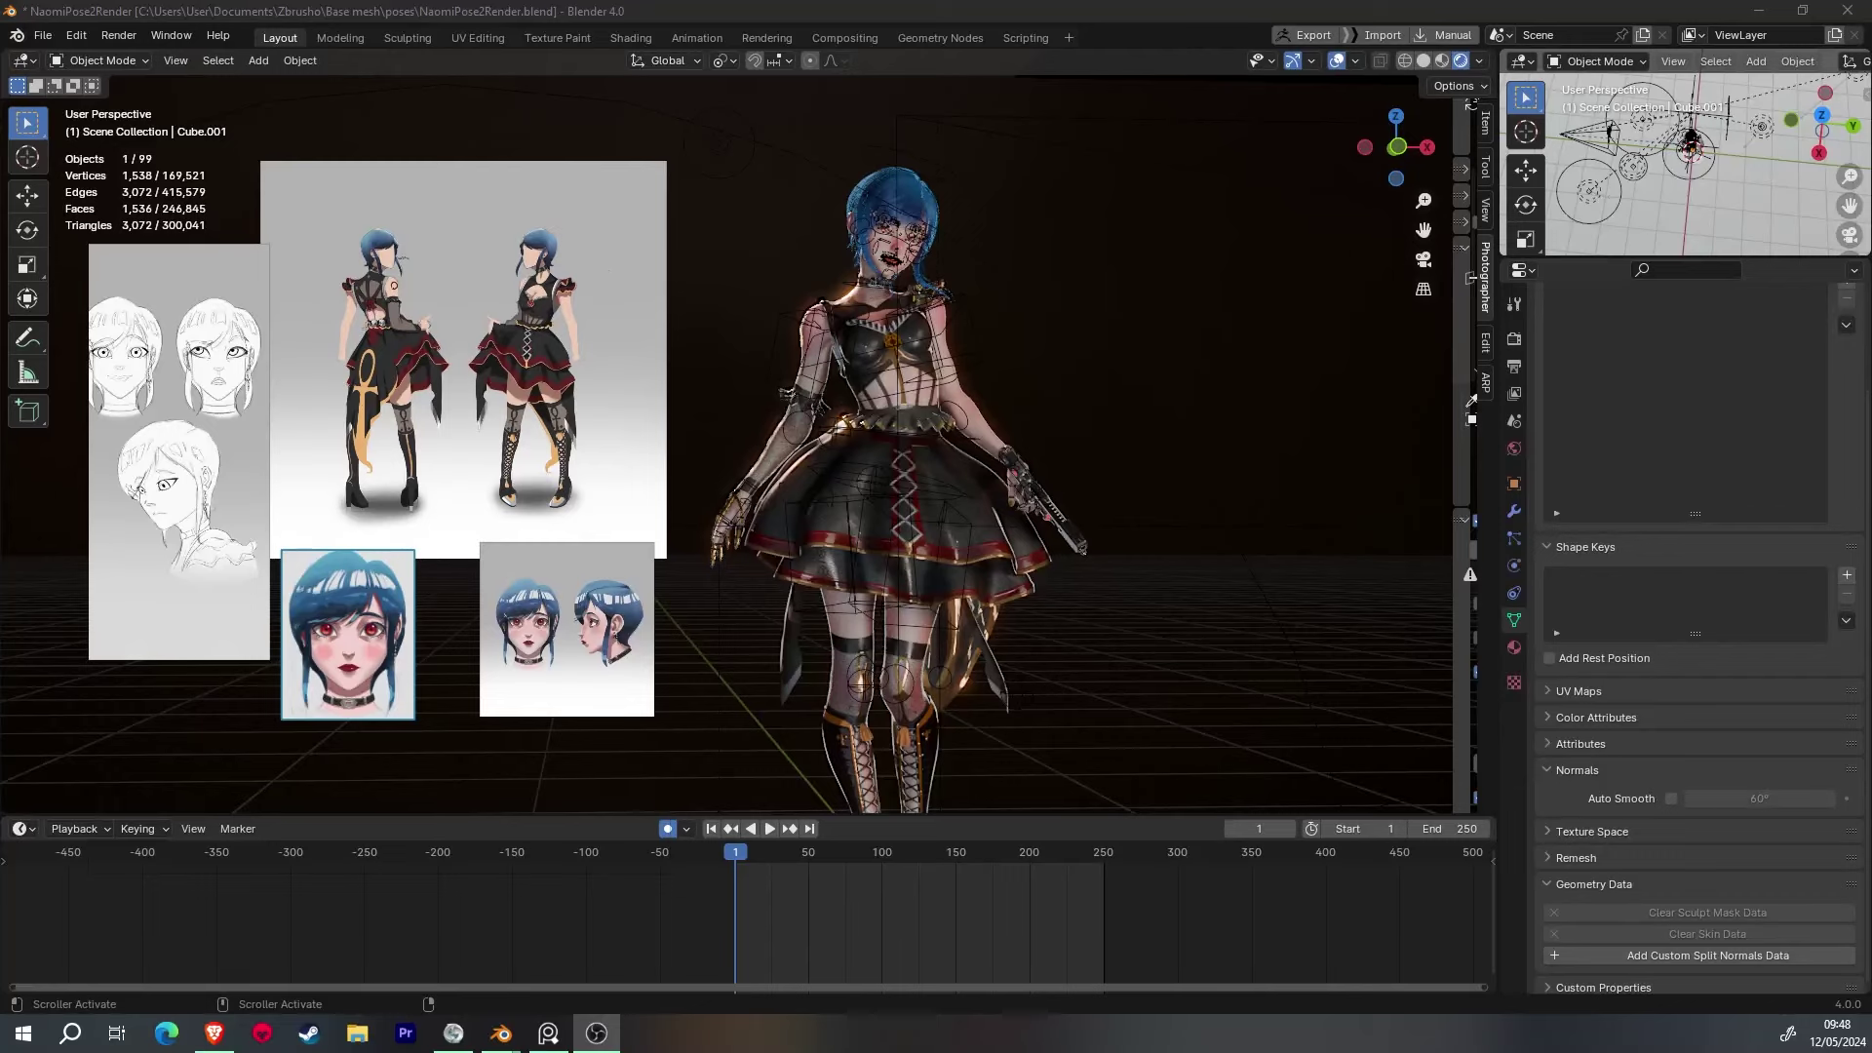
- Orbit around the character and switch the viewport to Solid shading
mouse_move(936, 332)
middle_down()
mouse_move(983, 302)
mouse_move(998, 430)
middle_up()
click(1424, 60)
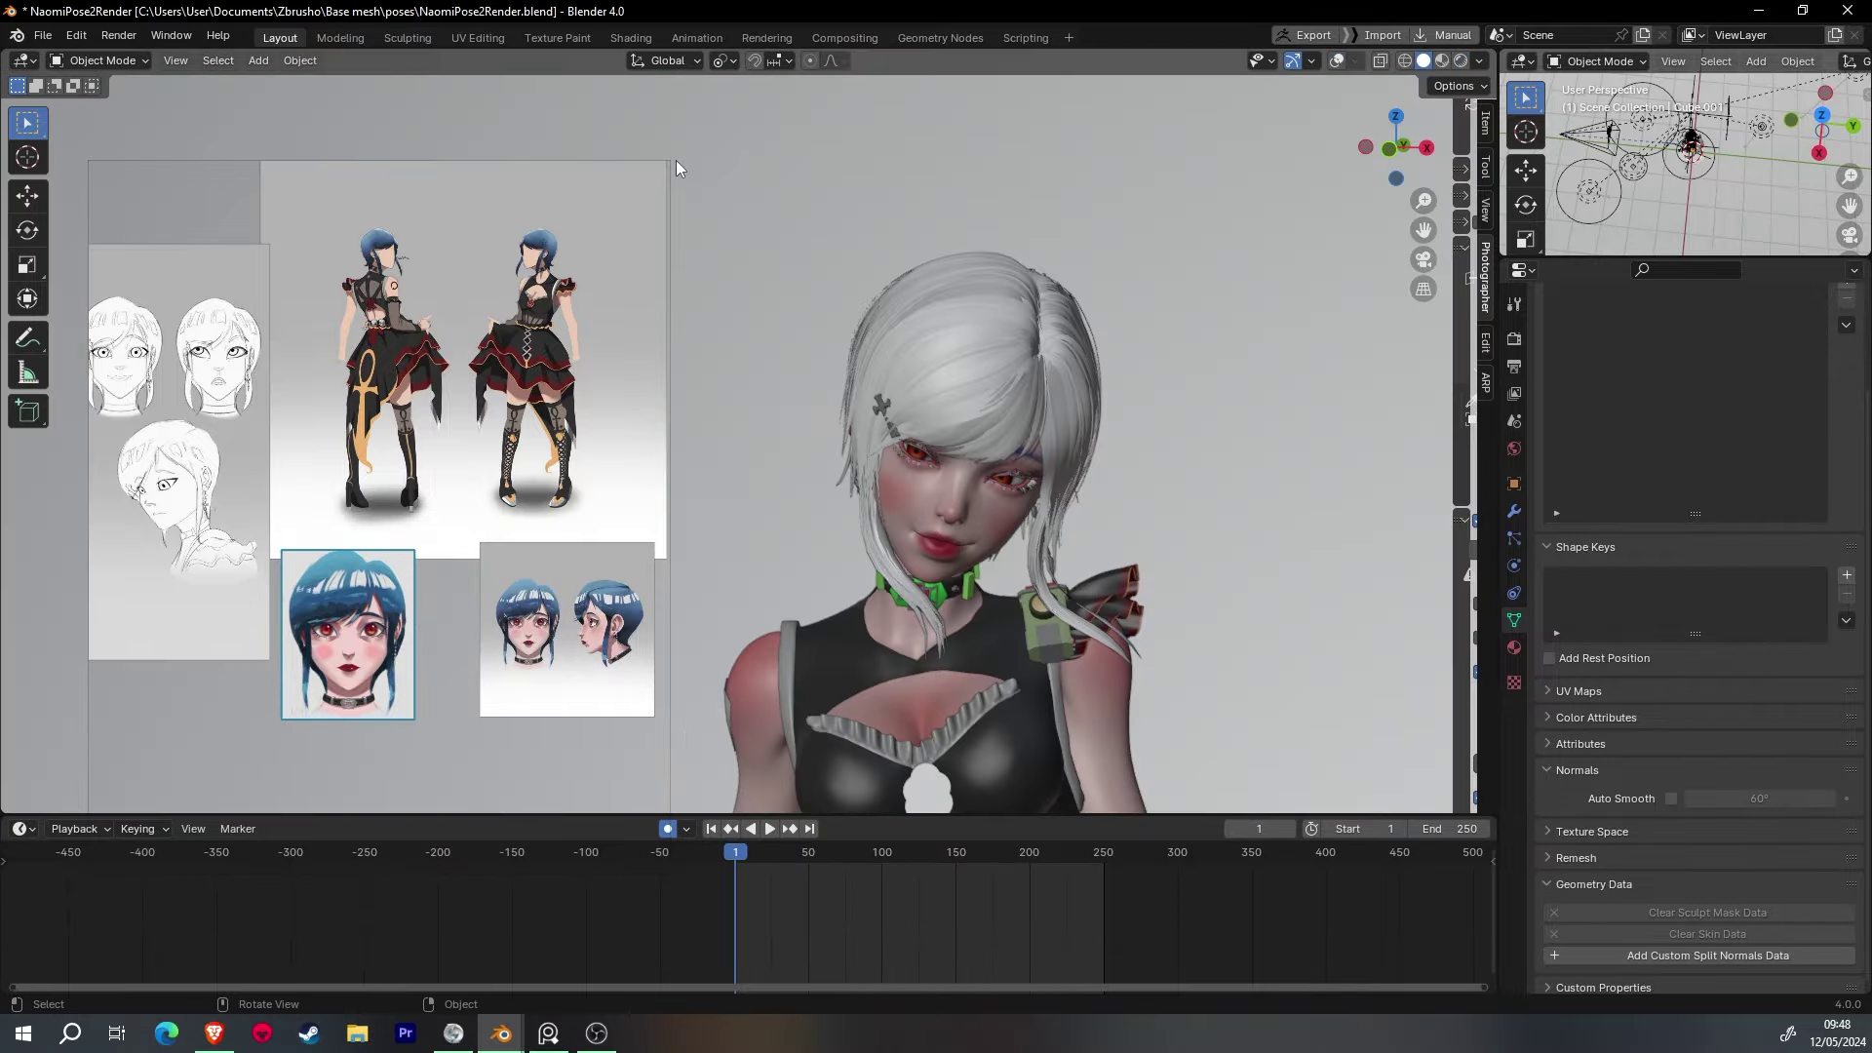
scroll(88, 704, up, 2)
scroll(88, 704, down, 2)
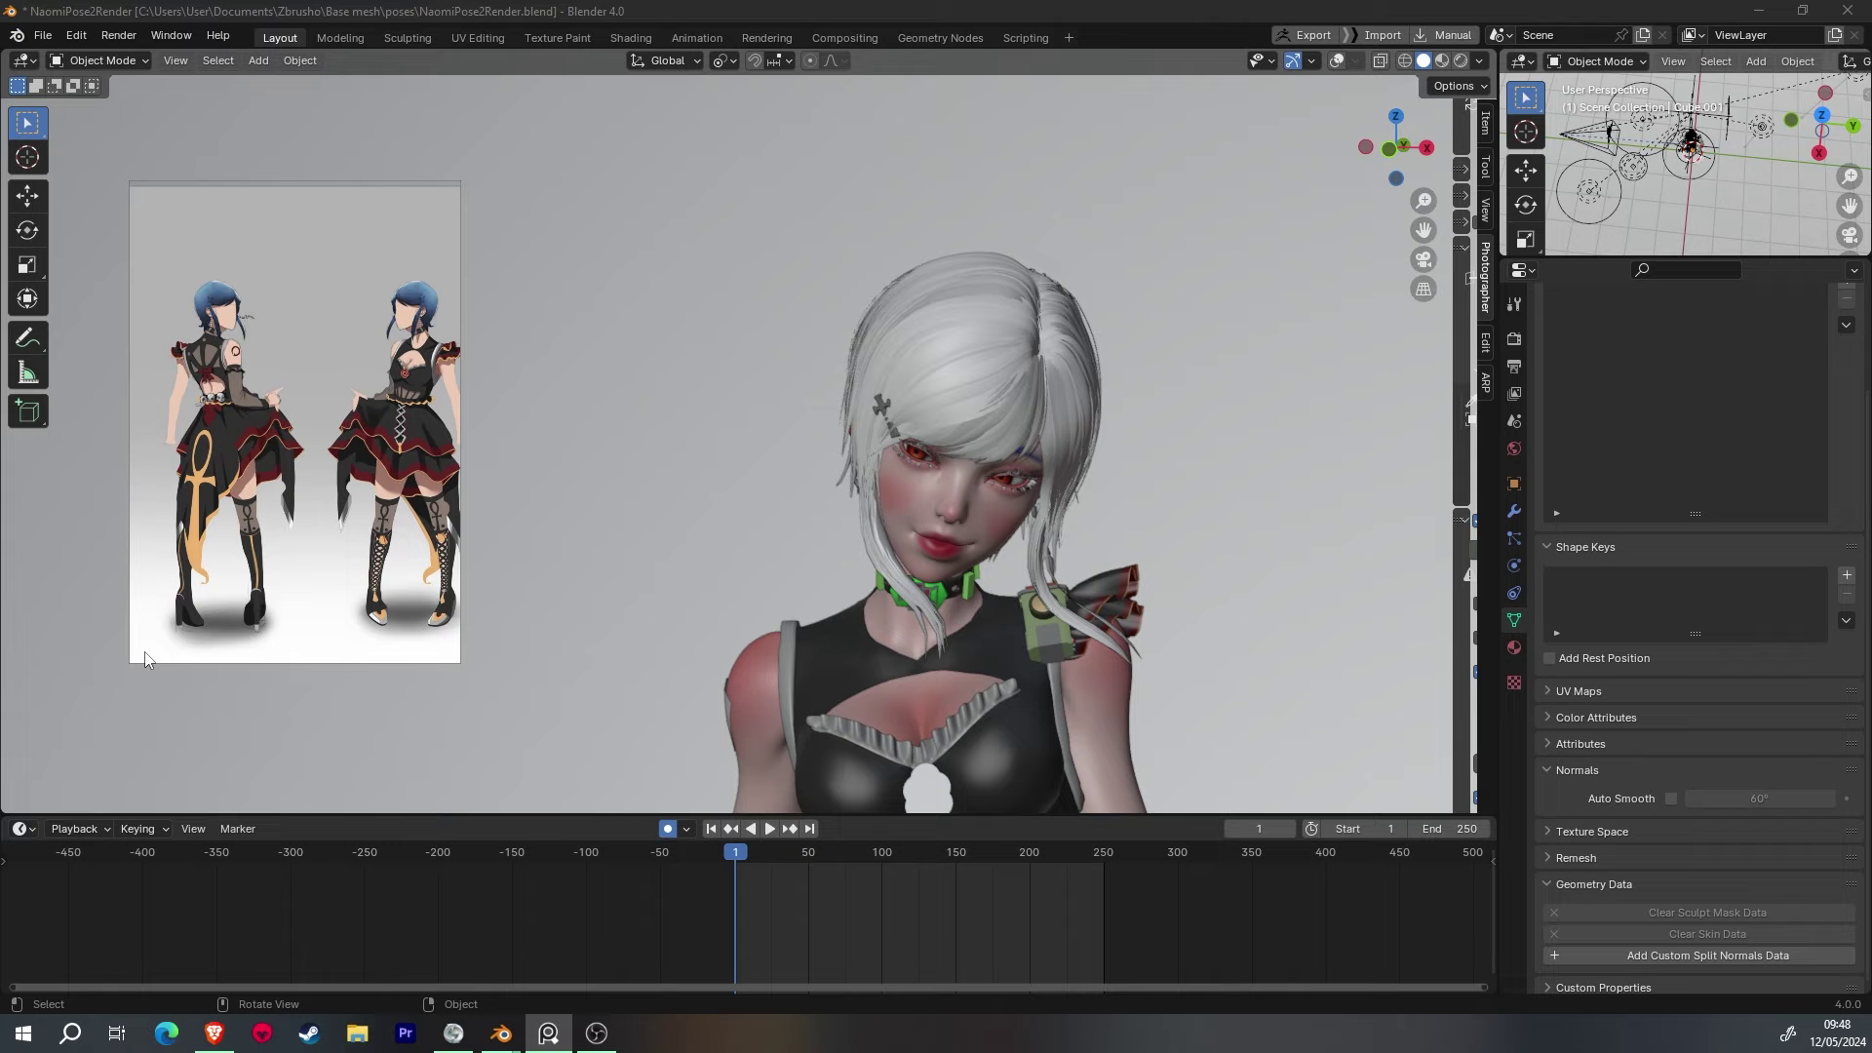
scroll(899, 349, down, 4)
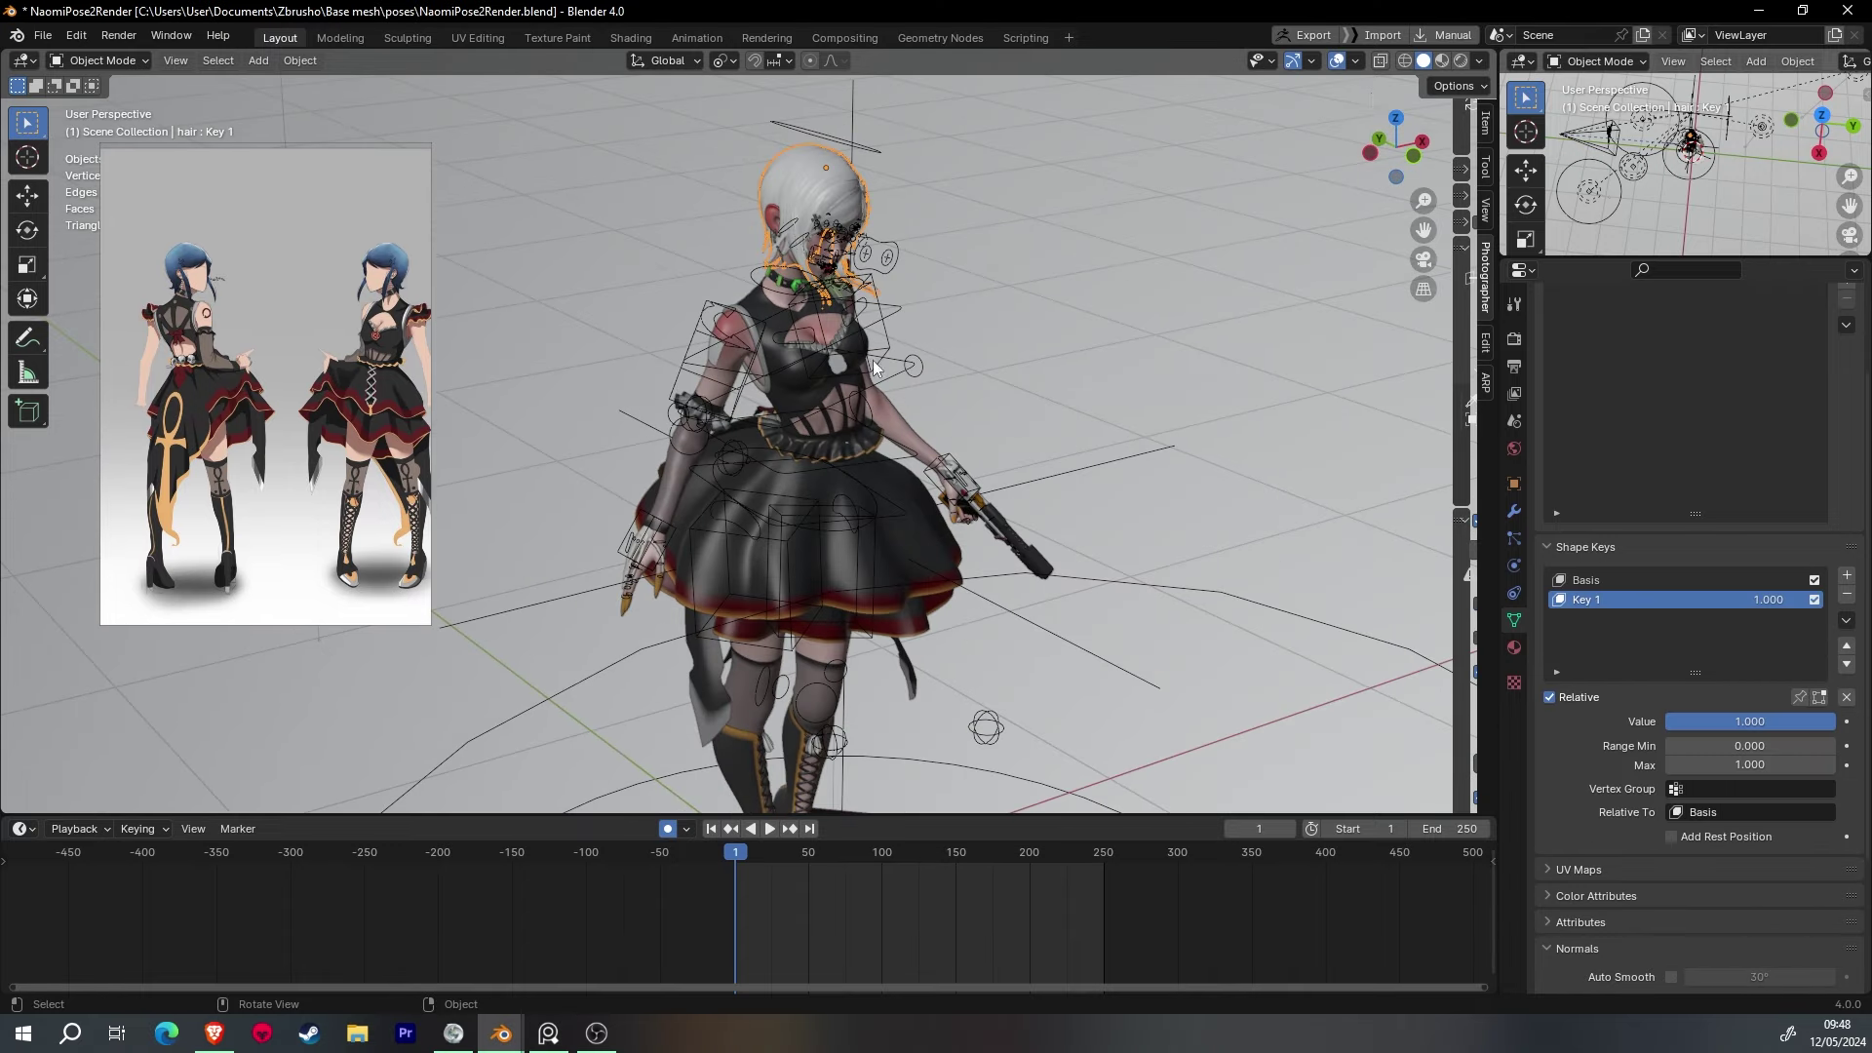
- Split the 3D view vertically, narrow the left view and set it to Rendered shading
click(1422, 73)
click(1151, 185)
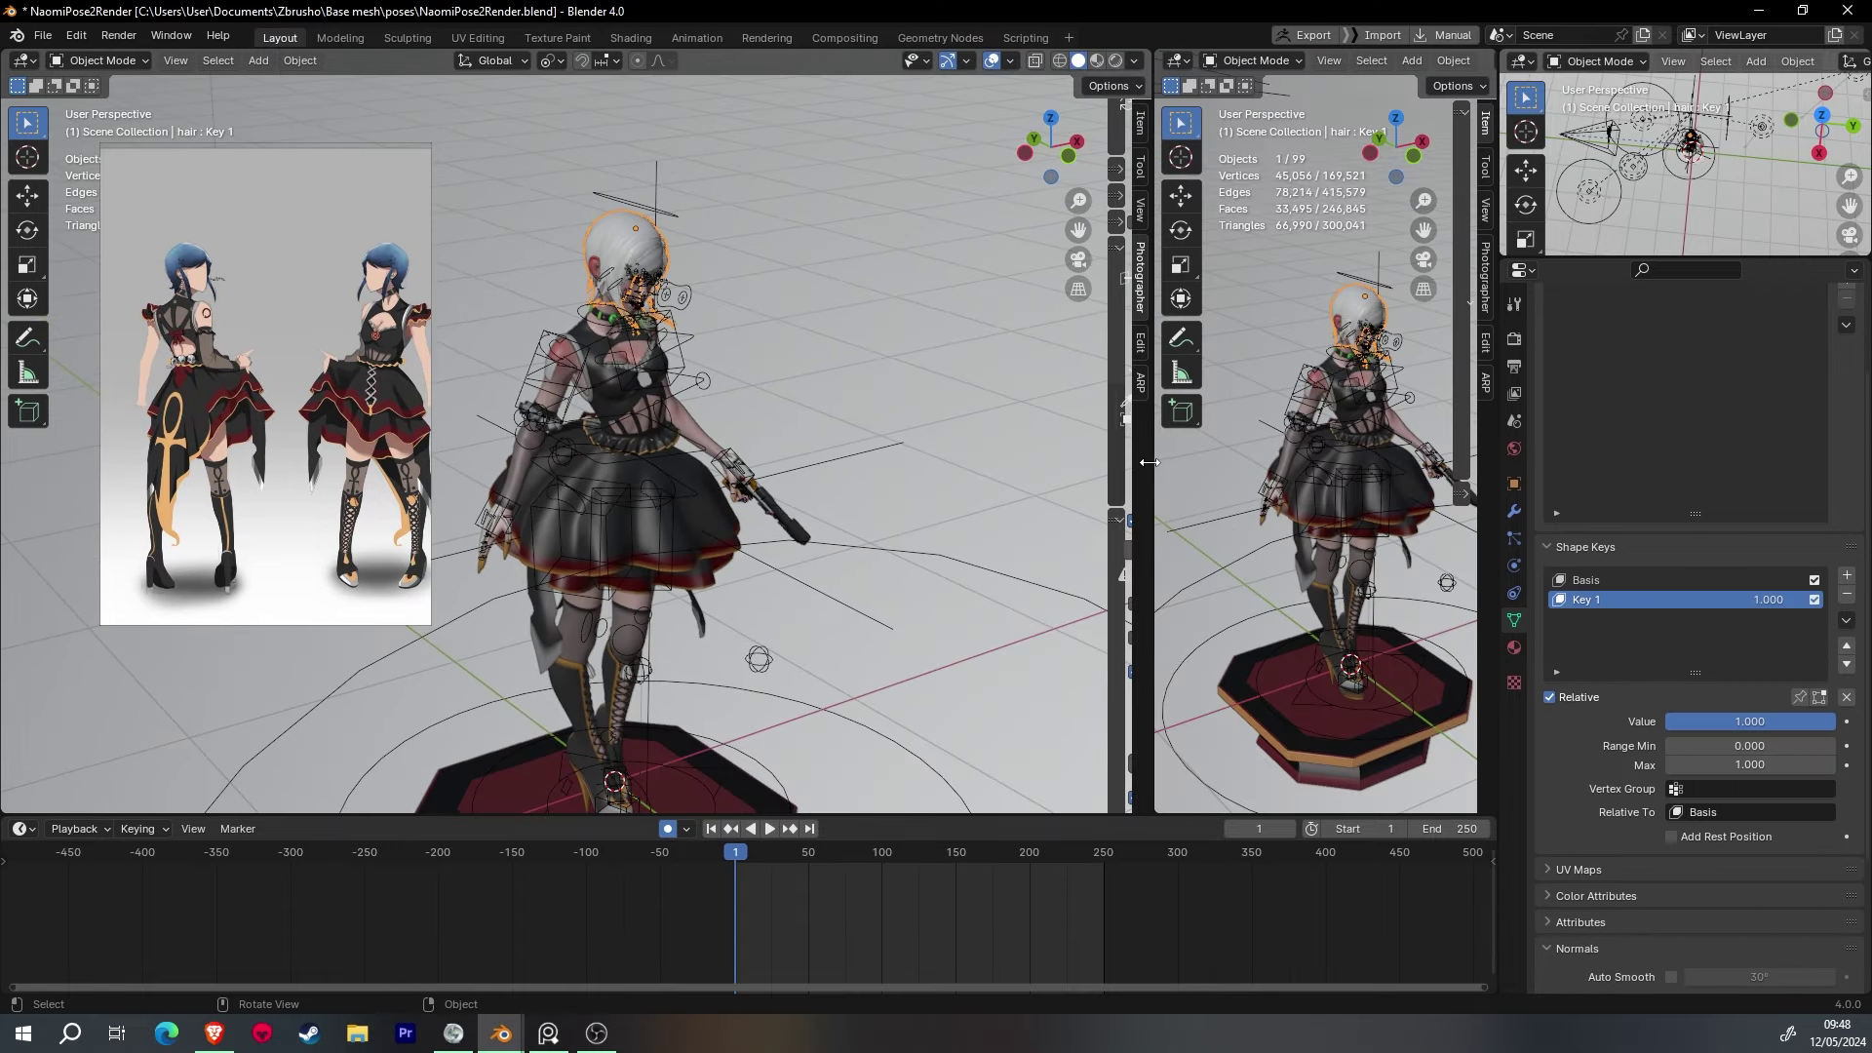
drag(1149, 463, 986, 462)
click(950, 61)
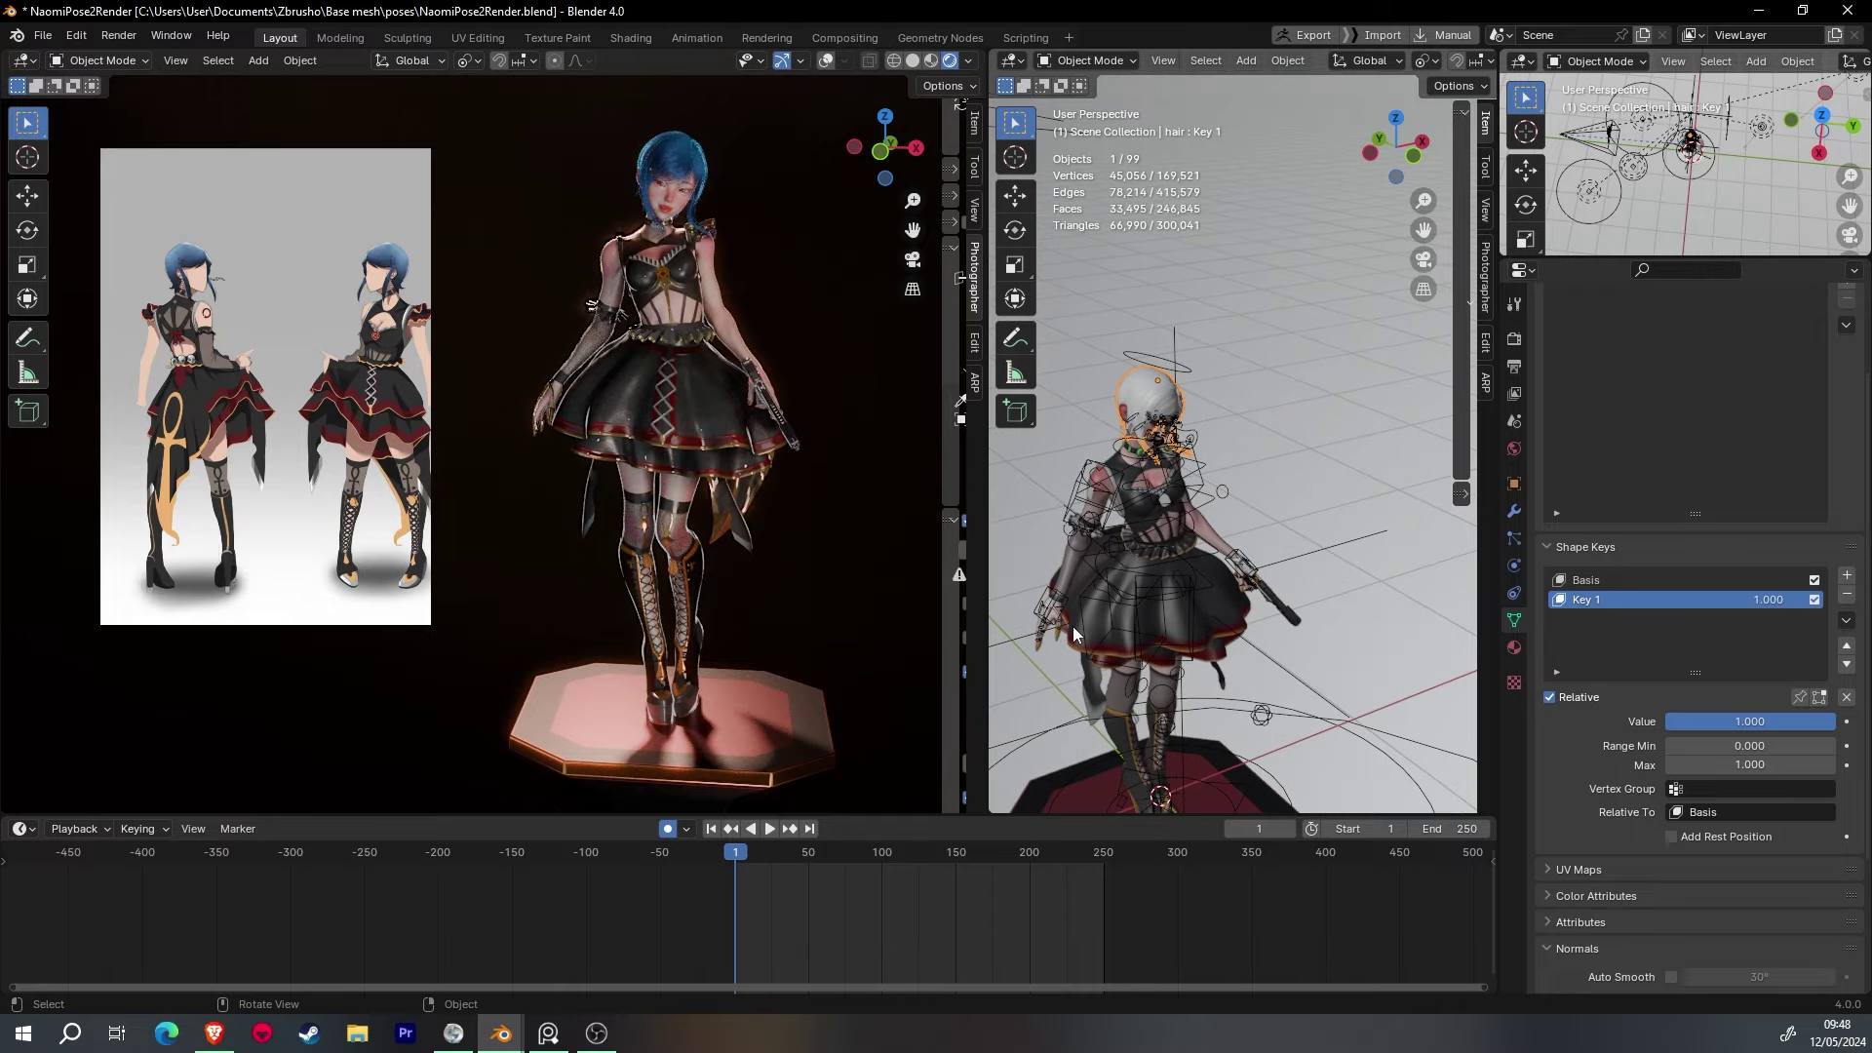
scroll(1073, 631, down, 5)
middle_drag(1072, 631, 1371, 622)
- Reposition the point lights Light and Light.001 around the character
click(1332, 665)
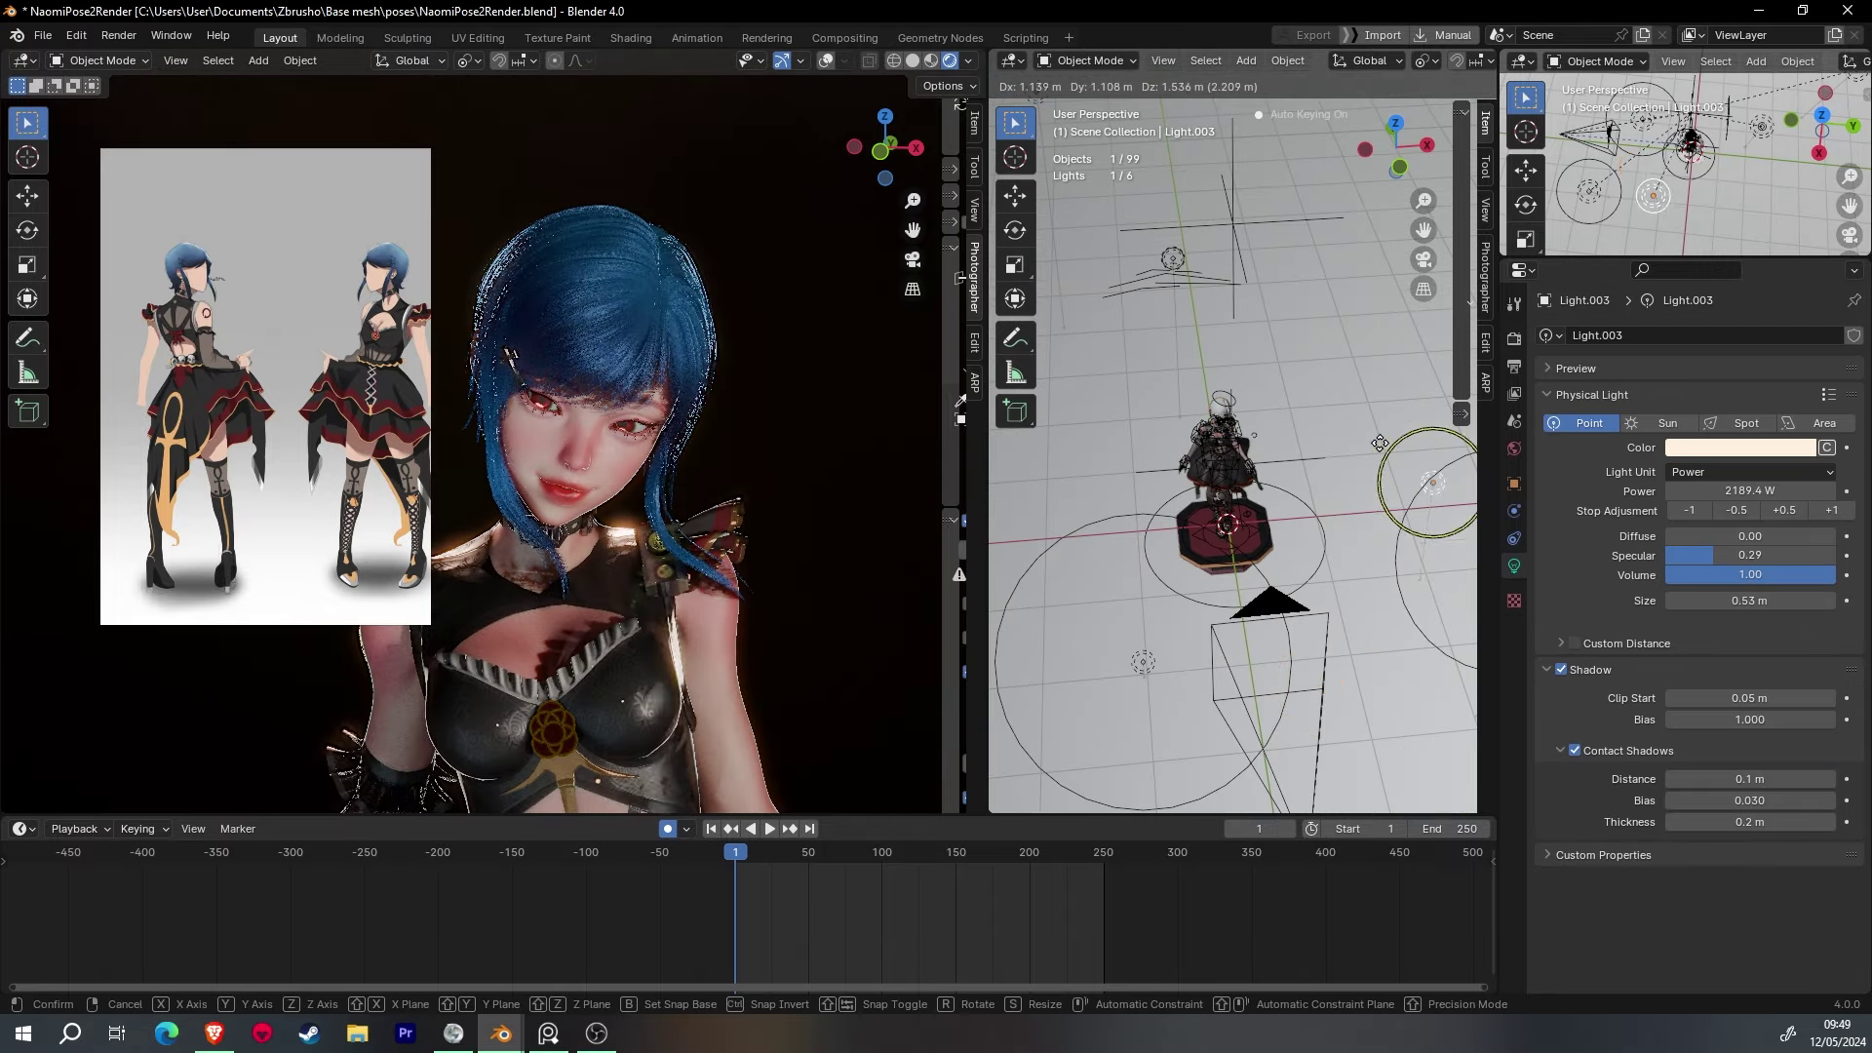
click(1379, 444)
middle_drag(1380, 444, 1268, 507)
click(1307, 522)
key(g)
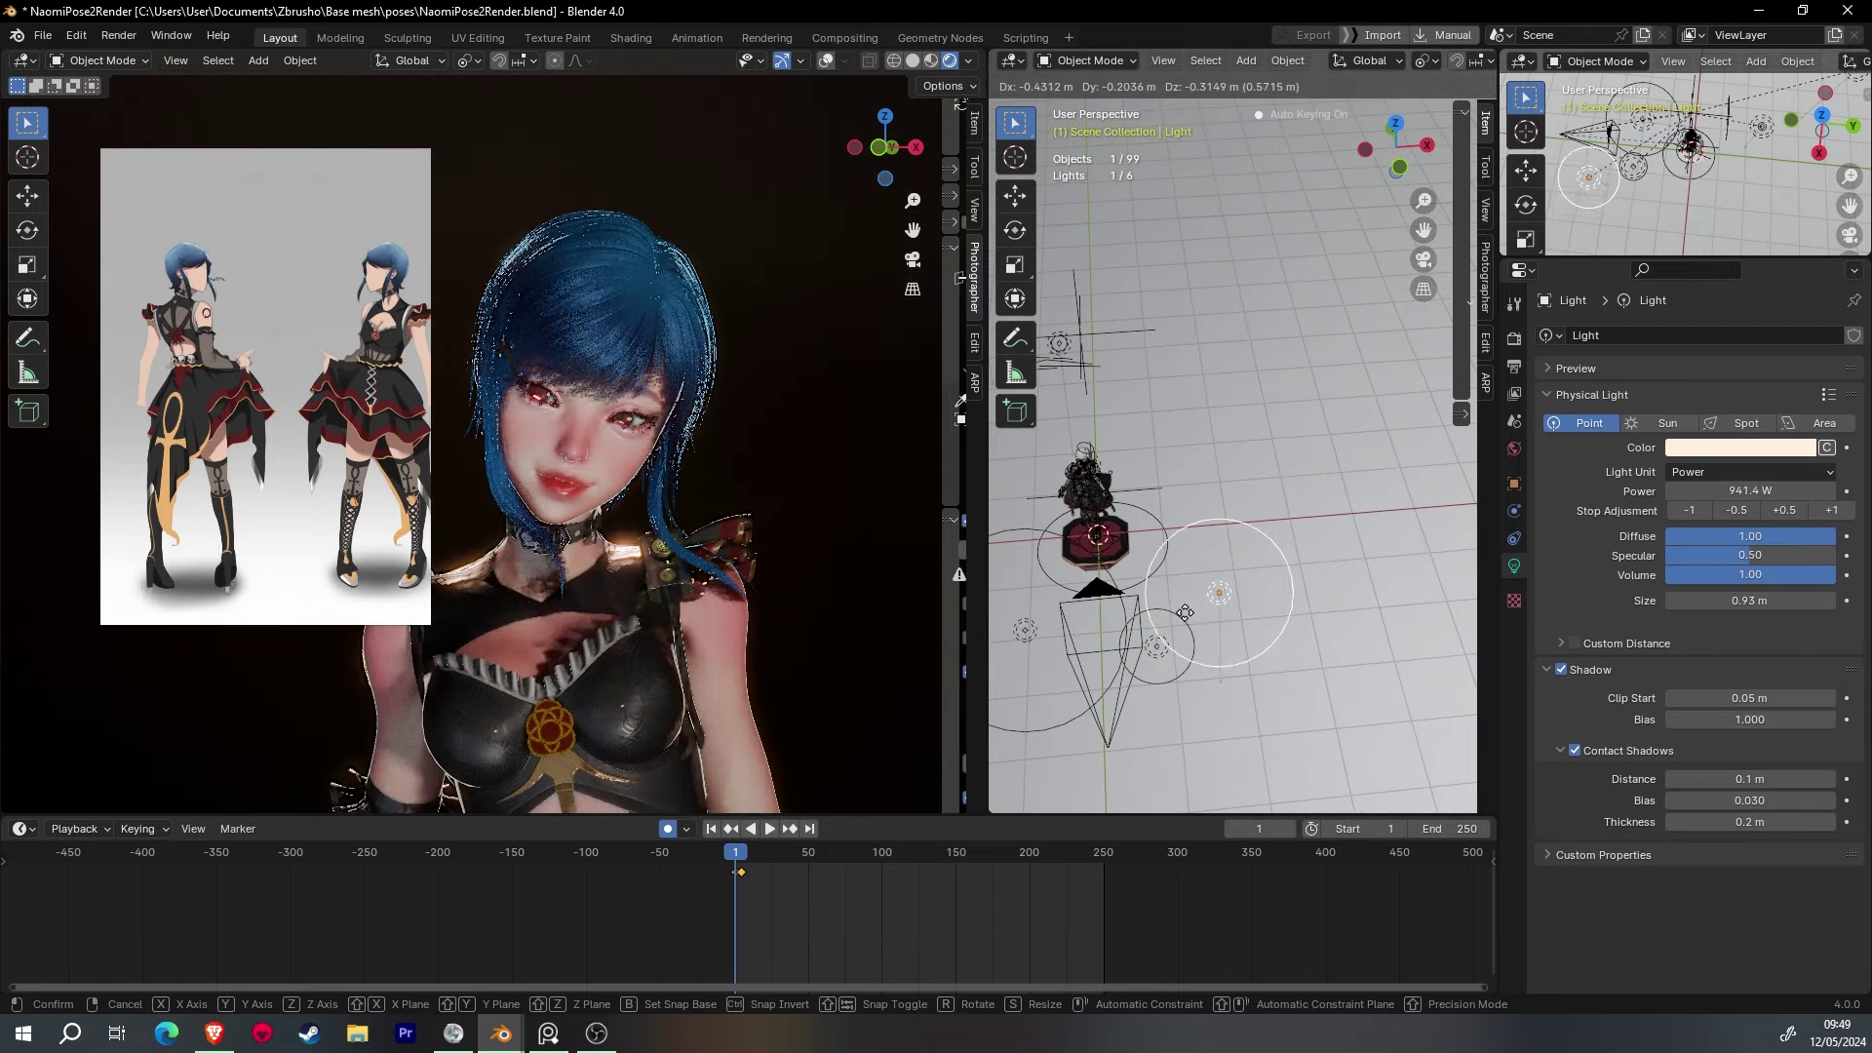
click(1179, 566)
middle_drag(1179, 565, 1160, 322)
key(g)
click(1137, 421)
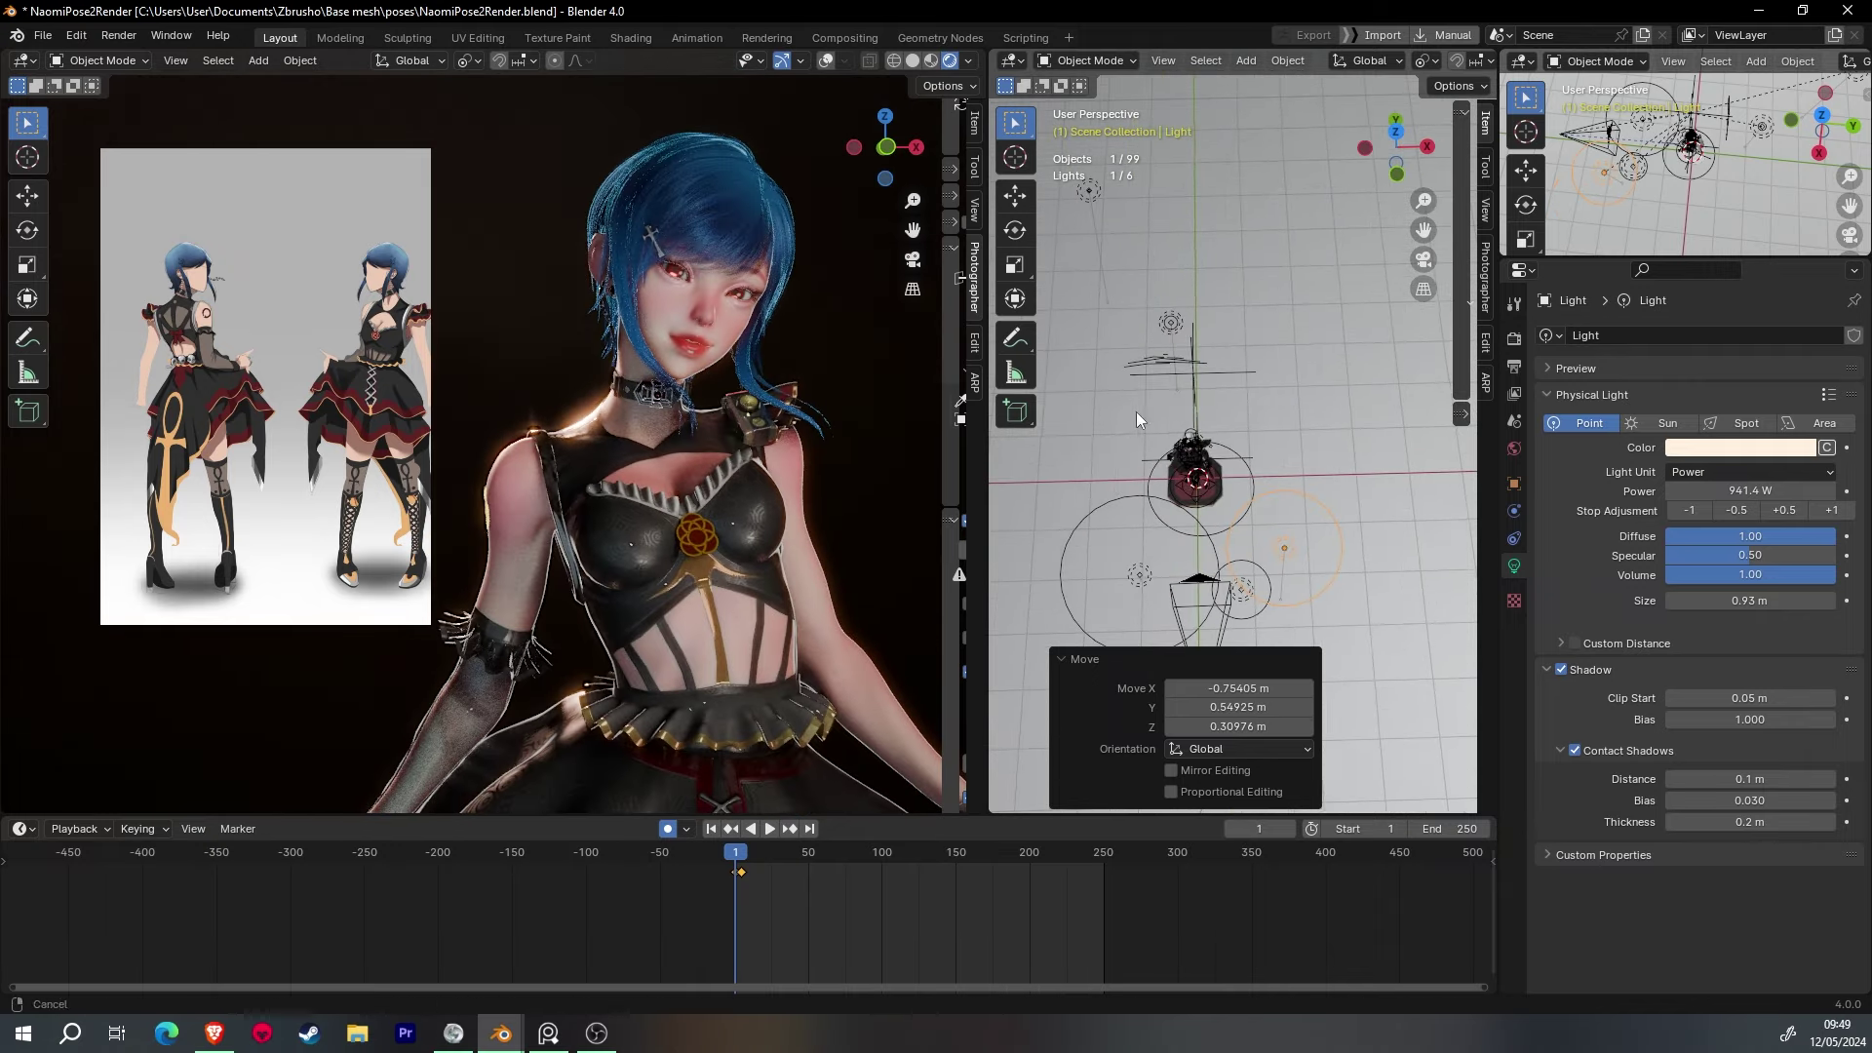
key(g)
click(1205, 642)
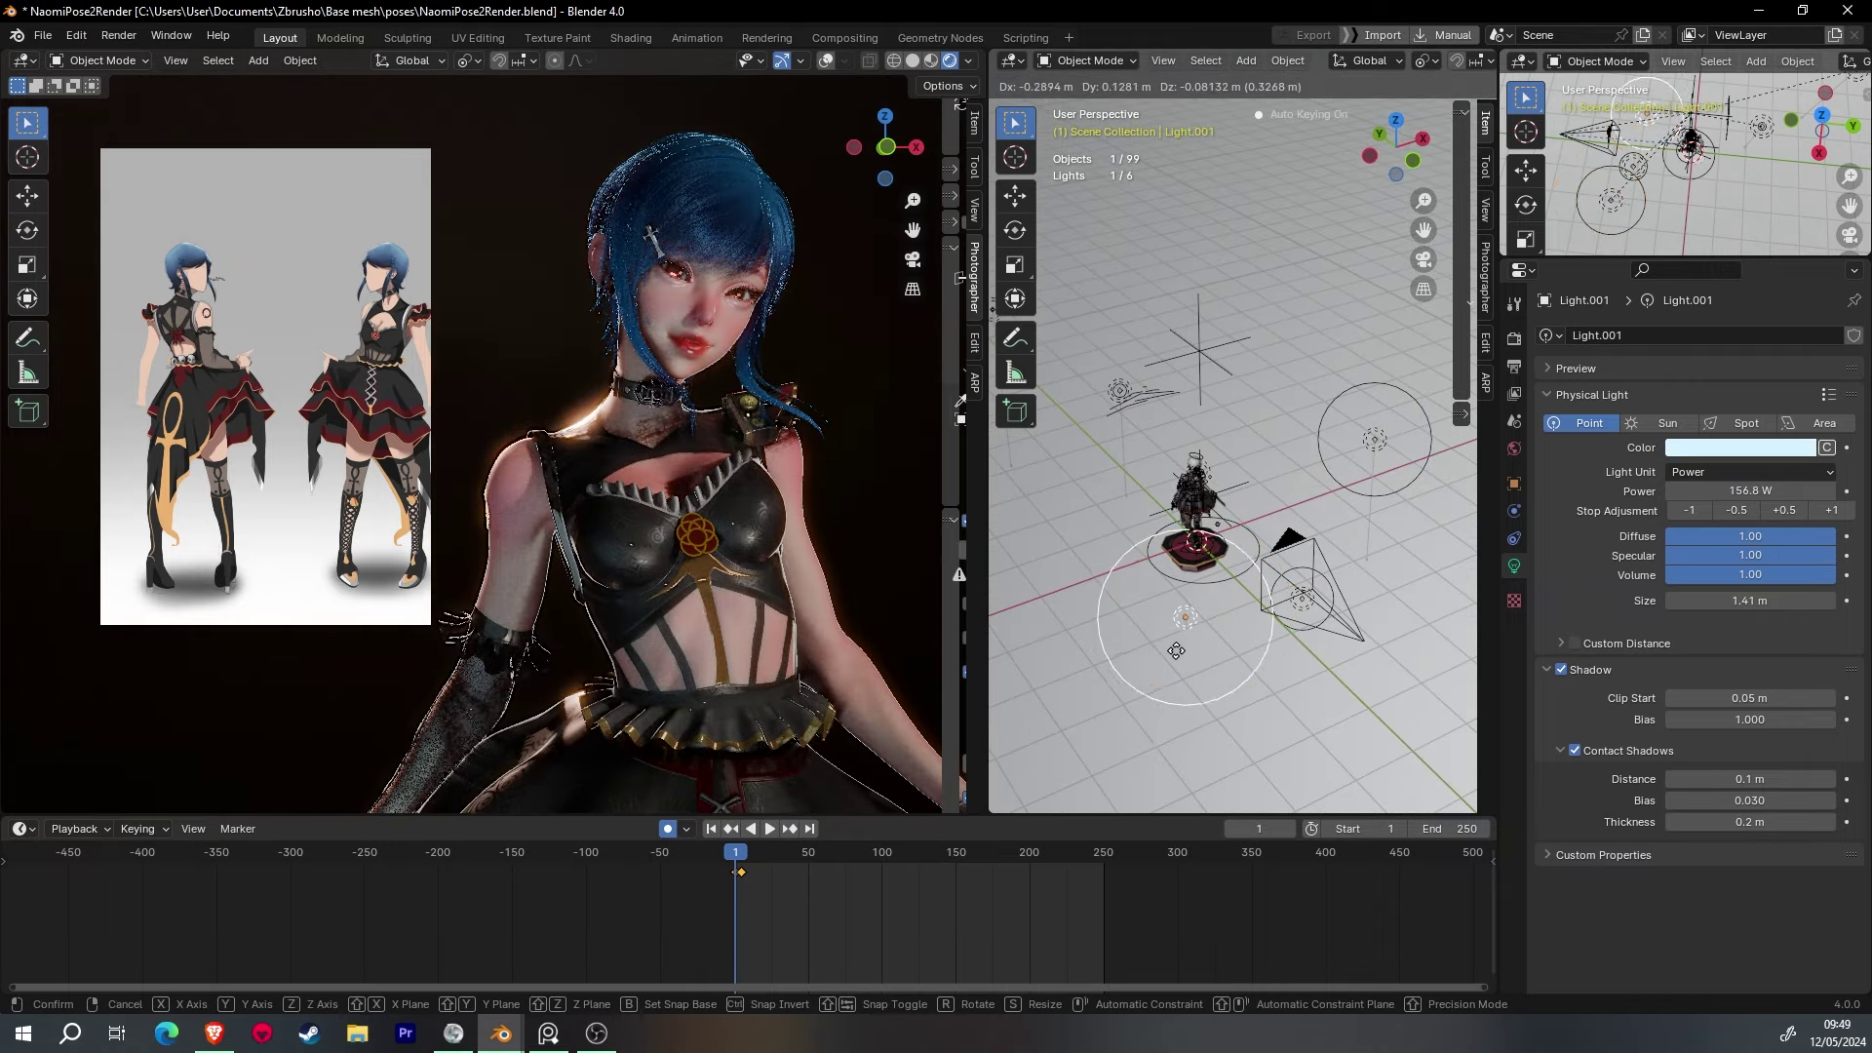
click(1144, 675)
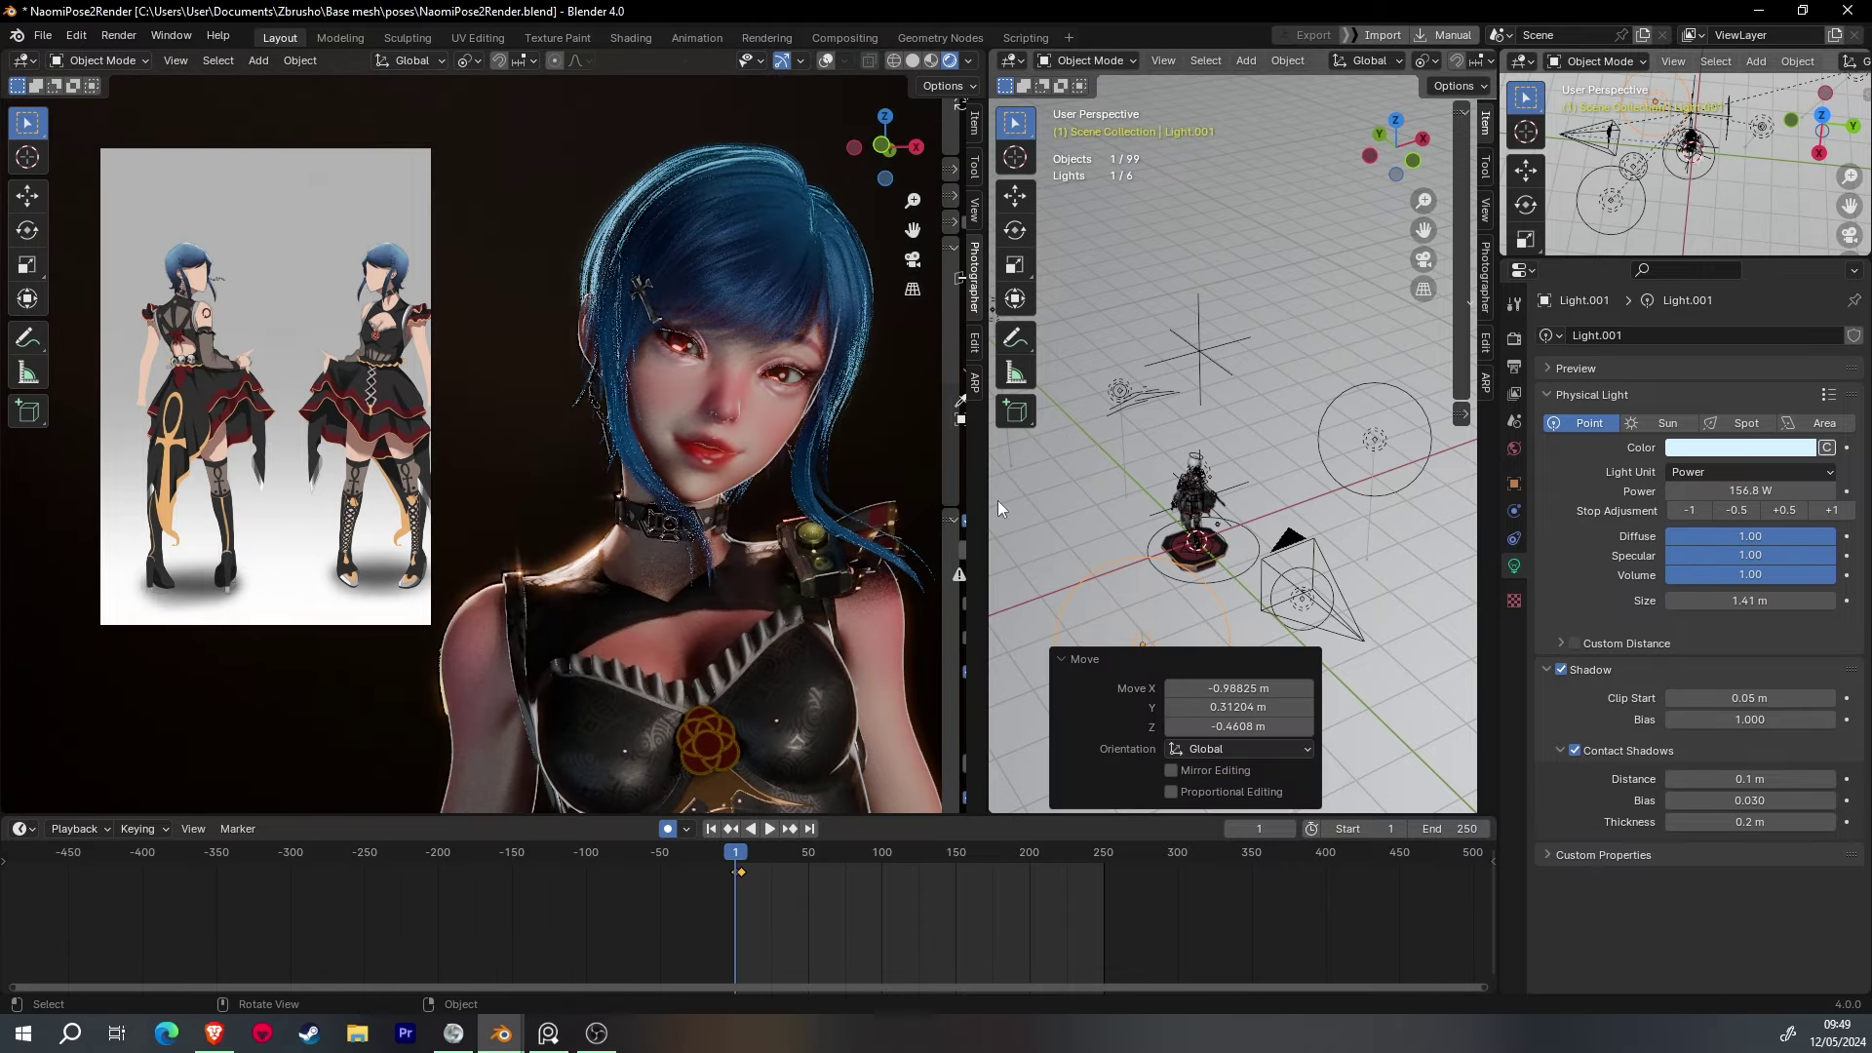
- Raise Light.005's power to 6499.9 W
click(1143, 435)
middle_drag(1114, 528, 1319, 506)
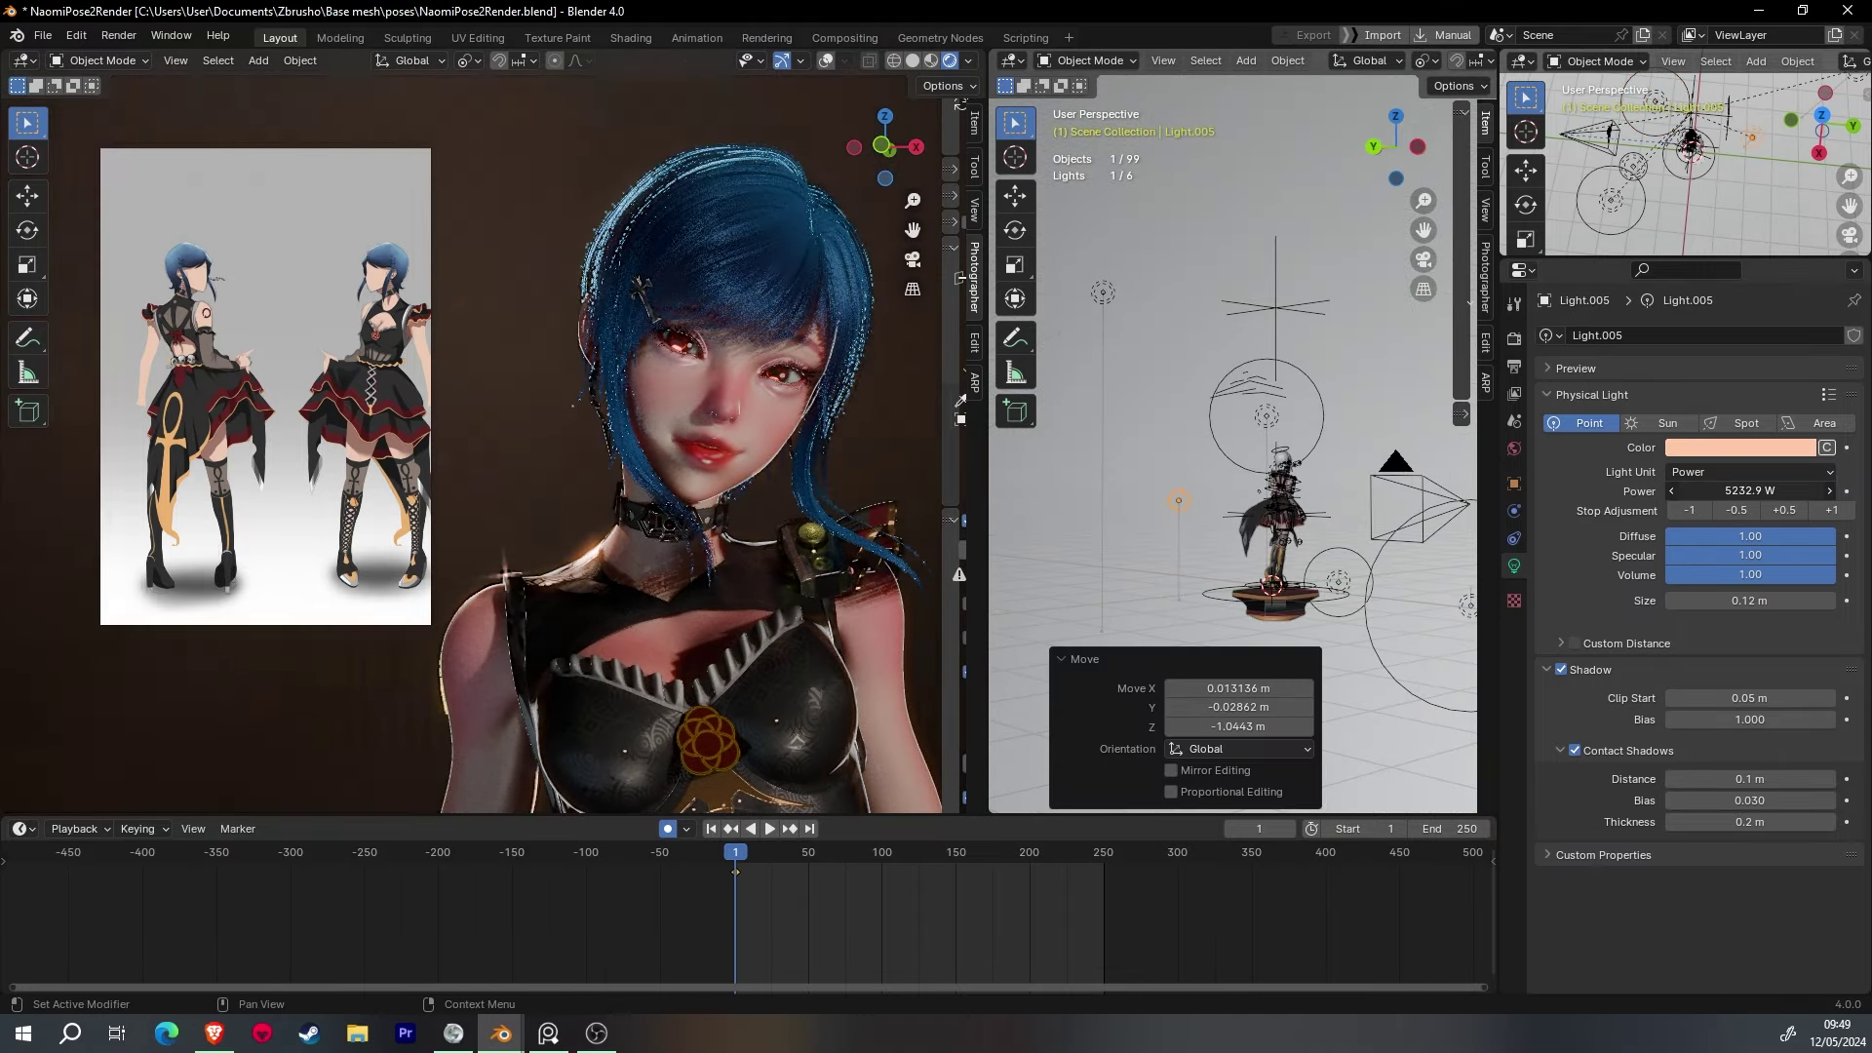
scroll(652, 465, down, 2)
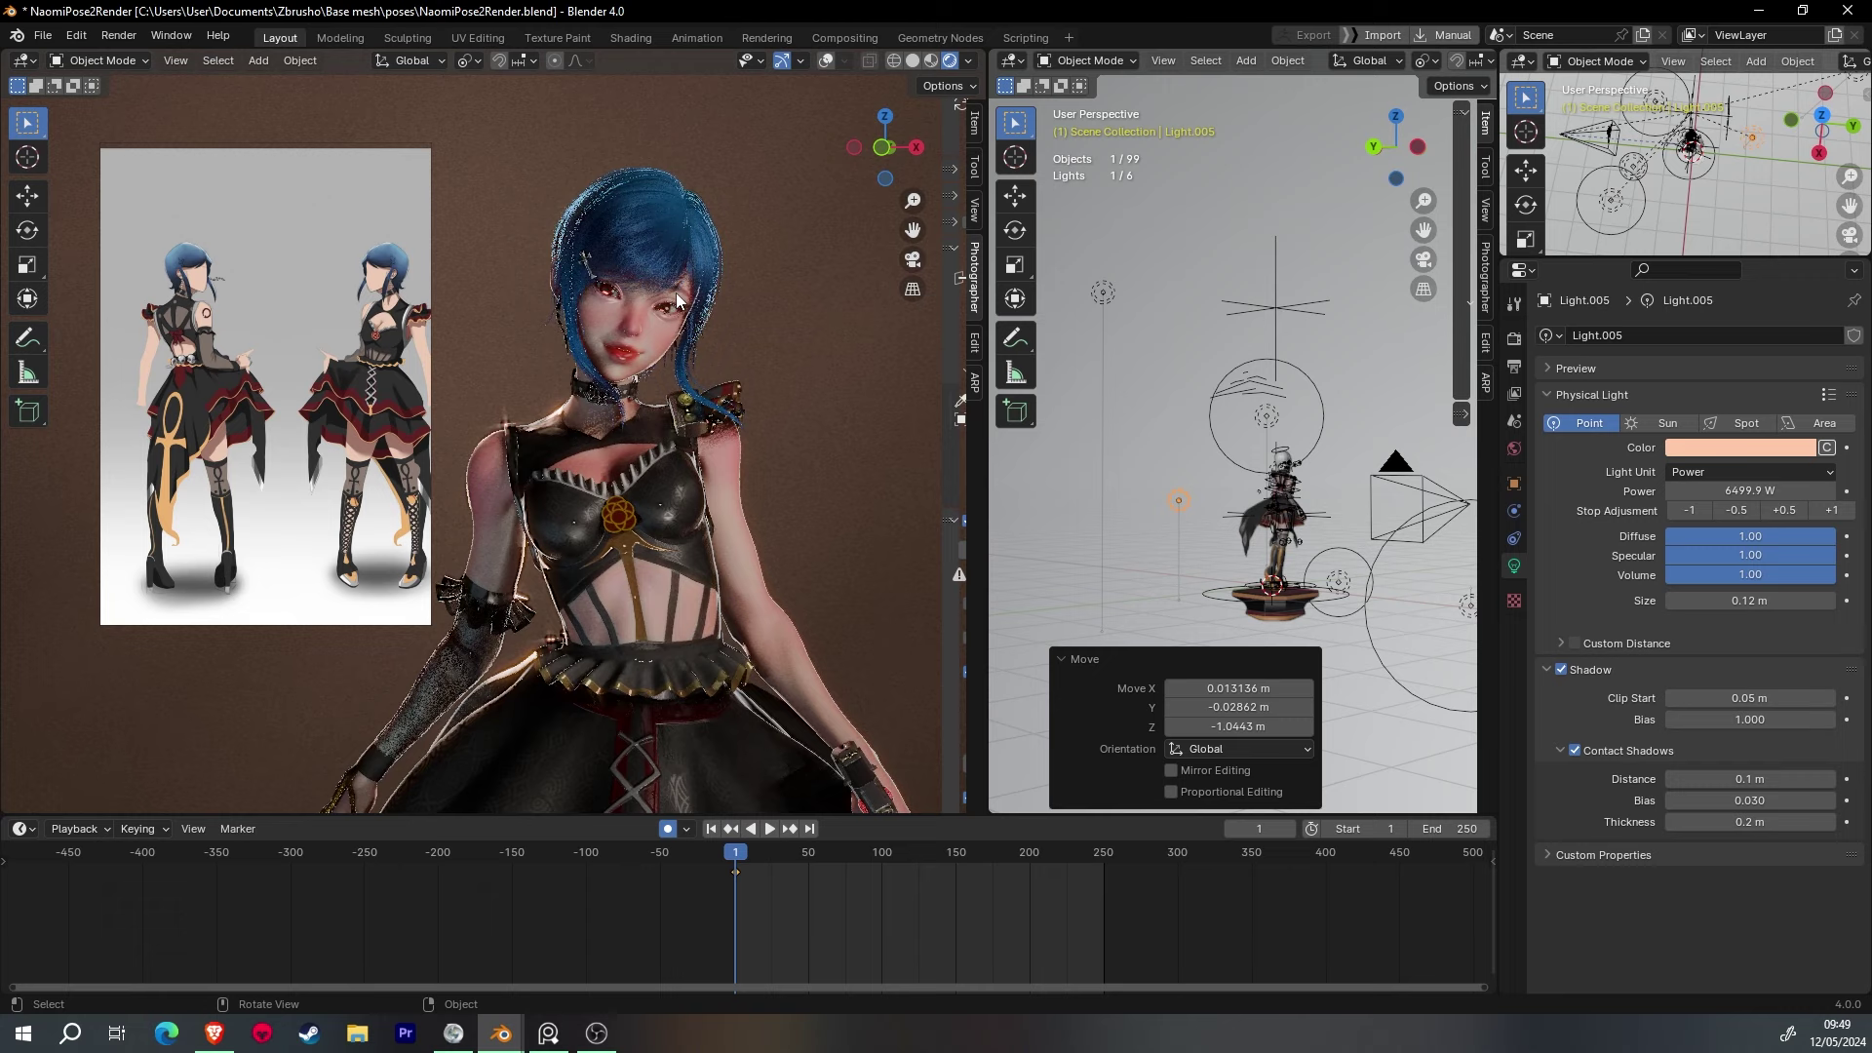
scroll(676, 293, up, 3)
scroll(673, 414, up, 2)
scroll(682, 390, down, 2)
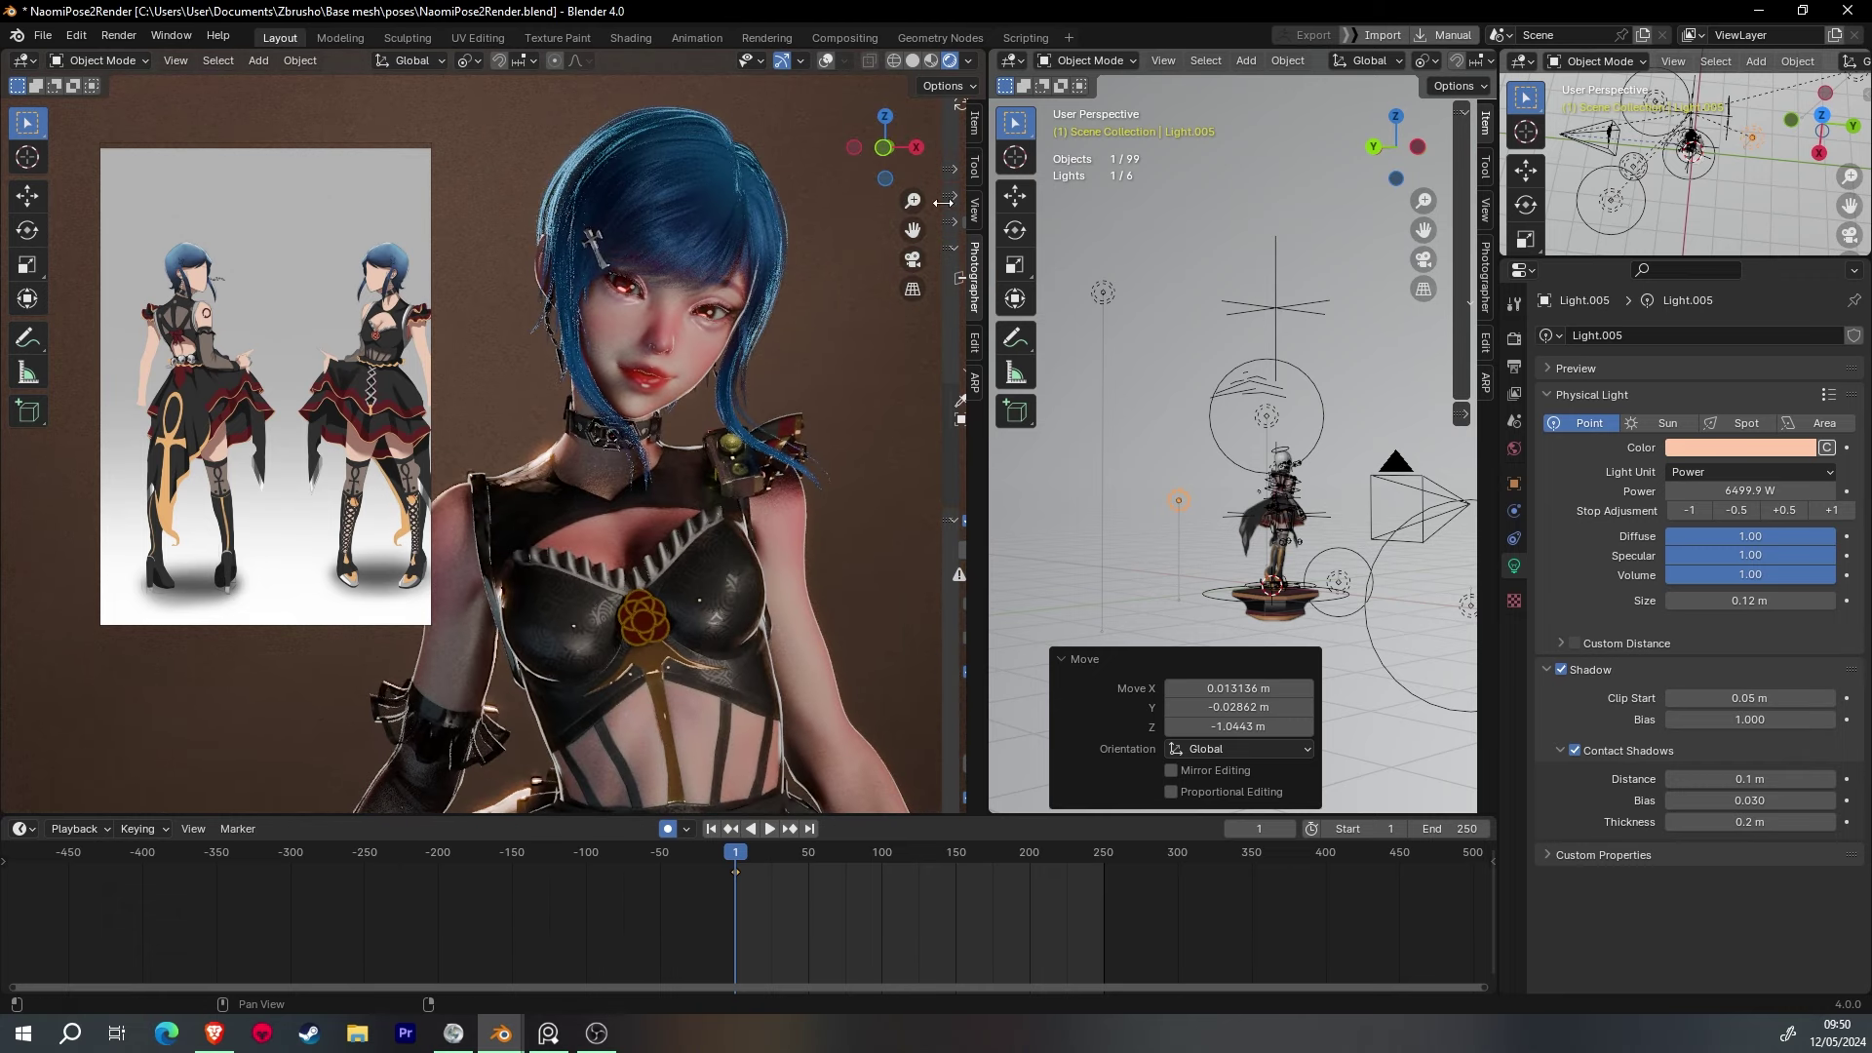
key(n)
scroll(815, 507, down, 5)
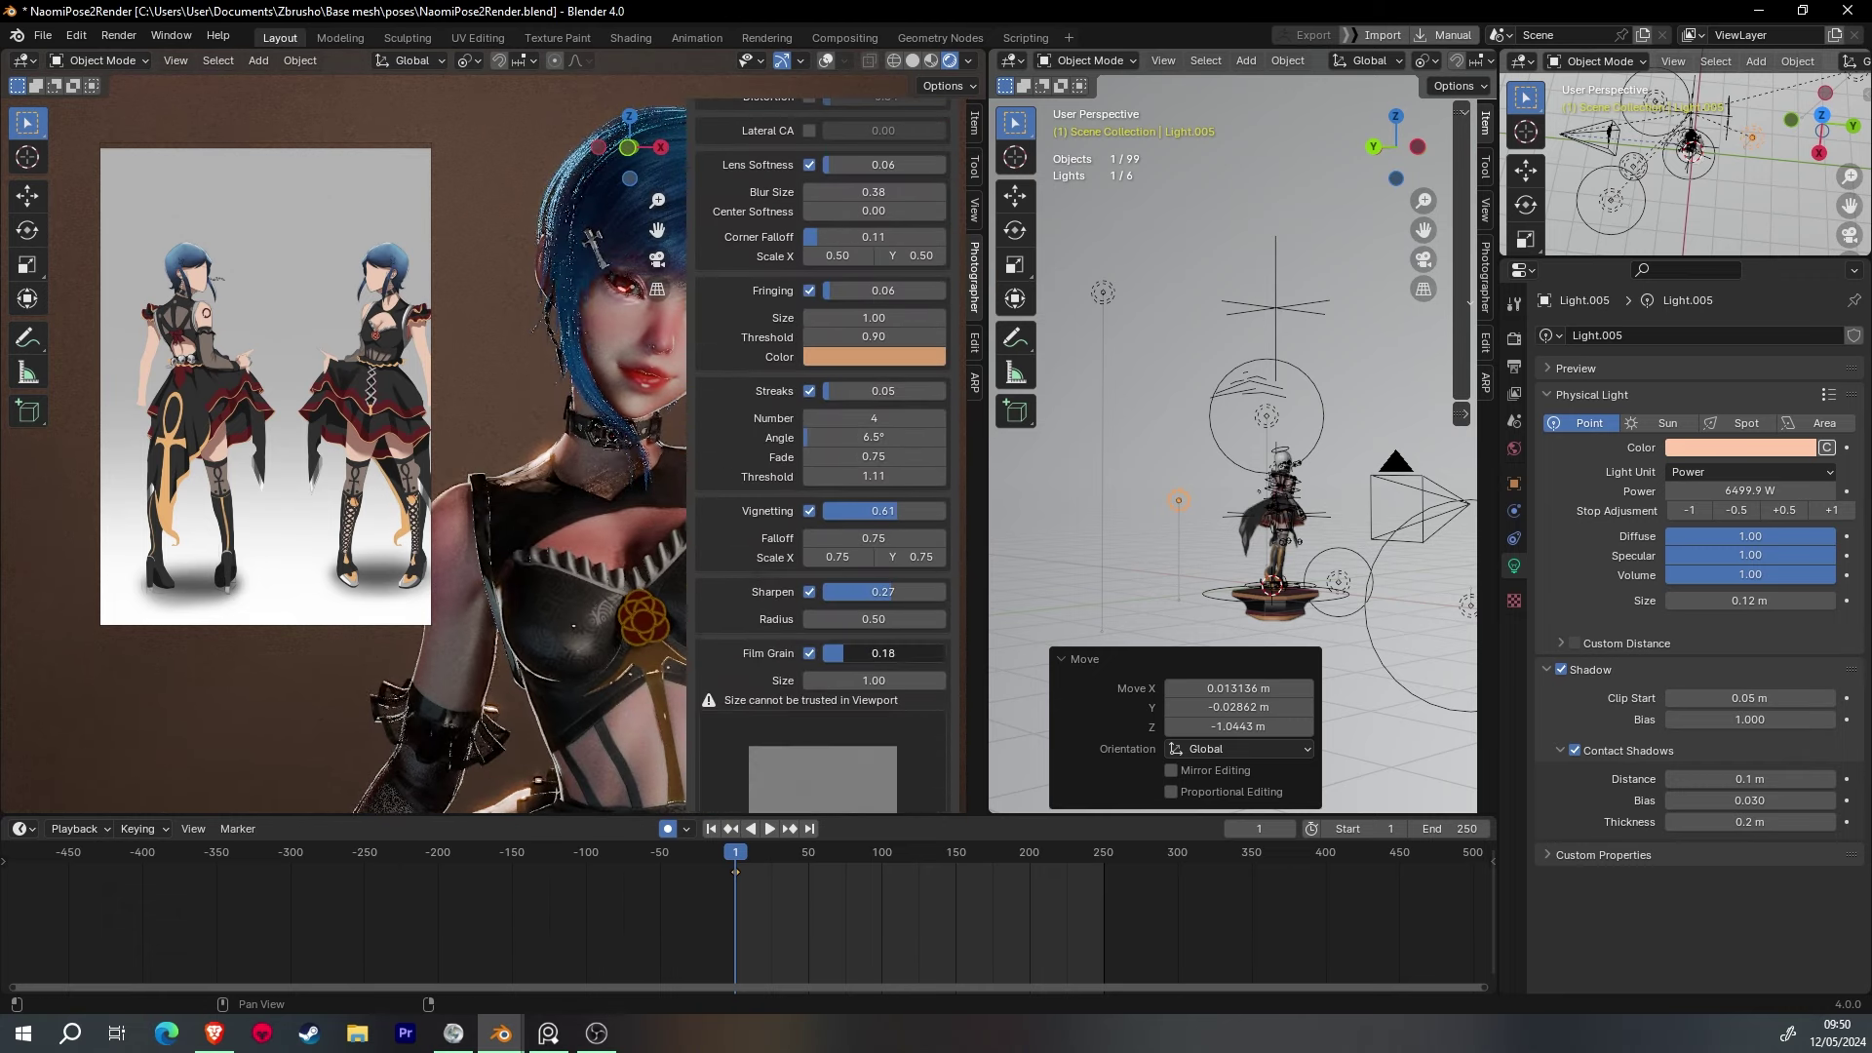
drag(688, 184, 975, 293)
- Nudge the light named Light and set its power to 1439.4 W
middle_drag(1296, 525, 1425, 418)
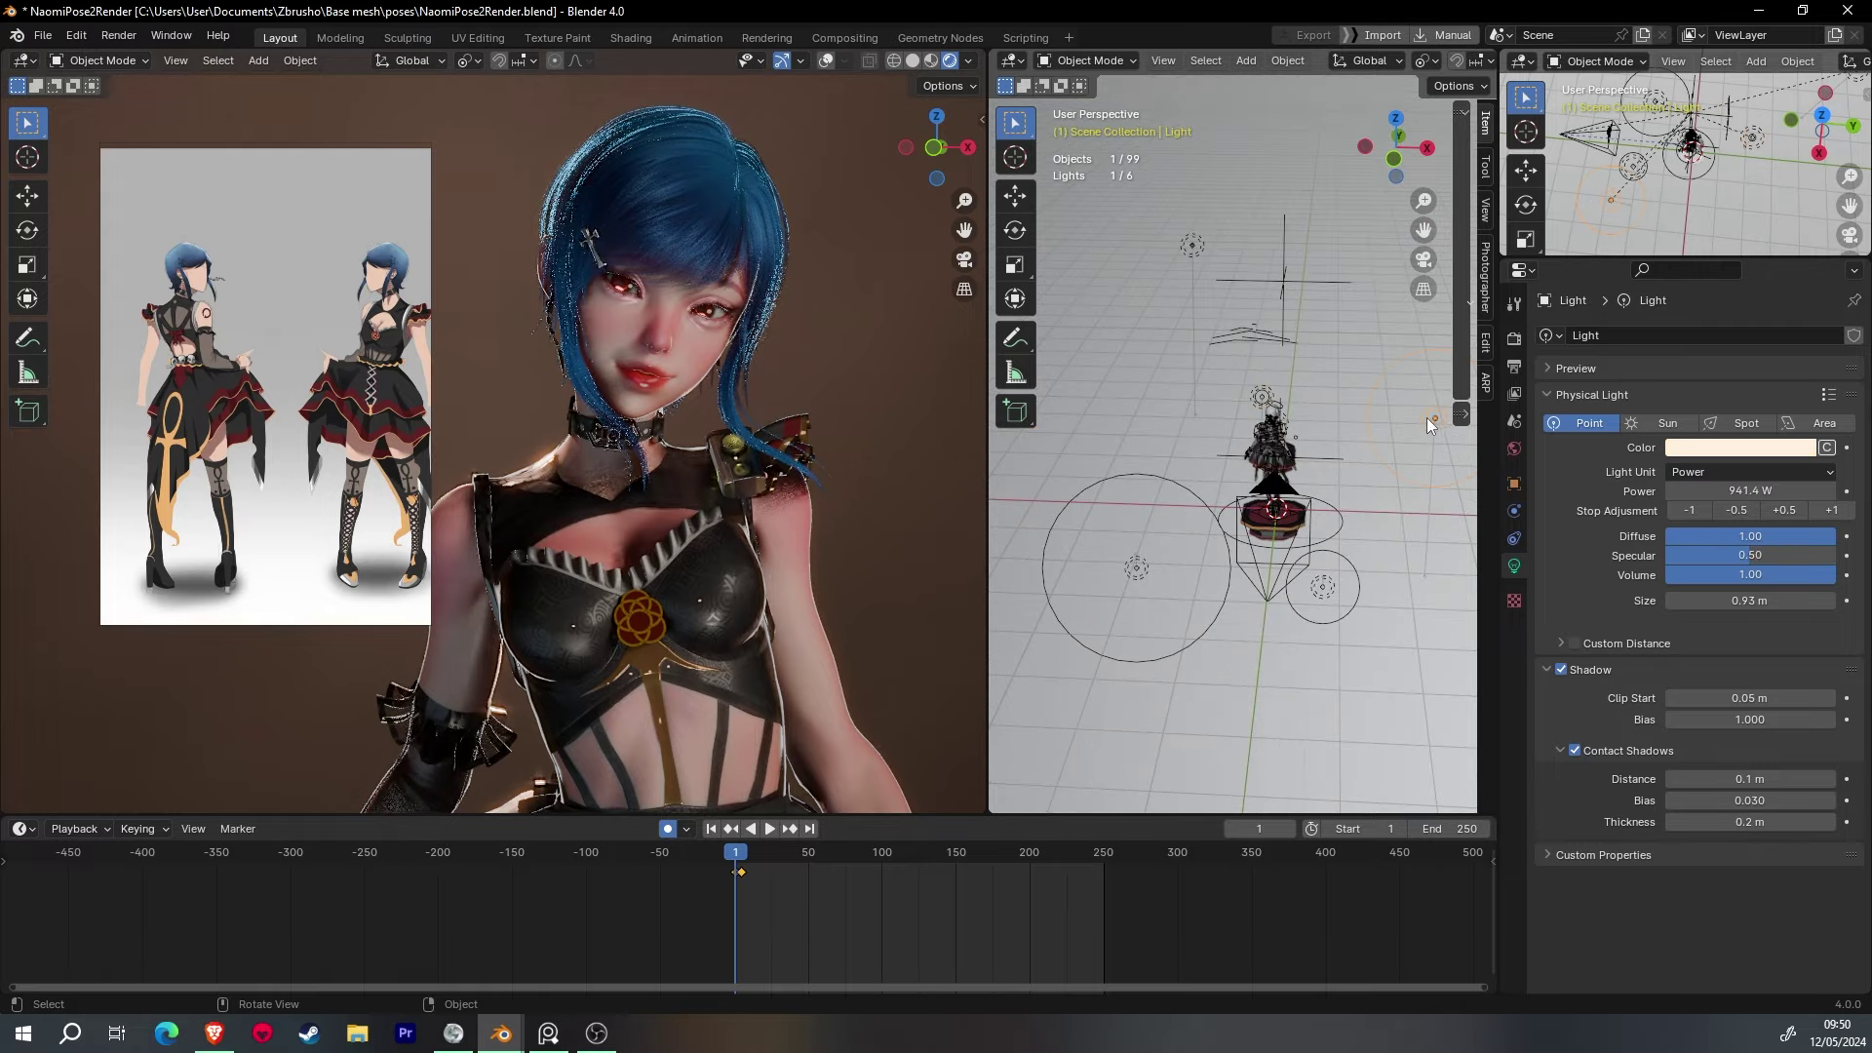
drag(1231, 538, 1234, 543)
scroll(706, 532, up, 3)
middle_drag(1268, 439, 1316, 341)
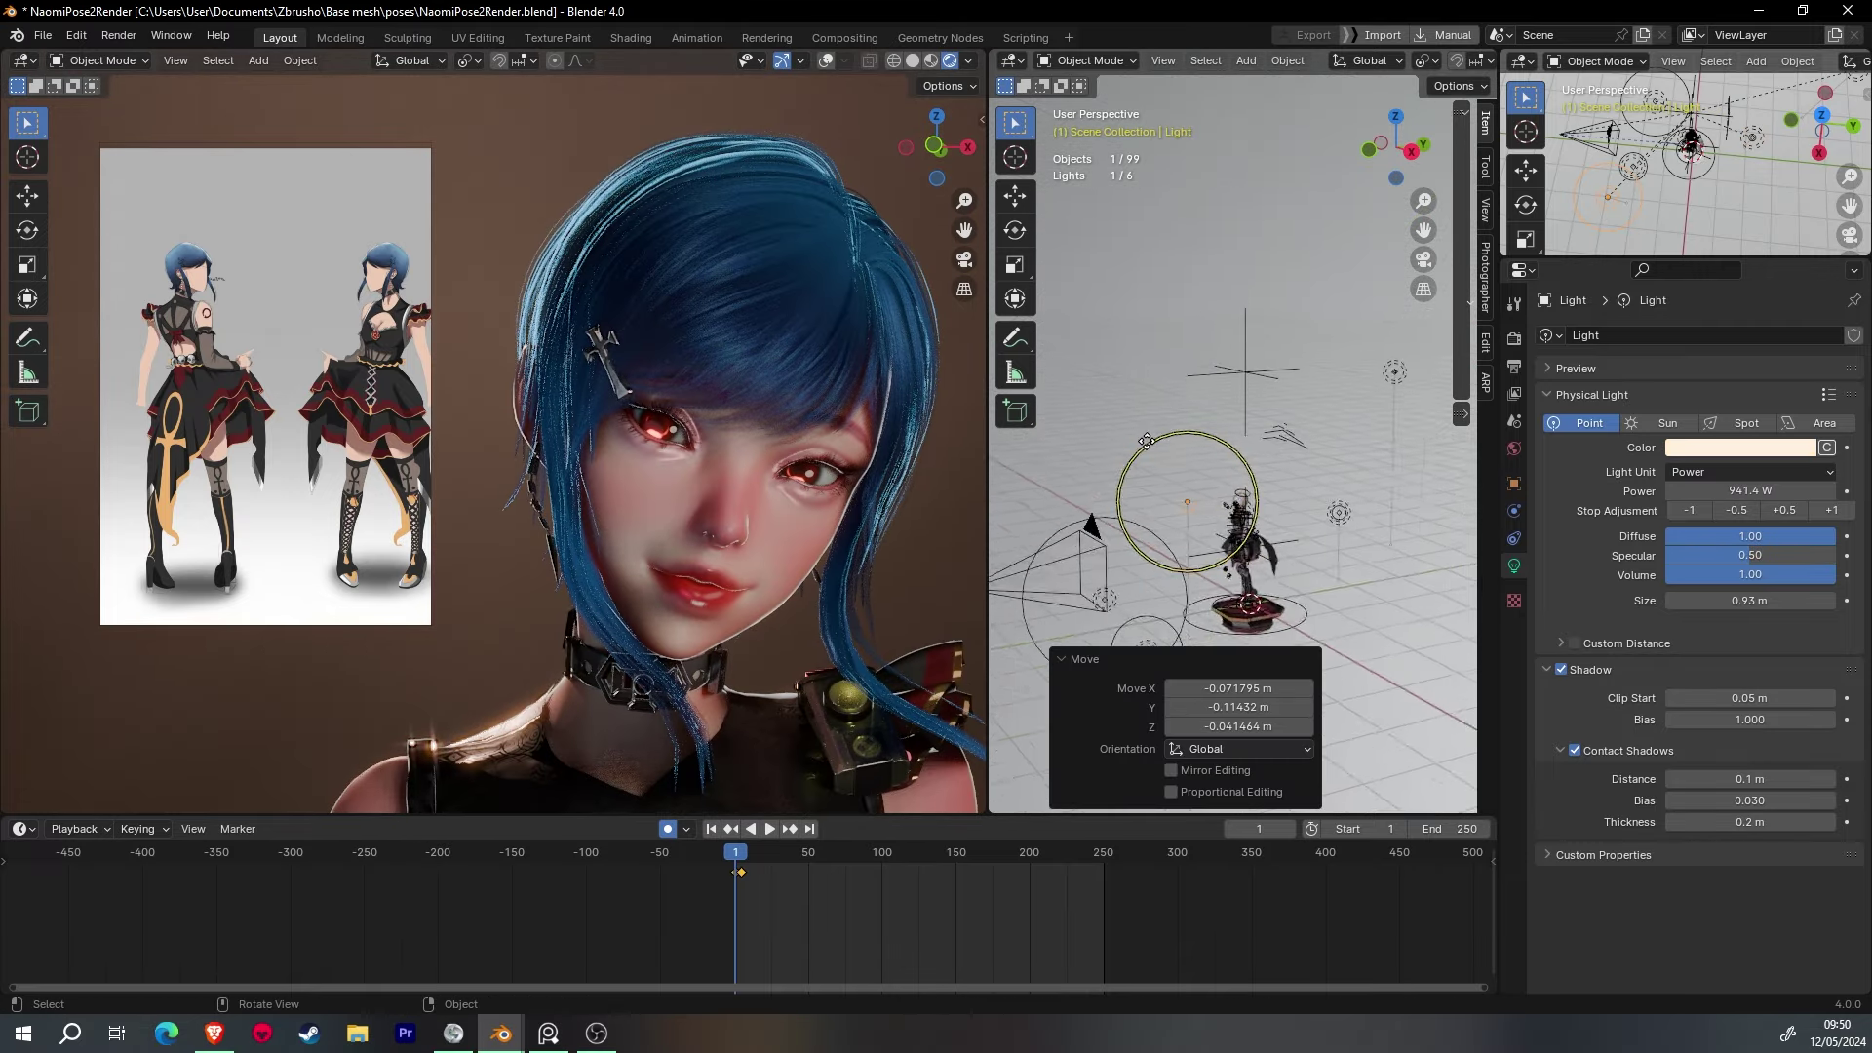
drag(1268, 507, 1314, 504)
mouse_move(1750, 490)
mouse_down()
mouse_move(1814, 491)
mouse_move(1696, 490)
mouse_up()
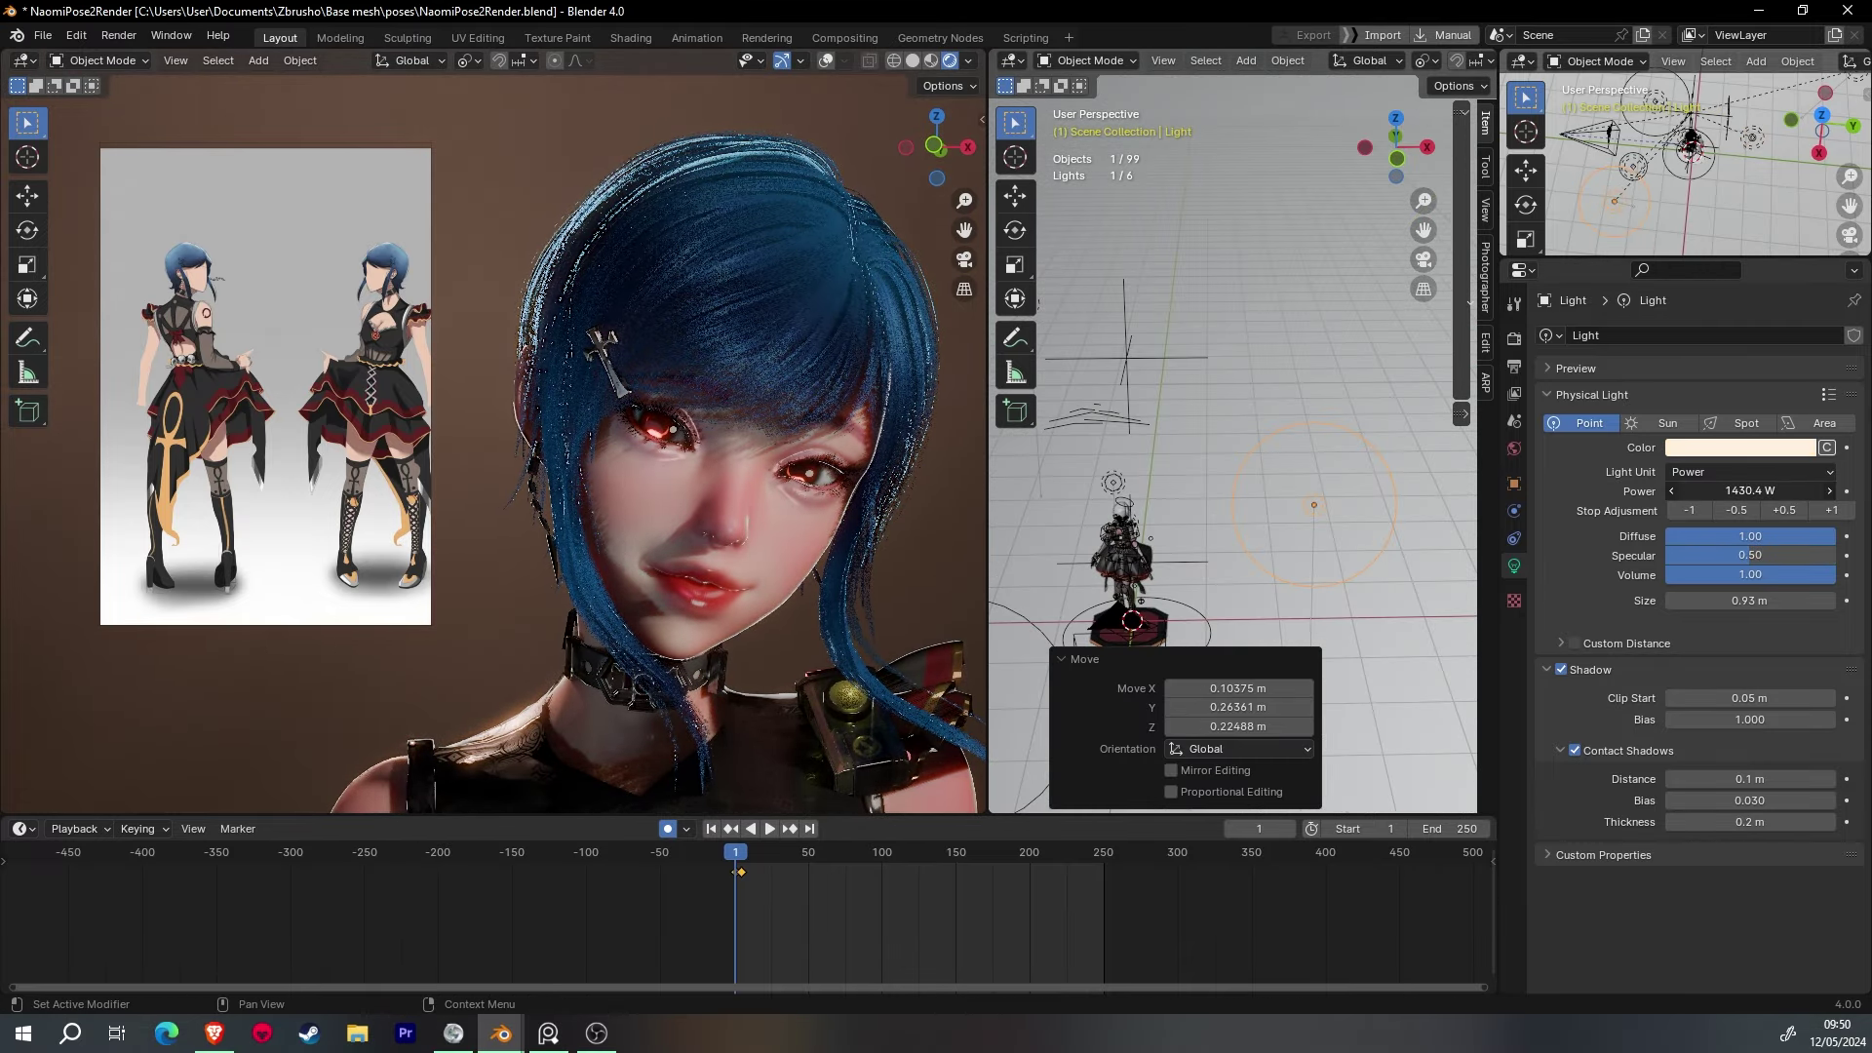
scroll(737, 505, down, 5)
middle_drag(864, 300, 807, 364)
scroll(1269, 404, down, 3)
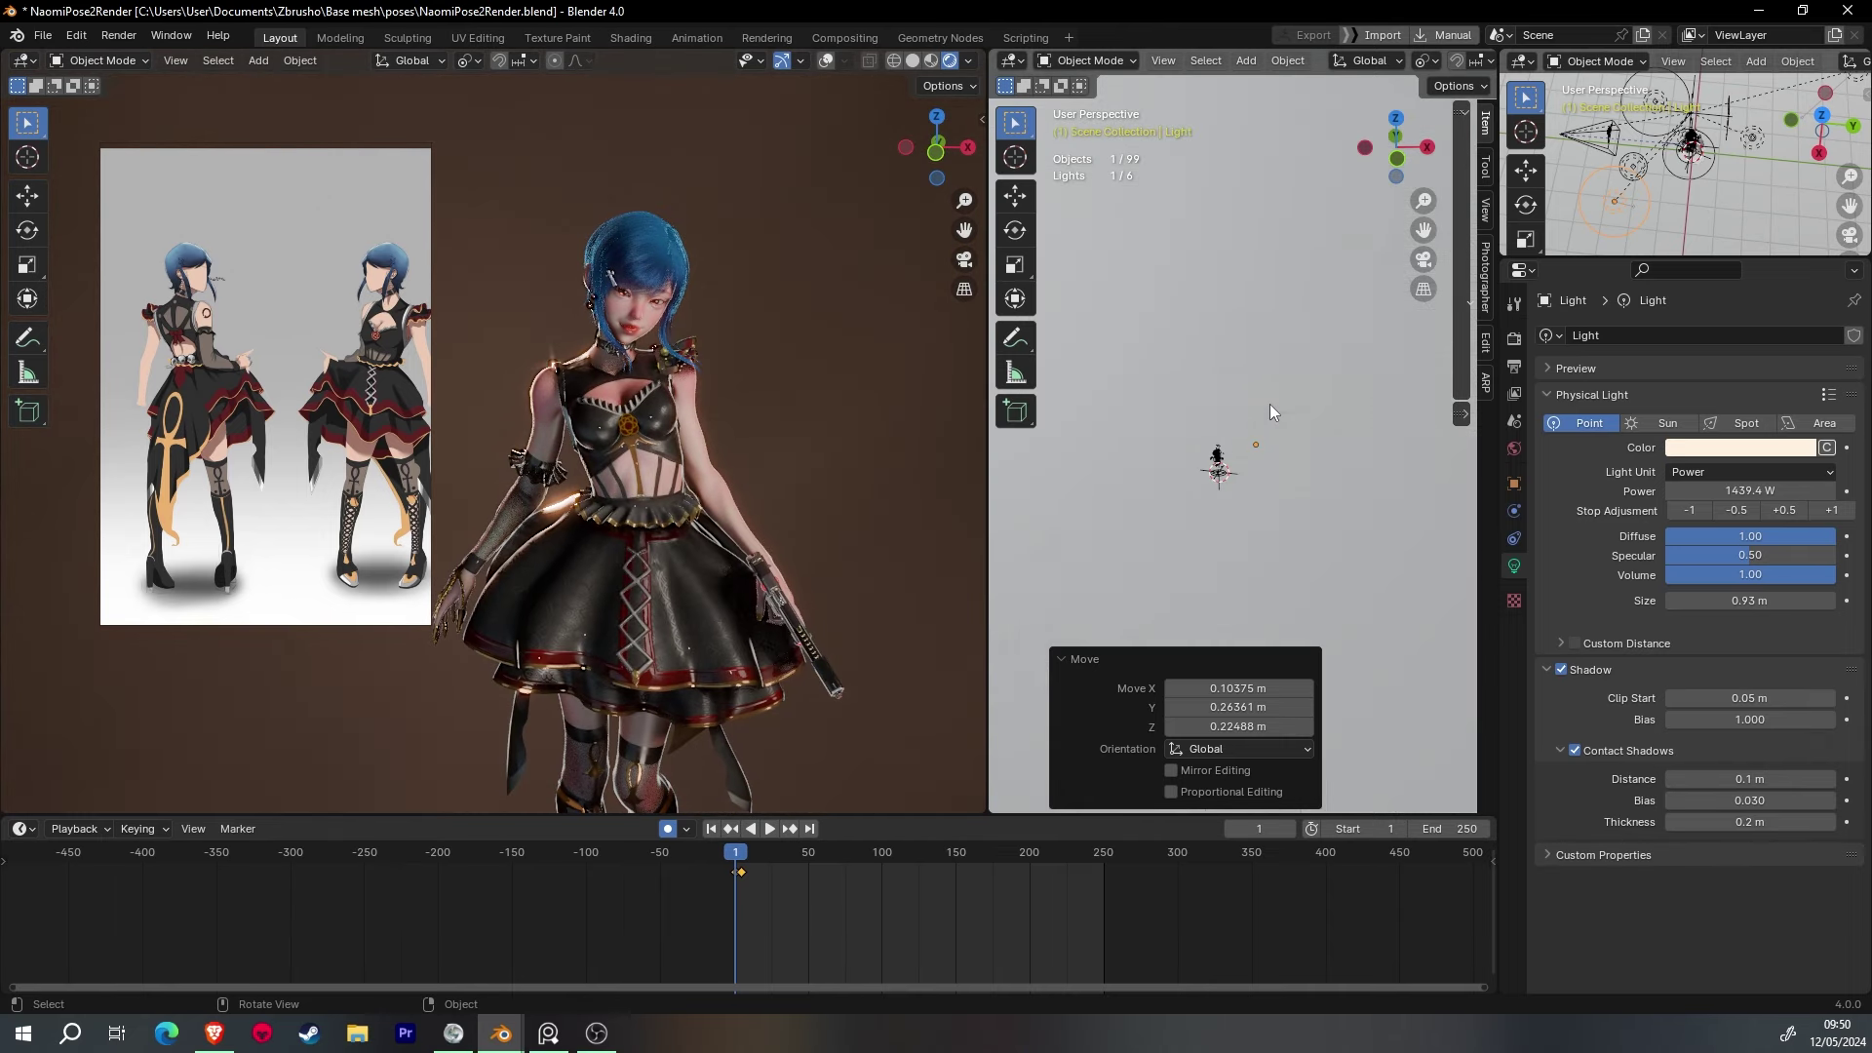
- Set Cube.001's material roughness to 0.287
click(1183, 531)
click(1514, 648)
drag(1716, 508, 1735, 508)
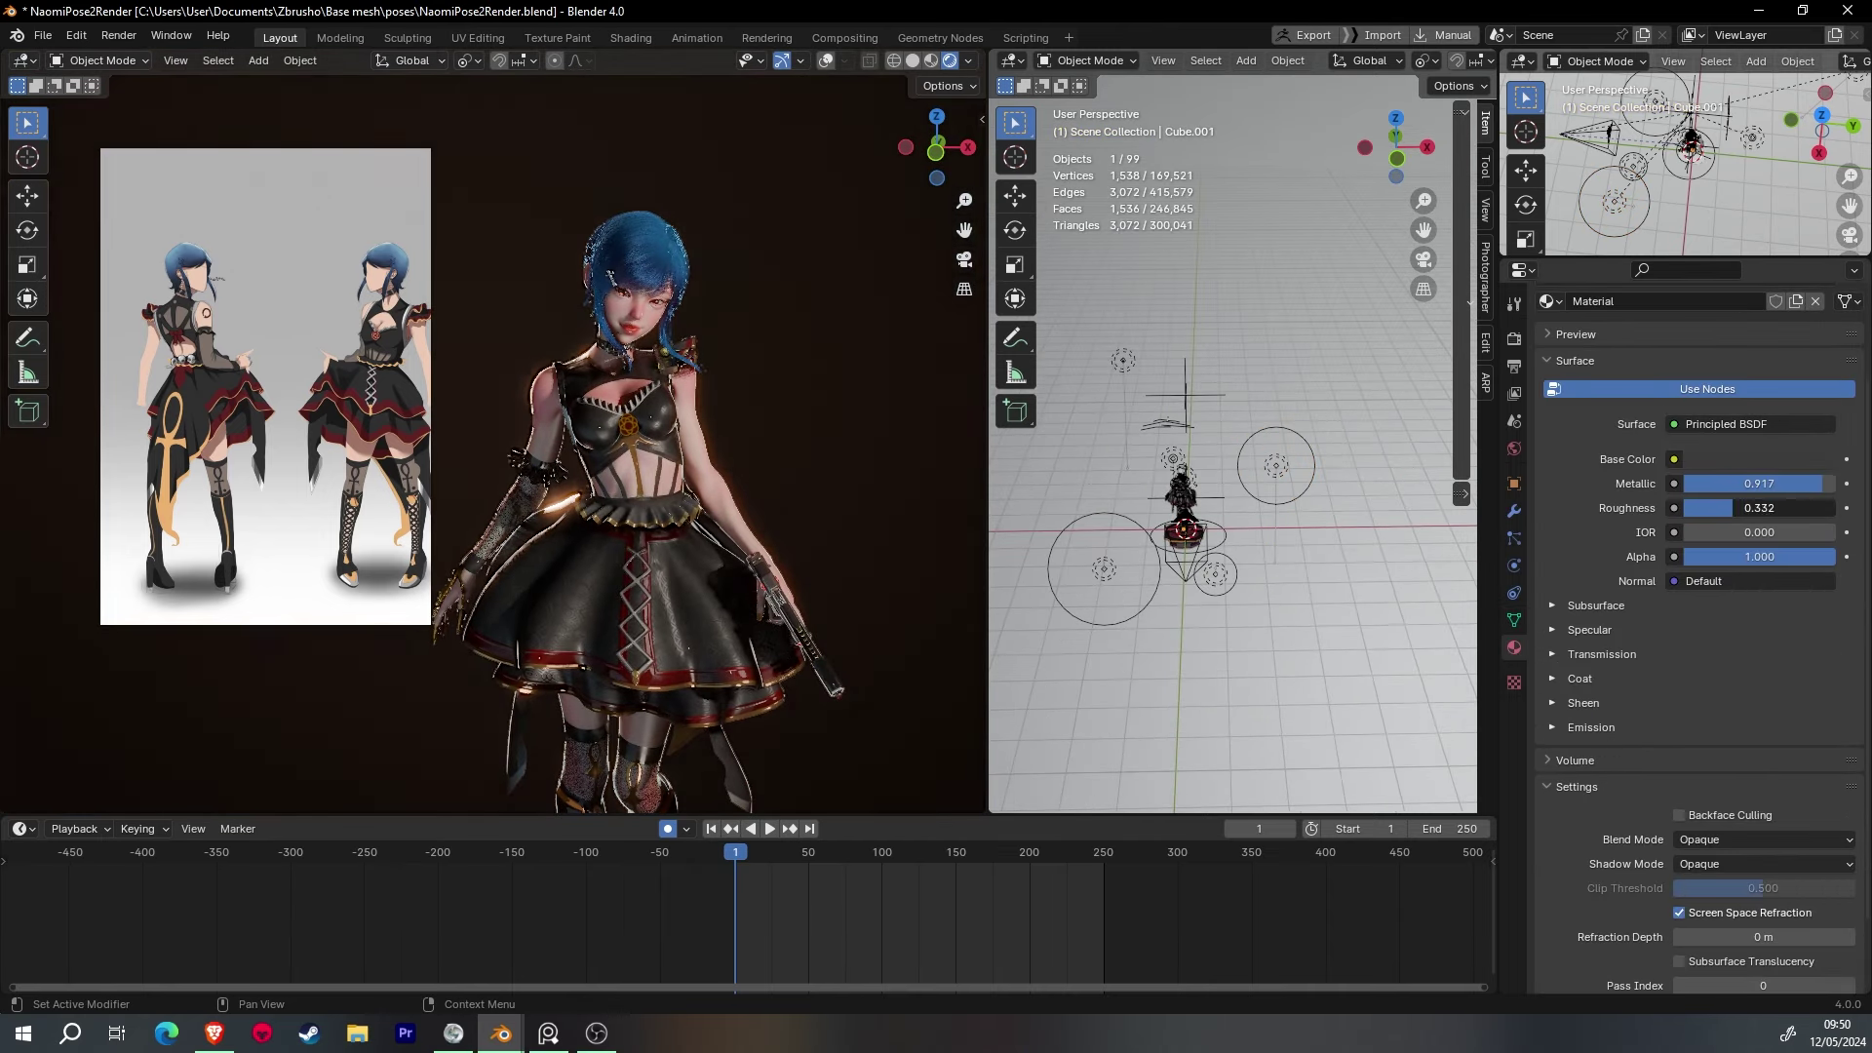
scroll(681, 360, up, 3)
scroll(681, 360, up, 3)
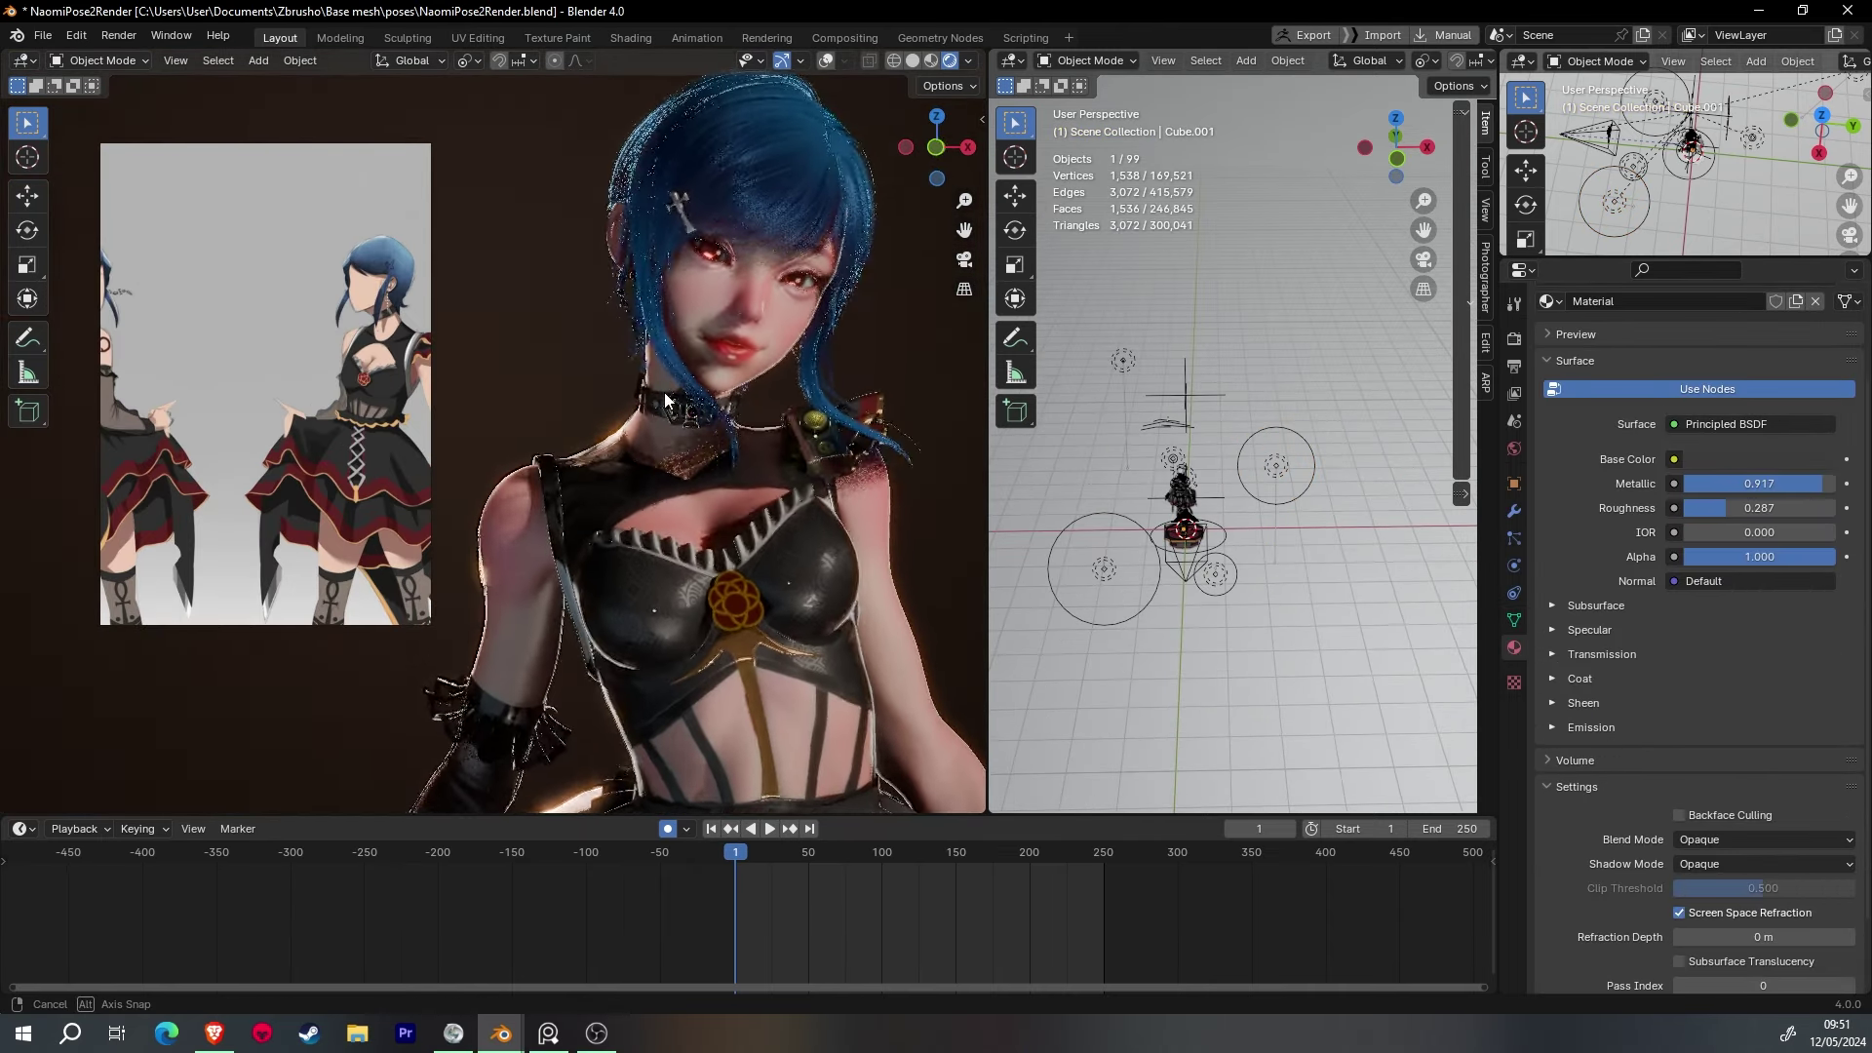
- Move the light named Light to a new position
click(1277, 466)
mouse_move(1293, 471)
middle_down()
mouse_move(1199, 546)
mouse_move(1292, 399)
middle_up()
key(g)
click(1190, 557)
key(g)
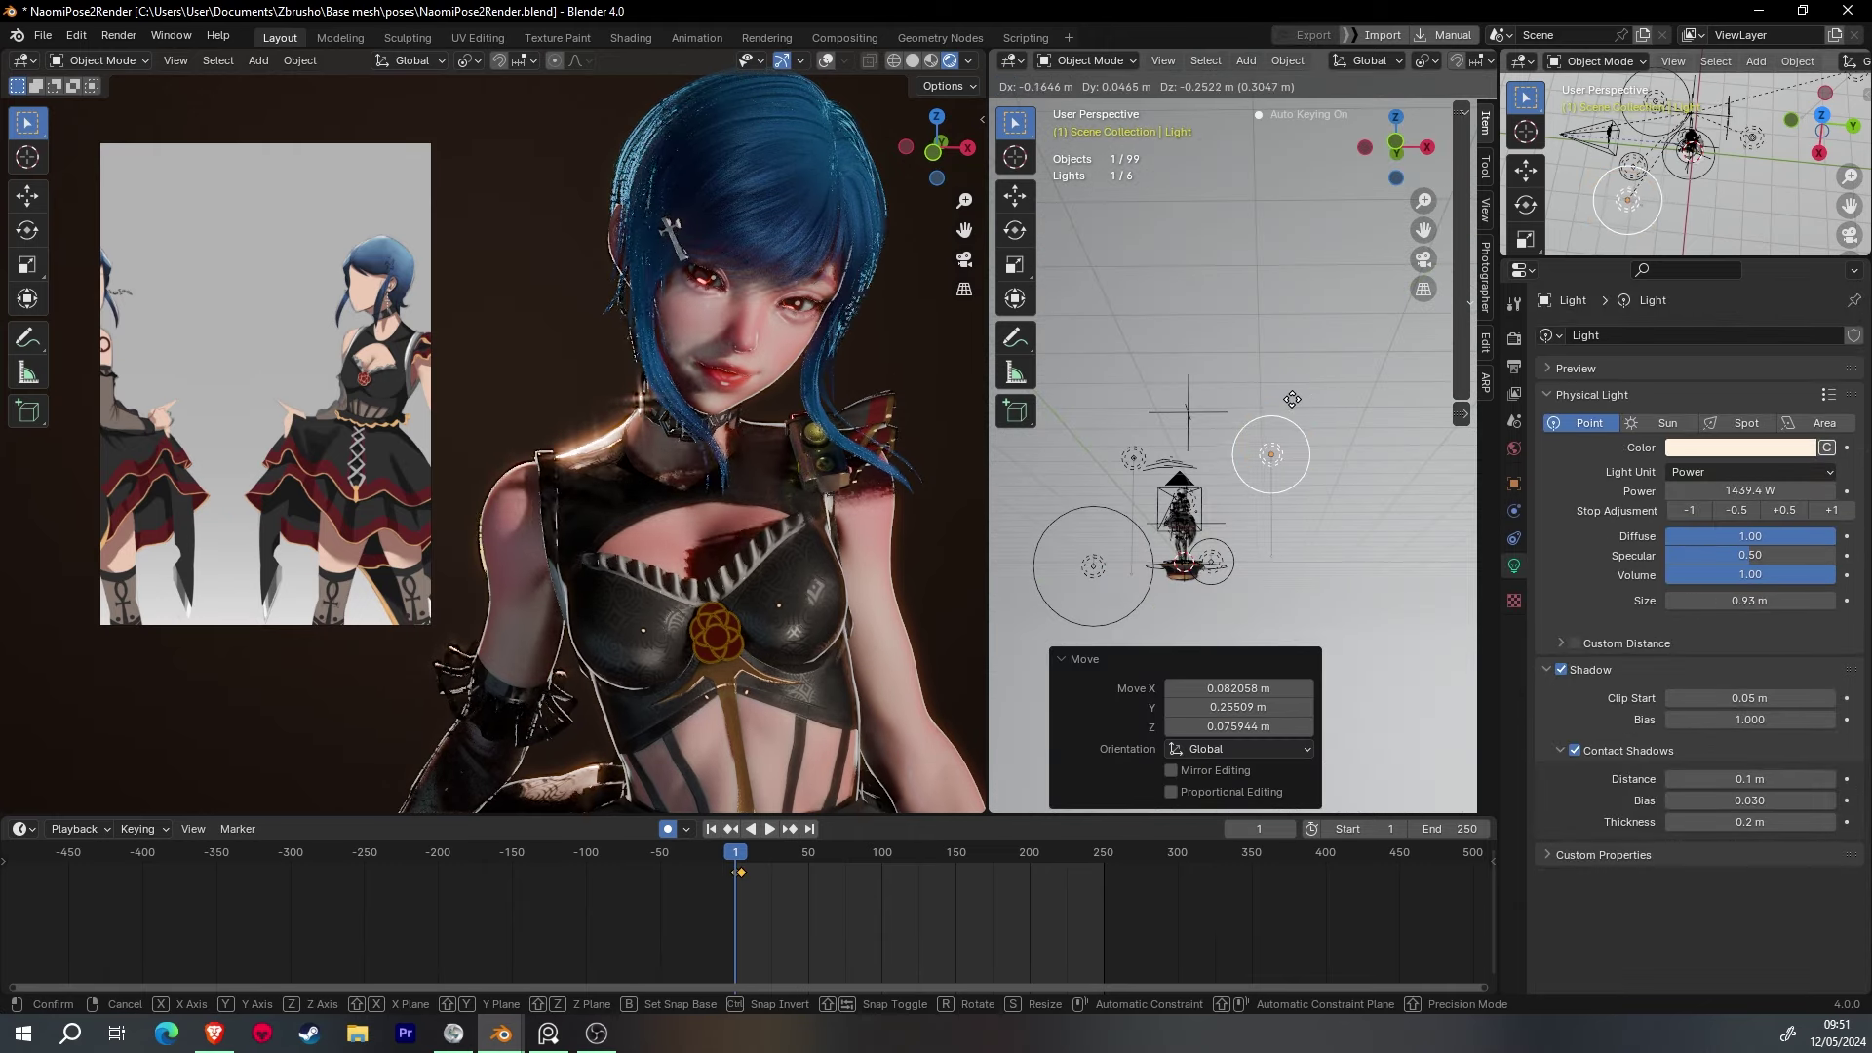
- Look through the scene camera in both the left and middle viewports
key(KP_0)
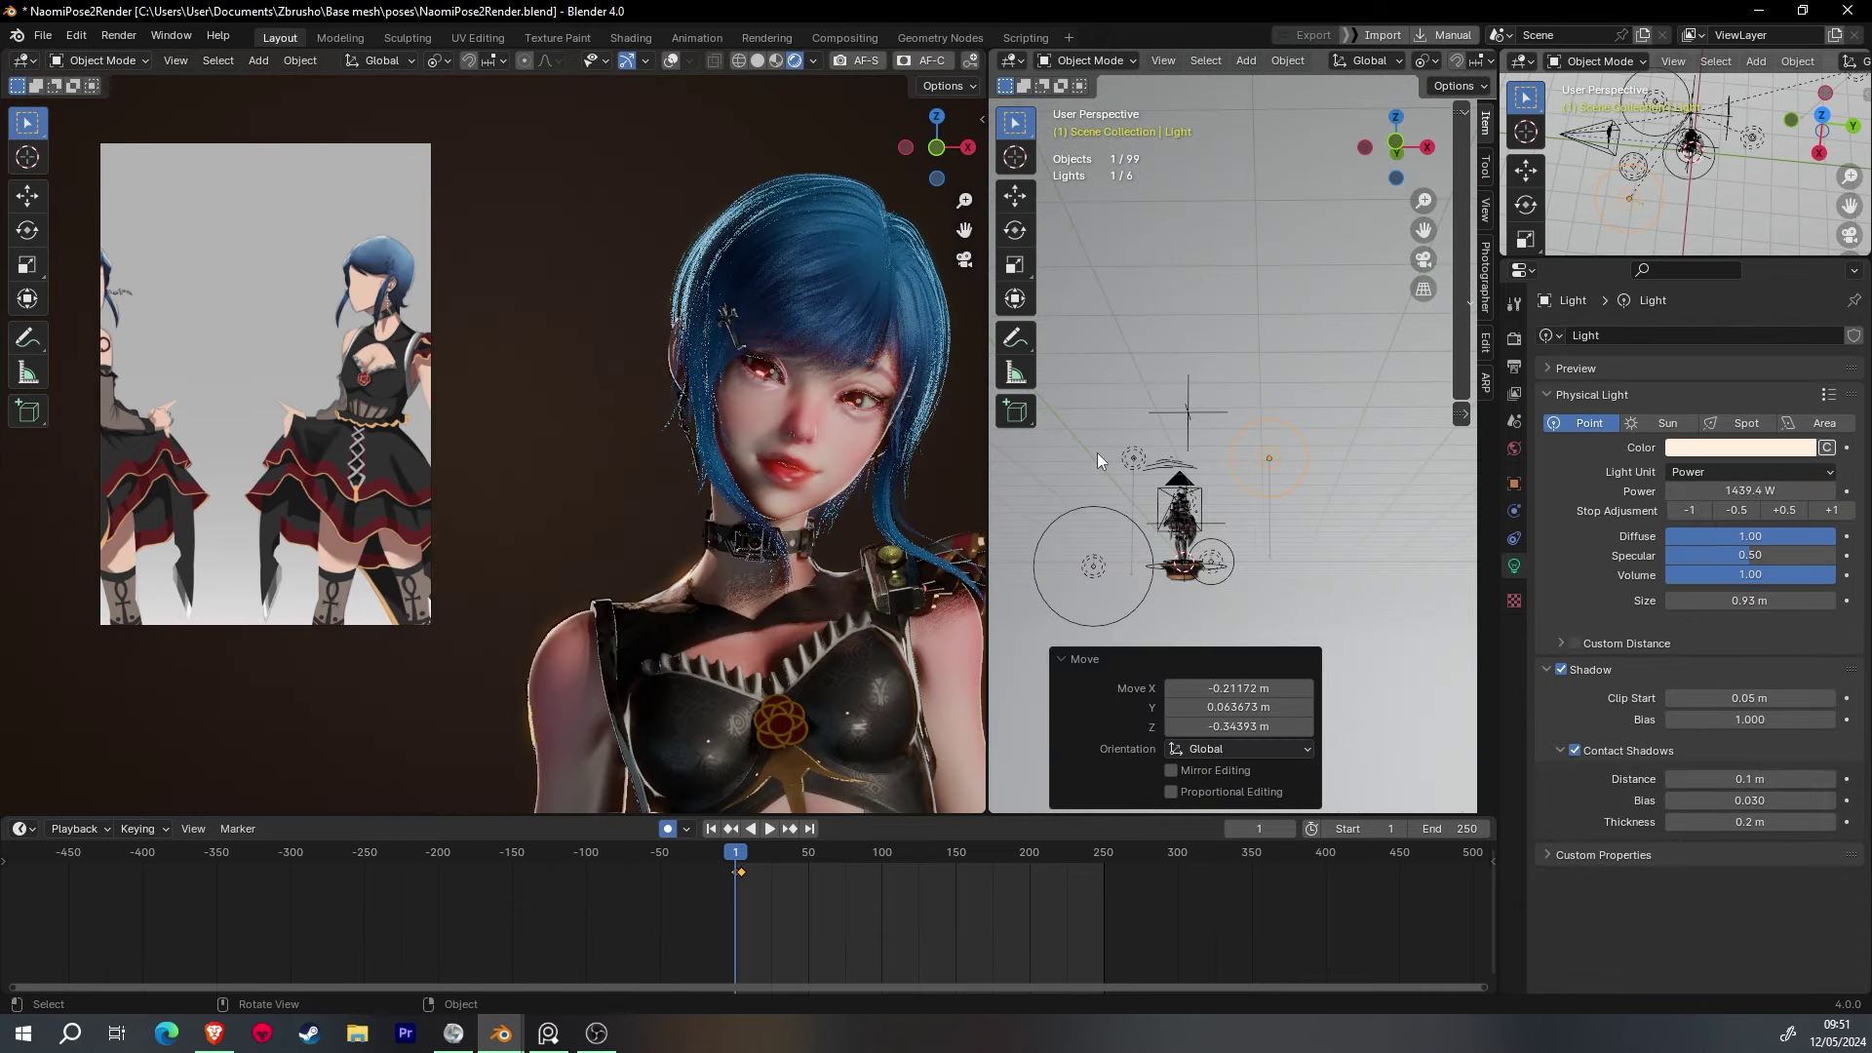
click(982, 119)
key(n)
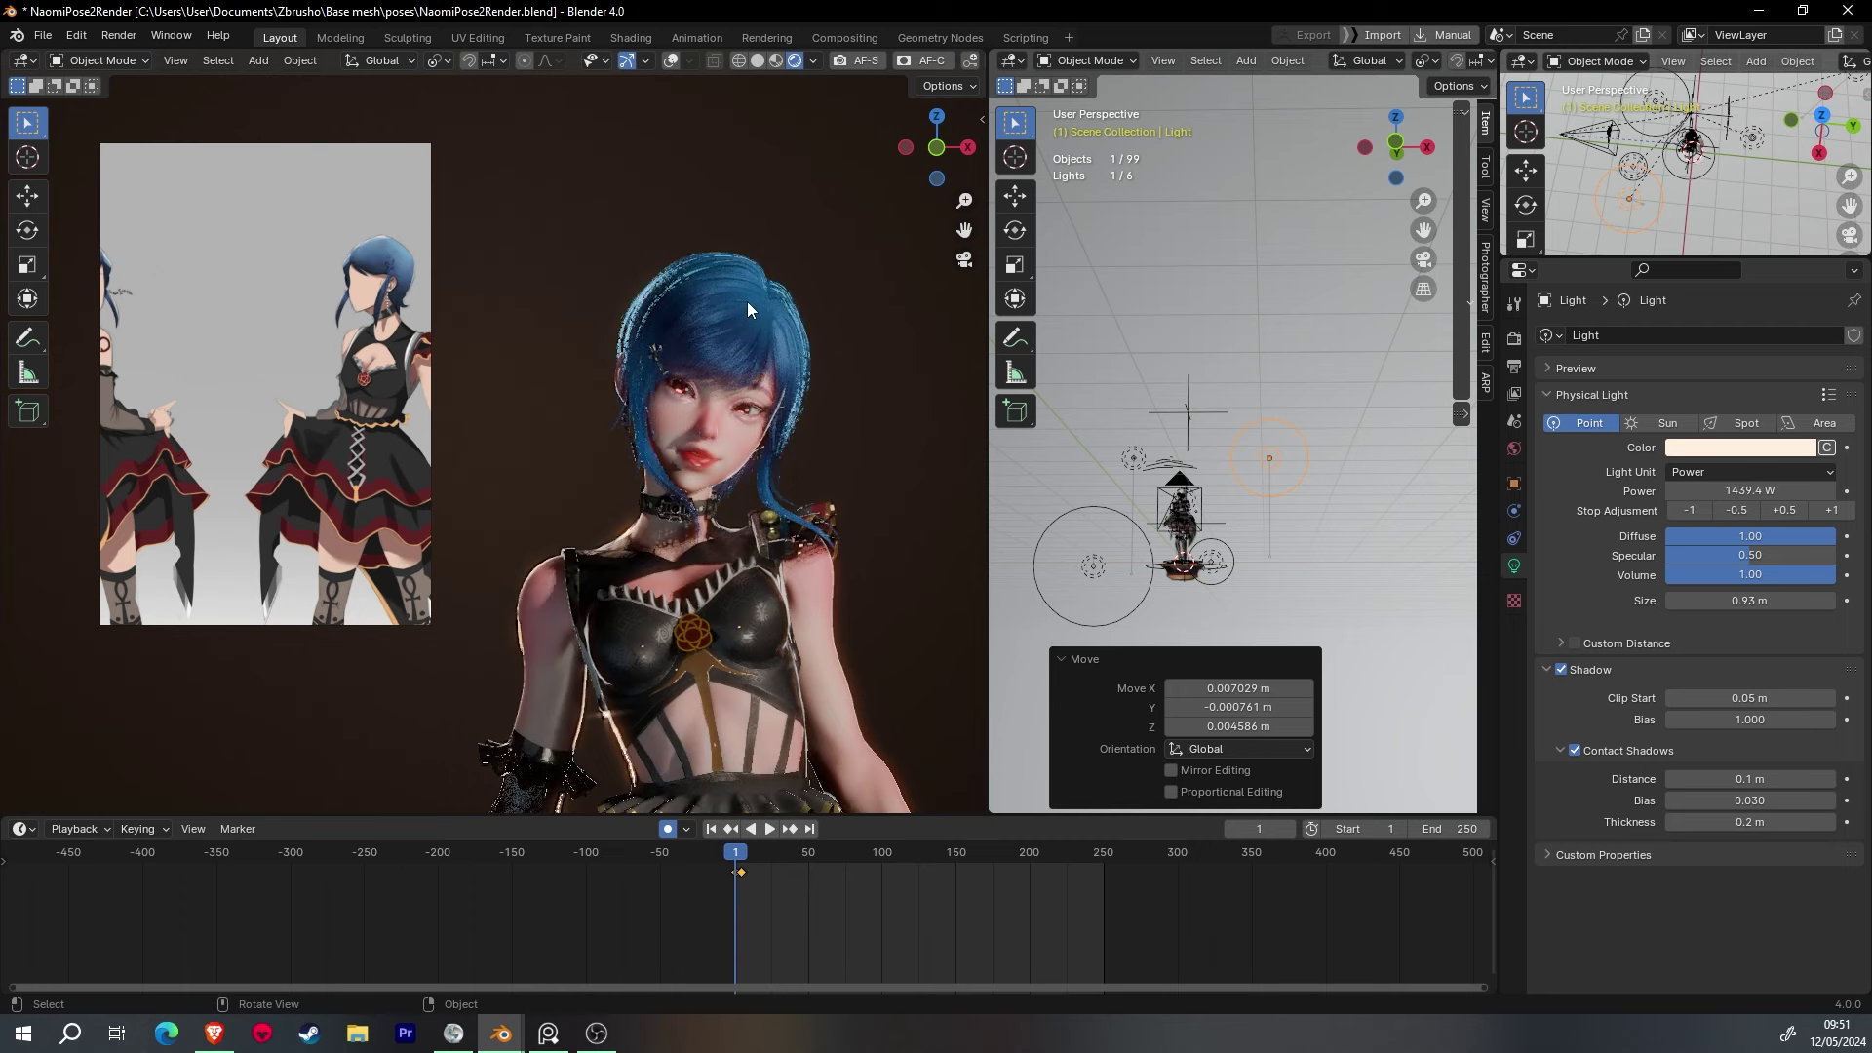
scroll(687, 206, down, 3)
scroll(687, 206, down, 2)
key(KP_0)
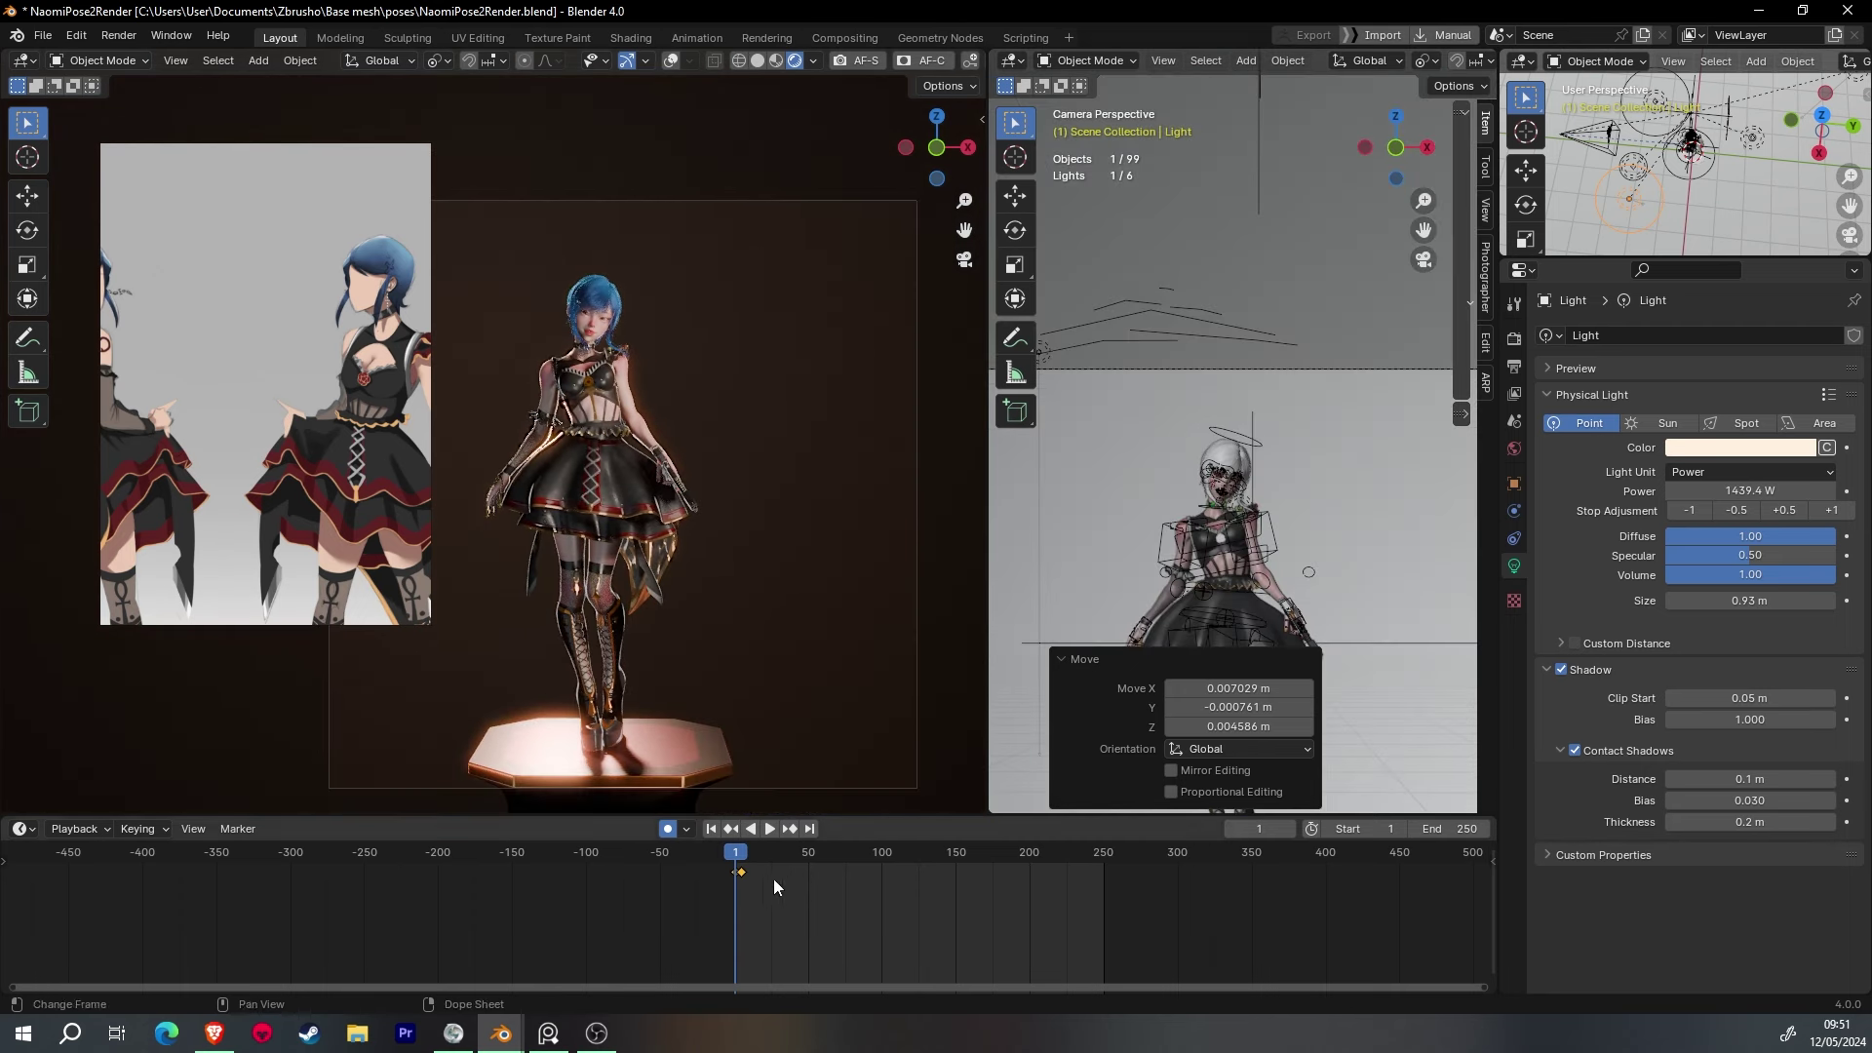
- Move the scene camera along its Z axis to frame the character
click(1254, 367)
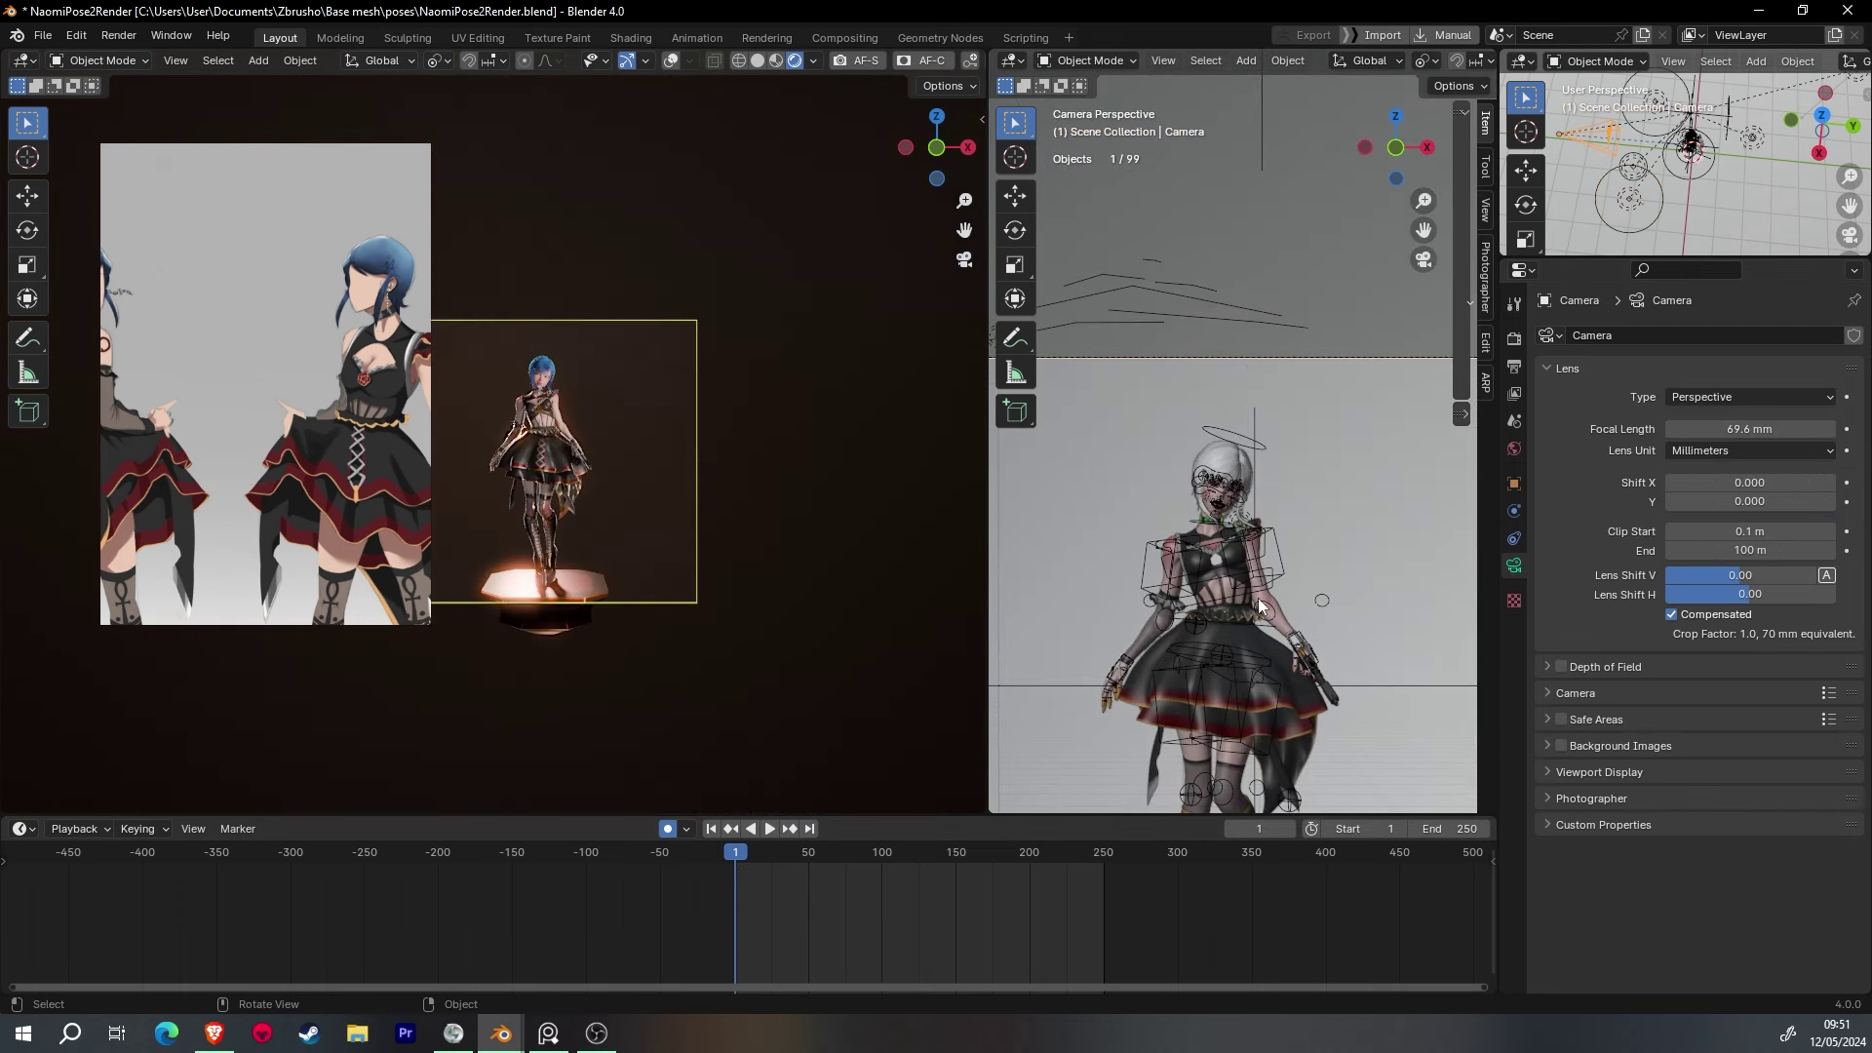
middle_drag(1222, 645, 1161, 410)
key(g)
key(z)
key(z)
click(1145, 326)
mouse_move(1145, 326)
middle_down()
mouse_move(1193, 323)
mouse_move(1034, 541)
middle_up()
- Select Empty.001 and start resizing and moving it, then cancel the move
click(1310, 553)
key(s)
click(1320, 560)
key(g)
key(z)
key(Escape)
middle_drag(1313, 491, 1243, 472)
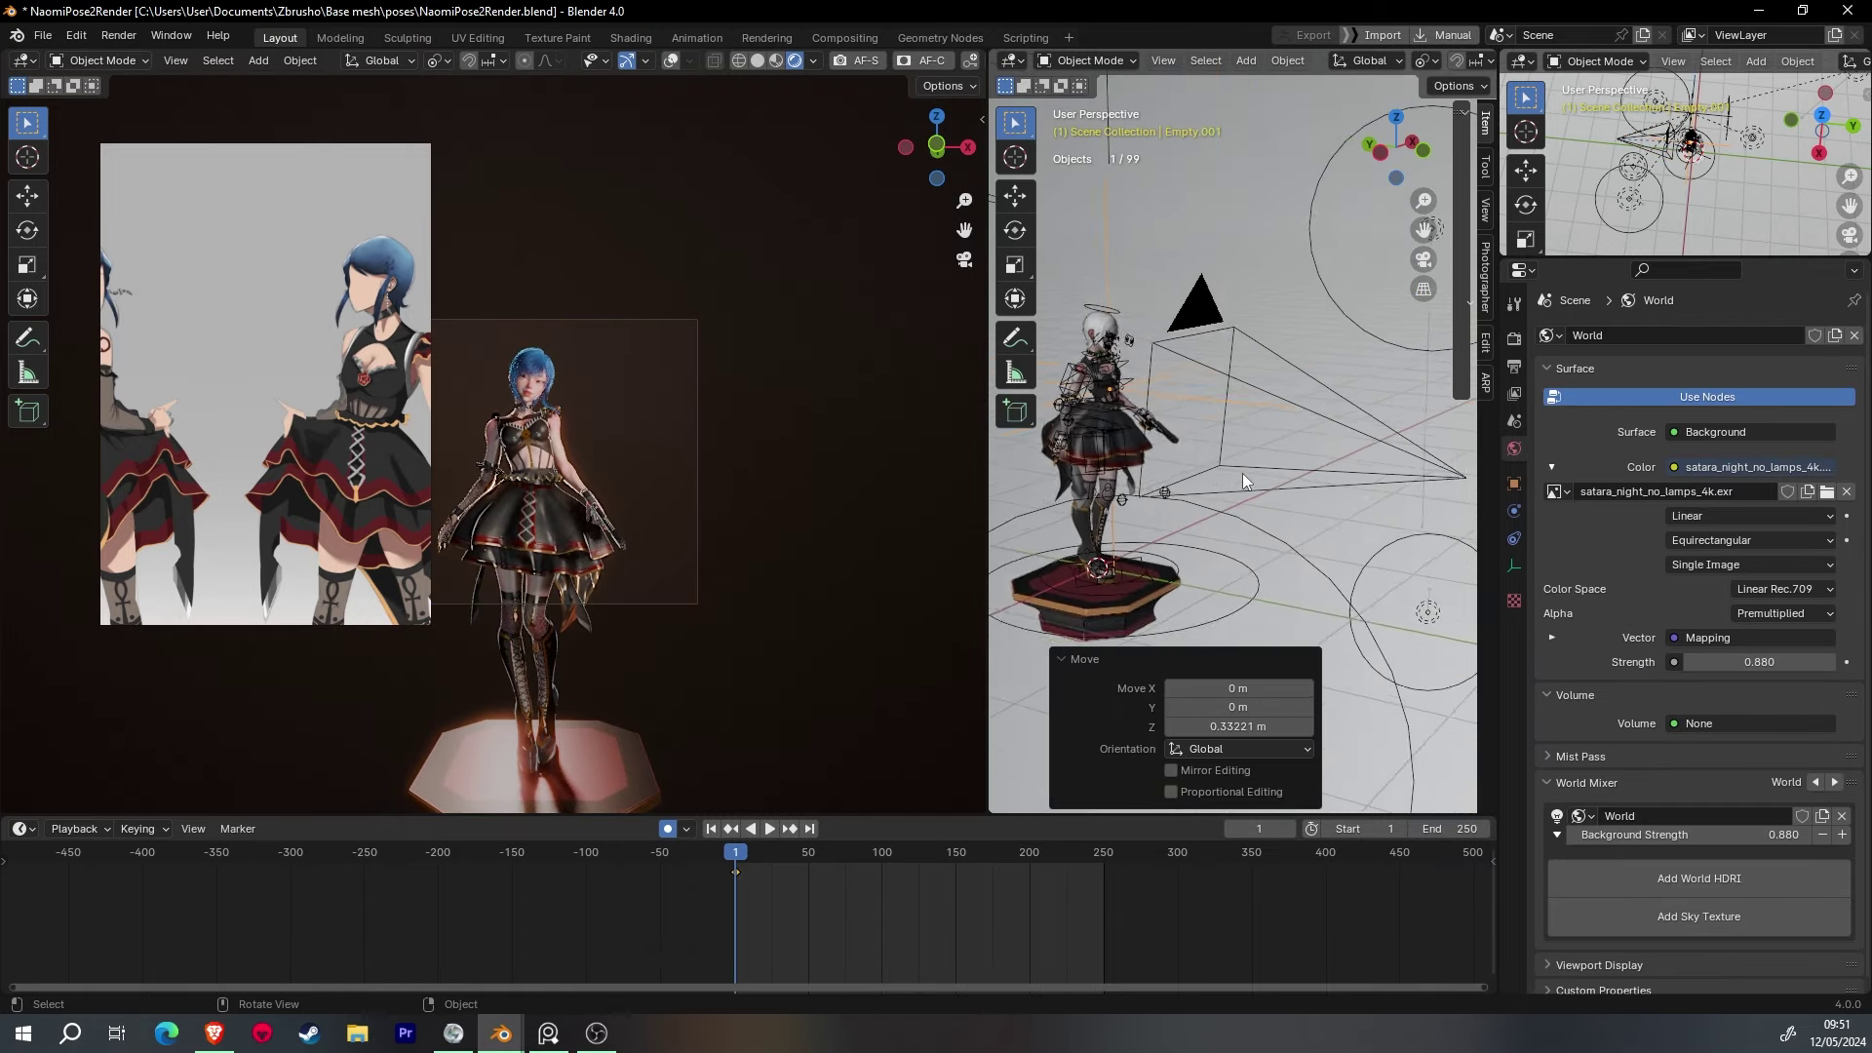
- Adjust the camera's height along the Z axis
click(1377, 421)
click(1197, 473)
key(g)
key(z)
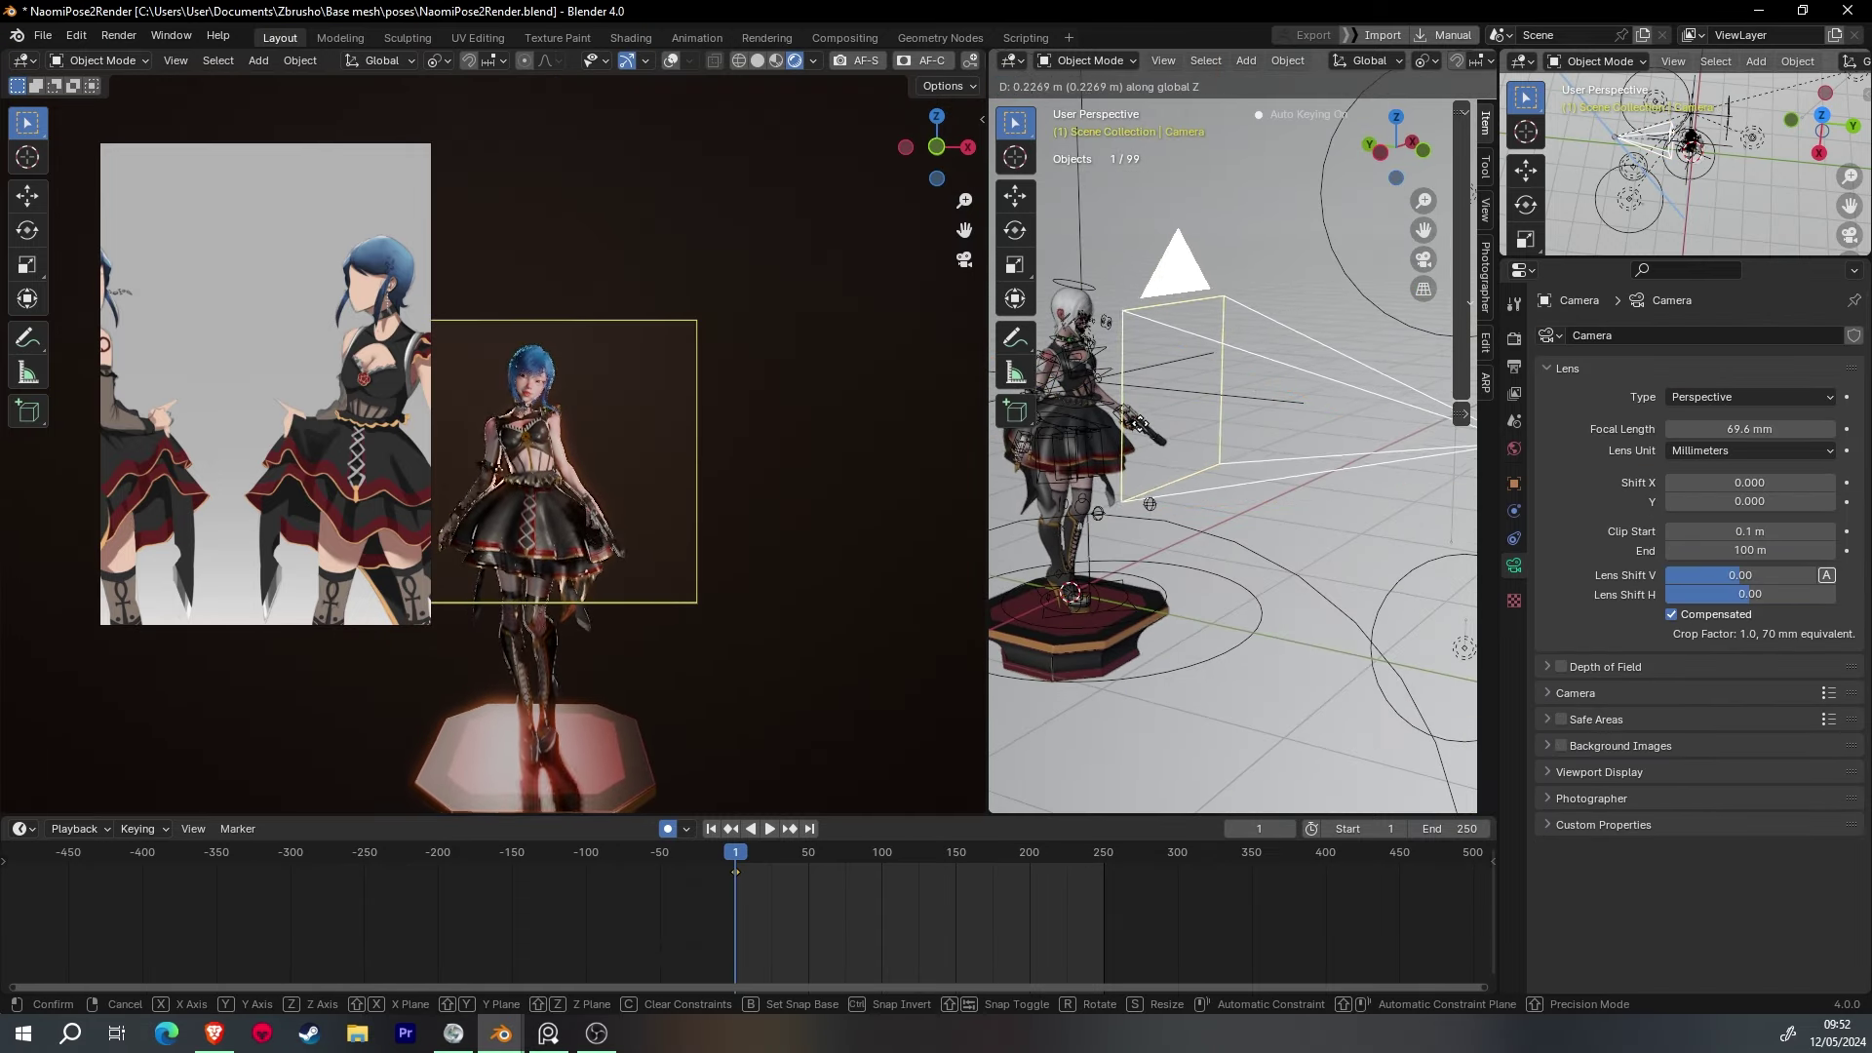
click(1138, 423)
scroll(1138, 423, up, 2)
scroll(605, 481, up, 2)
scroll(605, 482, up, 2)
- Select the point light near the character, then the character's rig
scroll(588, 250, up, 2)
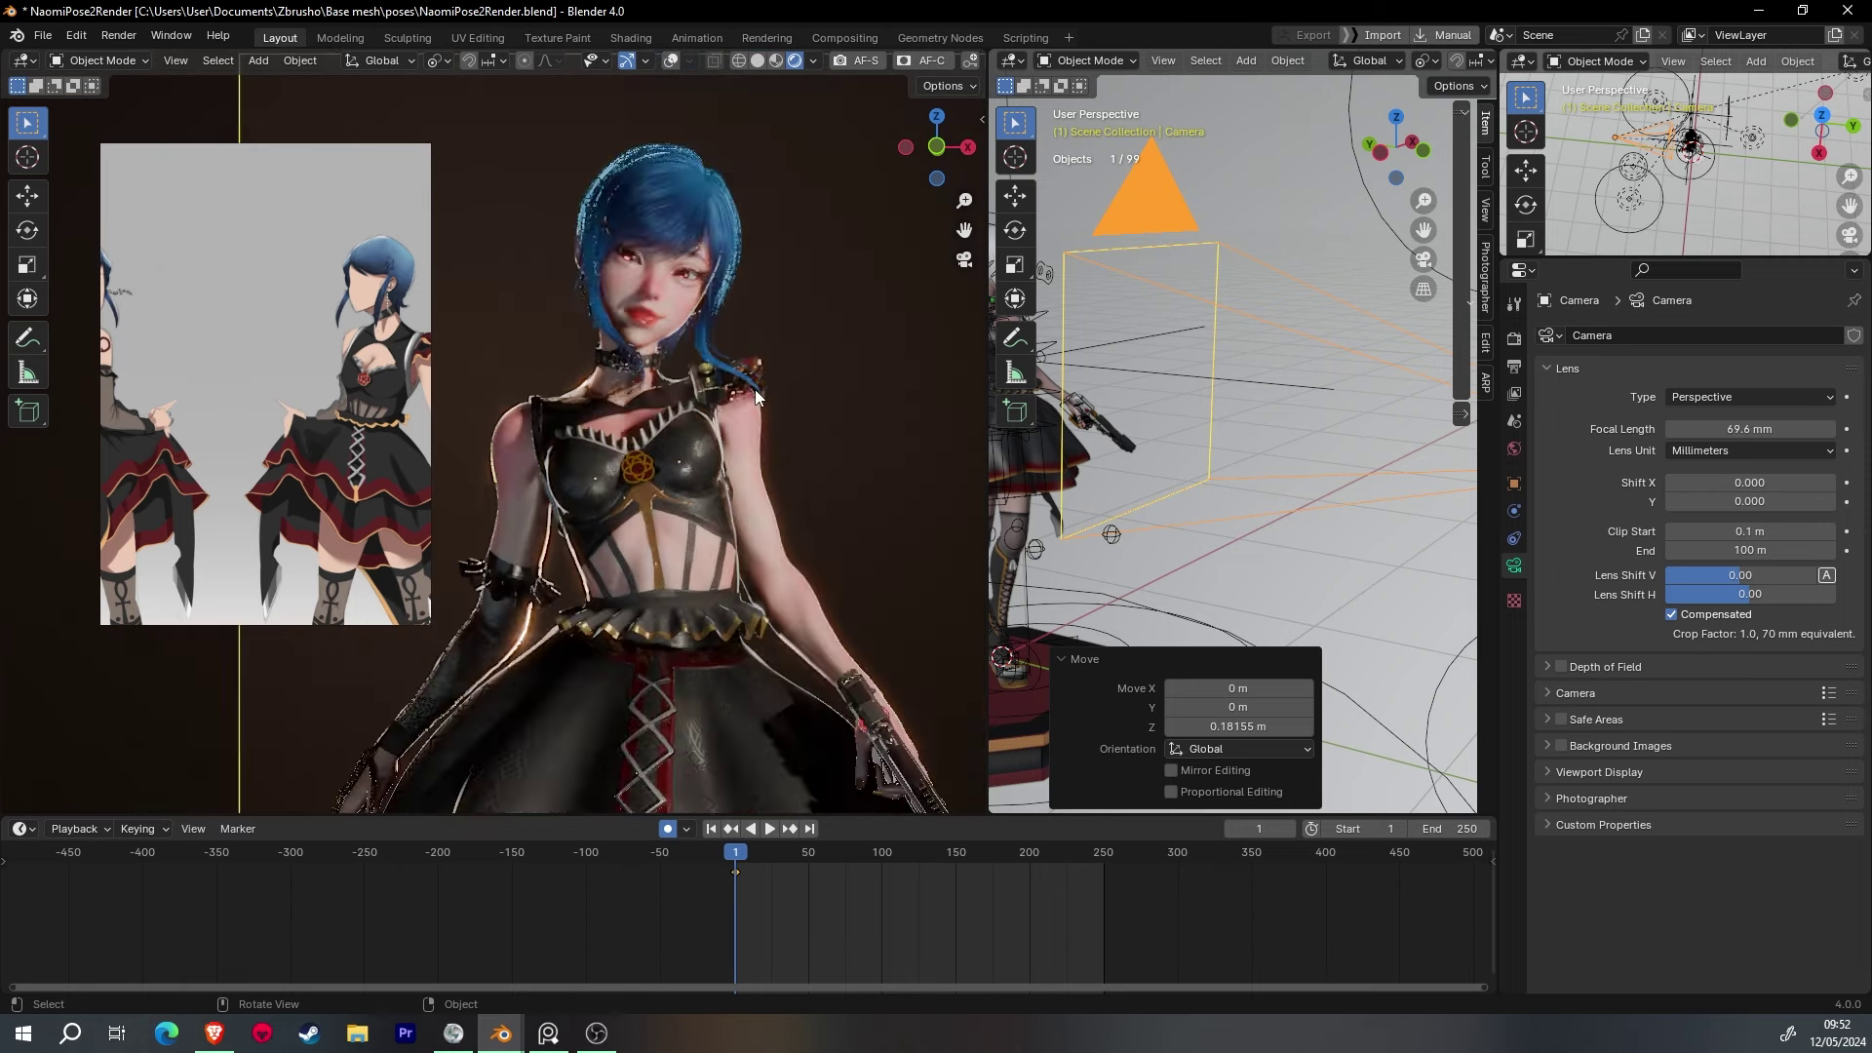
scroll(754, 389, down, 3)
scroll(1149, 427, down, 3)
click(1353, 379)
scroll(406, 376, down, 2)
scroll(404, 418, down, 2)
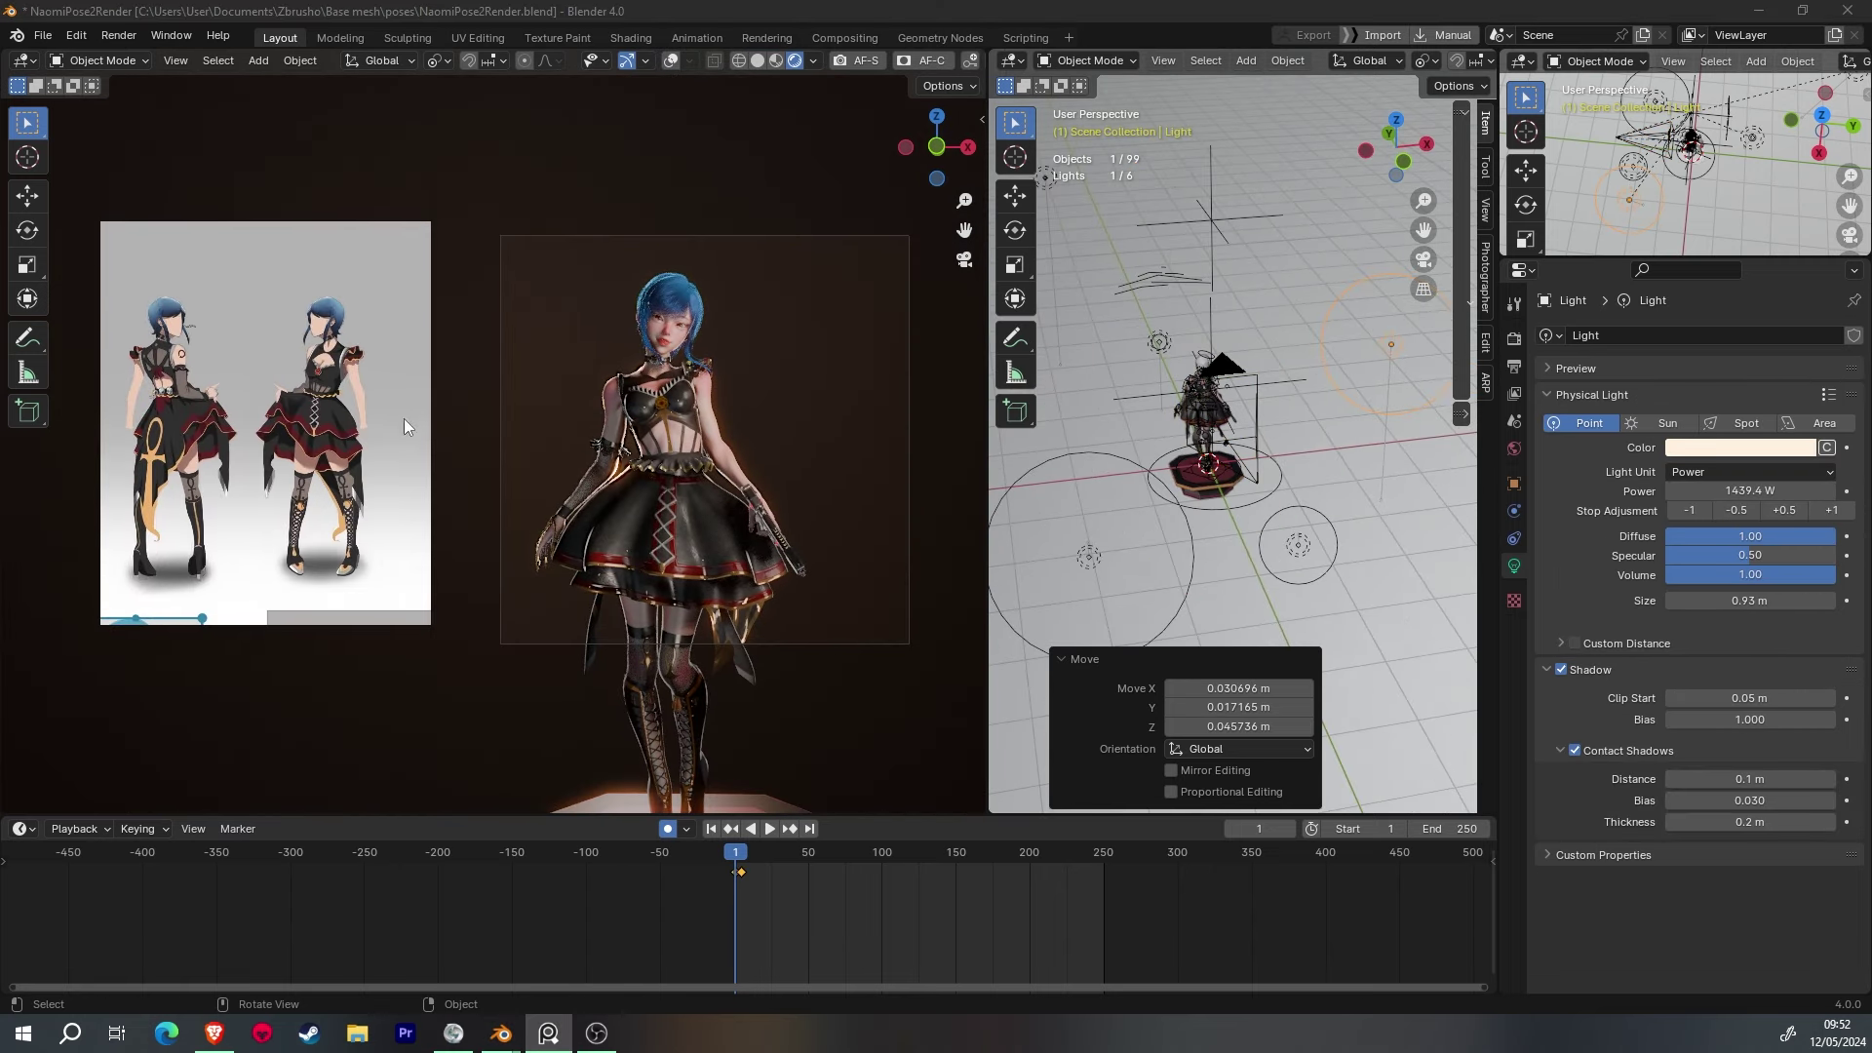
scroll(404, 418, up, 2)
scroll(1111, 396, up, 5)
click(1099, 484)
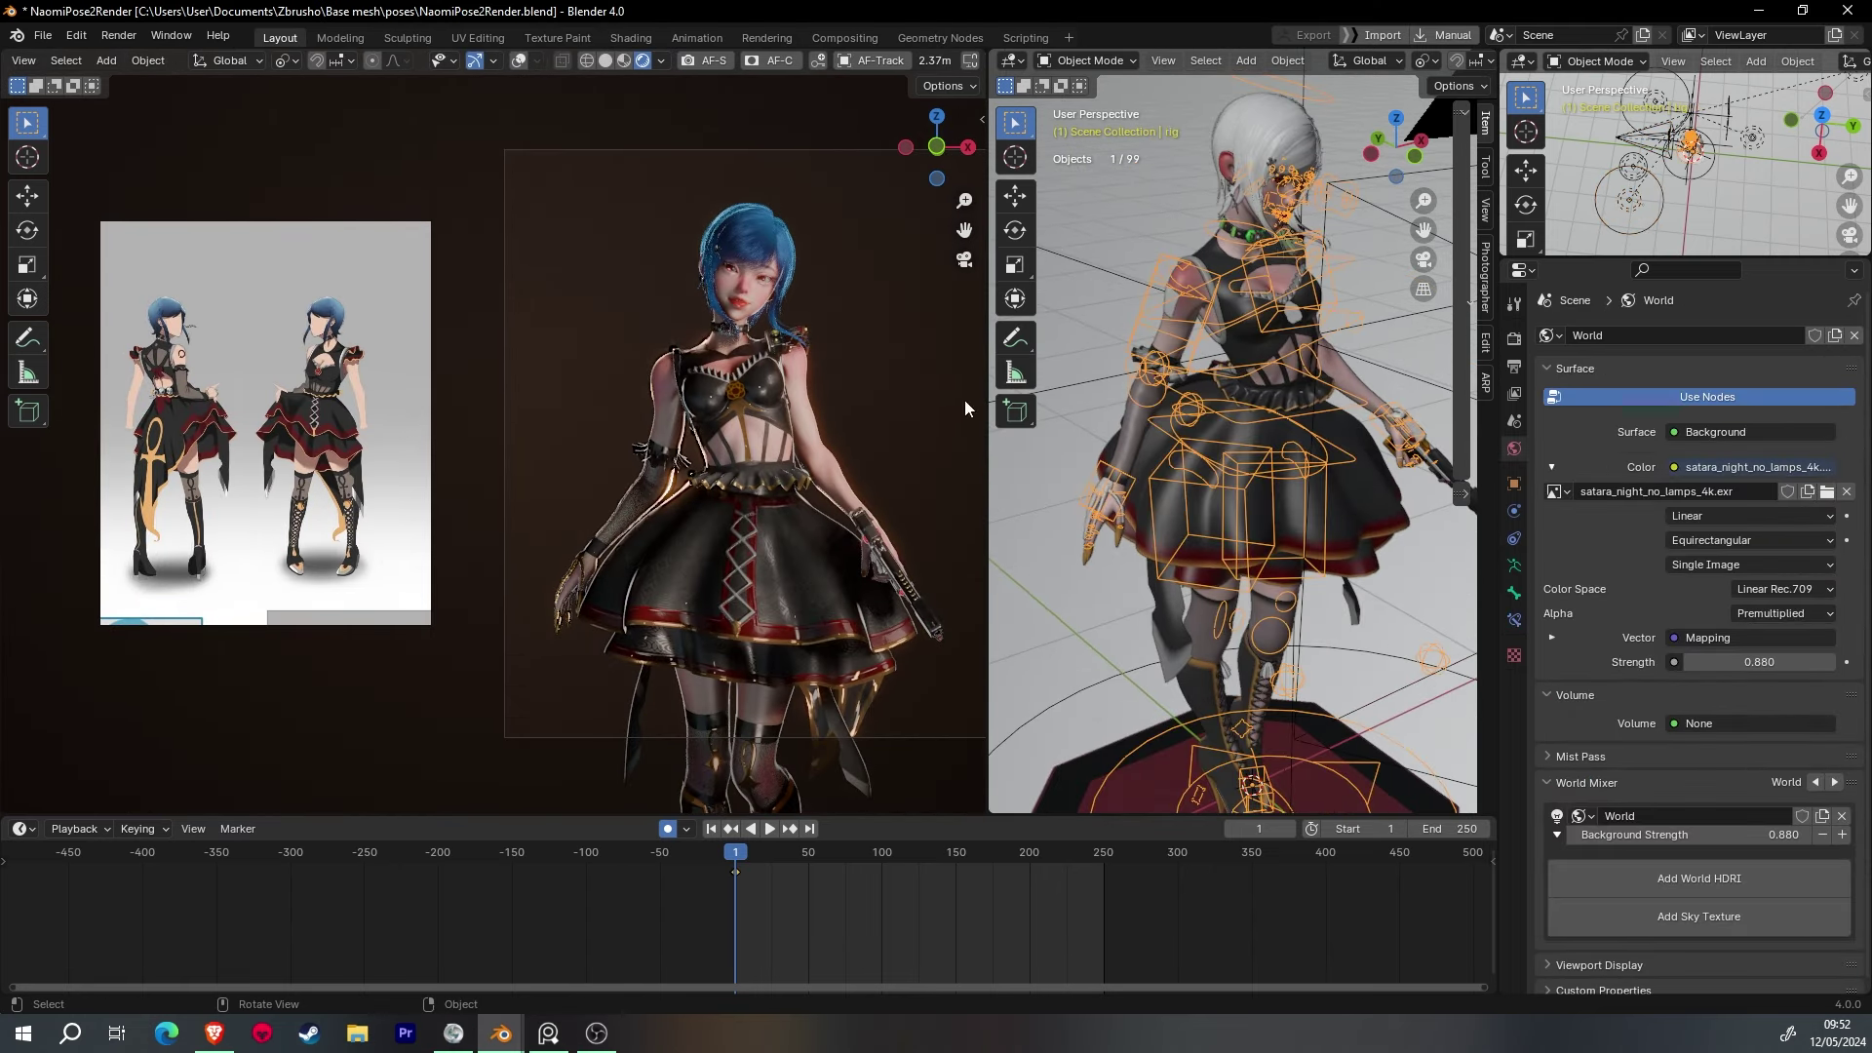
- In Pose Mode, select c_hand_ik.r and move the right hand
key(z)
click(642, 61)
click(1086, 60)
click(1082, 122)
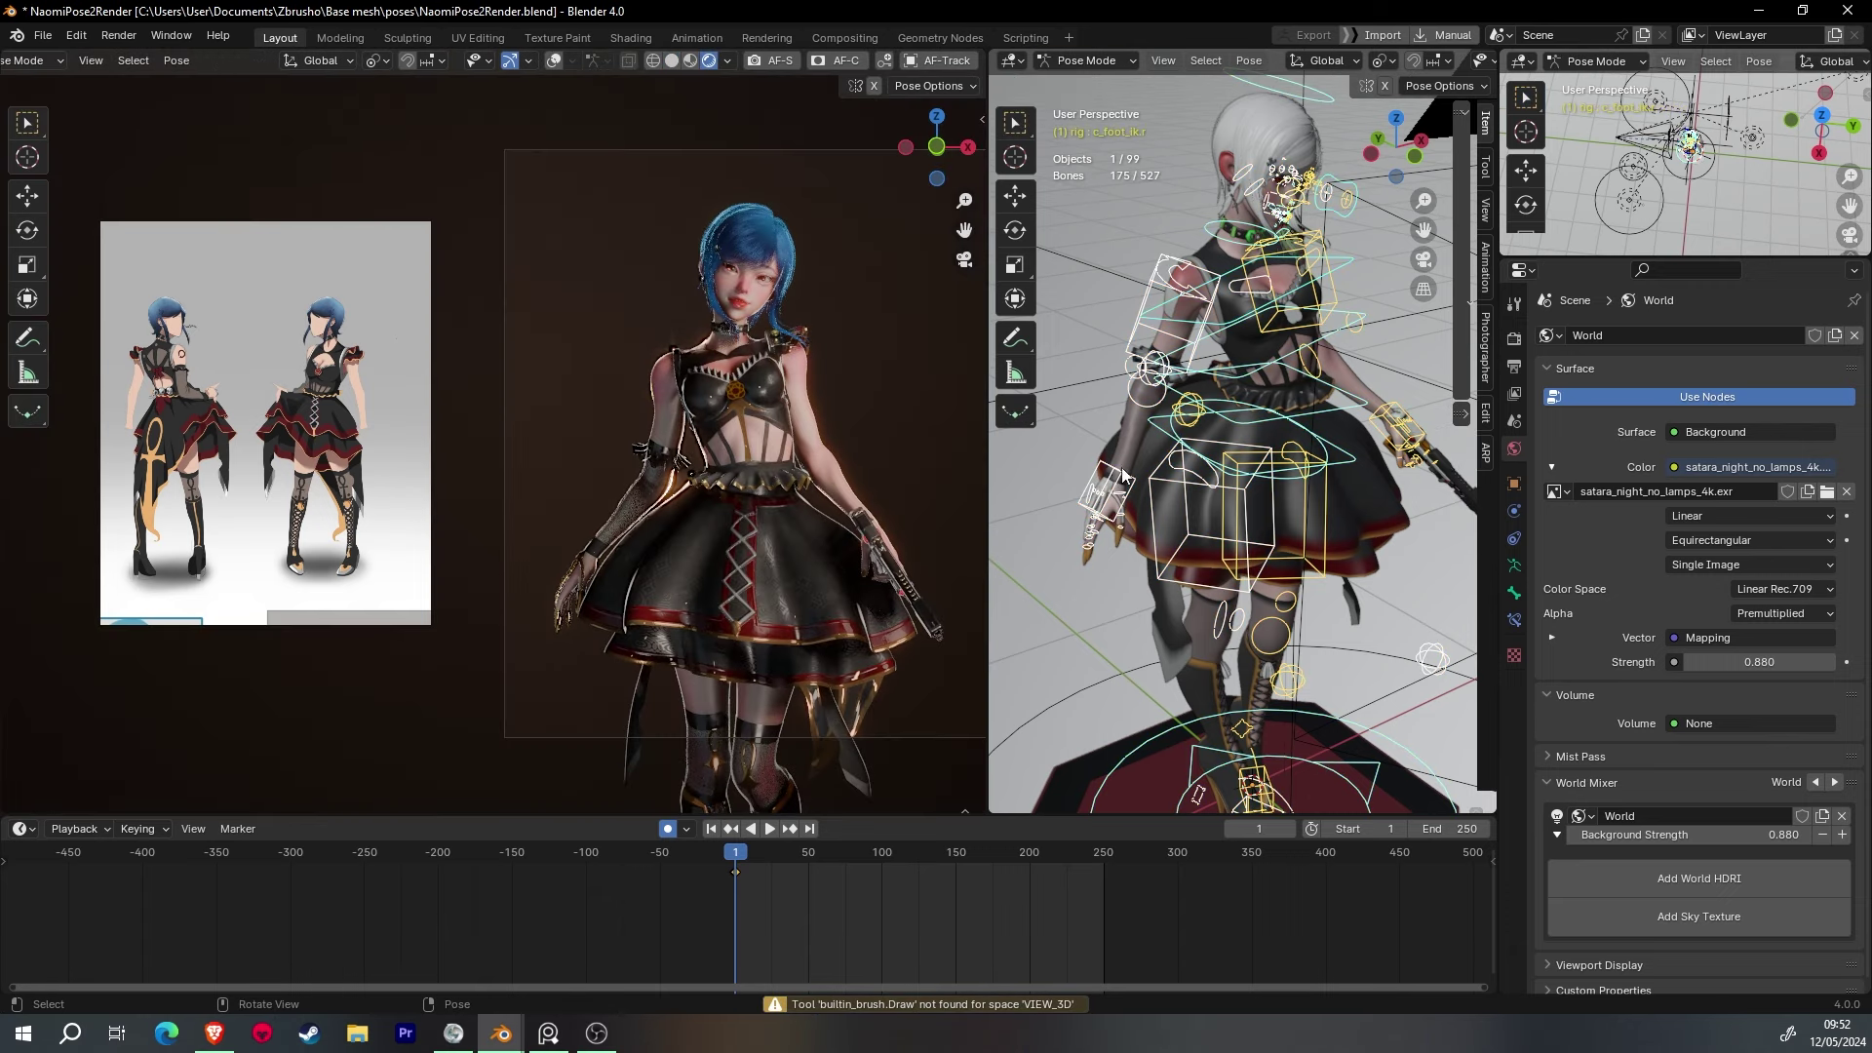
middle_drag(1219, 390, 1267, 439)
click(1158, 507)
key(g)
click(1297, 477)
- Rotate the right hand IK control freely and reposition it
middle_drag(1202, 536, 1268, 487)
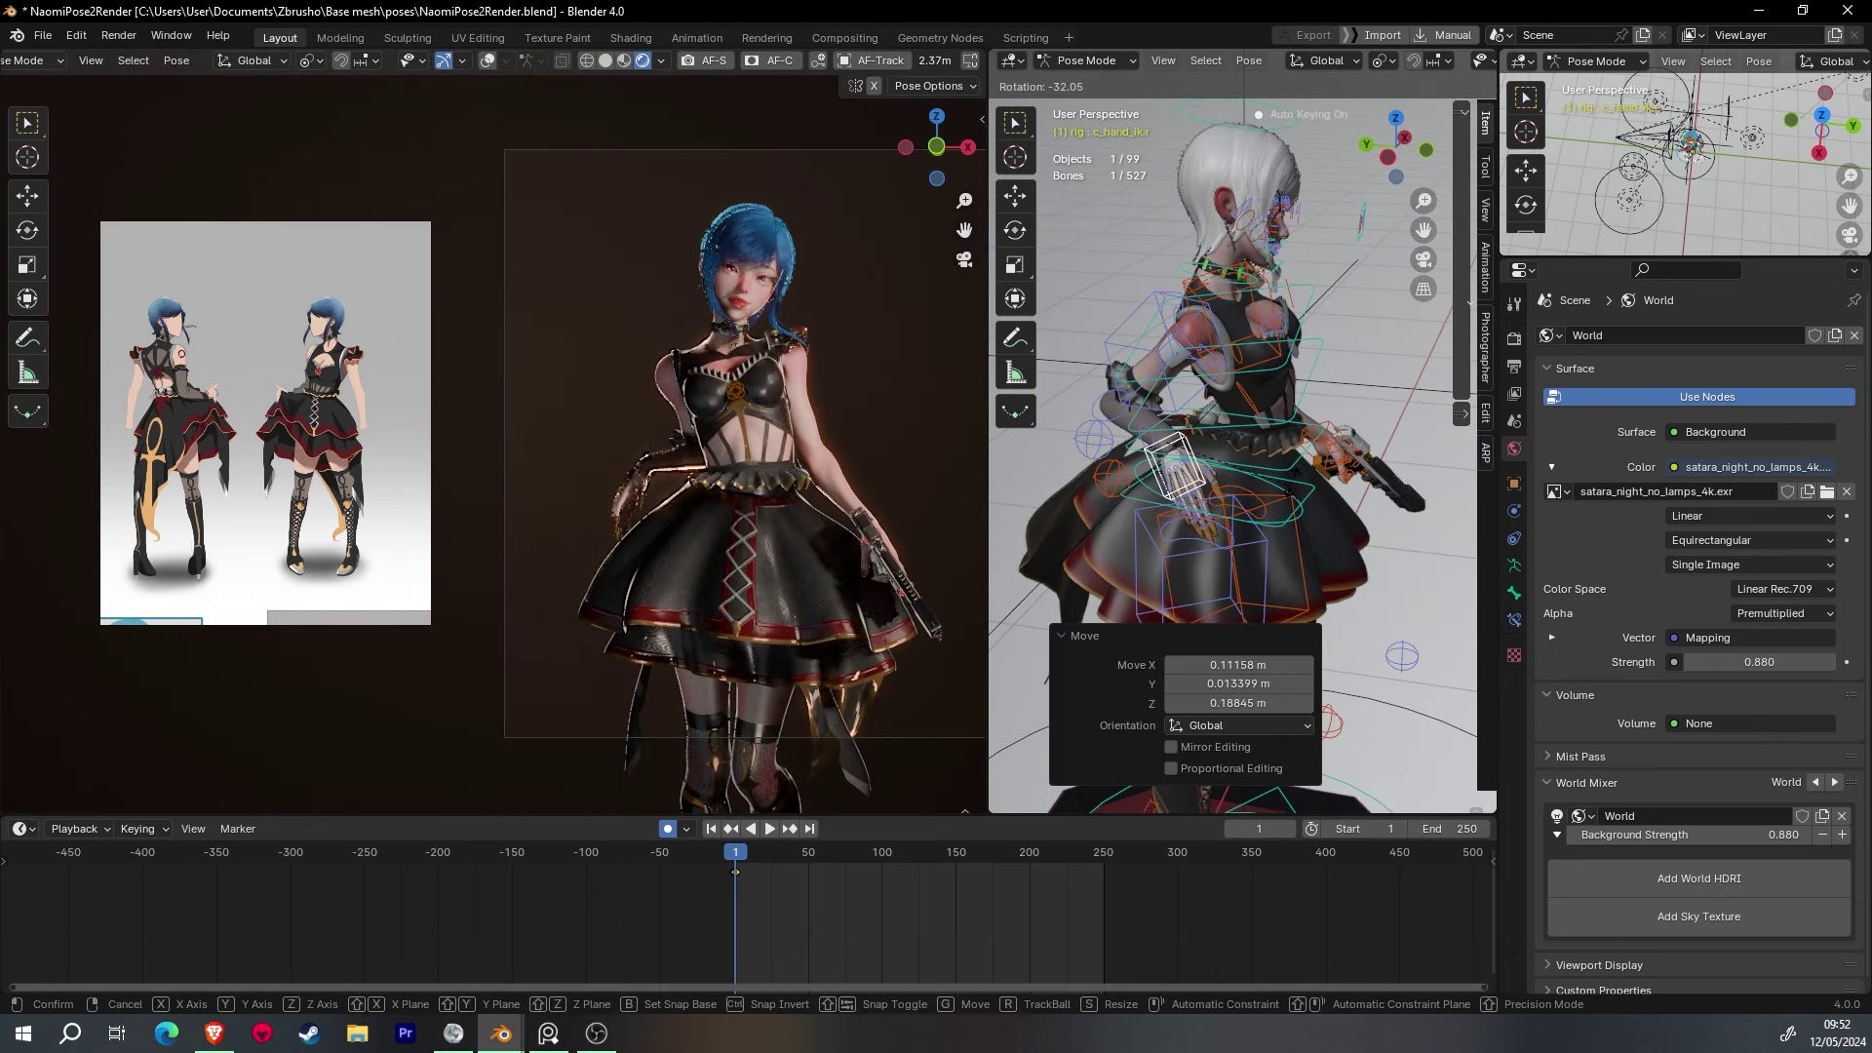
key(r)
click(1268, 488)
key(r)
key(r)
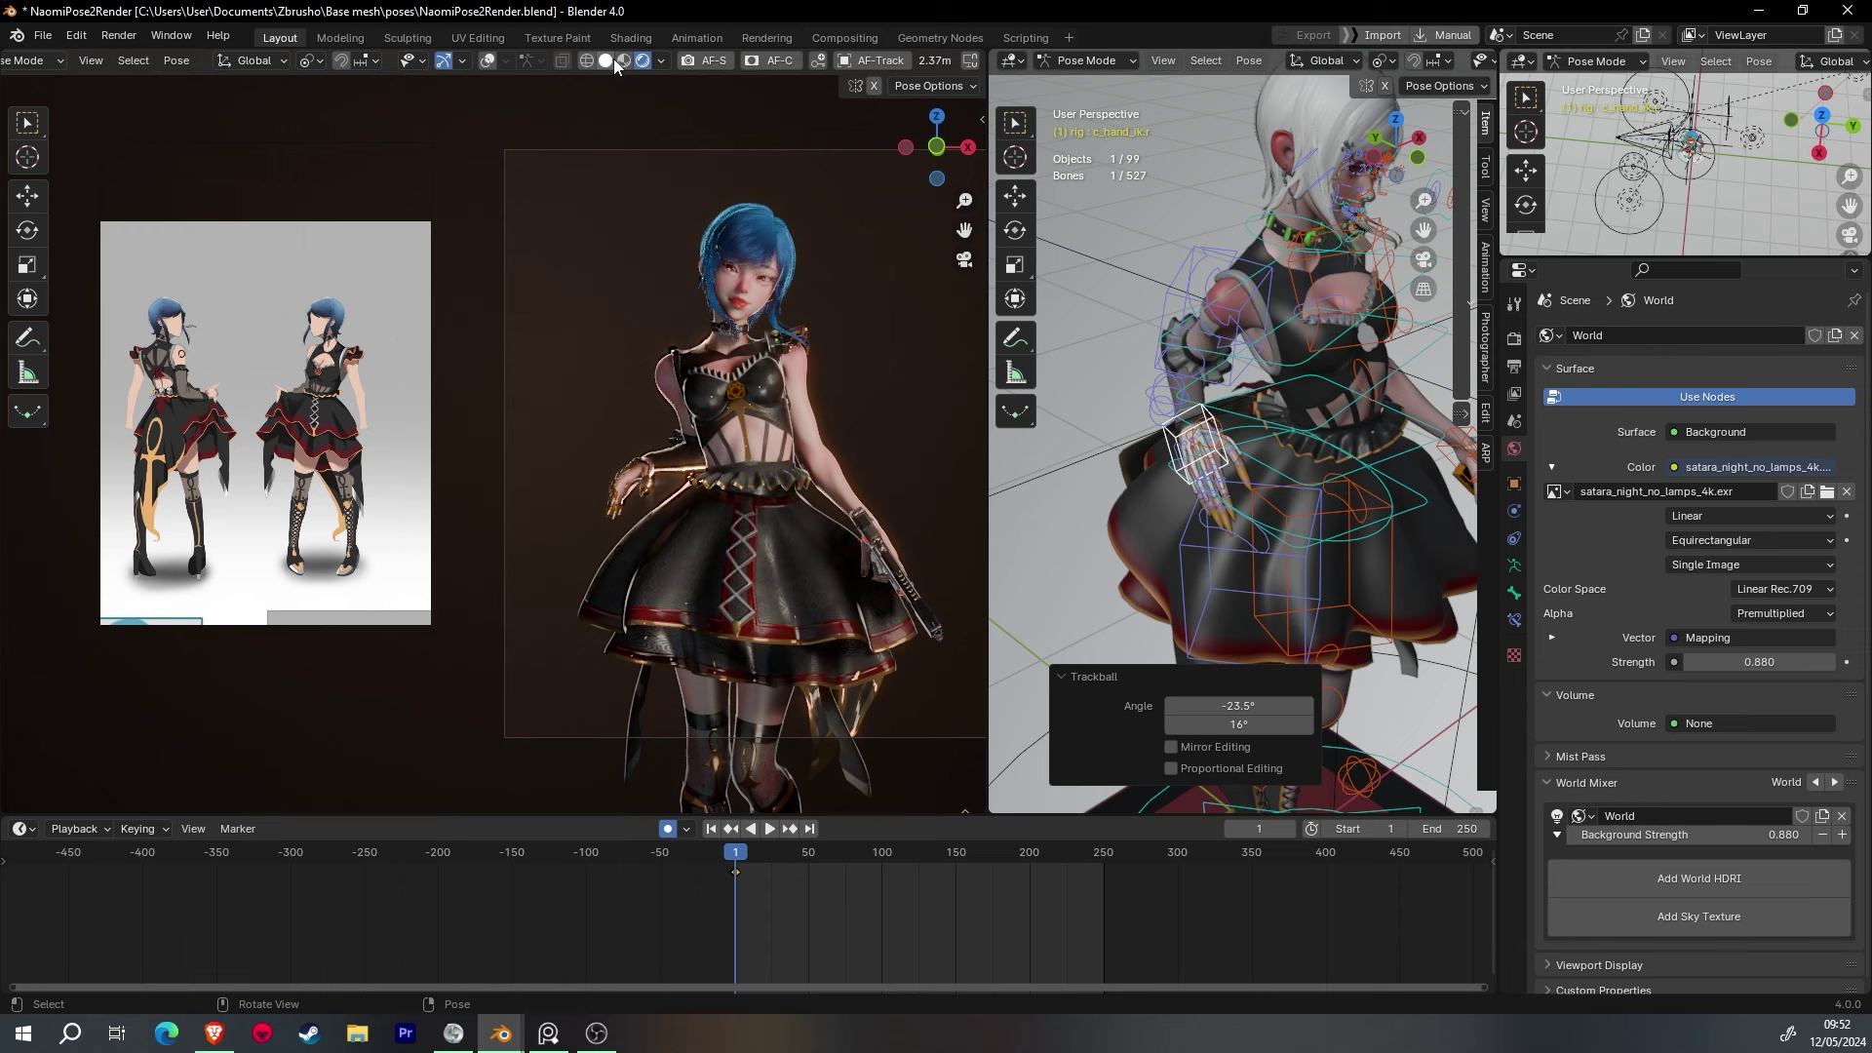
click(612, 61)
middle_drag(1209, 439, 1148, 460)
key(g)
click(1120, 570)
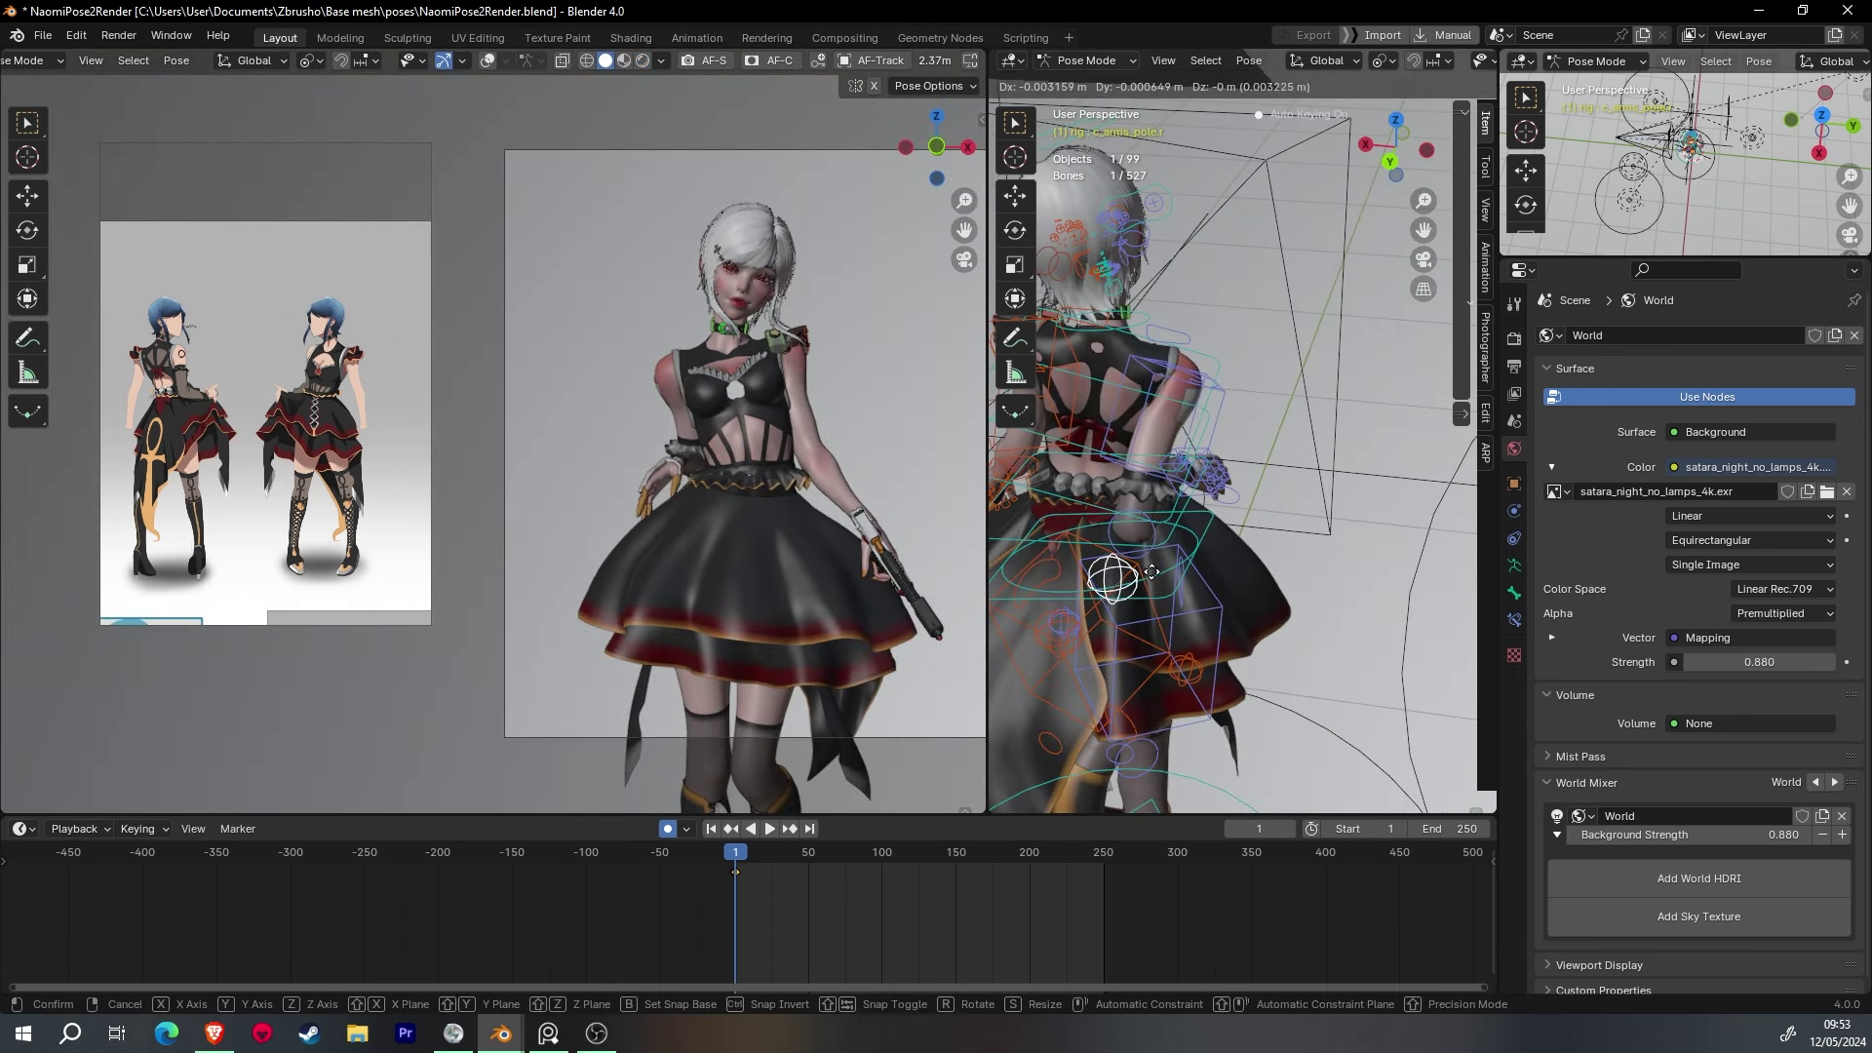
click(1180, 576)
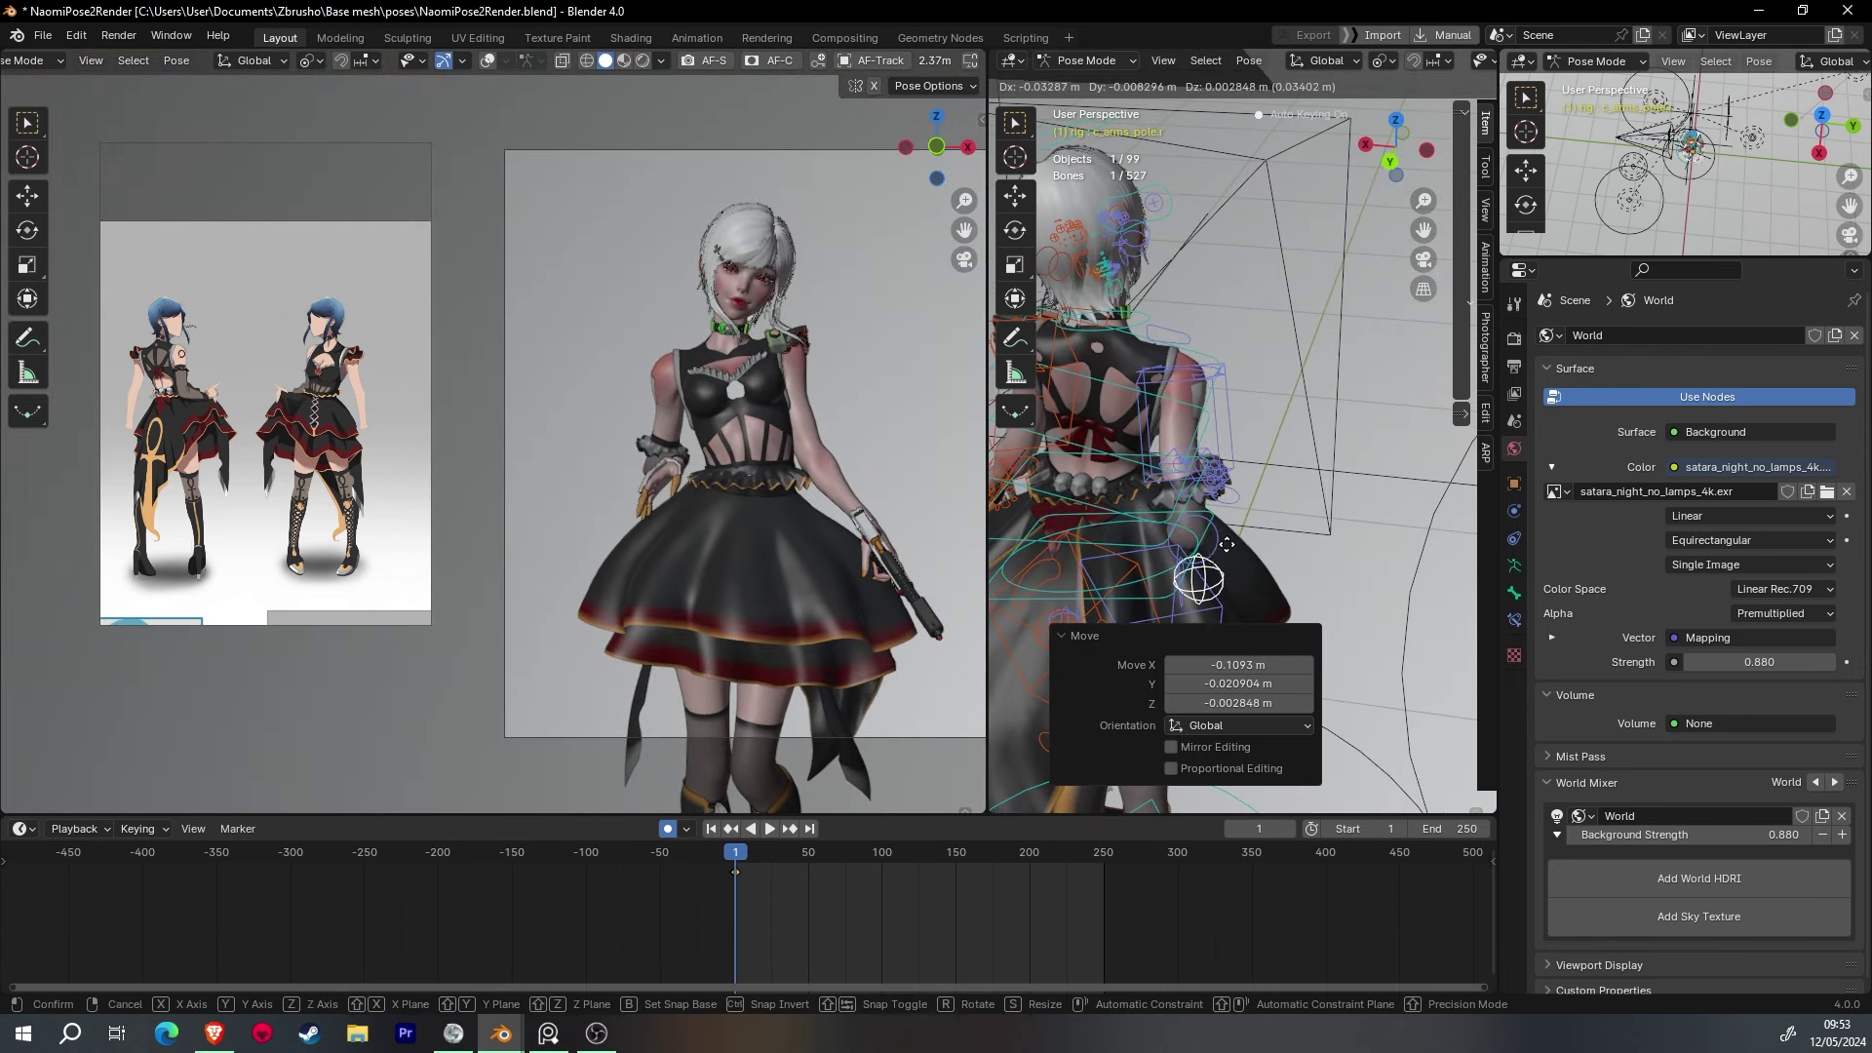
- Move the right hand IK control until it rests on her hip
click(1226, 544)
middle_drag(1227, 544, 1023, 487)
click(1200, 440)
key(g)
mouse_move(1200, 441)
middle_down()
mouse_move(1049, 464)
mouse_move(1154, 491)
mouse_move(1236, 472)
mouse_move(1196, 303)
mouse_move(1371, 404)
mouse_move(1114, 320)
middle_up()
scroll(1154, 492, up, 4)
key(g)
click(1172, 548)
key(g)
key(g)
click(1325, 346)
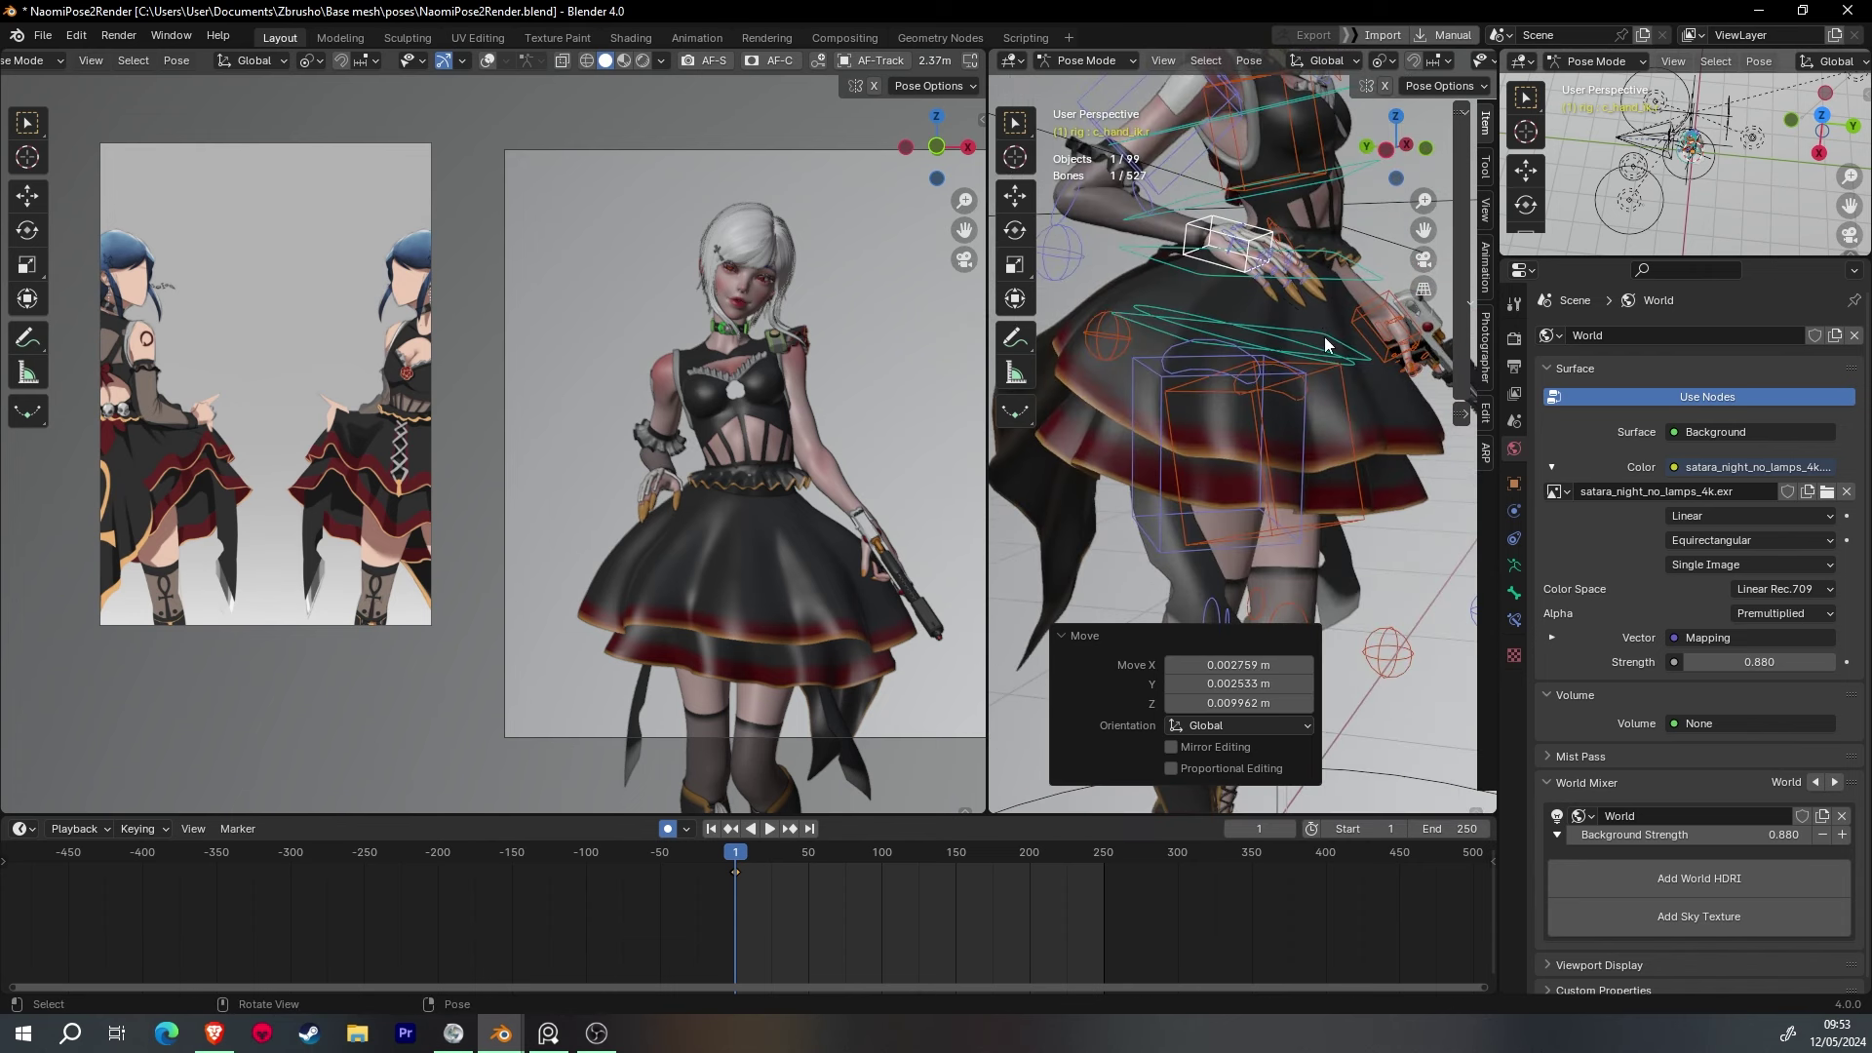
scroll(1305, 300, down, 3)
scroll(741, 439, down, 3)
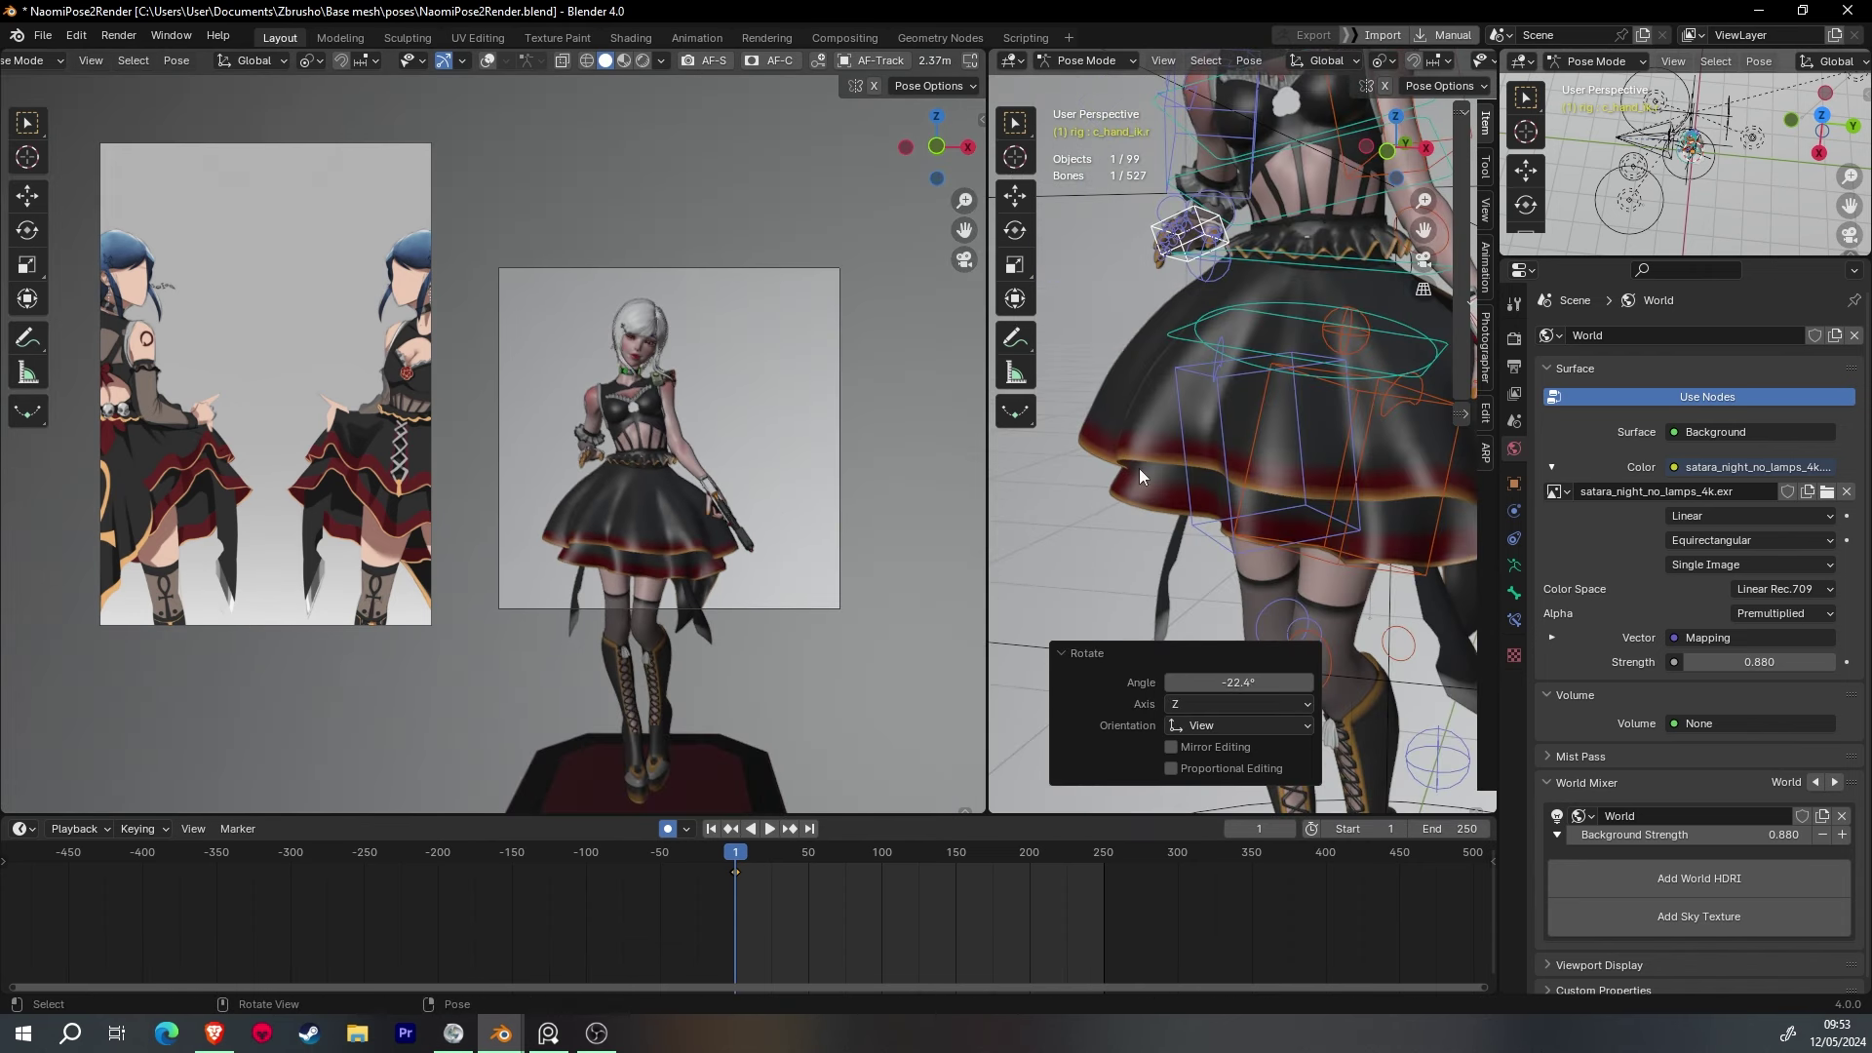
scroll(1219, 390, down, 2)
- In Object Mode, shift Empty.001 slightly along the X axis
click(1086, 60)
click(1143, 310)
middle_drag(1143, 310, 727, 936)
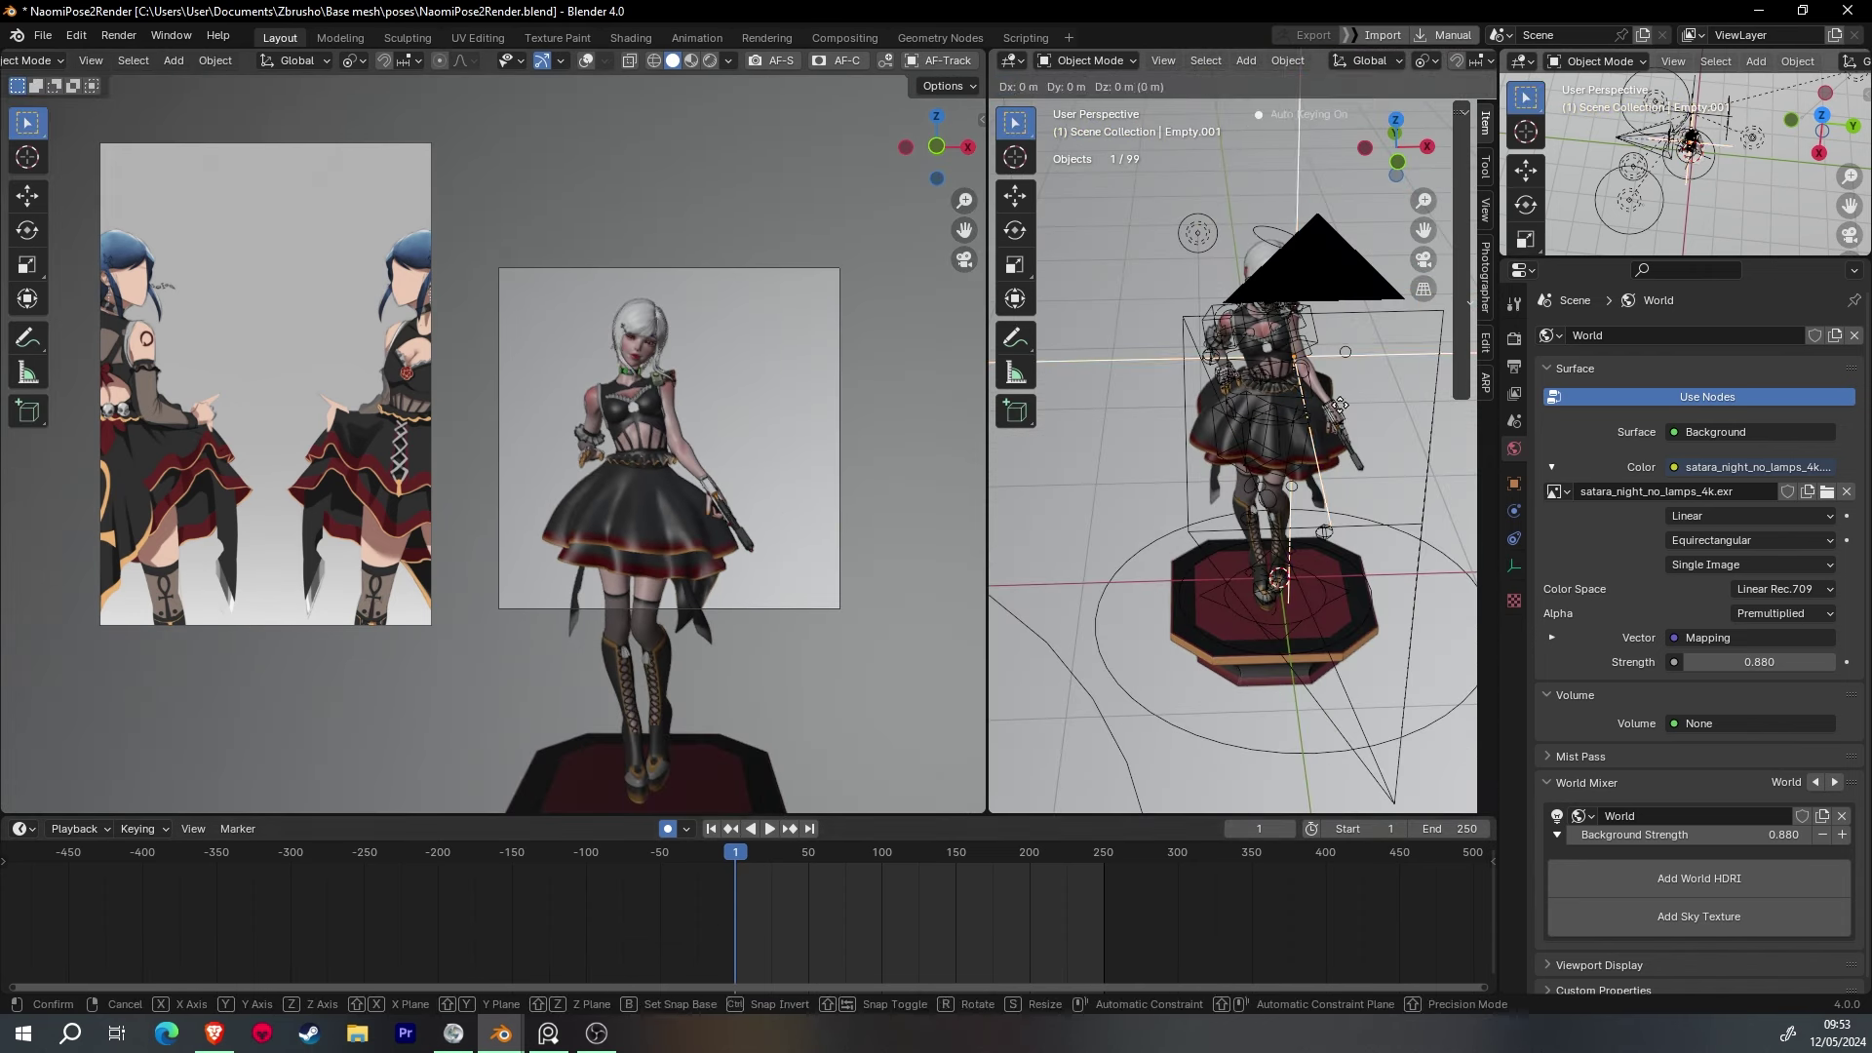
key(x)
click(1308, 416)
scroll(1308, 416, up, 5)
- Return the rig to Pose Mode and refine the hand IK control's position and rotation
click(1163, 290)
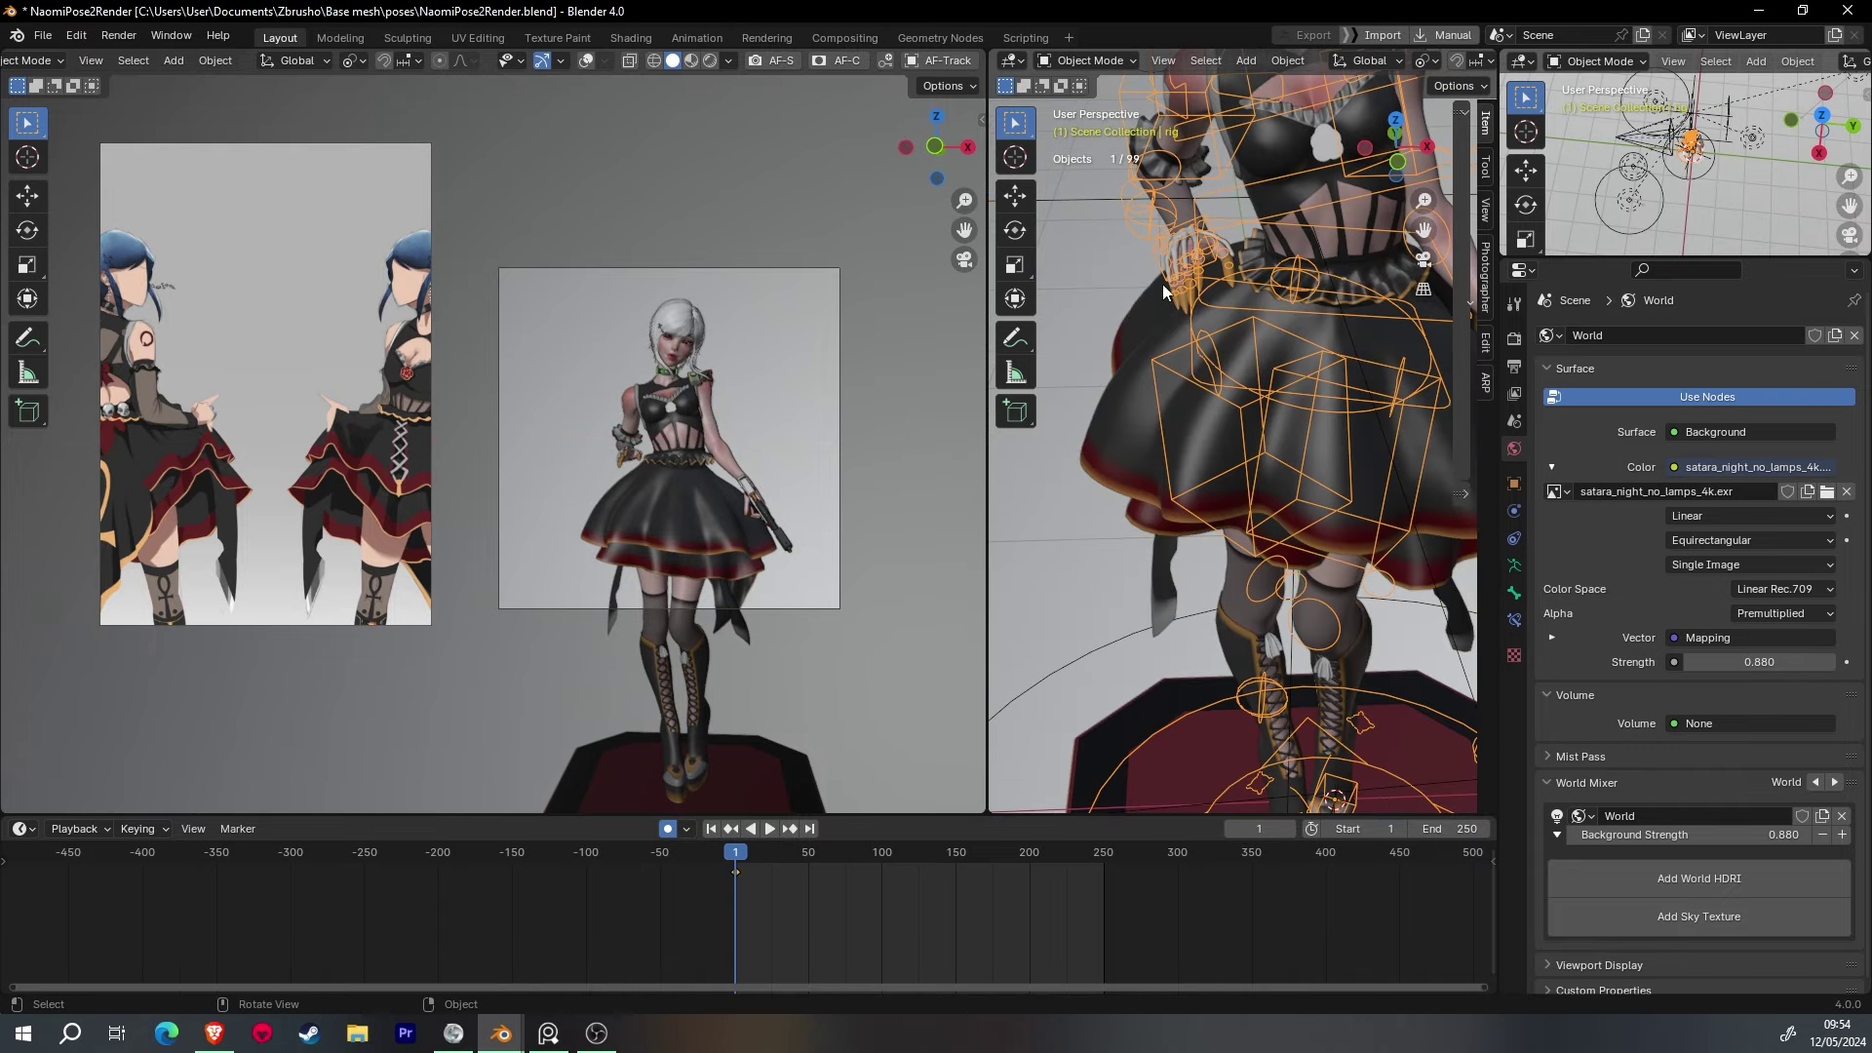
click(1092, 126)
drag(988, 438, 870, 439)
mouse_move(1121, 438)
middle_down()
mouse_move(1170, 487)
mouse_move(1174, 588)
mouse_move(1254, 522)
middle_up()
click(1131, 517)
key(g)
key(r)
key(g)
click(1228, 524)
- Rotate the hand bone and slightly shrink the pinky finger bones
key(r)
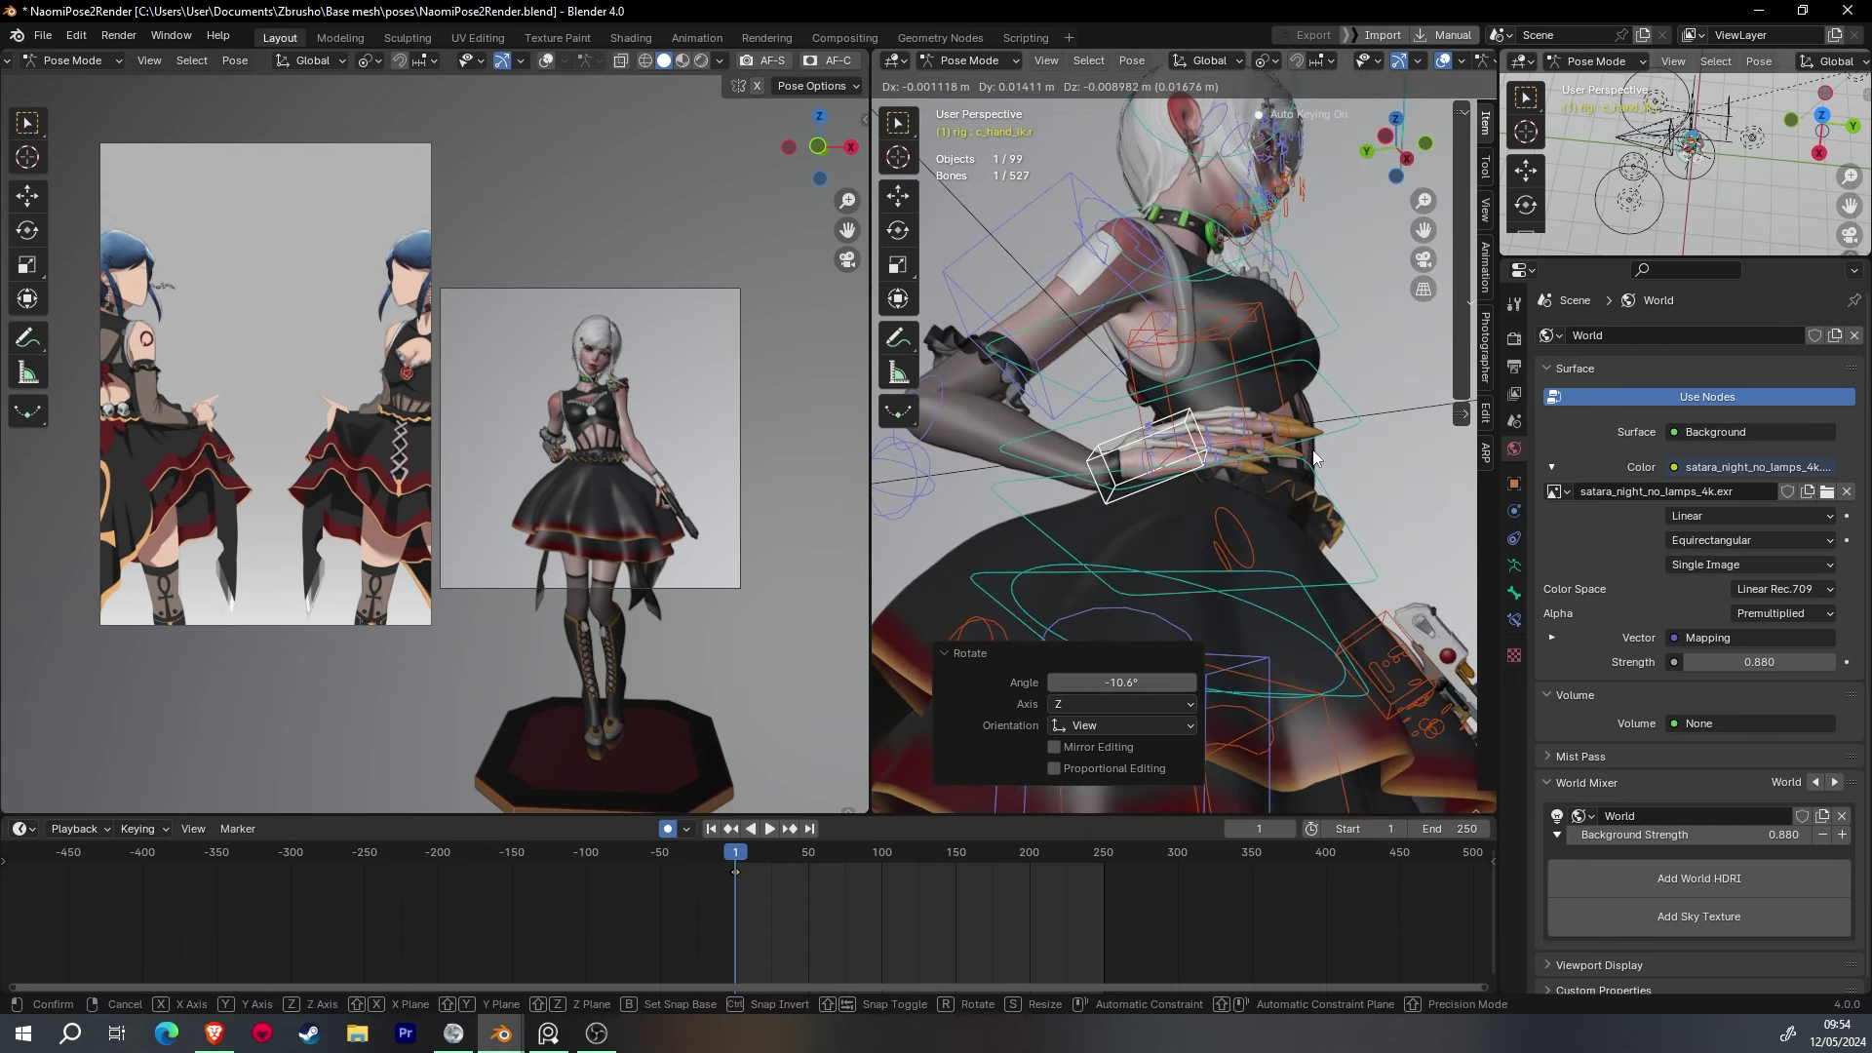
click(1313, 458)
mouse_move(1313, 457)
middle_down()
mouse_move(1237, 494)
mouse_move(1217, 65)
middle_up()
click(1151, 505)
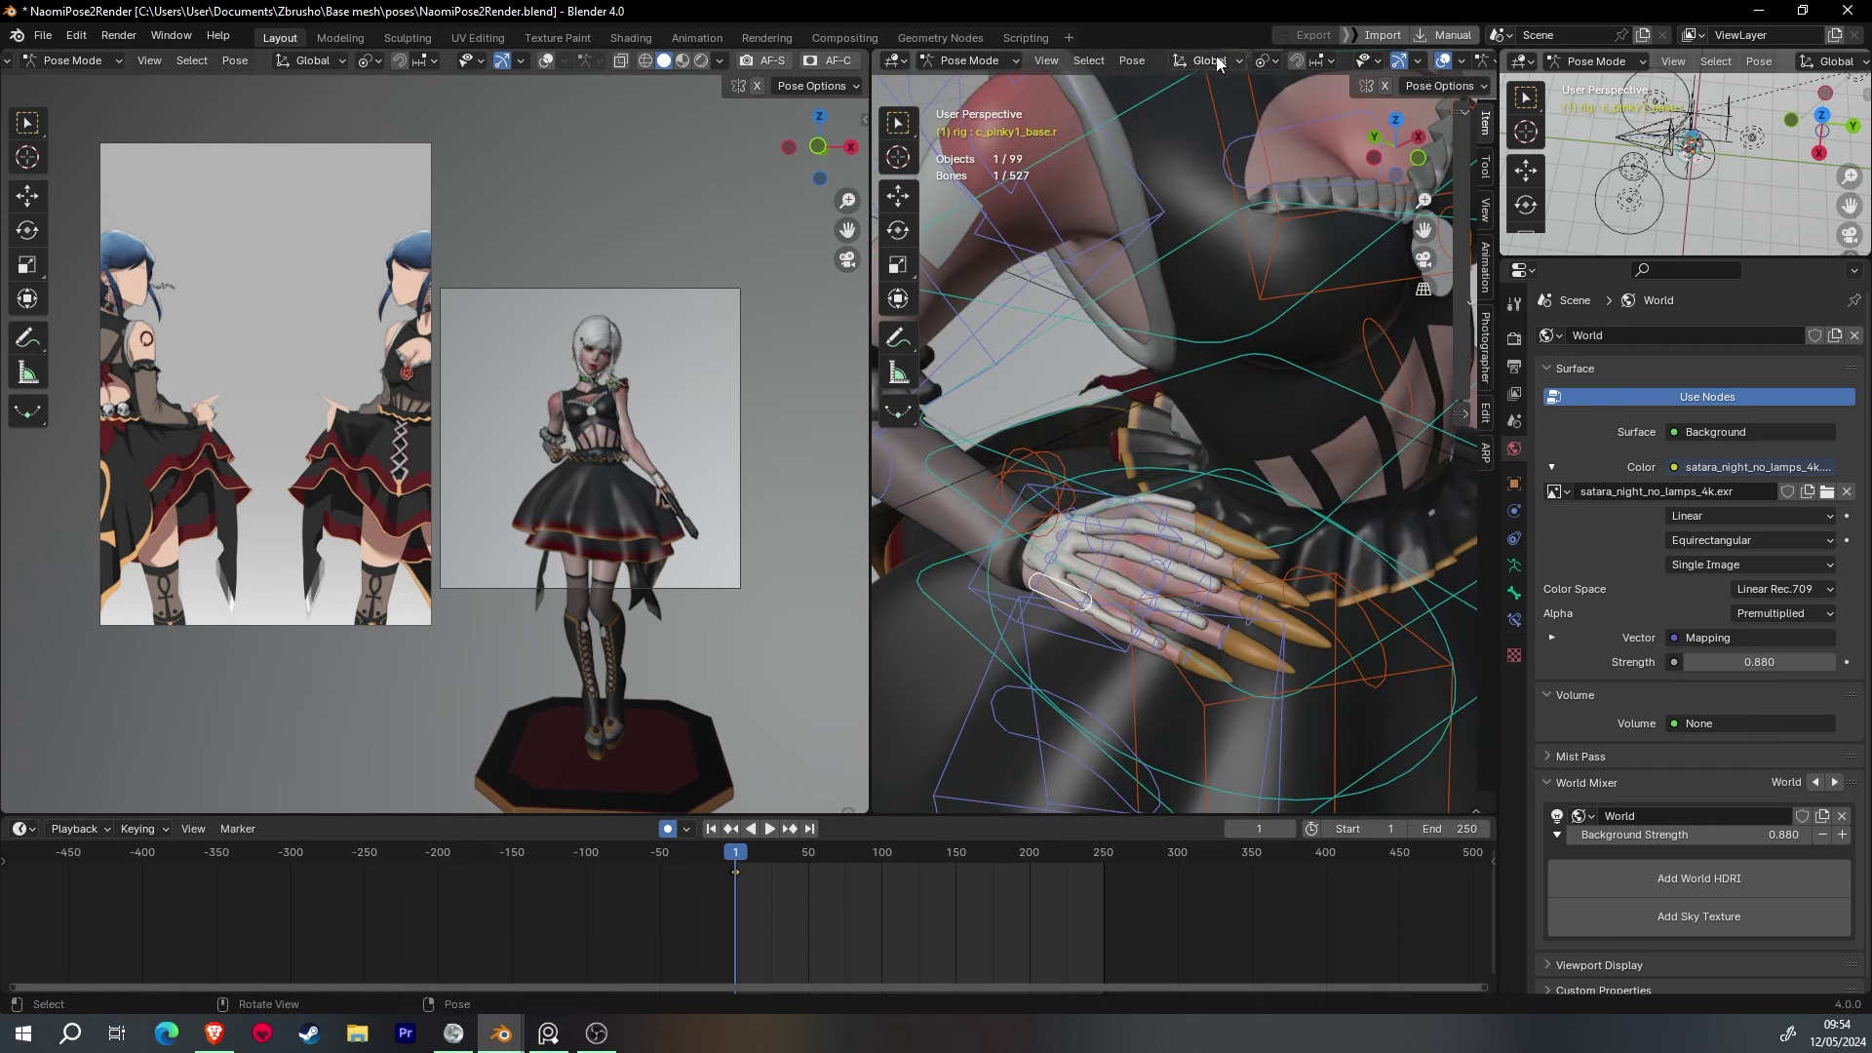
click(1332, 175)
middle_drag(1331, 175, 1105, 597)
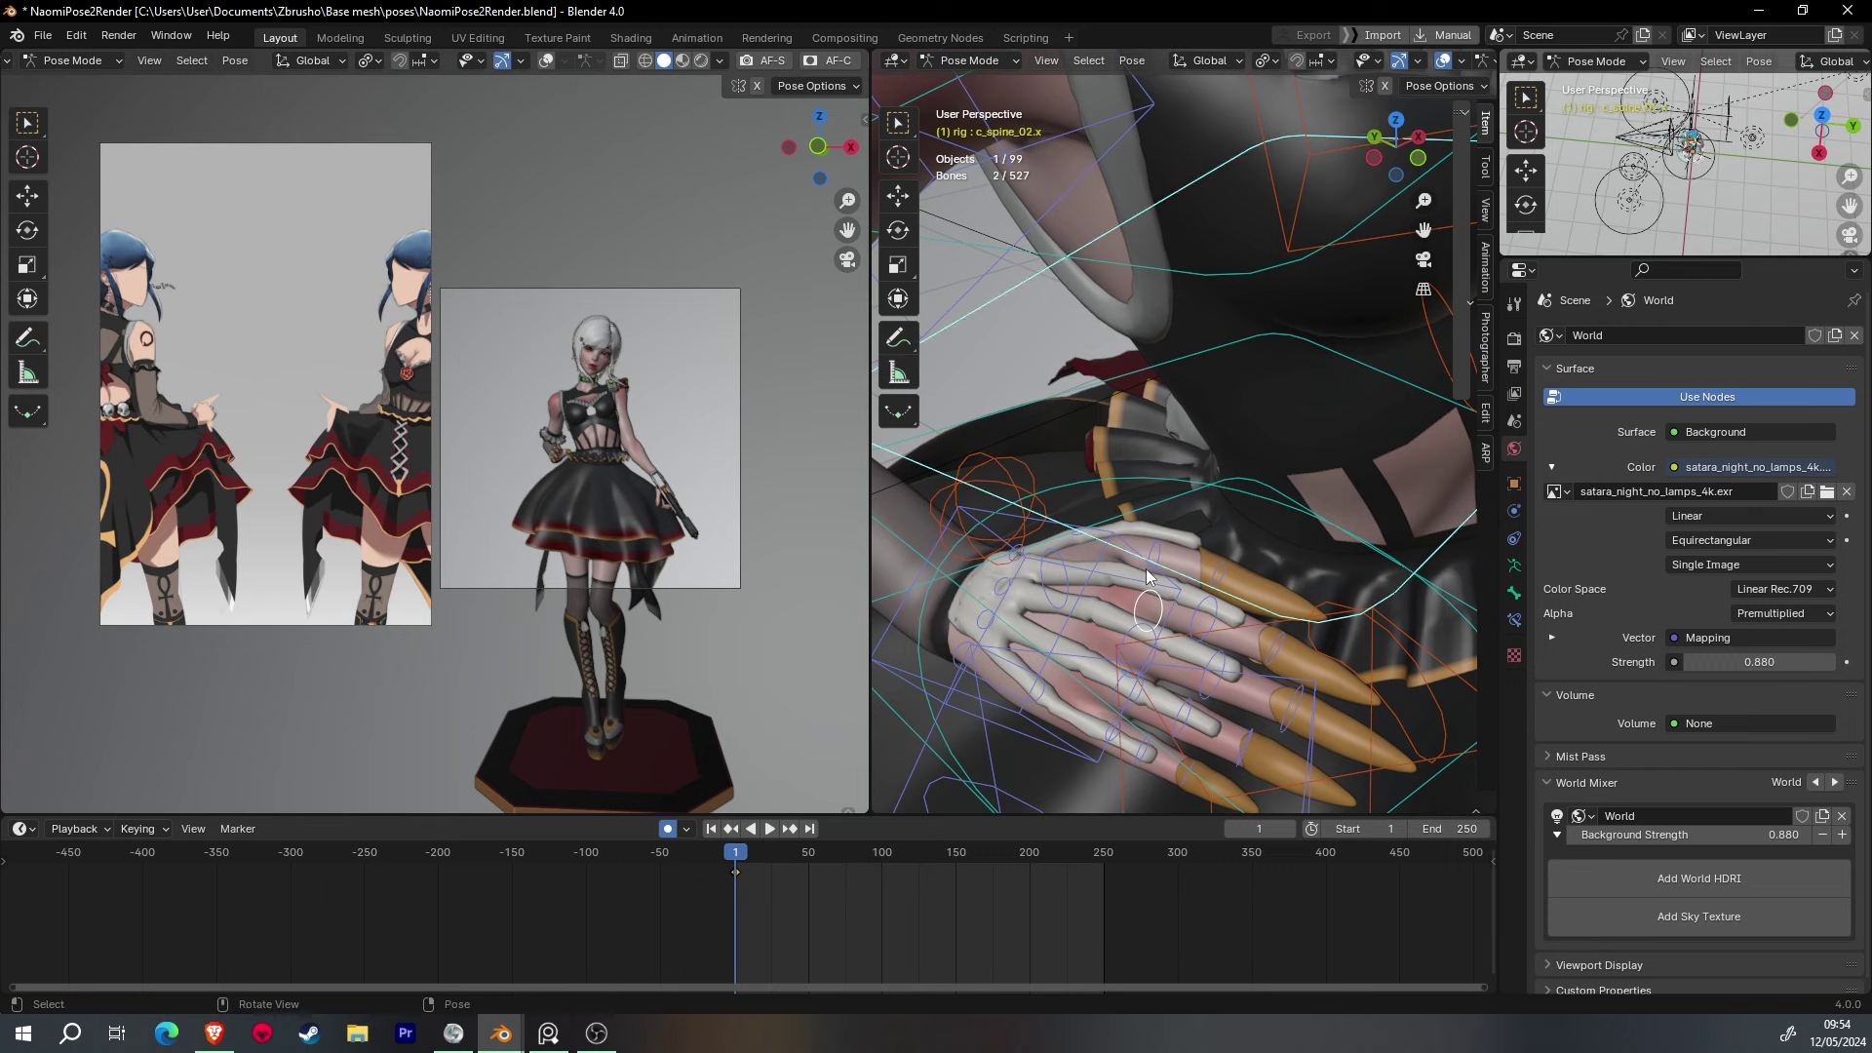
shift+click(1103, 733)
mouse_move(1103, 733)
middle_down()
mouse_move(1219, 611)
mouse_move(1291, 481)
mouse_move(1373, 509)
mouse_move(1021, 540)
mouse_move(1123, 585)
mouse_move(1175, 577)
mouse_move(1144, 569)
middle_up()
click(1258, 665)
- Shrink and slightly rotate the index finger bones so they curl against the hip
click(1167, 483)
key(r)
click(1170, 565)
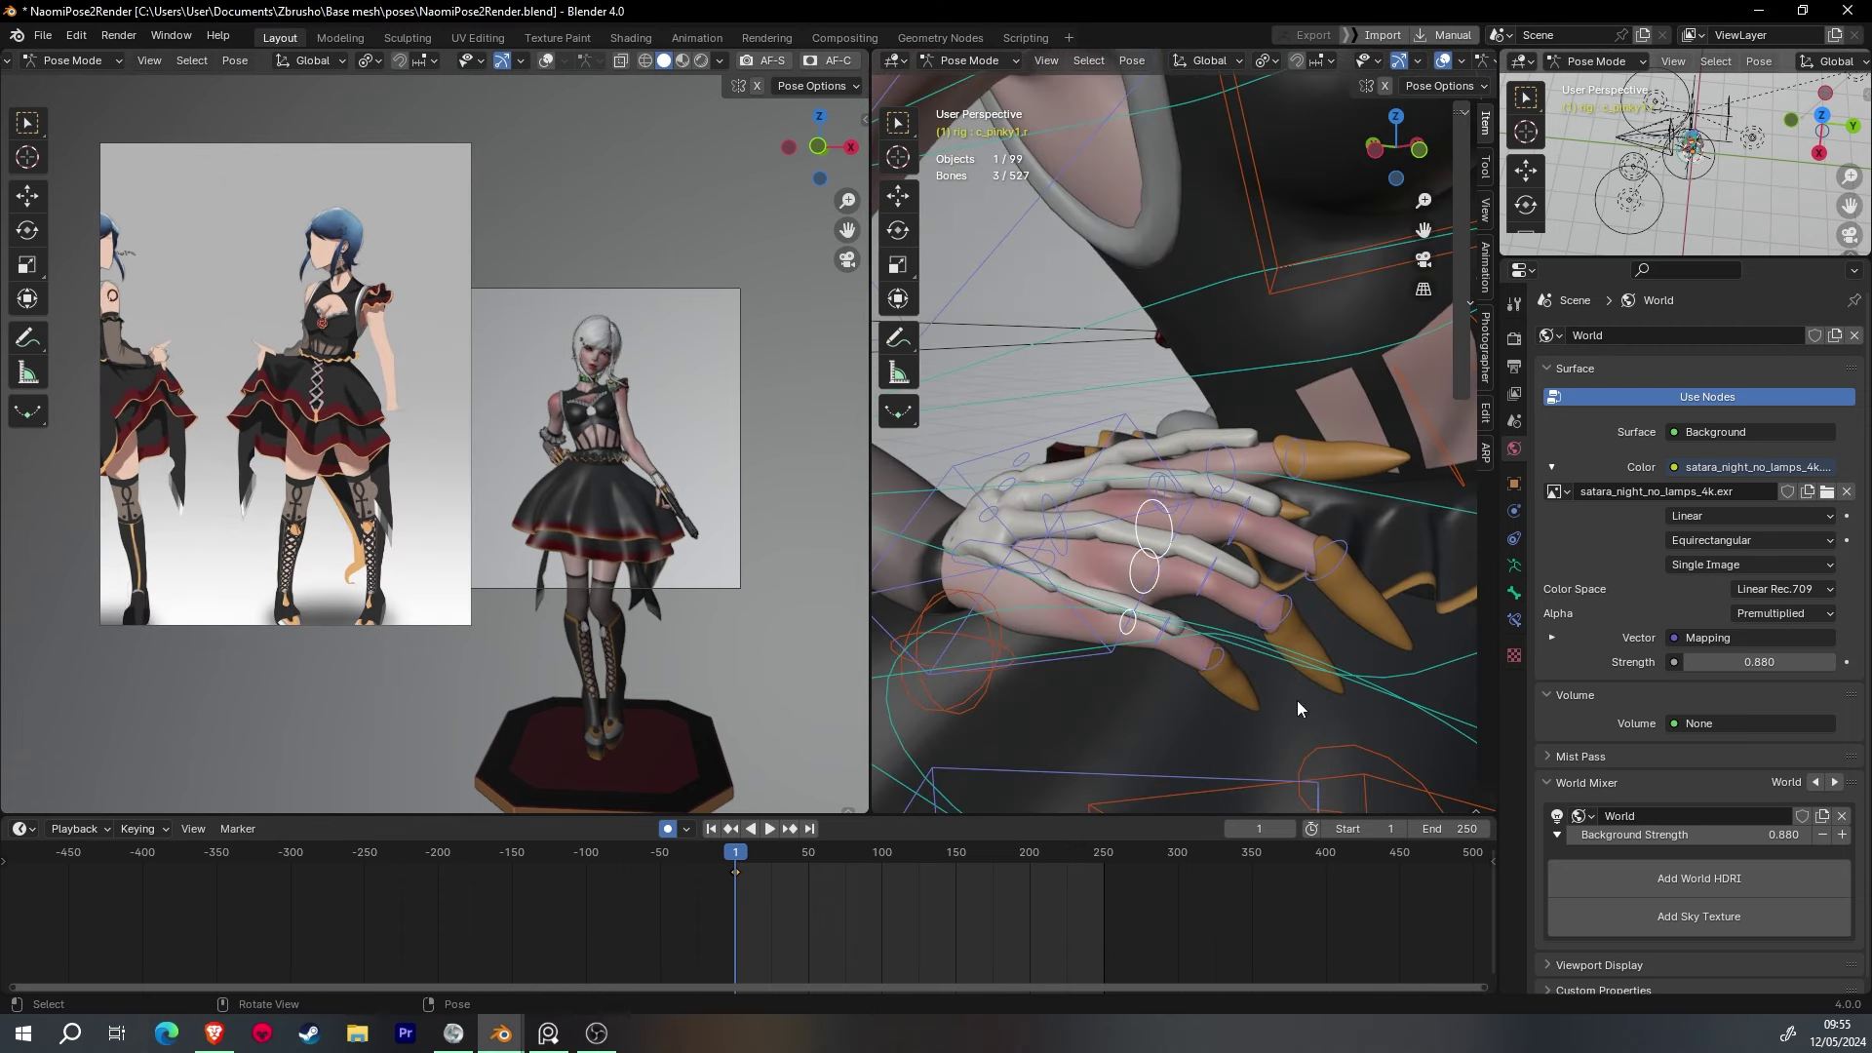
click(1280, 709)
middle_drag(1281, 709, 1134, 494)
key(r)
click(1132, 600)
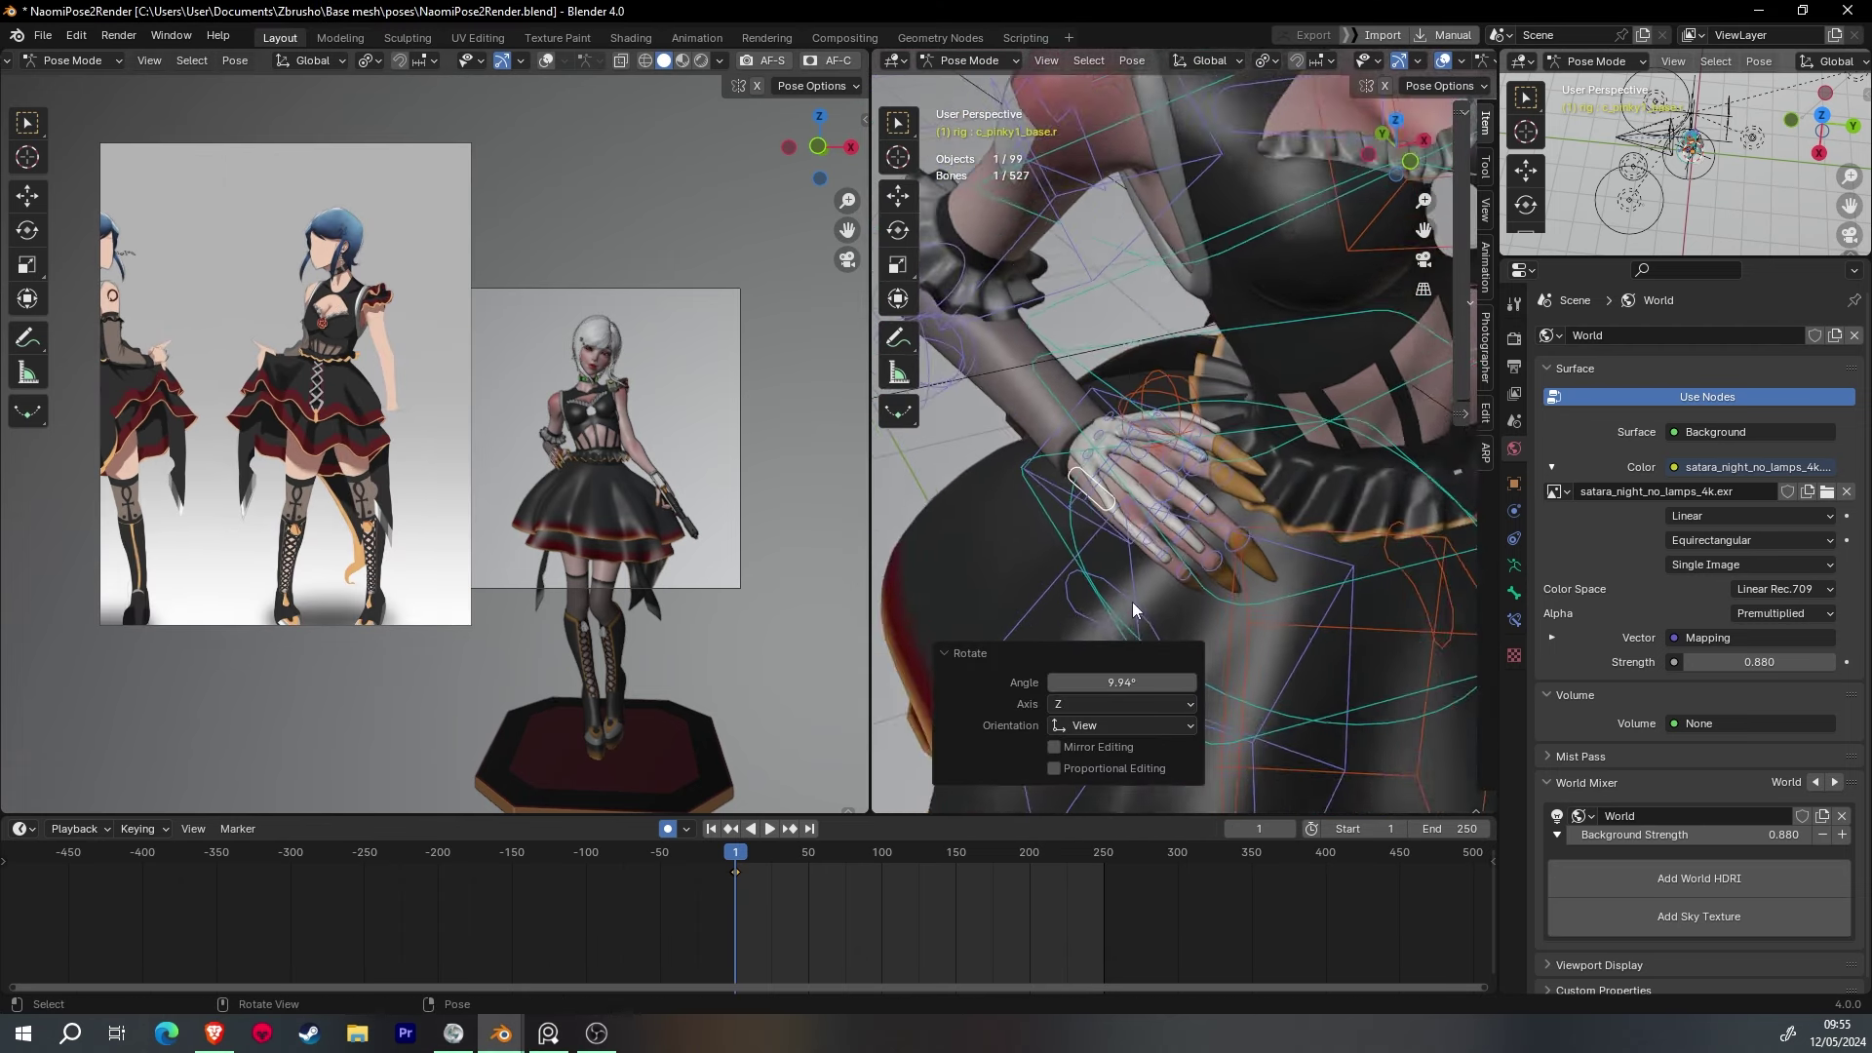
mouse_move(1132, 601)
middle_down()
mouse_move(1142, 396)
mouse_move(1354, 442)
mouse_move(1199, 450)
mouse_move(1217, 499)
mouse_move(1190, 506)
middle_up()
click(1178, 476)
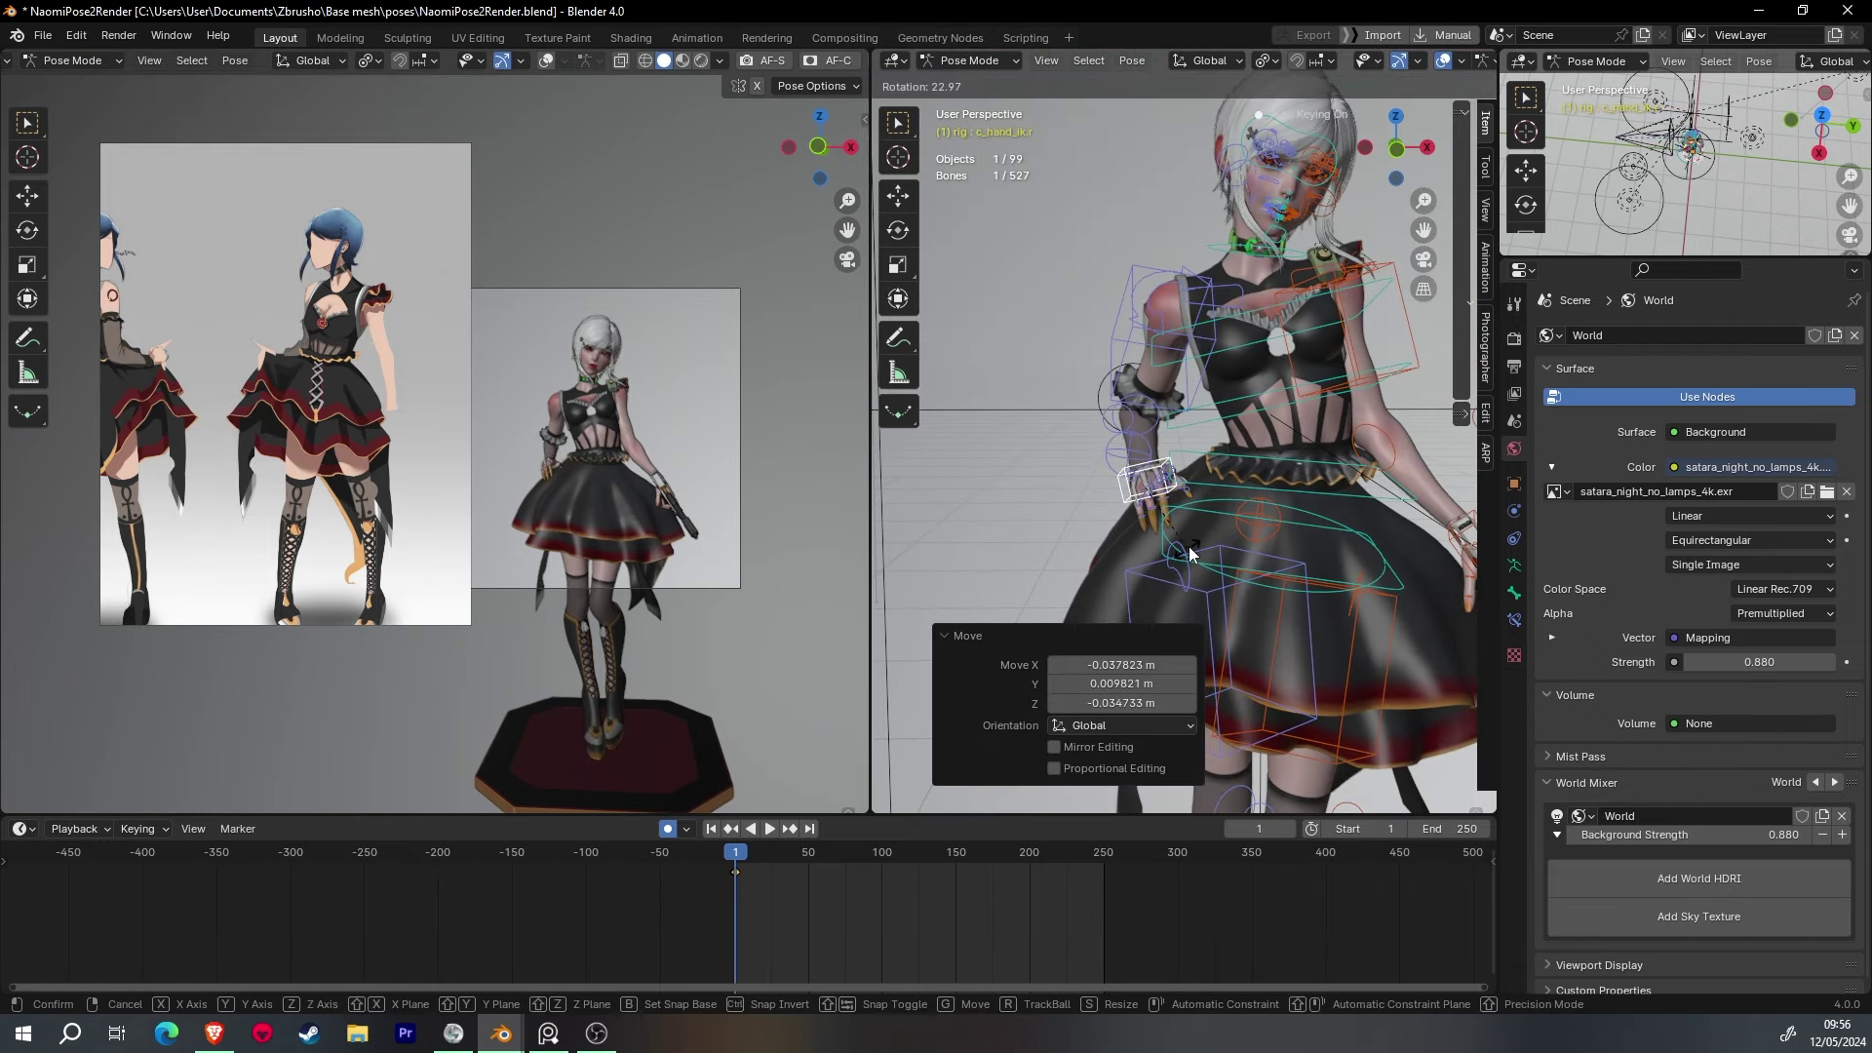
- Switch the rig back to Object Mode from the mode menu
mouse_move(1172, 418)
middle_down()
mouse_move(1022, 455)
mouse_move(1126, 386)
middle_up()
click(968, 60)
click(967, 104)
- Undo back to the clothes mesh and lower its Key 1 shape key value
key(ctrl+z)
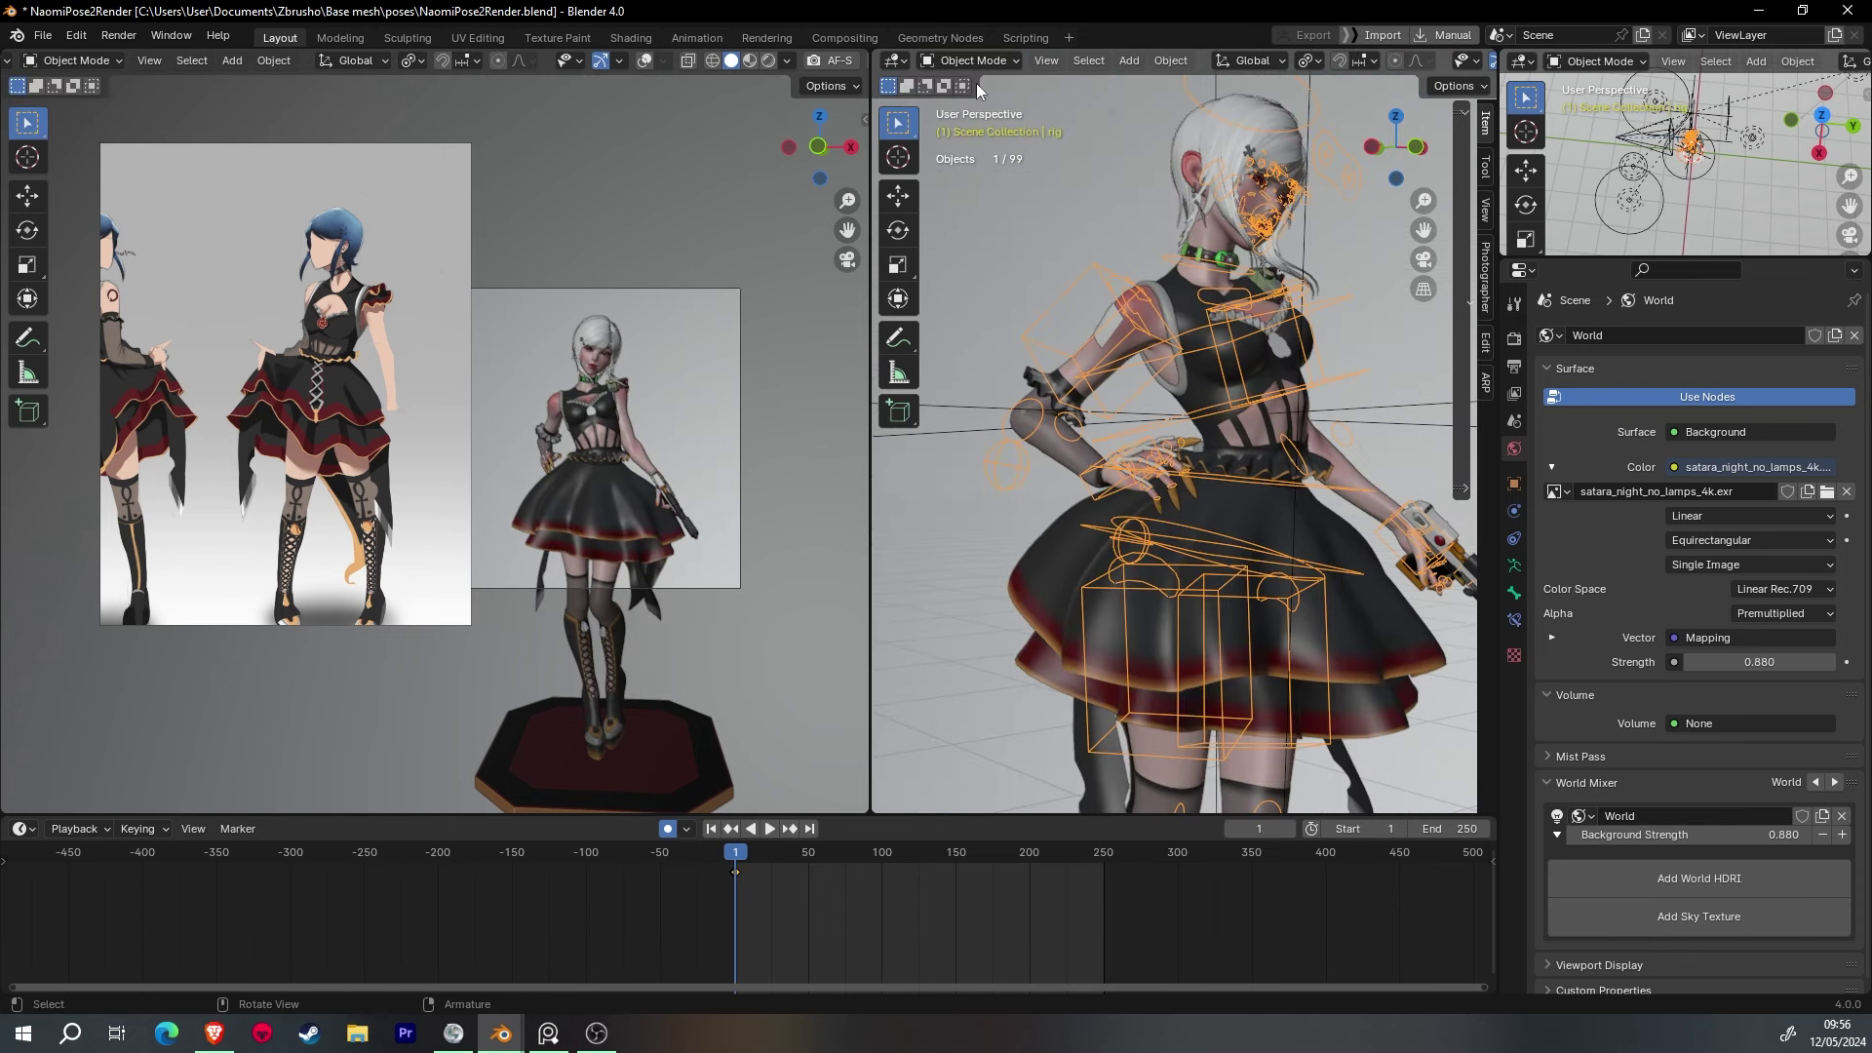
key(ctrl+z)
drag(1667, 837, 1496, 839)
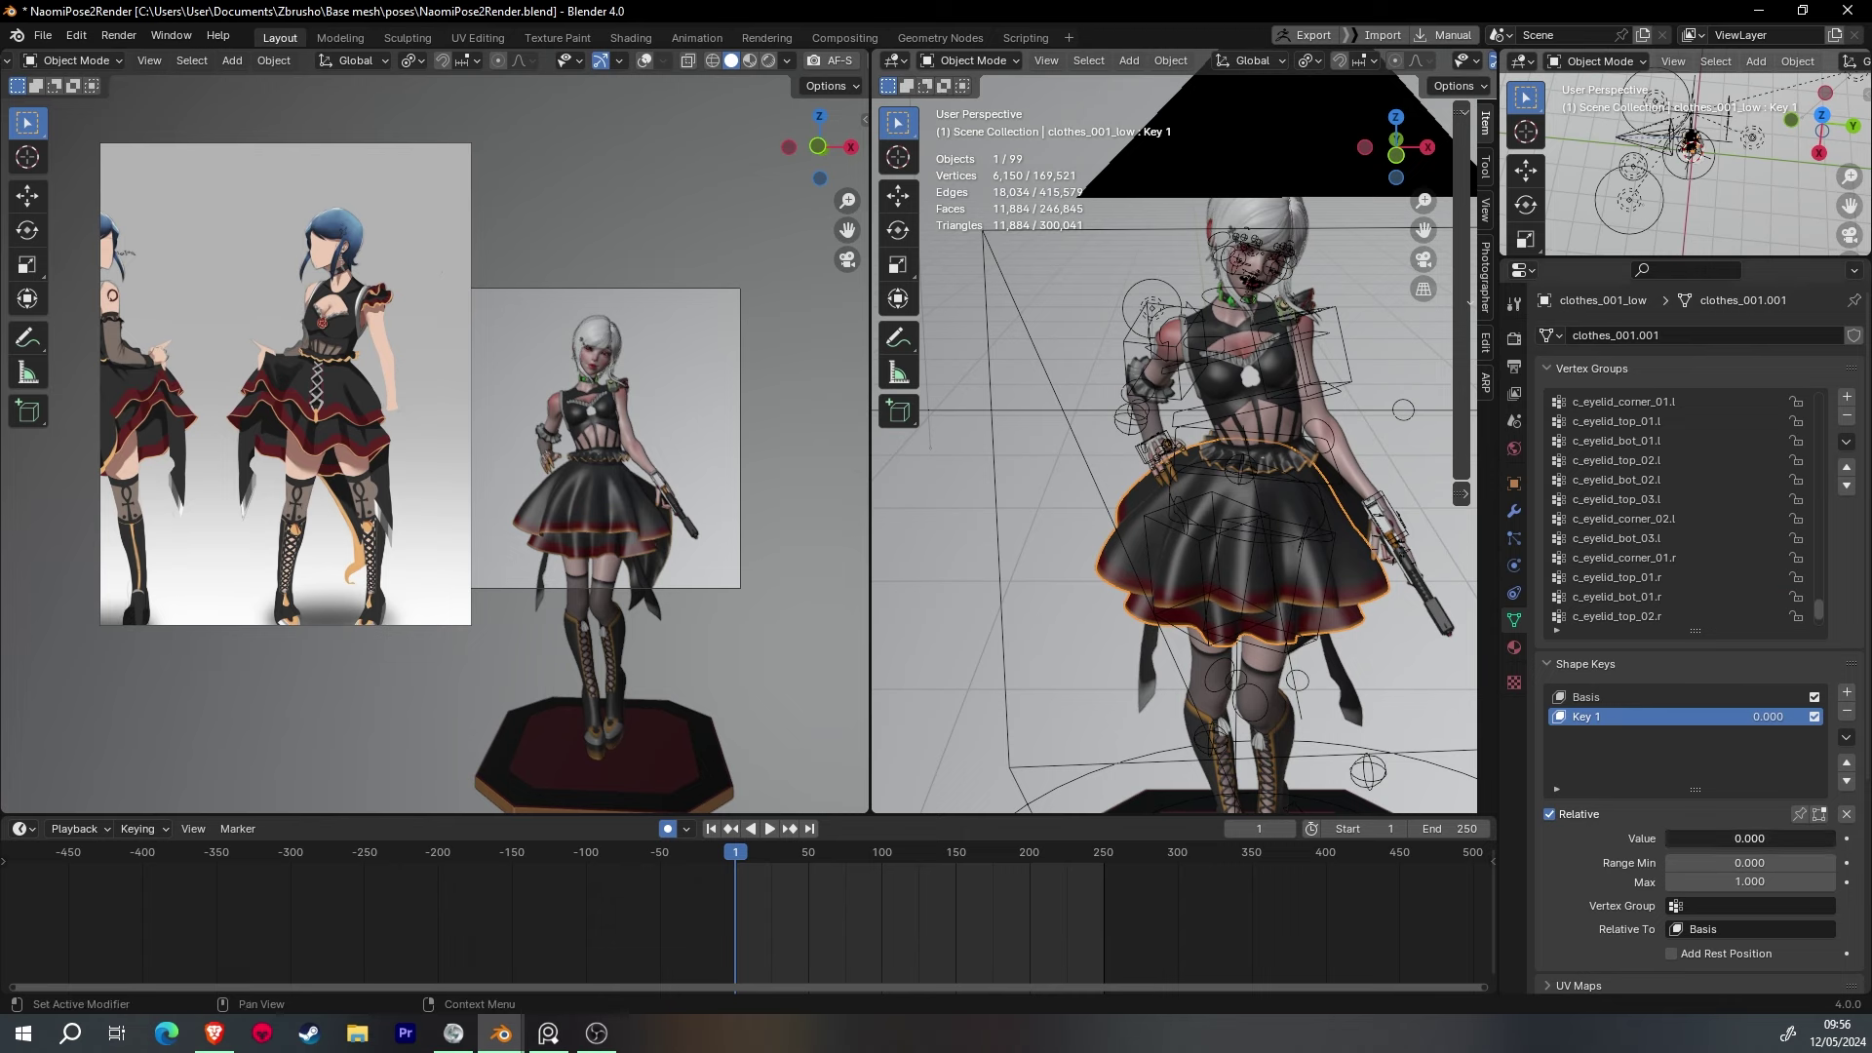
- Put clothes_001_low in Sculpt Mode with a smaller Grab brush
click(970, 60)
click(966, 125)
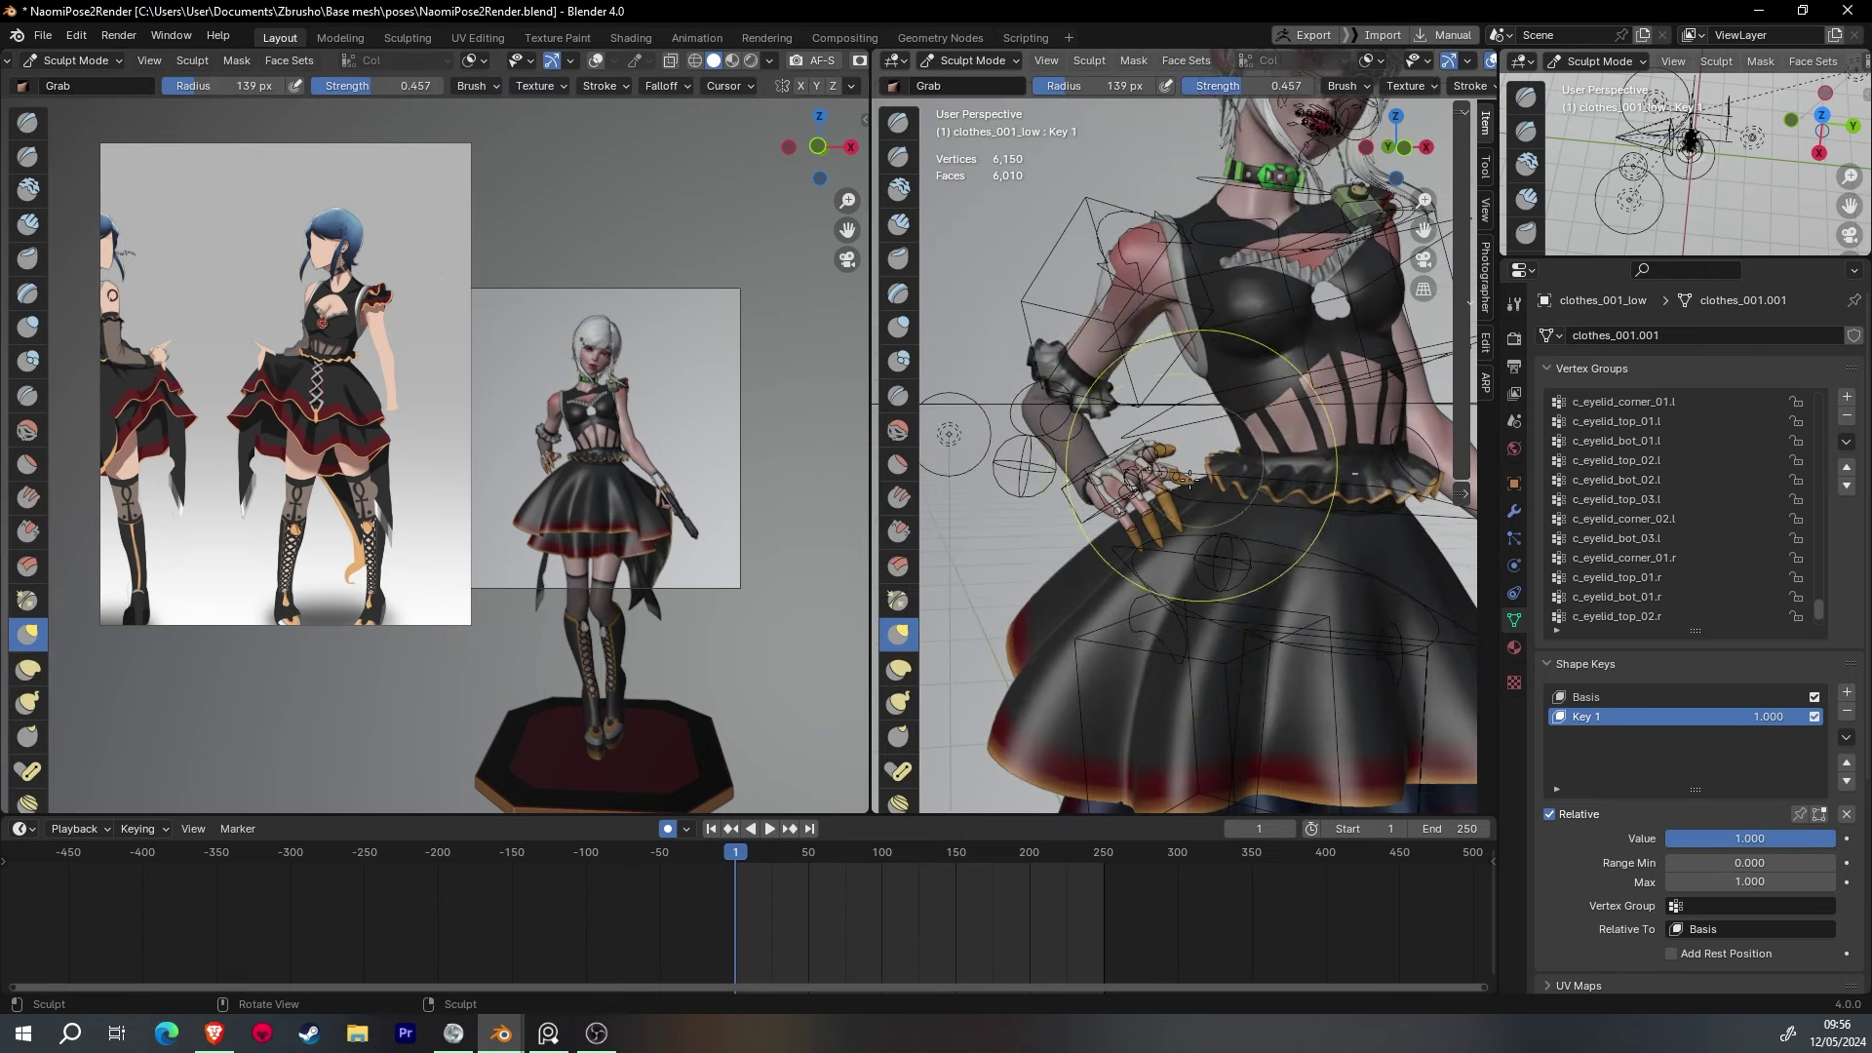
middle_drag(1134, 634, 1123, 619)
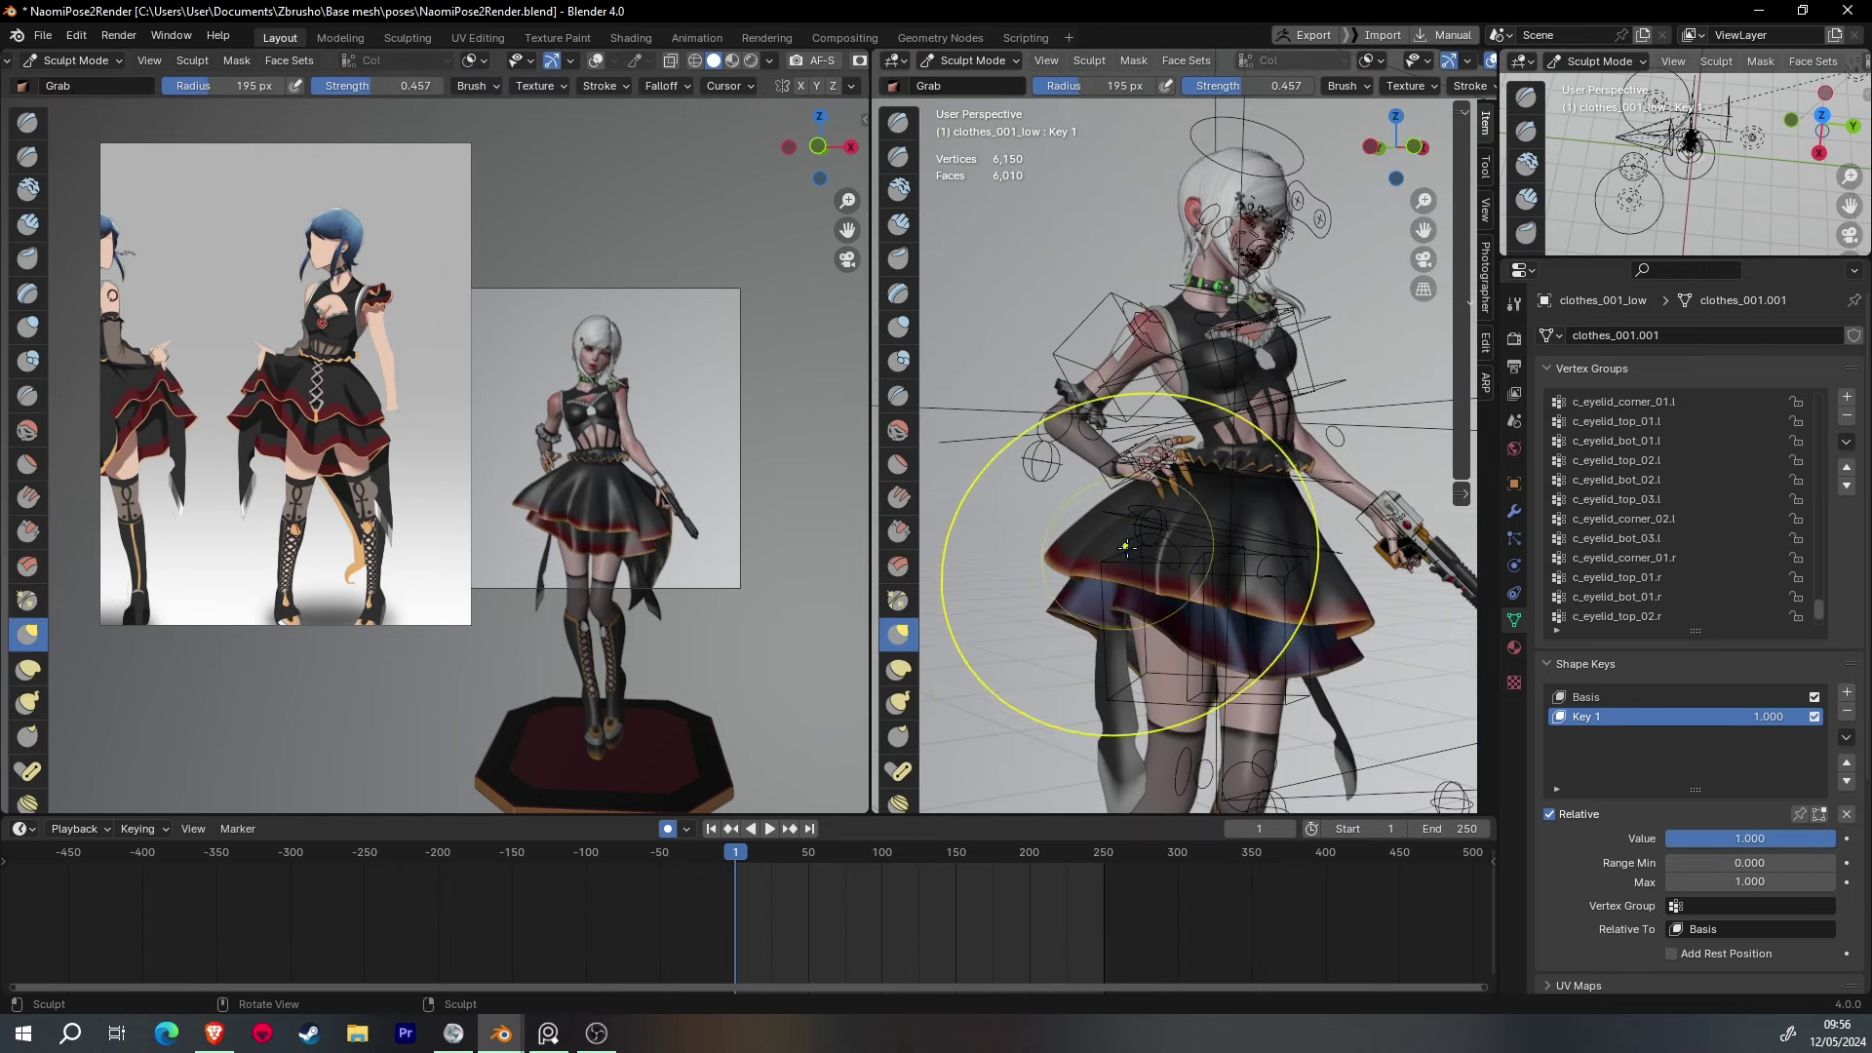
mouse_move(1153, 491)
middle_down()
mouse_move(1063, 614)
mouse_move(1128, 585)
middle_up()
scroll(1126, 544, up, 2)
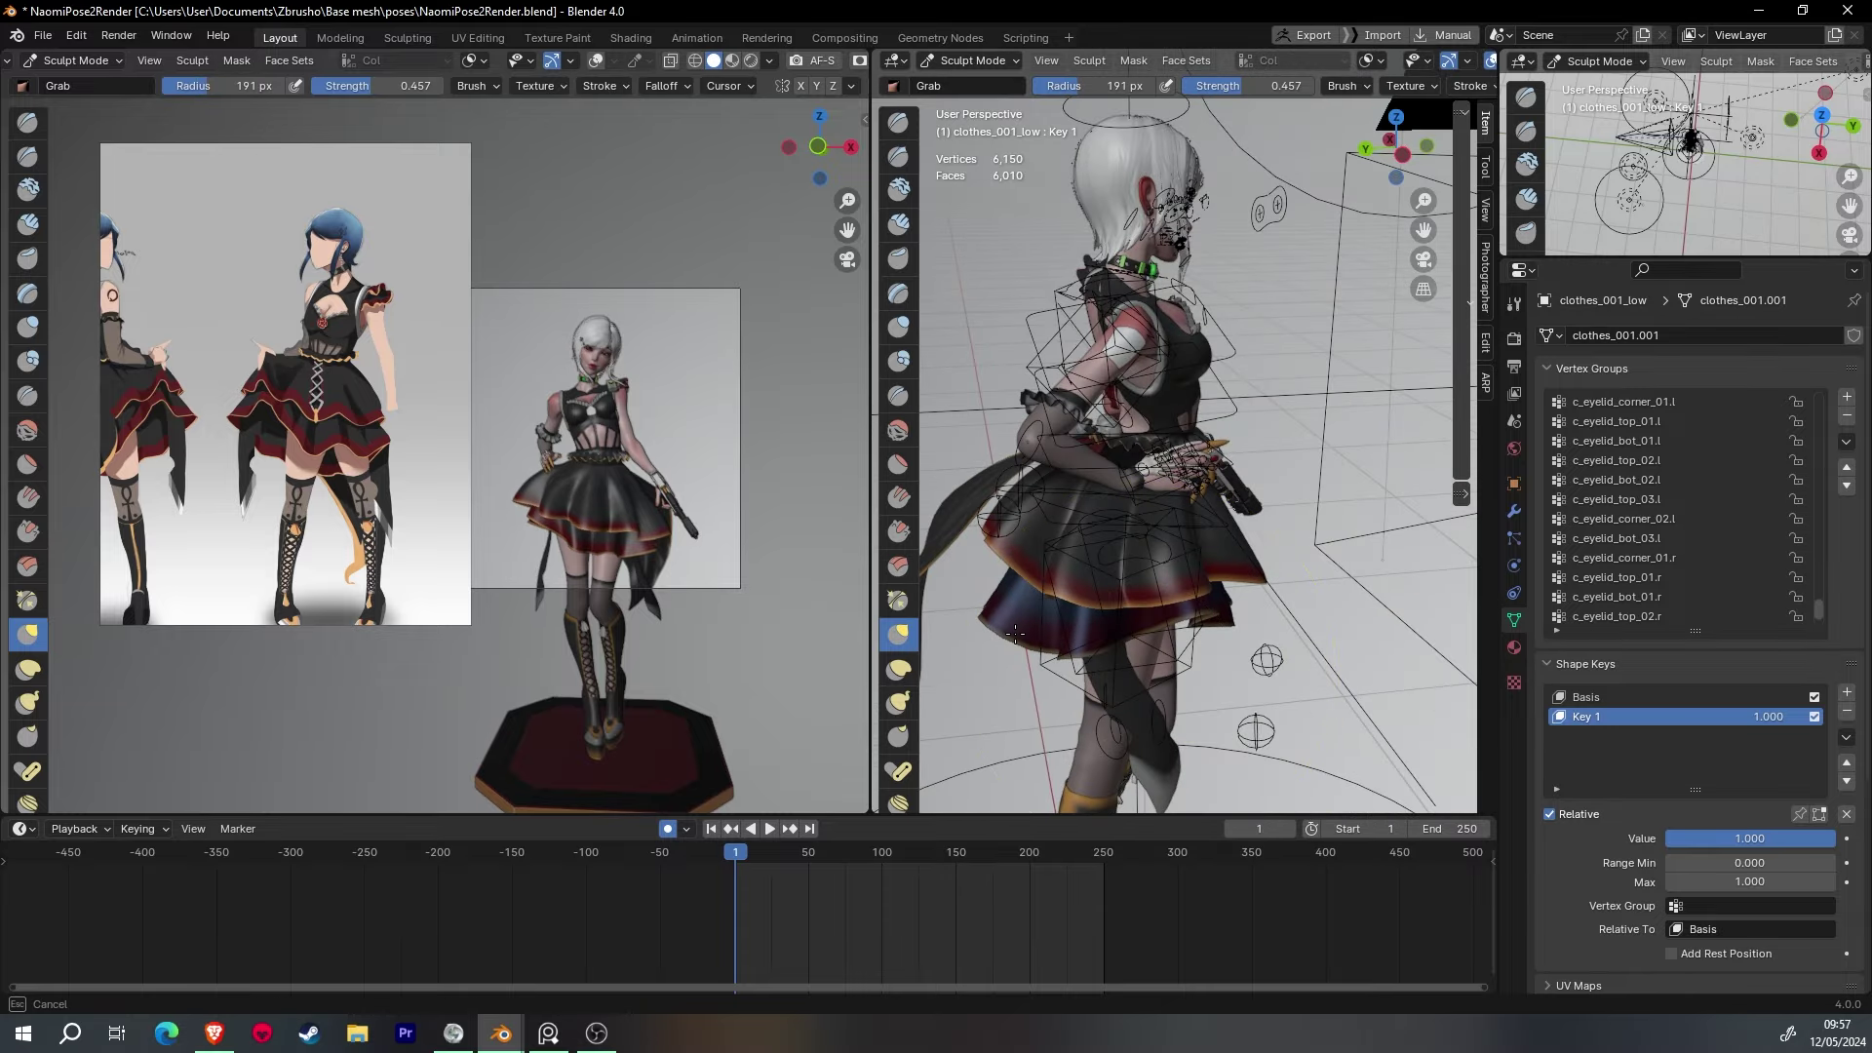
scroll(1136, 580, up, 3)
scroll(1145, 571, down, 2)
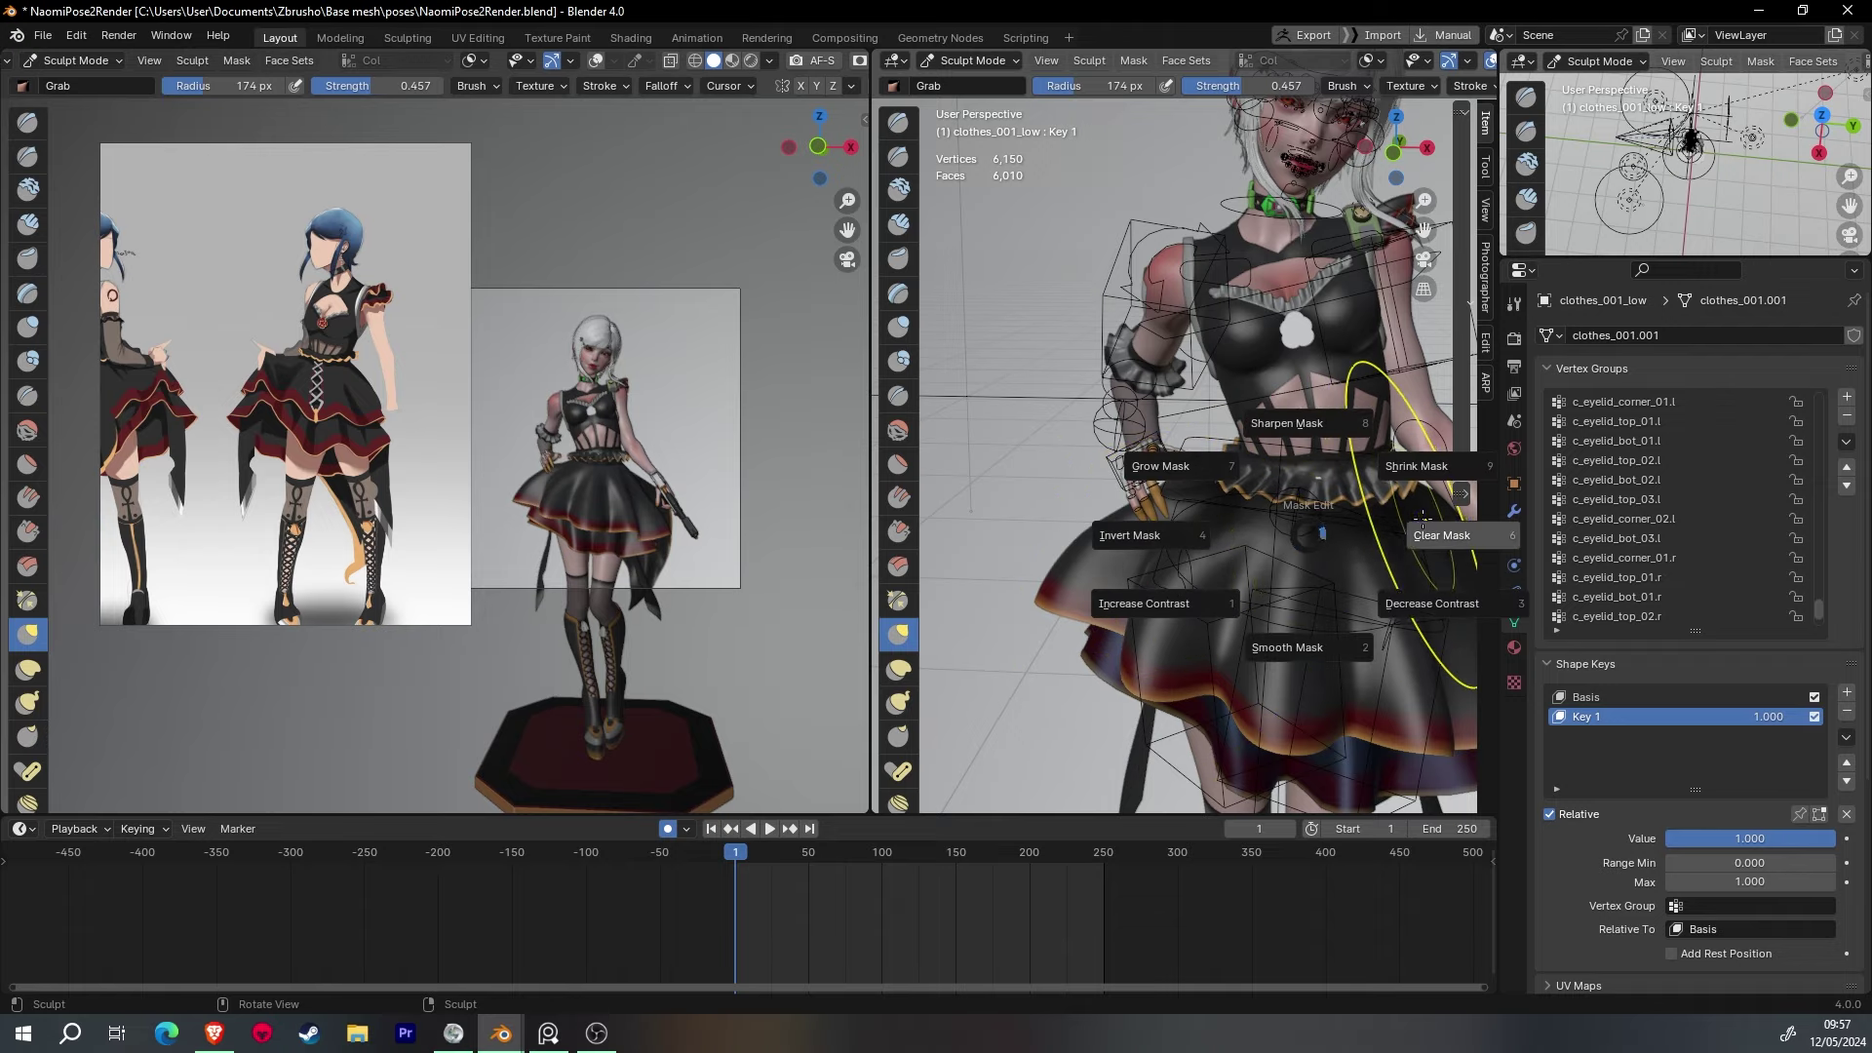
- Clear the sculpt mask and frame the torso and hand on the skirt
click(1423, 517)
mouse_move(1424, 516)
shift+middle_down()
mouse_move(1163, 546)
mouse_move(1099, 574)
shift+middle_up()
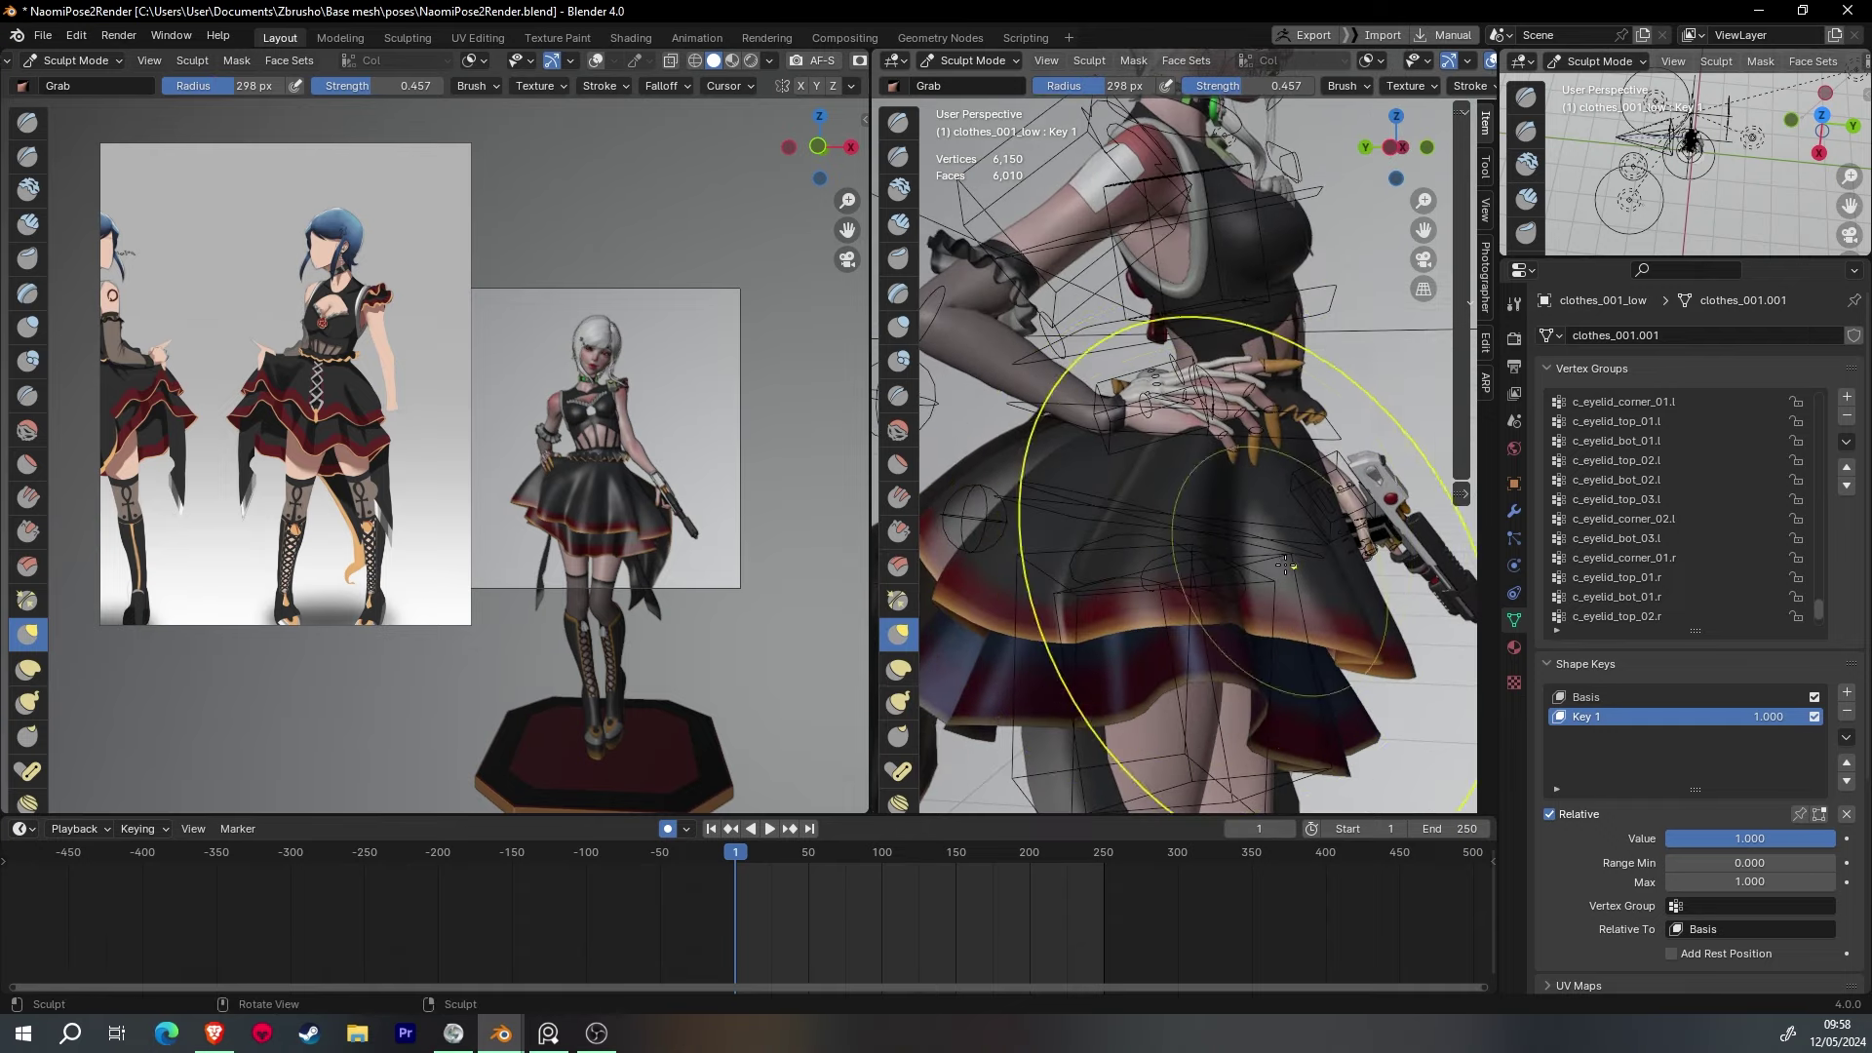
scroll(1103, 504, up, 3)
middle_drag(1113, 419, 1170, 439)
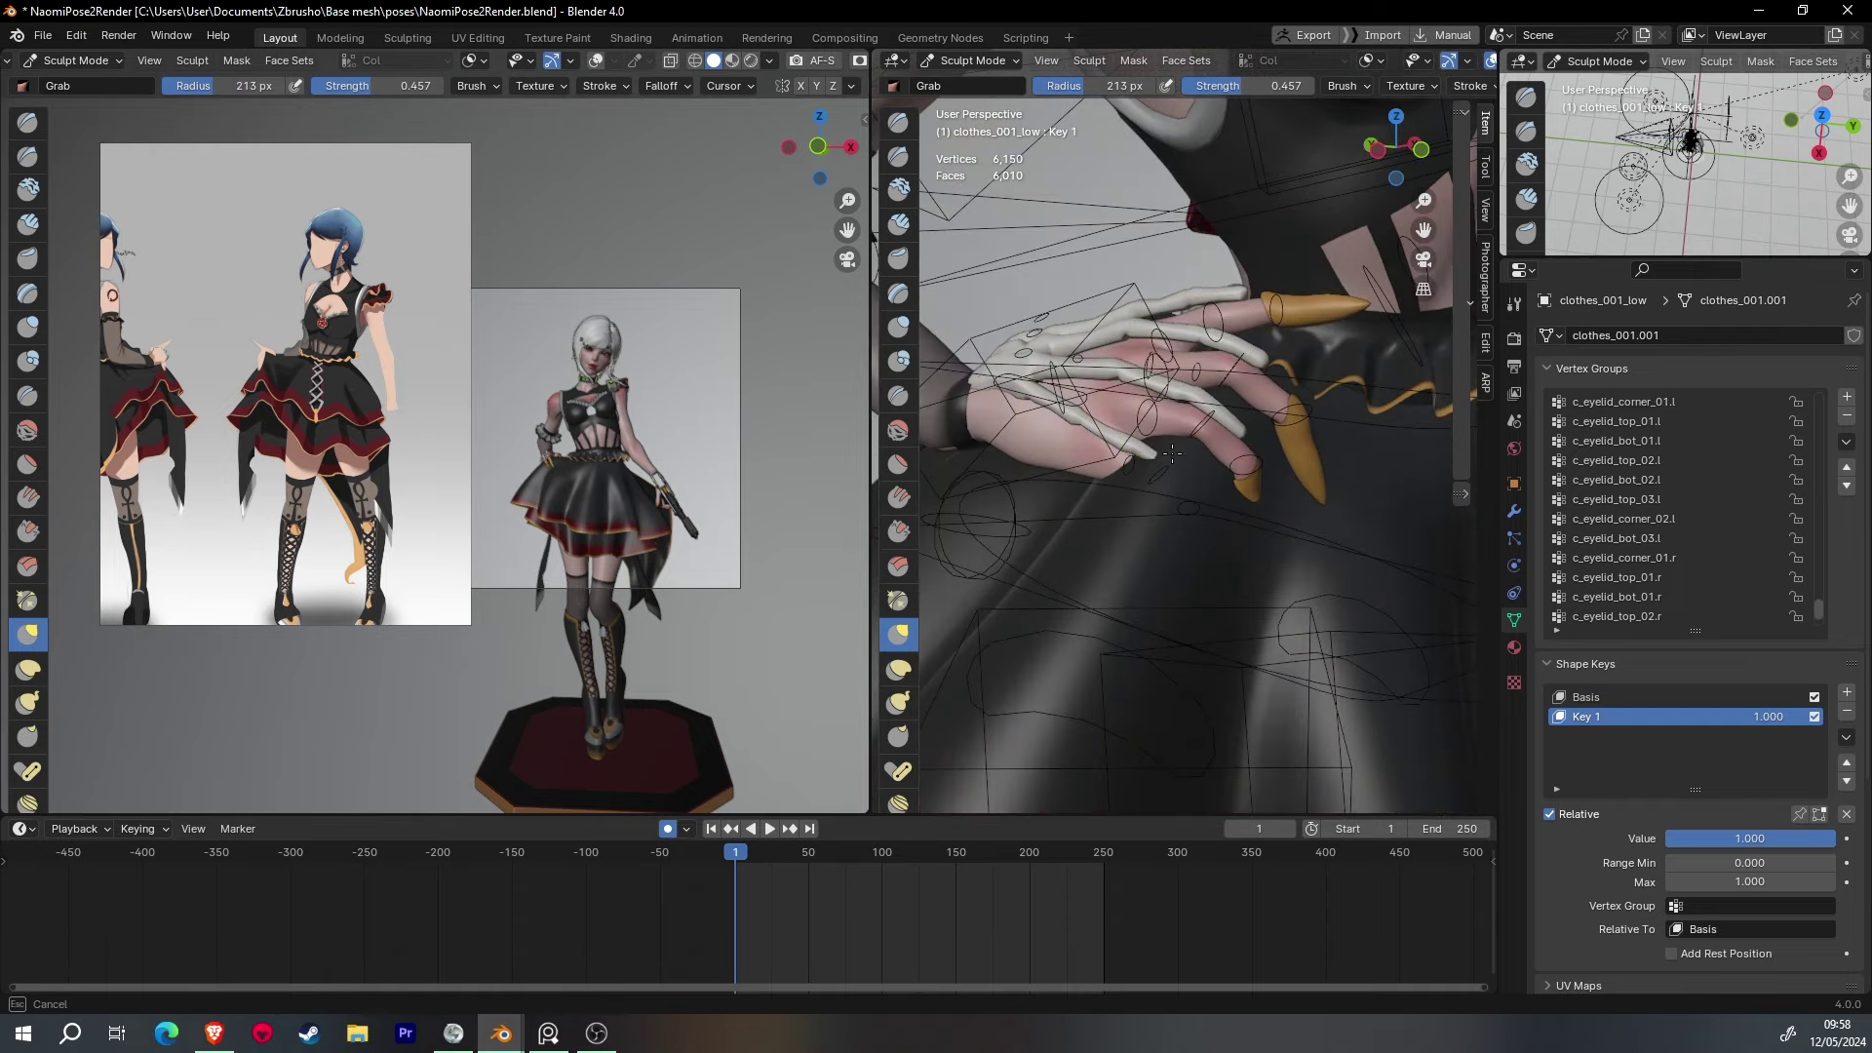
scroll(1246, 461, down, 5)
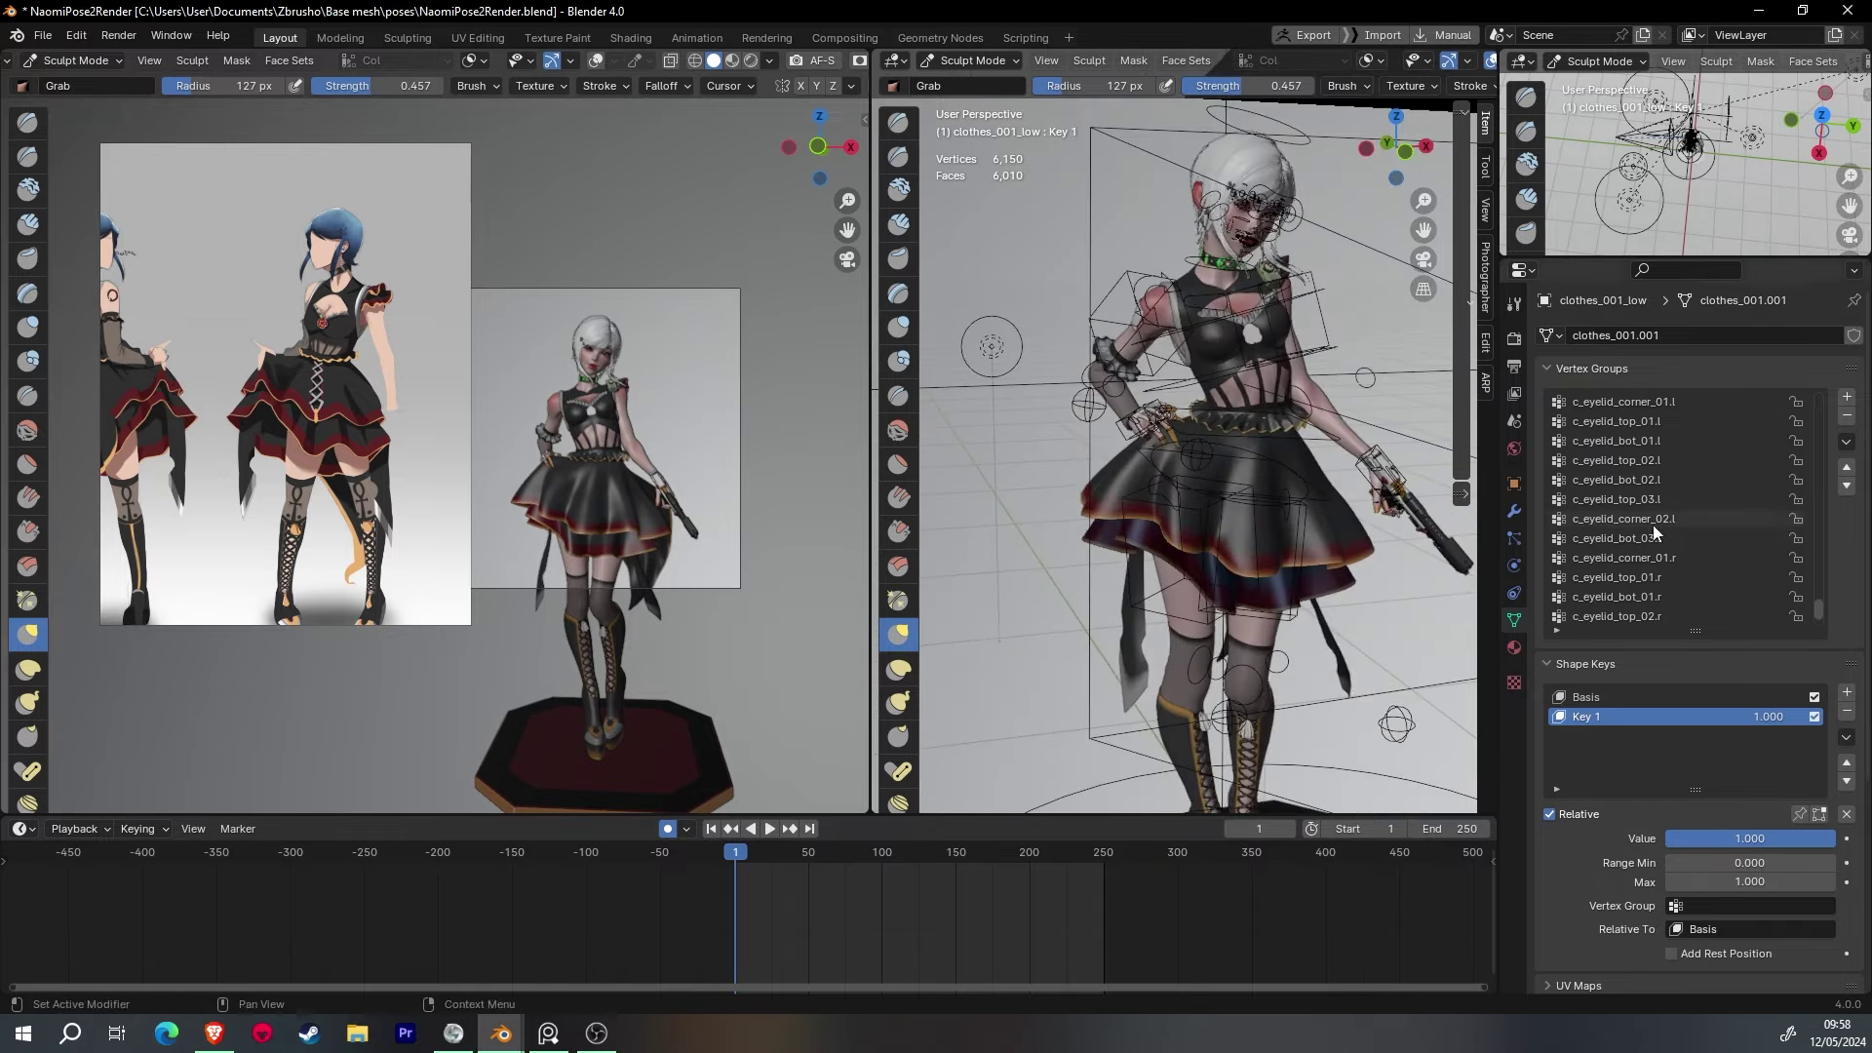
scroll(1003, 562, up, 5)
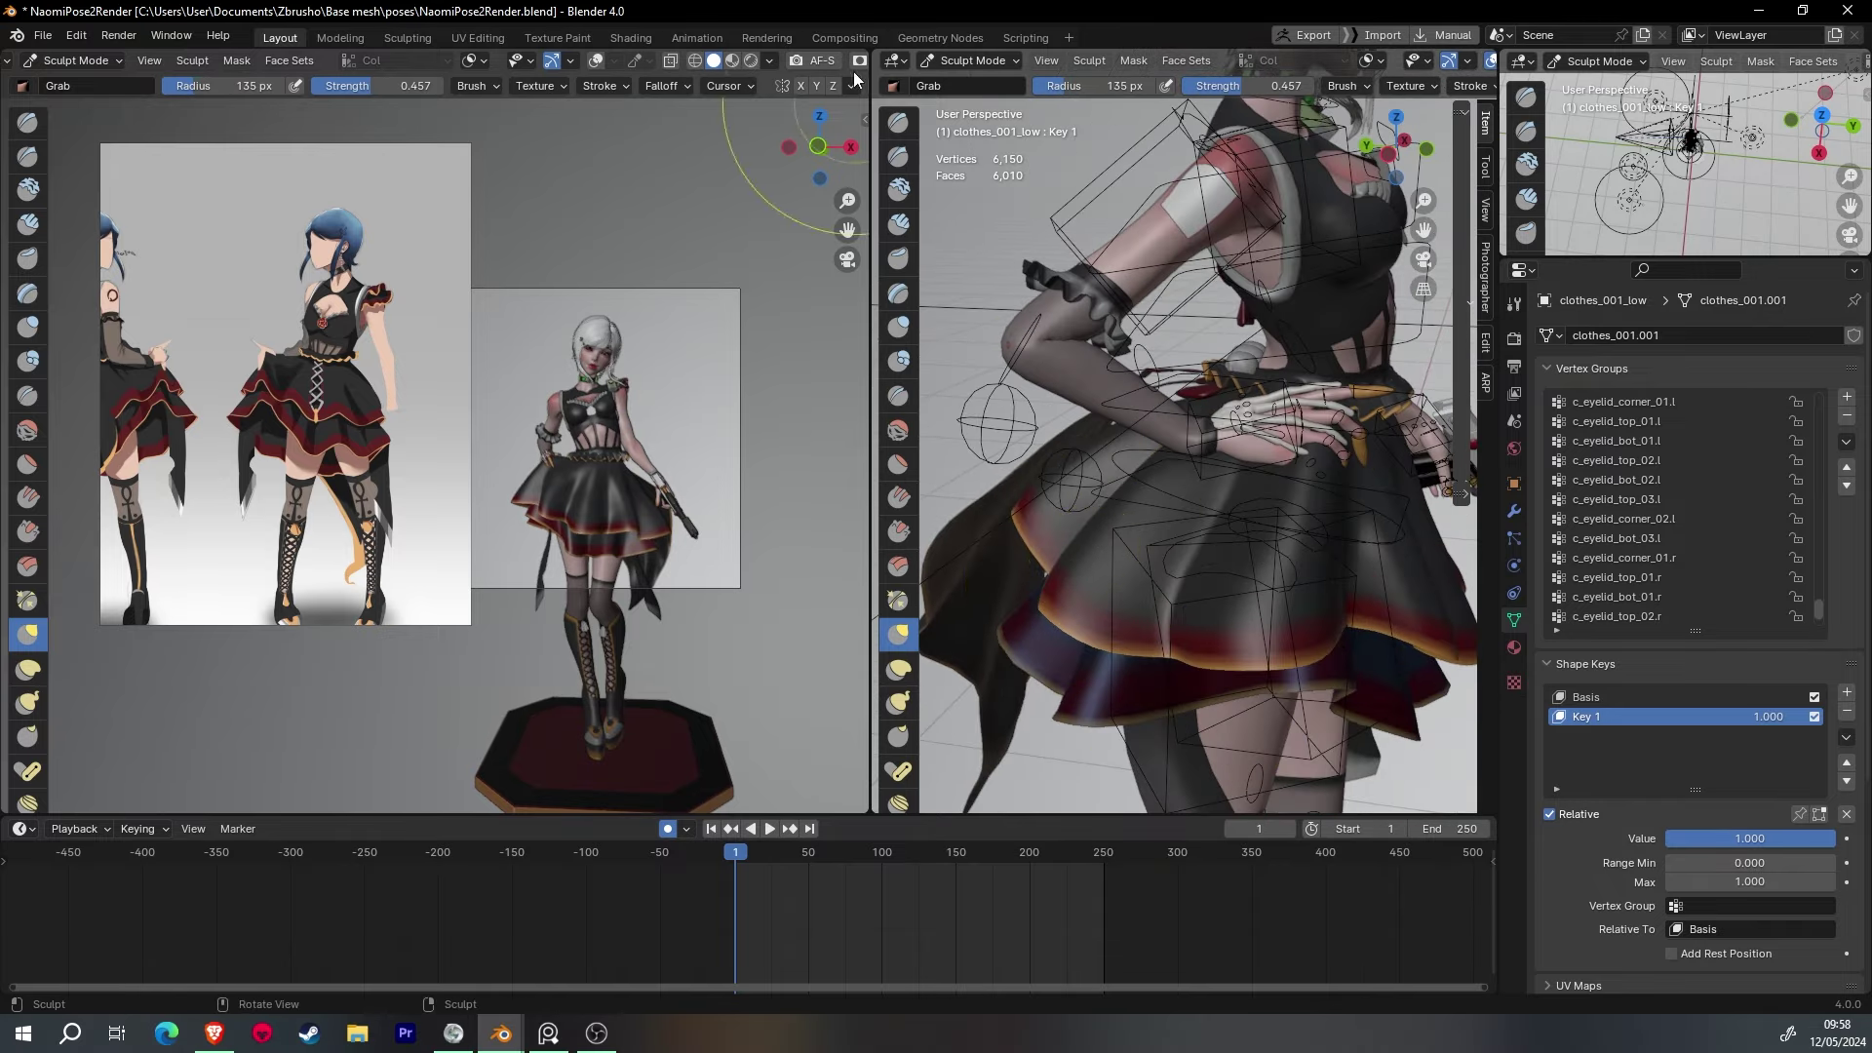
key(Tab)
- Pull skirt vertices out from under the fingers with proportional moves
middle_drag(1122, 390, 1200, 411)
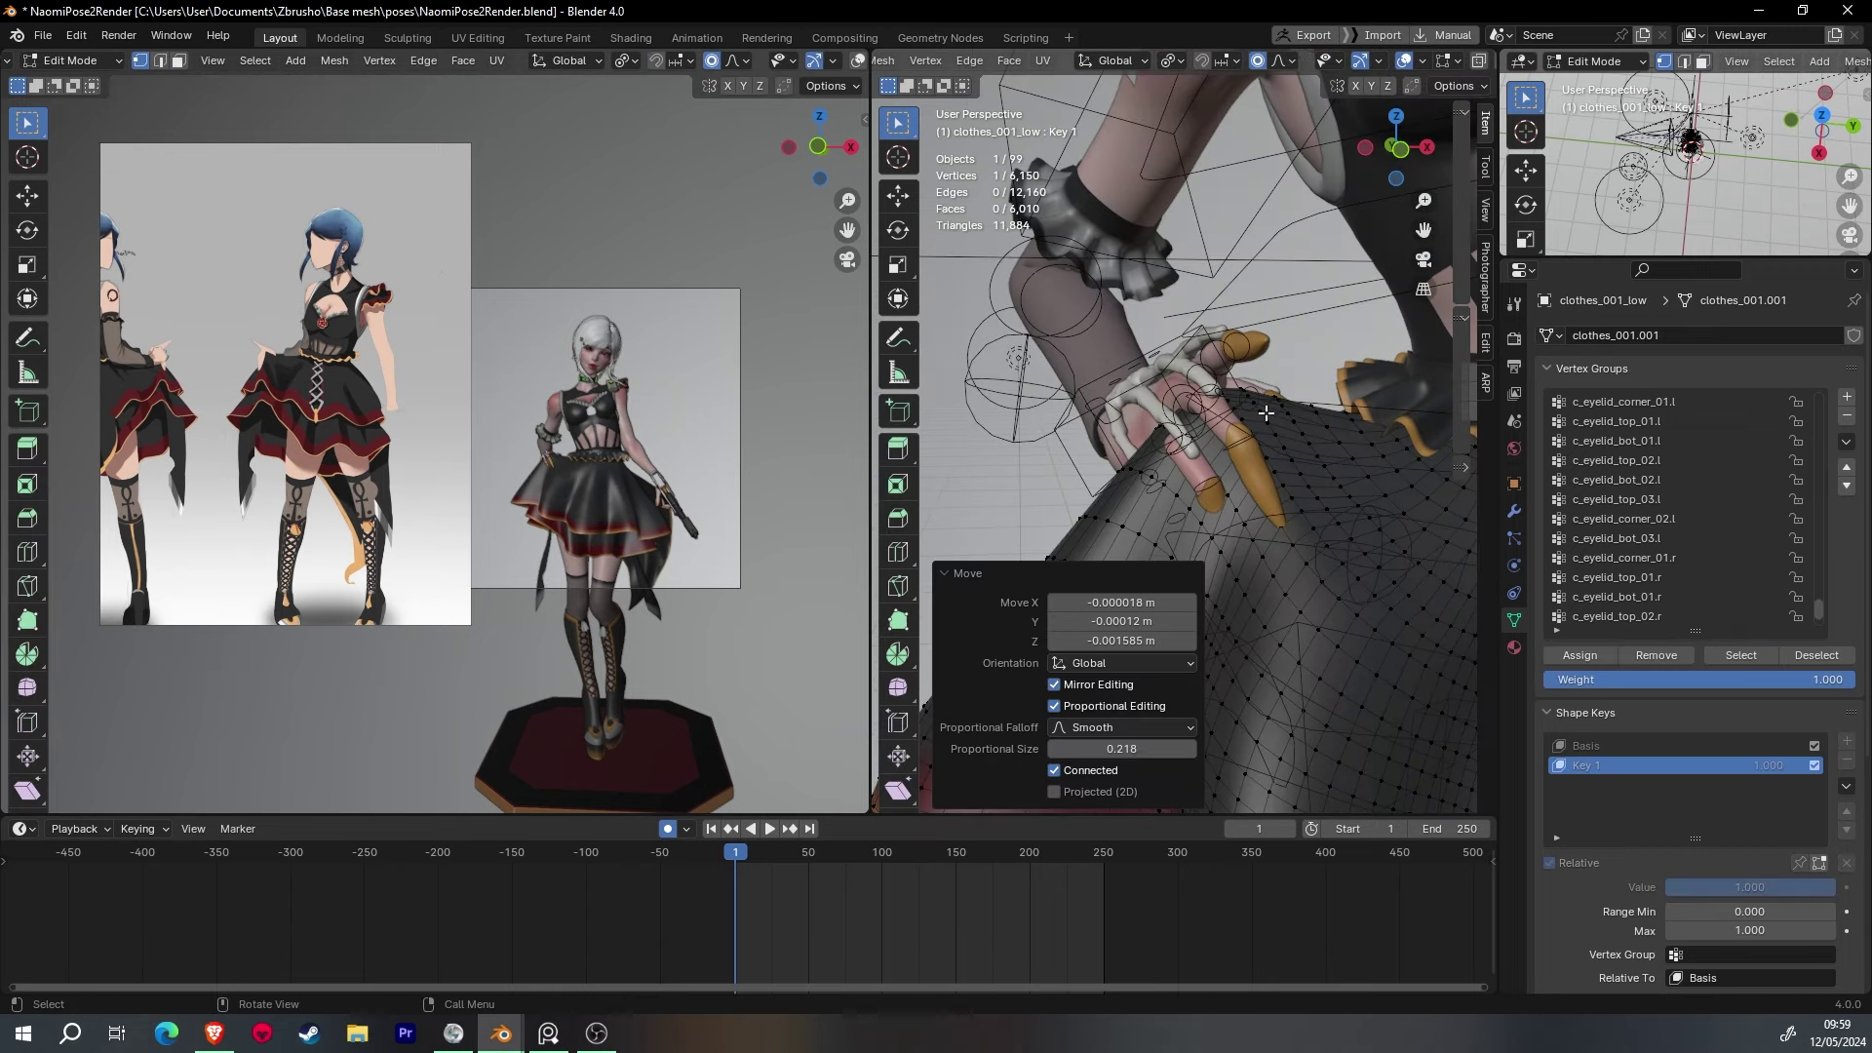
middle_drag(1383, 529, 1219, 487)
key(g)
click(1116, 457)
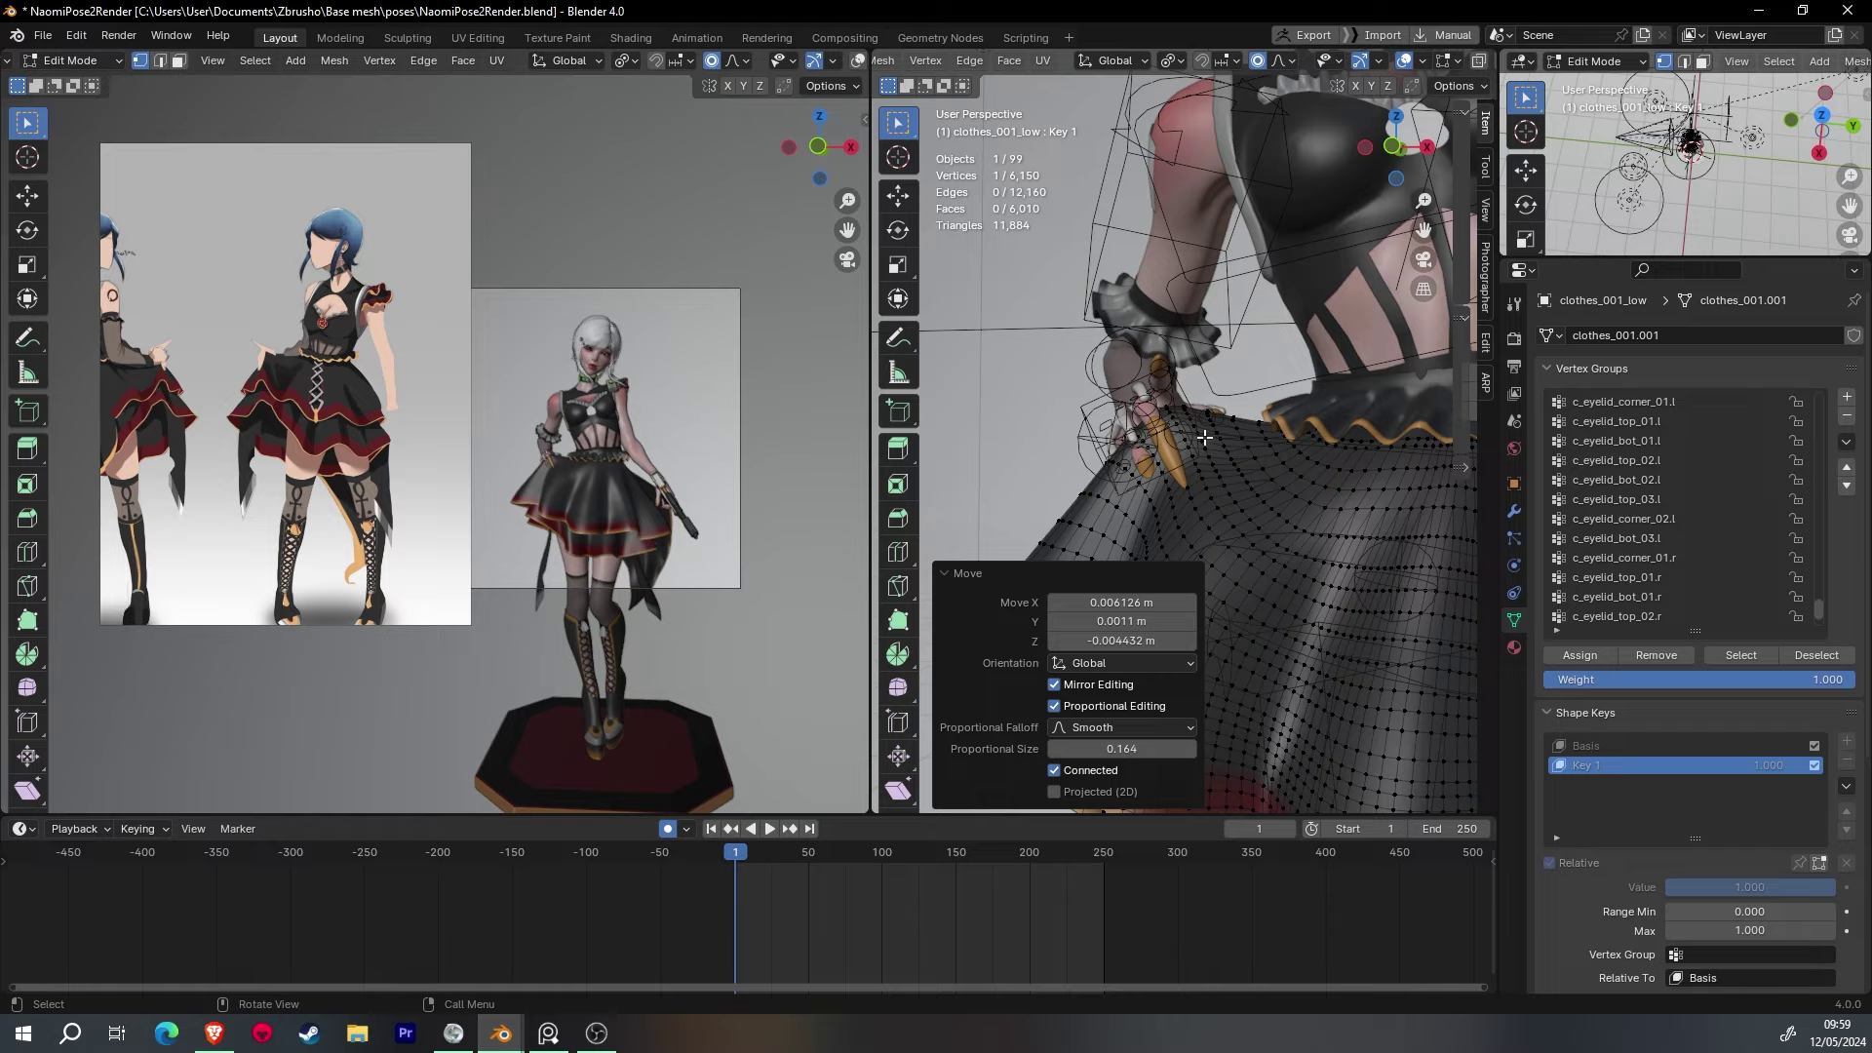
click(1116, 475)
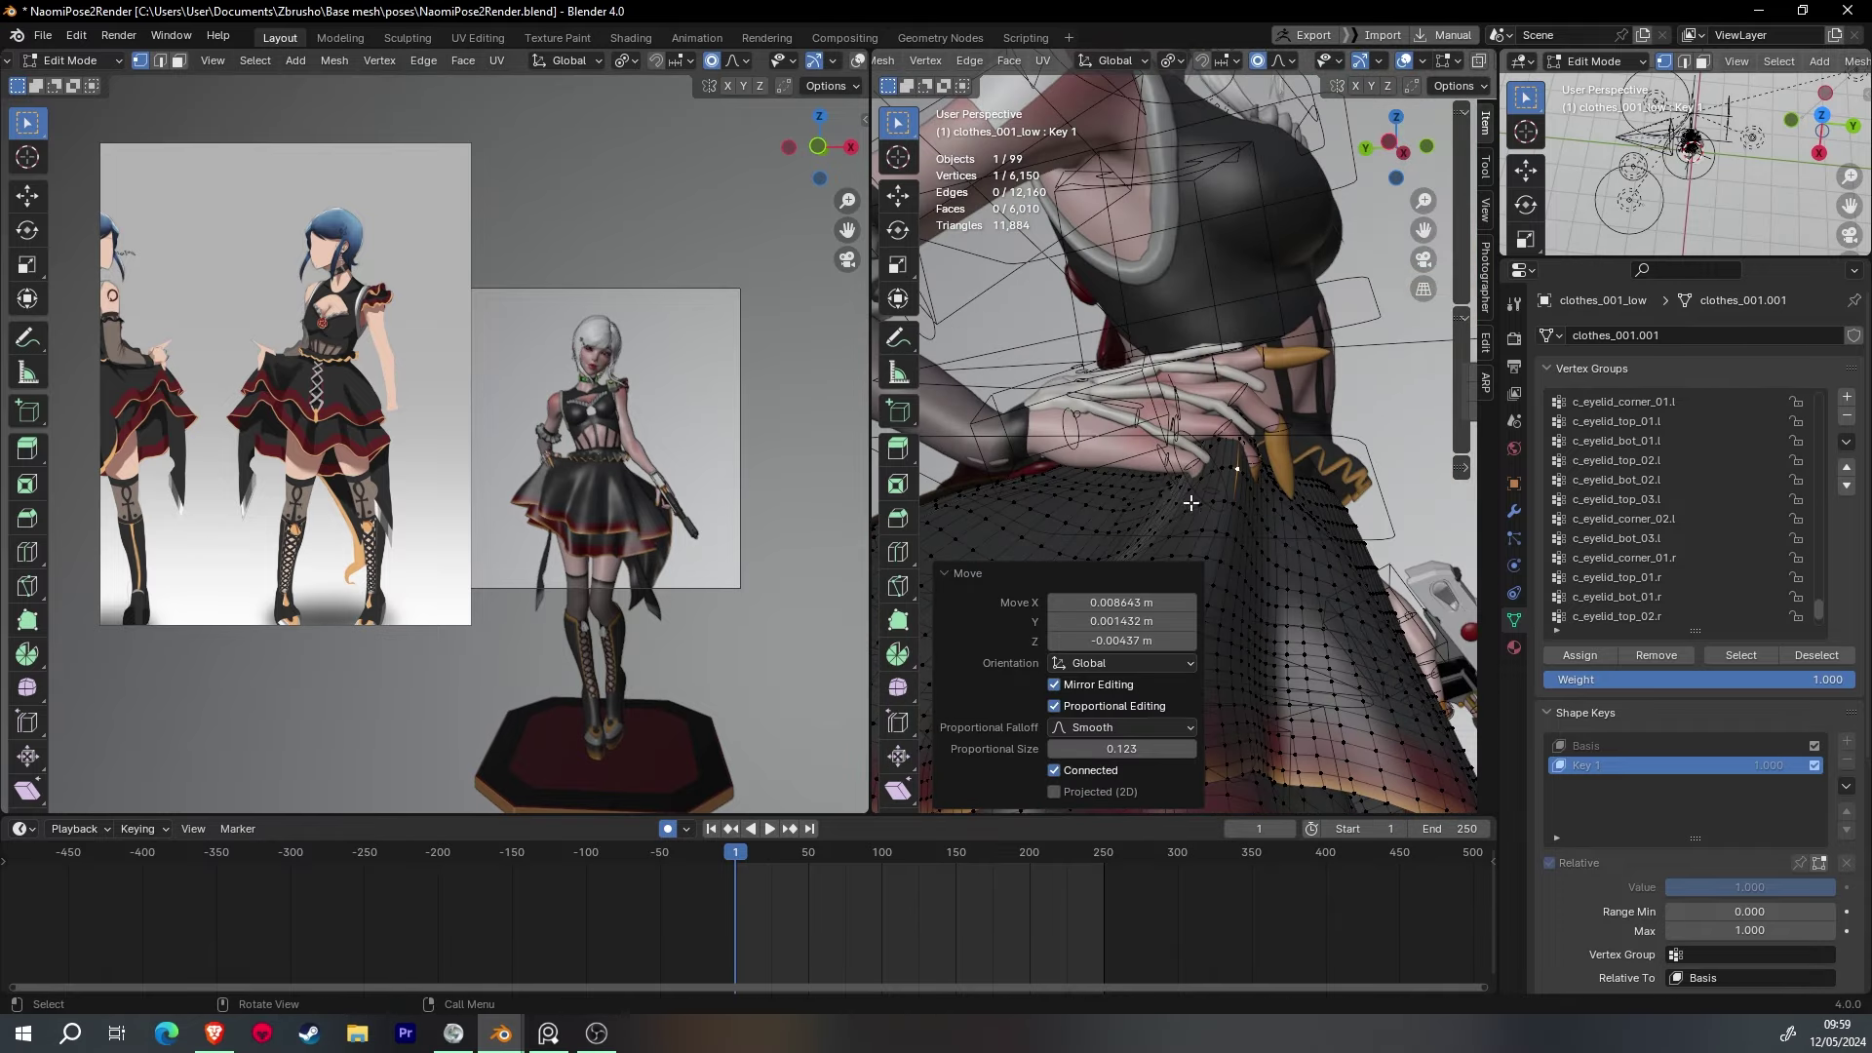
- Move the selected skirt vertices to reshape the ruffles from a side view
middle_drag(1116, 475, 1153, 416)
scroll(1153, 416, up, 3)
key(g)
click(1122, 440)
scroll(1114, 449, down, 3)
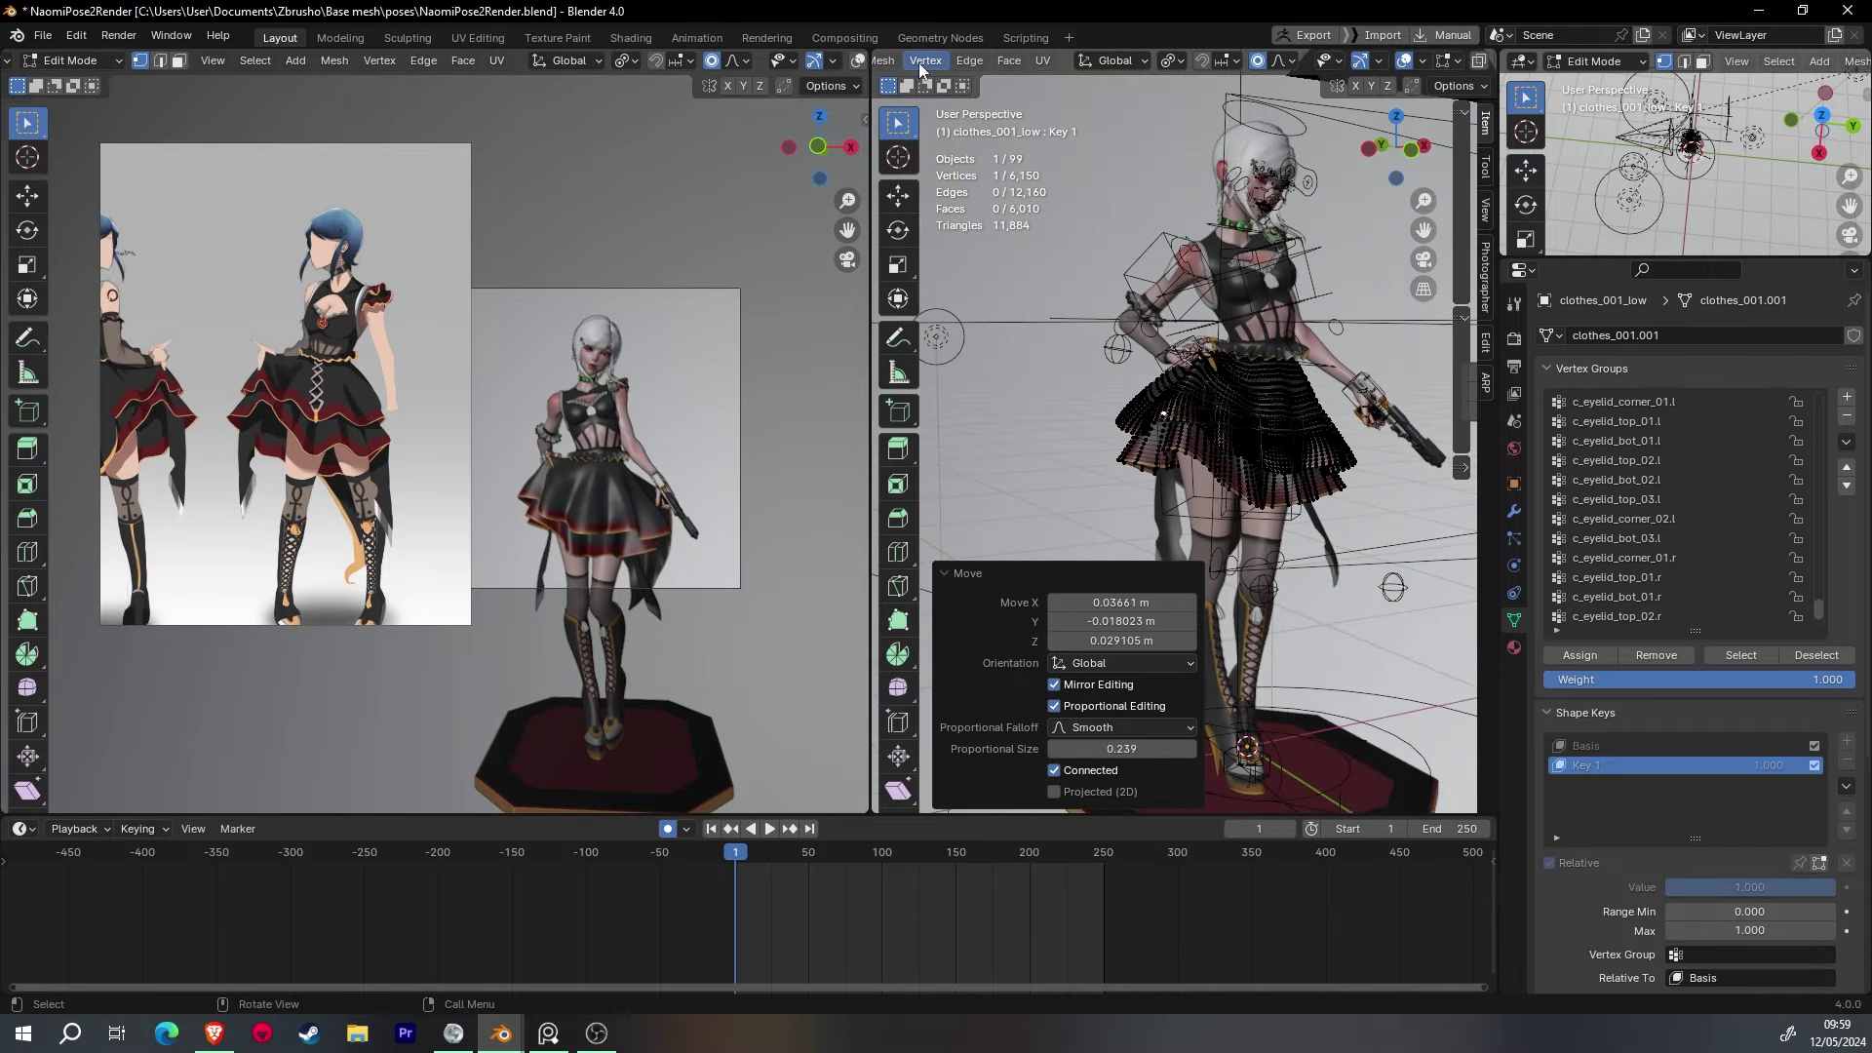
- Shift the skirt vertices again from a level view of skirt and legs
key(g)
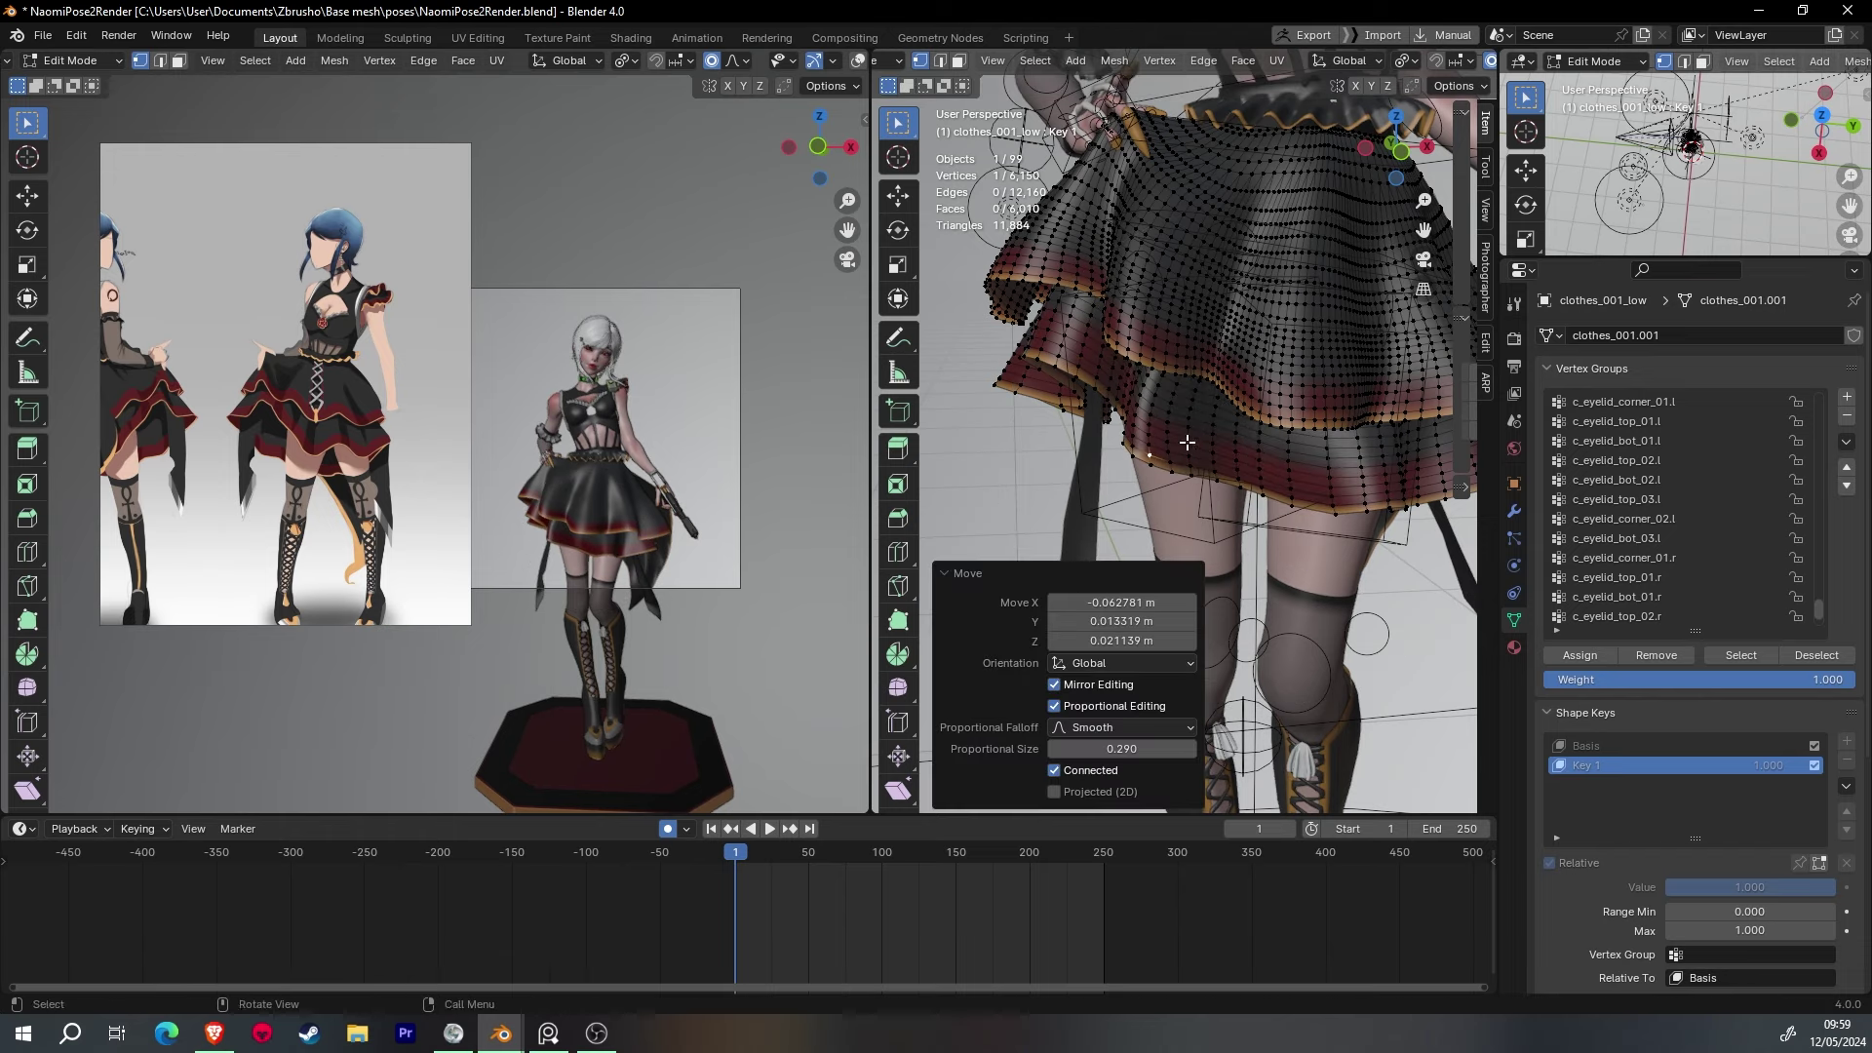
mouse_move(1052, 358)
middle_down()
mouse_move(1226, 392)
mouse_move(1137, 366)
mouse_move(1170, 390)
middle_up()
key(g)
click(1069, 357)
click(1131, 336)
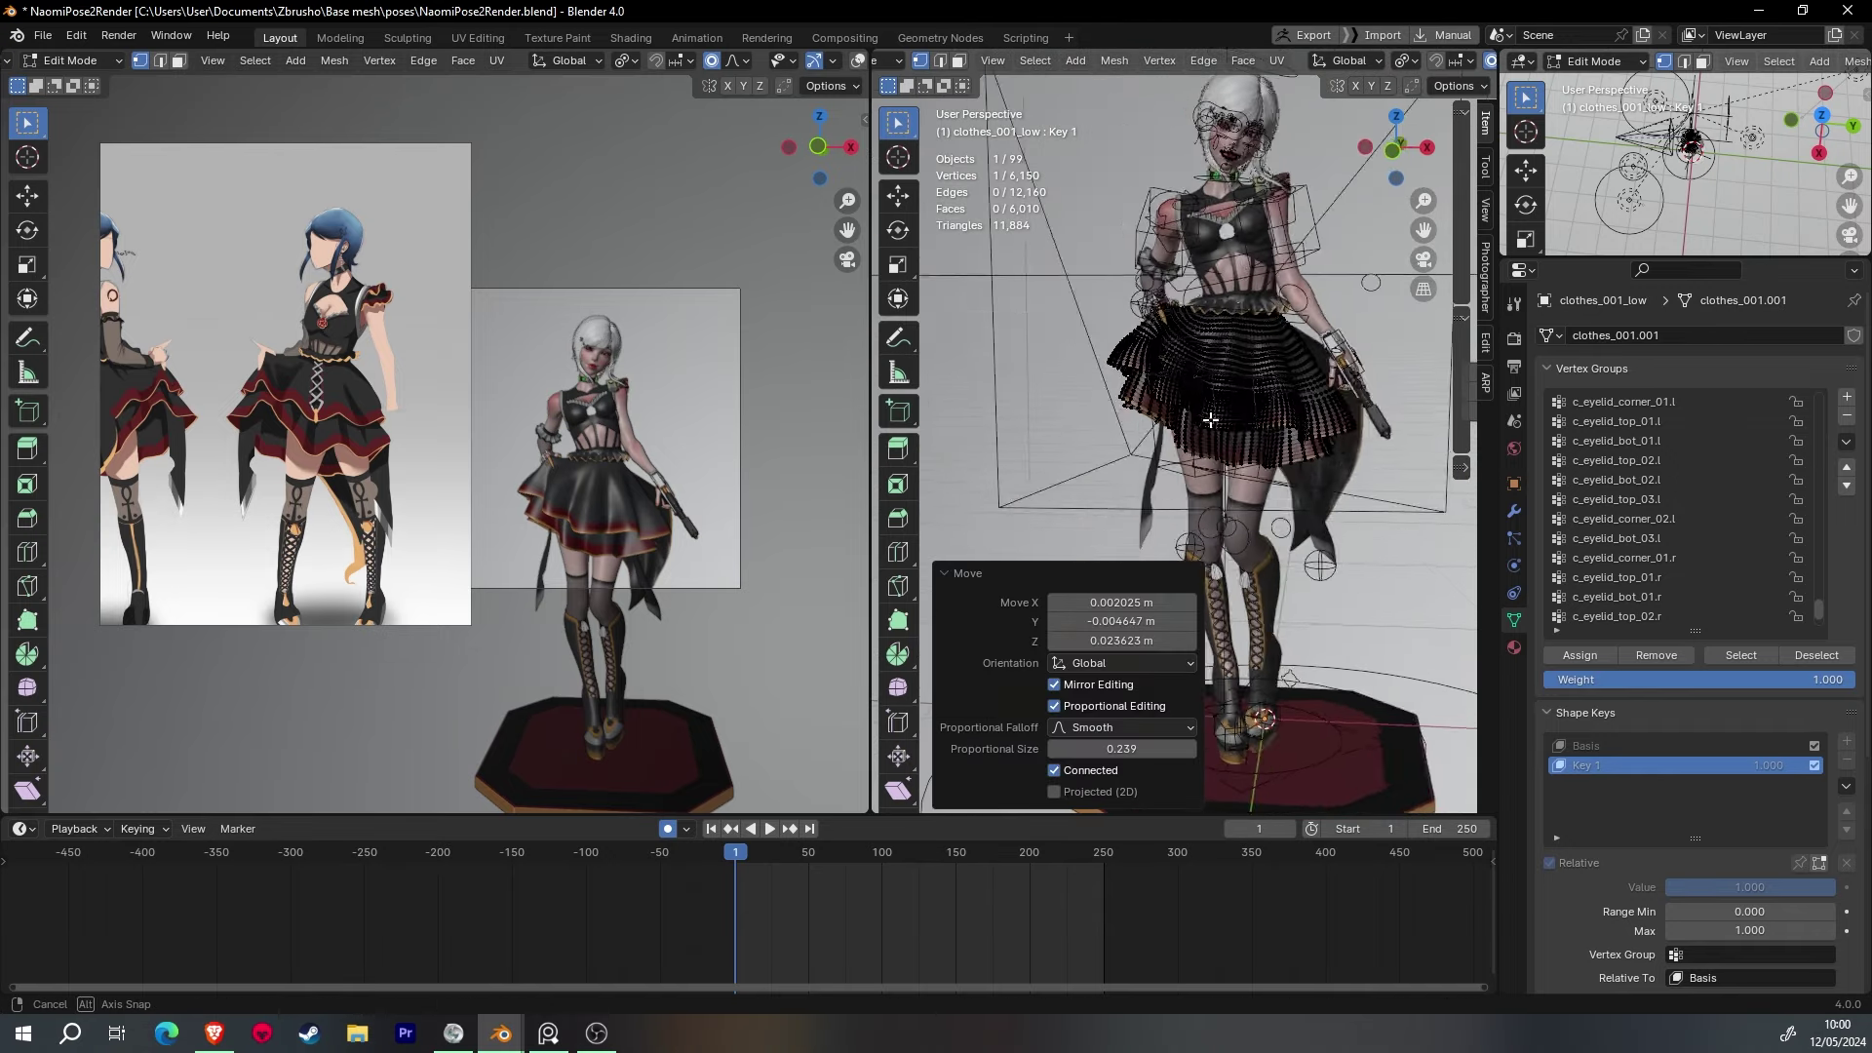
- Toggle between Edit and Object Mode to compare the reshaped skirt
key(Tab)
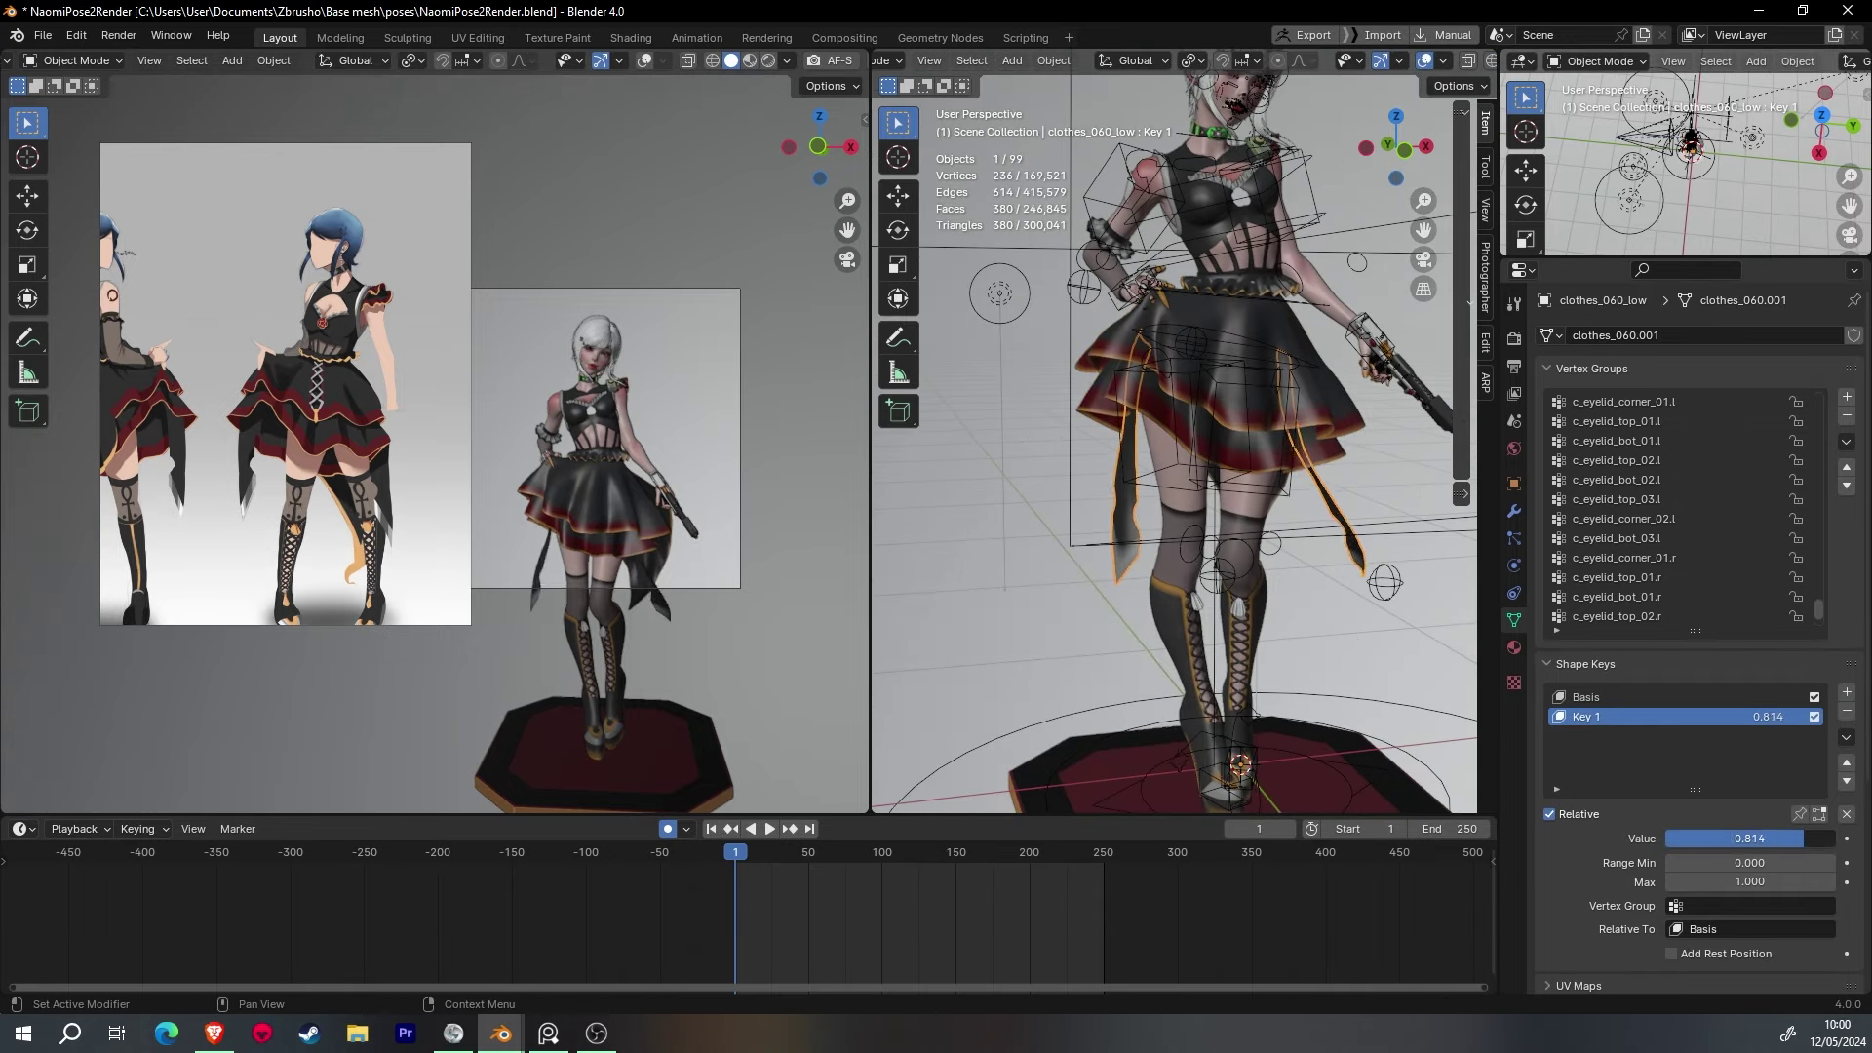
key(Tab)
scroll(1065, 566, up, 2)
key(Tab)
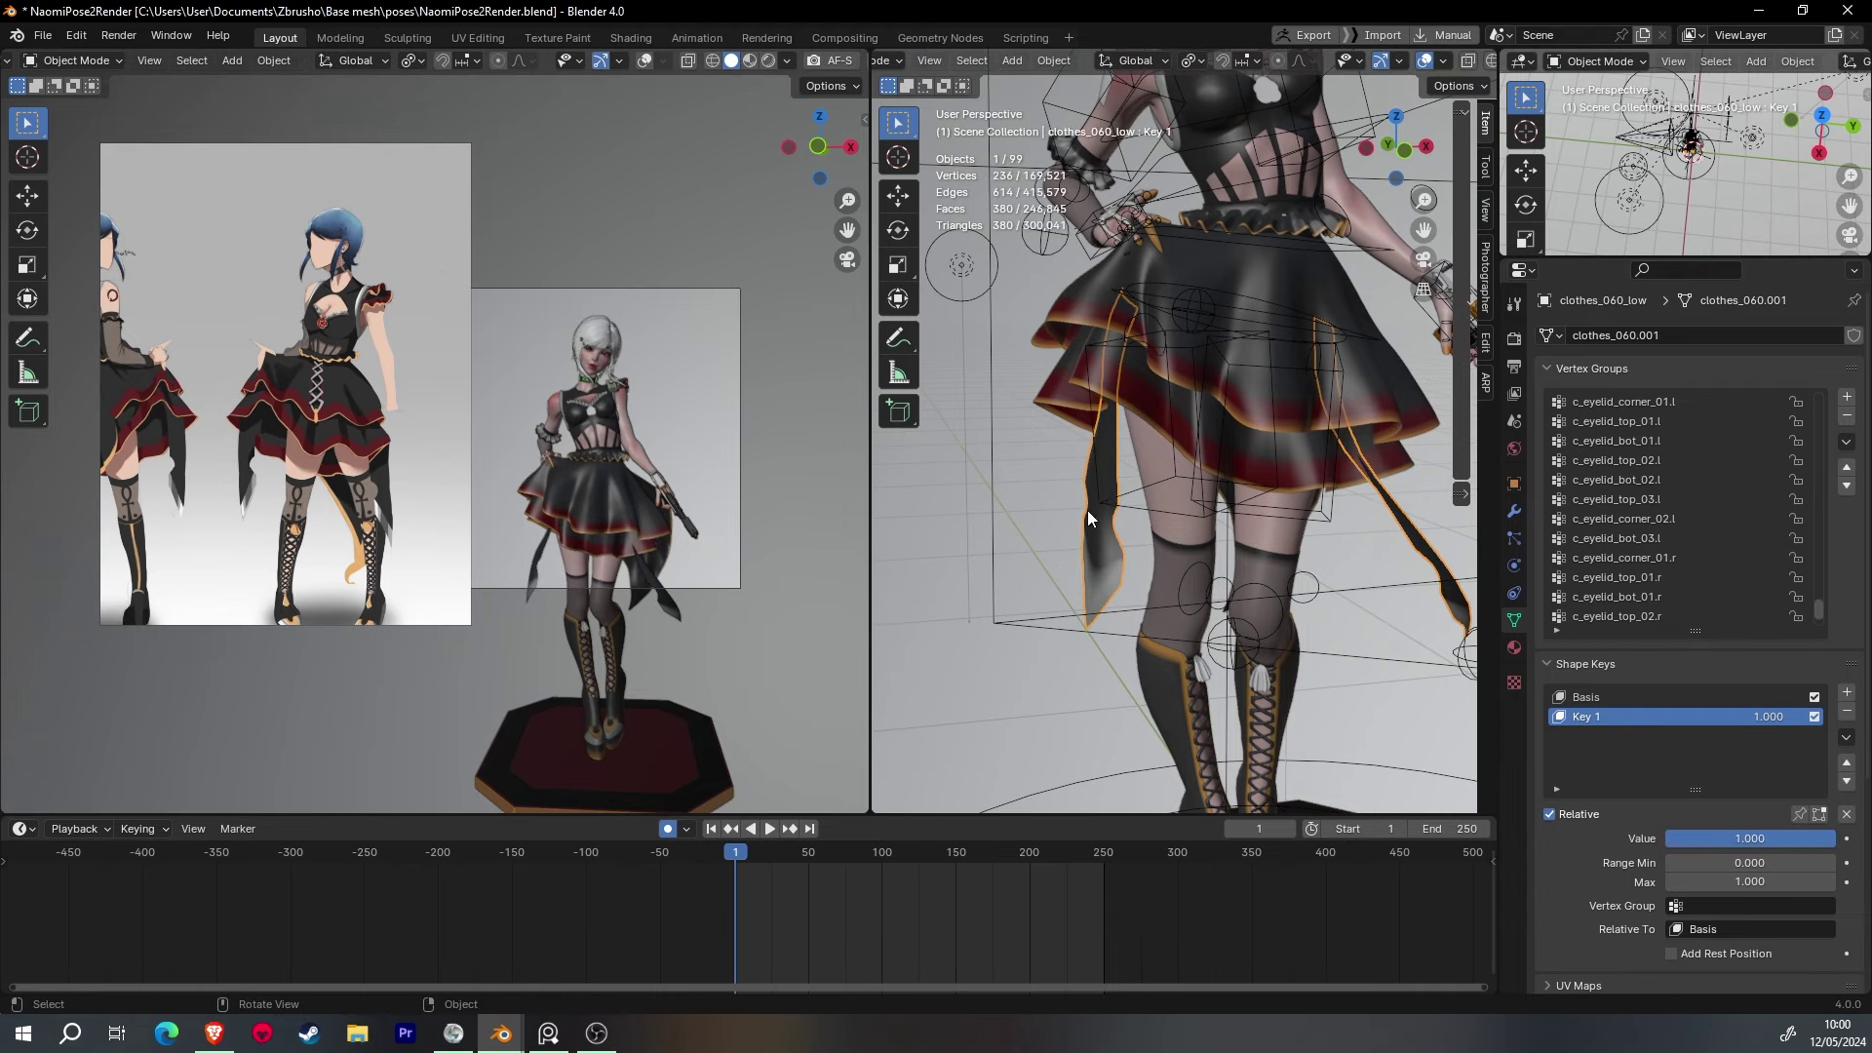
key(Tab)
- Move vertices on the skirt strips and exit Edit Mode to review
mouse_move(1089, 519)
middle_down()
mouse_move(1154, 531)
mouse_move(1063, 571)
mouse_move(1193, 380)
mouse_move(1332, 471)
mouse_move(1195, 476)
middle_up()
key(g)
click(1073, 560)
key(Tab)
- Reselect clothes_001_low and proportionally move another area of the skirt
click(1195, 476)
scroll(1049, 480, up, 5)
key(Tab)
mouse_move(1049, 480)
middle_down()
mouse_move(1160, 445)
mouse_move(1276, 565)
middle_up()
key(g)
click(1150, 523)
mouse_move(1149, 522)
middle_down()
mouse_move(1144, 468)
mouse_move(1104, 471)
middle_up()
click(1139, 529)
- Adjust skirt vertices at the front of the torso below the hand
middle_drag(1342, 492, 1197, 368)
scroll(1199, 371, up, 3)
key(g)
click(1196, 367)
scroll(1197, 368, down, 3)
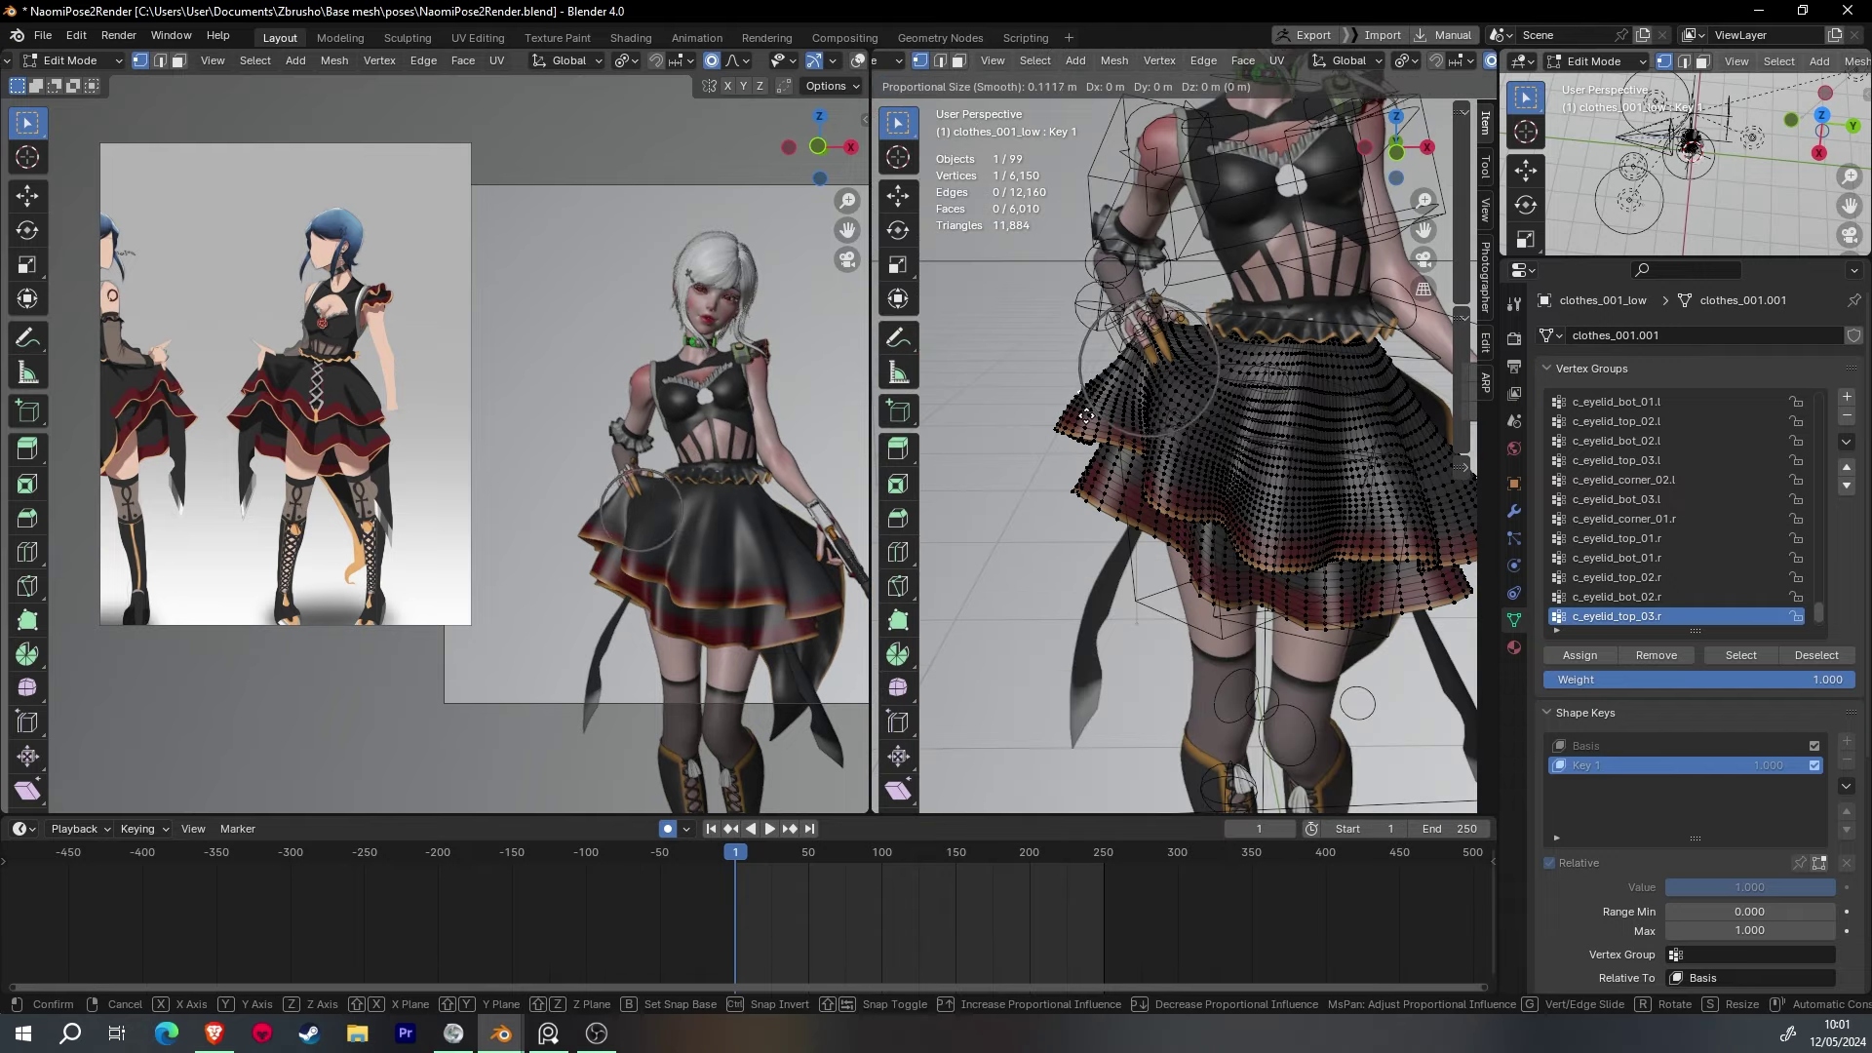
scroll(1196, 367, up, 3)
- Make a final skirt vertex move and return to Object Mode to review it
key(g)
click(1207, 493)
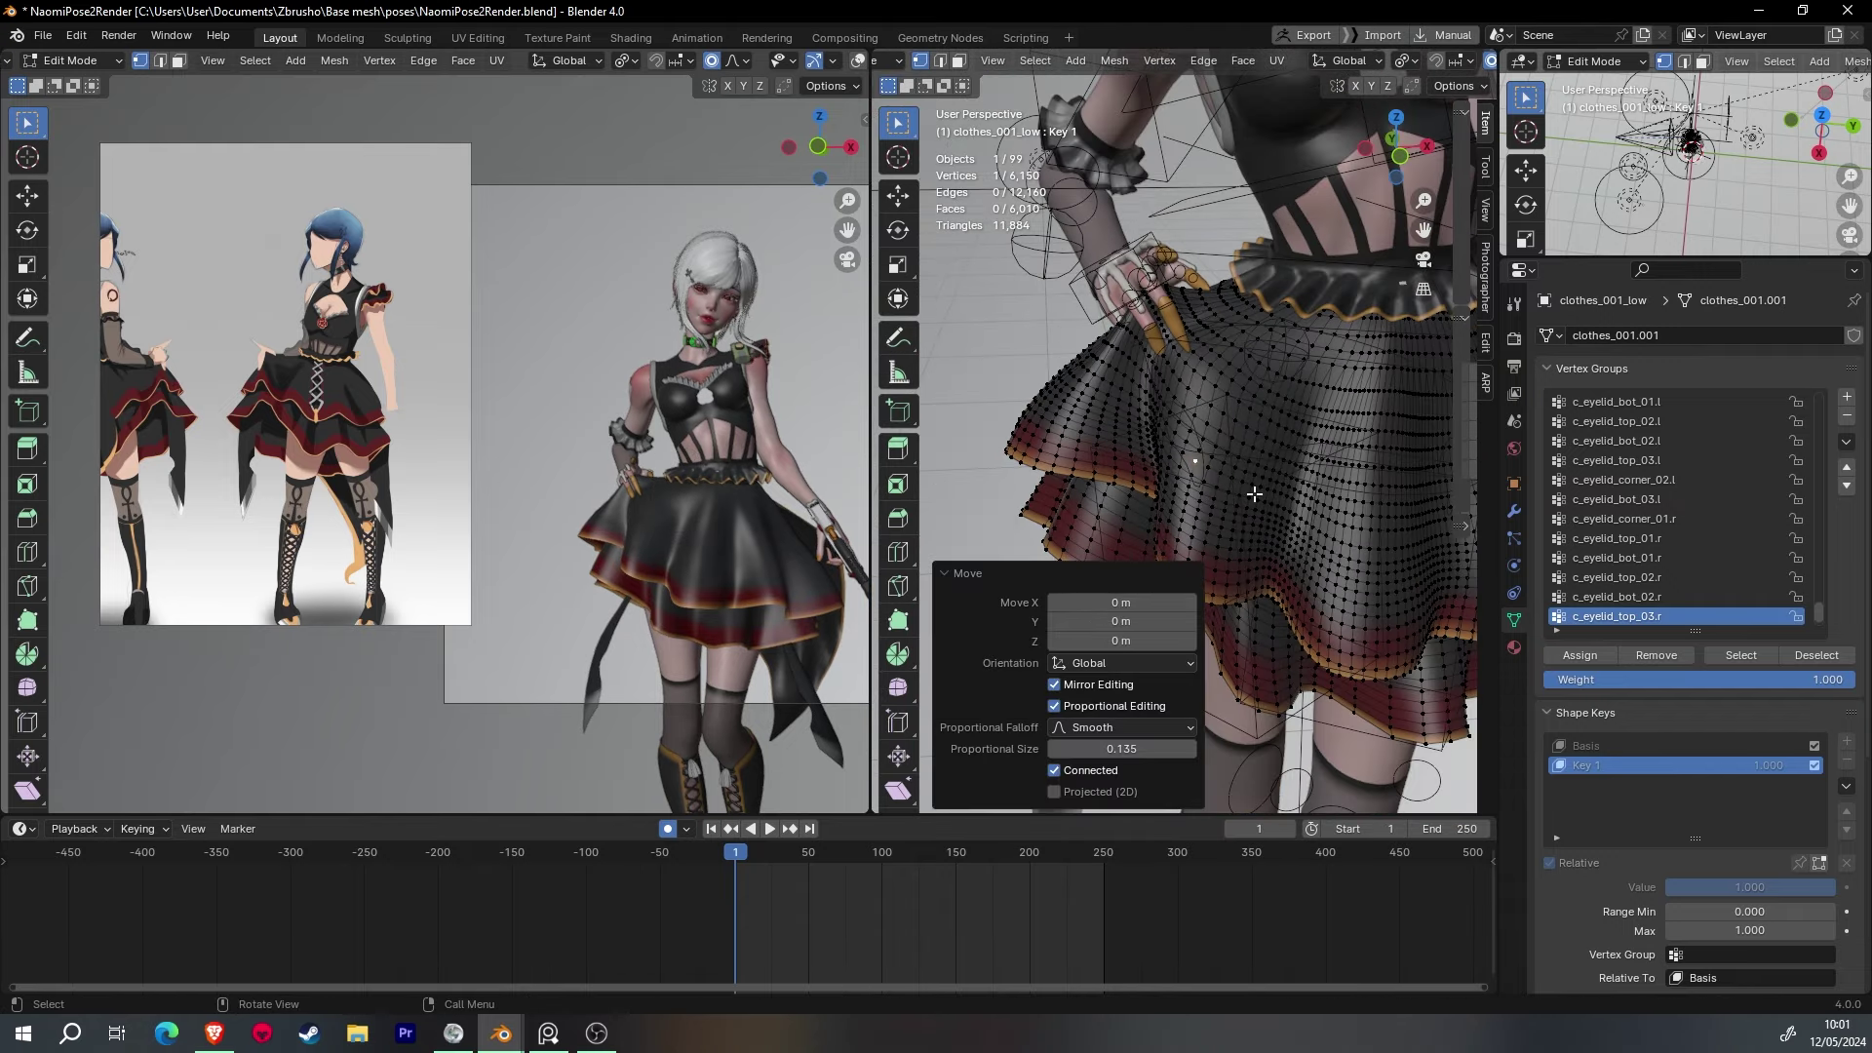
middle_drag(1254, 494, 1219, 438)
key(Tab)
scroll(1170, 340, down, 5)
mouse_move(1170, 339)
middle_down()
mouse_move(1392, 493)
mouse_move(1429, 493)
mouse_move(1373, 517)
middle_up()
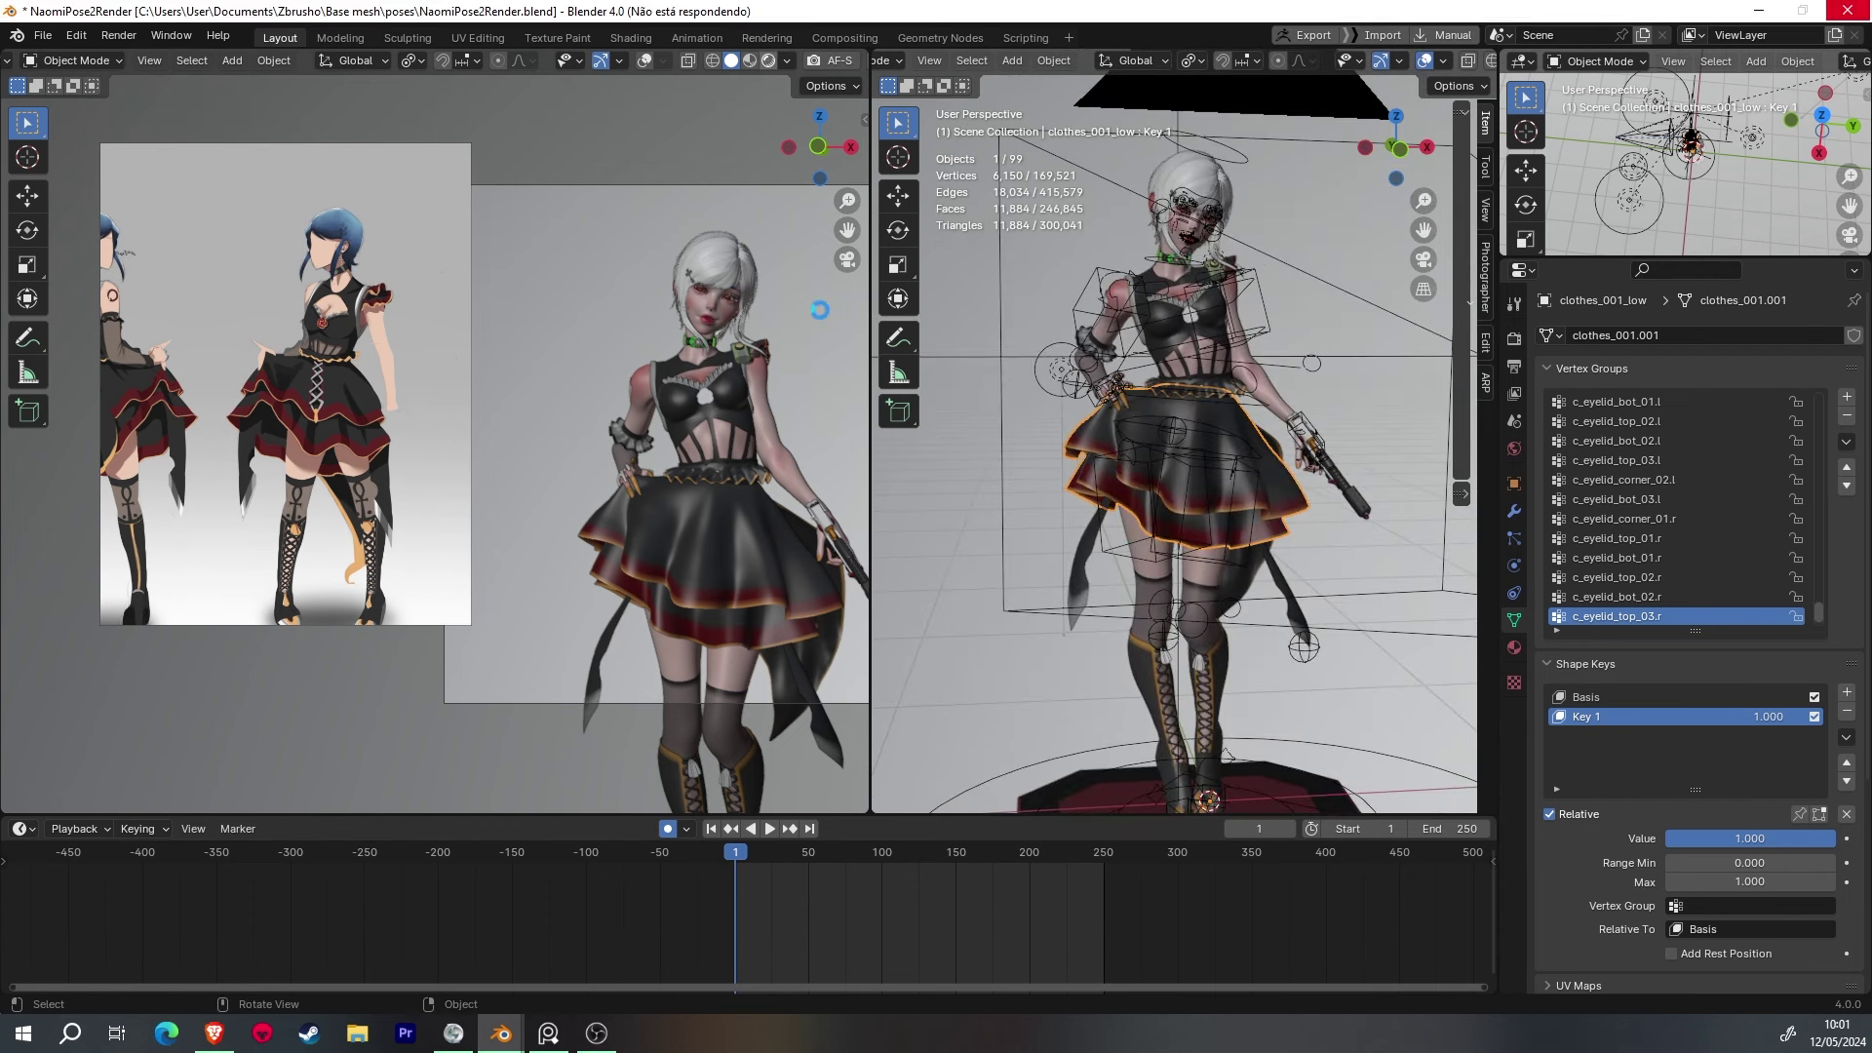
- Inspect the character in Rendered shading, then turn the rendered preview off
mouse_move(819, 309)
middle_down()
mouse_move(546, 439)
mouse_move(715, 390)
middle_up()
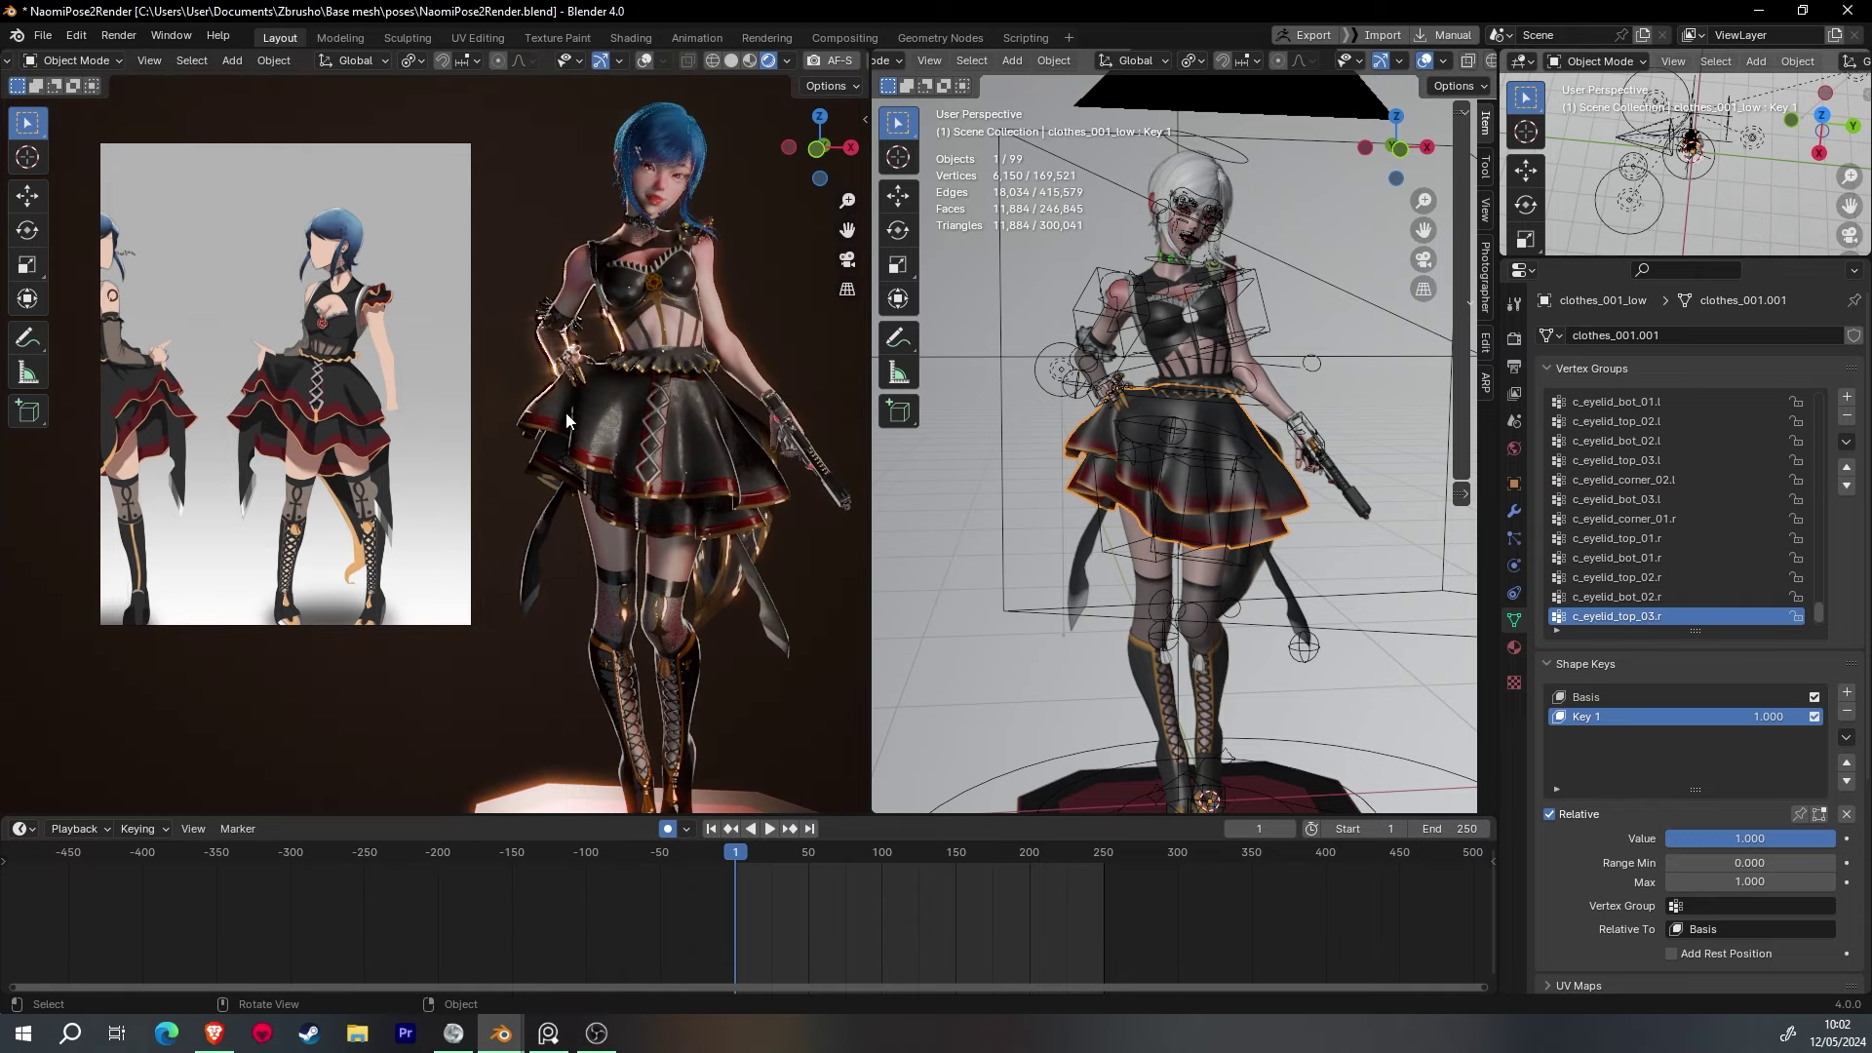
mouse_move(716, 397)
middle_down()
mouse_move(655, 471)
mouse_move(581, 354)
mouse_move(646, 355)
mouse_move(581, 353)
mouse_move(594, 363)
mouse_move(582, 324)
mouse_move(663, 402)
mouse_move(575, 471)
mouse_move(633, 483)
mouse_move(600, 458)
mouse_move(675, 248)
mouse_move(733, 156)
middle_up()
click(796, 60)
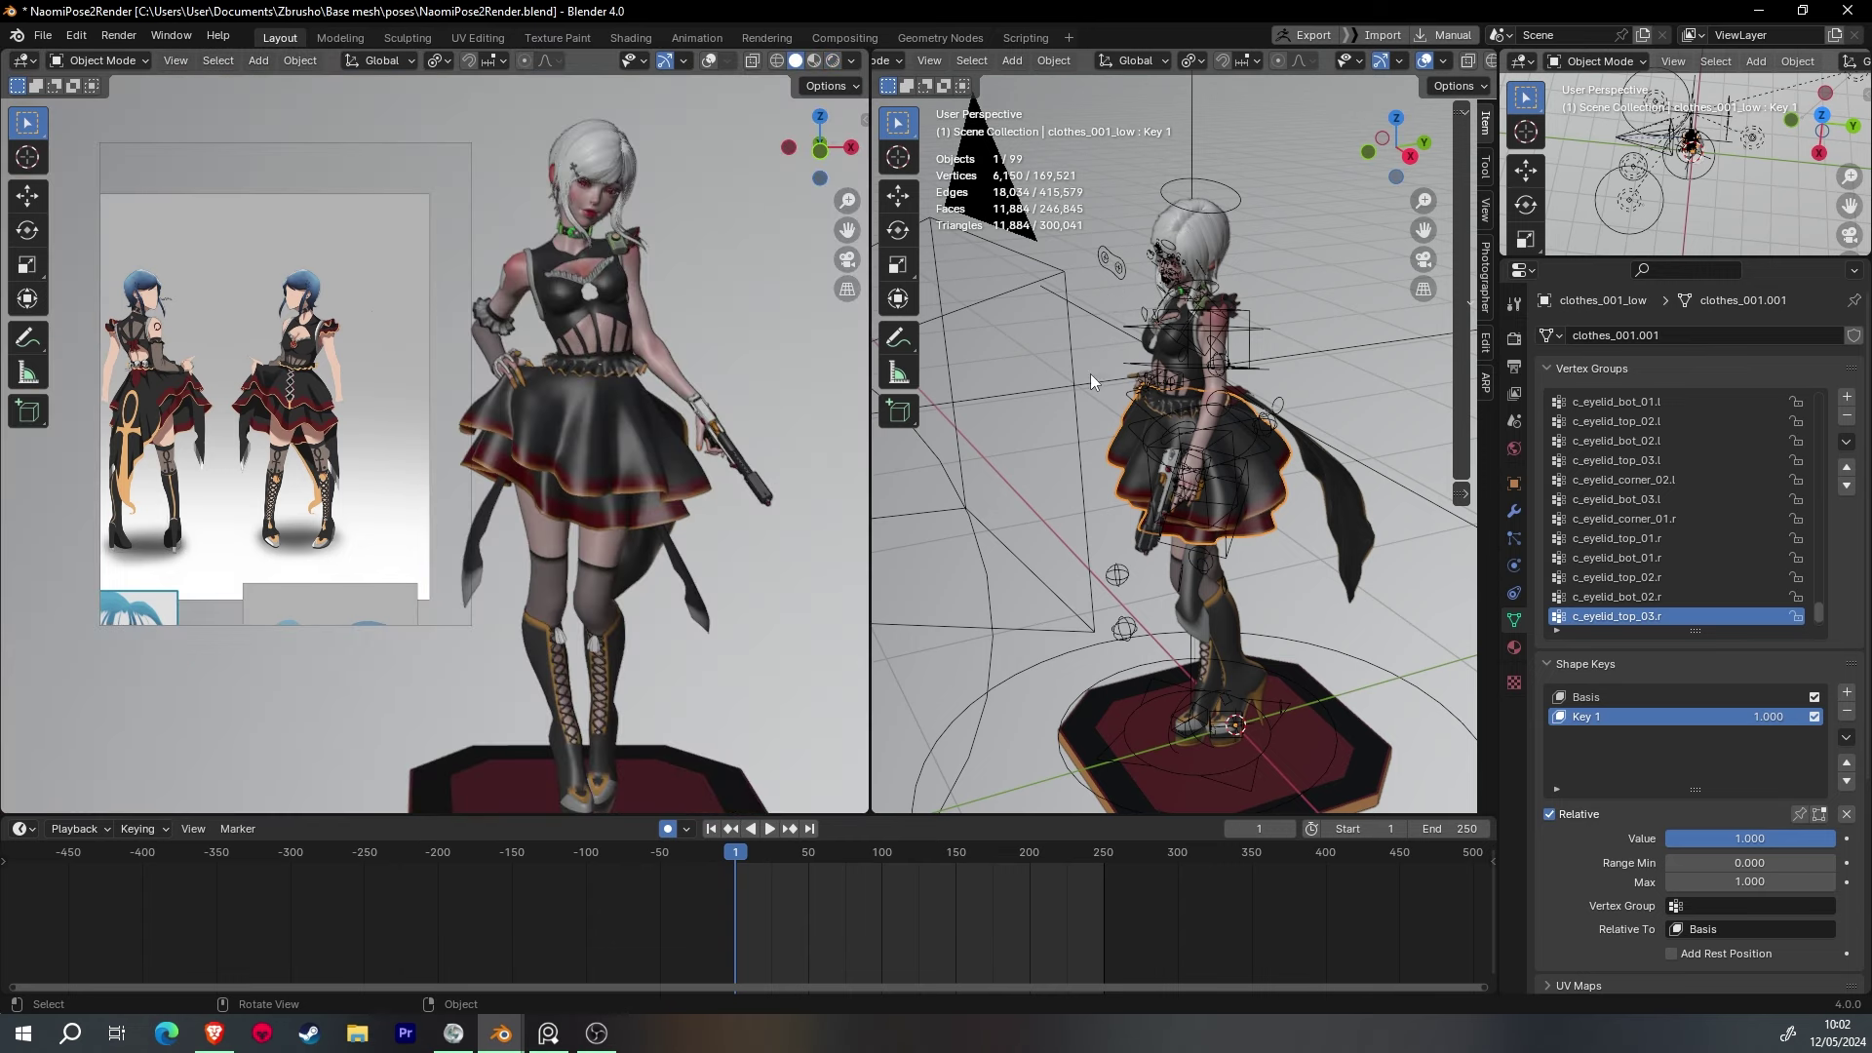
scroll(1090, 373, up, 5)
- Move skirt vertices about -0.0063 m on X with proportional size 0.198
key(Tab)
click(1026, 605)
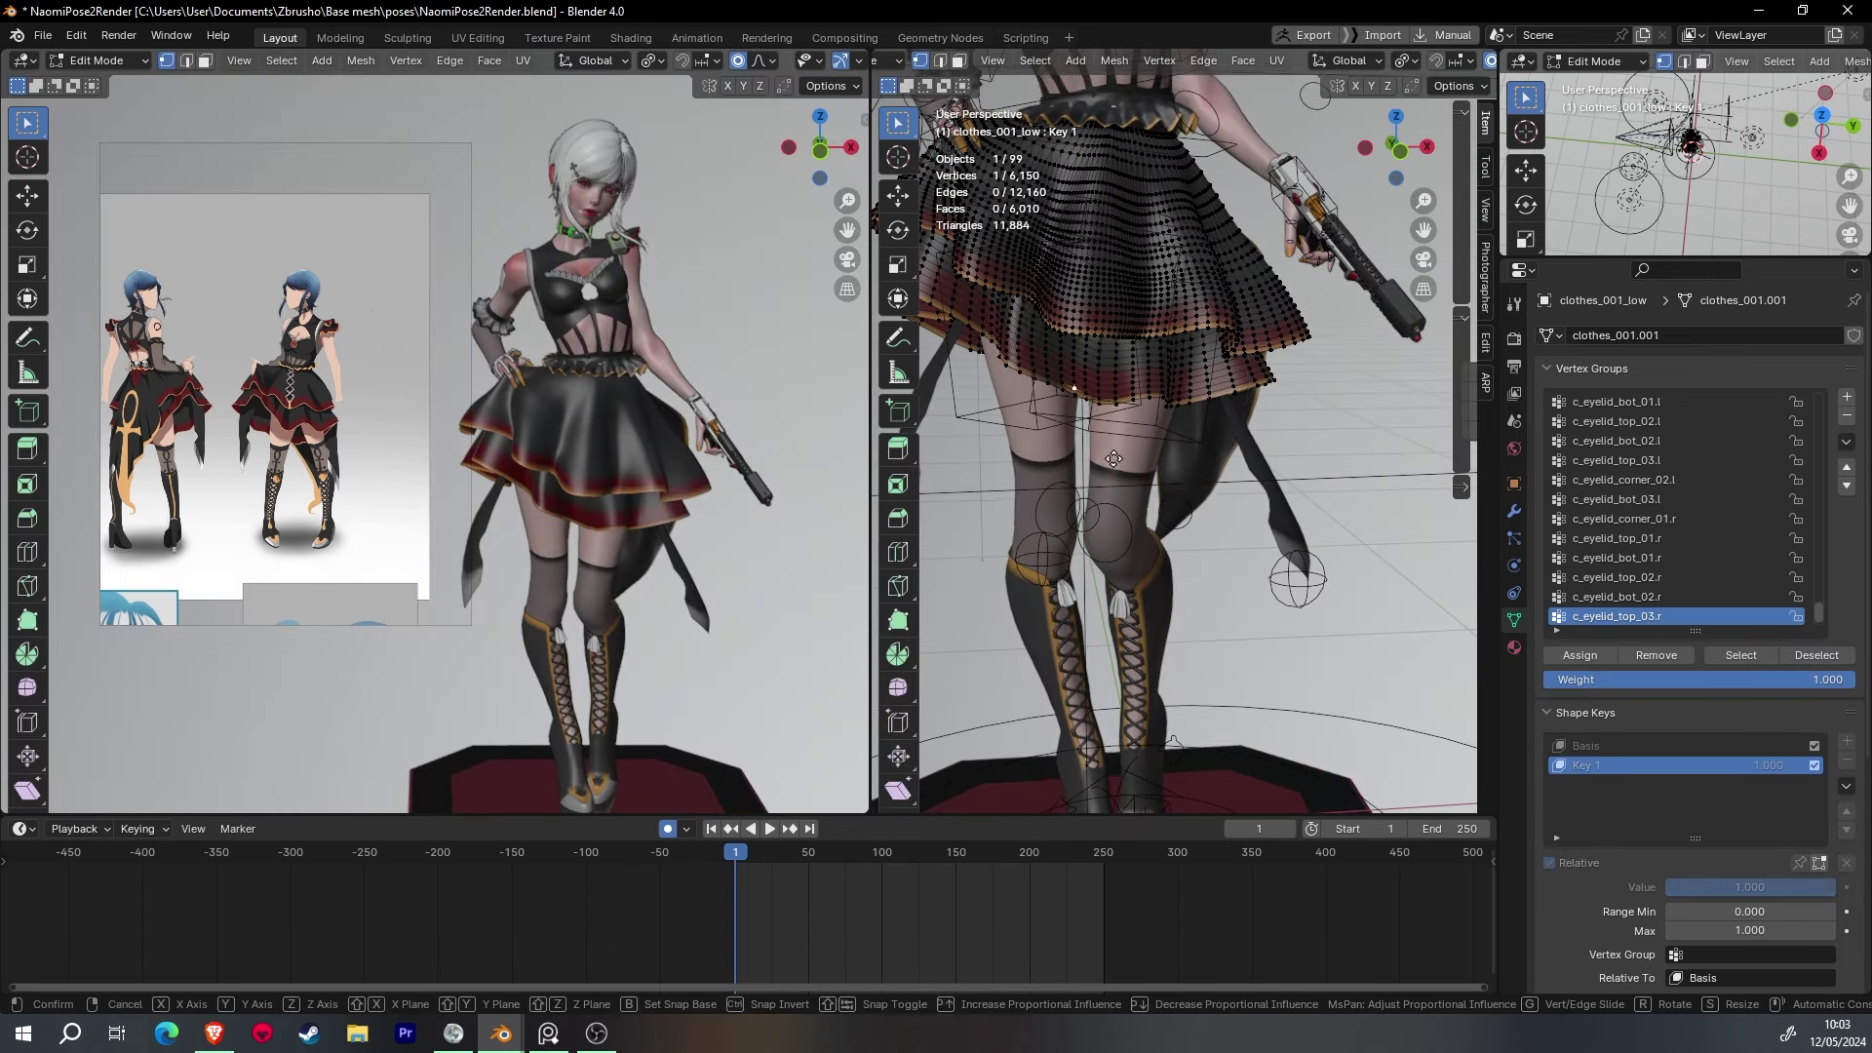
shift+middle_drag(1027, 605, 1207, 371)
shift+middle_drag(1305, 434, 1274, 461)
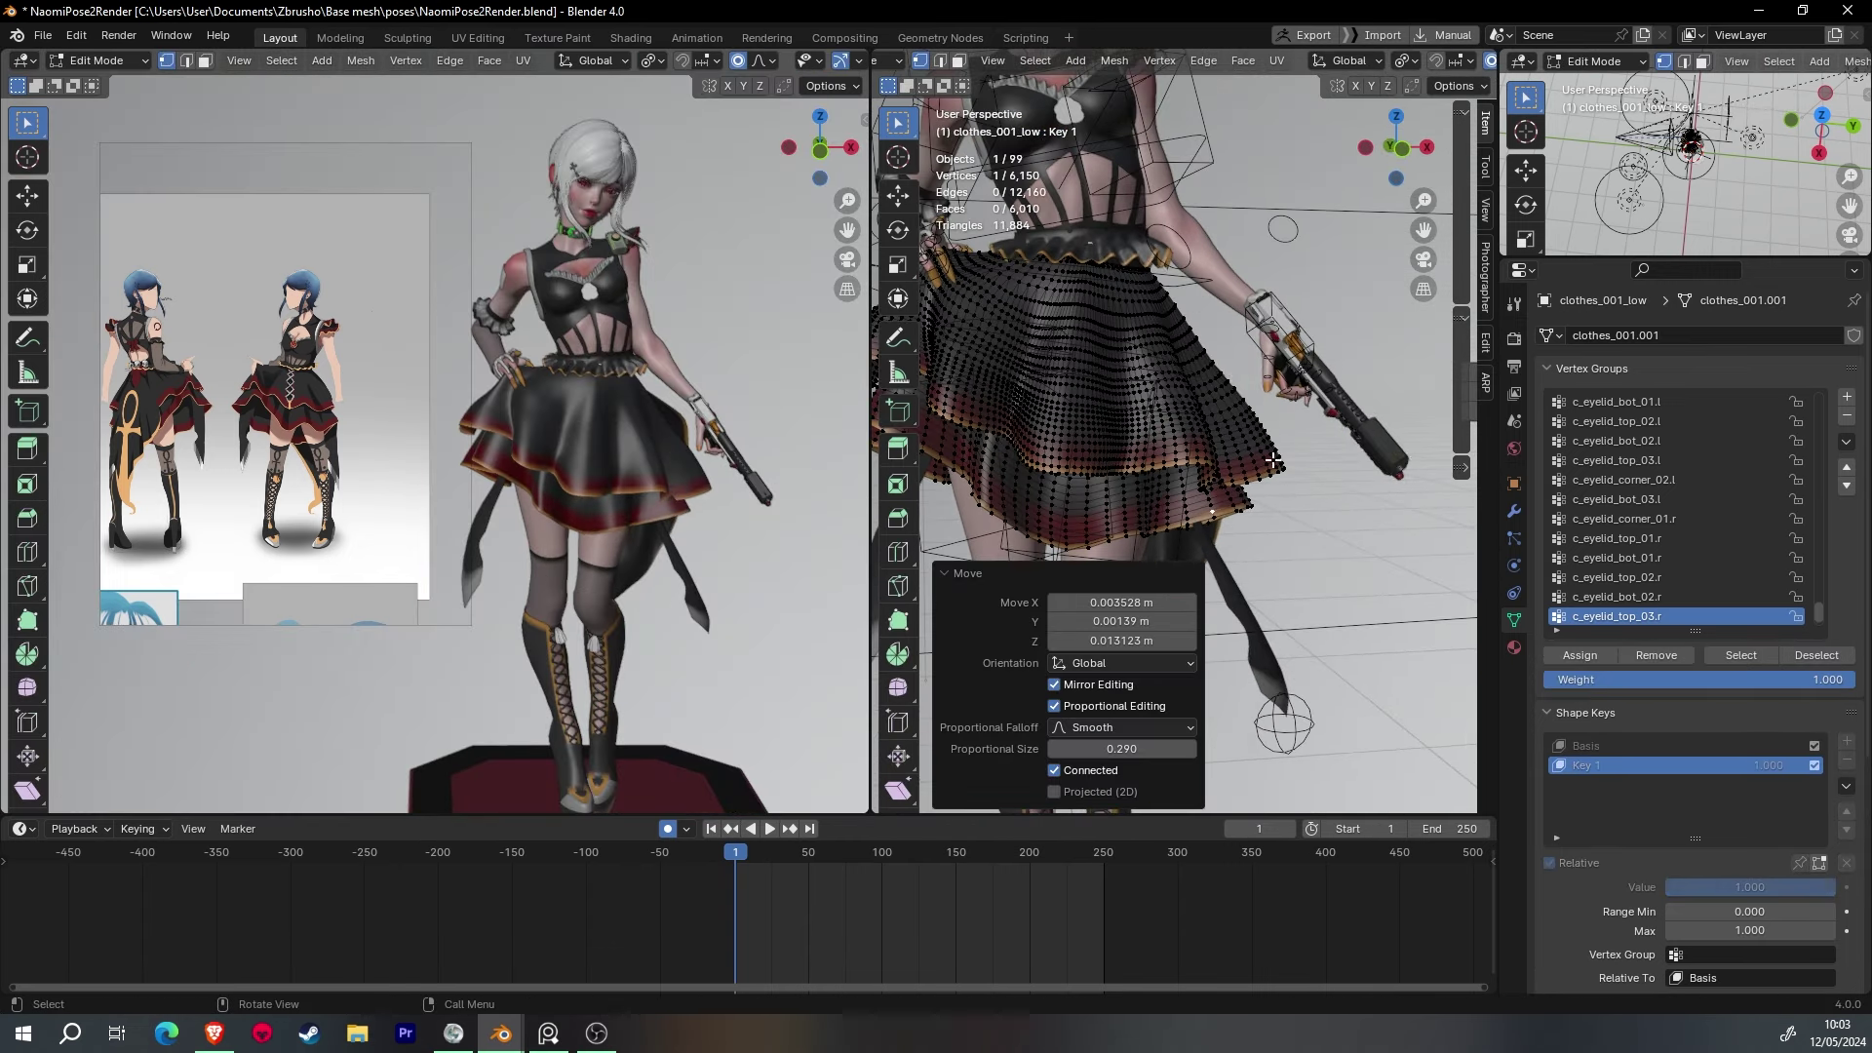
click(1218, 353)
mouse_move(1219, 353)
middle_down()
mouse_move(1150, 403)
mouse_move(1324, 403)
middle_up()
scroll(1324, 403, down, 3)
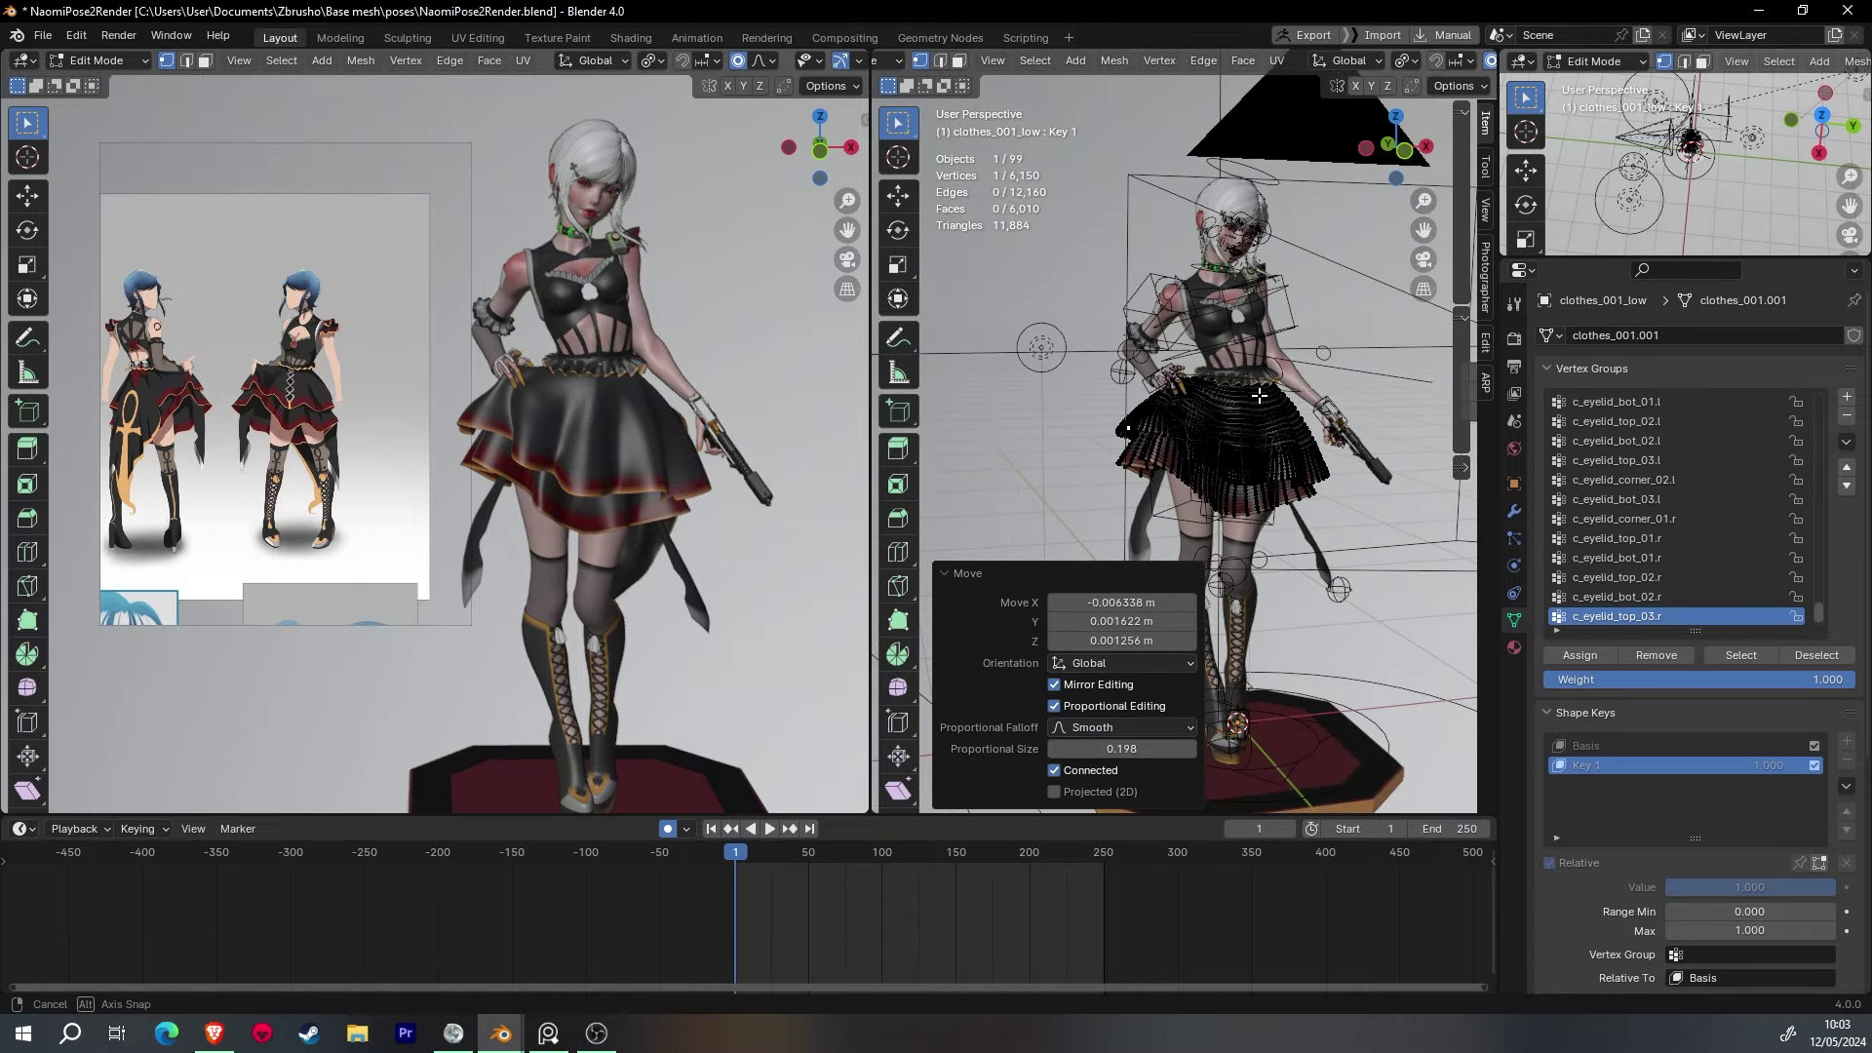
key(Tab)
- Put the rig in Pose Mode and move the c_hand_ik.l hand control
click(1279, 351)
click(968, 61)
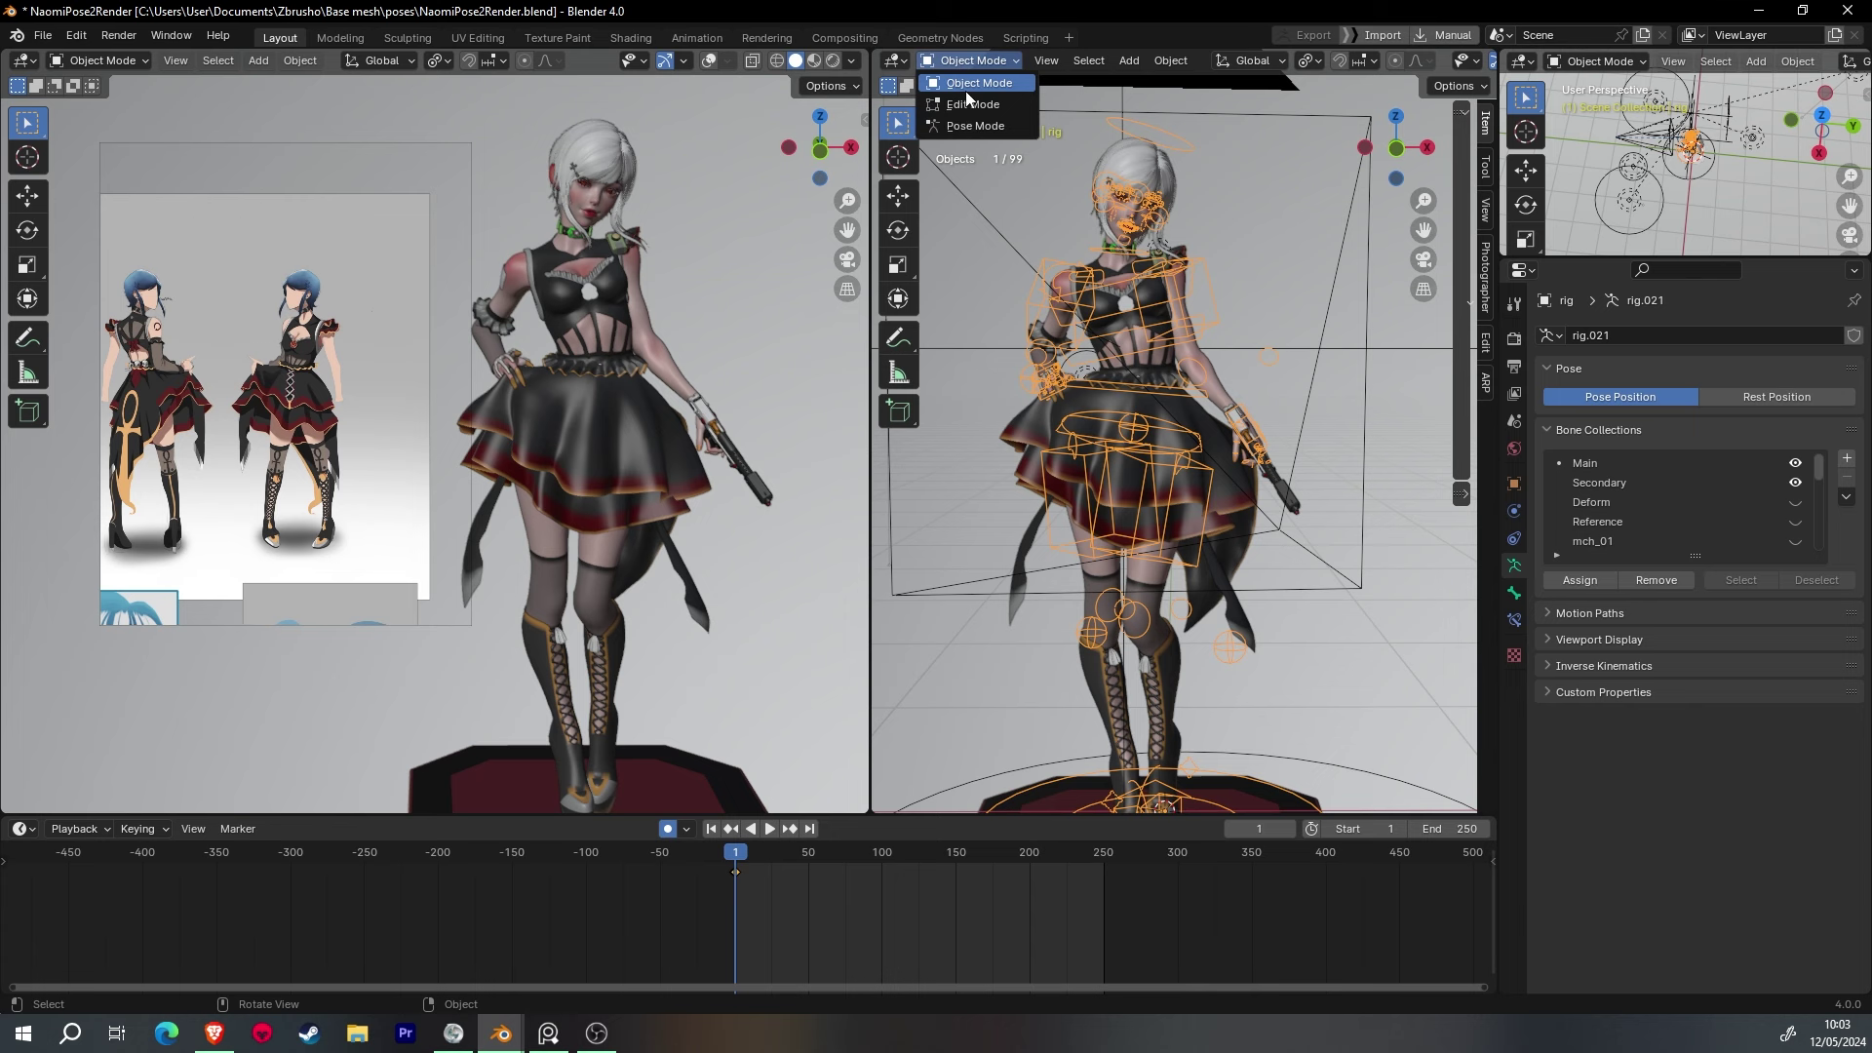
click(965, 112)
click(1258, 429)
mouse_move(1258, 429)
middle_down()
mouse_move(1170, 468)
mouse_move(1140, 514)
mouse_move(1035, 376)
middle_up()
click(1167, 467)
- Adjust the c_arms_pole.l elbow pole and rotate the left hand control
click(1246, 496)
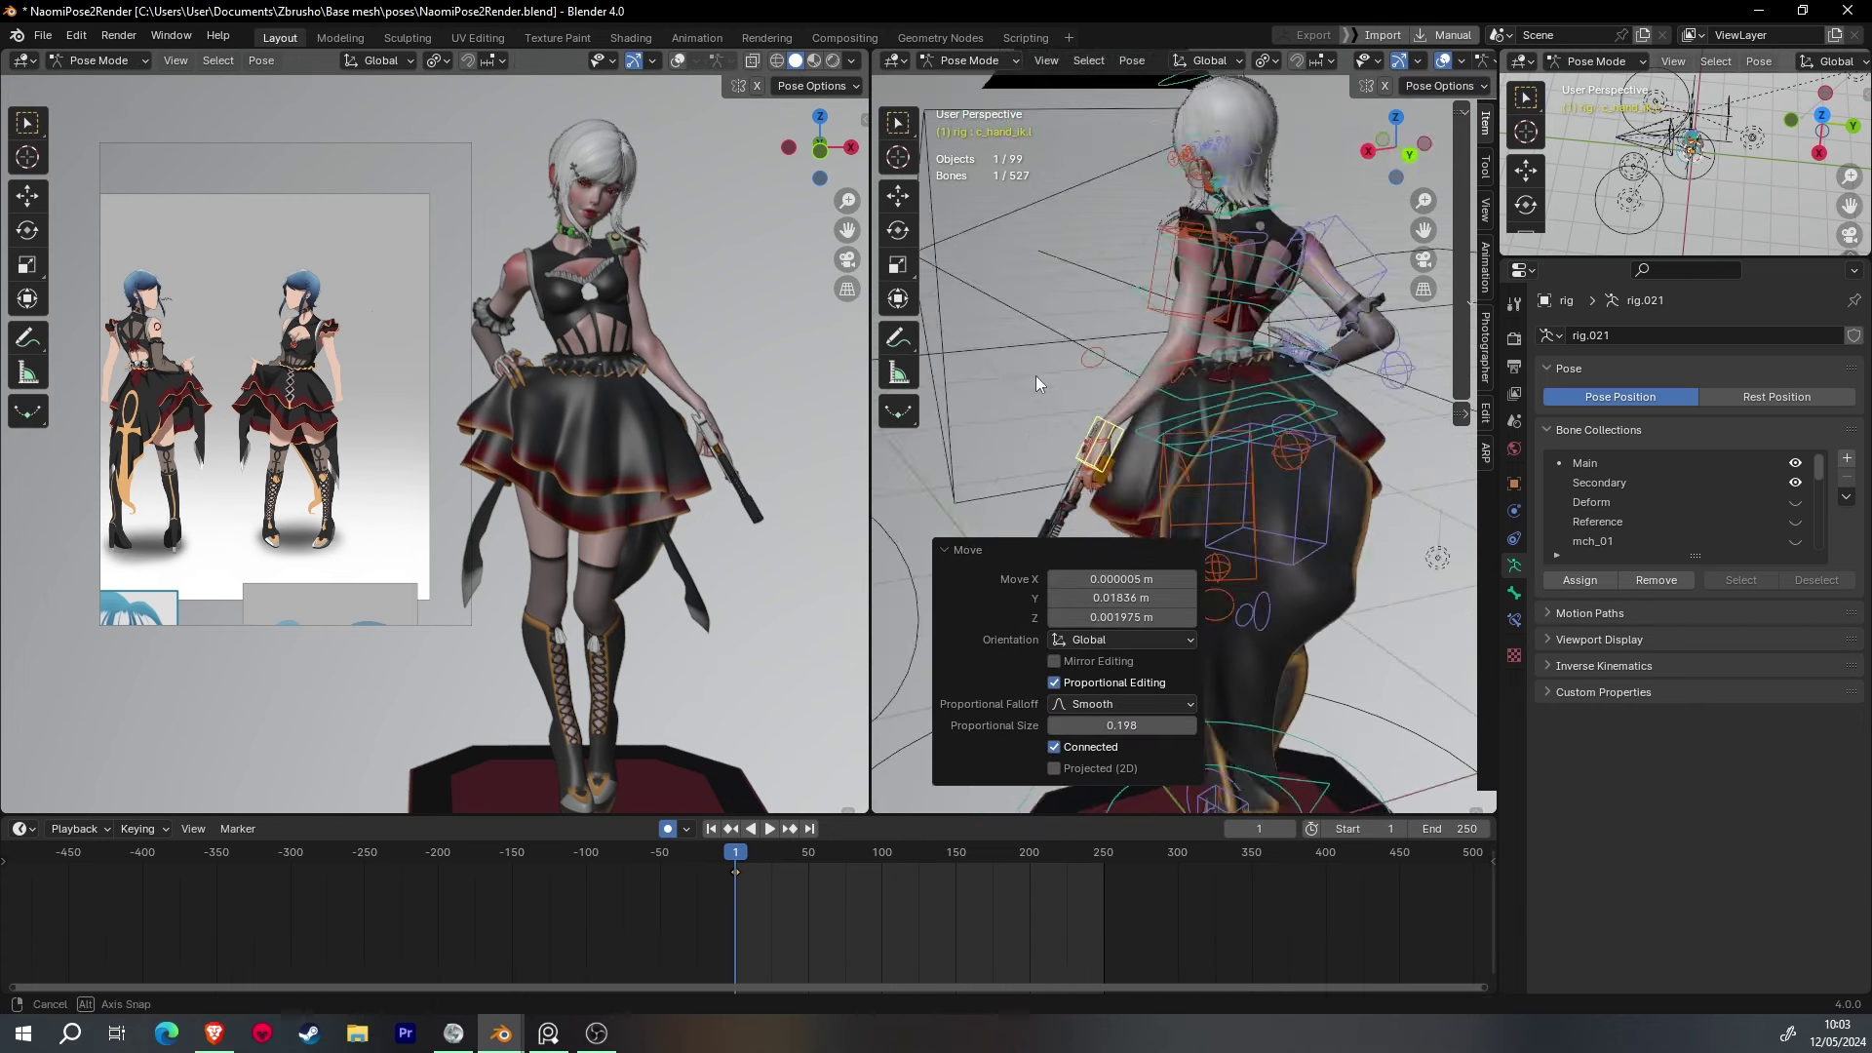
click(1202, 485)
mouse_move(1202, 486)
middle_down()
mouse_move(1385, 456)
mouse_move(1420, 499)
mouse_move(1066, 474)
mouse_move(1227, 291)
mouse_move(1176, 495)
mouse_move(1362, 497)
mouse_move(1133, 419)
mouse_move(1278, 643)
mouse_move(991, 162)
middle_up()
click(1313, 414)
click(1414, 449)
click(1365, 463)
click(1334, 457)
- Move the hand control about -0.038 m on Y and rotate it into place
click(1170, 450)
key(g)
click(1166, 461)
click(1280, 631)
- Leave Pose Mode, select the pistol and shift it about -0.016 m along Z
key(ctrl+Tab)
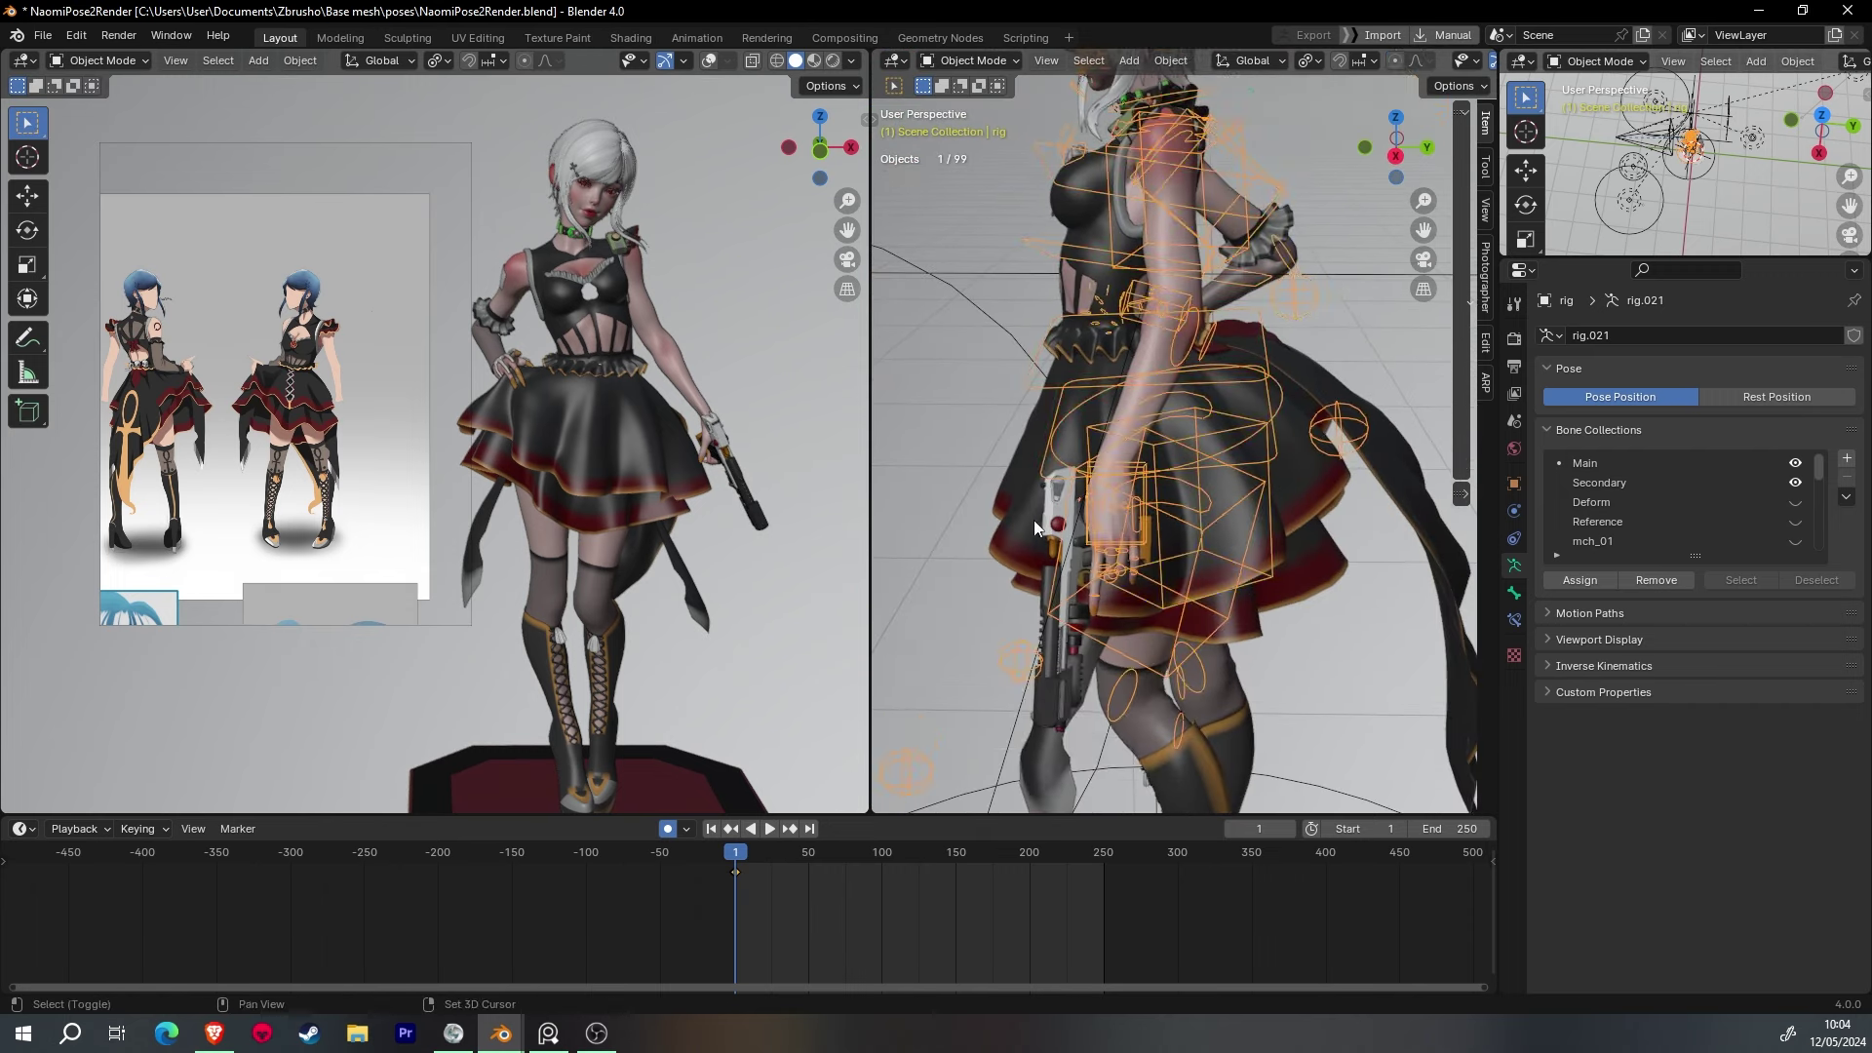
mouse_move(1033, 519)
middle_down()
mouse_move(1168, 395)
mouse_move(1160, 332)
mouse_move(1271, 397)
mouse_move(1080, 308)
mouse_move(1401, 310)
mouse_move(1322, 507)
mouse_move(1168, 371)
mouse_move(1131, 430)
middle_up()
click(1168, 395)
key(g)
key(g)
- Slide the pistol parts along their local X, moving Cube.010 0.013 m
key(x)
key(x)
click(1296, 494)
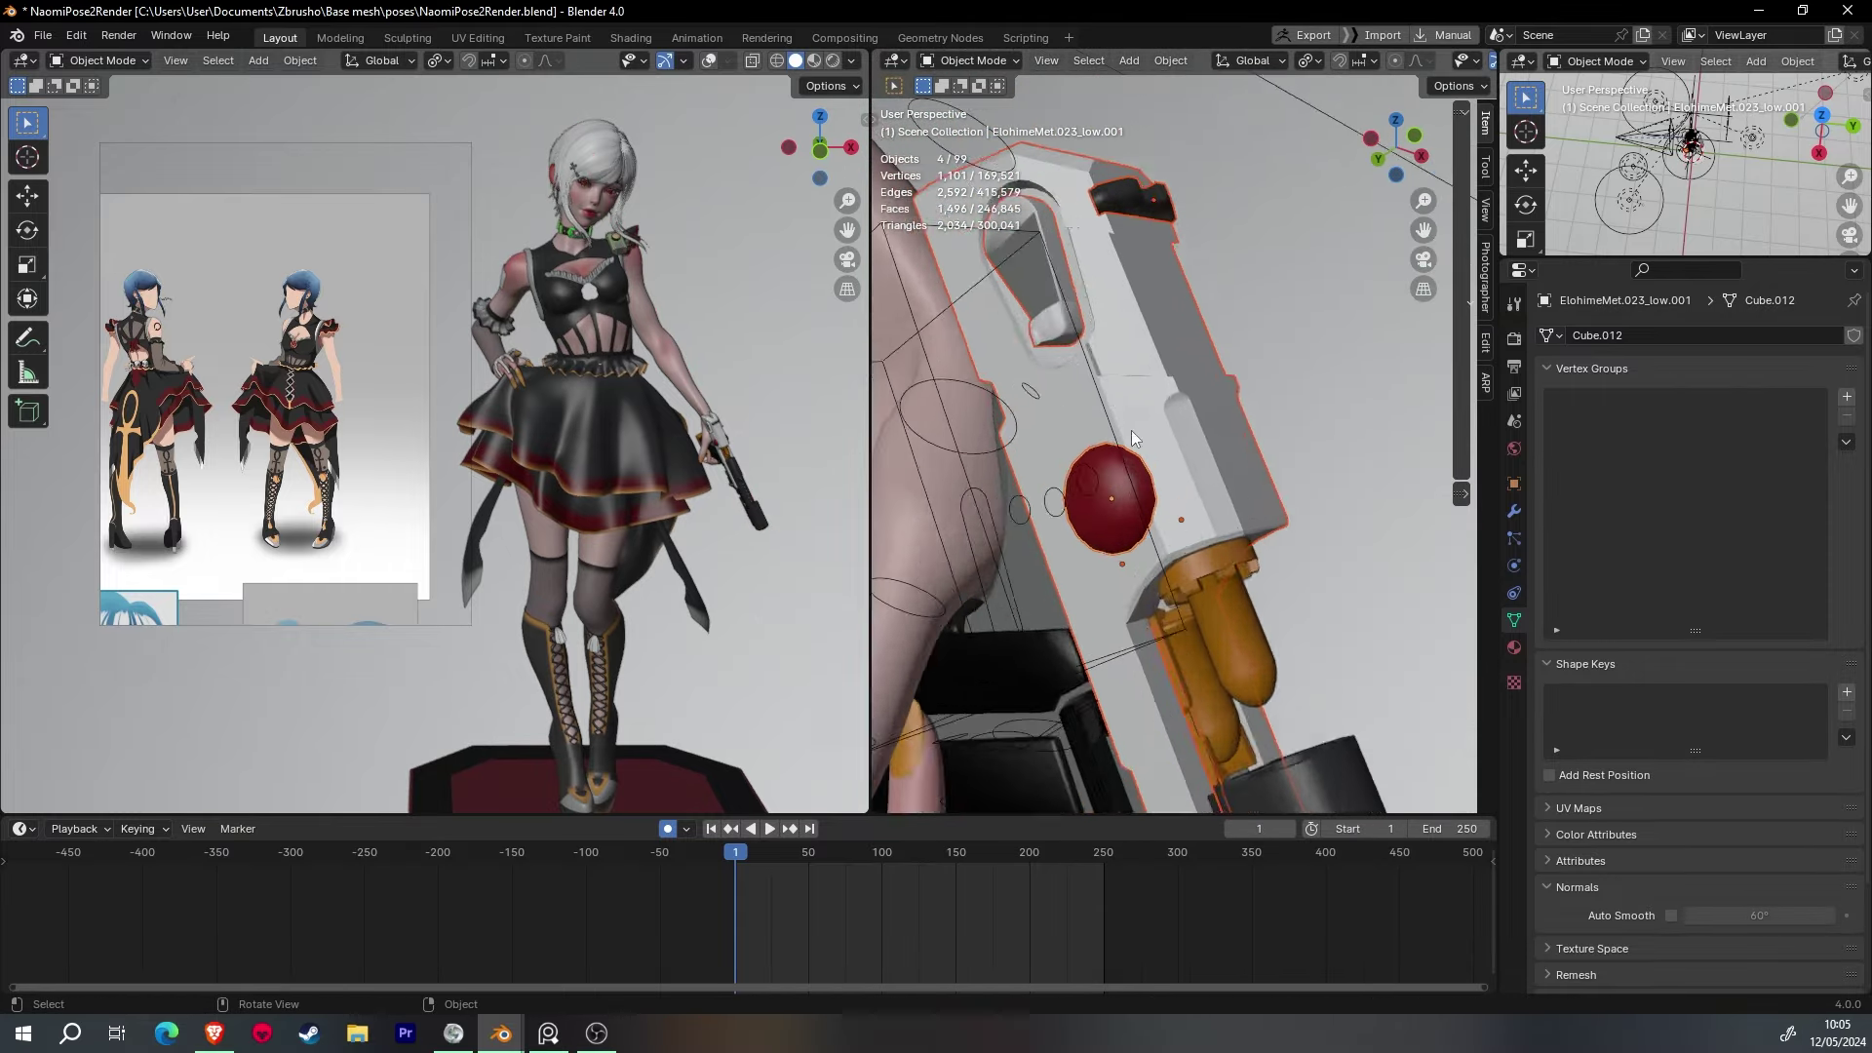
key(shift+z)
shift+middle_drag(1074, 492, 1209, 564)
shift+click(1209, 570)
key(shift+z)
key(g)
key(x)
key(x)
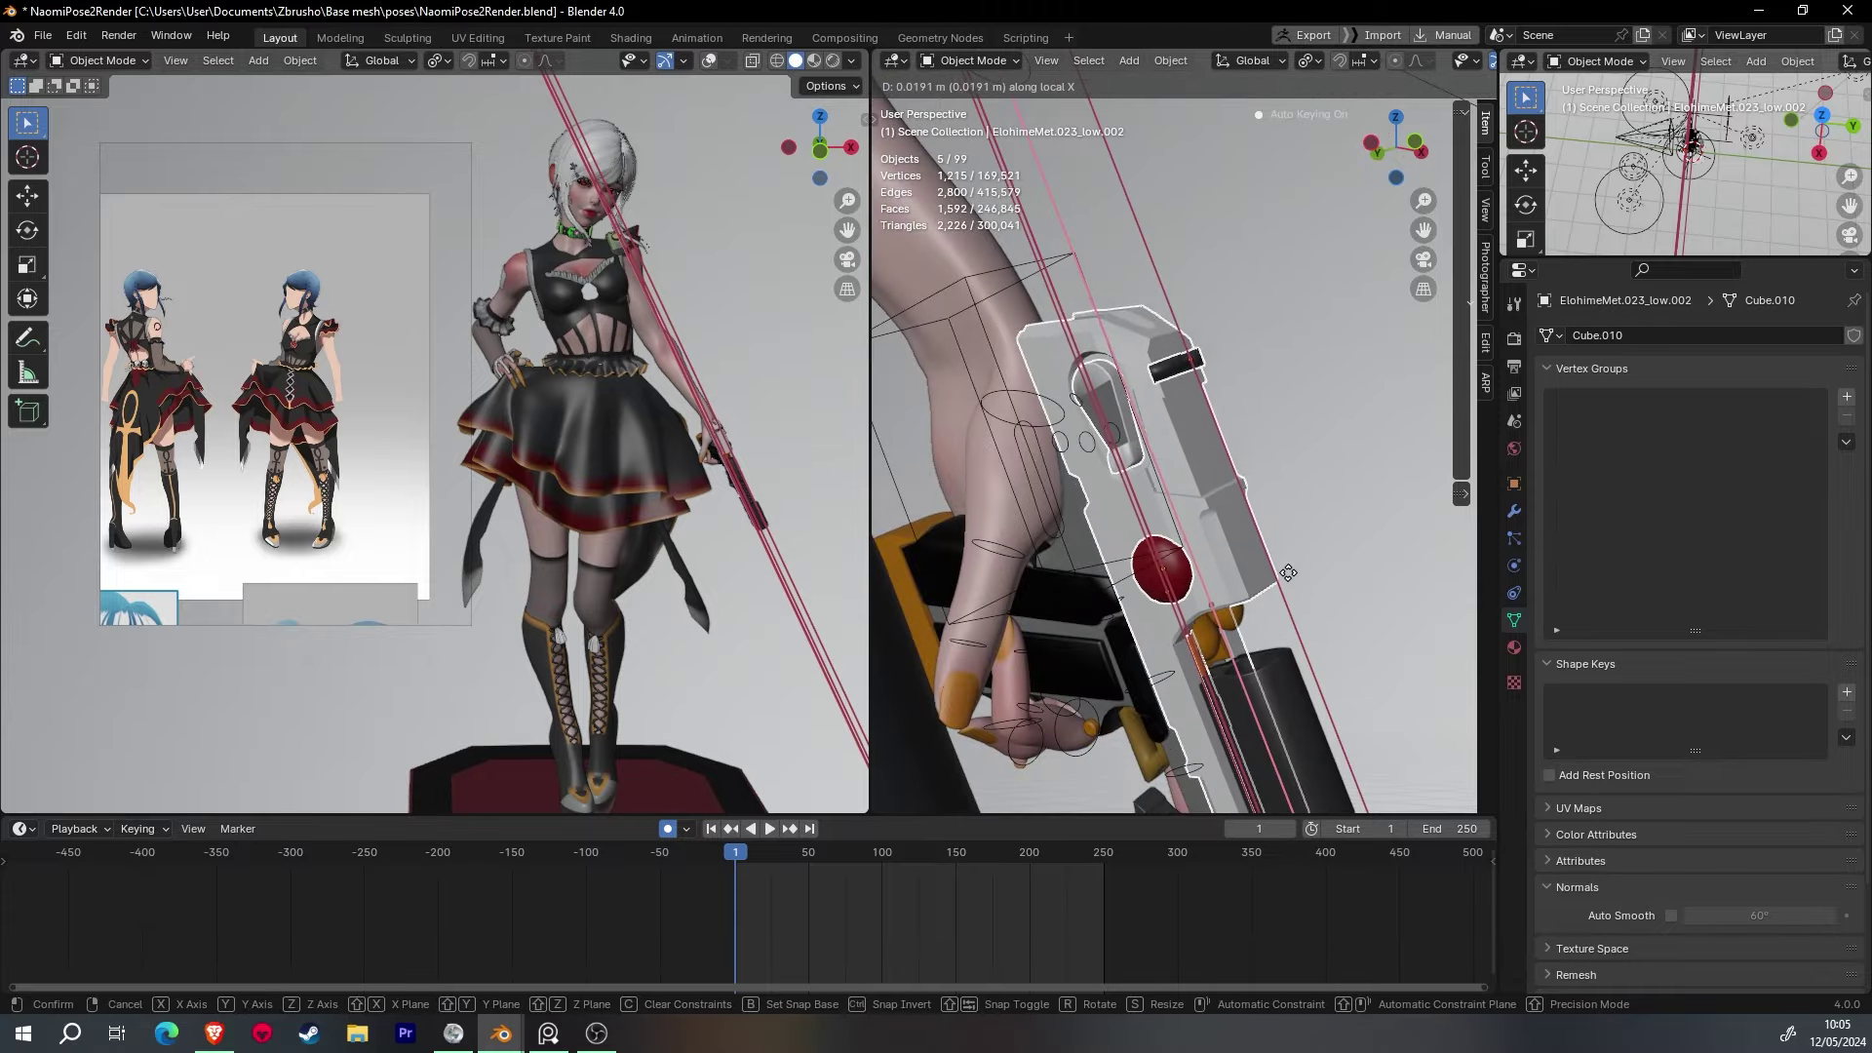
click(1346, 639)
mouse_move(1346, 639)
middle_down()
mouse_move(1244, 220)
mouse_move(1257, 468)
mouse_move(1031, 559)
mouse_move(1326, 394)
mouse_move(973, 564)
mouse_move(1294, 448)
mouse_move(1170, 488)
middle_up()
- Rotate the pistol's trigger into place in the grip
click(1122, 459)
key(g)
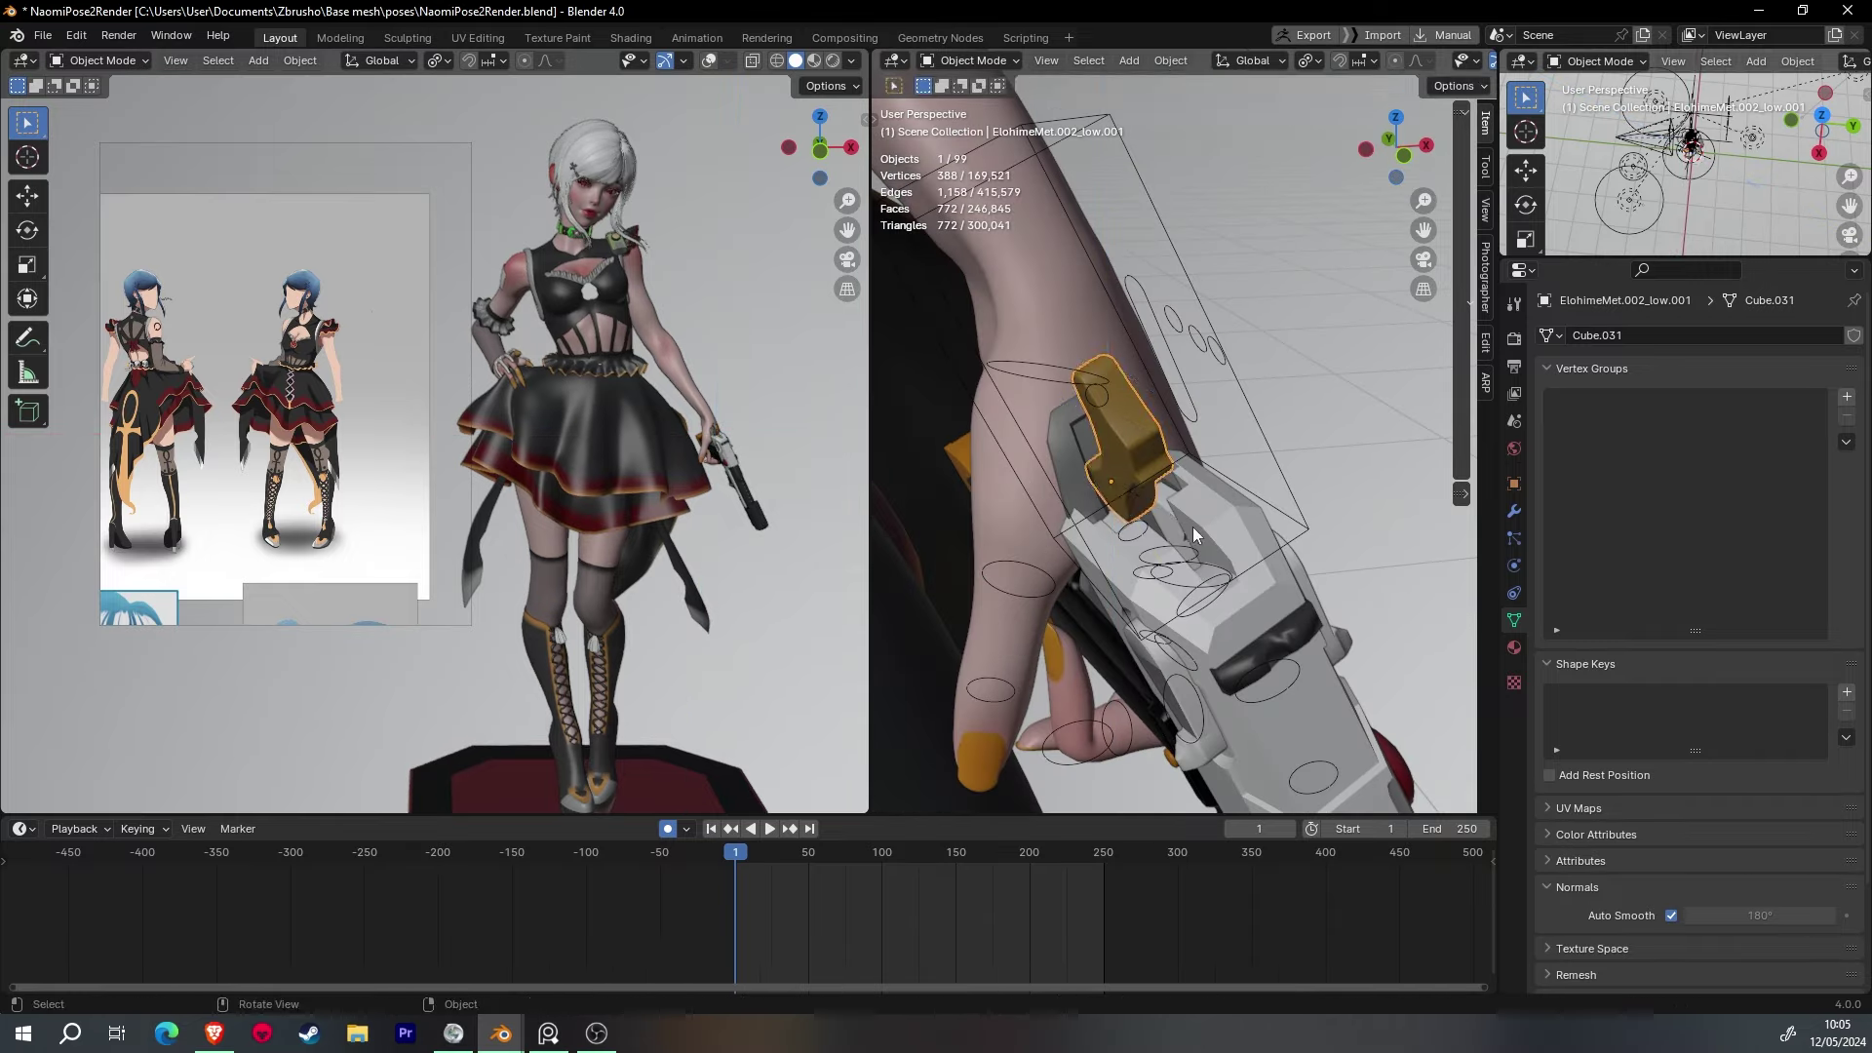
click(1238, 622)
scroll(1267, 488, down, 5)
- Select Cube.001, save the blend file and switch back to the rendered preview
click(1119, 554)
mouse_move(1341, 384)
middle_down()
mouse_move(1119, 554)
mouse_move(1170, 488)
middle_up()
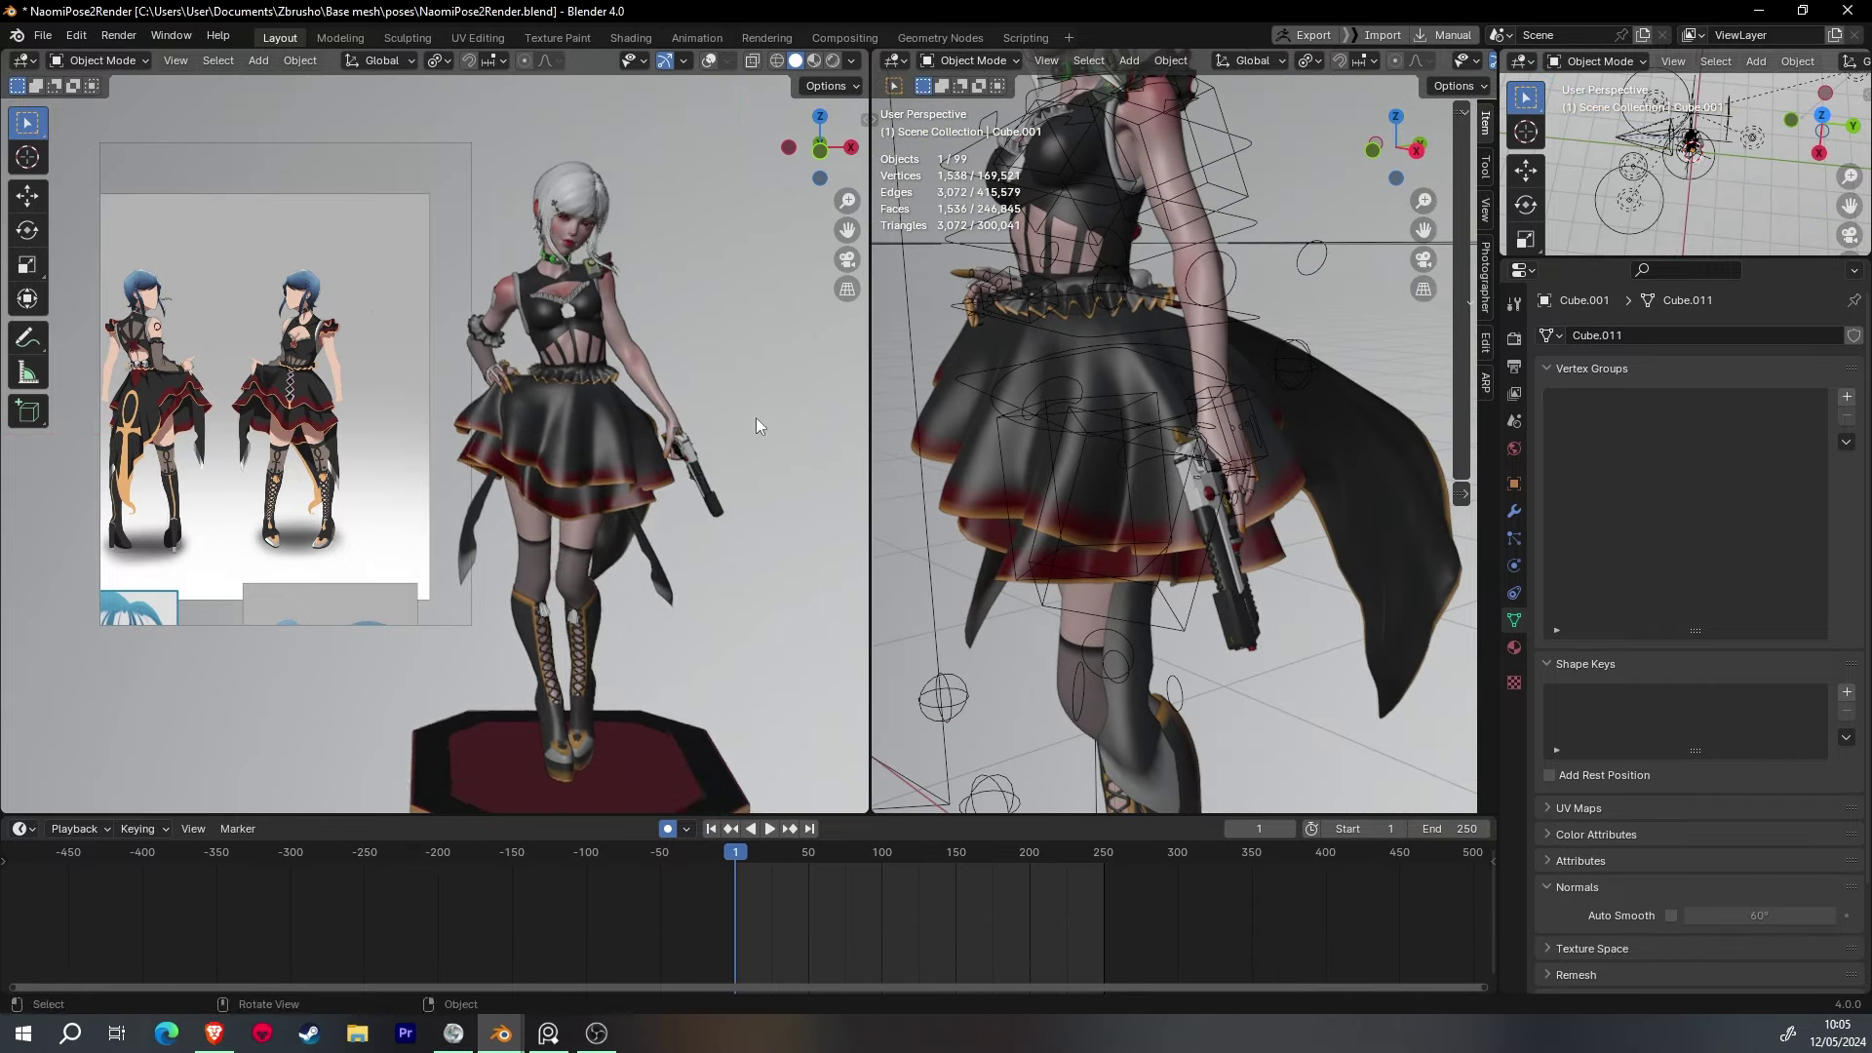
key(ctrl+s)
click(832, 61)
scroll(624, 341, up, 3)
- Maximize the rendered viewport and orbit around the lit character, including the pistol, to inspect it
middle_drag(683, 370, 727, 395)
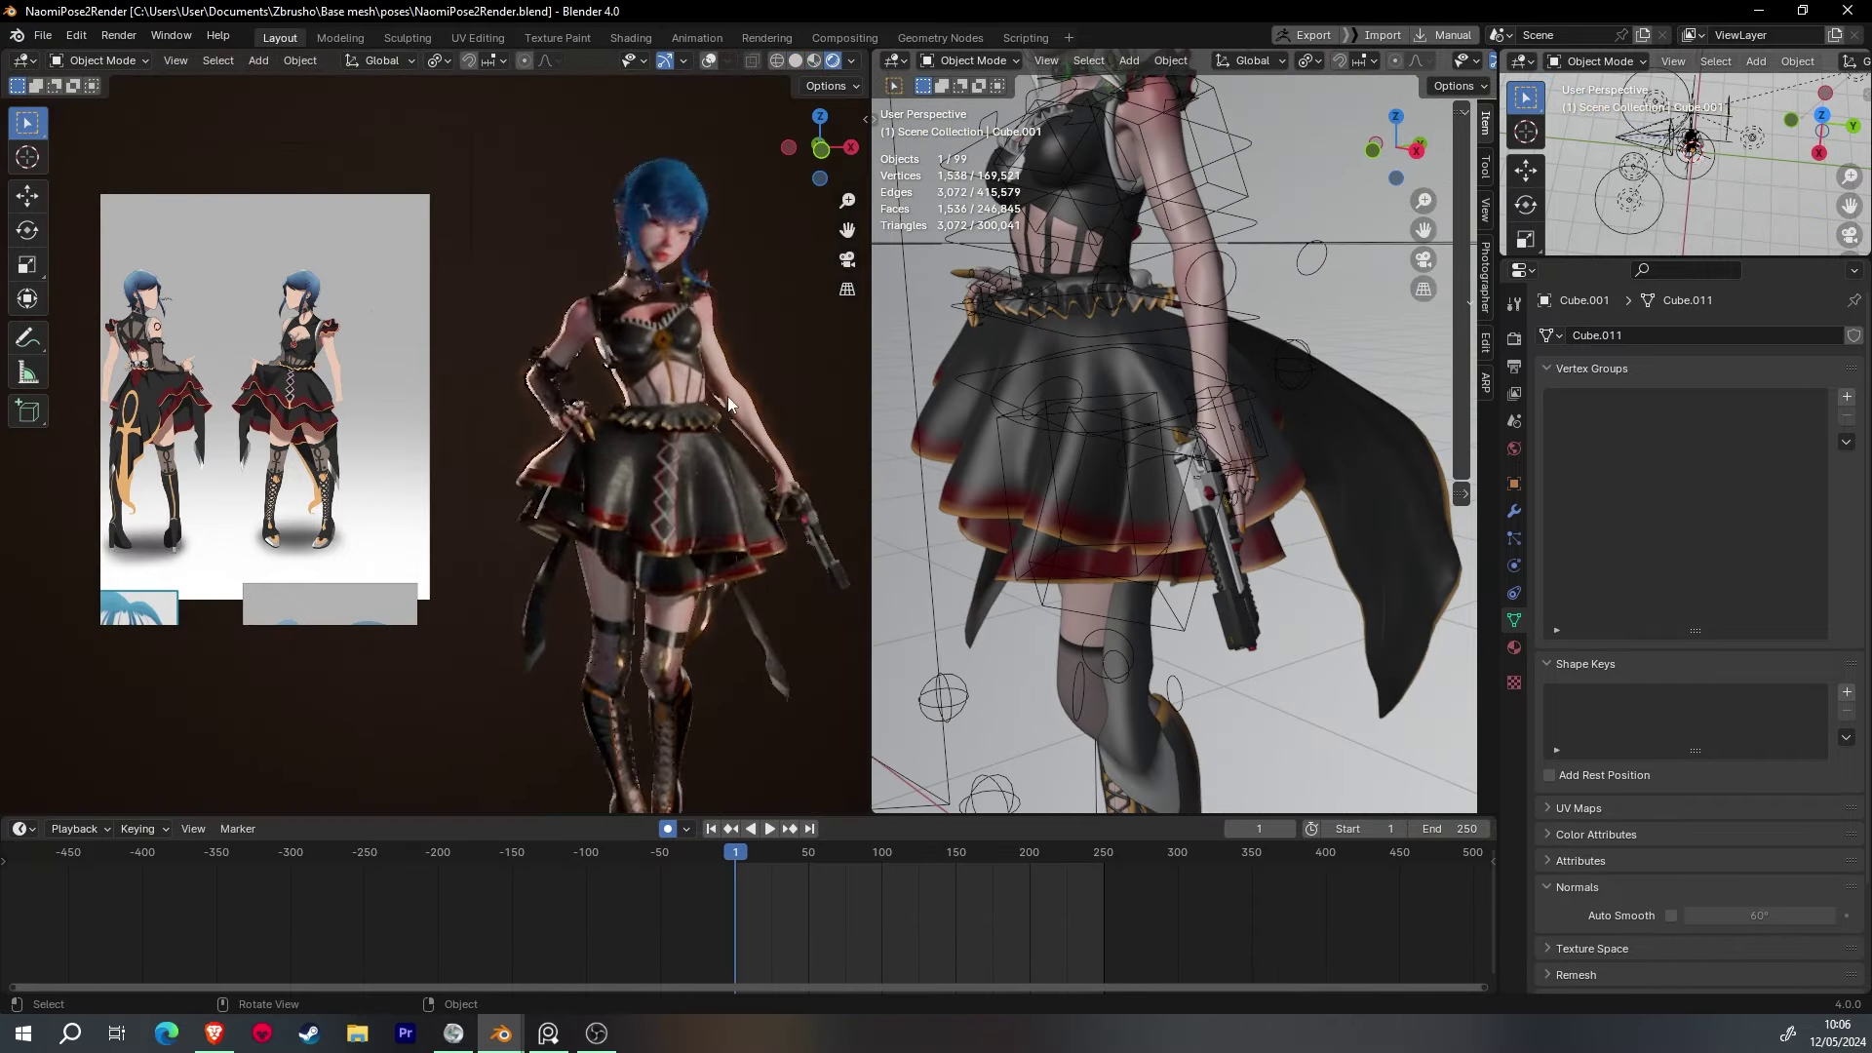
scroll(636, 338, up, 2)
key(ctrl+space)
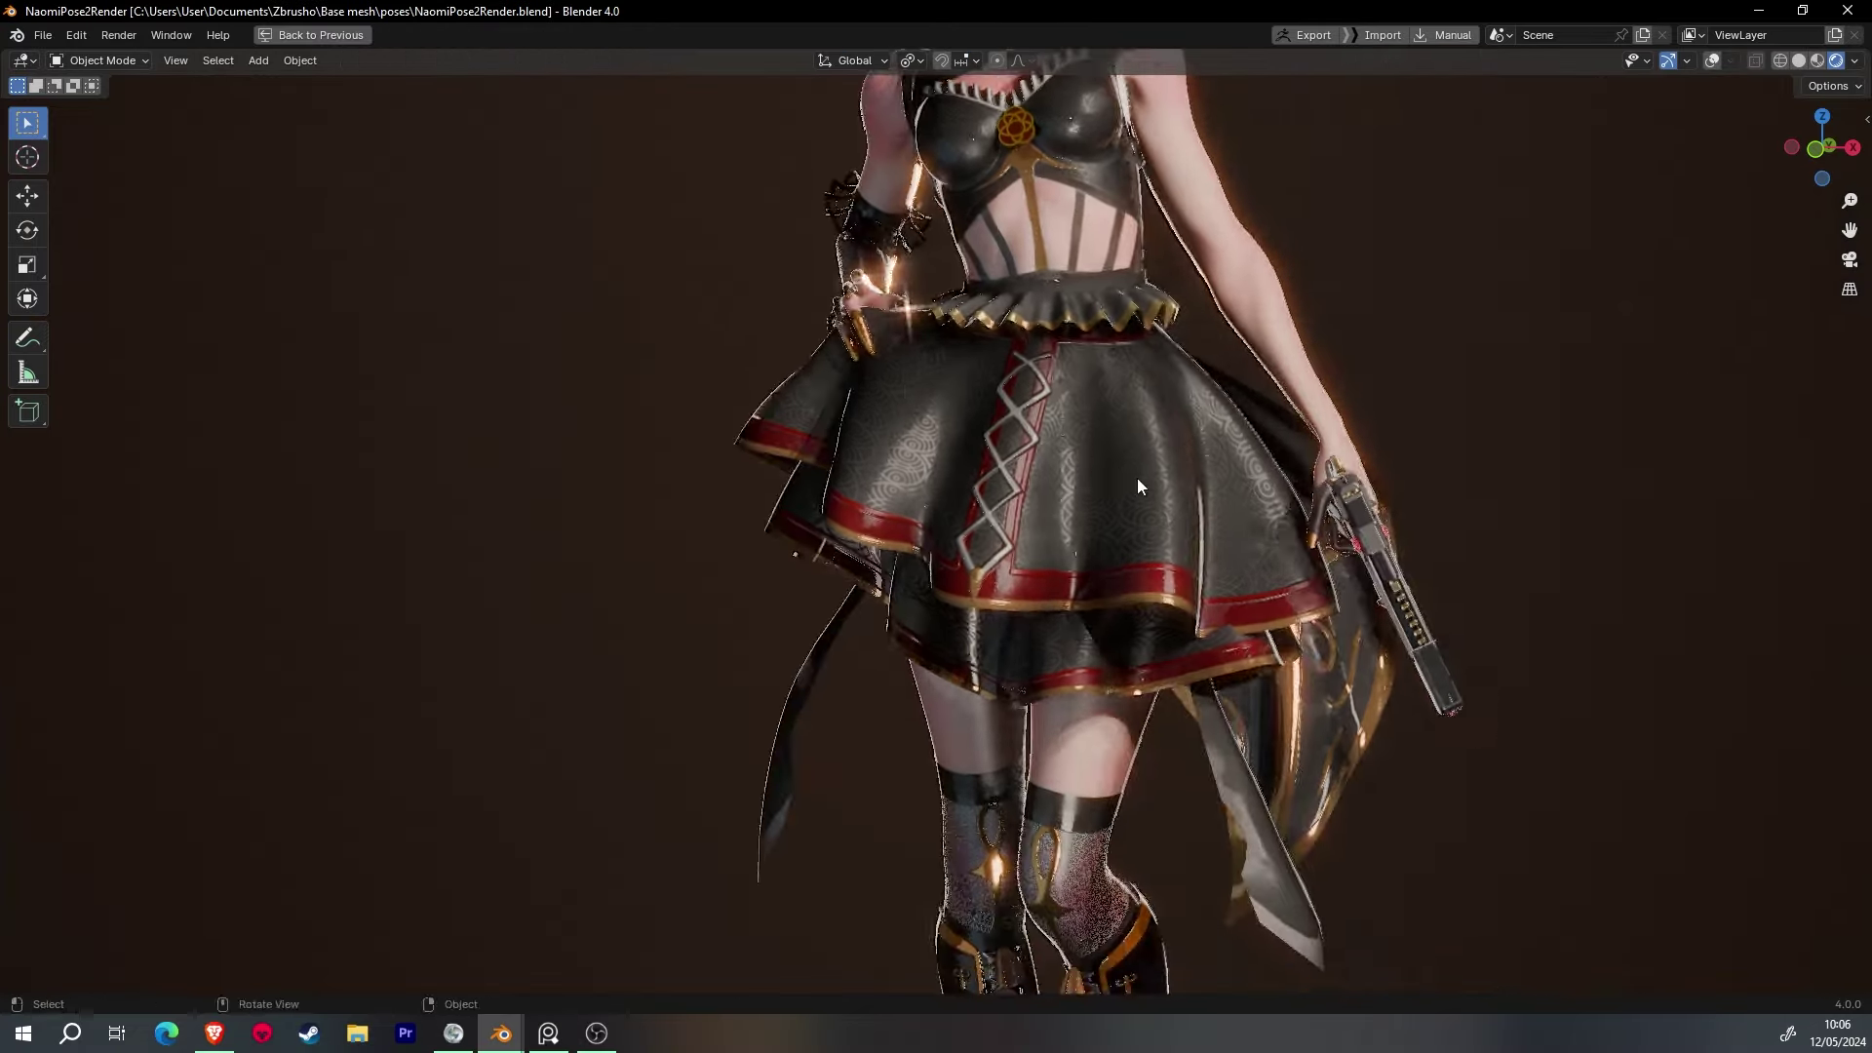
mouse_move(1137, 478)
middle_down()
mouse_move(975, 508)
mouse_move(1236, 519)
middle_up()
scroll(1016, 500, down, 5)
mouse_move(1016, 499)
middle_down()
mouse_move(1099, 510)
mouse_move(858, 511)
mouse_move(1016, 520)
mouse_move(1045, 482)
mouse_move(1055, 534)
mouse_move(1103, 499)
mouse_move(1291, 500)
mouse_move(936, 489)
middle_up()
scroll(1034, 600, up, 5)
scroll(1034, 600, down, 2)
scroll(1055, 534, down, 3)
scroll(936, 488, up, 4)
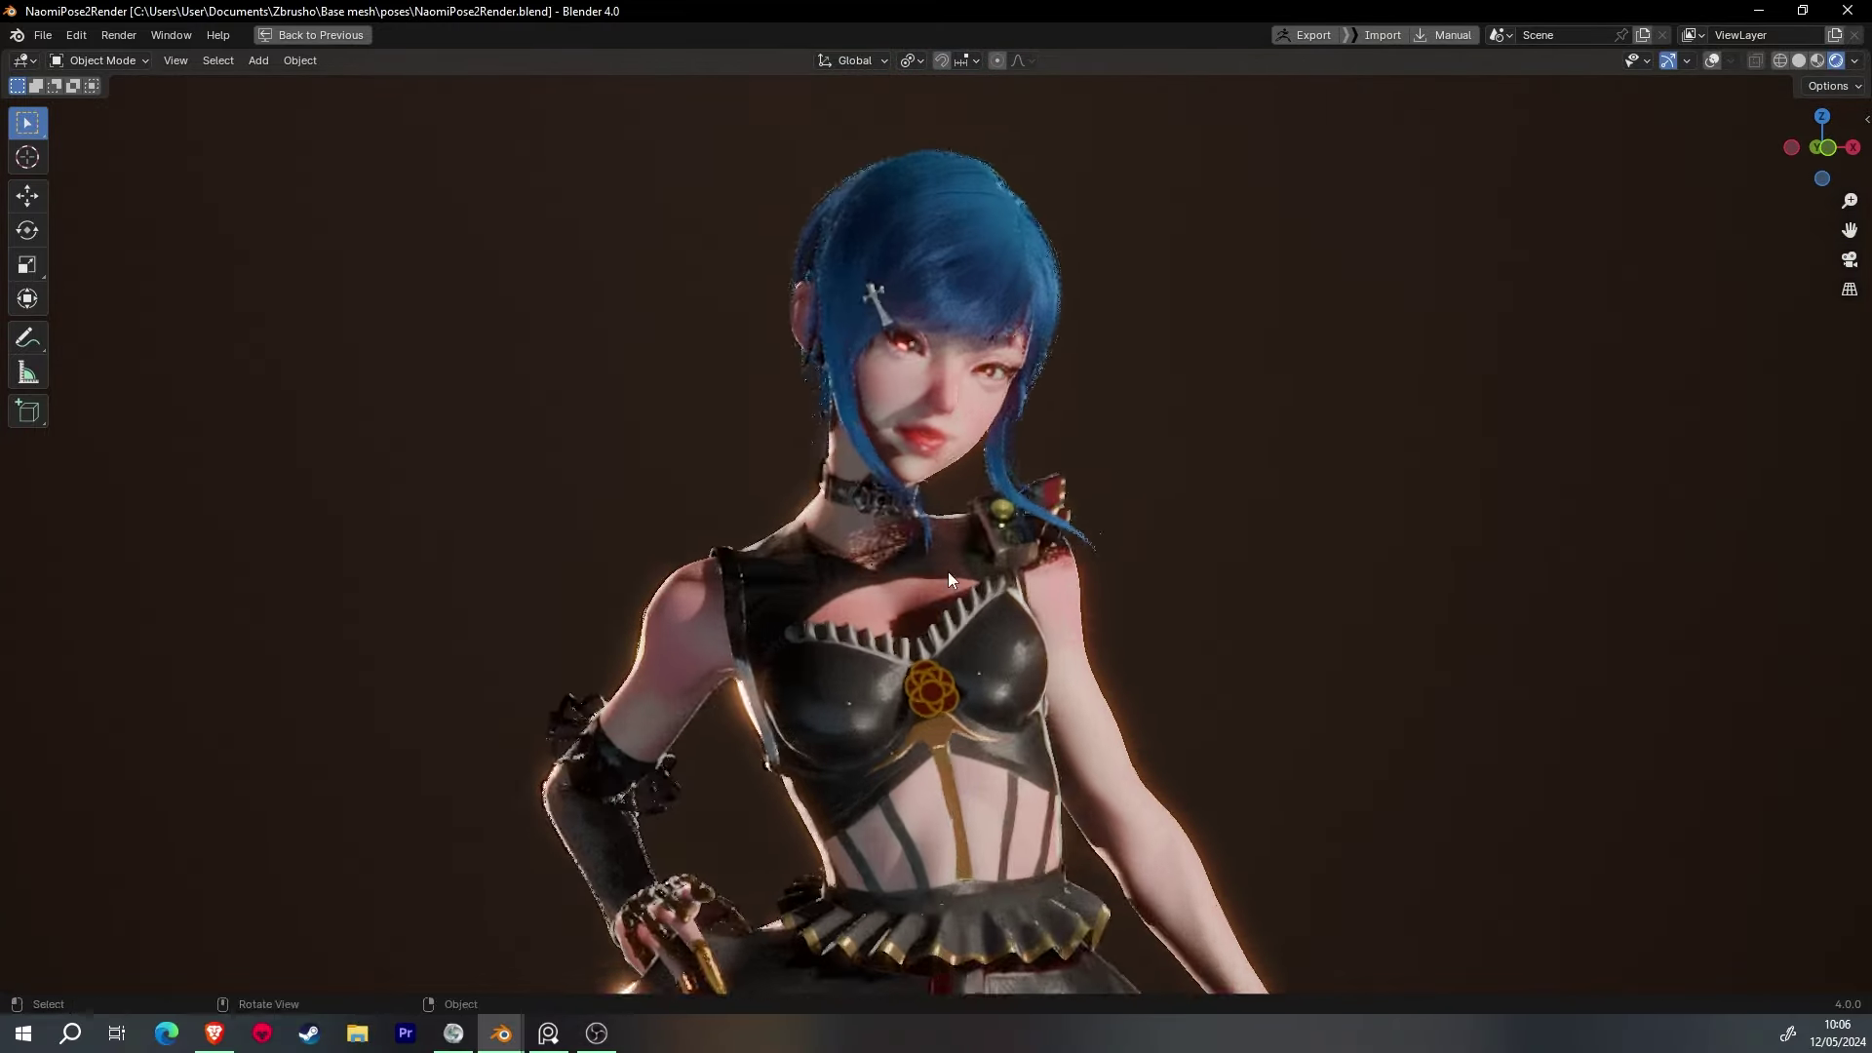
scroll(948, 571, up, 2)
middle_drag(947, 572, 863, 571)
key(ctrl+alt+space)
- Select the skirt mesh clothes_001_low and enter Edit Mode on shape key Key 1
middle_drag(1072, 468, 1215, 425)
scroll(1109, 419, up, 3)
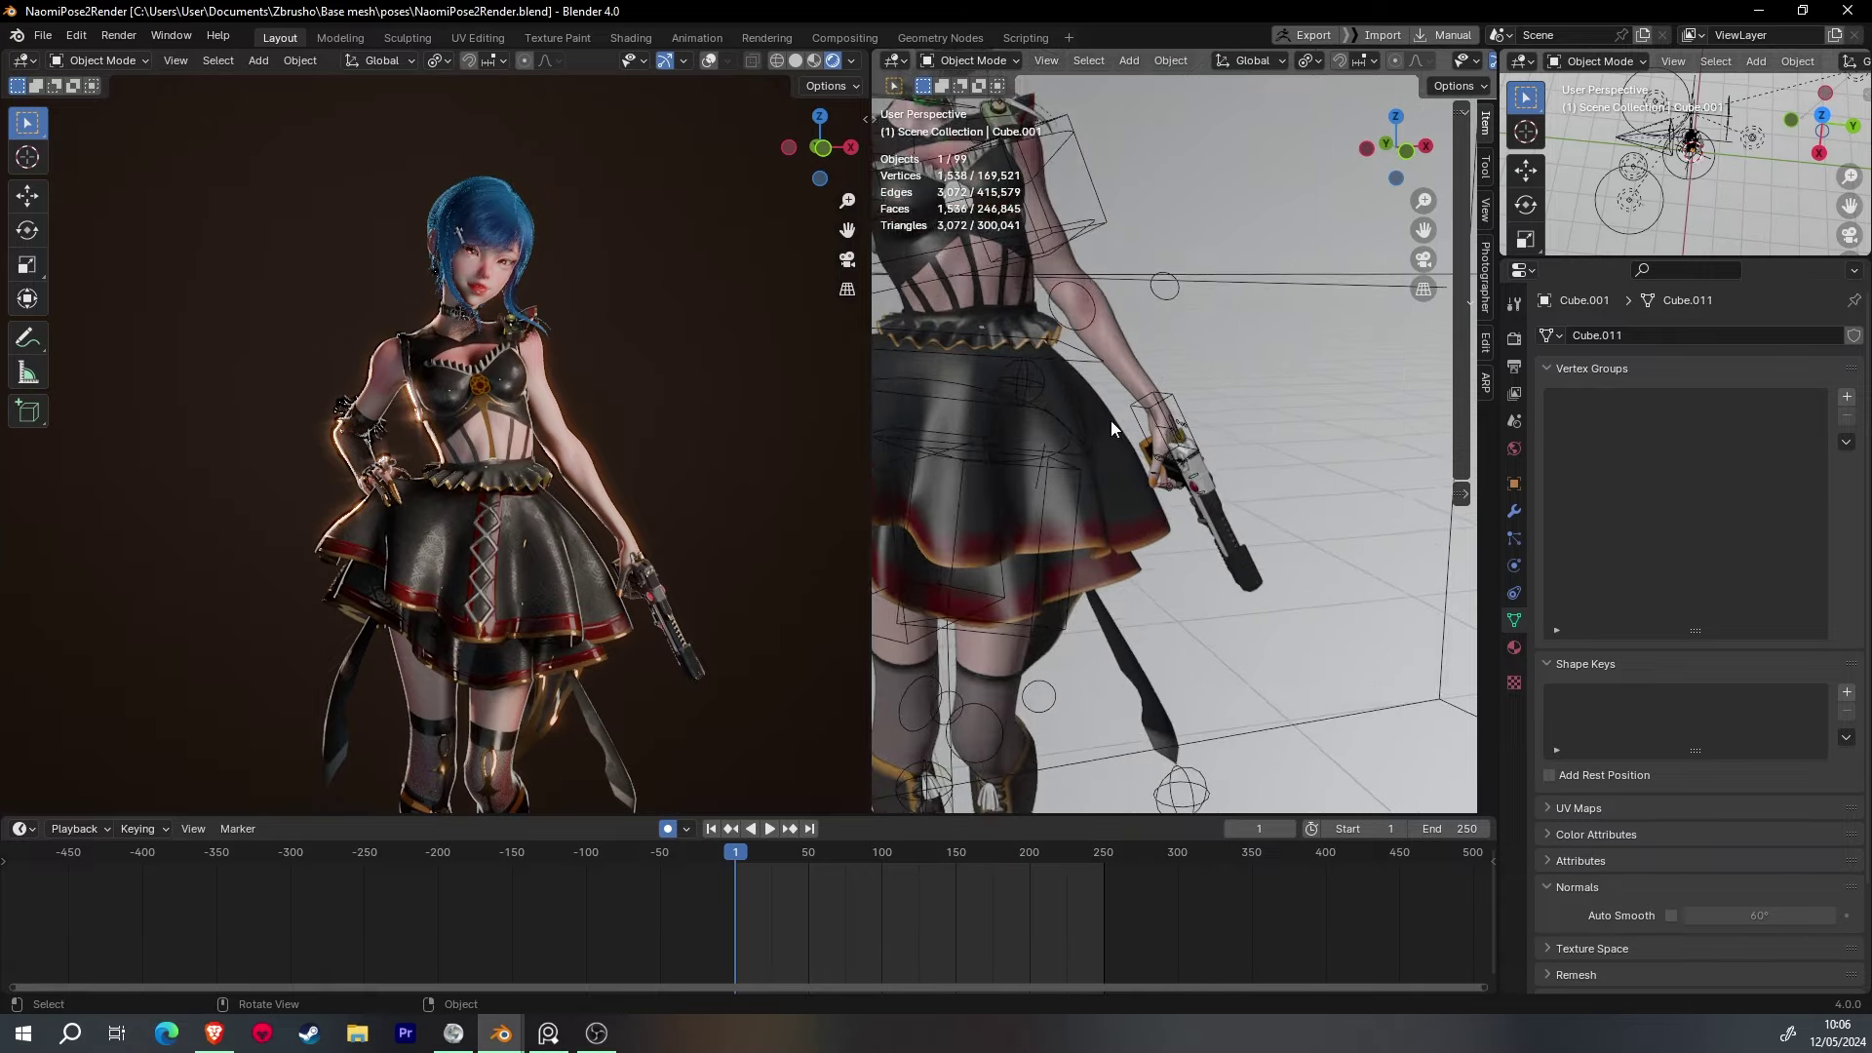
scroll(1117, 460, up, 2)
click(1117, 460)
key(Tab)
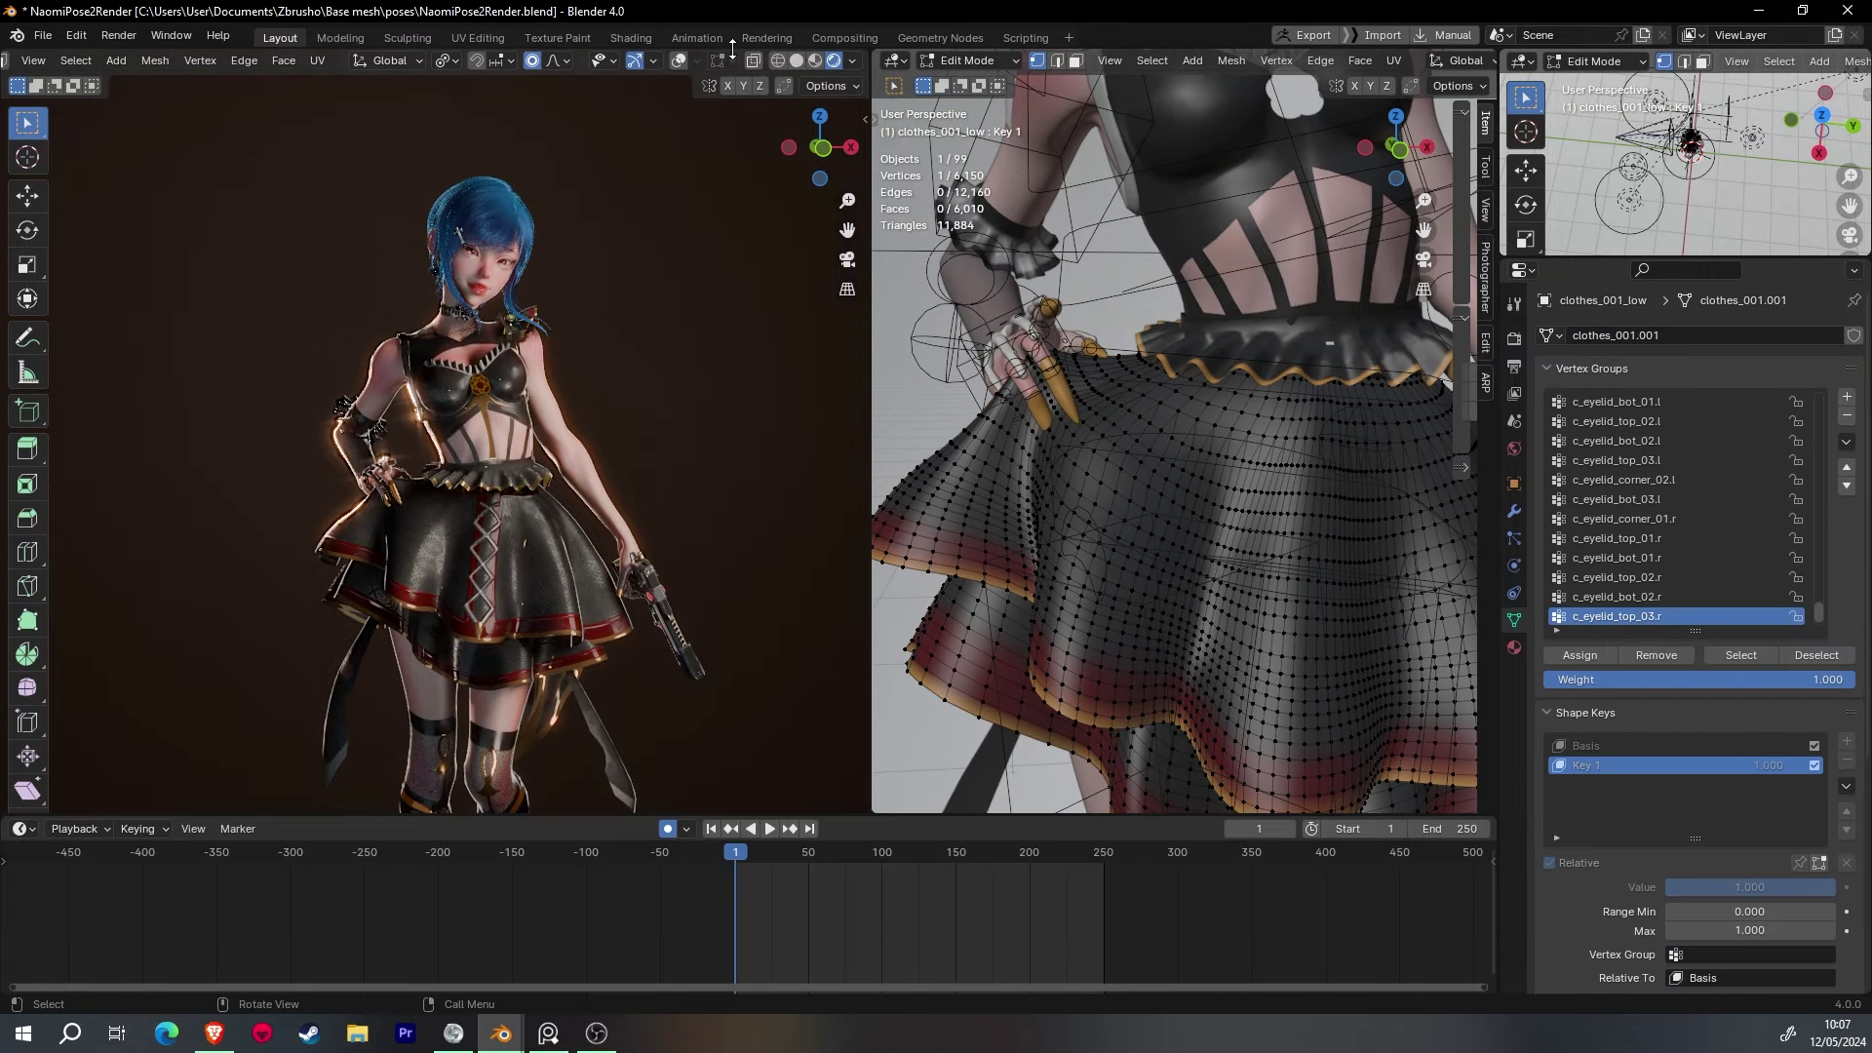
- In solid shading, nudge skirt vertices under the hand into place and save the file
click(797, 60)
key(g)
click(1192, 565)
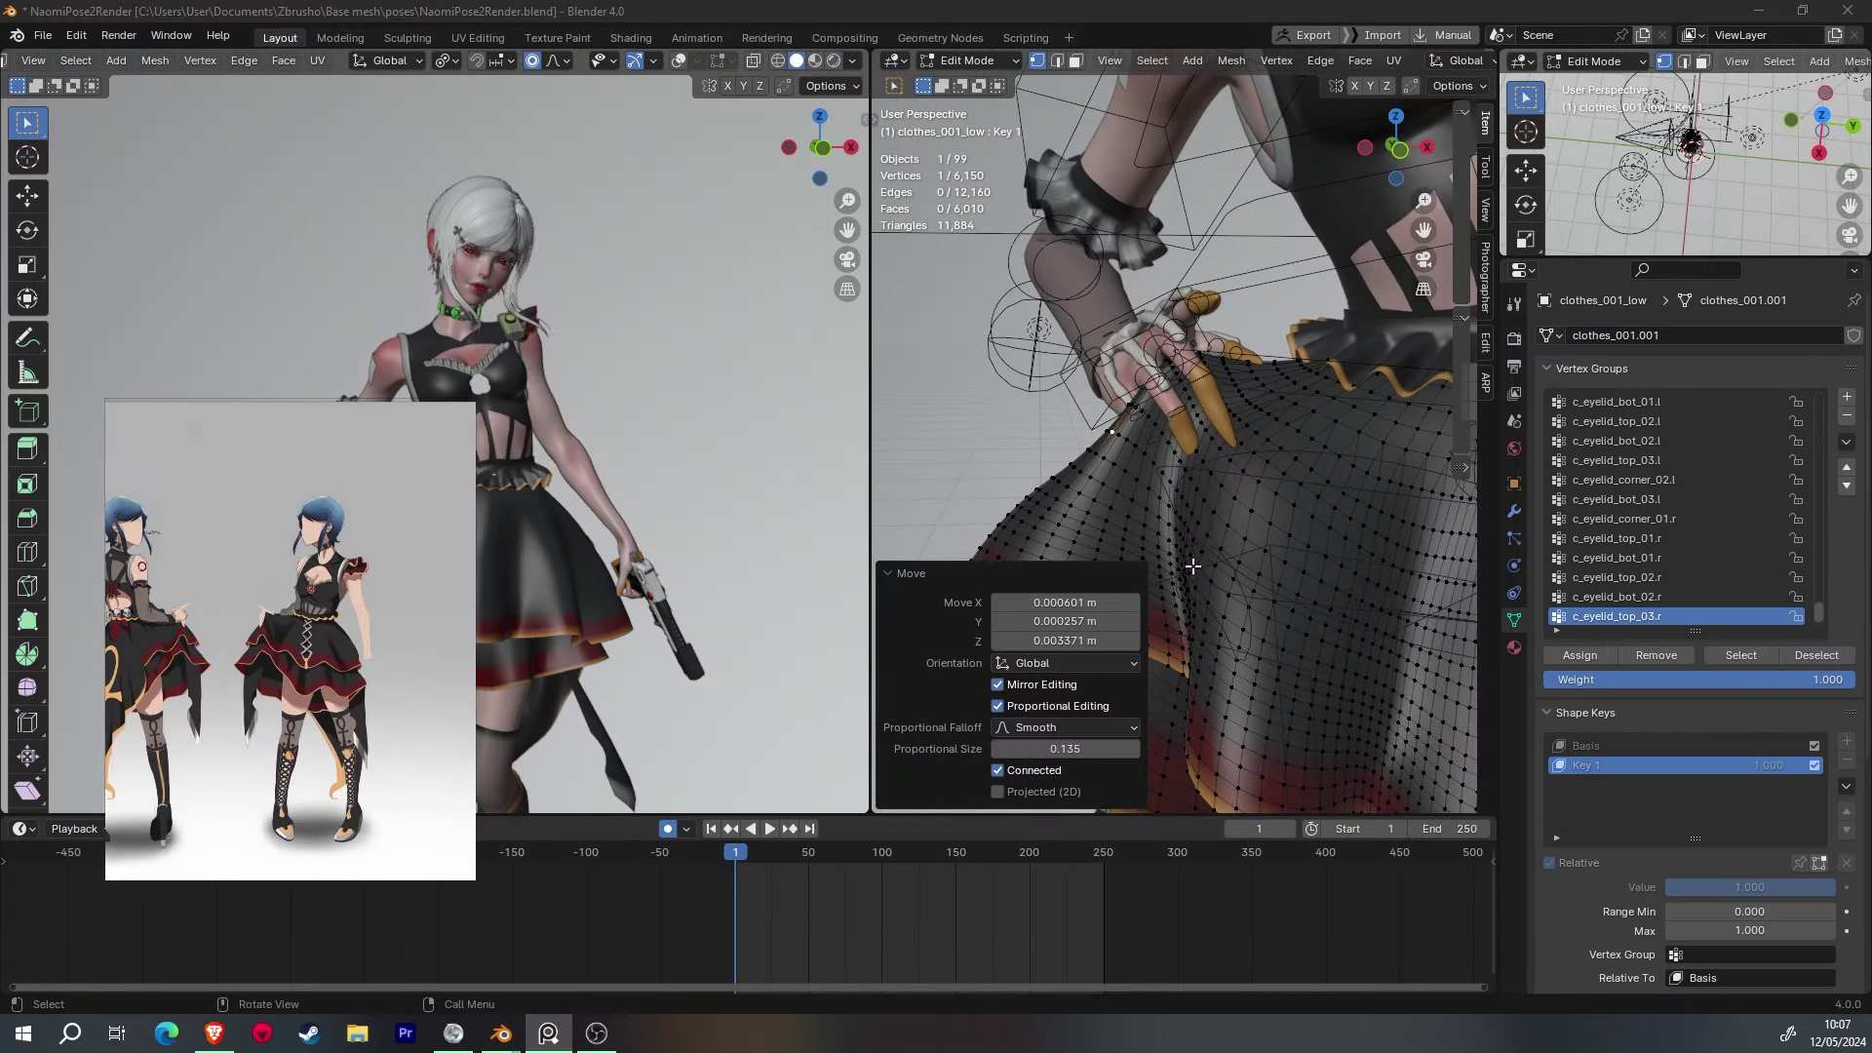
scroll(1192, 565, down, 3)
key(g)
click(1219, 468)
middle_drag(1219, 468, 1245, 401)
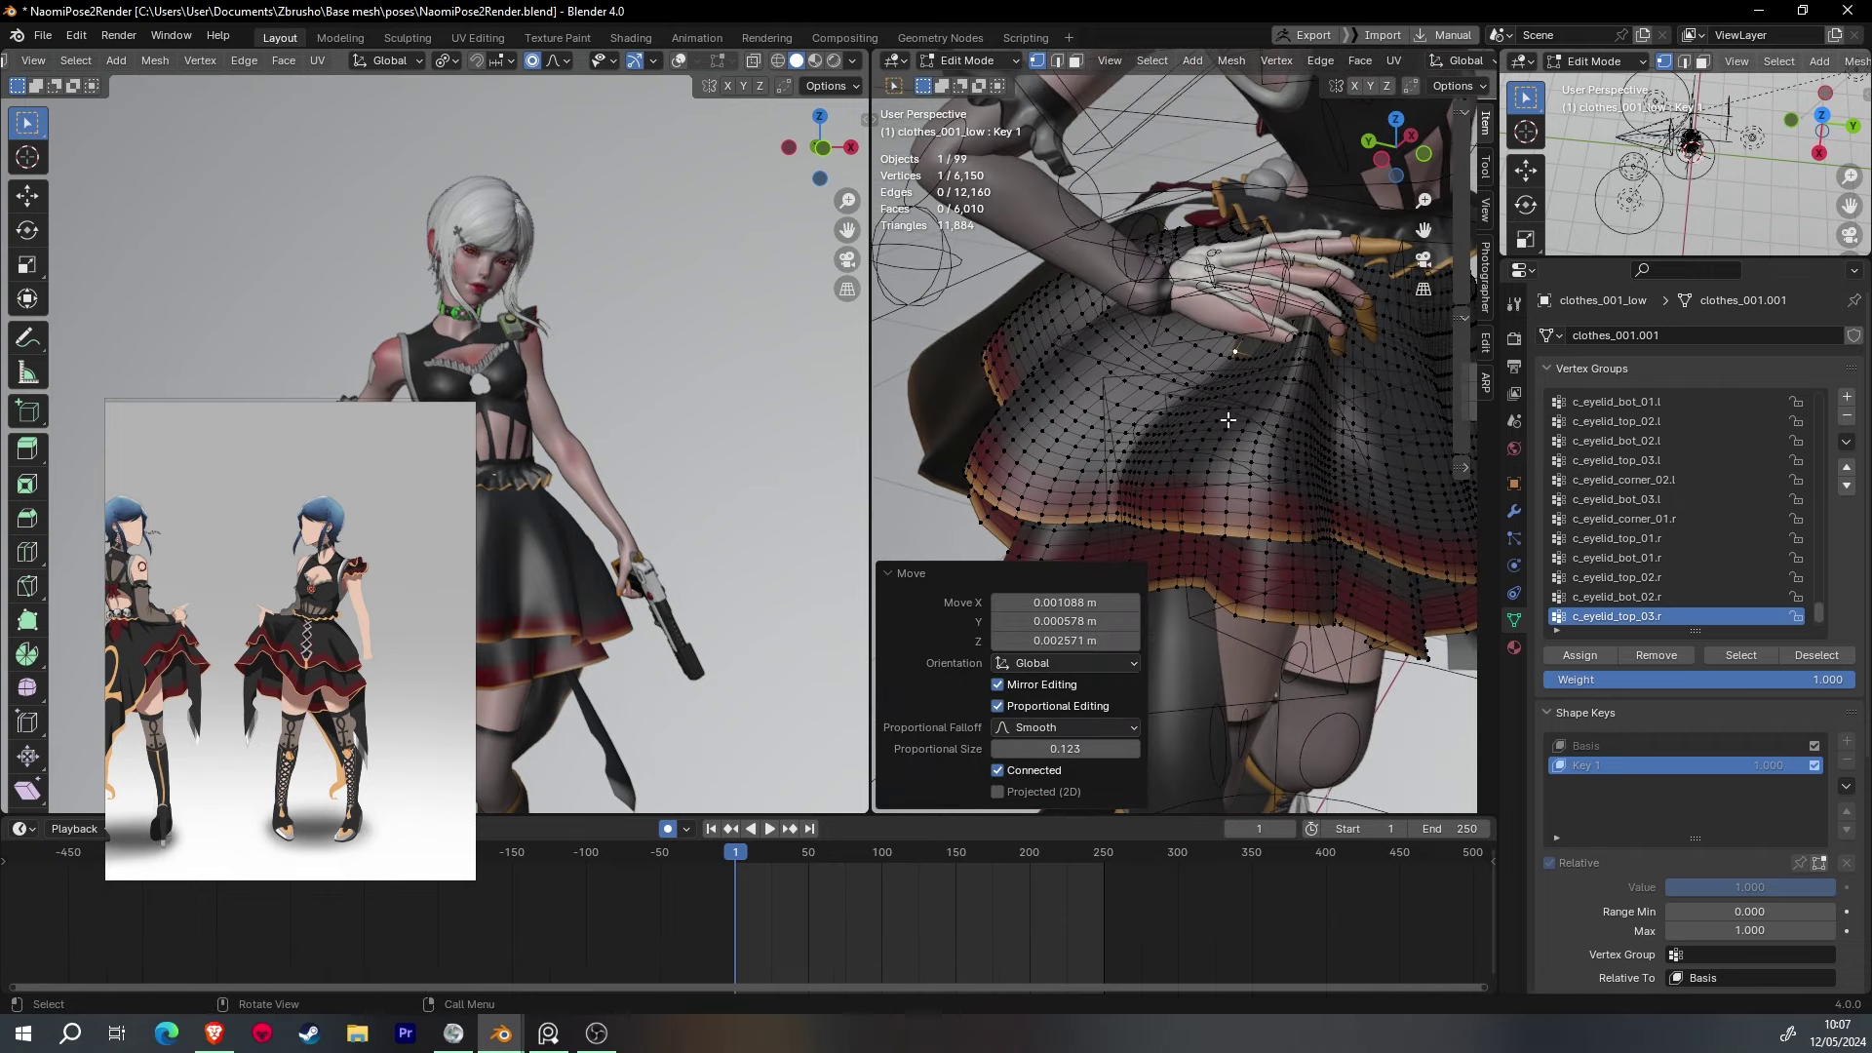
click(1223, 351)
key(g)
click(1143, 440)
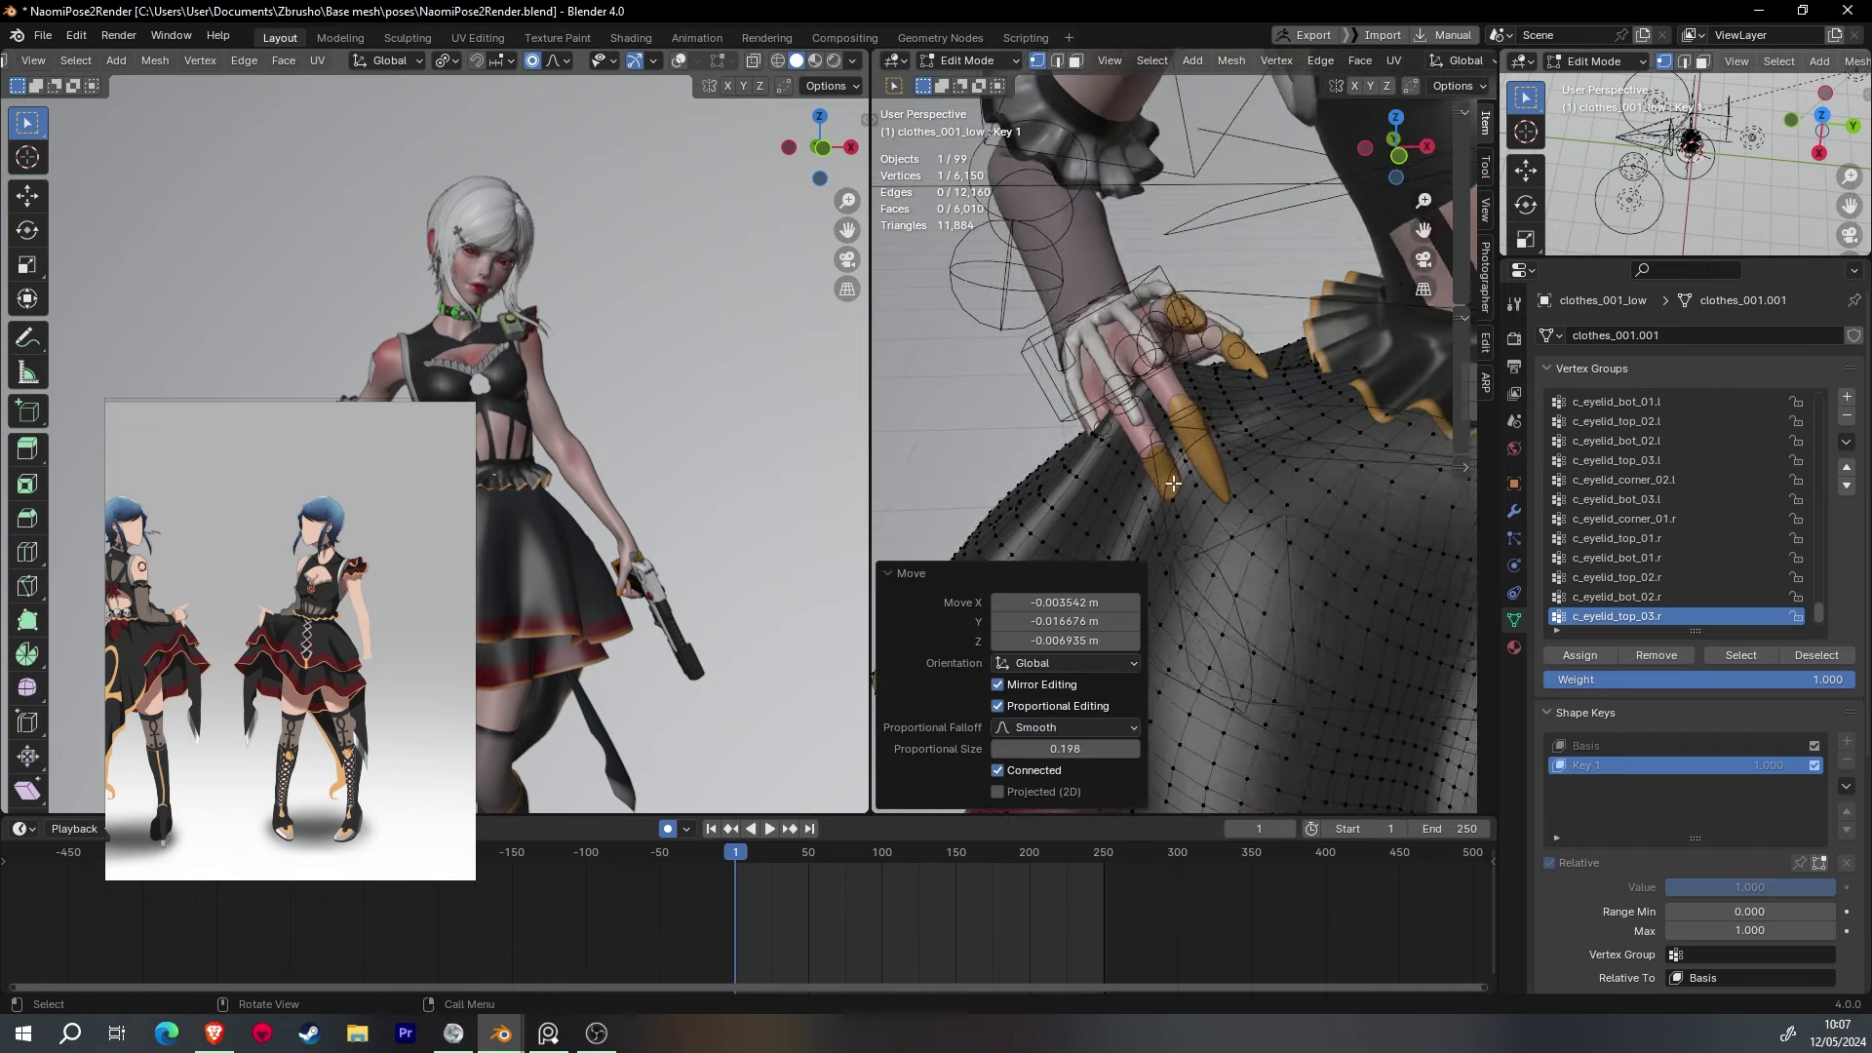
middle_drag(1142, 441, 990, 469)
click(1035, 481)
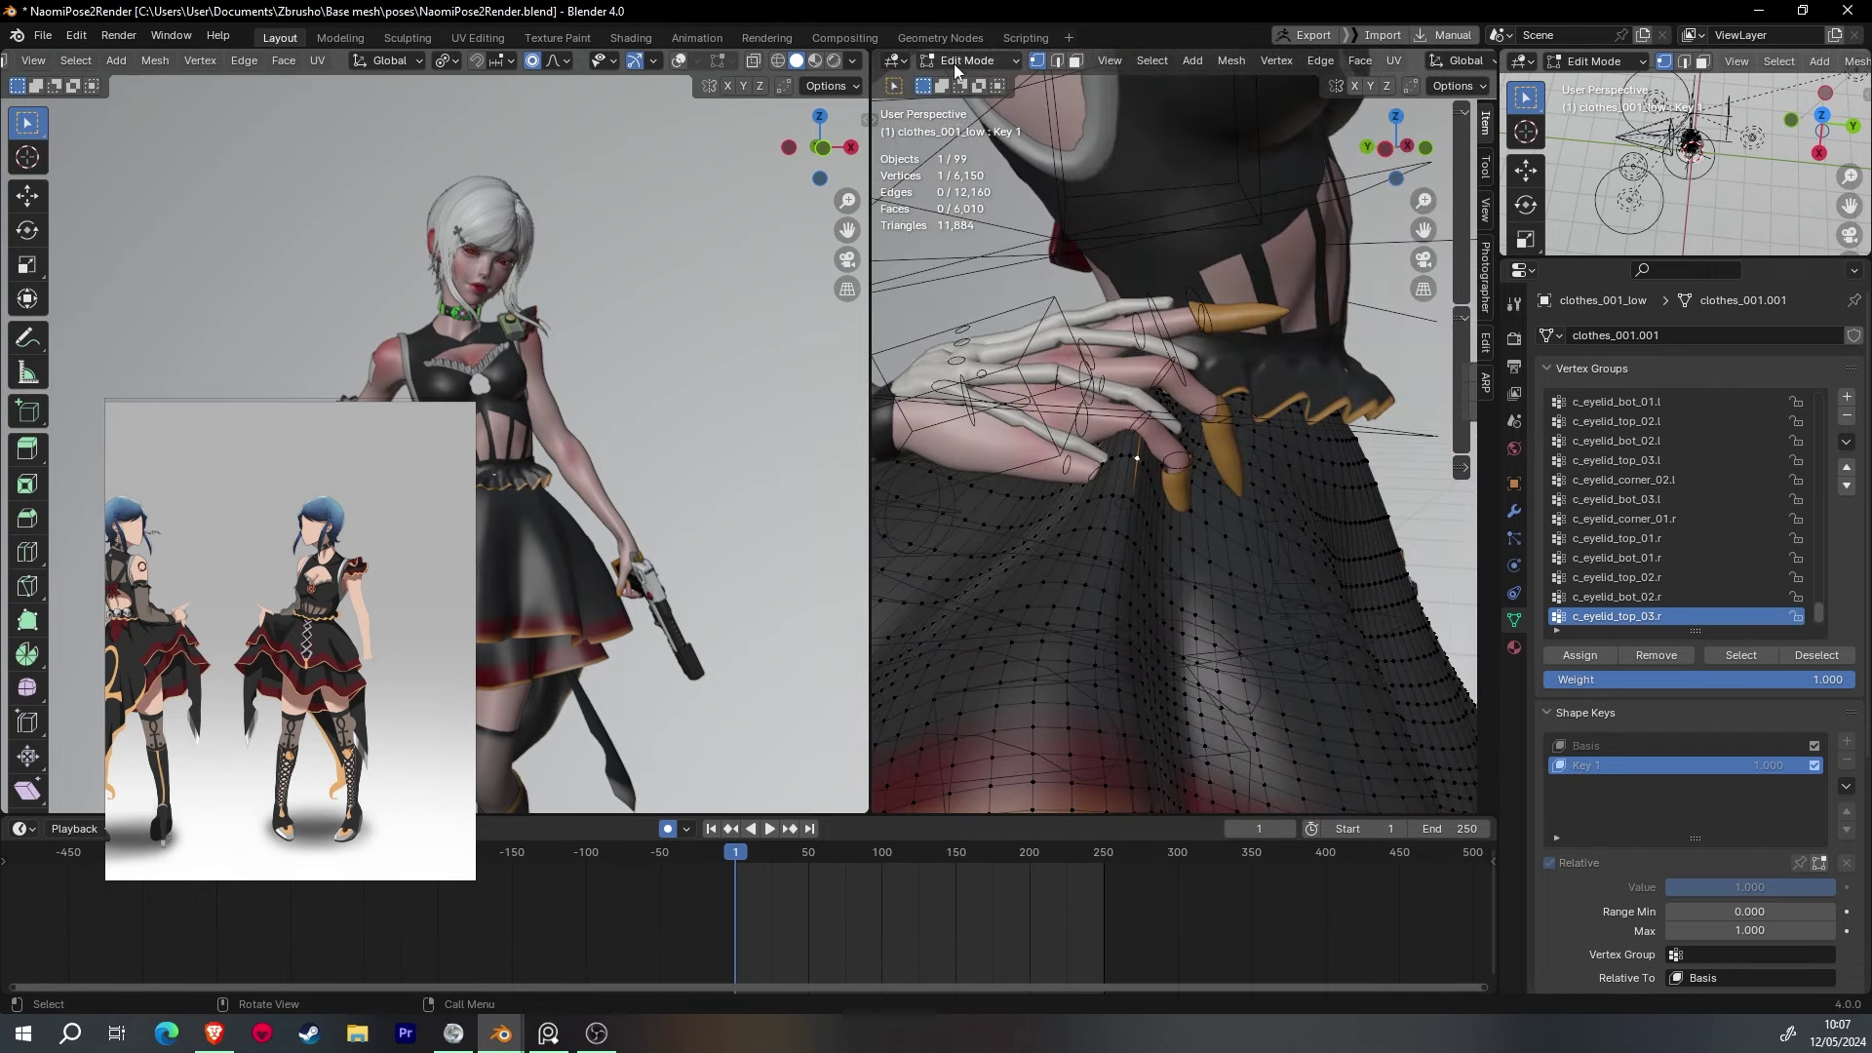
key(ctrl+s)
- Leave skirt editing, select the character rig and put it into Pose Mode
key(Tab)
click(1046, 395)
click(968, 60)
click(973, 104)
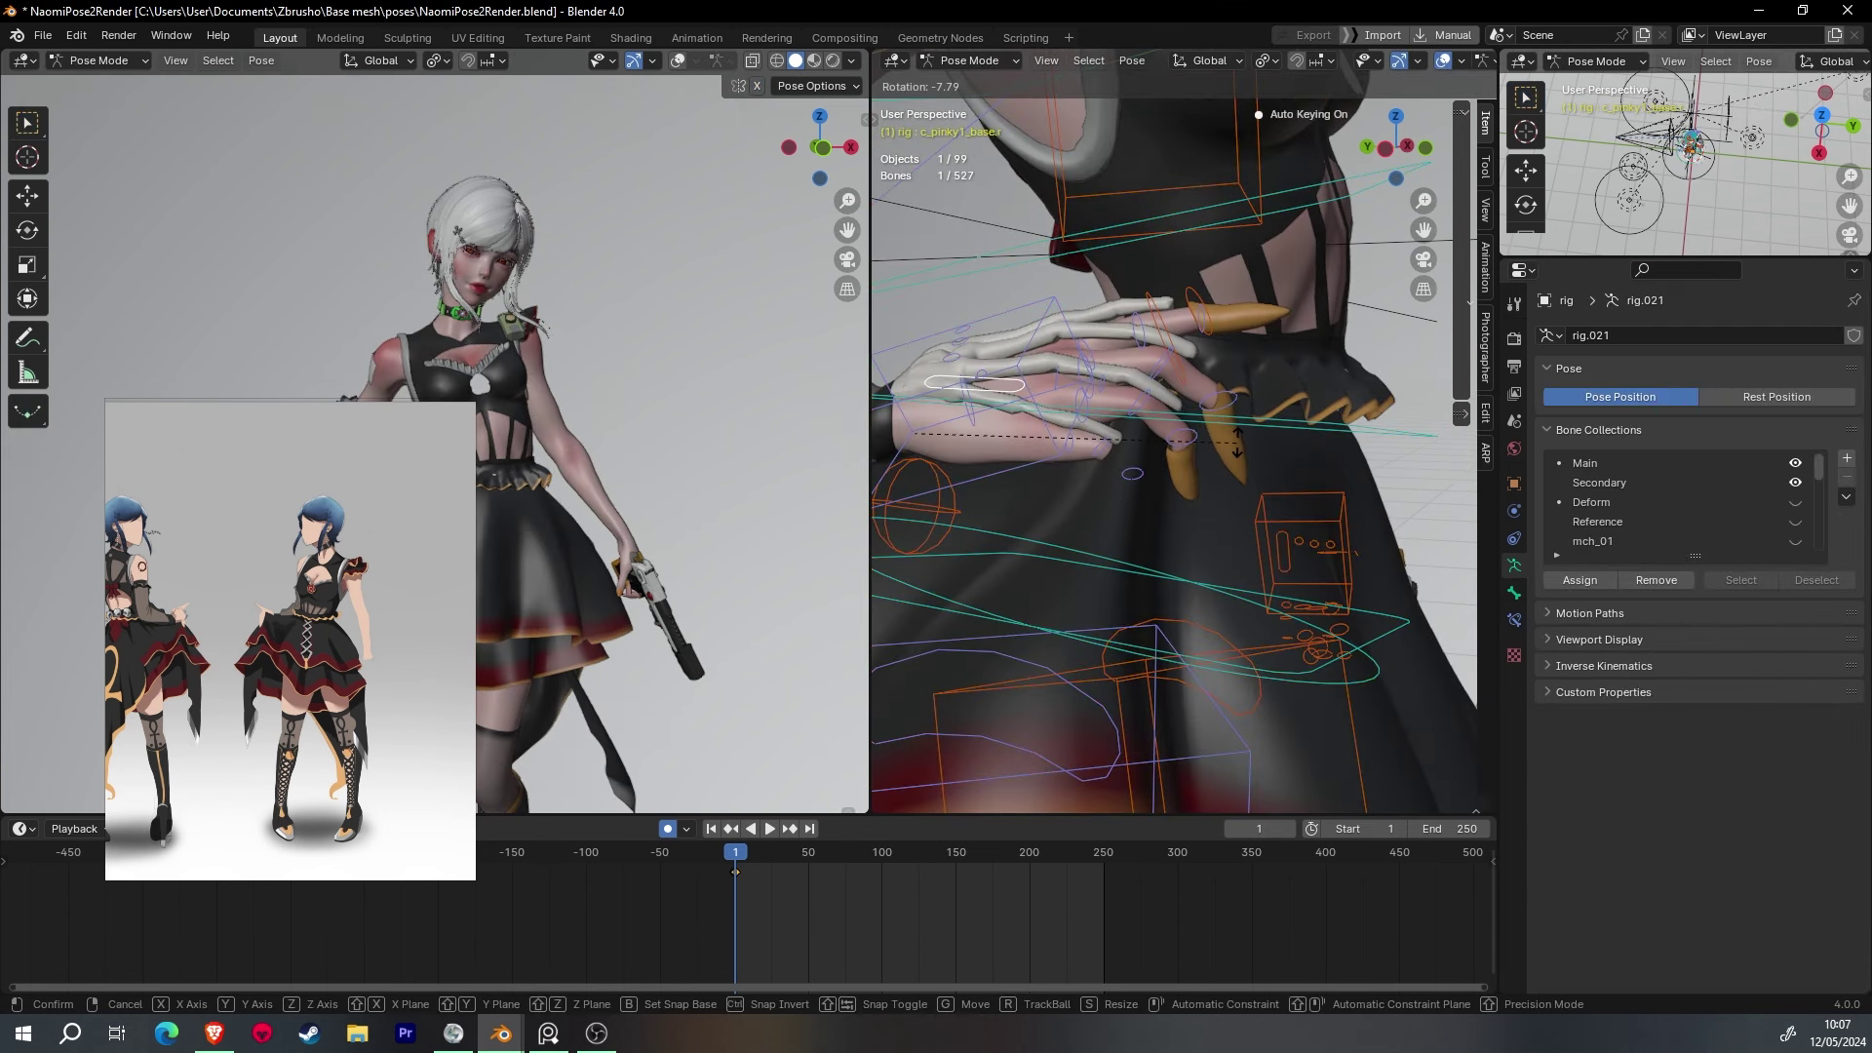
- Scale the index and middle finger bones and rotate the thumb bone by 19.6°
click(1184, 532)
middle_drag(1184, 532, 1129, 395)
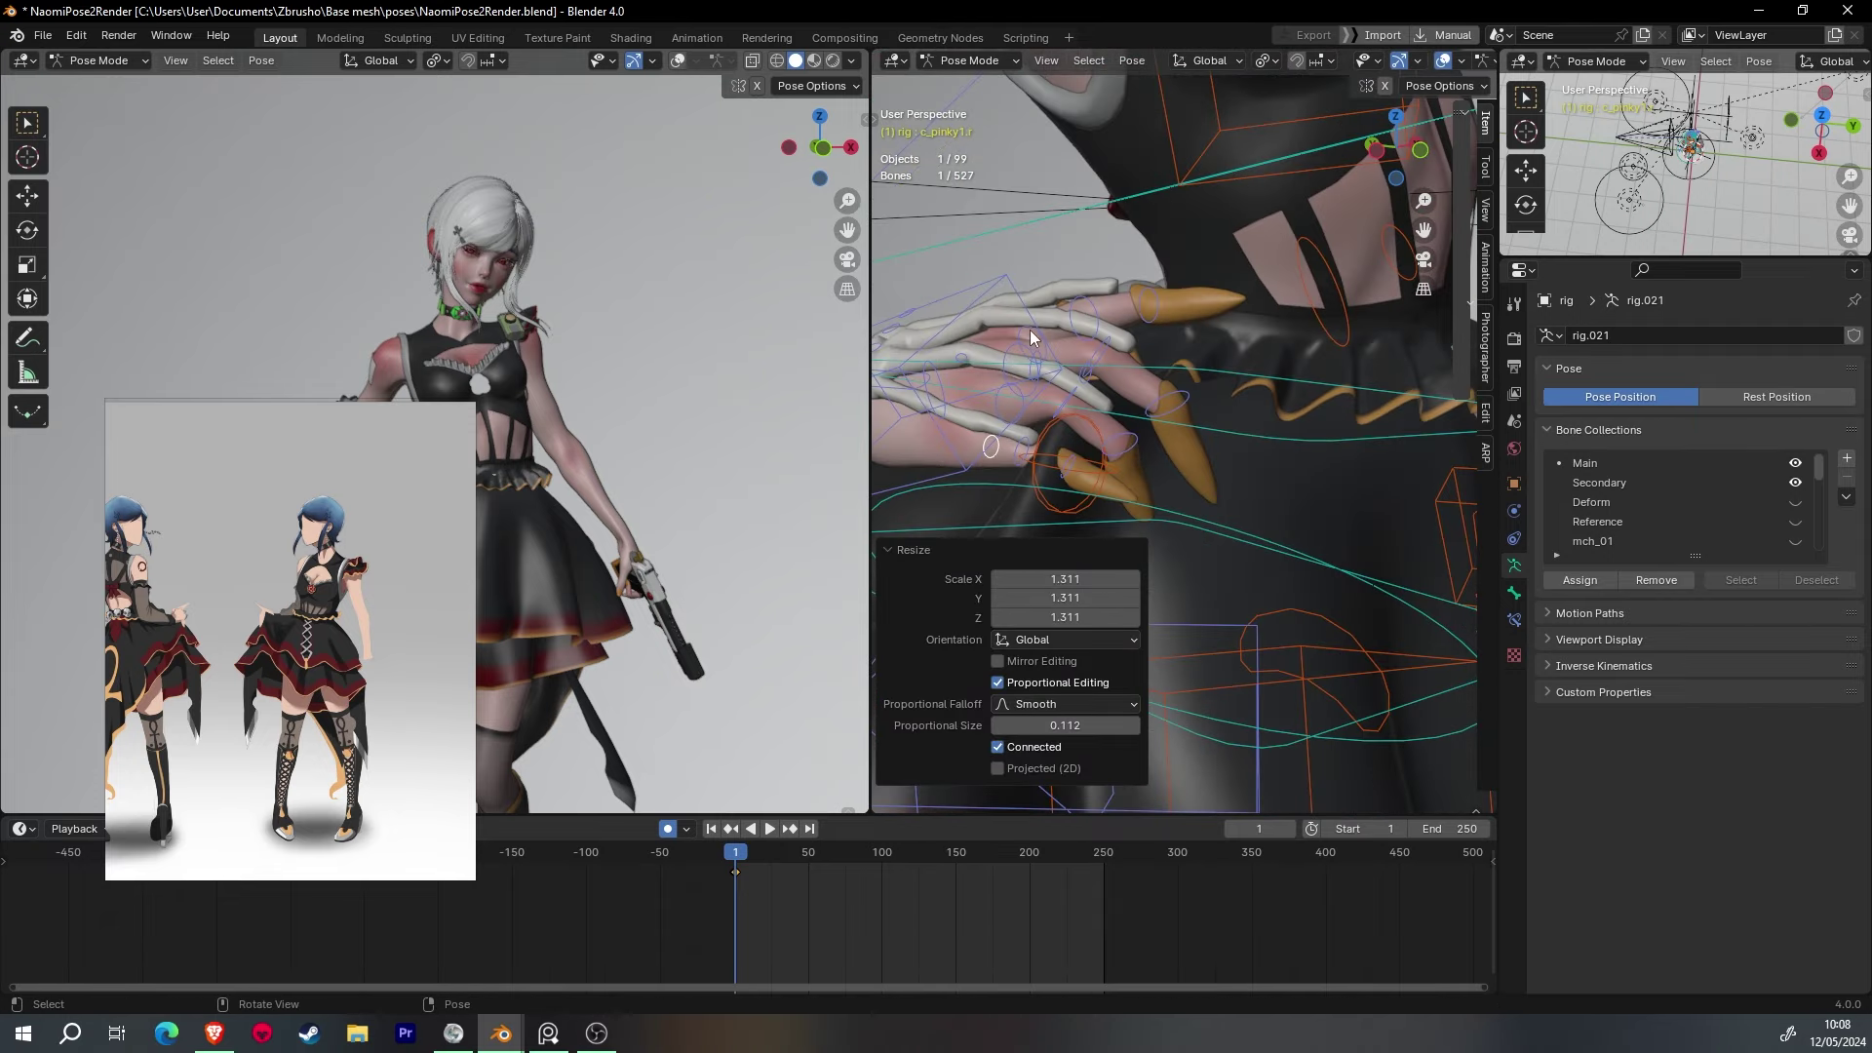
click(1384, 516)
mouse_move(1385, 517)
middle_down()
mouse_move(1061, 523)
mouse_move(1026, 554)
middle_up()
click(1026, 554)
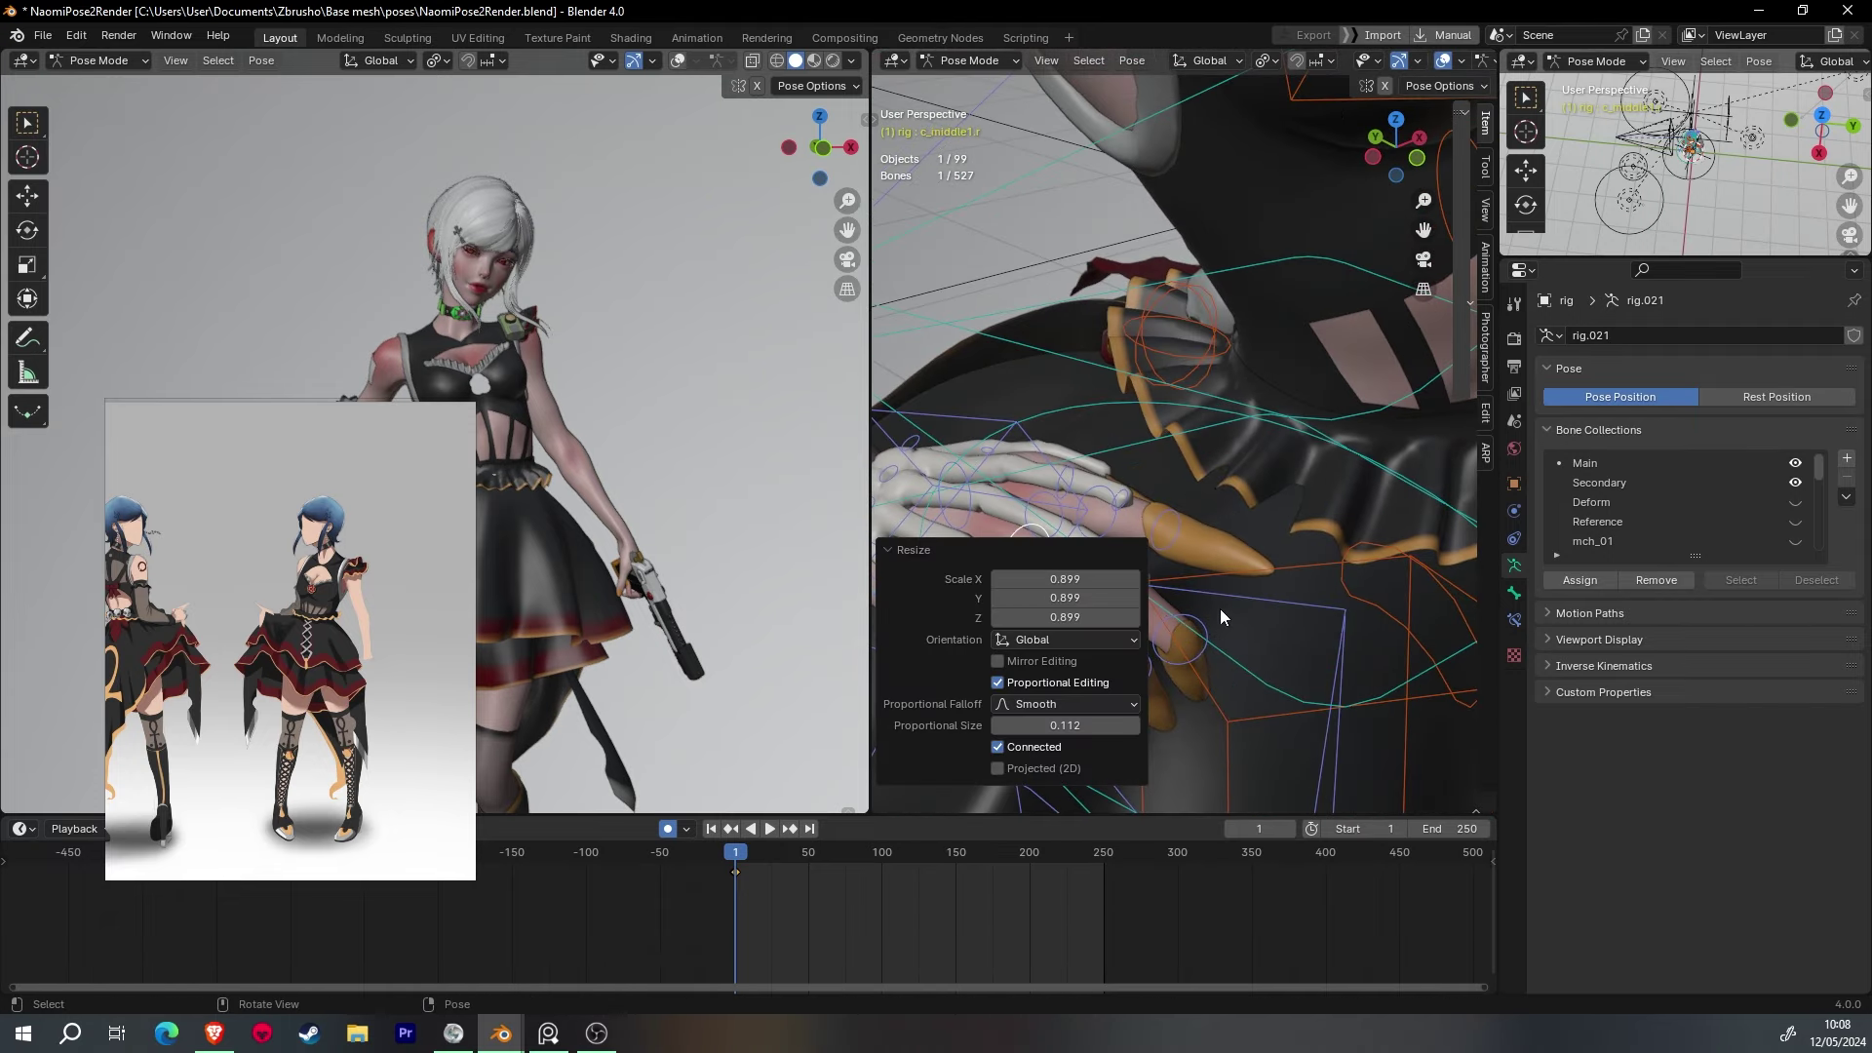
middle_drag(1214, 634, 1276, 587)
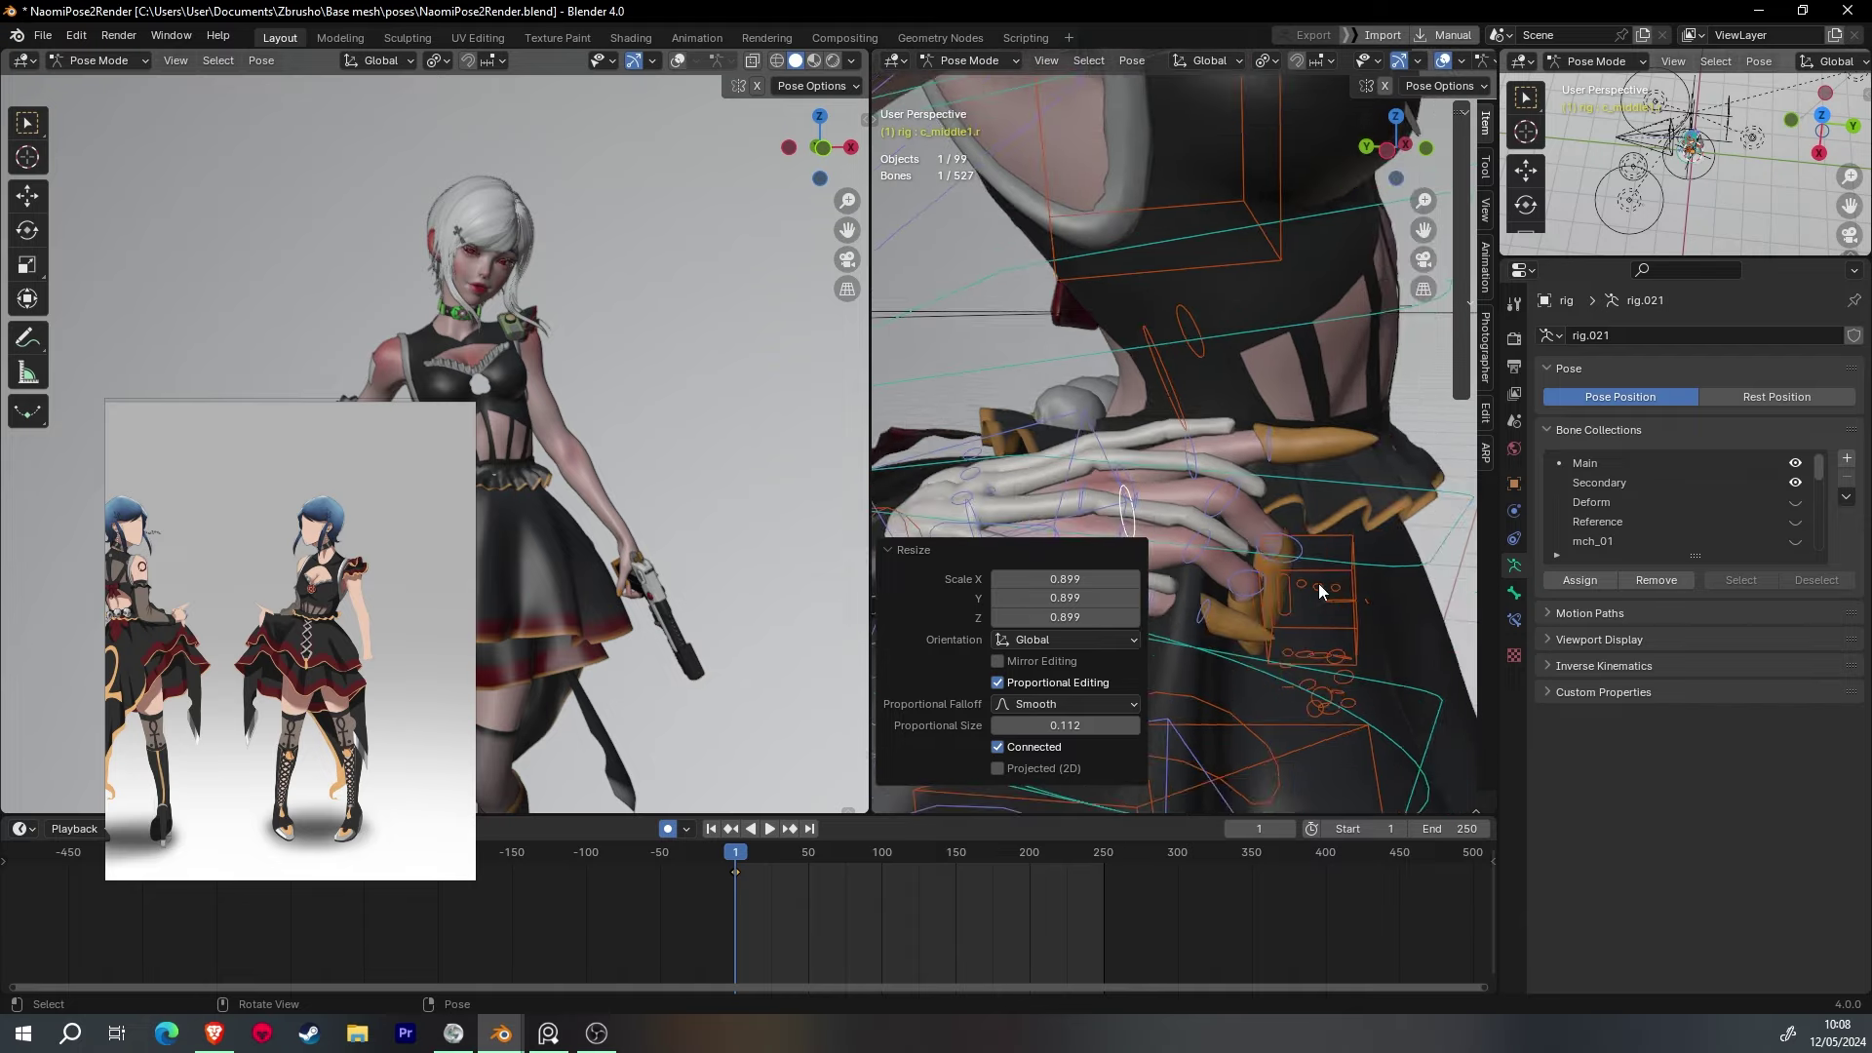
key(s)
middle_drag(1215, 628, 1226, 337)
click(1226, 336)
click(1139, 552)
mouse_move(1139, 552)
middle_down()
mouse_move(1272, 504)
mouse_move(1184, 425)
mouse_move(1092, 529)
mouse_move(1326, 433)
mouse_move(991, 460)
mouse_move(1109, 405)
mouse_move(1109, 599)
mouse_move(1226, 466)
mouse_move(1136, 419)
mouse_move(1149, 562)
mouse_move(1278, 425)
middle_up()
- Move the hand IK control, then rescale the middle finger and rotate it 27.1°
click(1121, 429)
key(g)
click(1121, 434)
click(1111, 429)
key(s)
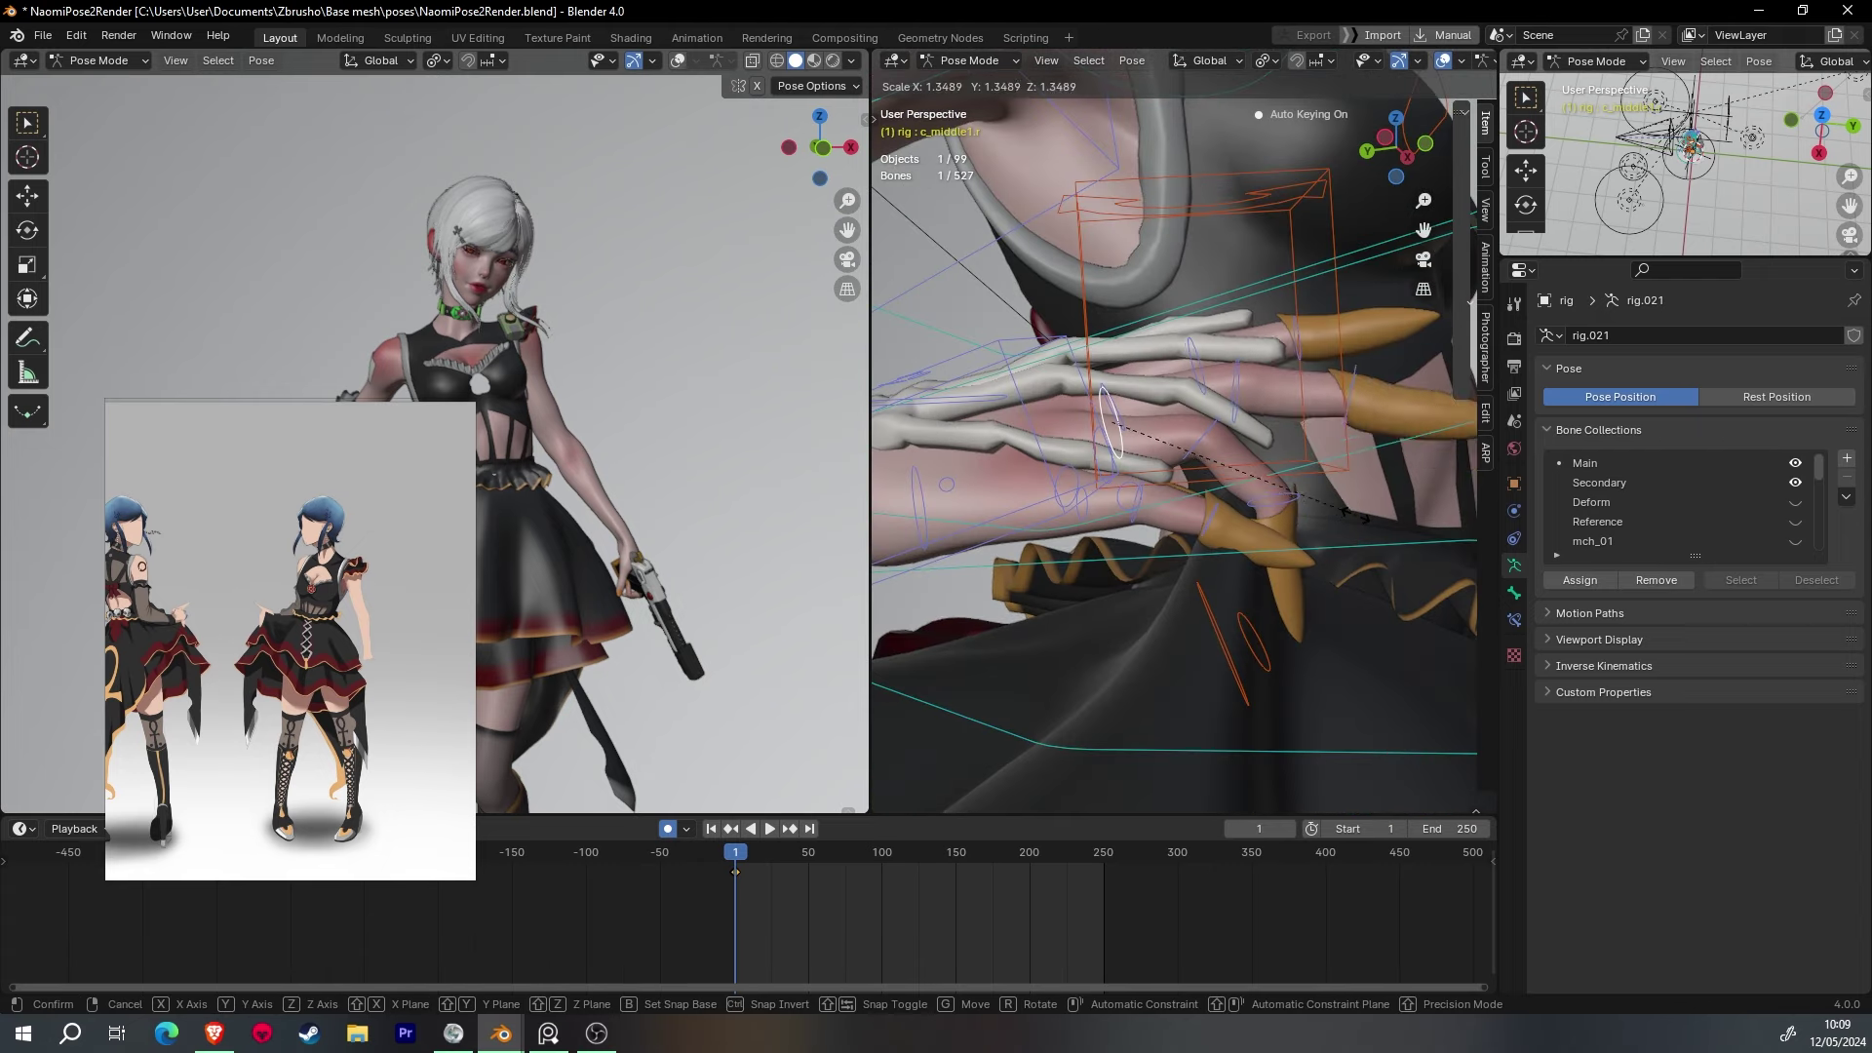
click(1356, 516)
scroll(1354, 536, down, 3)
key(r)
click(1170, 465)
scroll(1098, 493, up, 3)
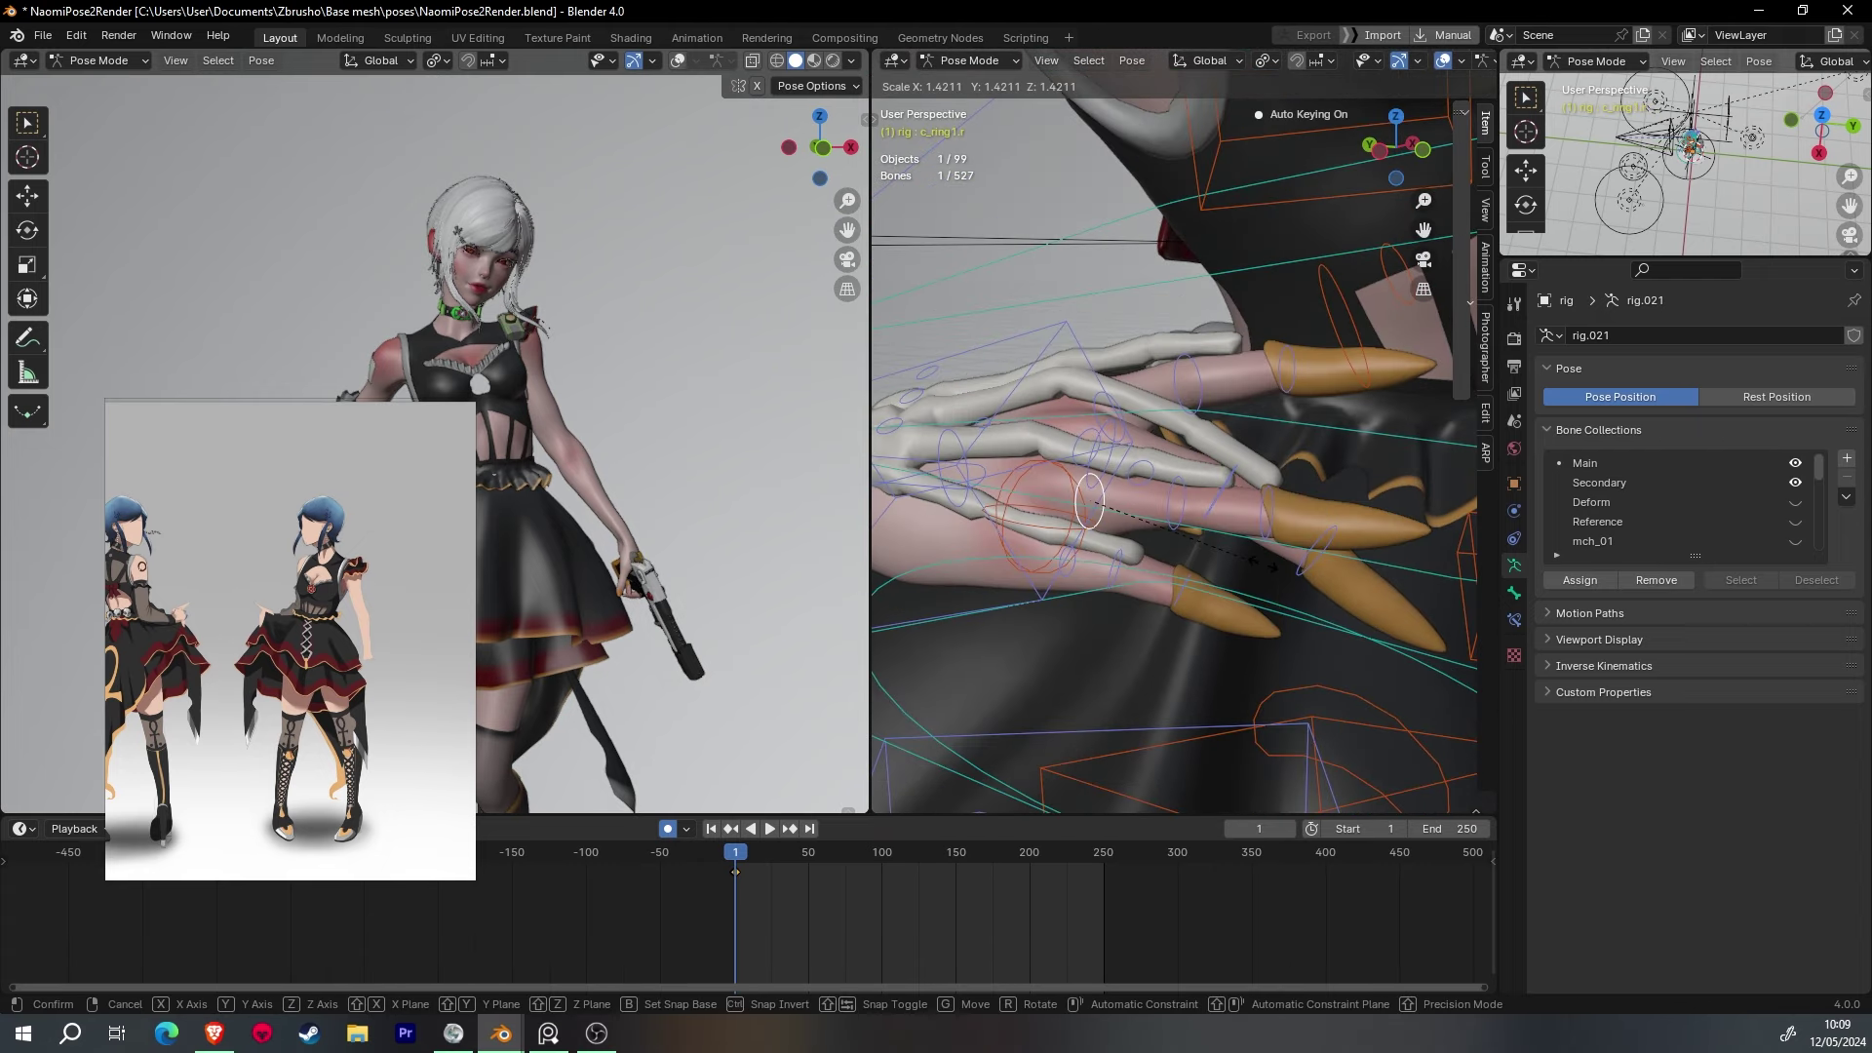
click(1289, 413)
middle_drag(1289, 412, 1324, 530)
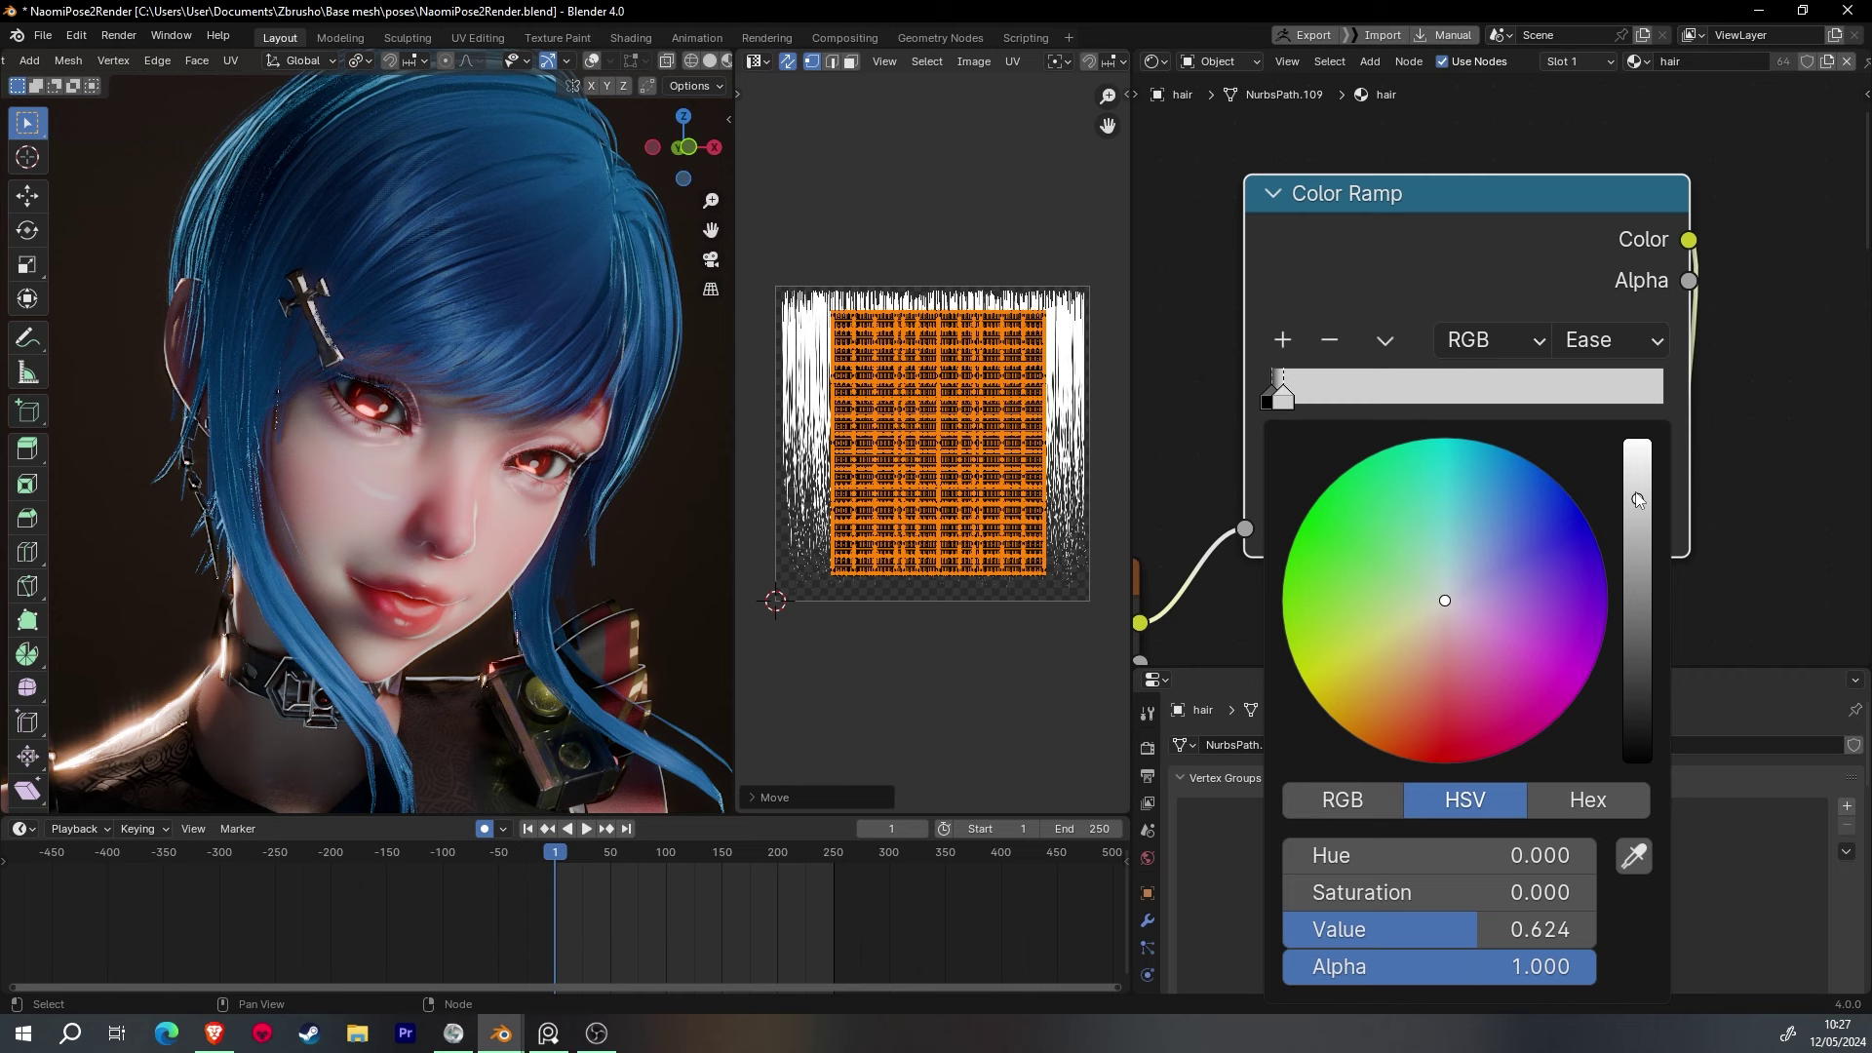
- Raise the hair Color Ramp stop to white, save, and scale the hair UV islands up
drag(1637, 500, 1638, 441)
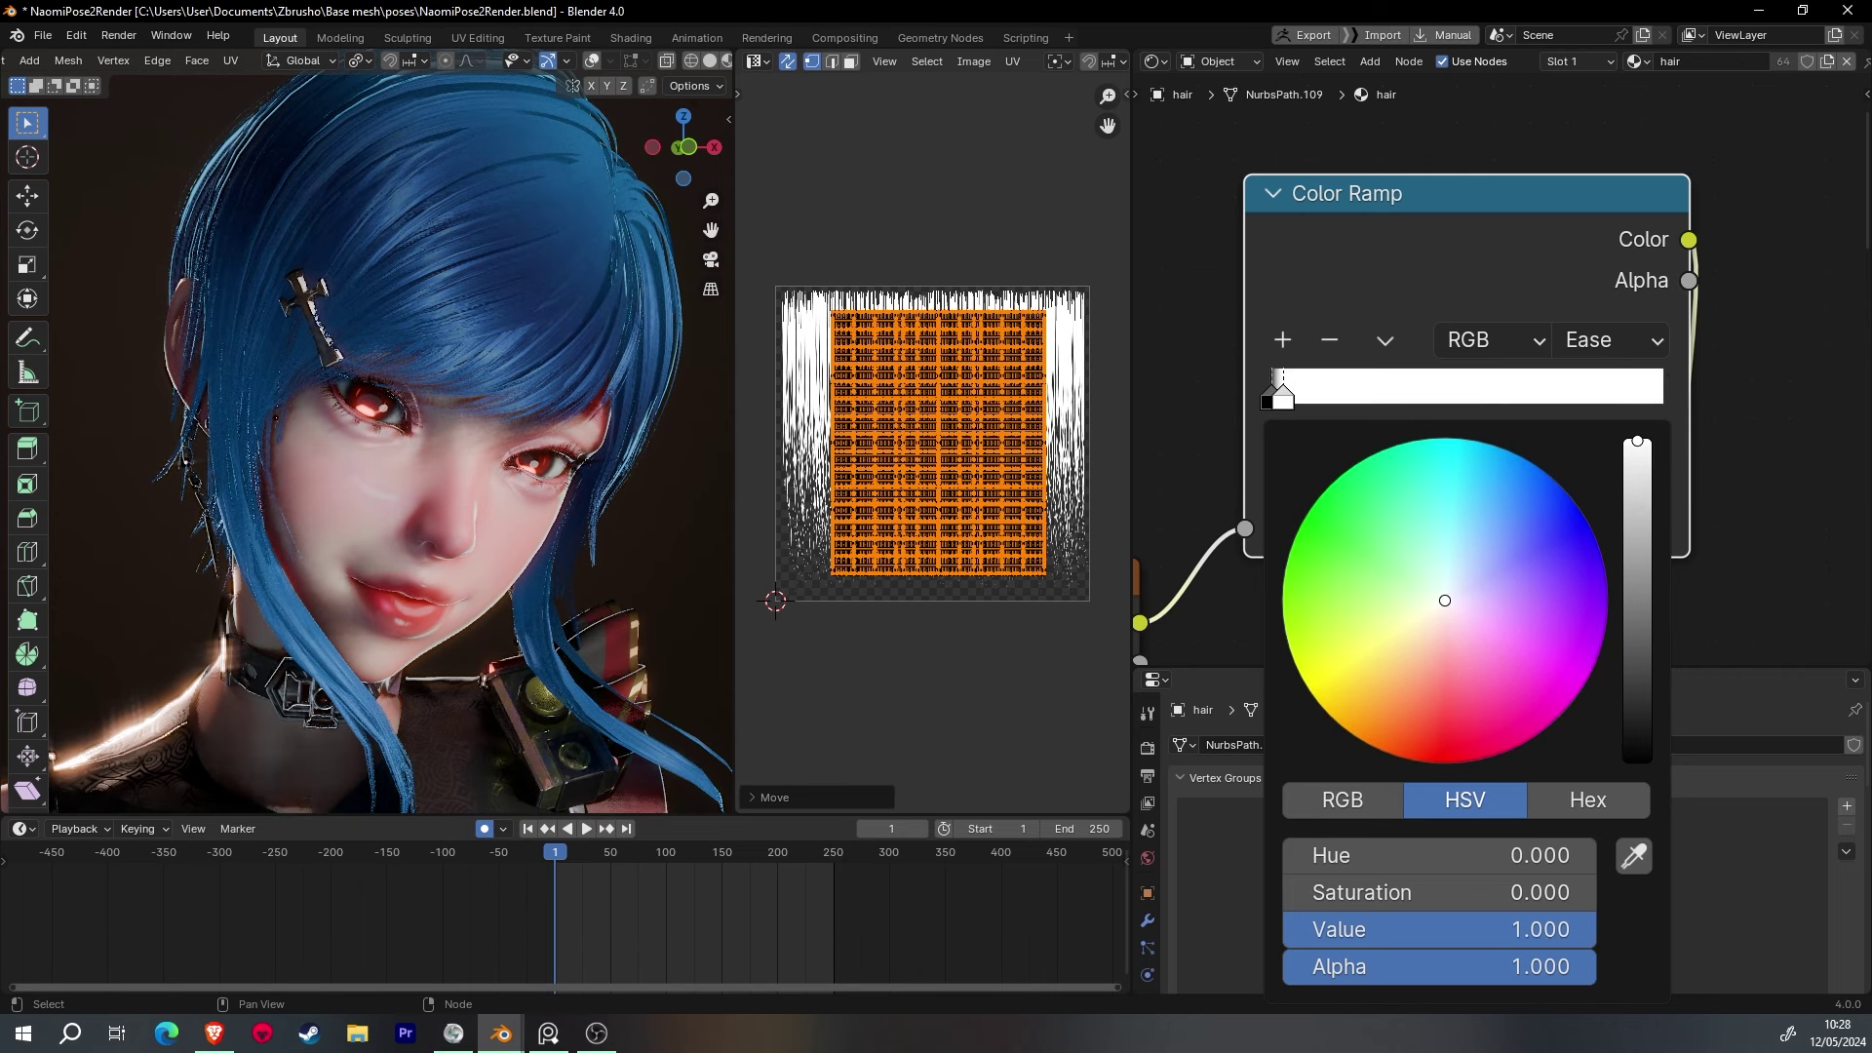
click(710, 60)
key(ctrl+s)
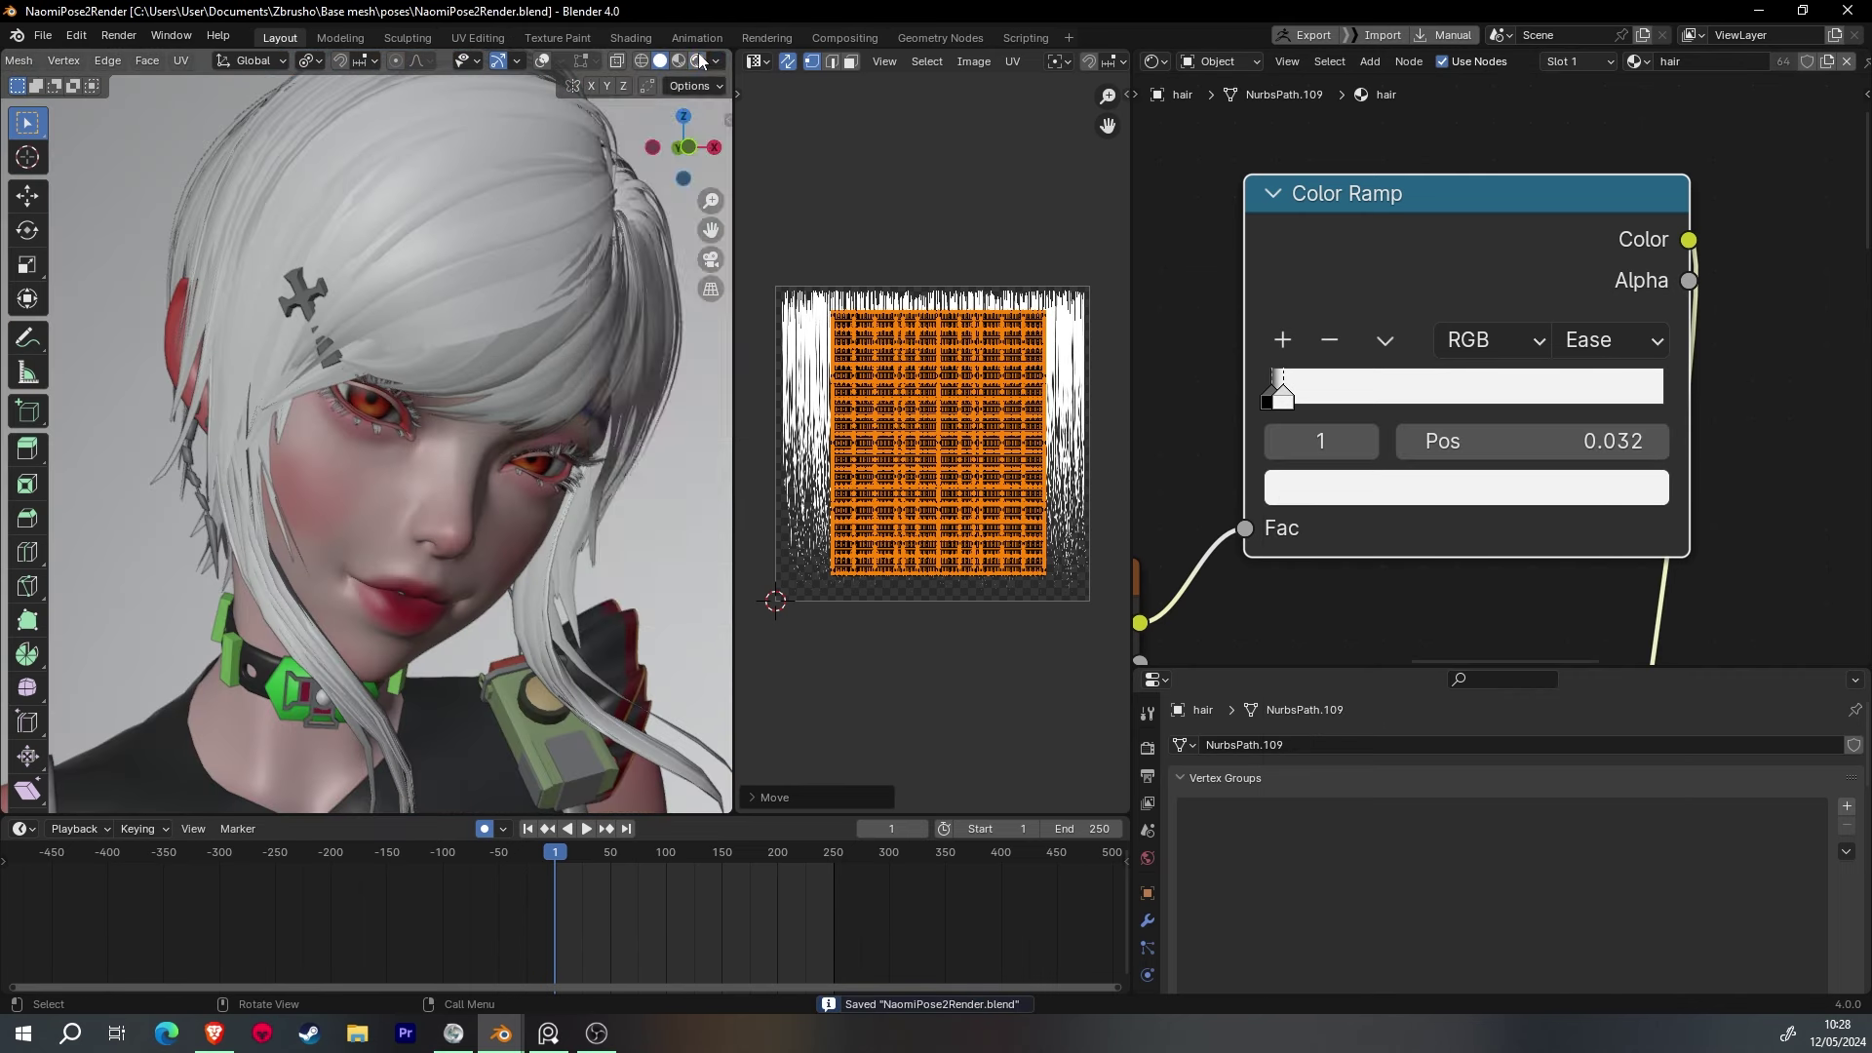
click(699, 60)
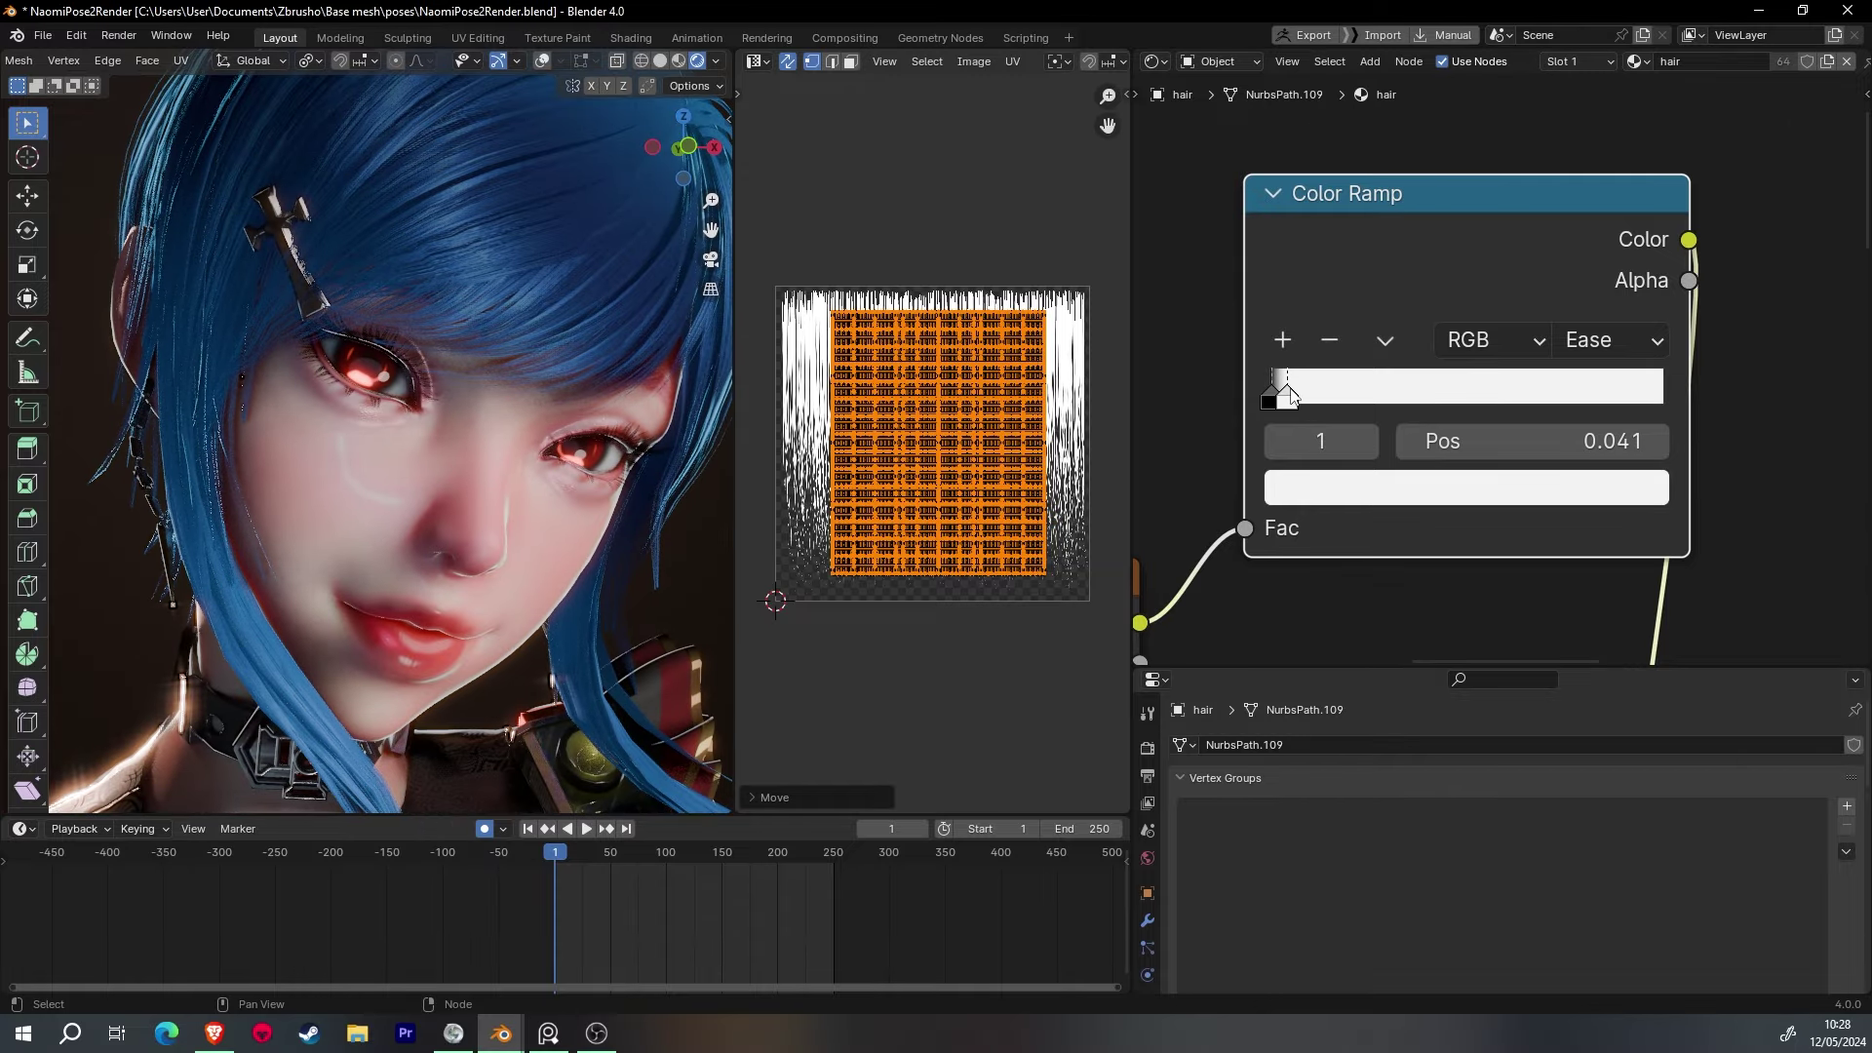
key(s)
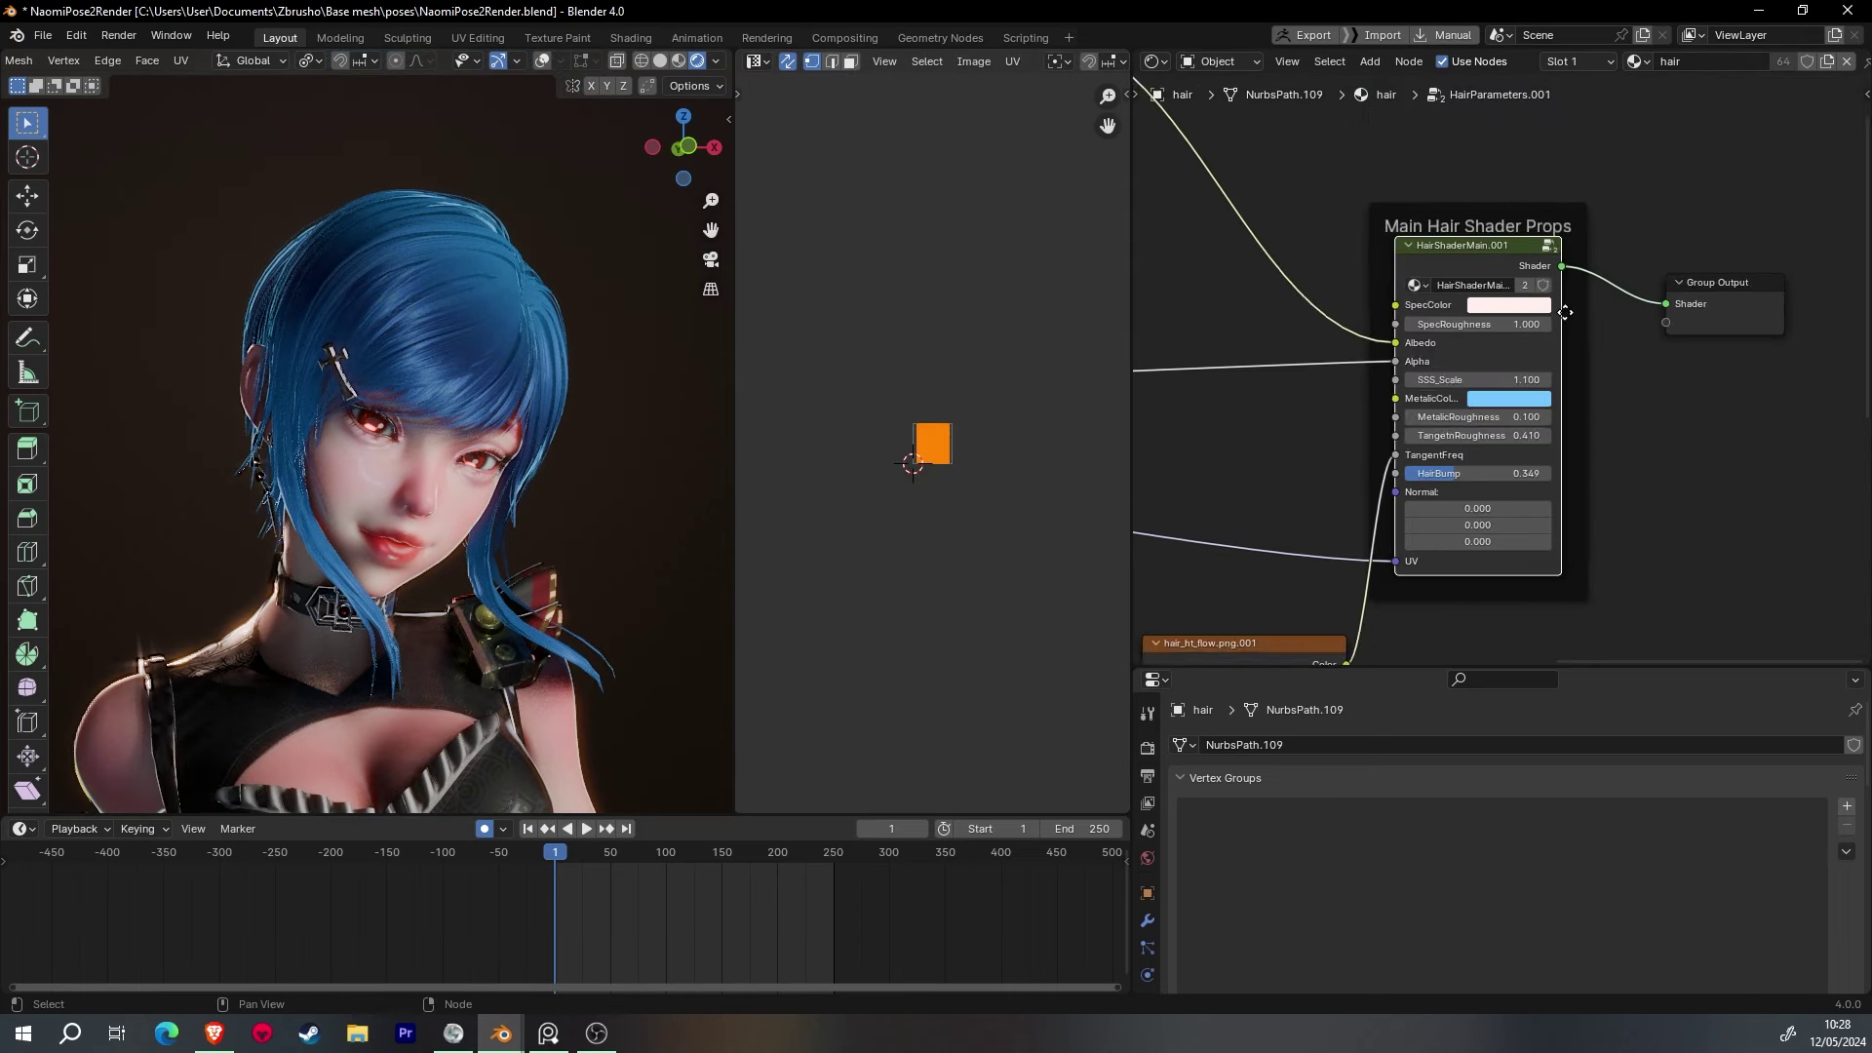
scroll(1379, 429, up, 1)
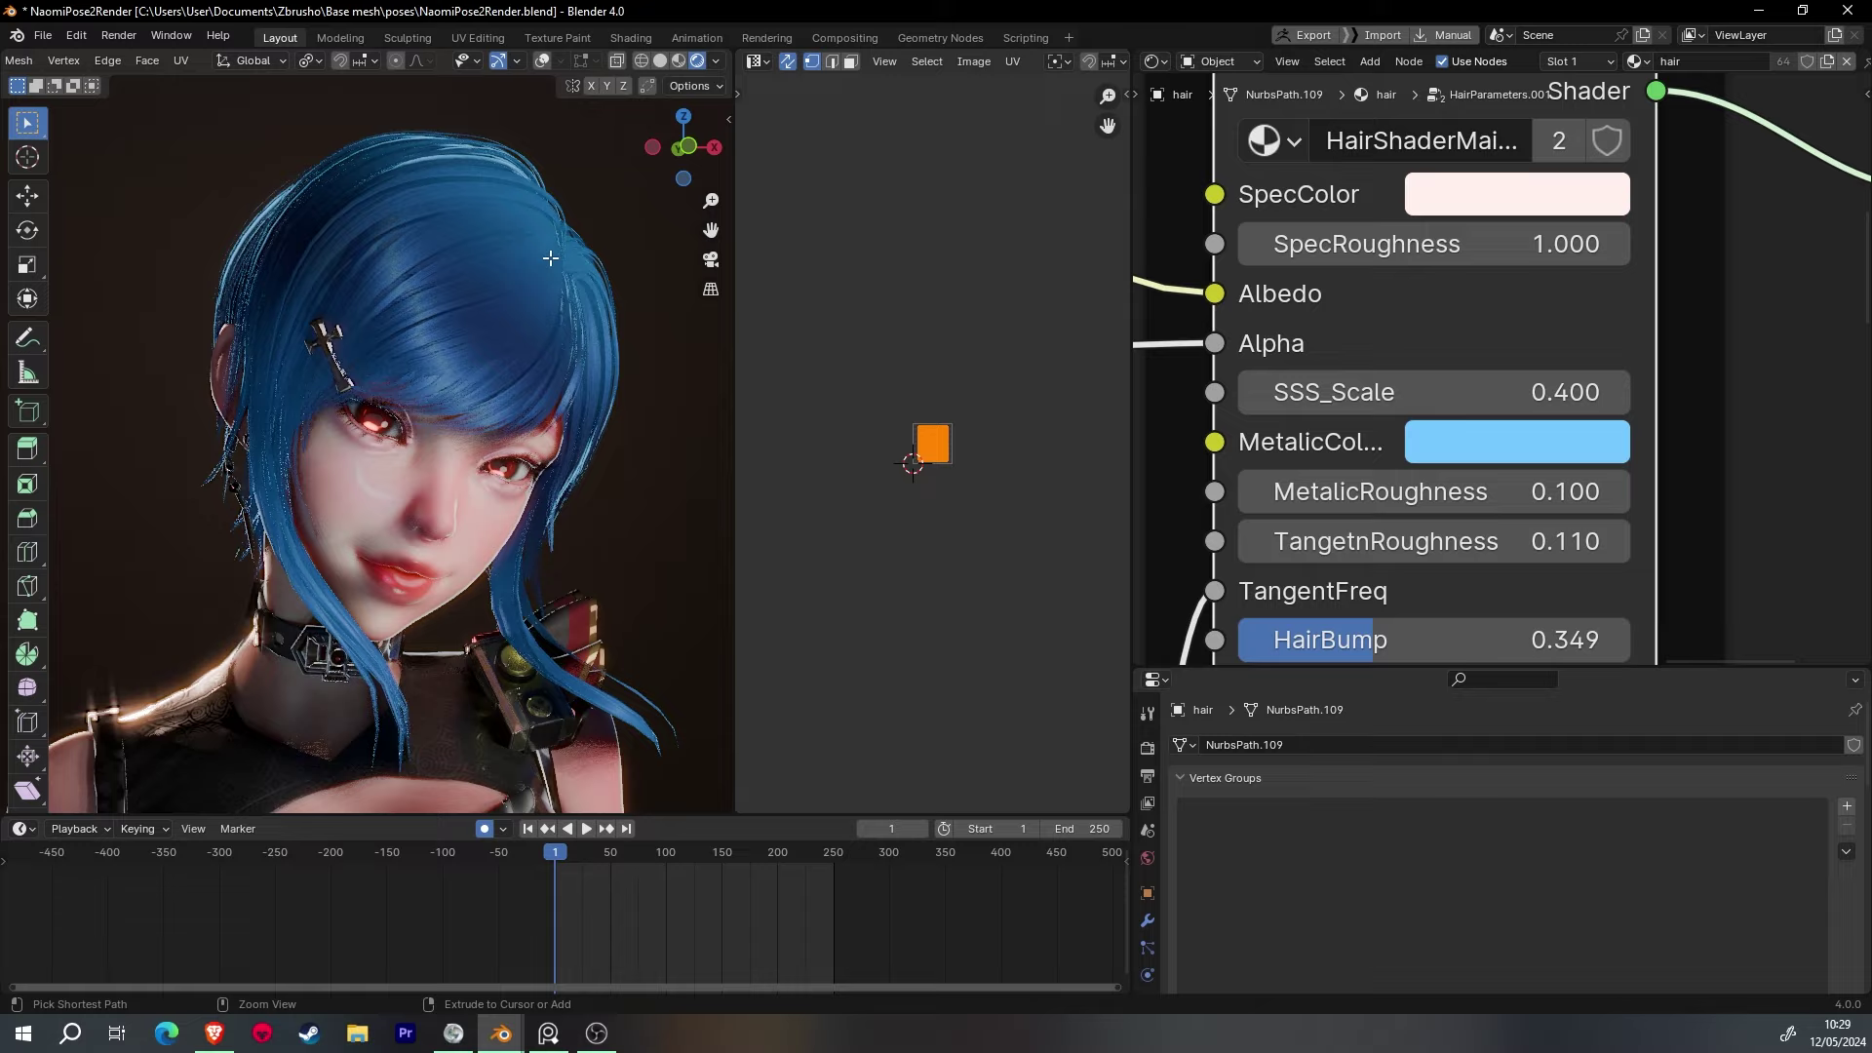
mouse_move(551, 258)
middle_down()
mouse_move(573, 305)
mouse_move(146, 322)
mouse_move(548, 233)
middle_up()
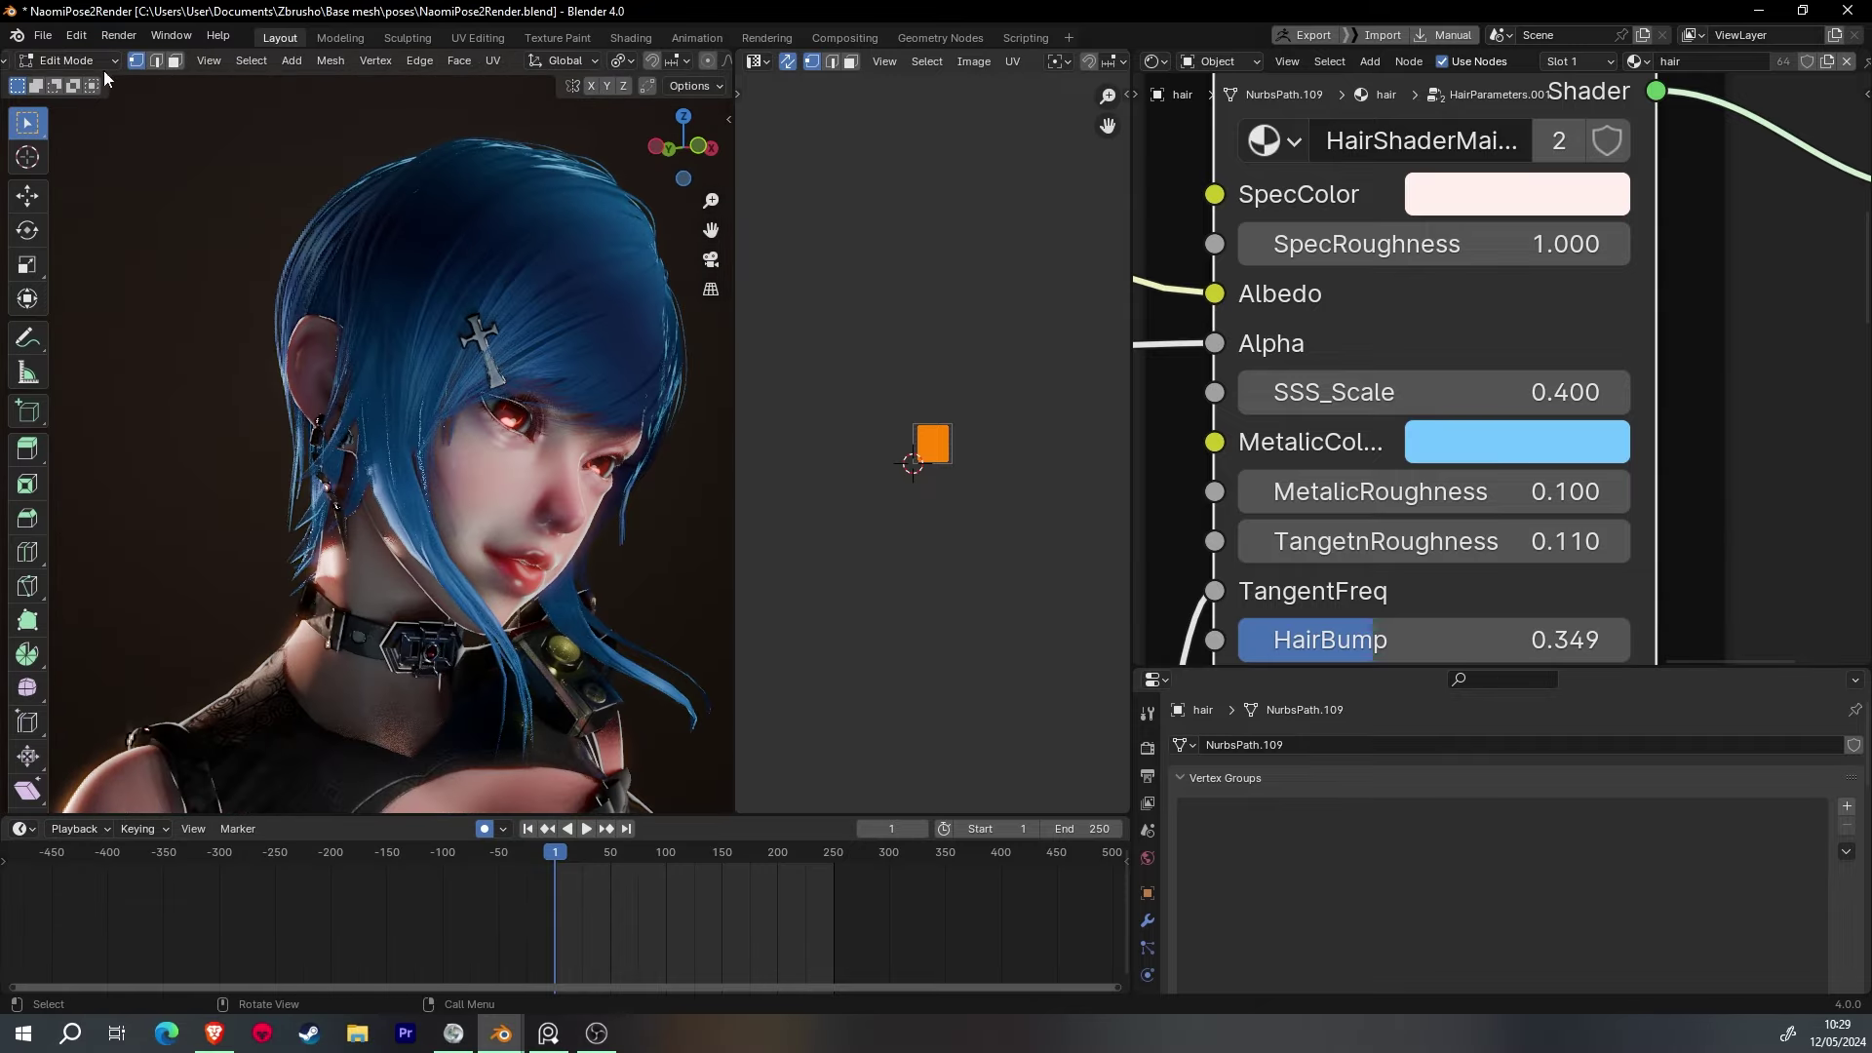
- Orbit to the back of the blue hair mesh, toggling in and out of Edit Mode
key(Tab)
key(Tab)
mouse_move(577, 395)
middle_down()
mouse_move(503, 312)
mouse_move(432, 353)
mouse_move(907, 458)
middle_up()
key(Tab)
key(Tab)
key(Tab)
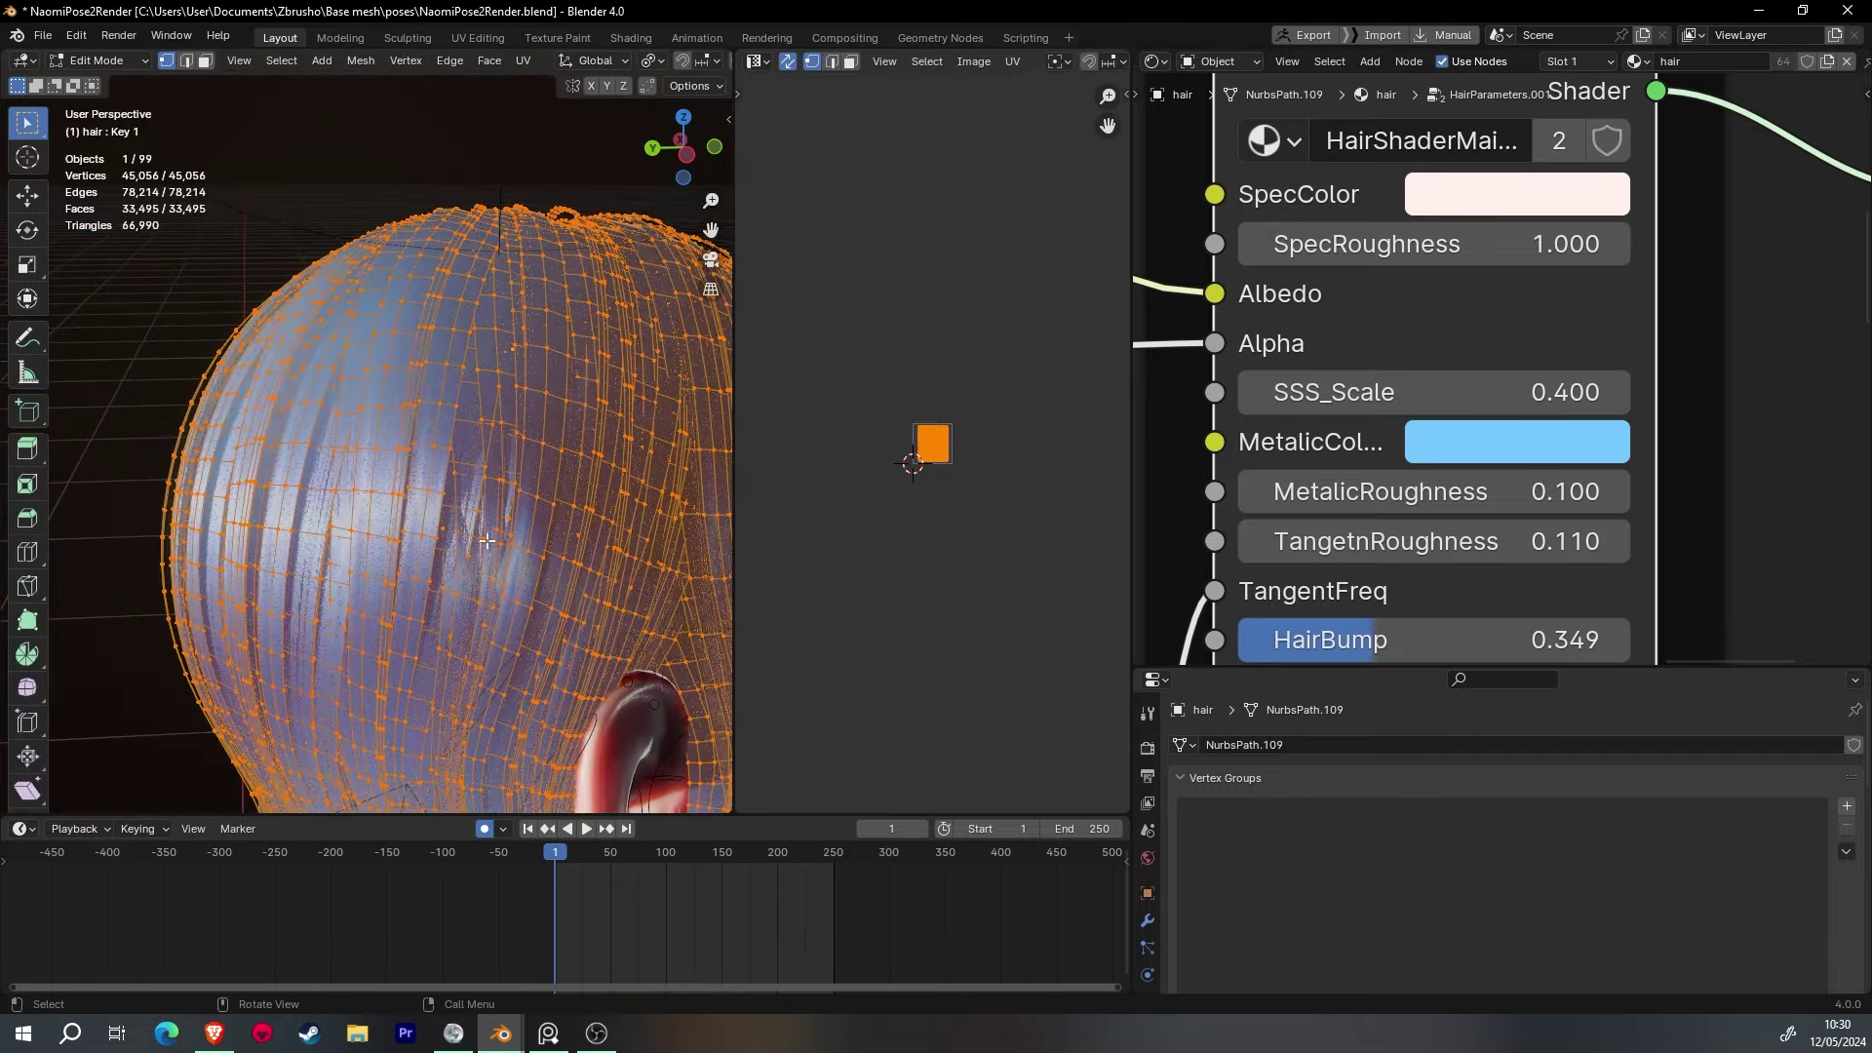
scroll(536, 390, up, 5)
scroll(458, 478, up, 3)
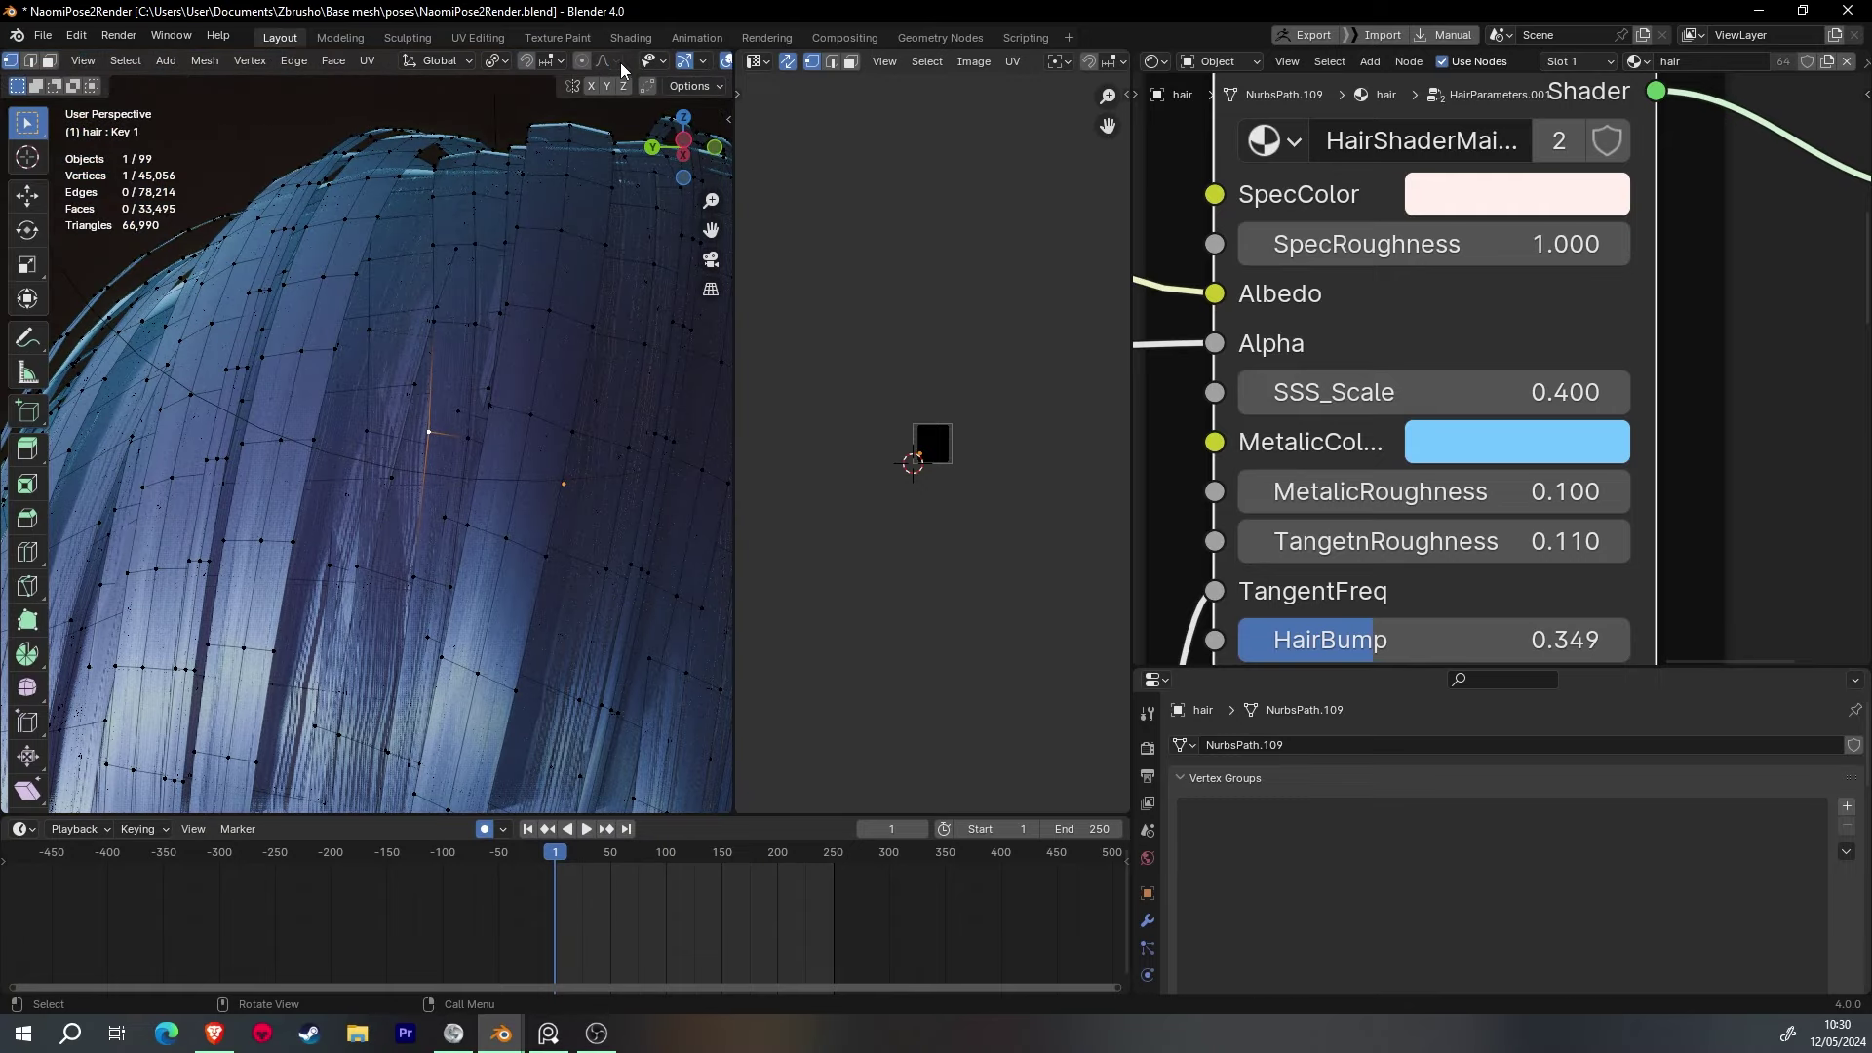
- Push a back-hair vertex with smooth proportional editing (size 0.123), then return to Object Mode
click(429, 66)
middle_drag(468, 527, 488, 555)
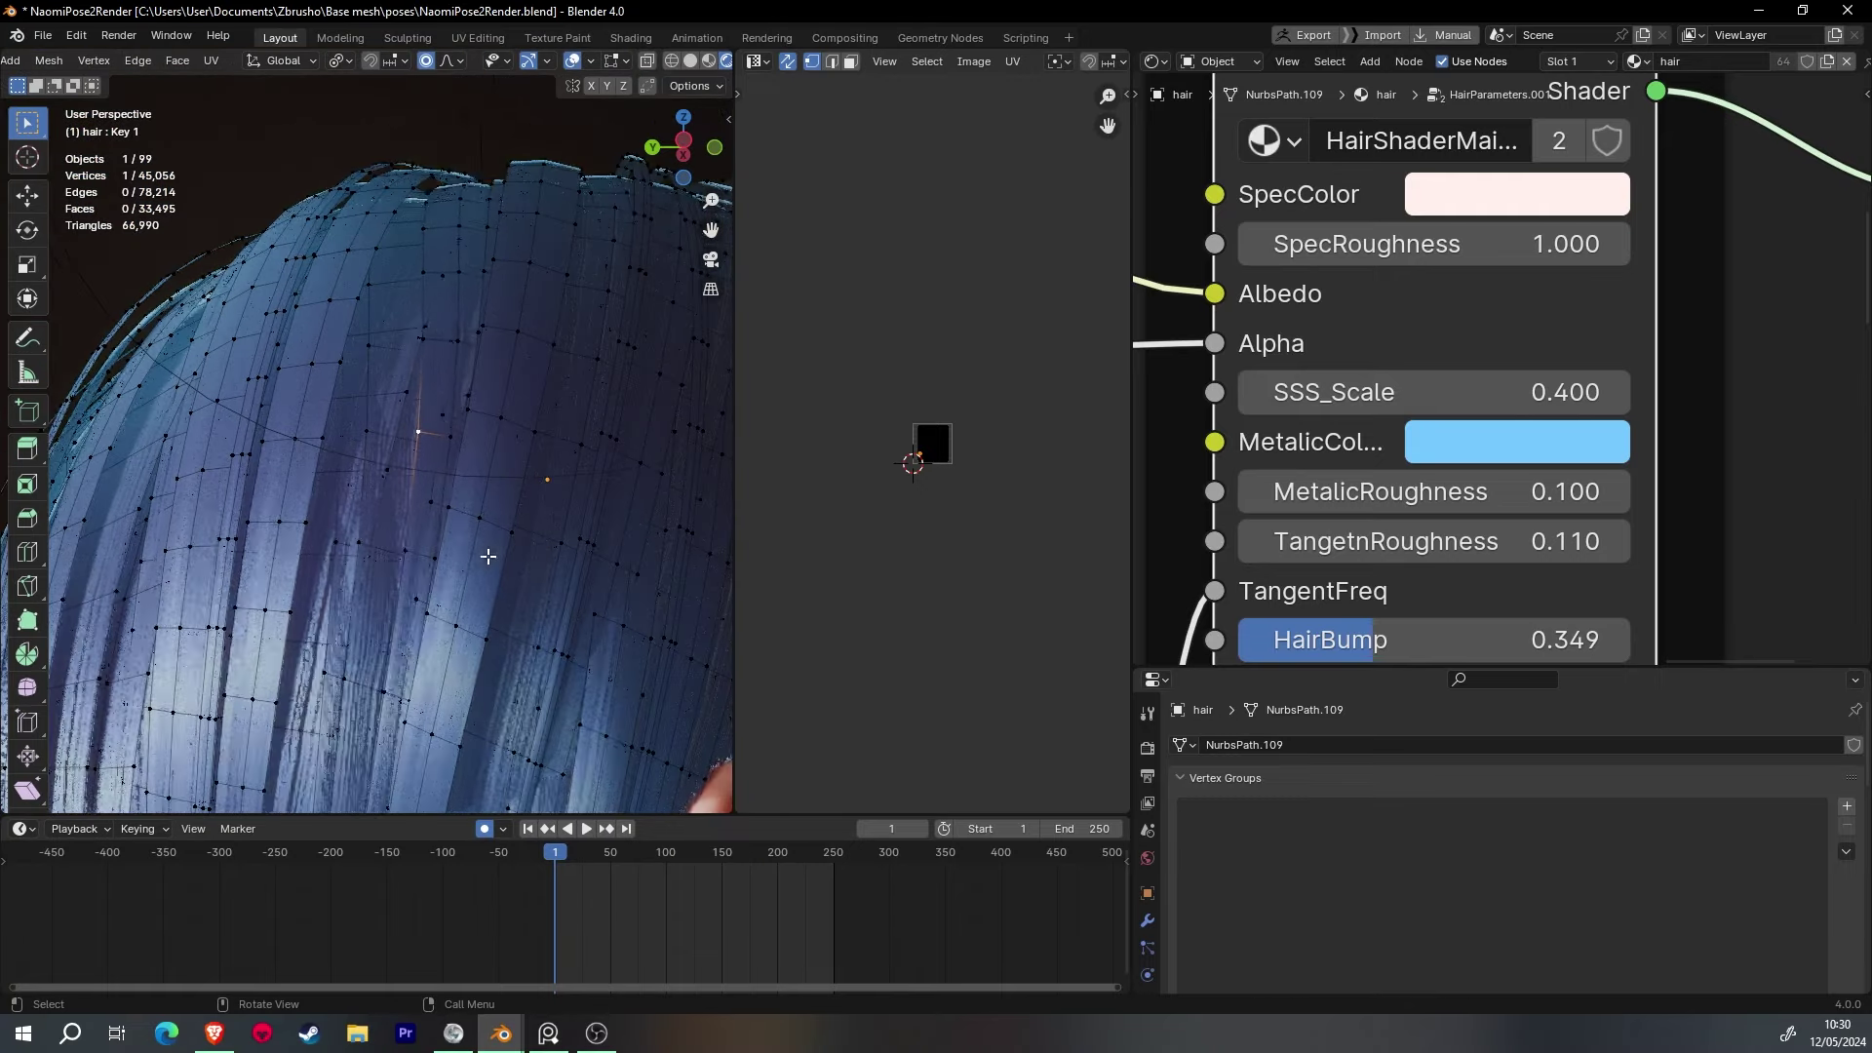
key(g)
click(370, 443)
mouse_move(402, 439)
middle_down()
mouse_move(350, 471)
mouse_move(468, 507)
mouse_move(544, 564)
mouse_move(515, 262)
mouse_move(543, 285)
middle_up()
click(423, 474)
key(Tab)
scroll(499, 534, up, 3)
scroll(499, 524, down, 5)
key(shift+alt+z)
- Change the HairShaderMain SpecColor from pale pink to light blue
middle_drag(532, 427, 546, 434)
scroll(1463, 390, down, 4)
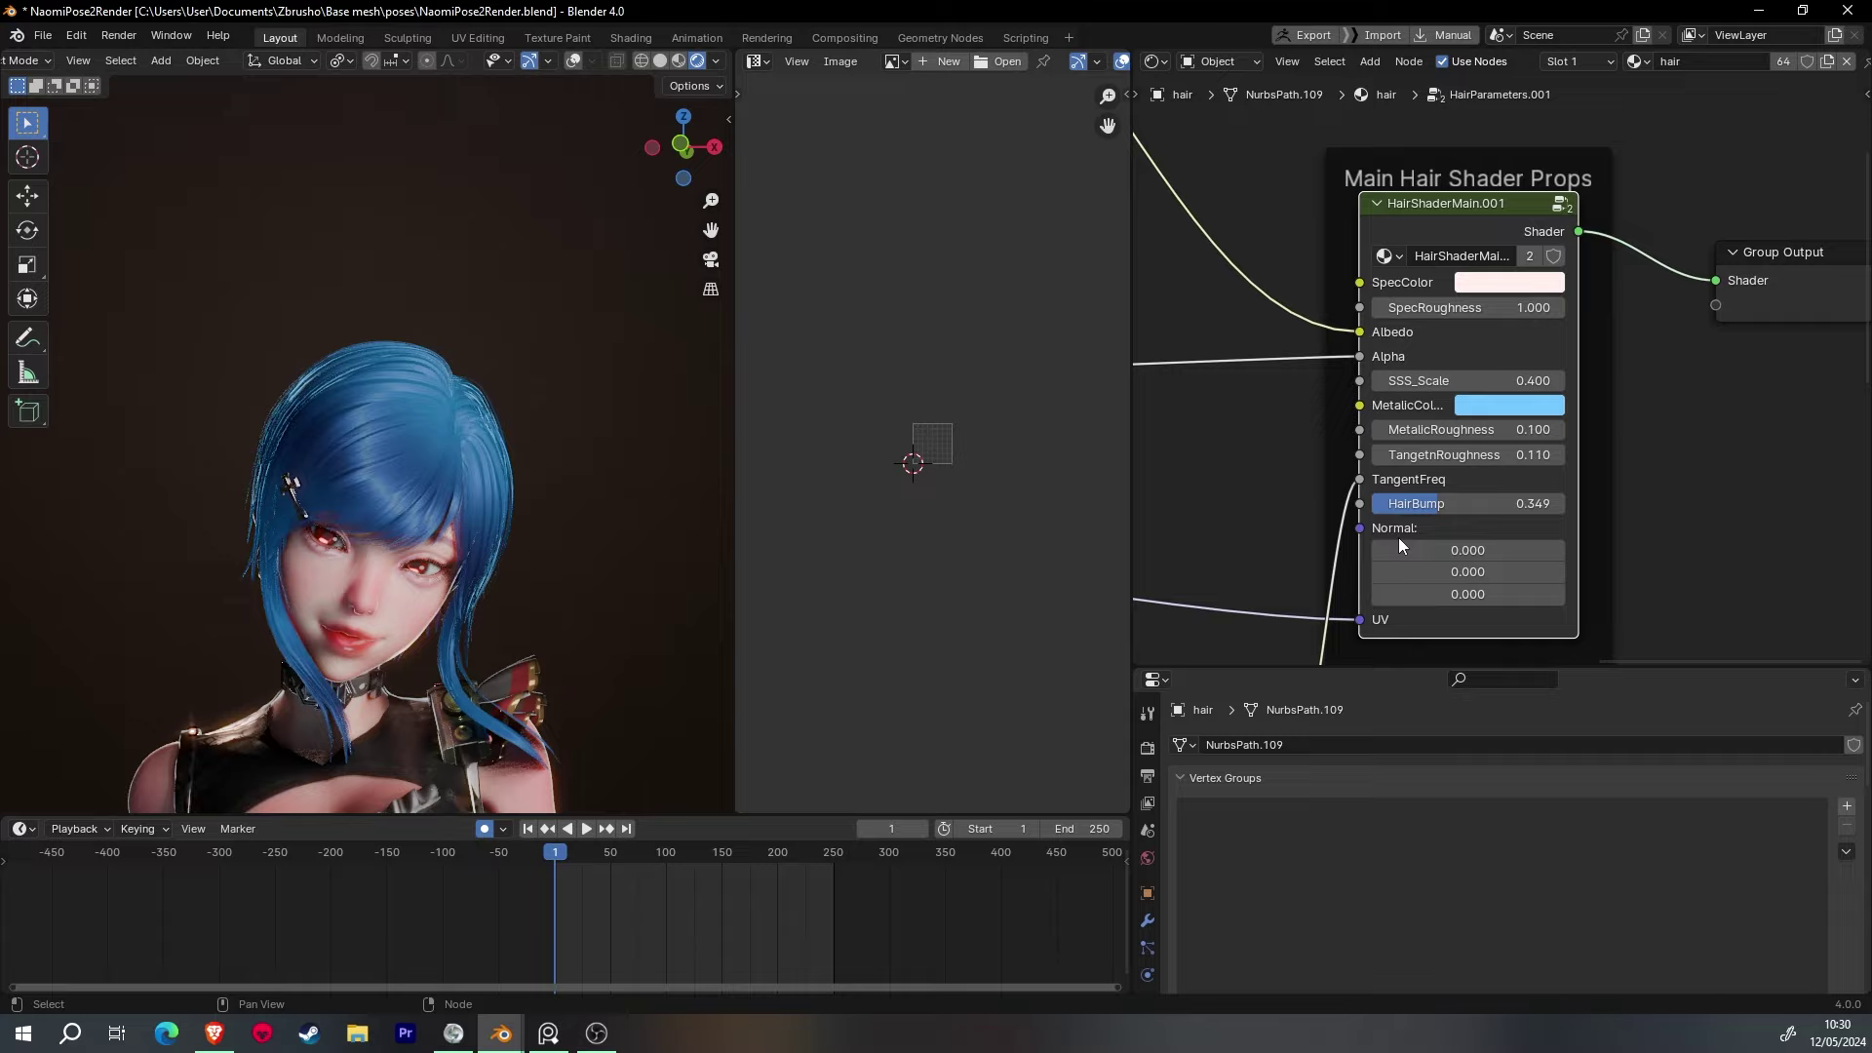
click(1511, 251)
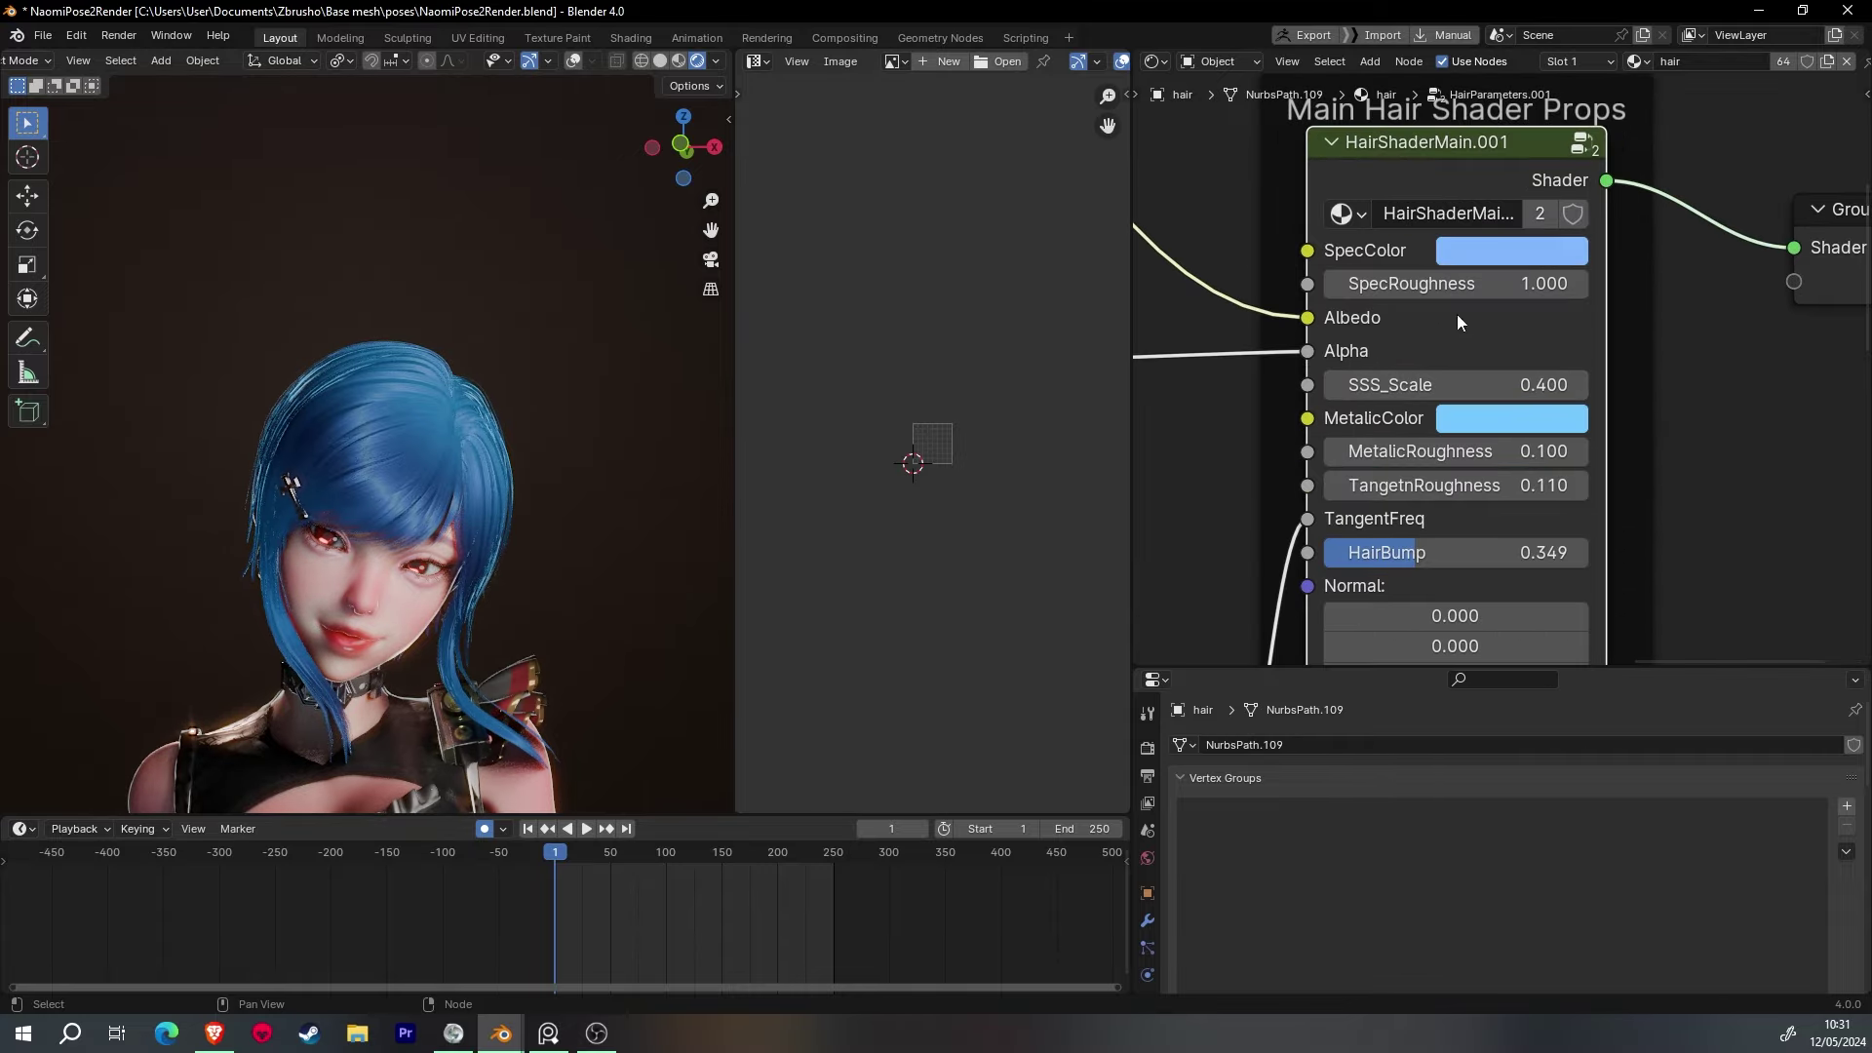
scroll(1462, 390, down, 5)
middle_drag(536, 527, 485, 351)
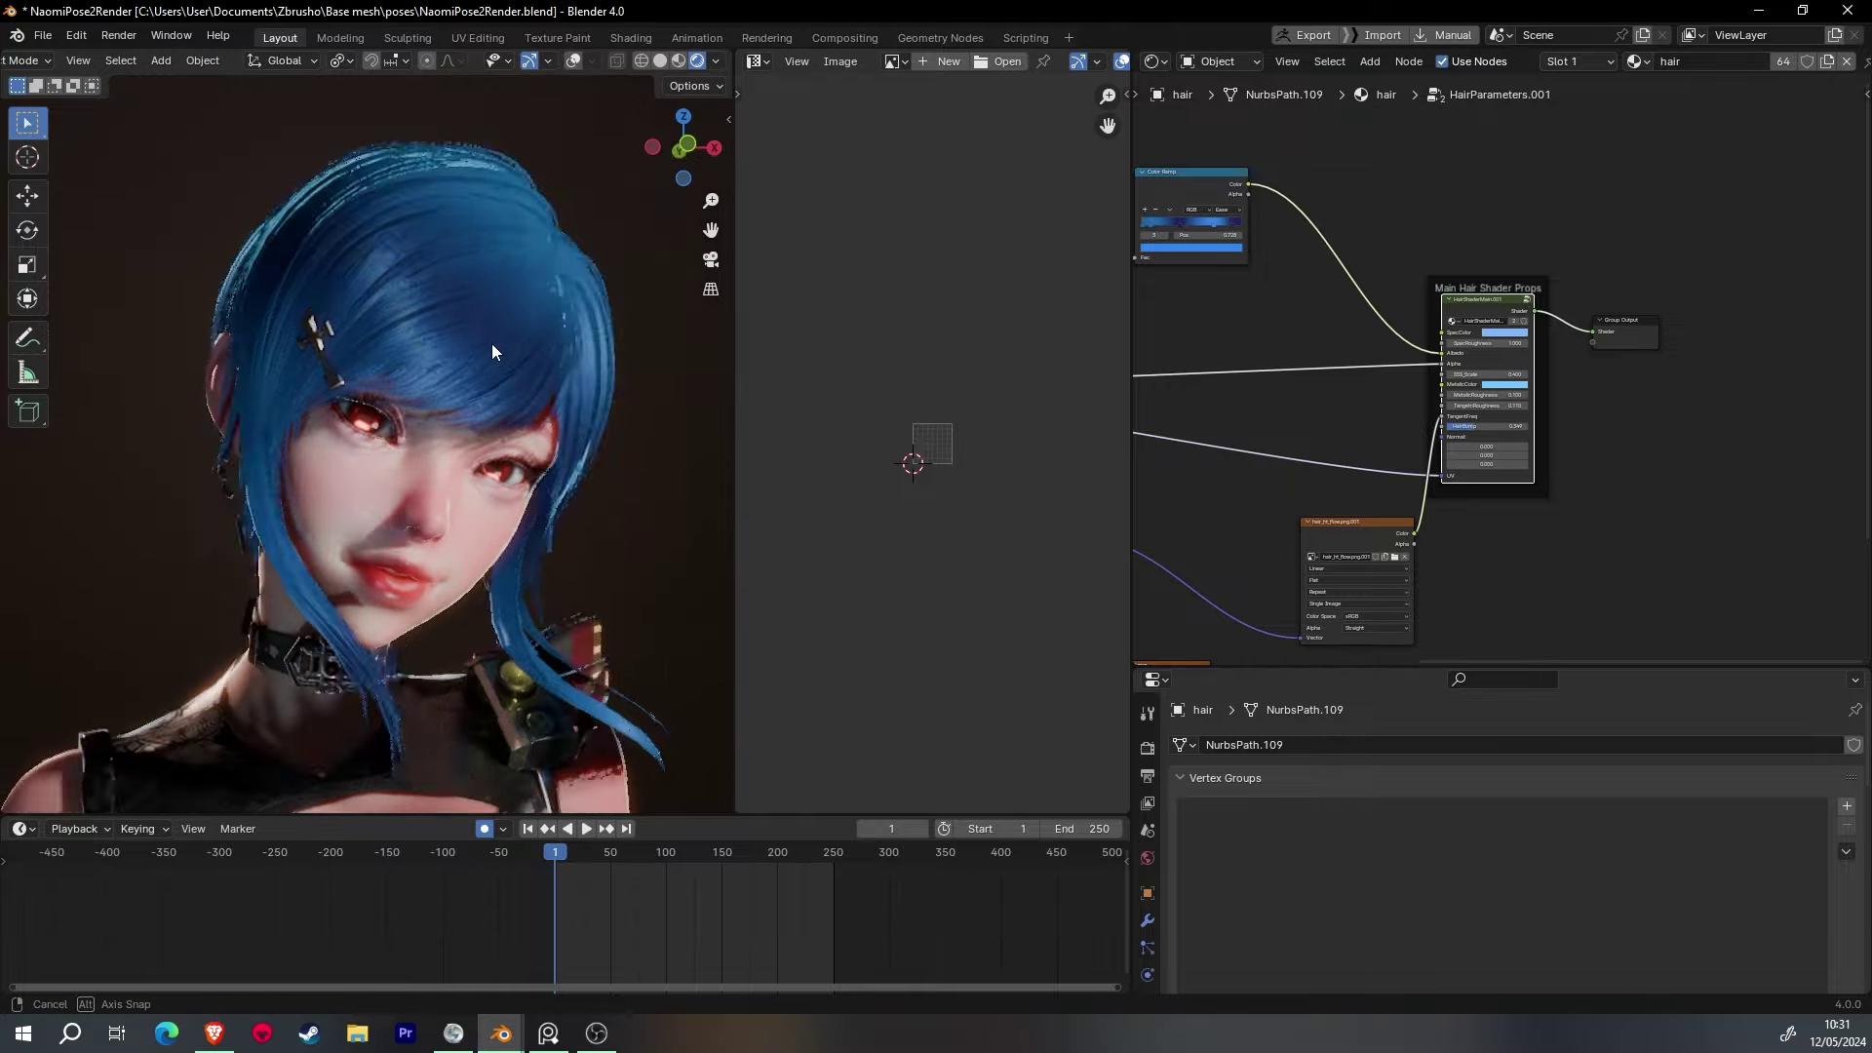
- Jump to the camera view and orbit around the whole character to review the hair colour
key(KP_0)
middle_drag(430, 341, 544, 418)
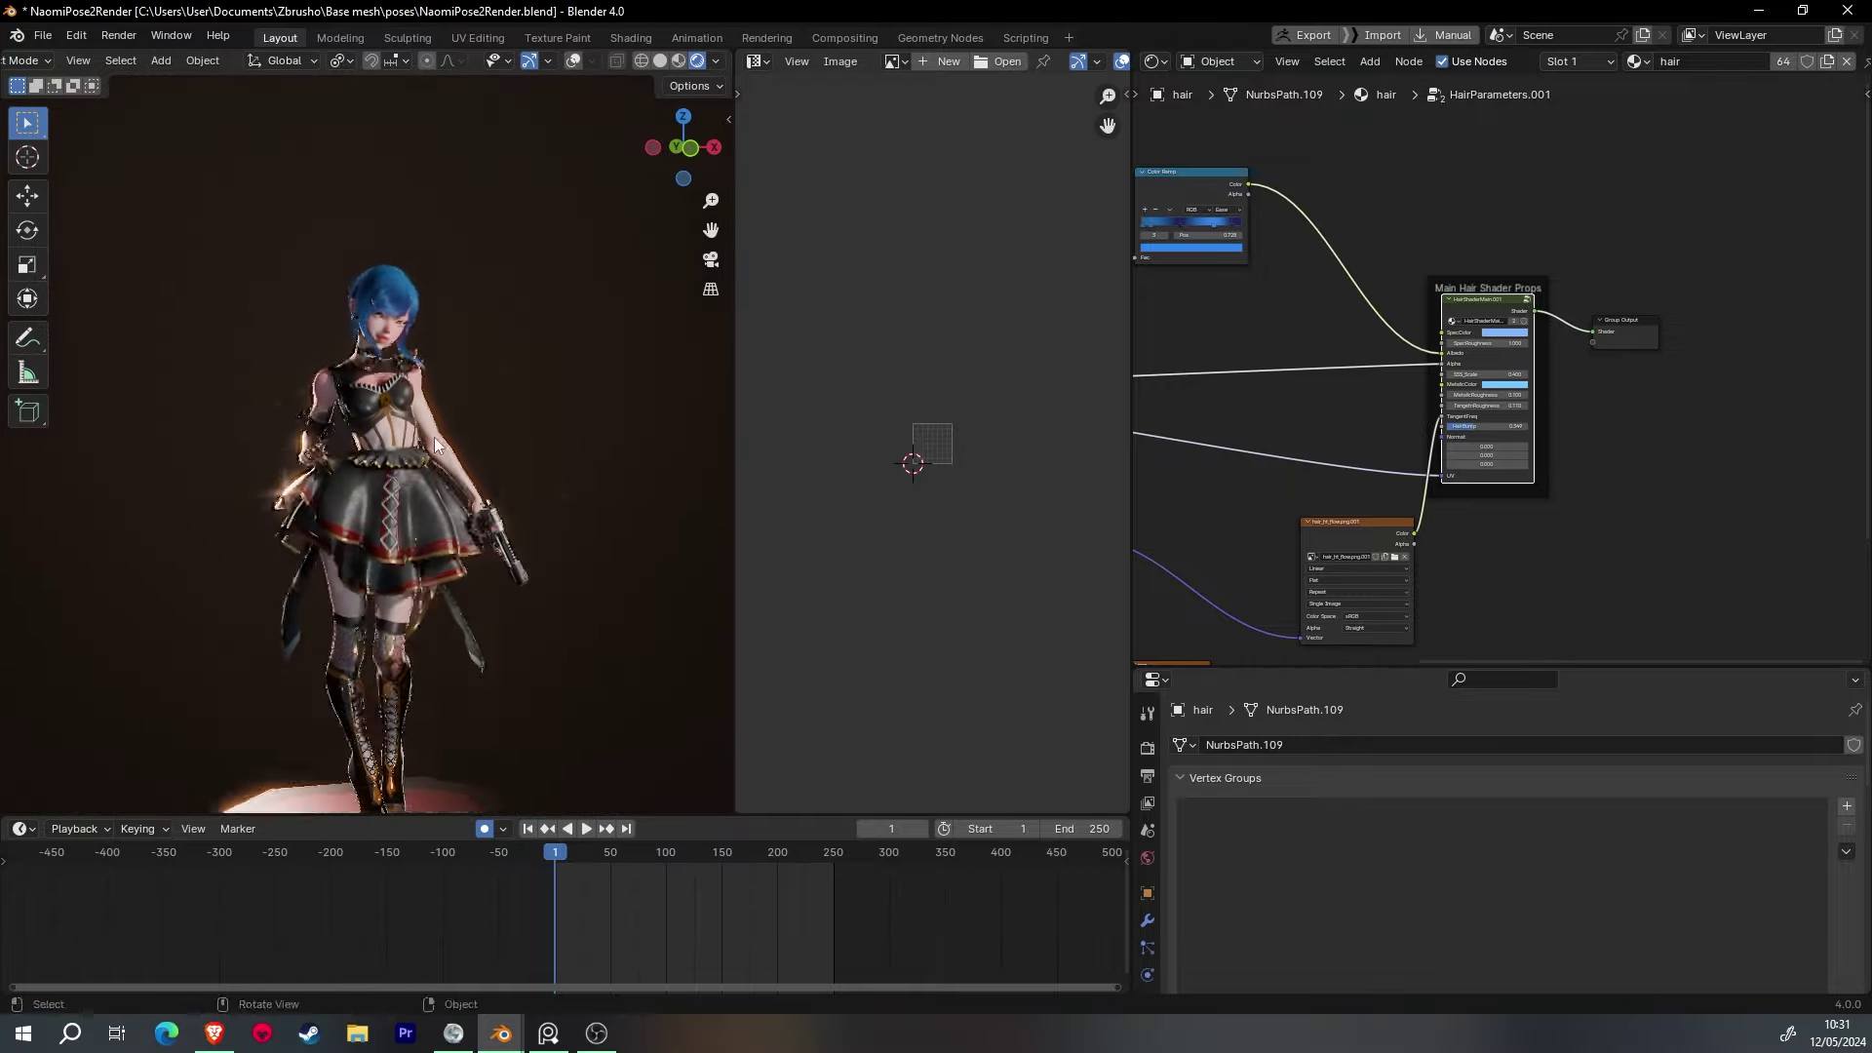
mouse_move(266, 373)
middle_down()
mouse_move(353, 494)
mouse_move(431, 507)
mouse_move(535, 256)
mouse_move(577, 386)
middle_up()
scroll(476, 231, up, 2)
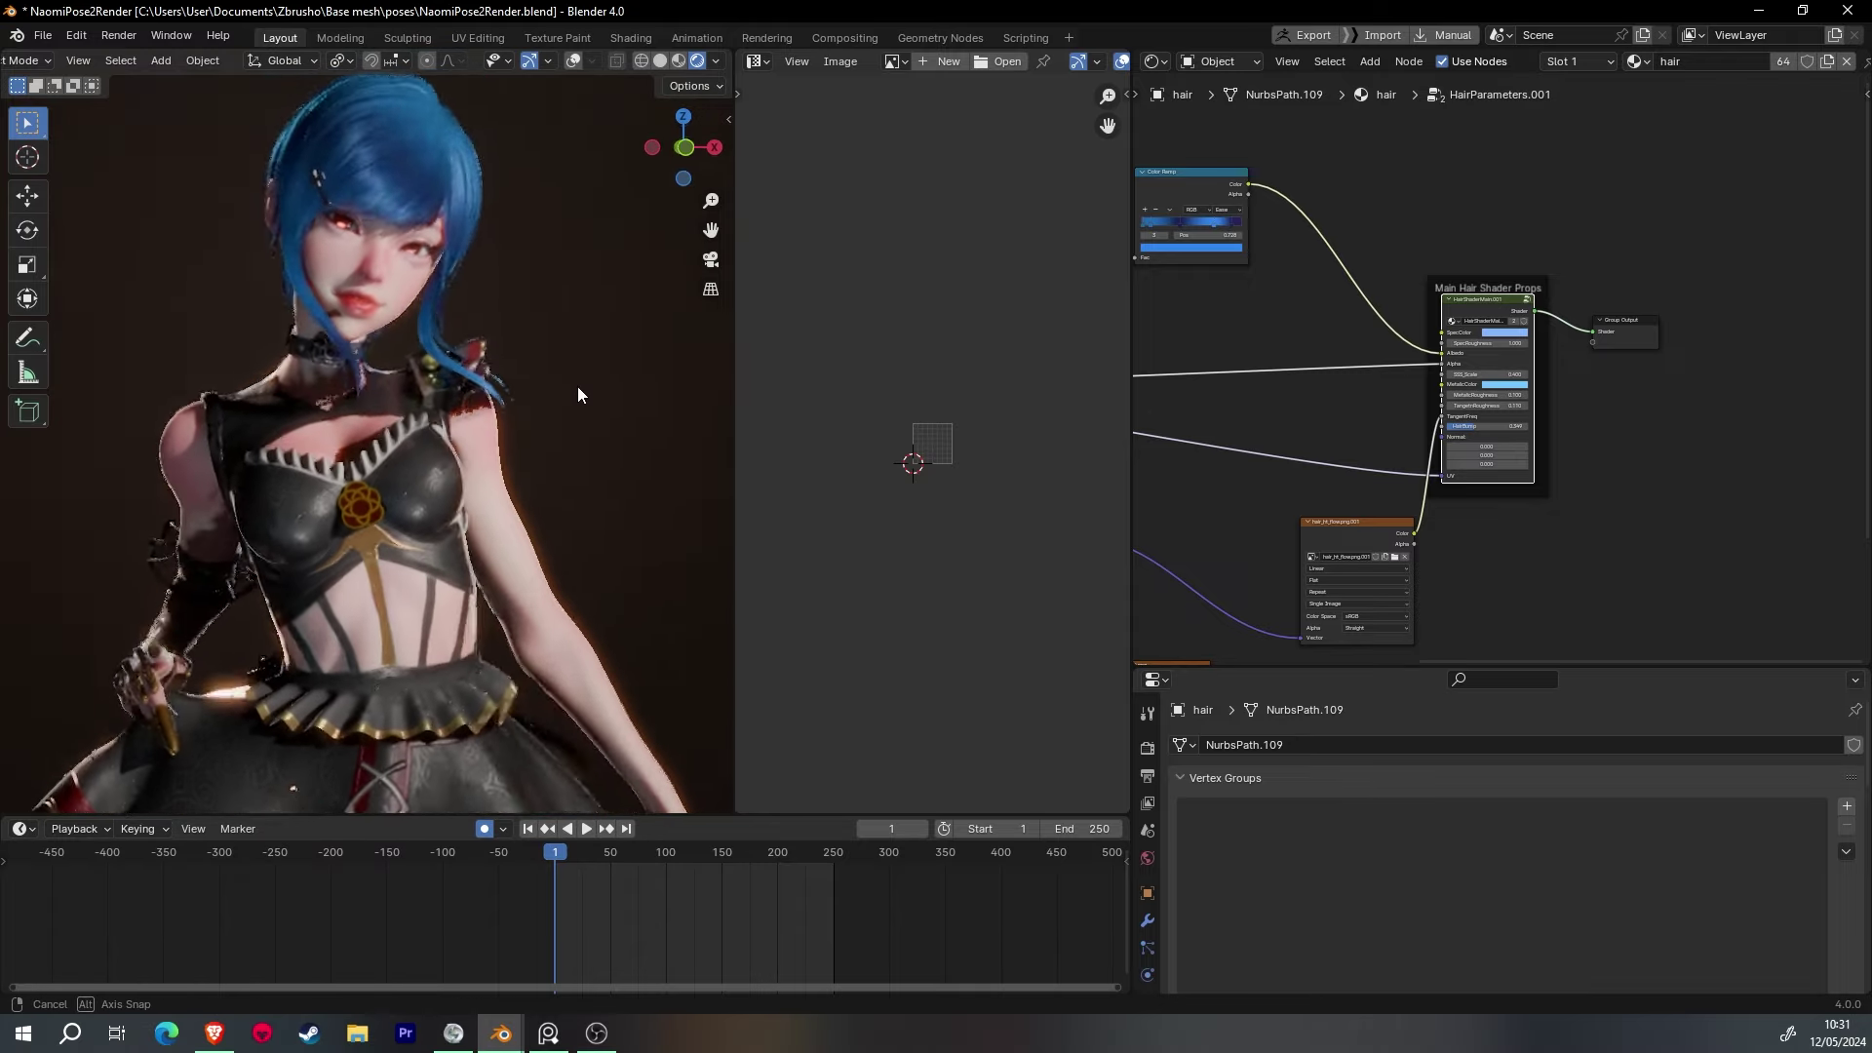
scroll(577, 386, up, 2)
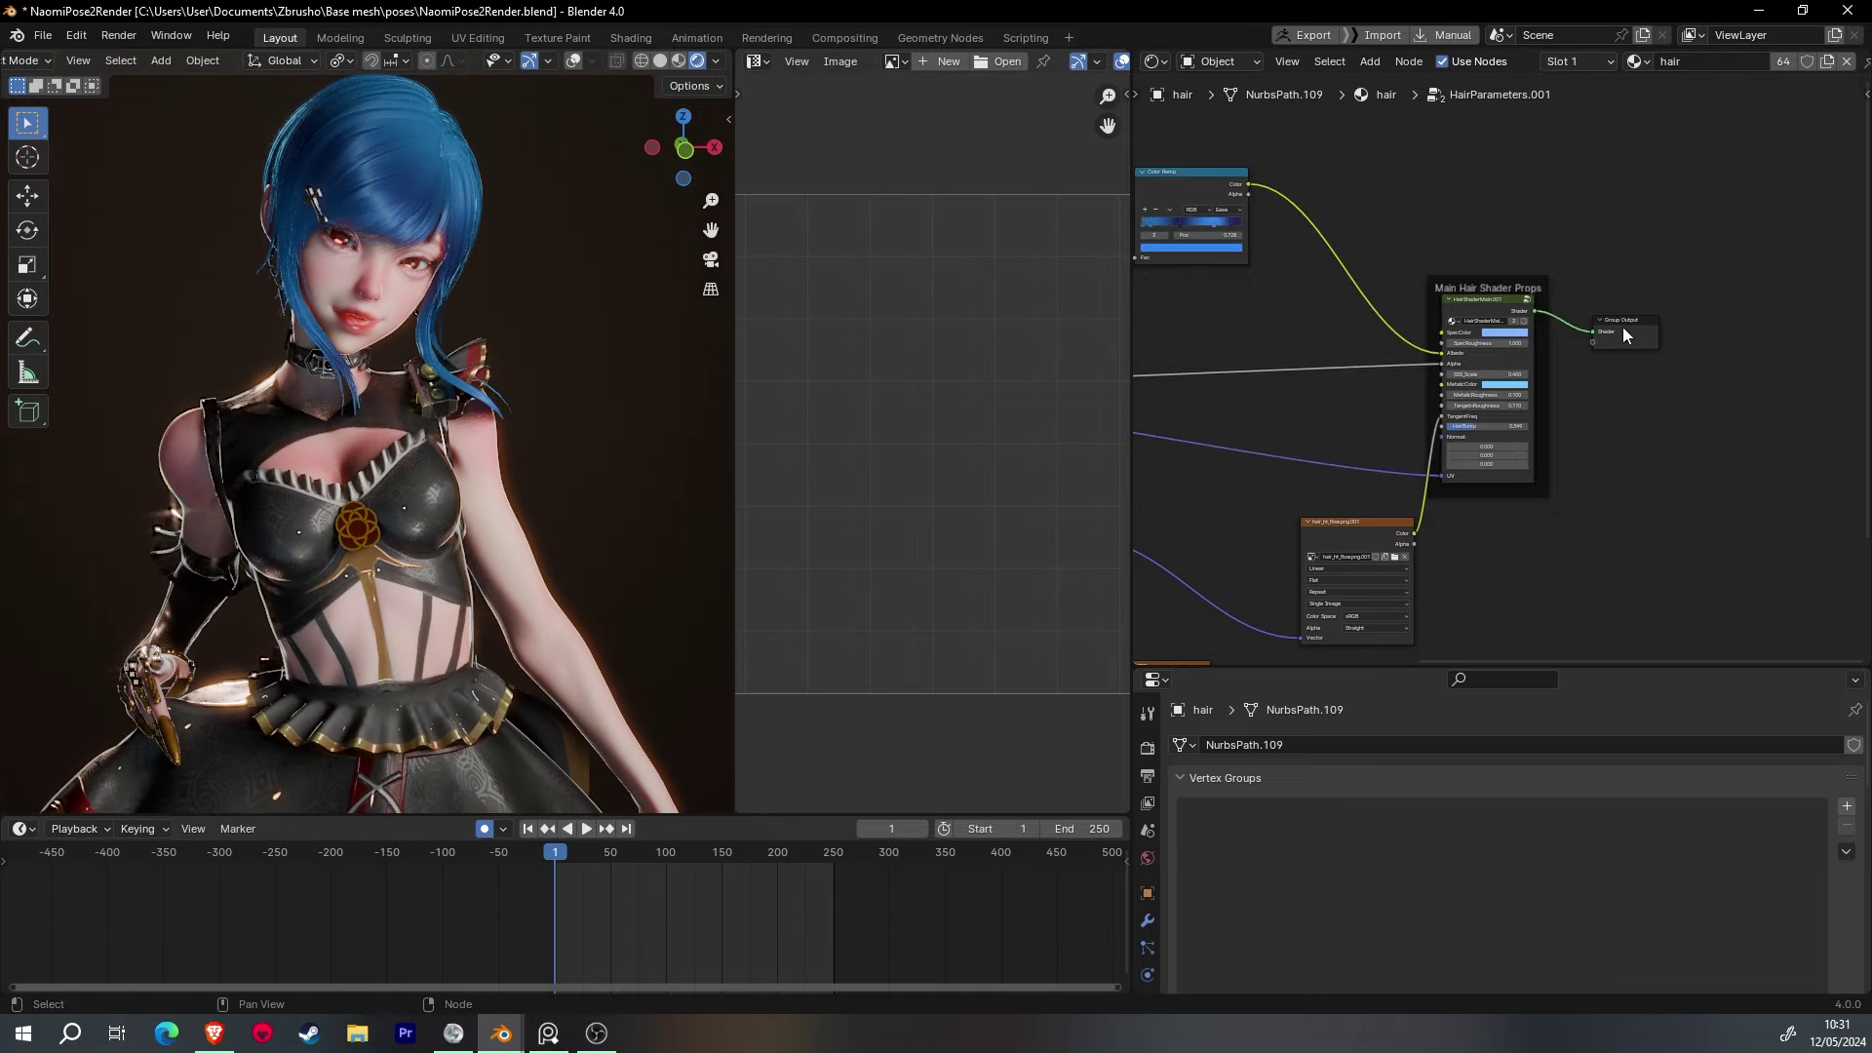
scroll(1623, 335, up, 3)
key(shift+a)
- Add an Add Shader node to the hair node tree via the 'af' search
text(af)
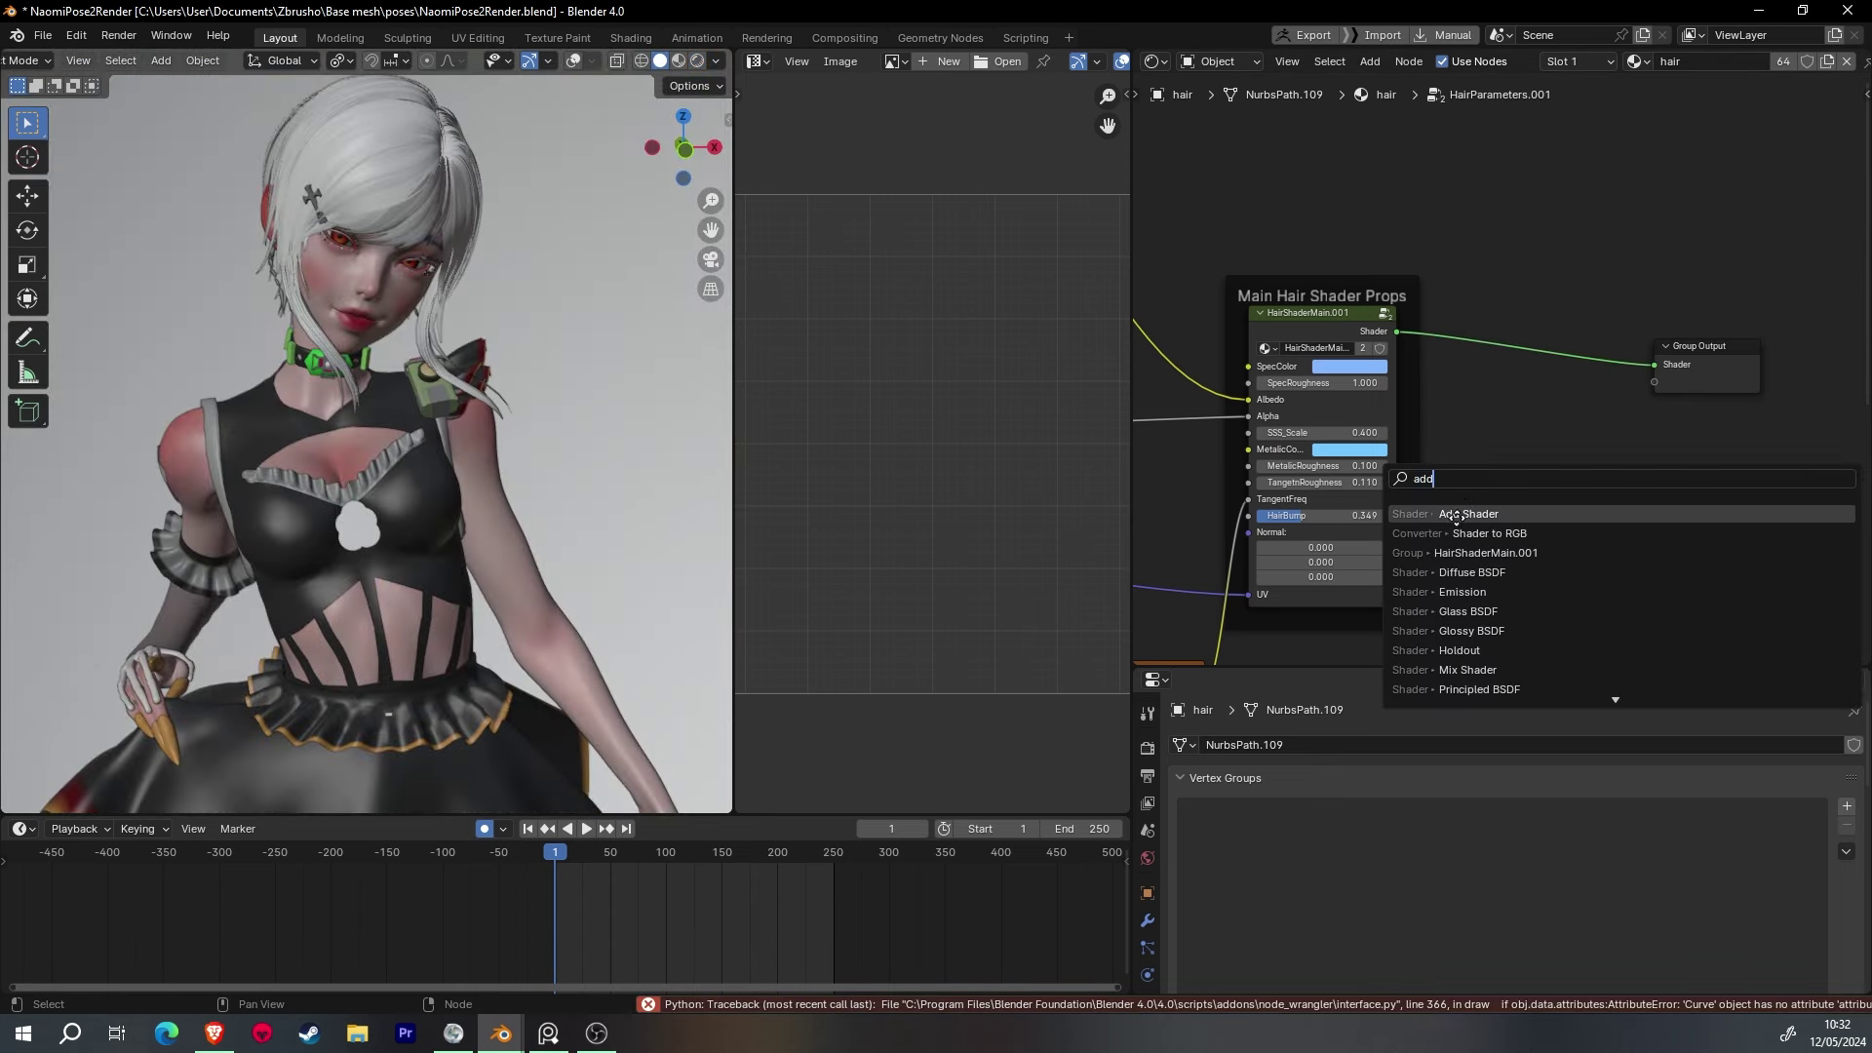
click(1456, 514)
key(shift+a)
key(Escape)
- Leave the HairParameters group and open the OffsetNode.001 group, with rendered shading on
key(Tab)
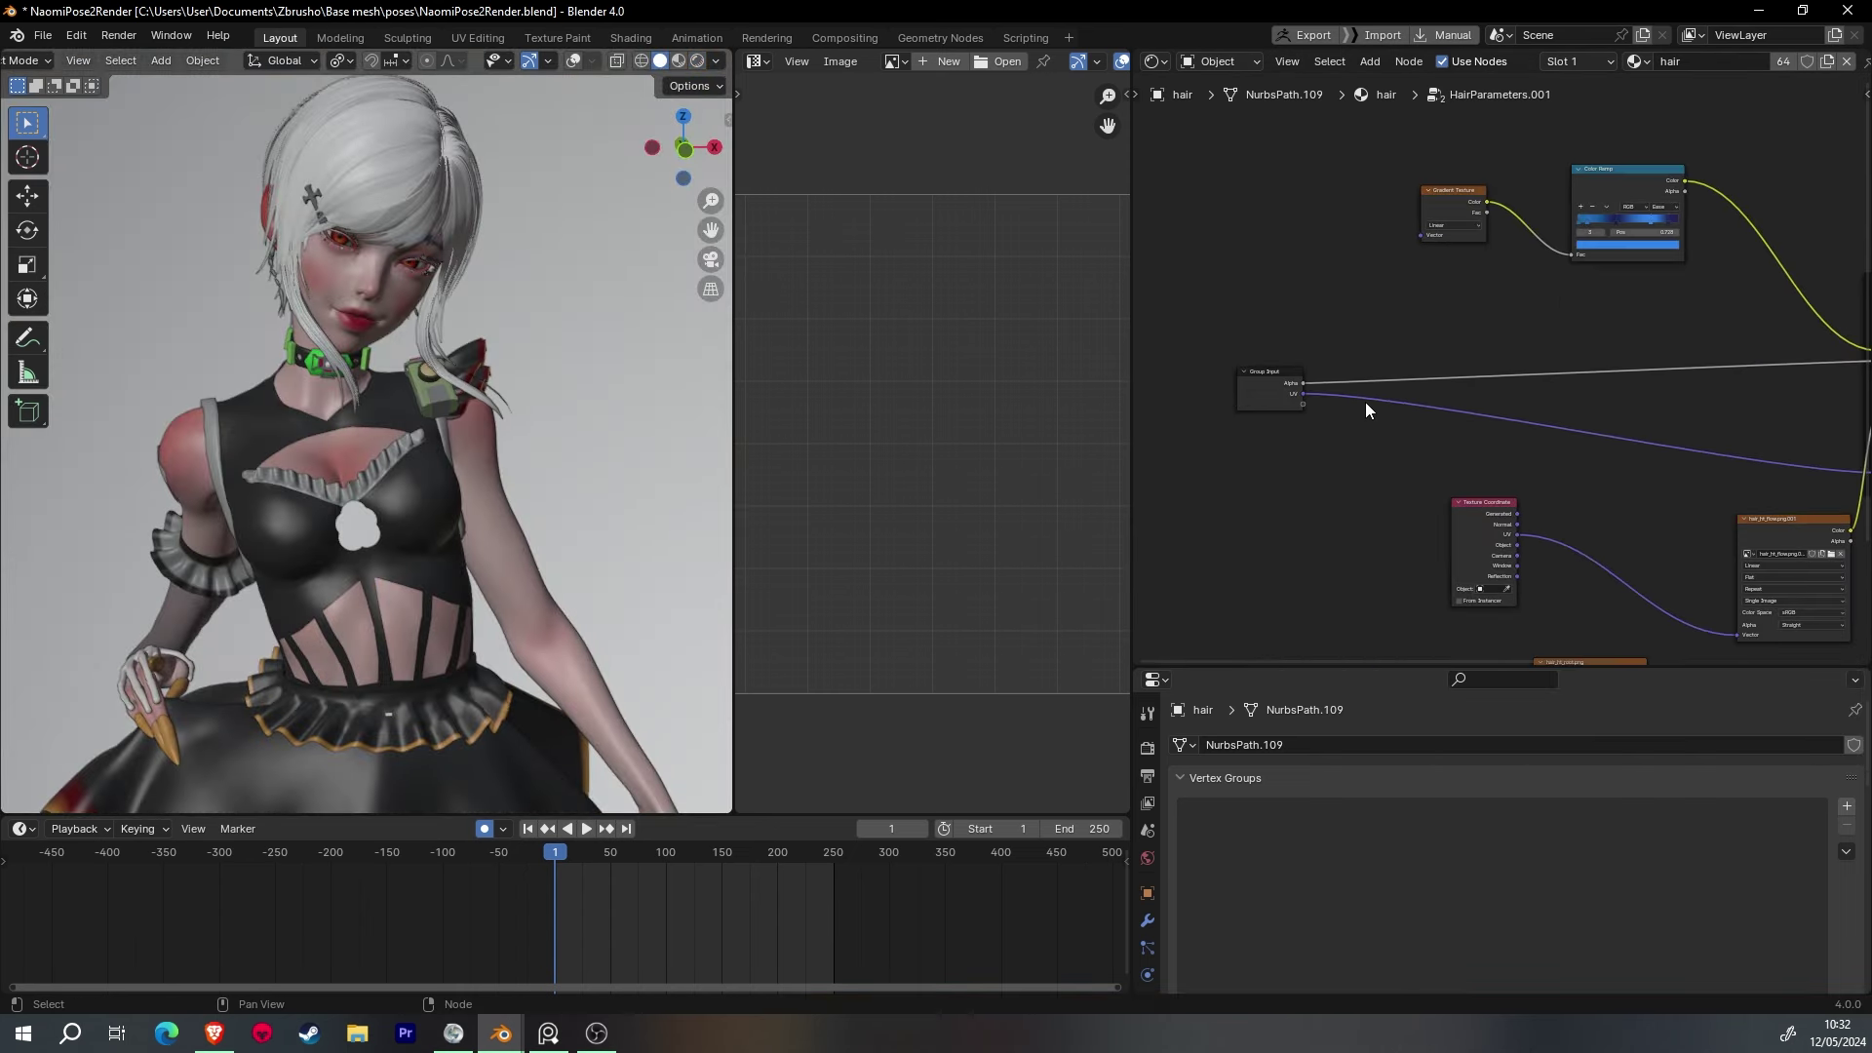
middle_drag(1365, 402, 1279, 433)
scroll(1332, 442, down, 3)
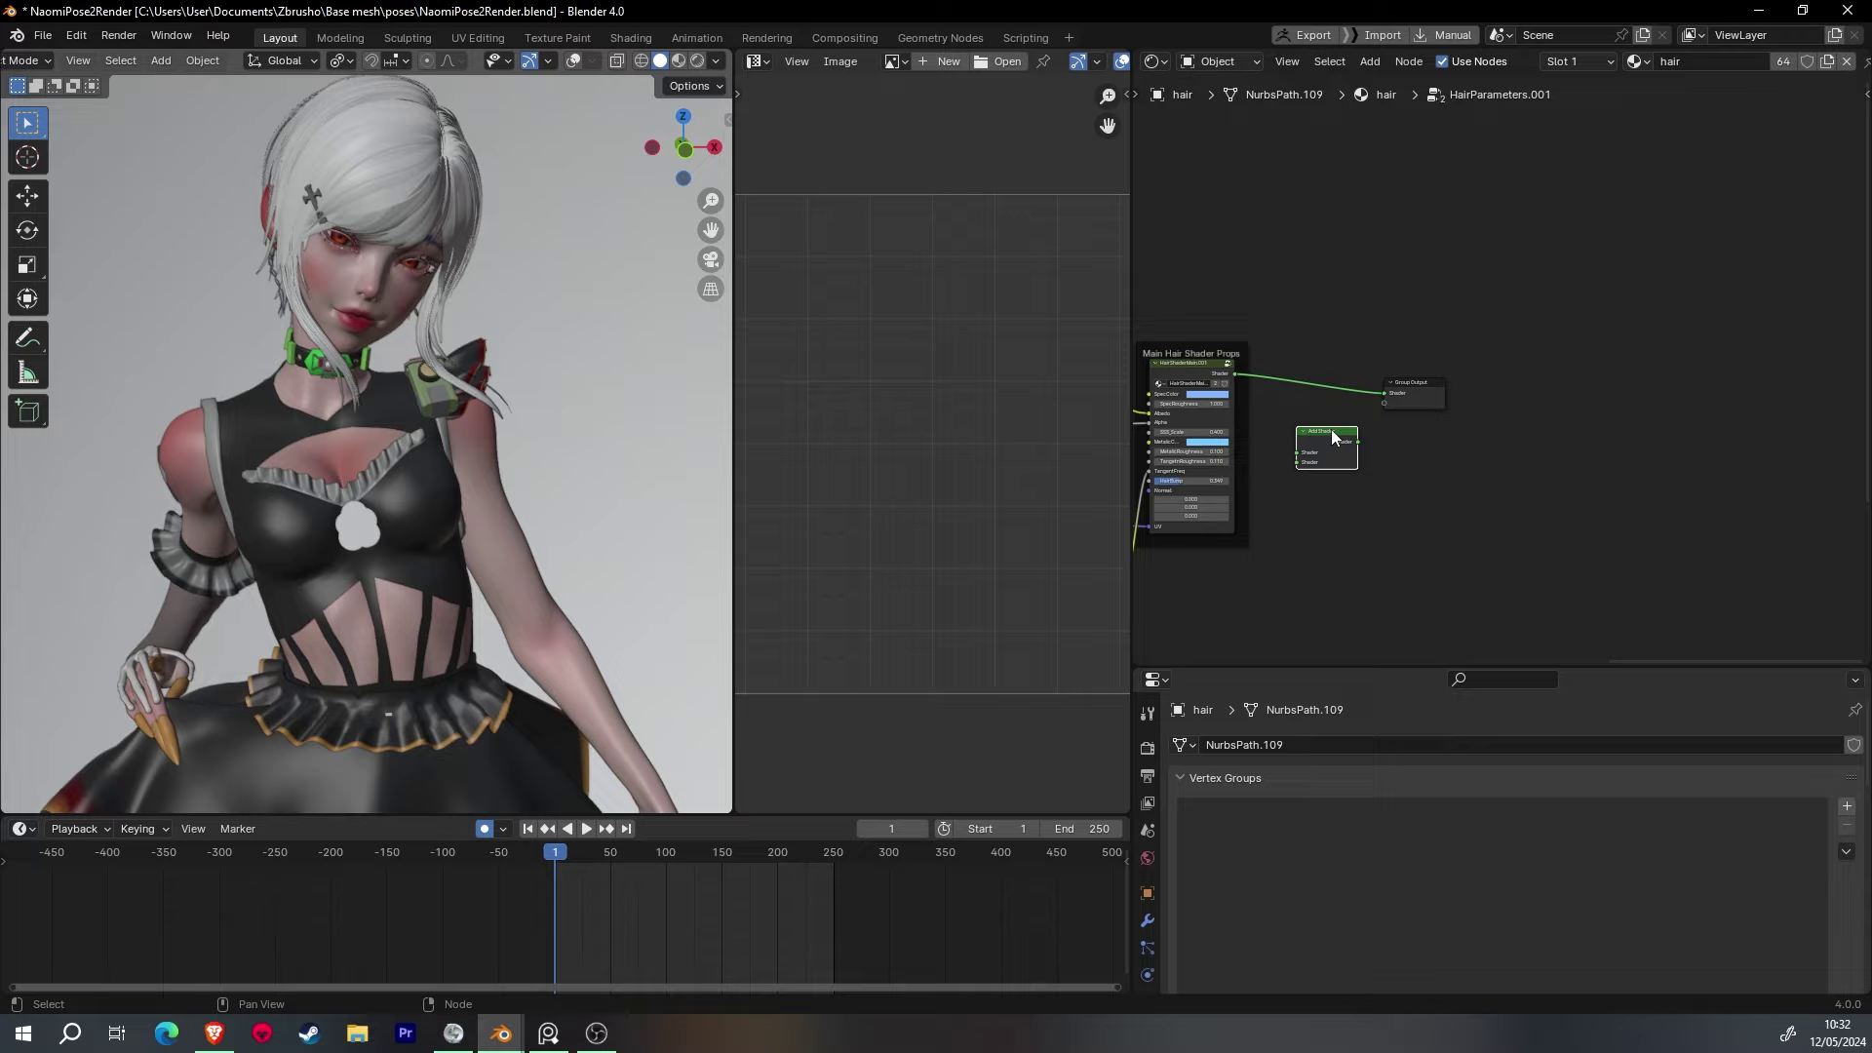
key(Tab)
click(1465, 449)
key(Tab)
scroll(1611, 436, up, 3)
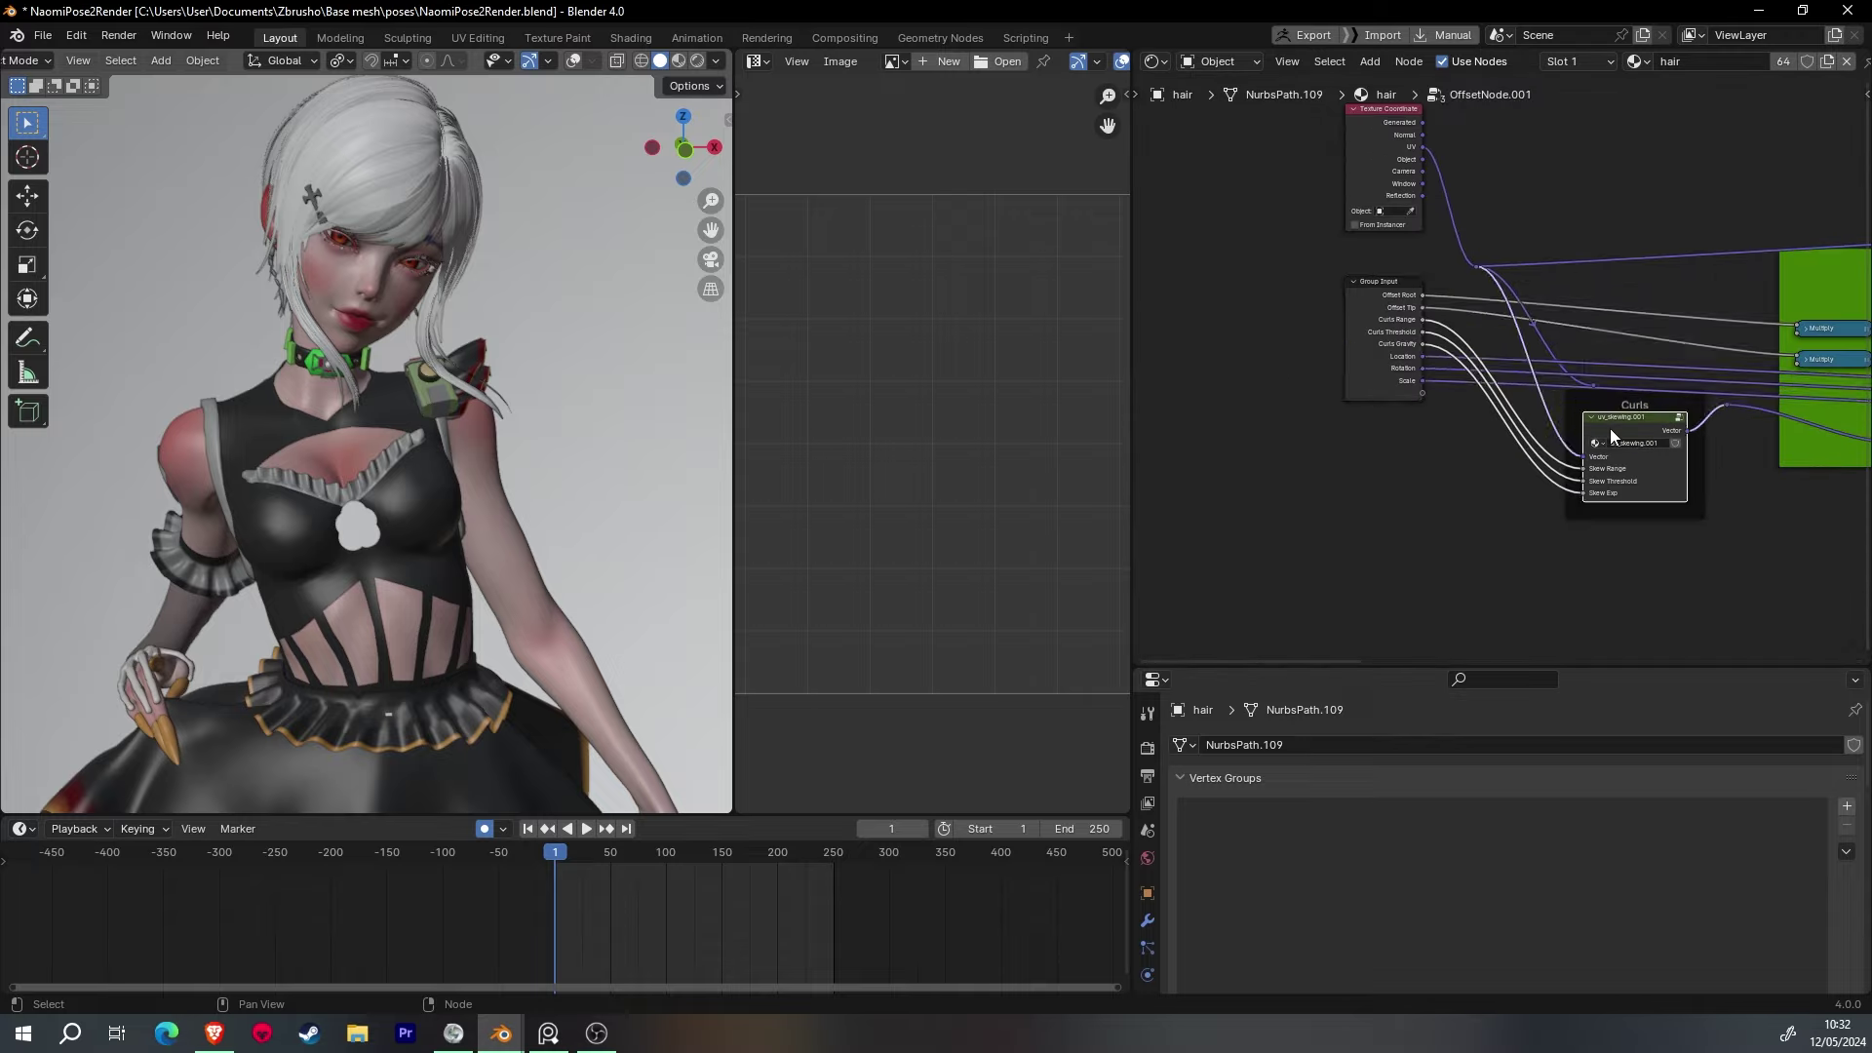
middle_drag(1594, 421, 1479, 439)
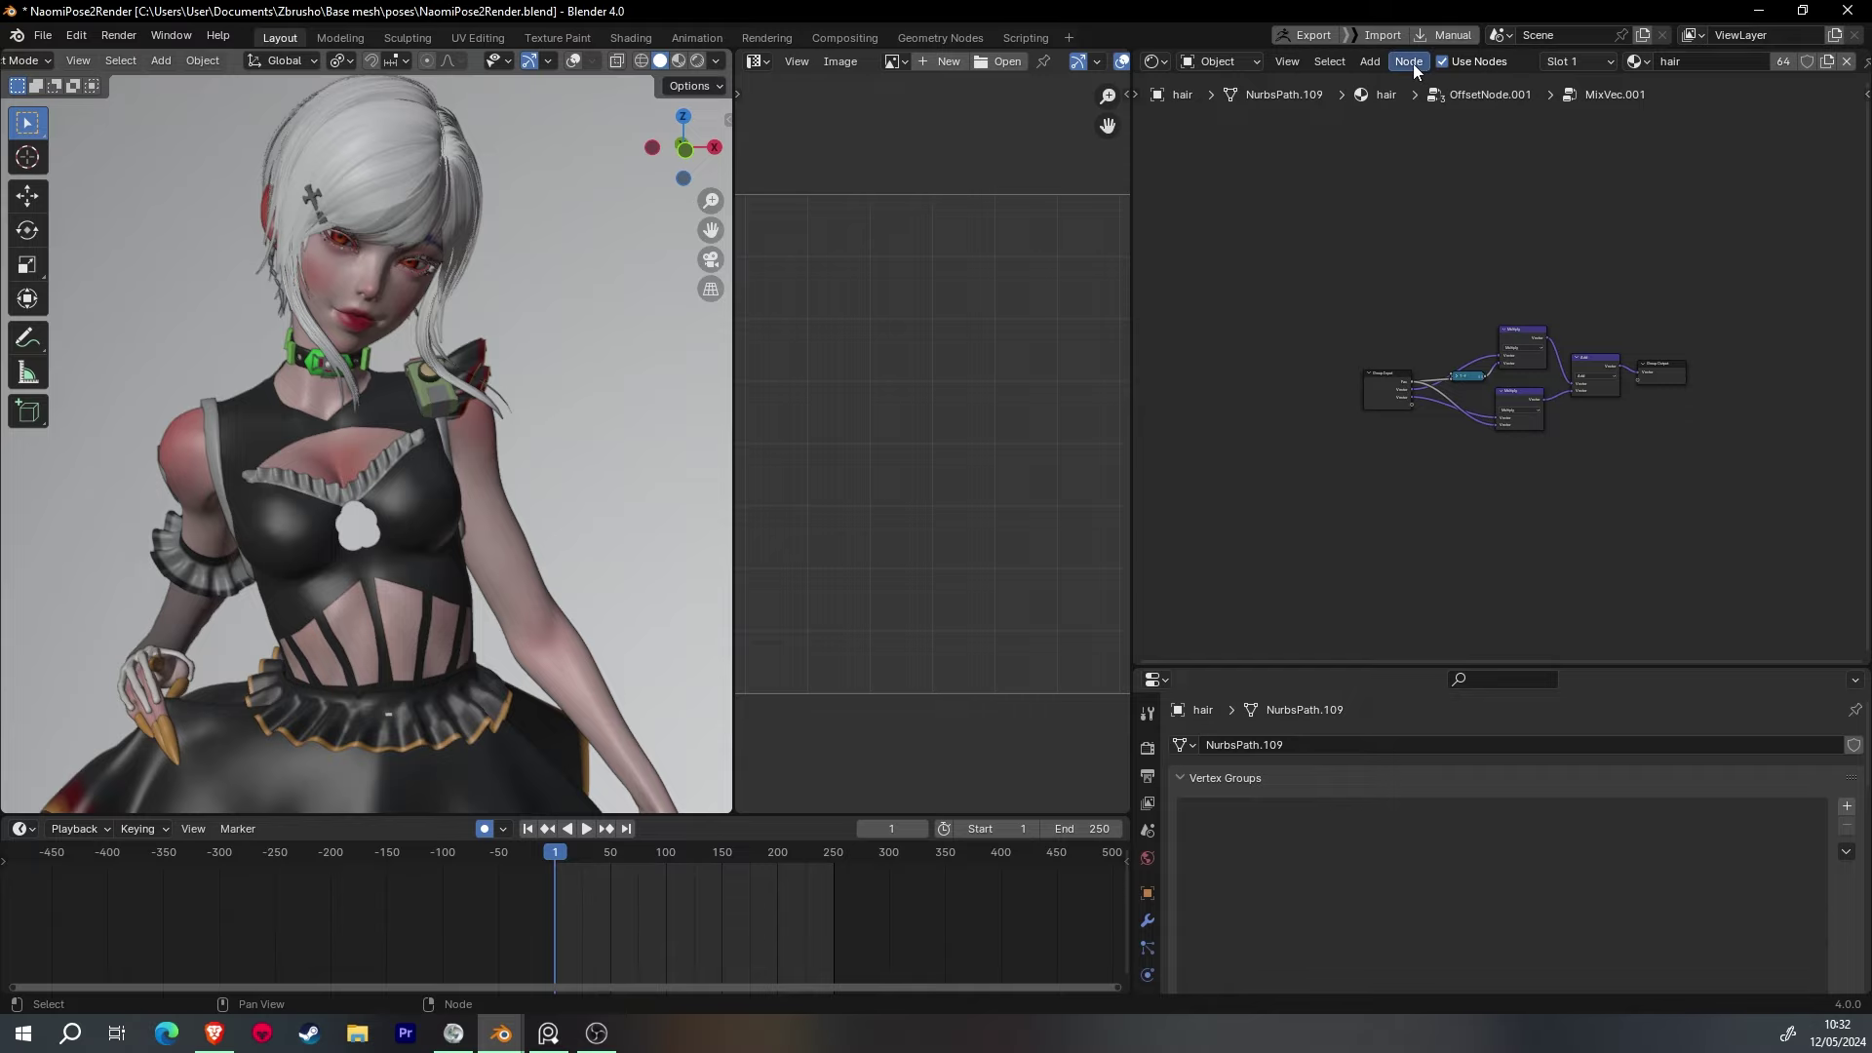
scroll(1482, 451, up, 2)
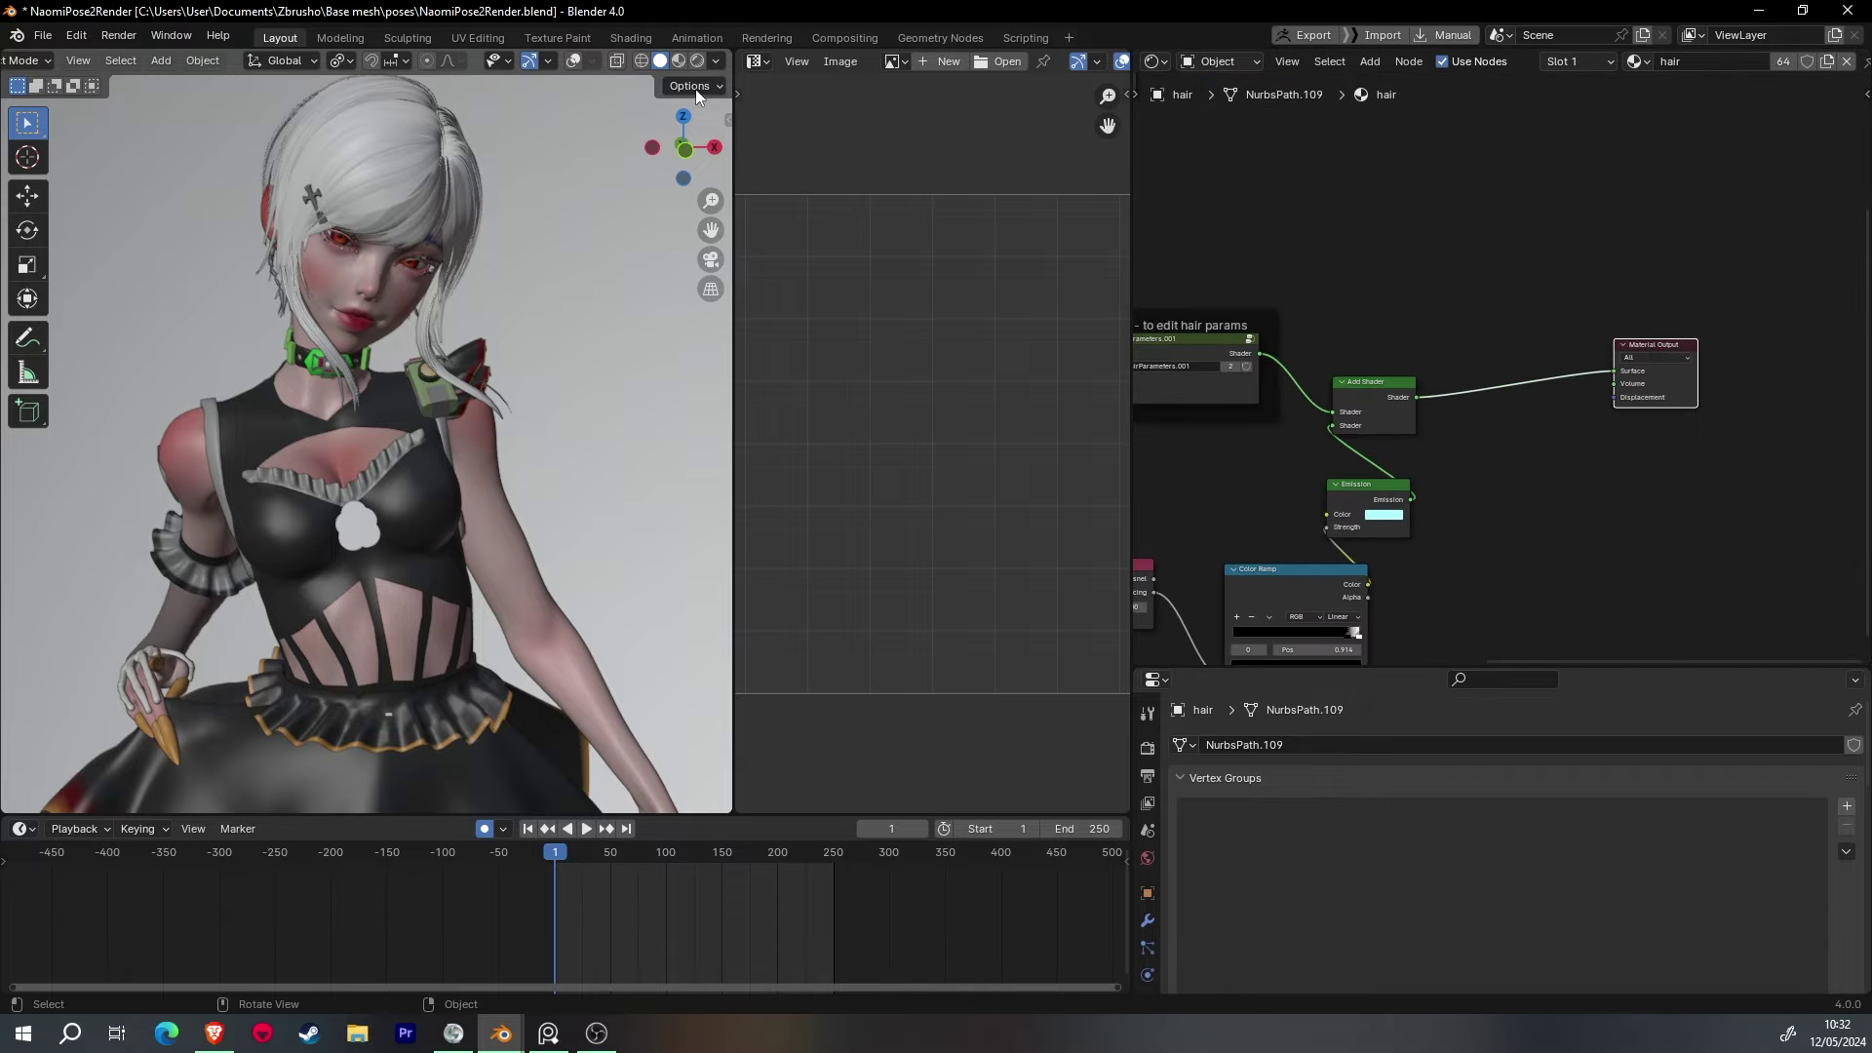
click(697, 60)
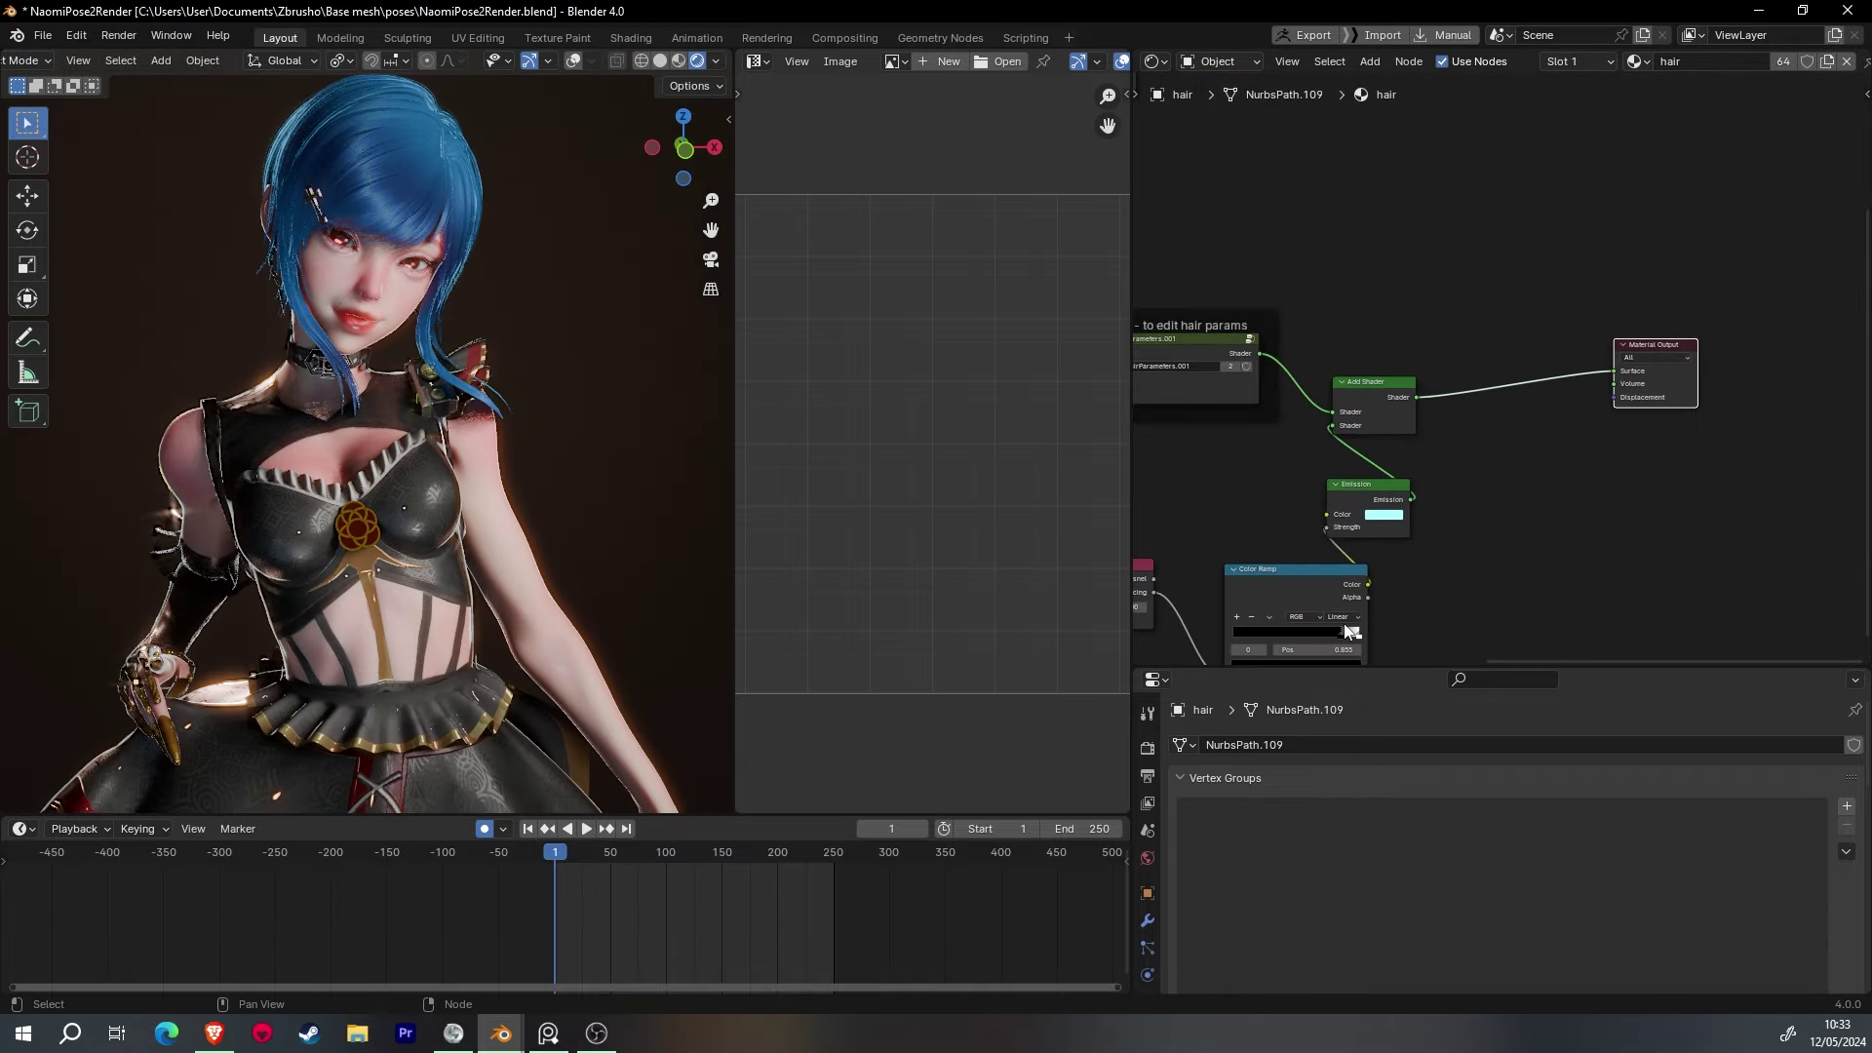
- Cut the old Add Shader node and add a fresh Add Shader
key(ctrl+x)
key(shift+a)
text(add)
key(Return)
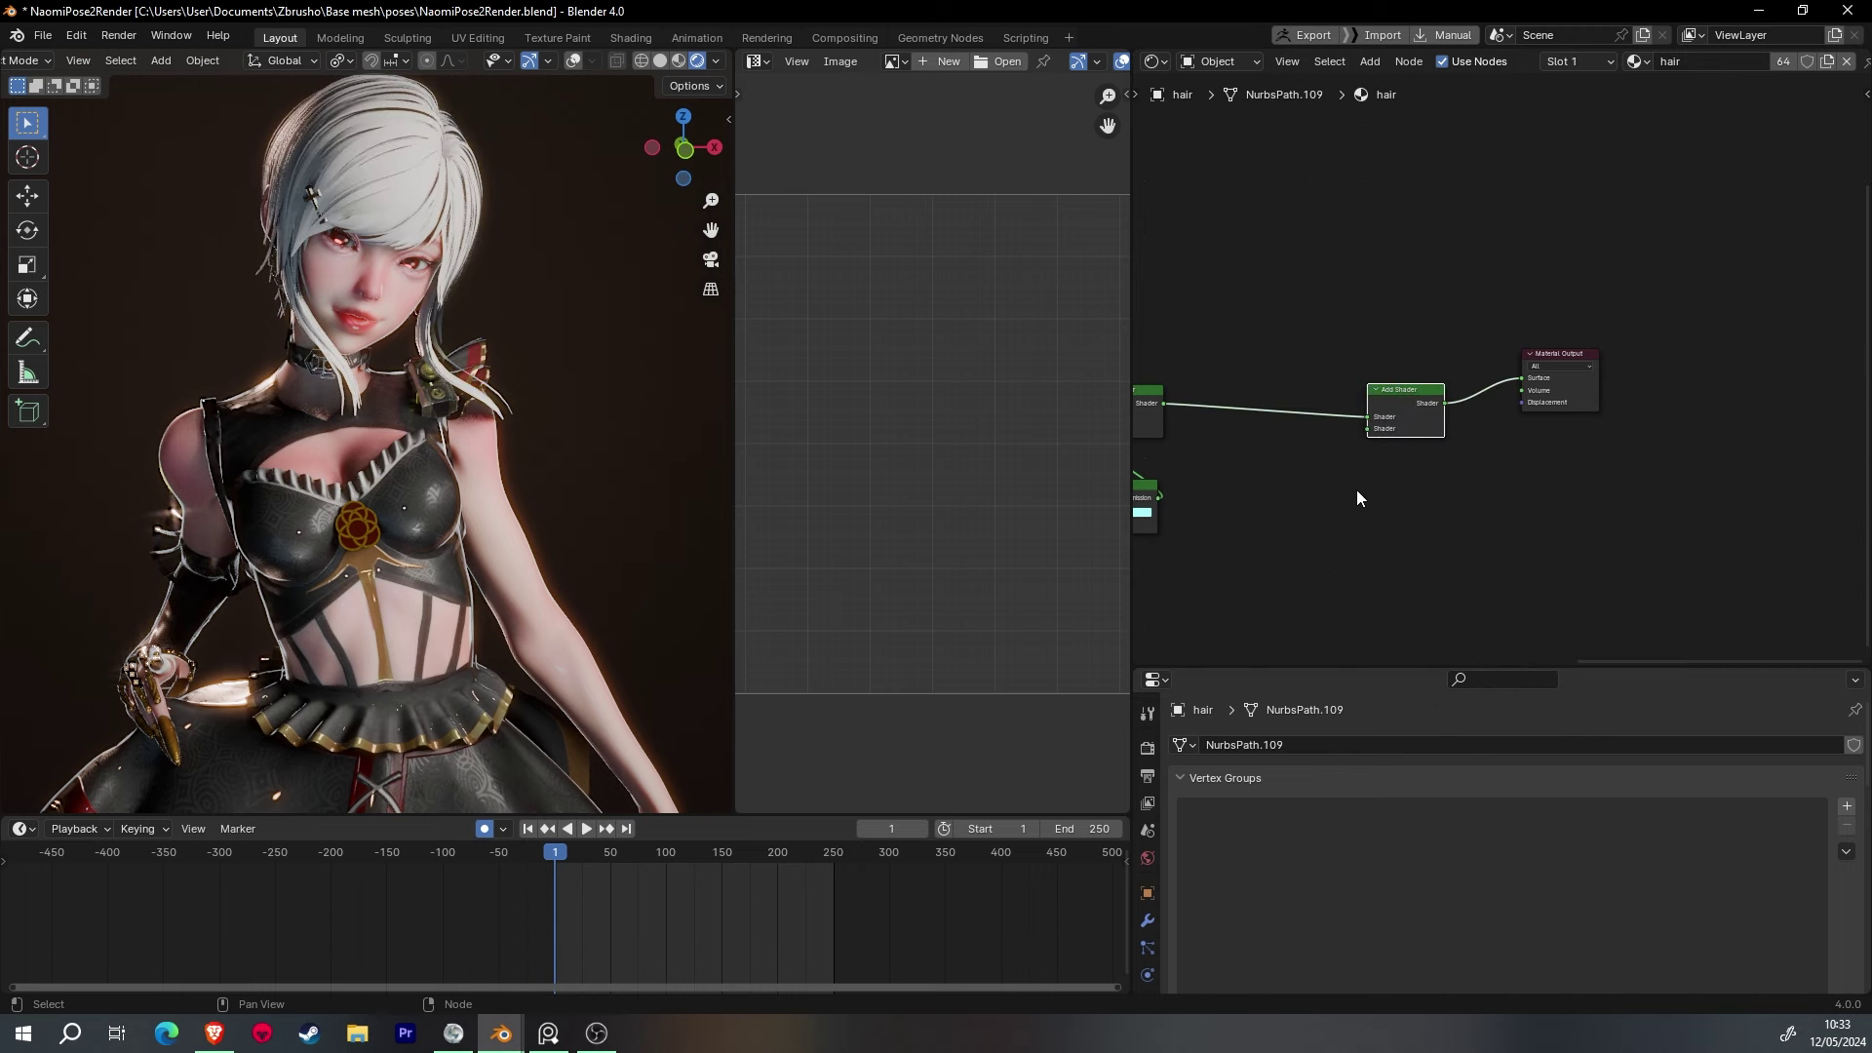
- Add a Principled BSDF, link it to the Add Shader's second Shader socket, and lower its roughness
key(shift+a)
text(princ)
key(Return)
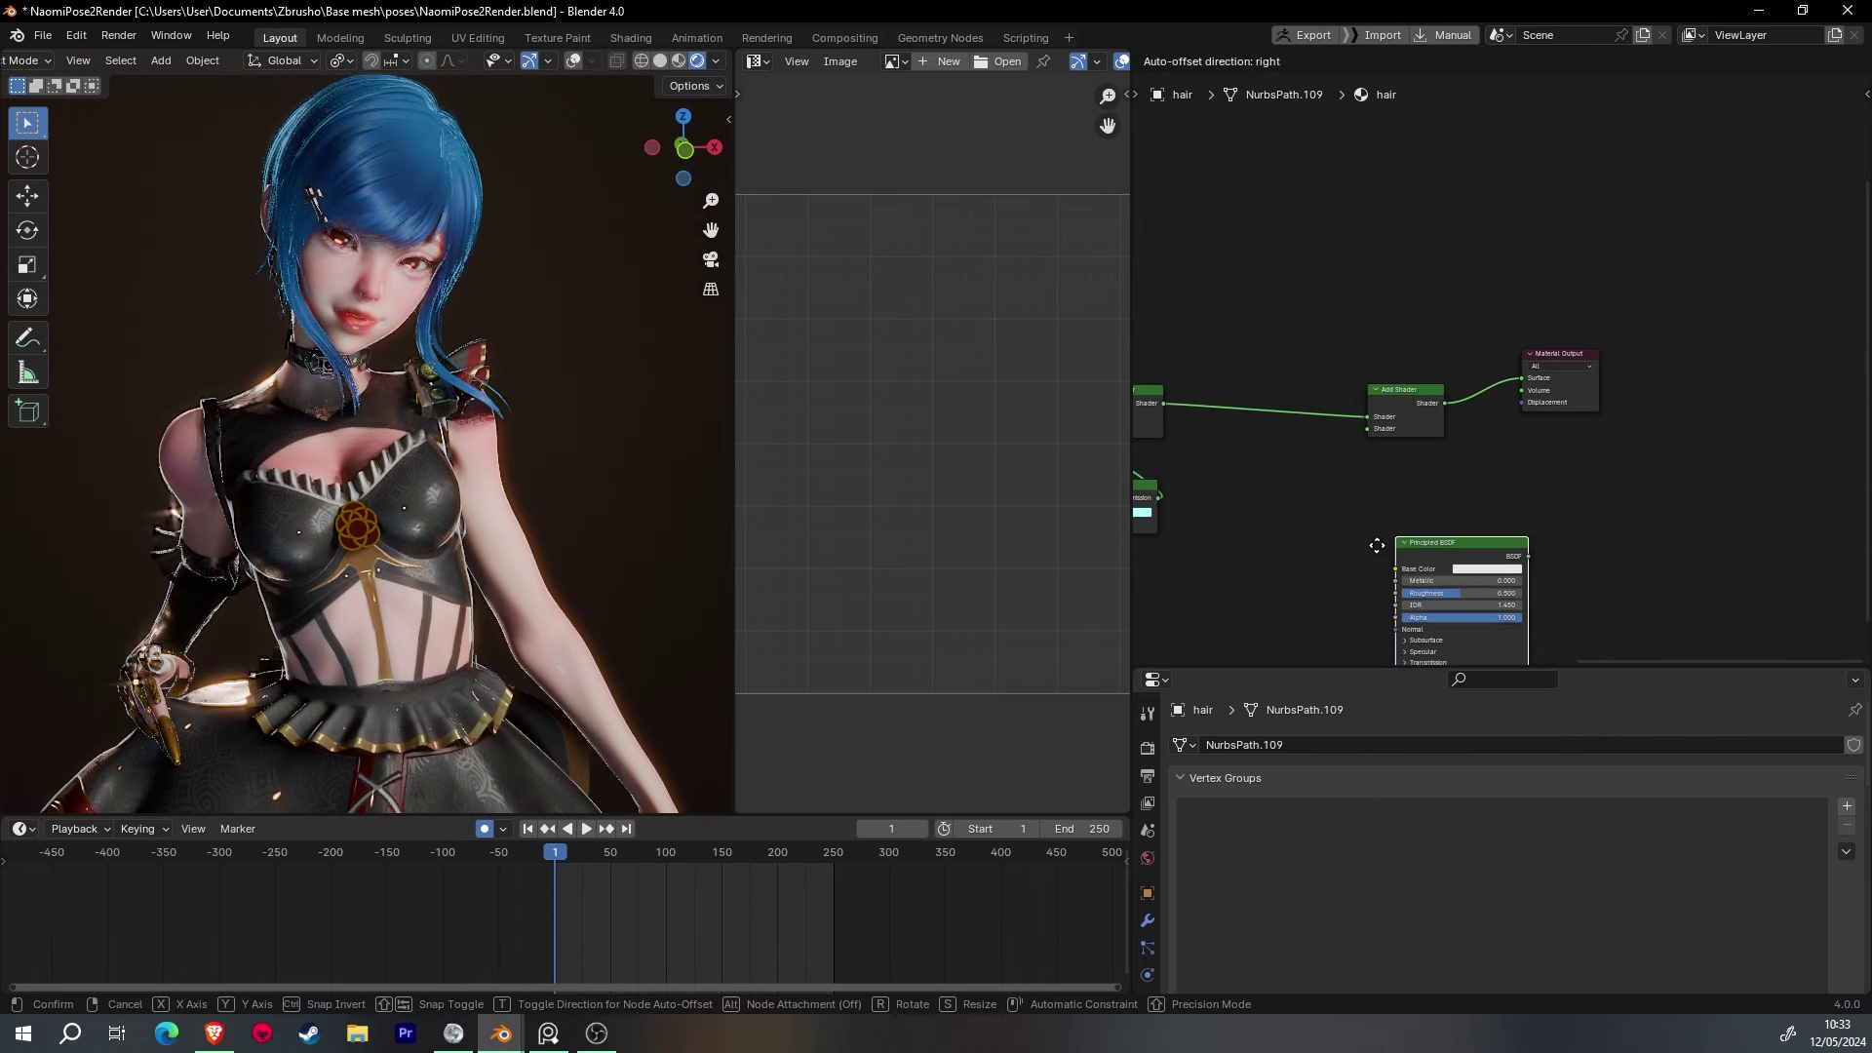
click(1365, 538)
drag(1430, 544, 1365, 436)
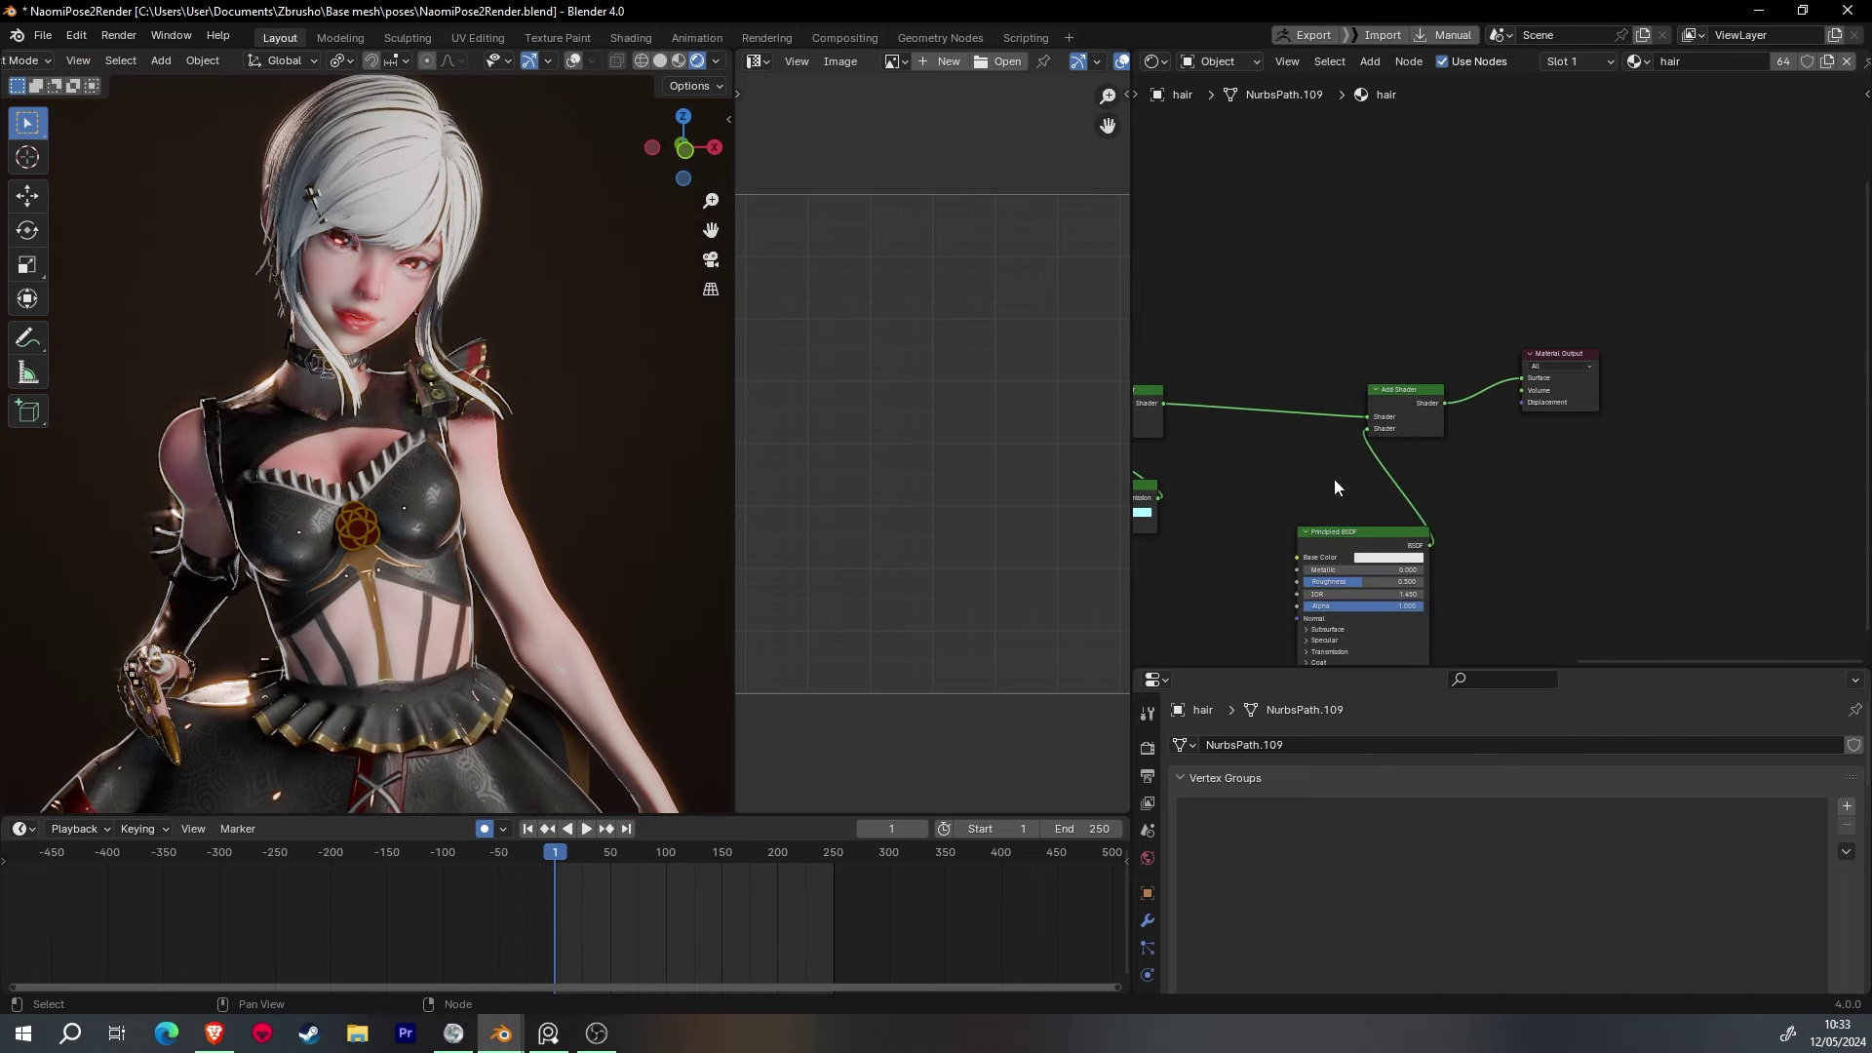
scroll(1338, 571, up, 2)
drag(1337, 538, 1346, 538)
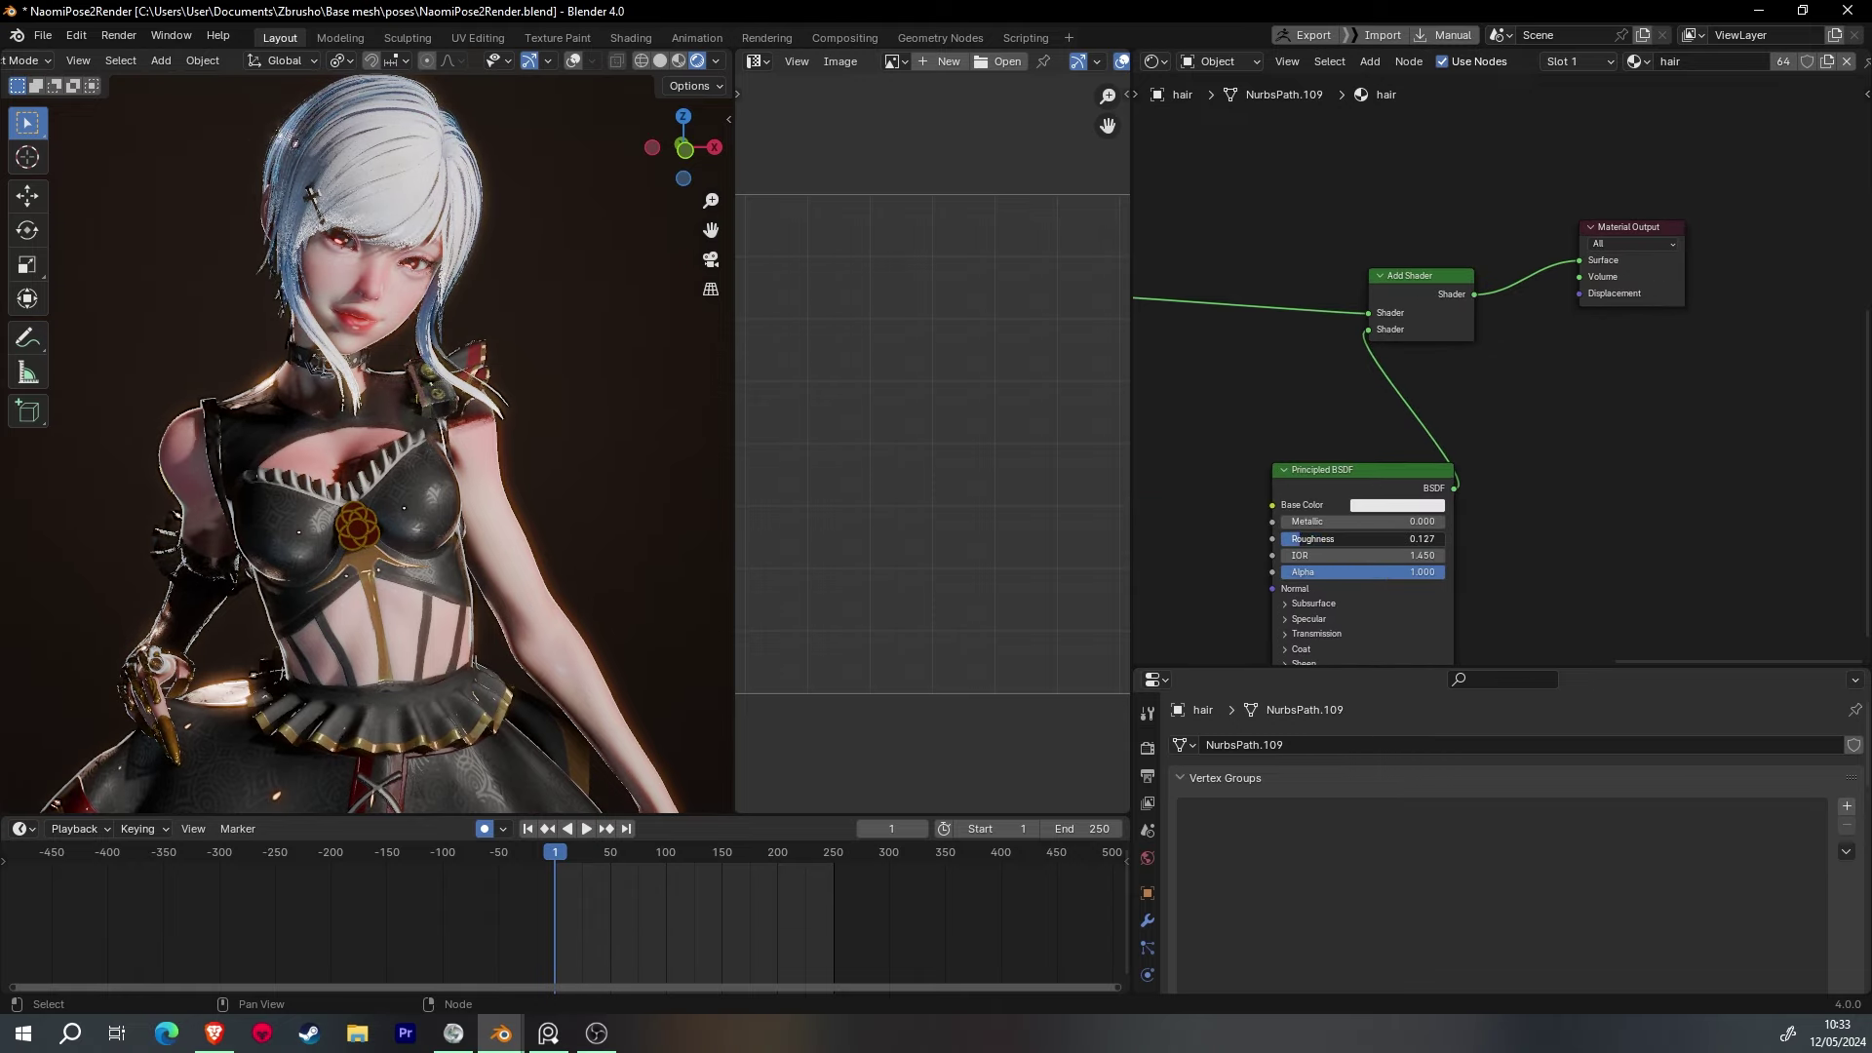
scroll(1296, 539, up, 1)
- Give the Principled BSDF a dark blue base colour, roughness 0.805 and subsurface anisotropy 0.568
click(1394, 443)
mouse_move(1507, 190)
mouse_down()
mouse_move(1507, 327)
mouse_move(1439, 218)
mouse_move(1507, 274)
mouse_move(1506, 317)
mouse_up()
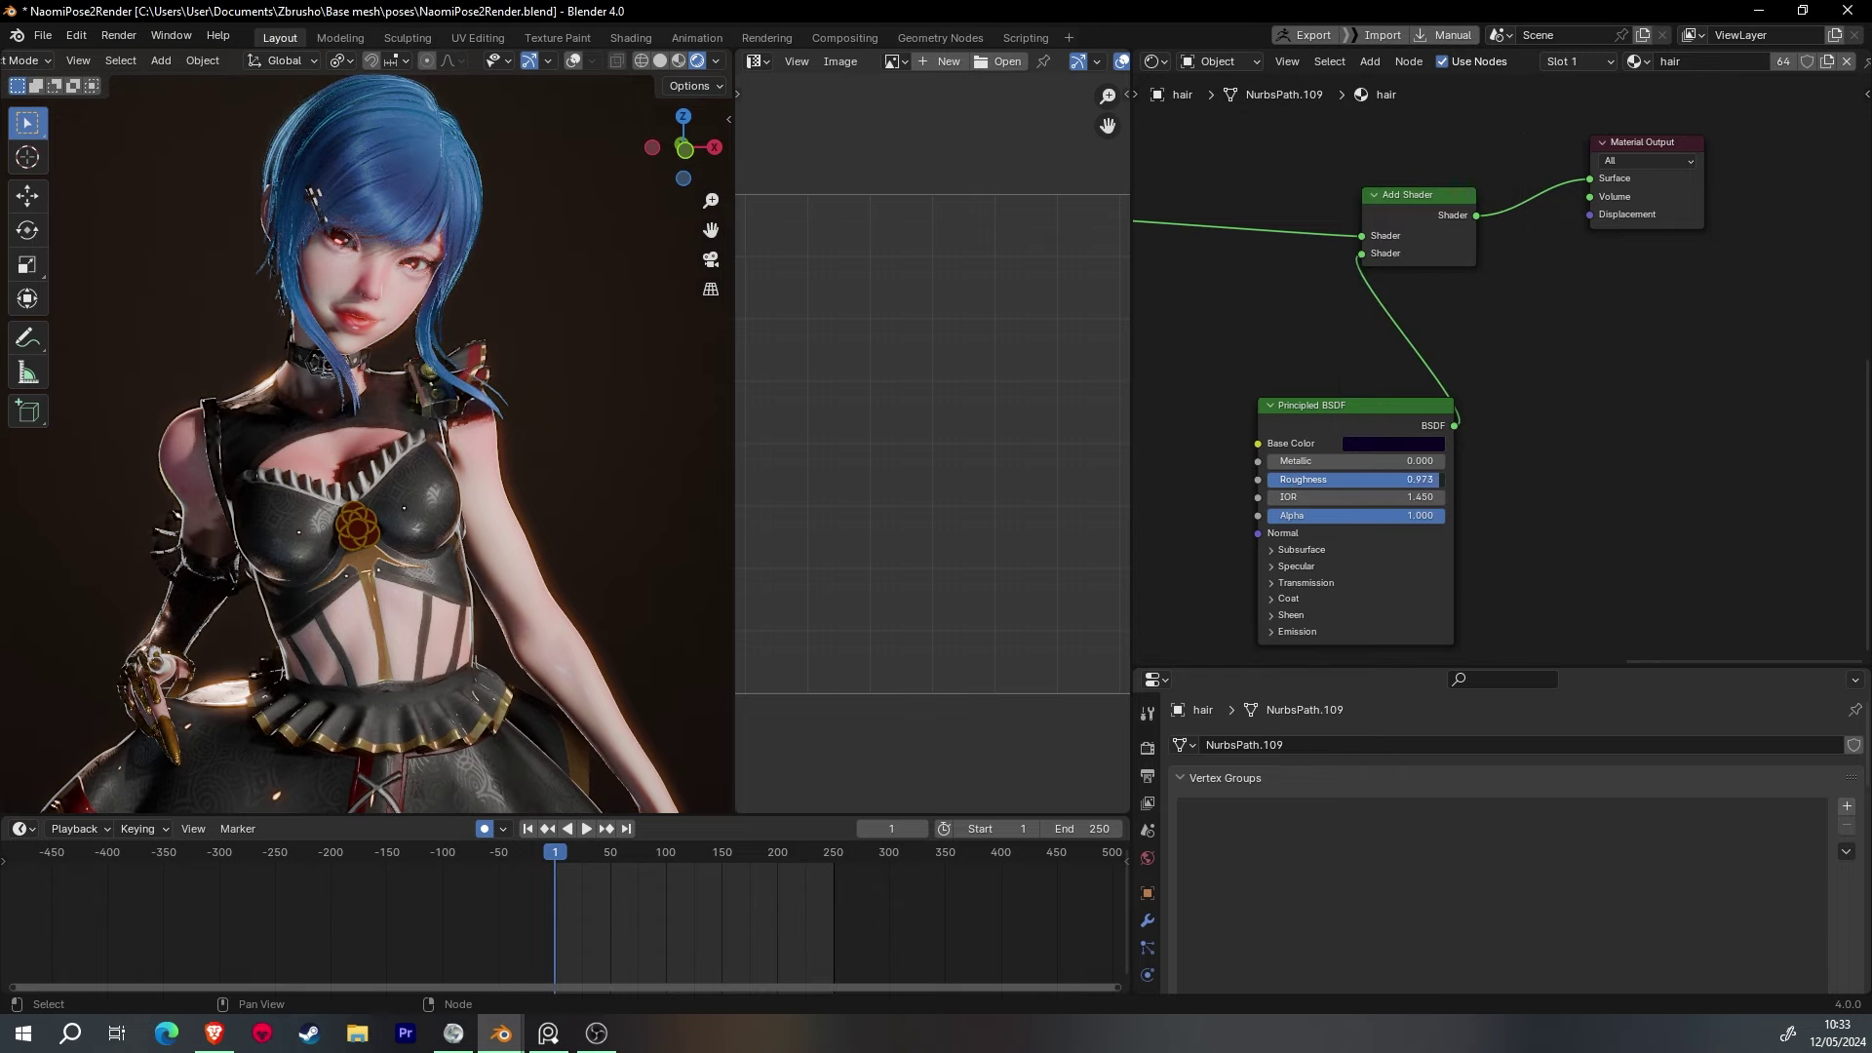
drag(1356, 479, 1321, 478)
scroll(1354, 353, up, 1)
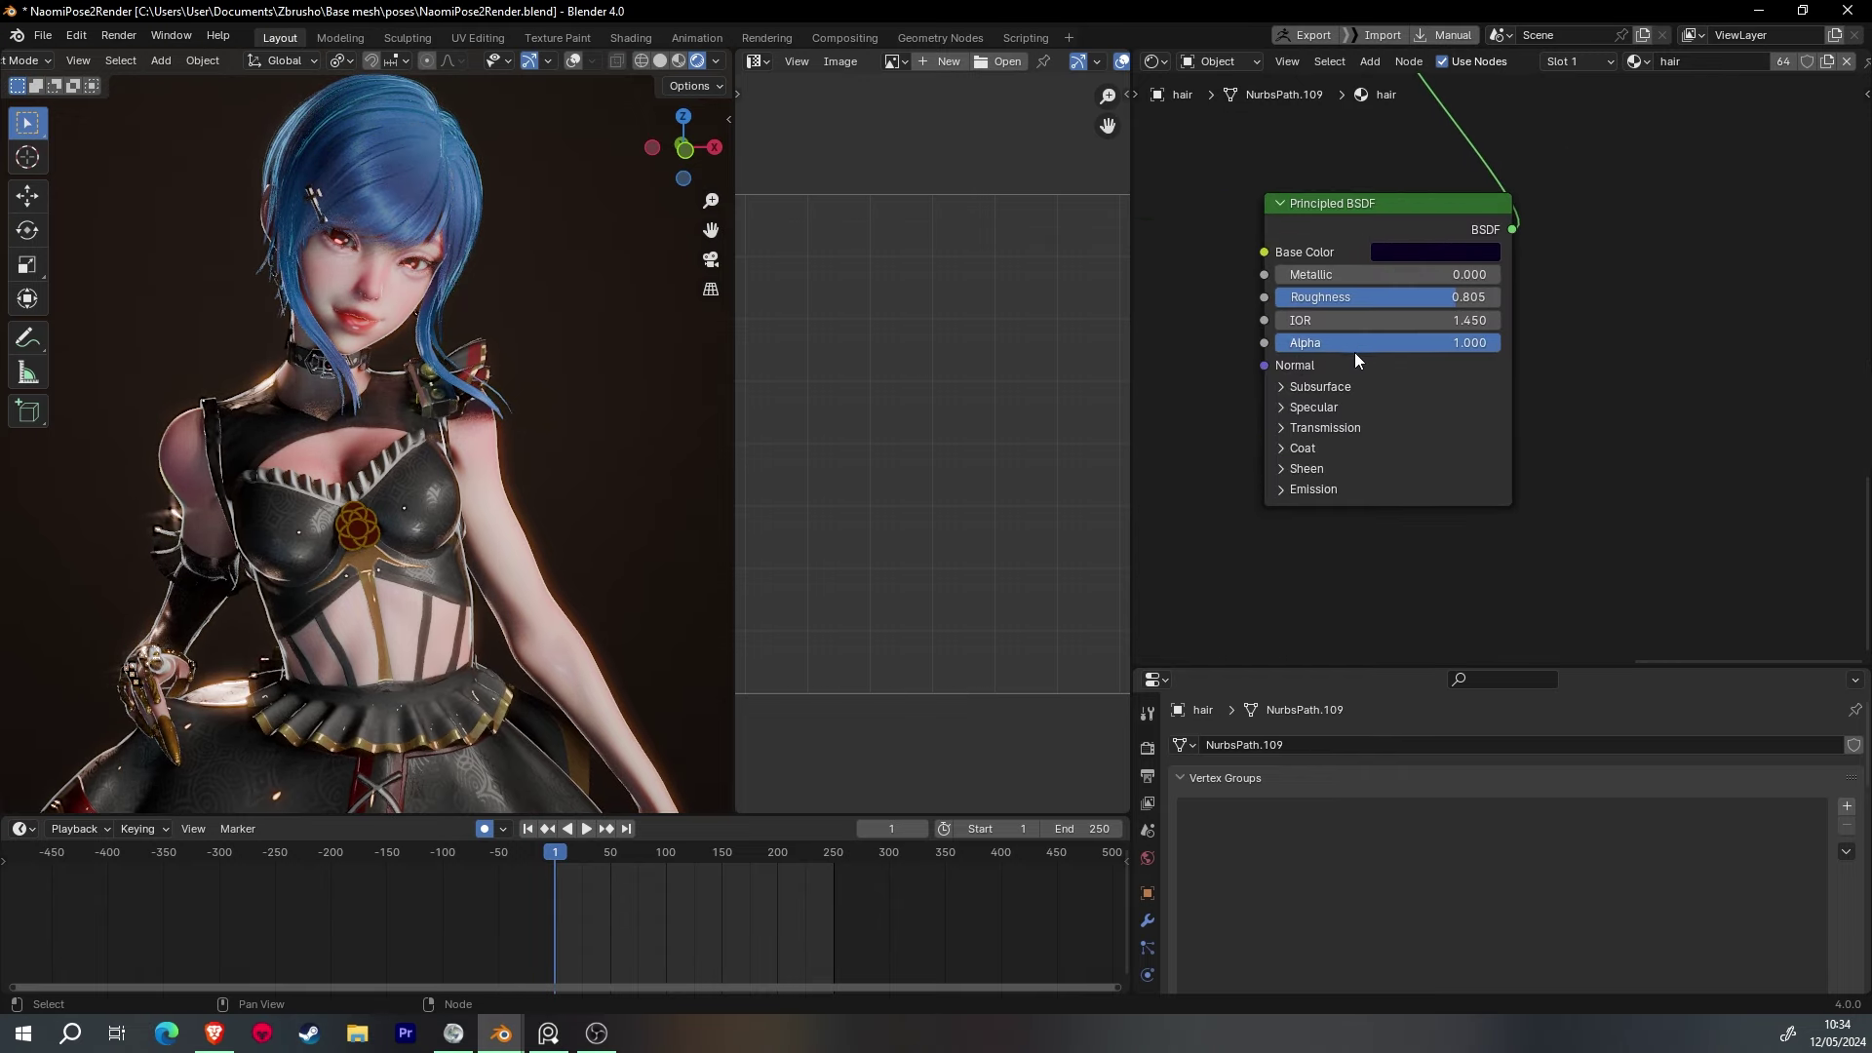
click(1435, 251)
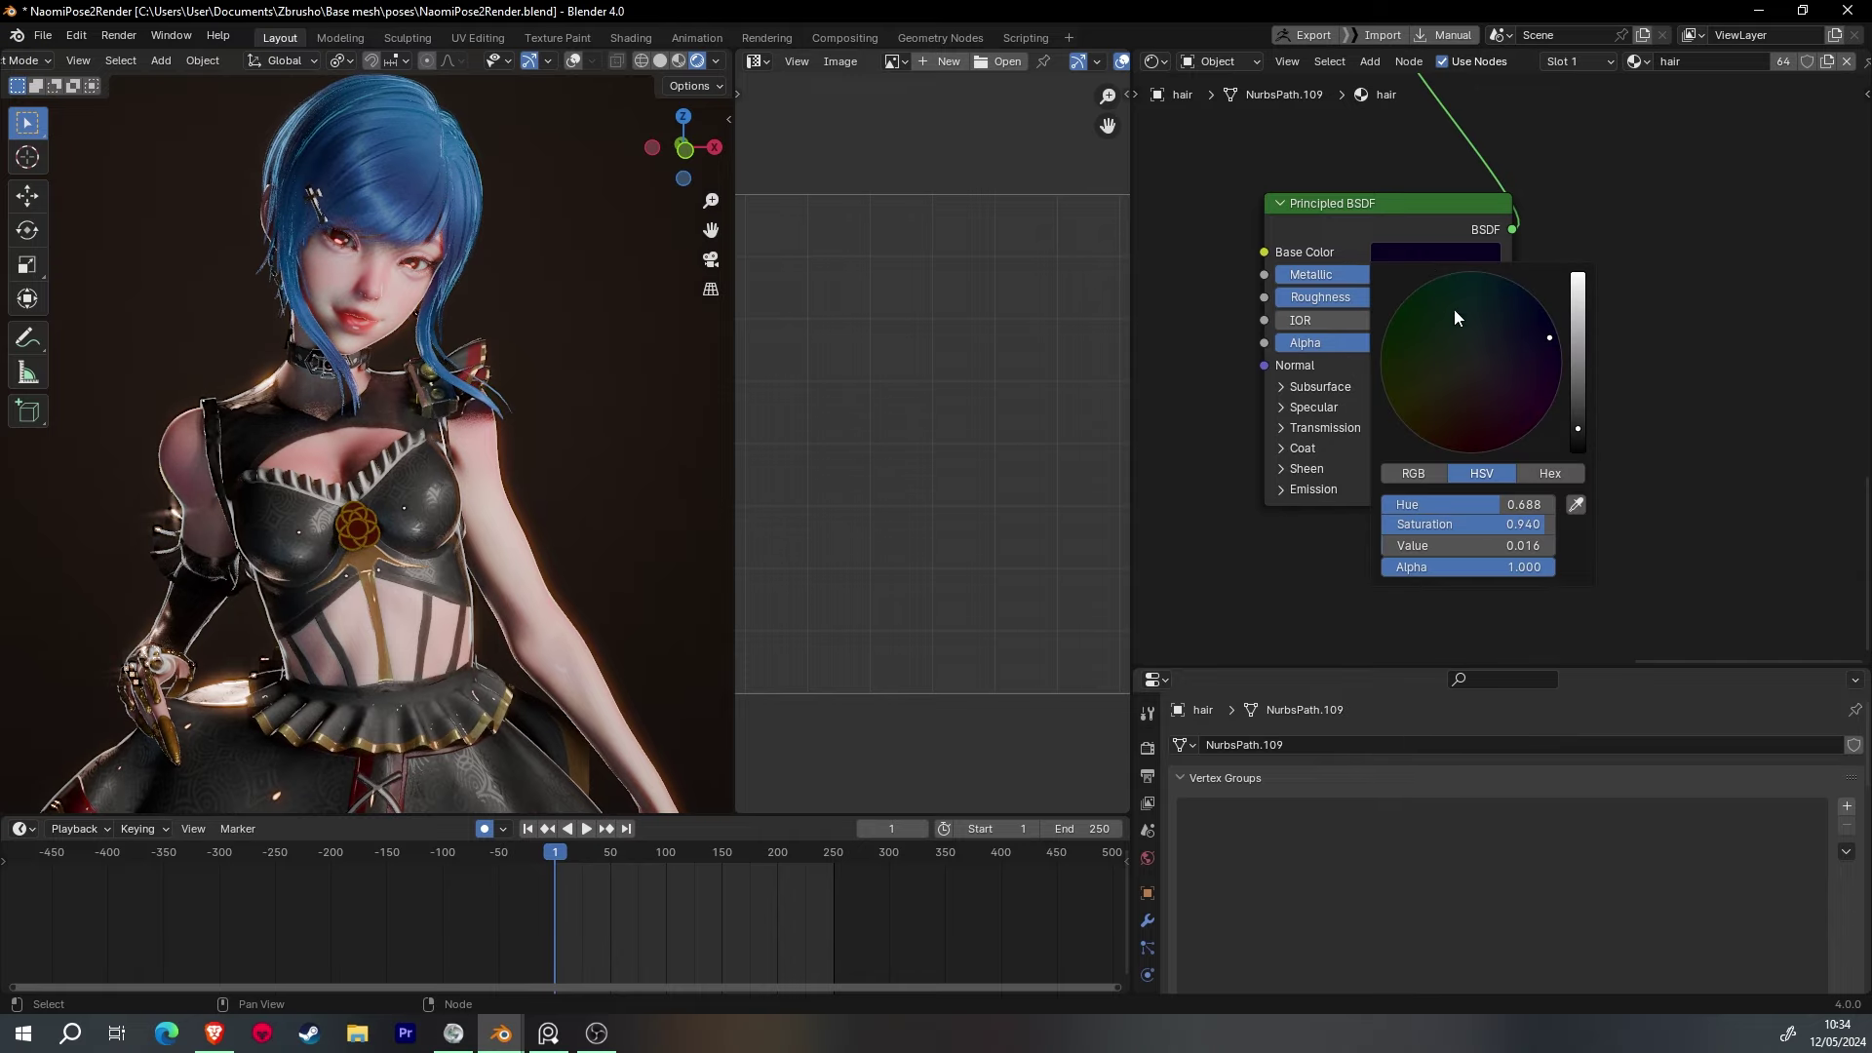
scroll(1267, 400, up, 1)
click(1258, 392)
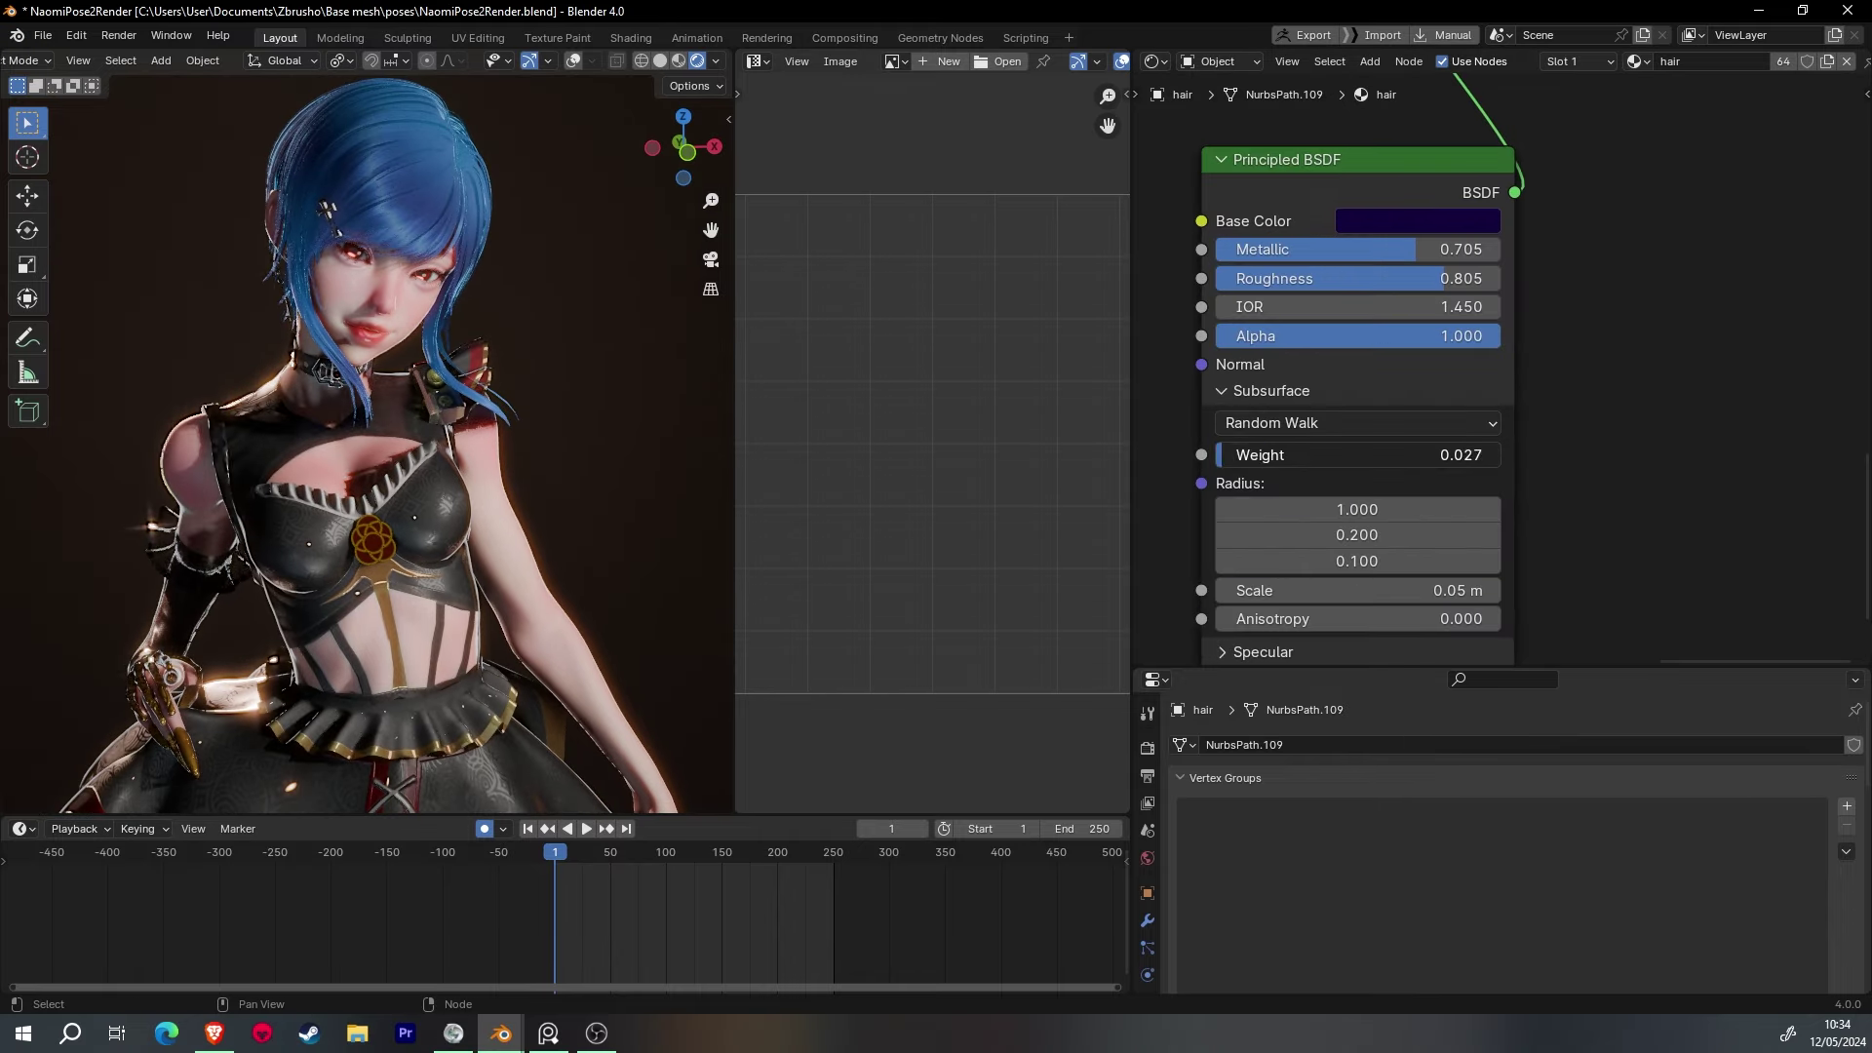
scroll(1502, 371, down, 1)
drag(1306, 566, 1401, 566)
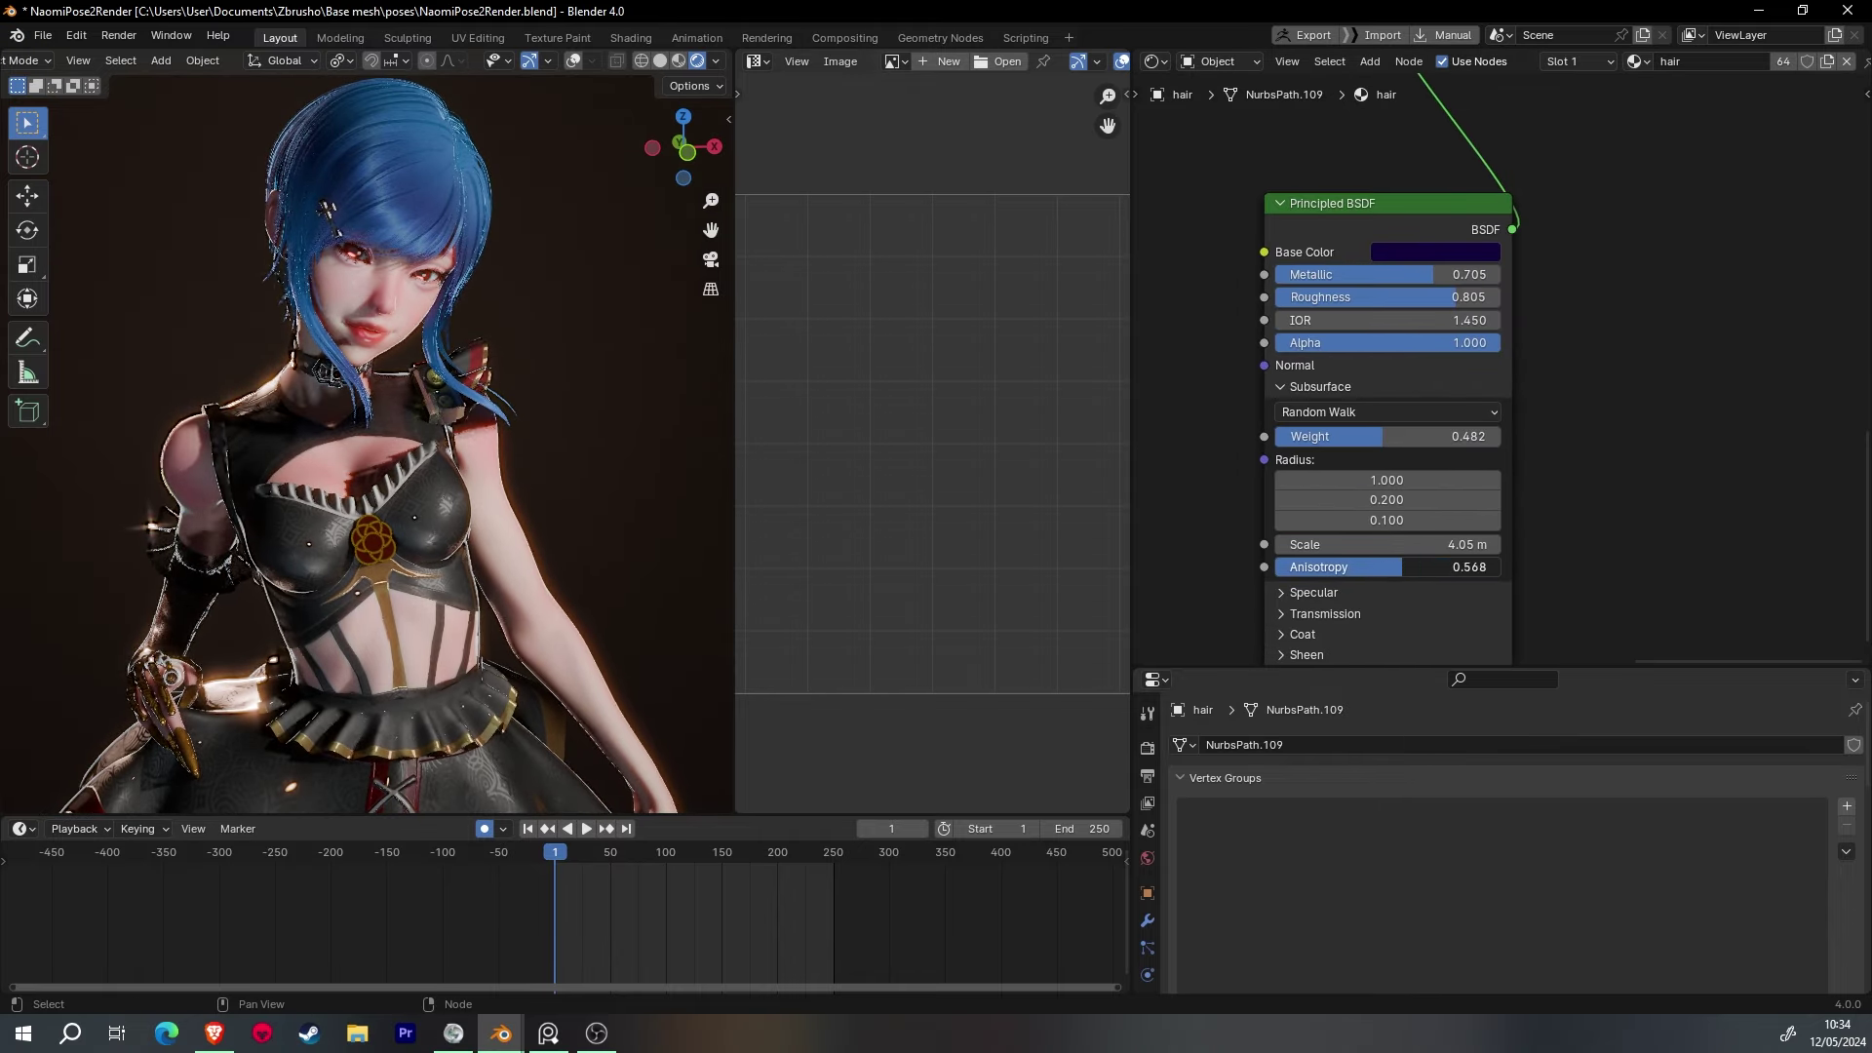
- Raise Metallic to 1.000 and lower Roughness to about 0.286 for glossy navy hair
middle_drag(1330, 597, 1350, 497)
mouse_move(531, 175)
middle_down()
mouse_move(571, 429)
mouse_move(603, 424)
mouse_move(454, 378)
mouse_move(250, 427)
mouse_move(570, 396)
middle_up()
middle_drag(1385, 117, 1287, 487)
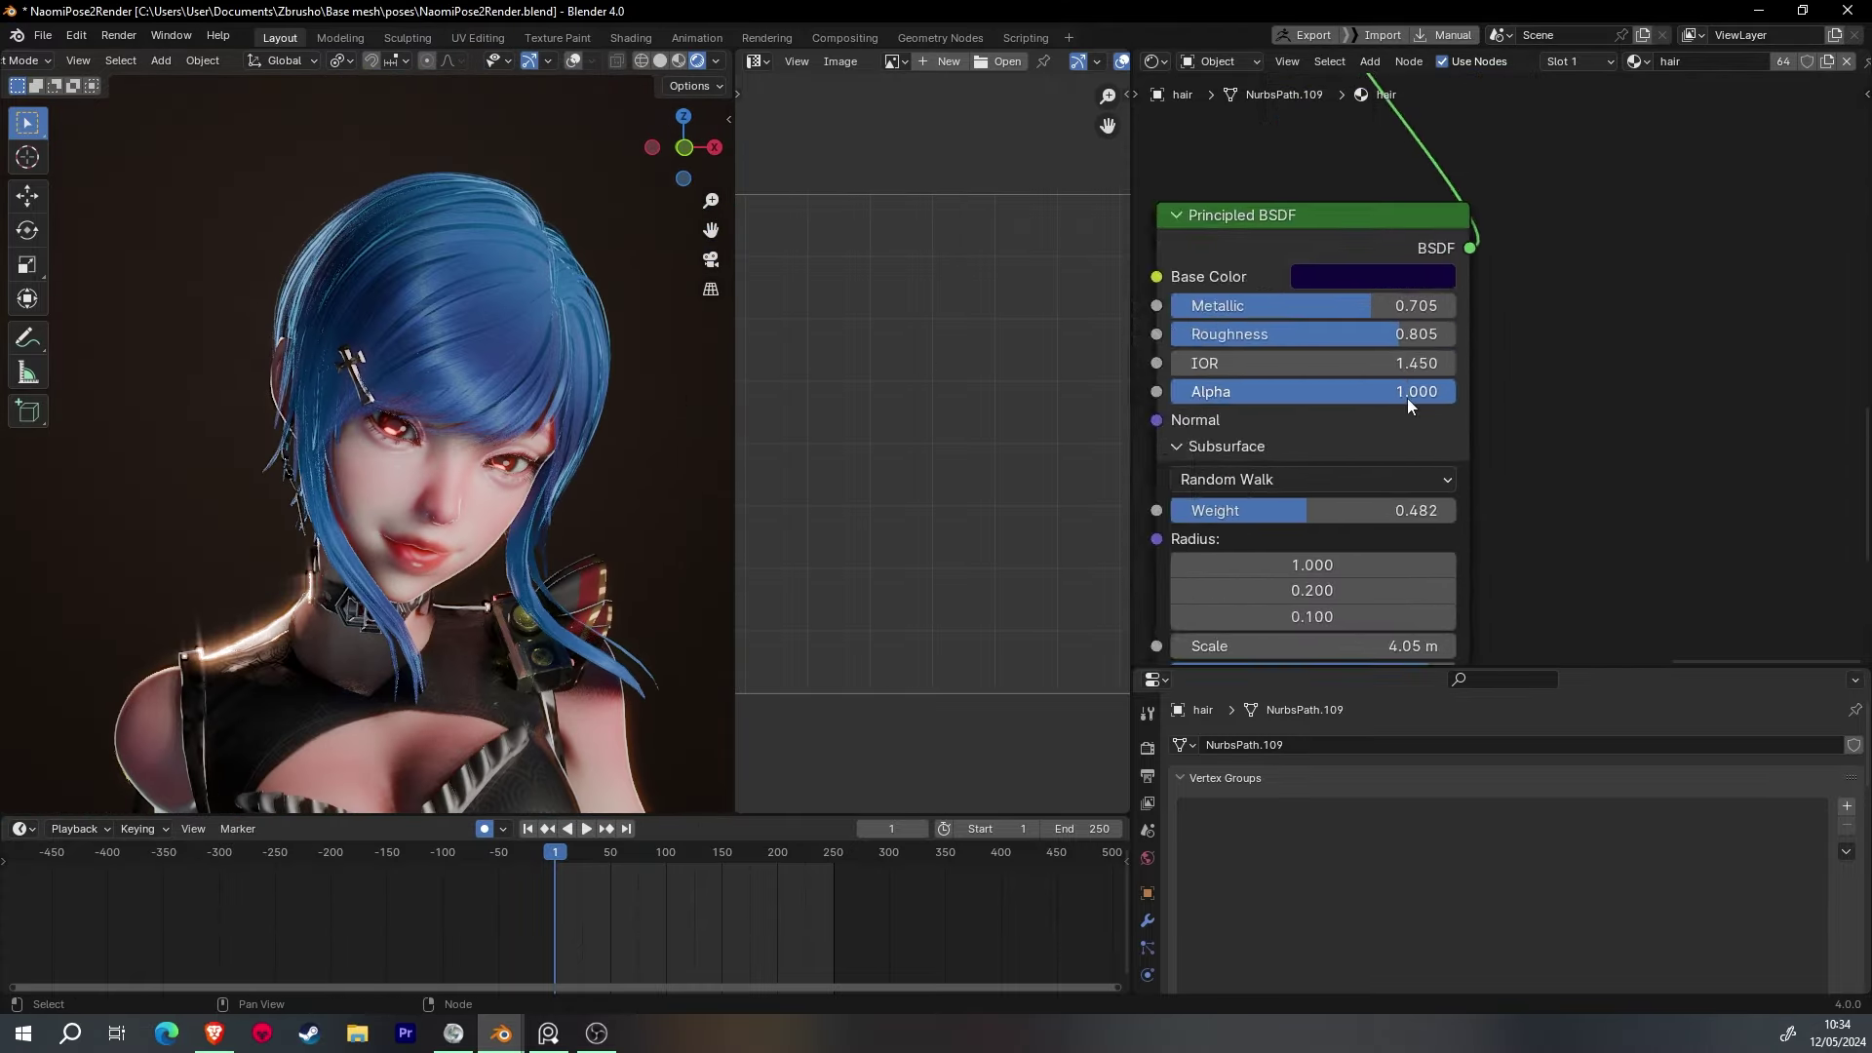
scroll(1423, 229, up, 2)
mouse_move(1353, 293)
mouse_down()
mouse_move(1423, 293)
mouse_move(1238, 327)
mouse_move(1265, 327)
mouse_up()
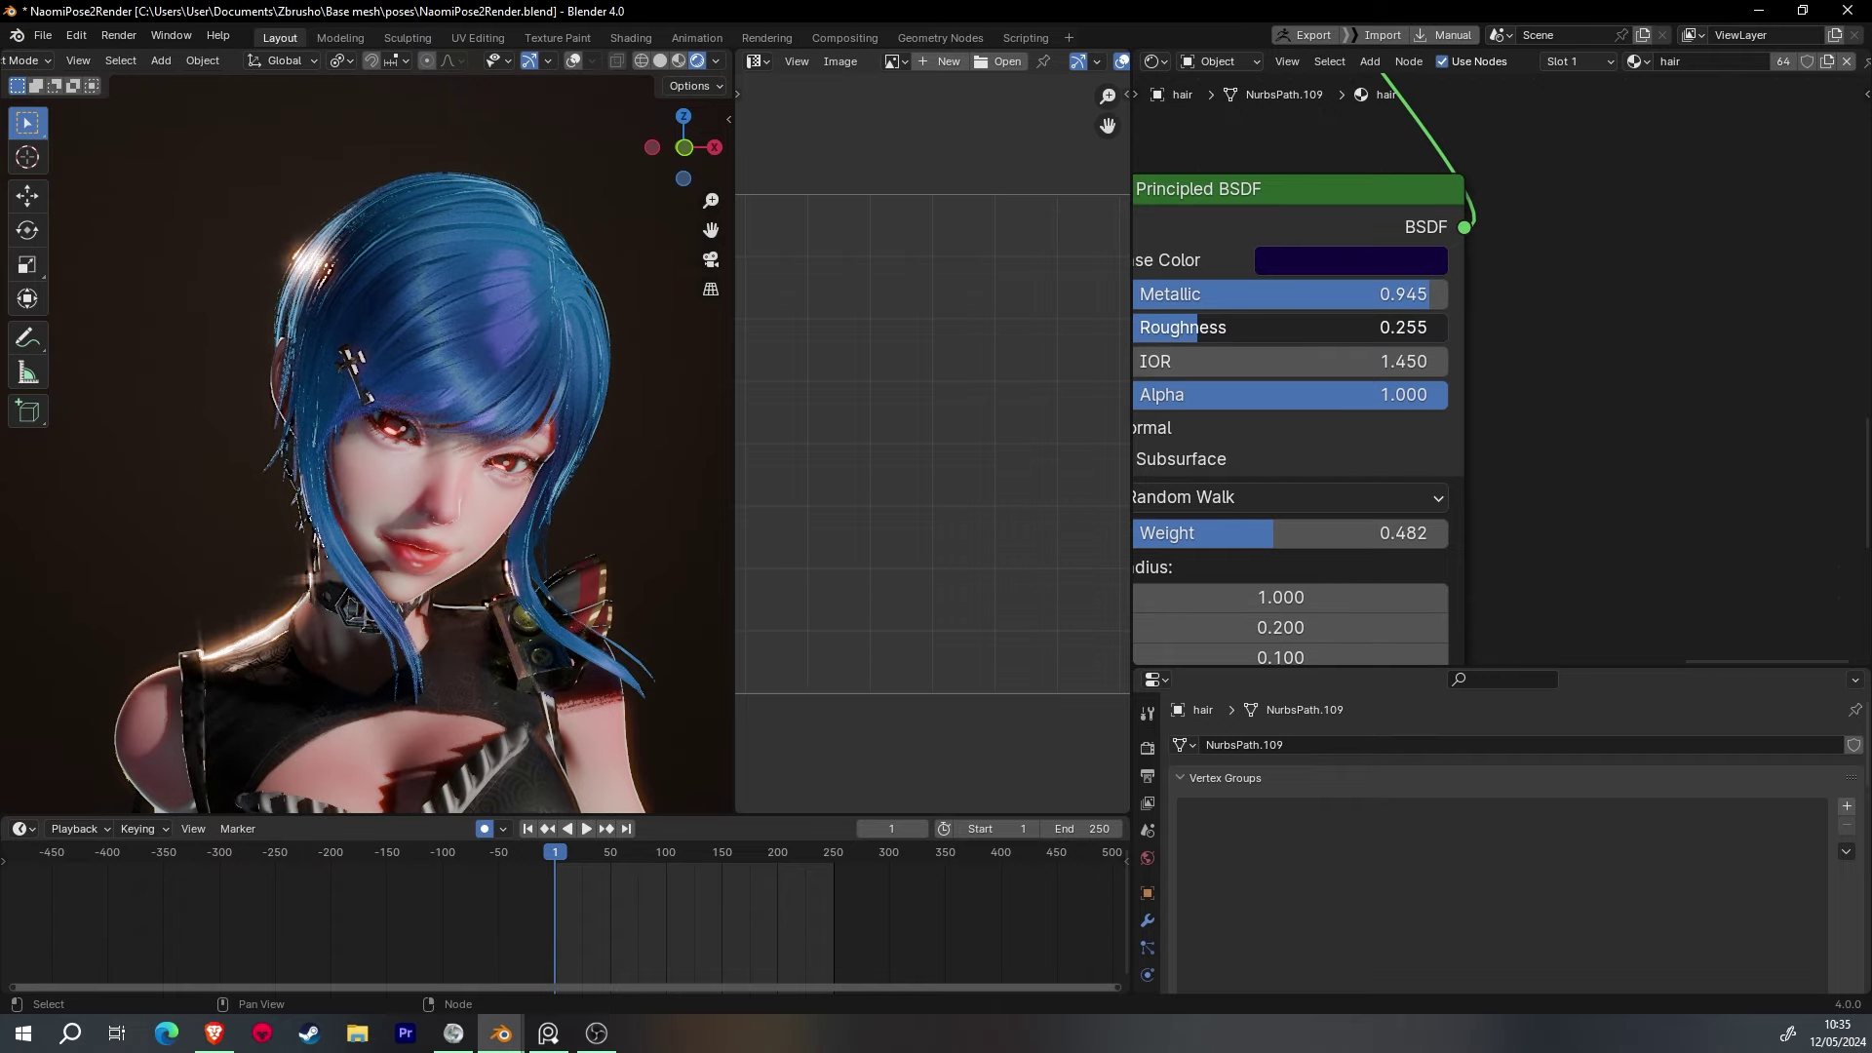
click(1351, 262)
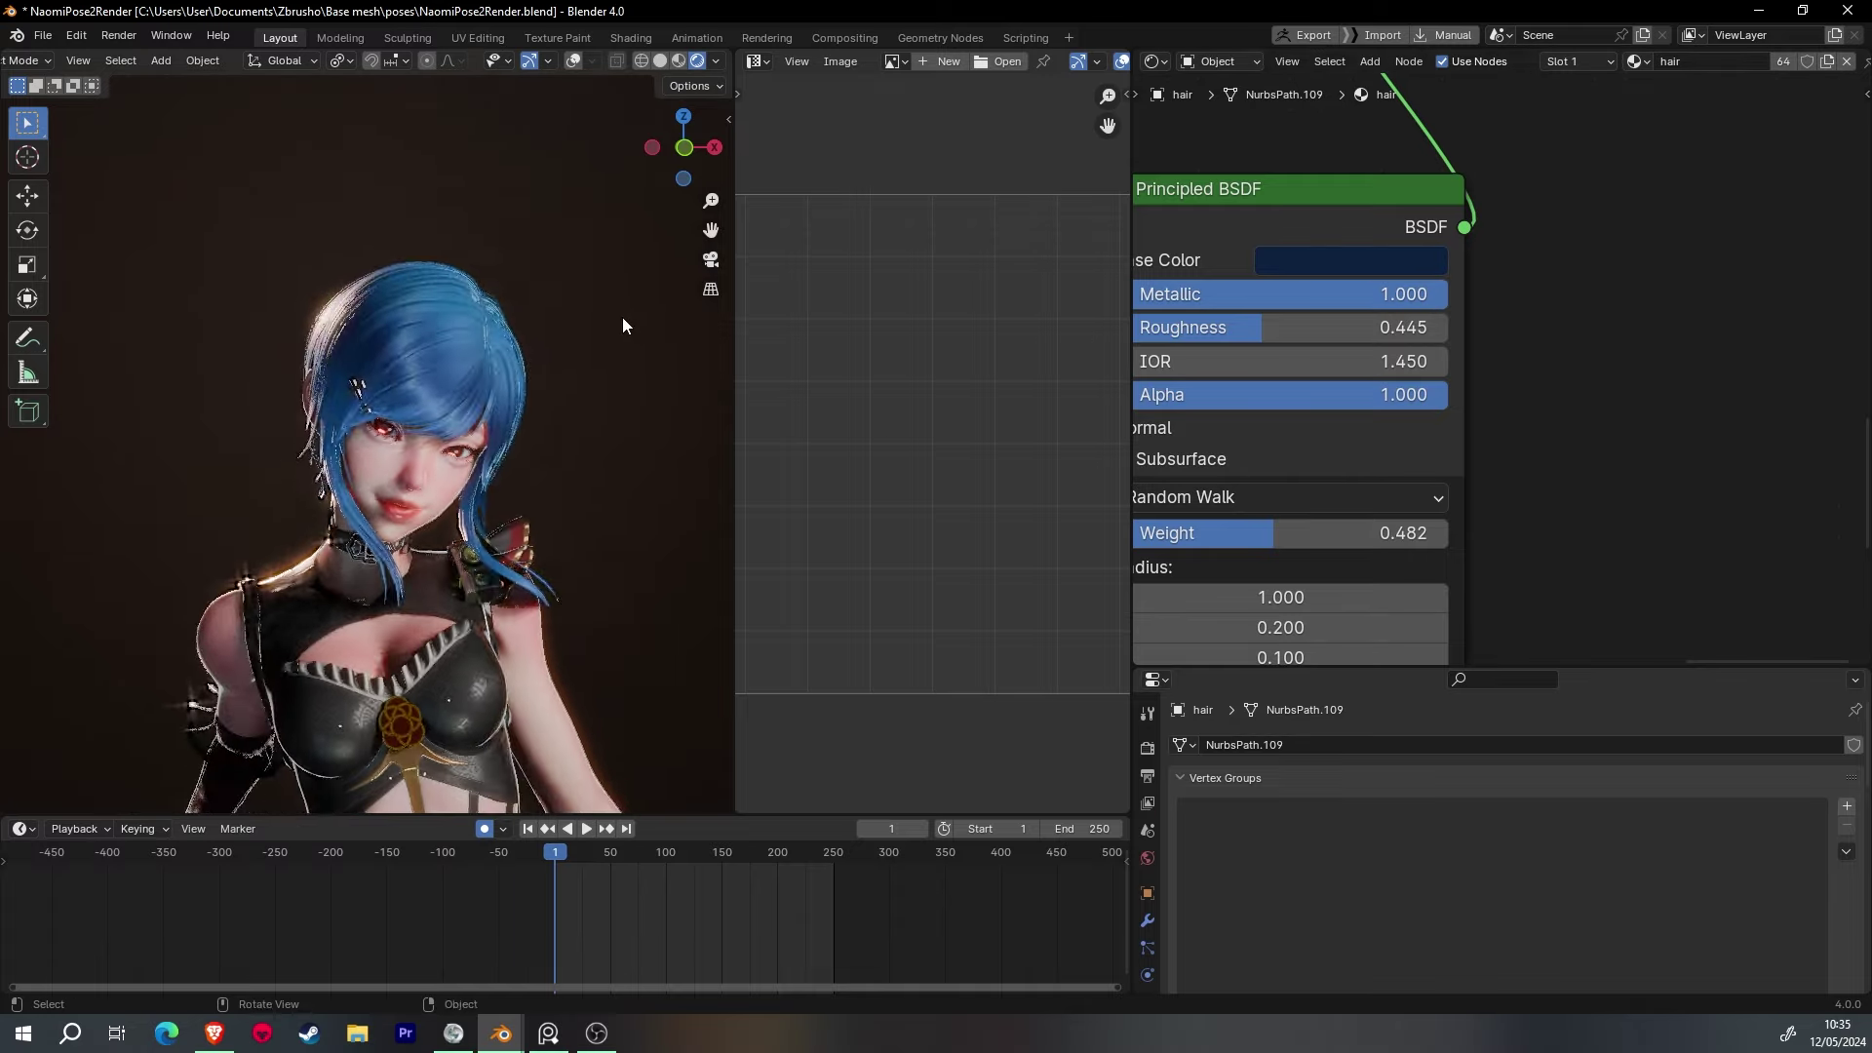
drag(1274, 327, 1201, 337)
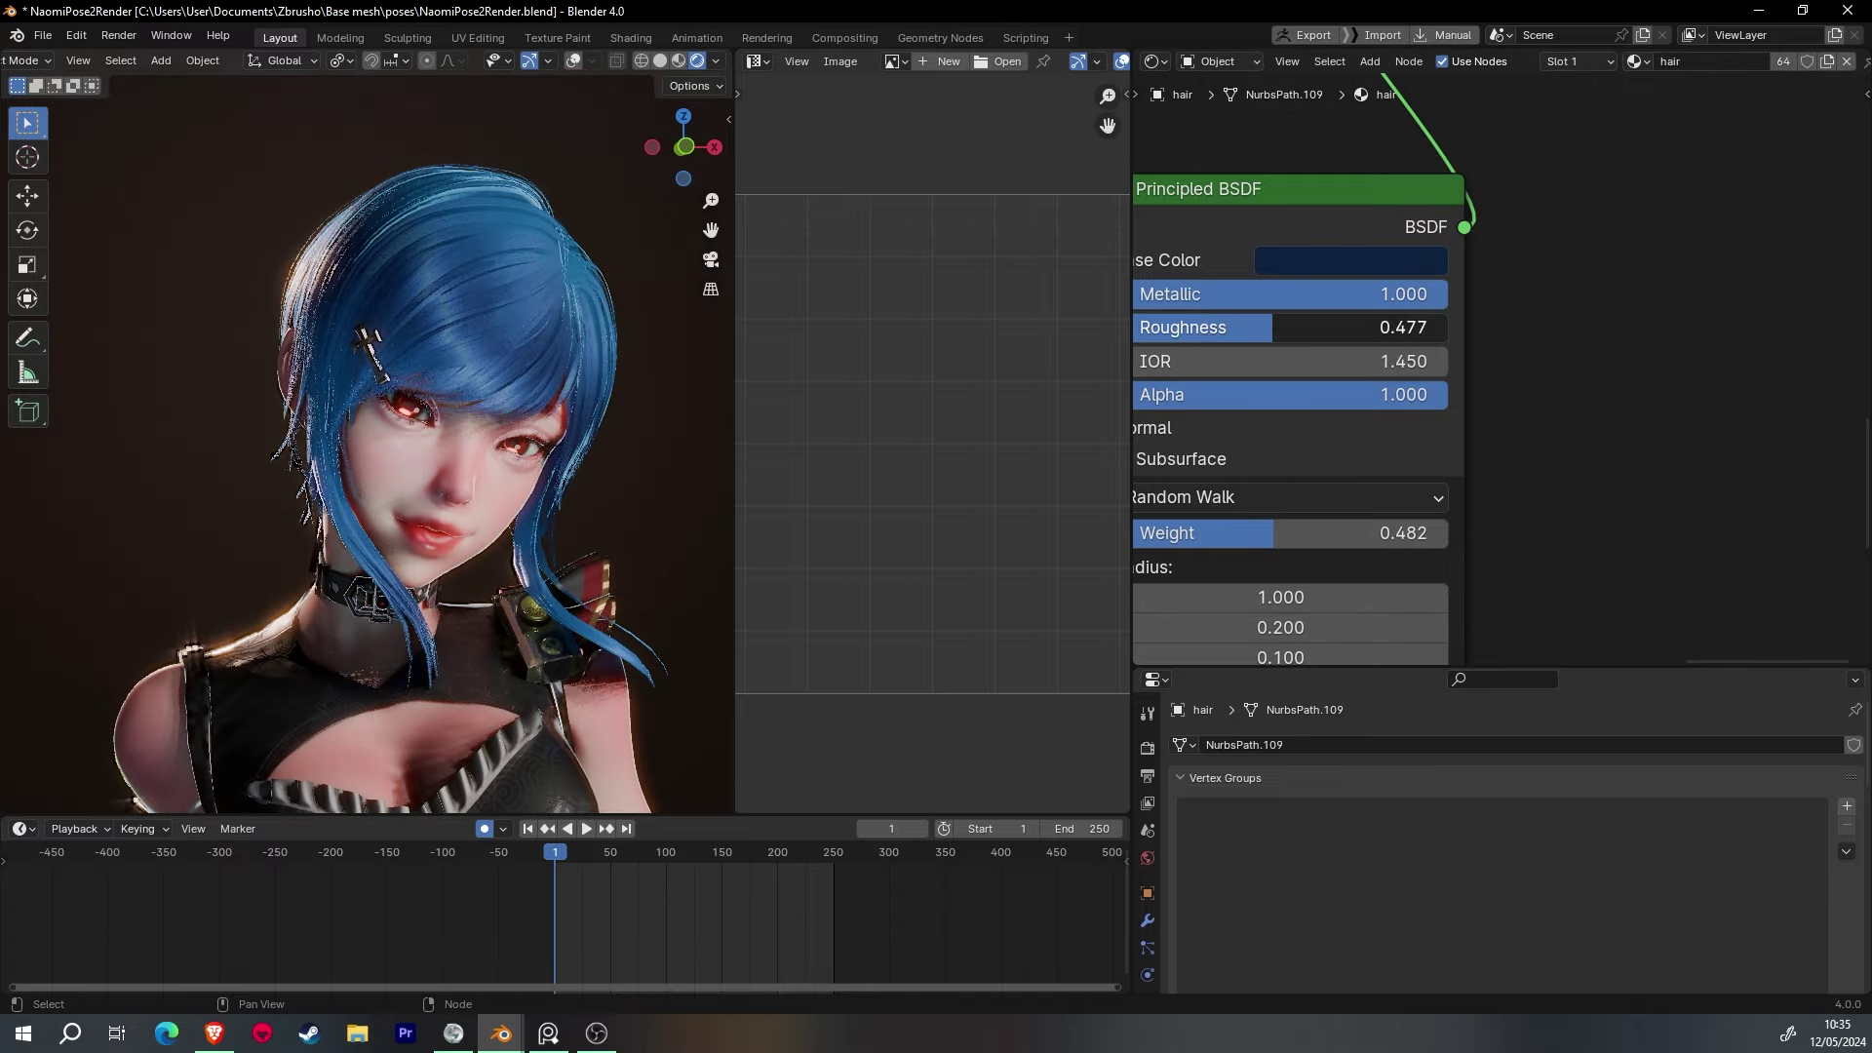
scroll(1305, 393, down, 4)
key(shift+a)
- Add a Normal Map node and place it beside the hair shader
key(BackSpace)
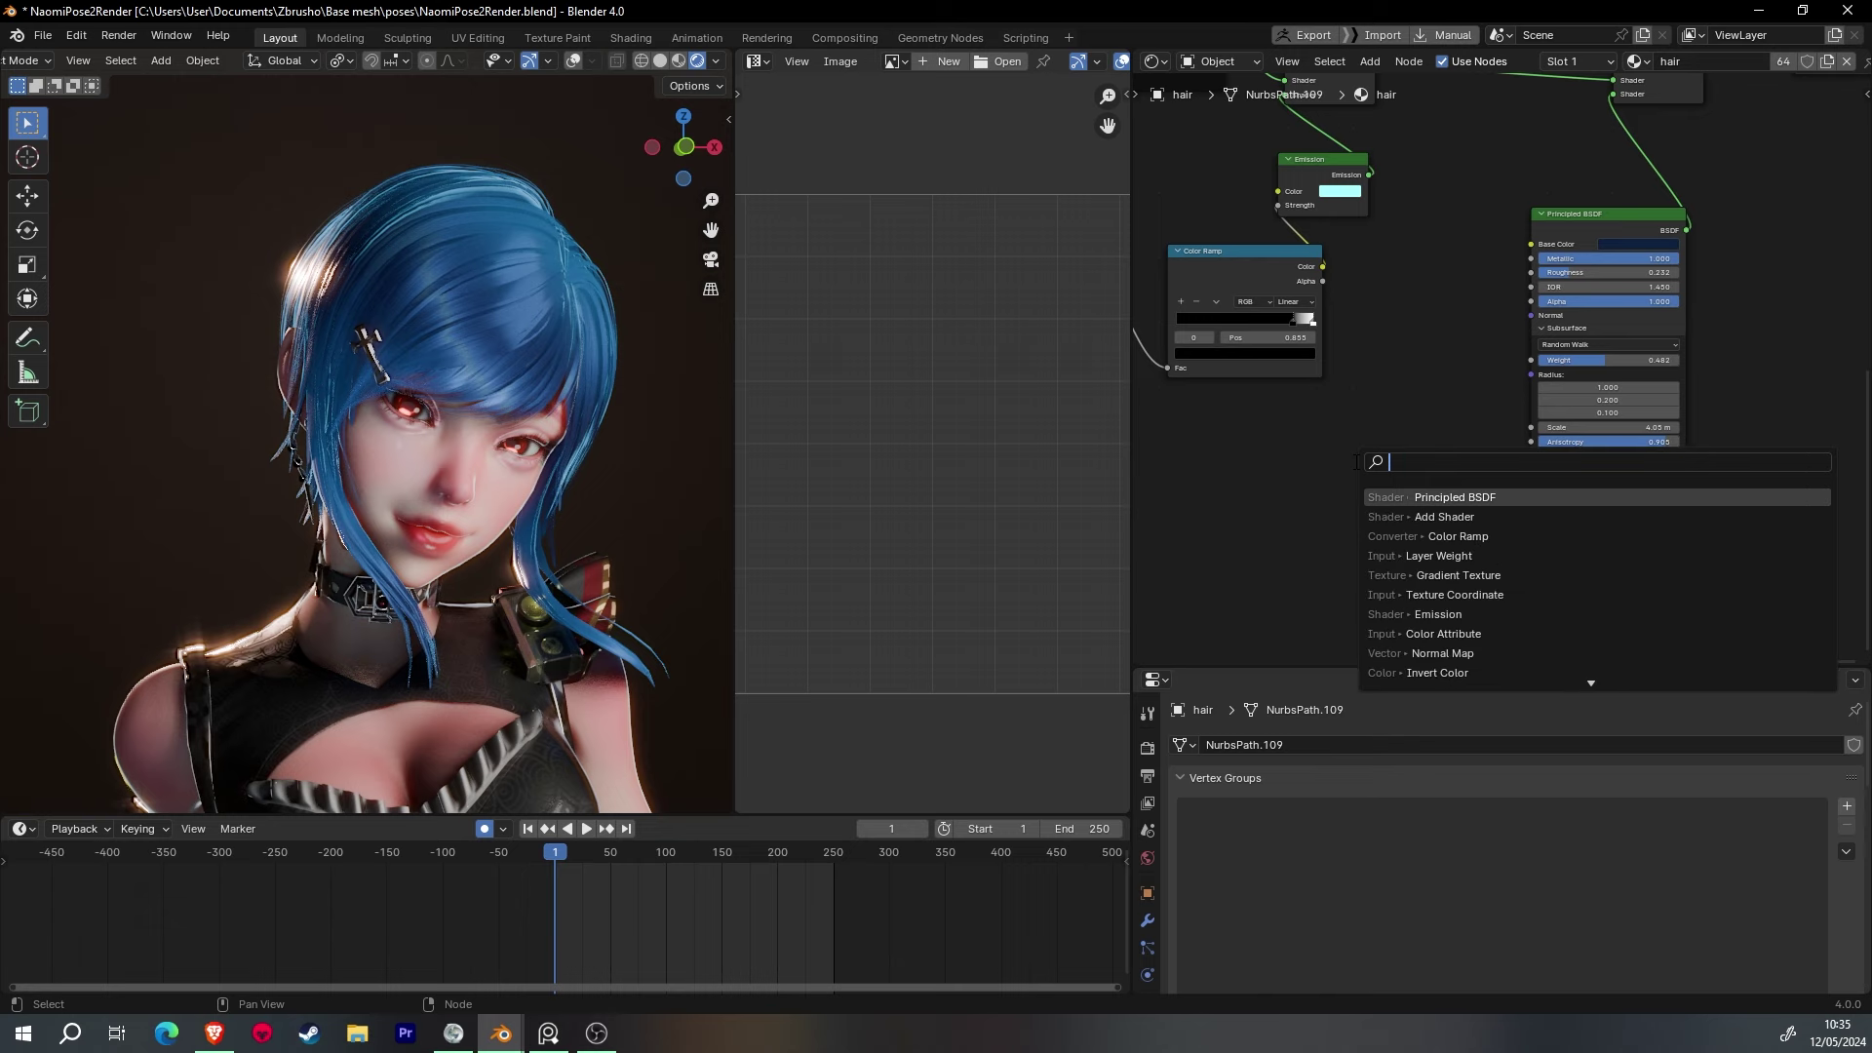
text(norm)
click(1417, 516)
click(1256, 532)
middle_drag(1141, 577, 1283, 483)
key(shift+a)
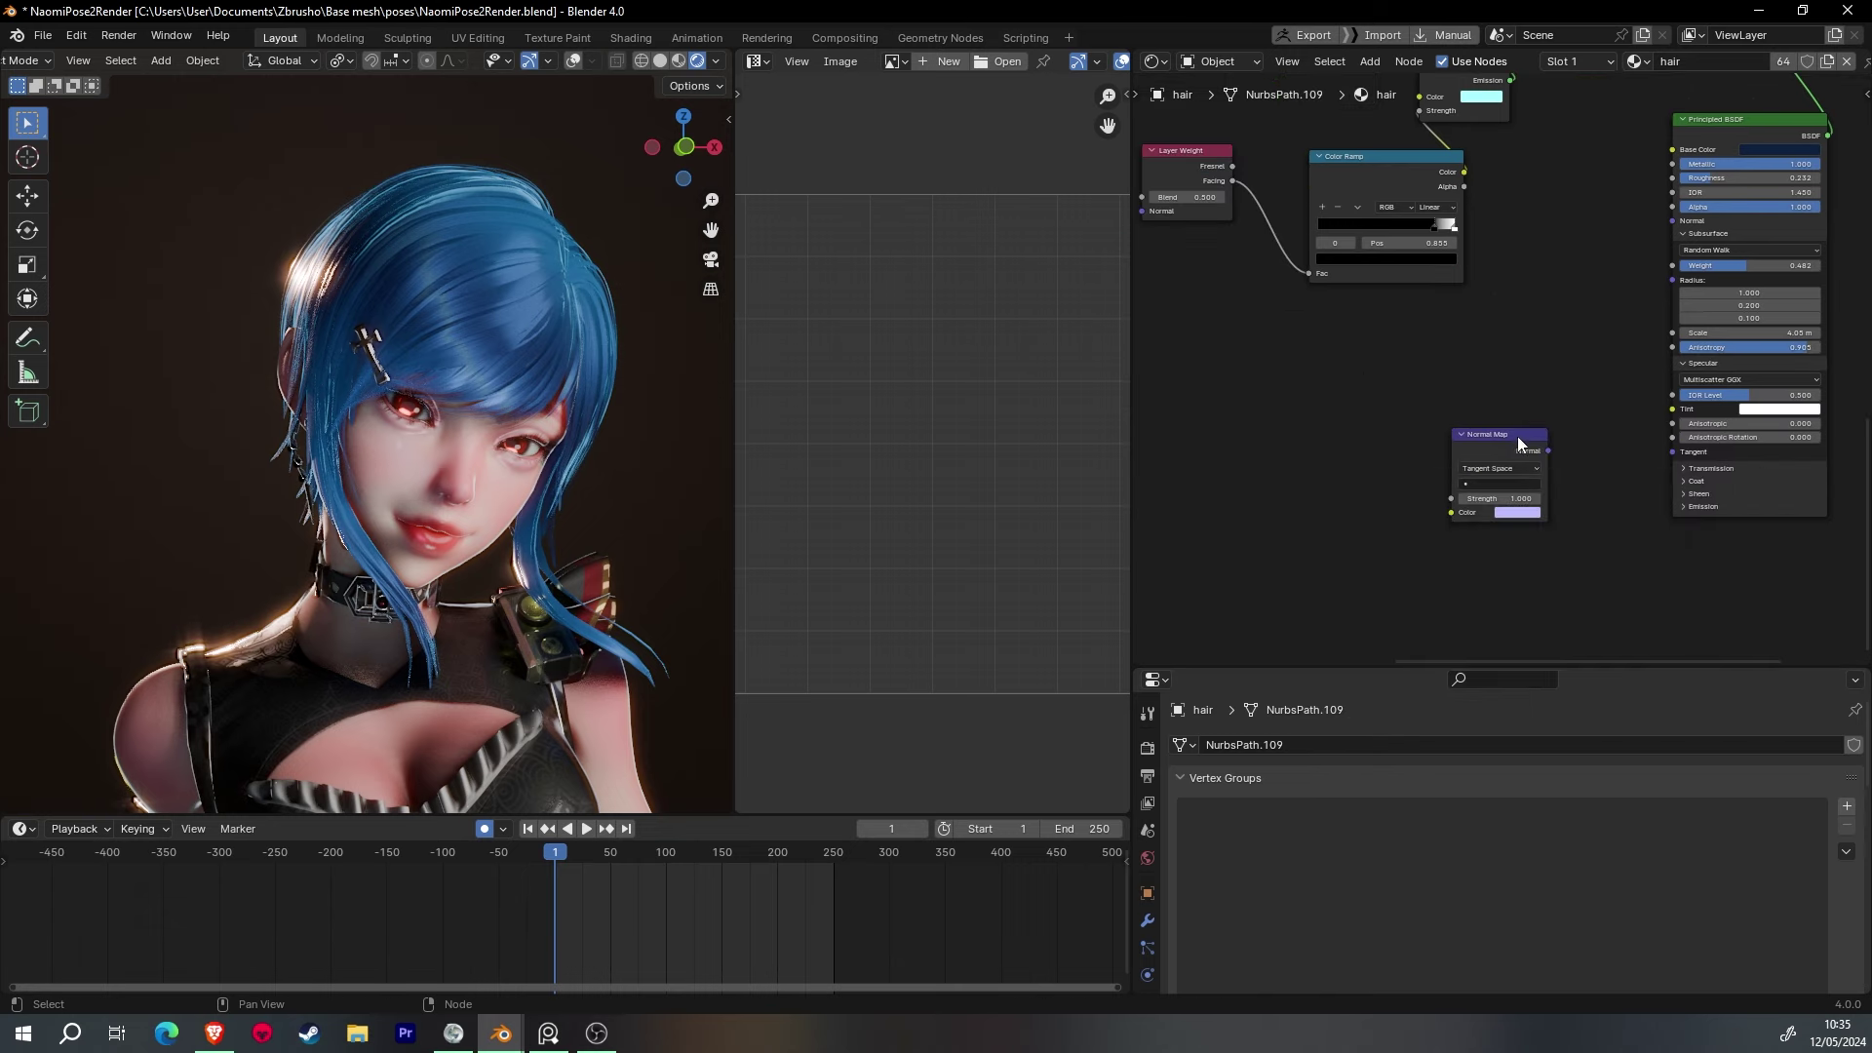
- Link the Normal Map output to the hair Principled BSDF's Normal input
drag(1548, 450, 1631, 495)
drag(1661, 370, 1647, 390)
scroll(1576, 495, up, 2)
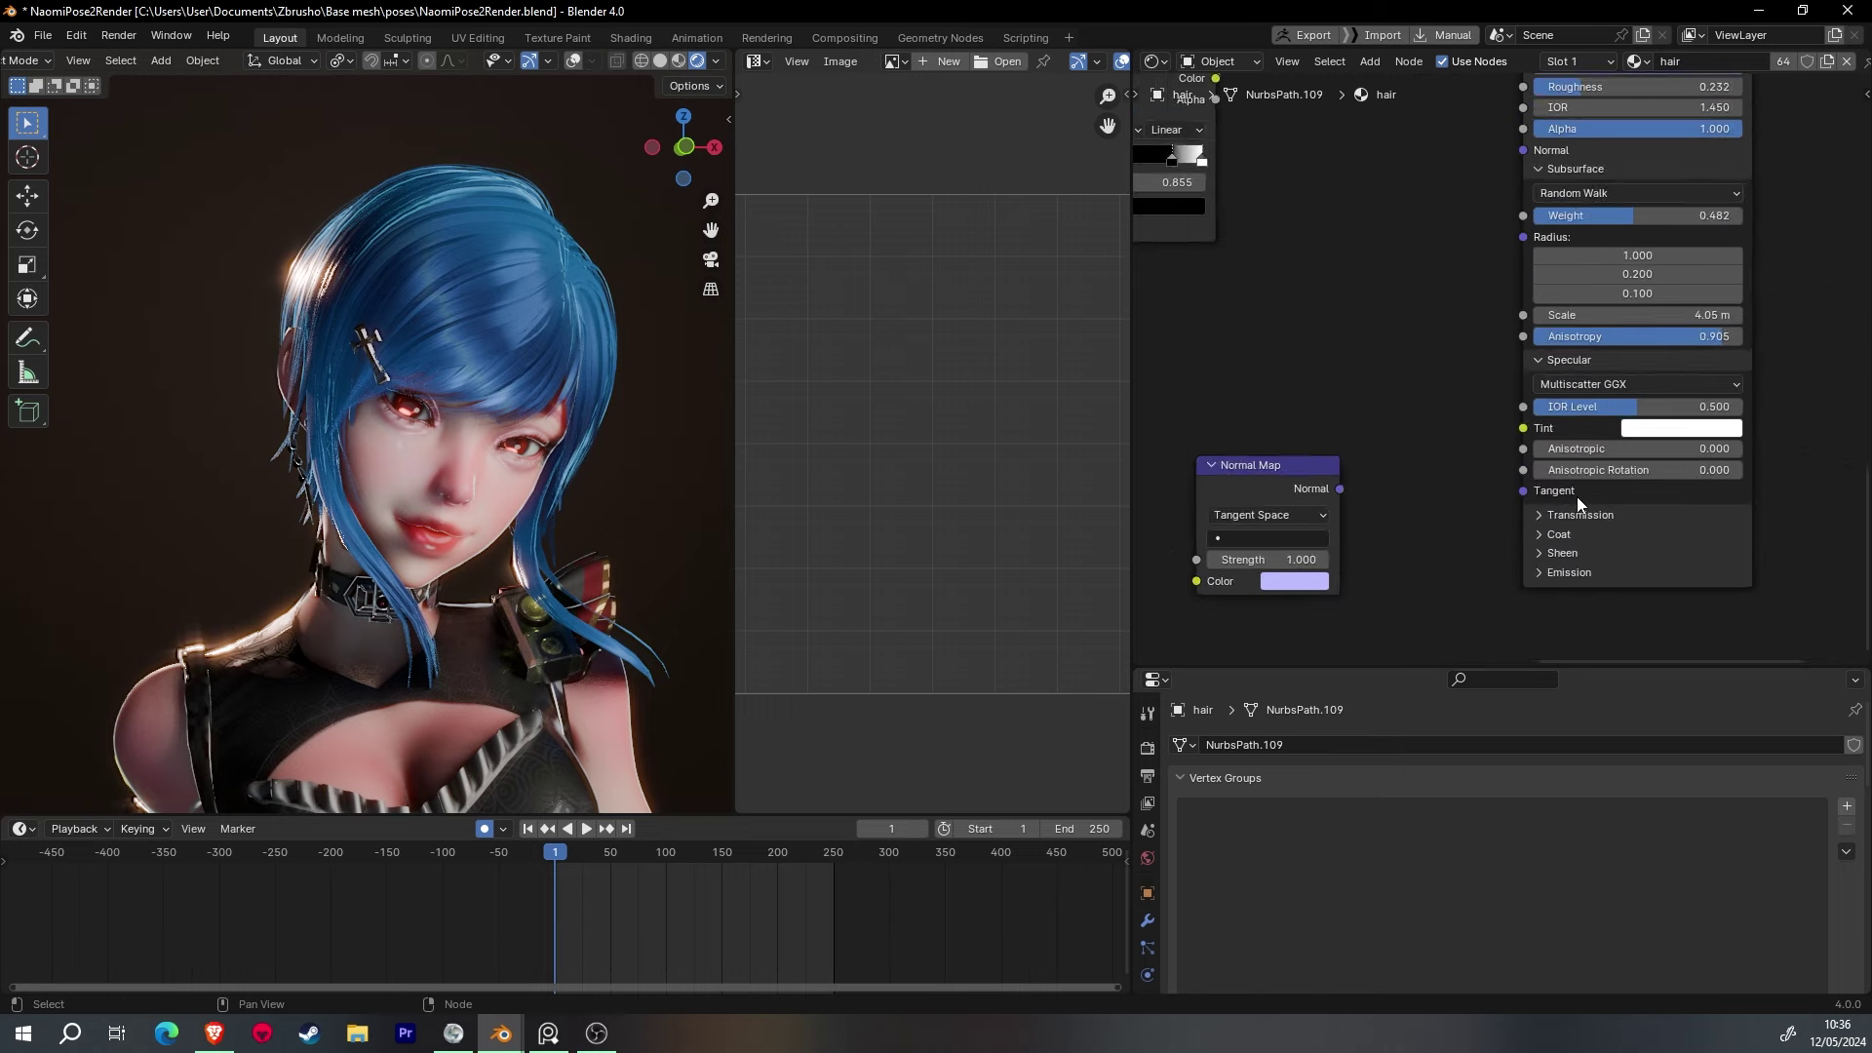
scroll(1547, 445, up, 2)
drag(1308, 509, 1527, 112)
scroll(1494, 339, down, 1)
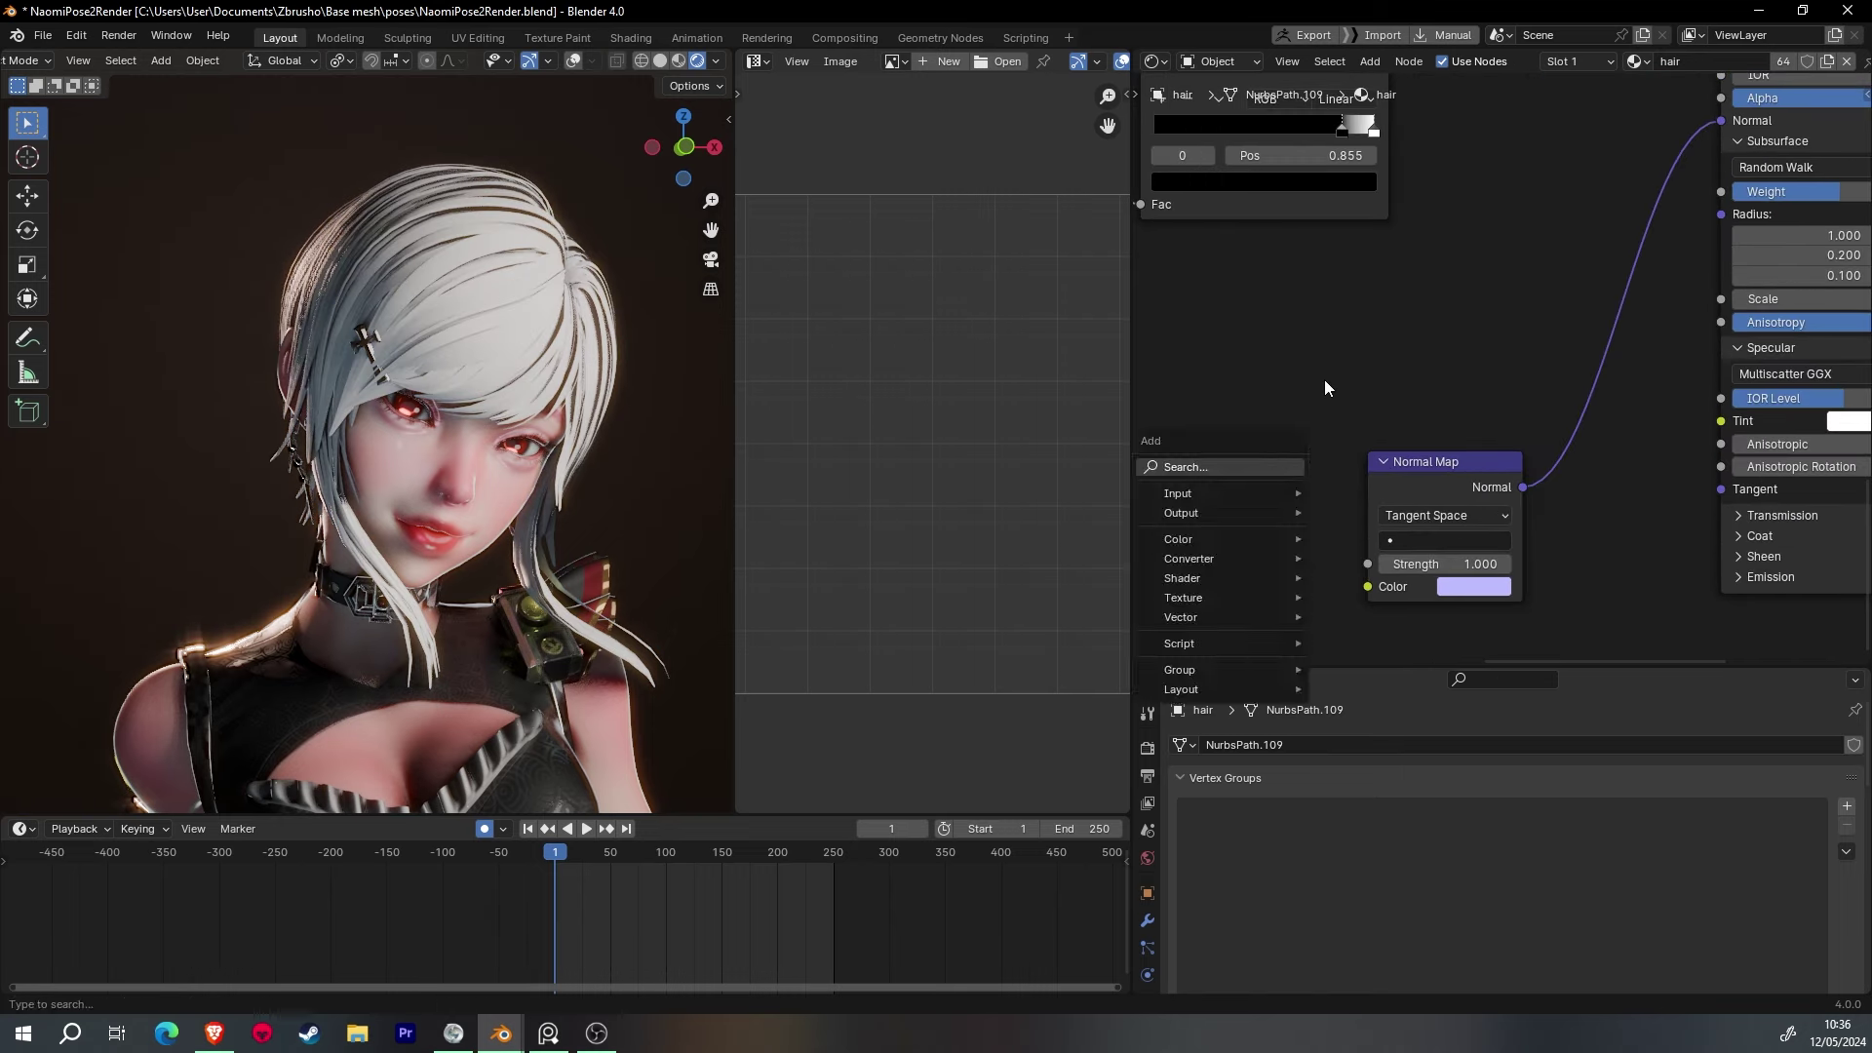
scroll(1328, 388, down, 1)
scroll(1328, 388, down, 2)
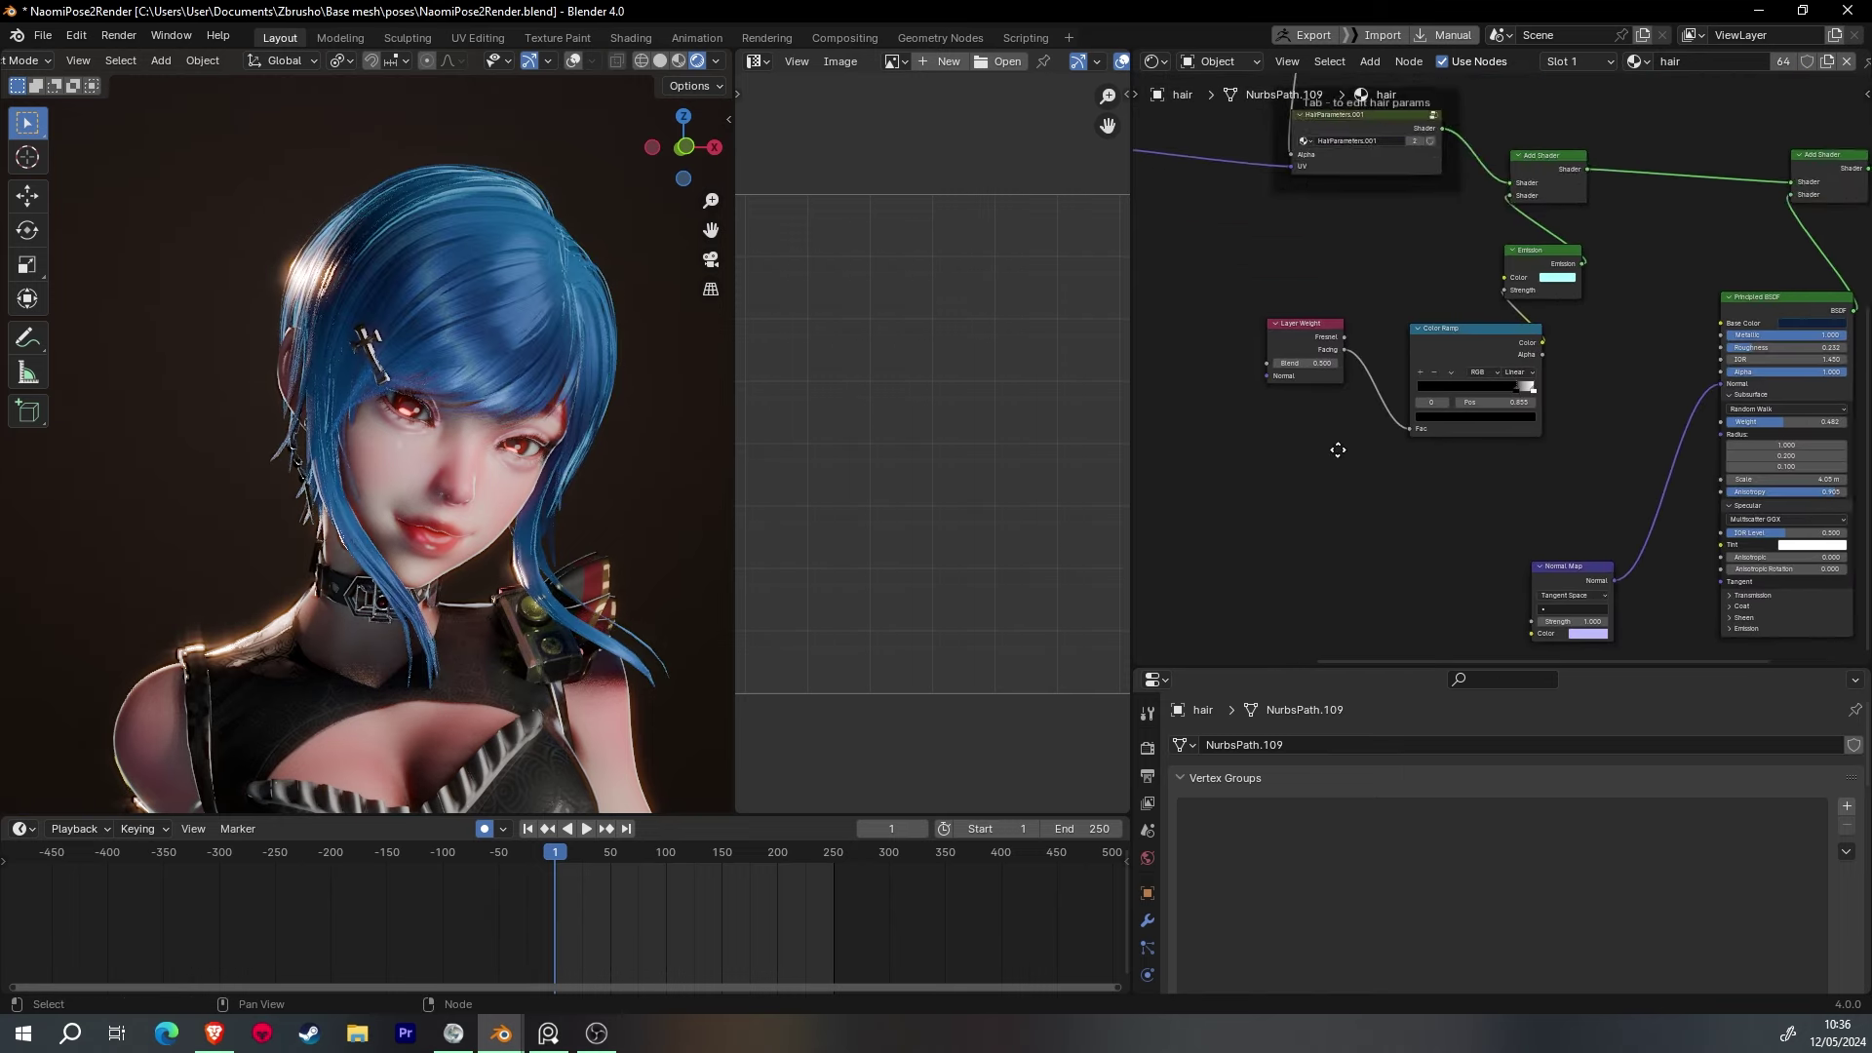
scroll(1373, 173, down, 2)
- Load hair_ht_normal.png into the Image Texture node
scroll(1279, 437, up, 2)
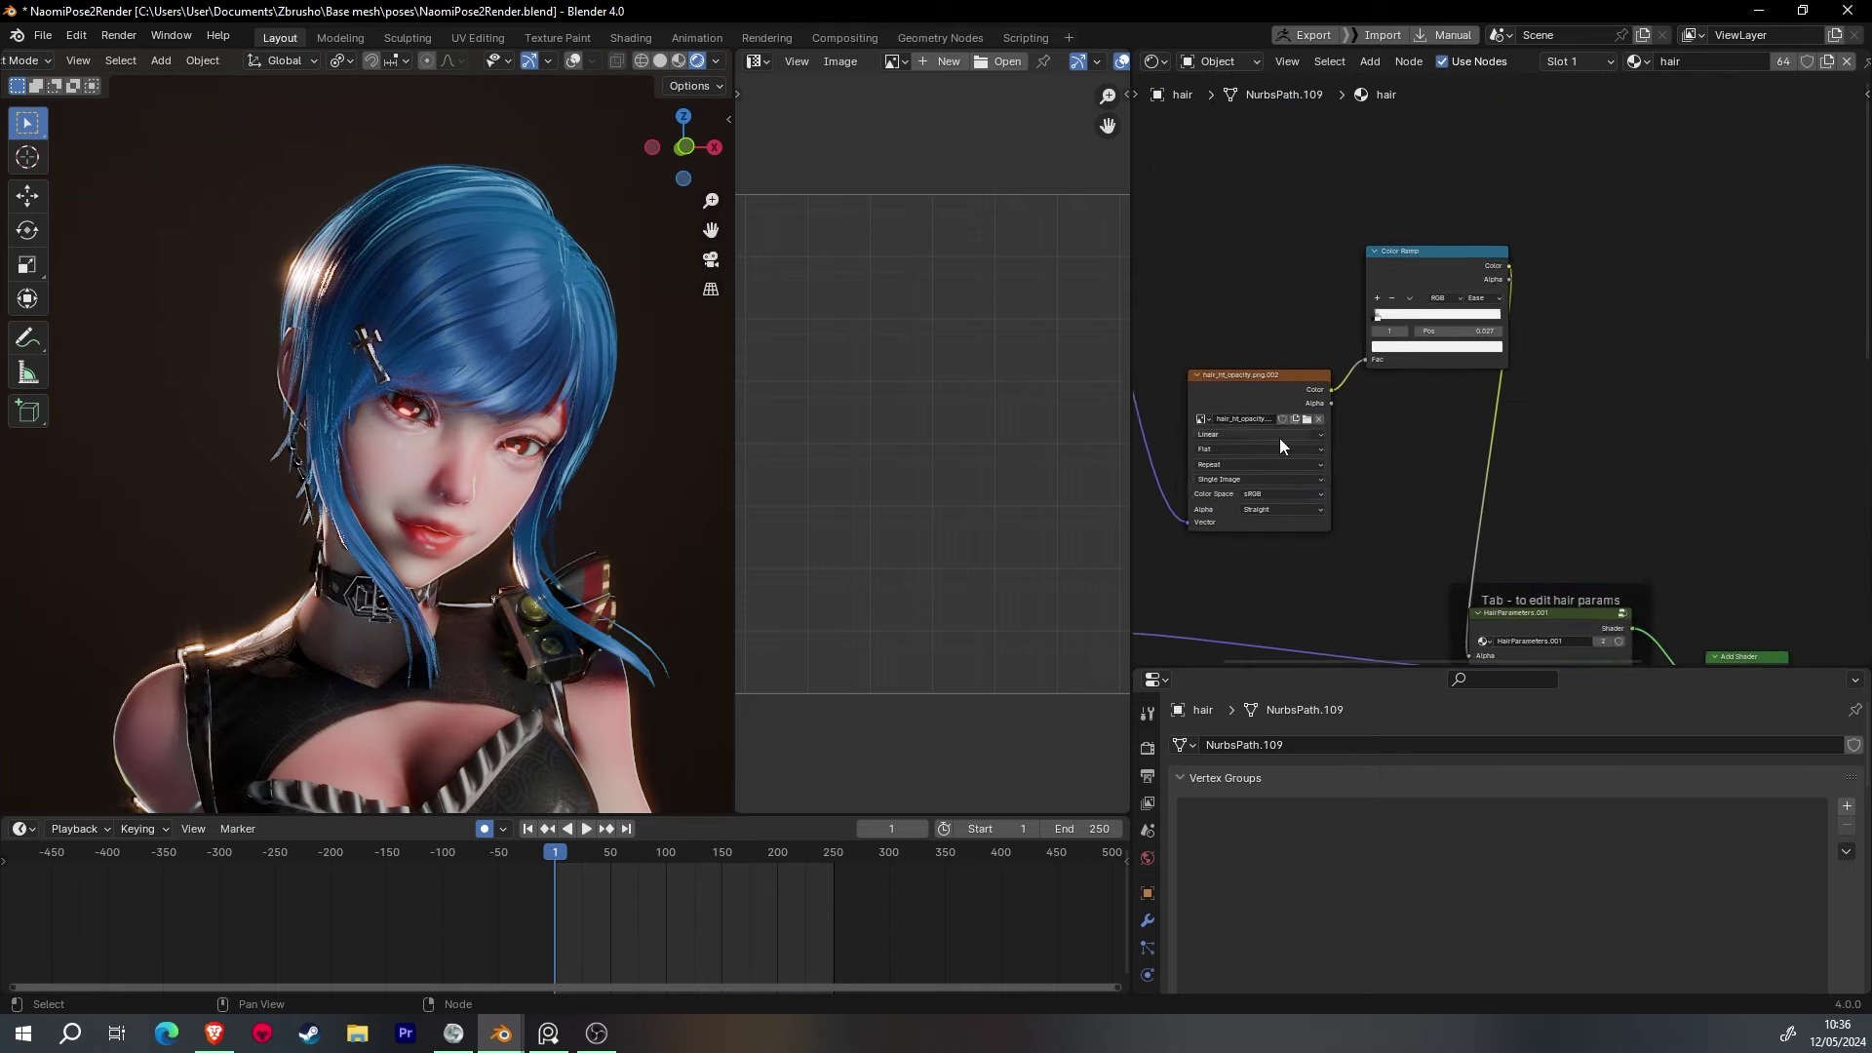
scroll(1279, 431, up, 1)
click(1279, 431)
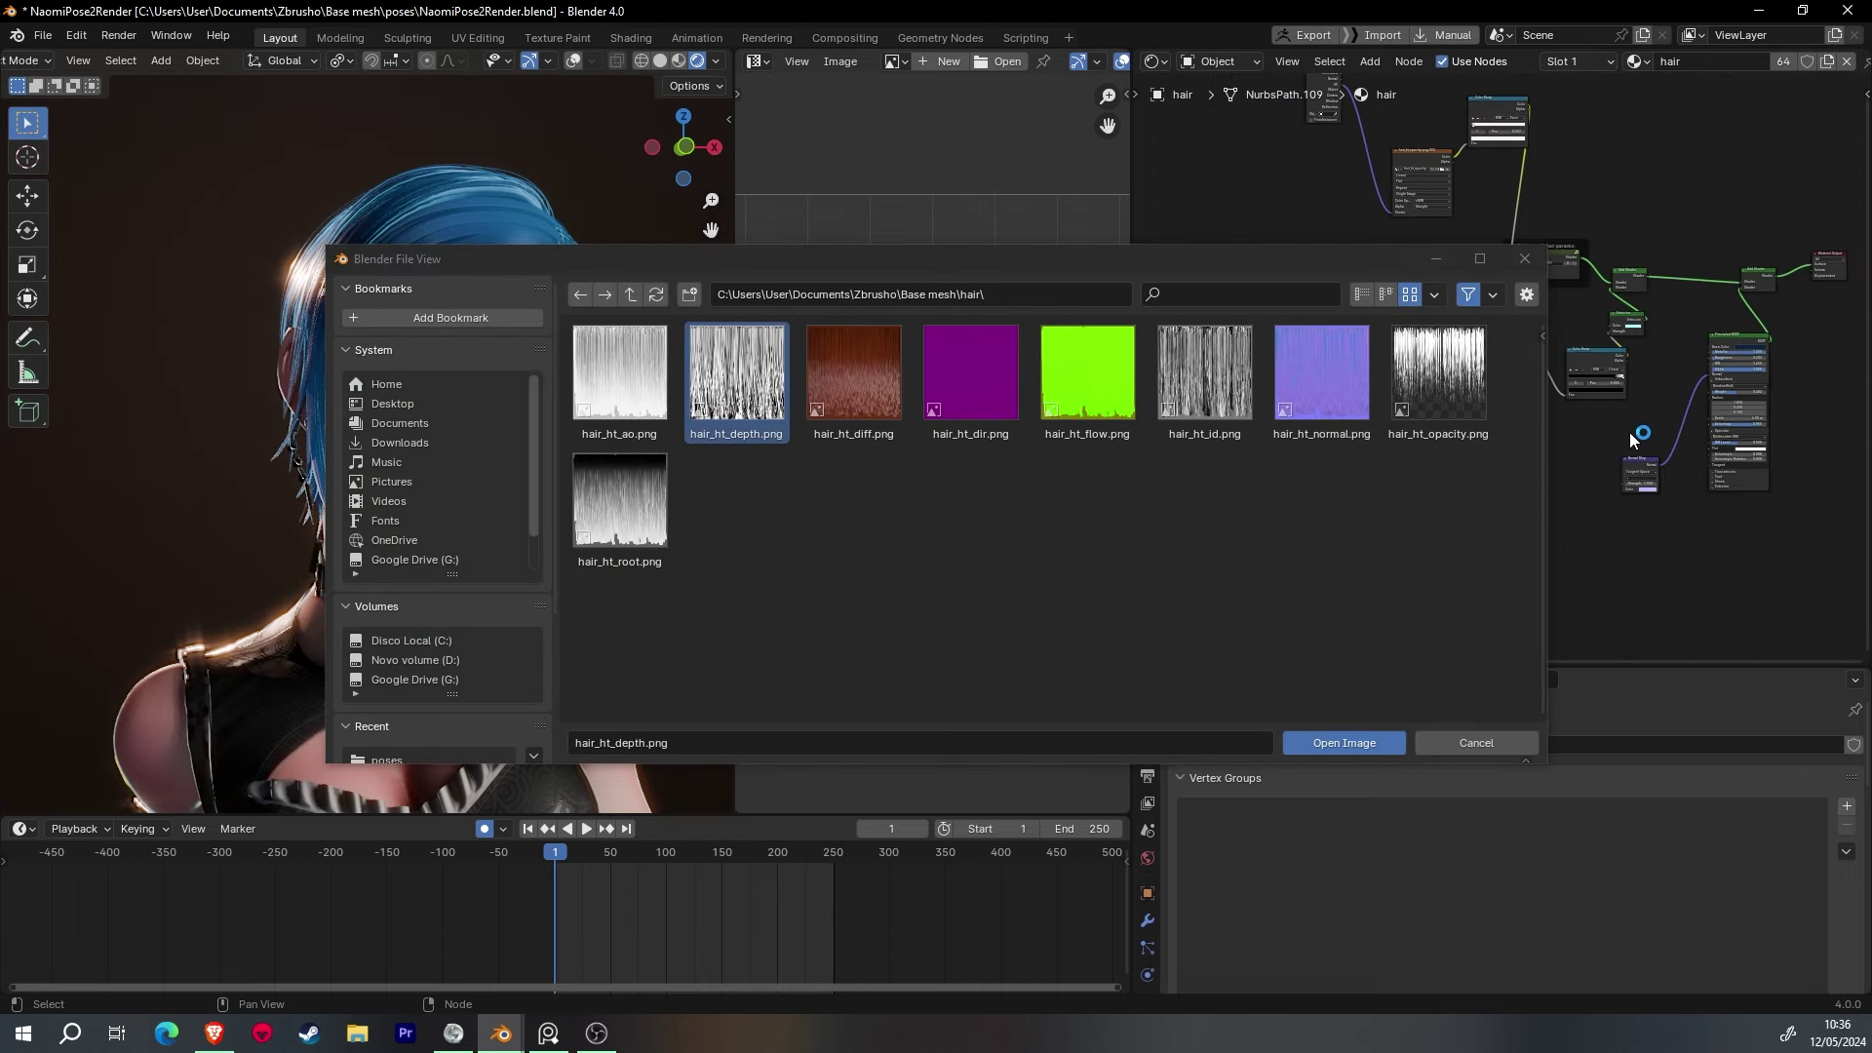
click(1322, 376)
key(Return)
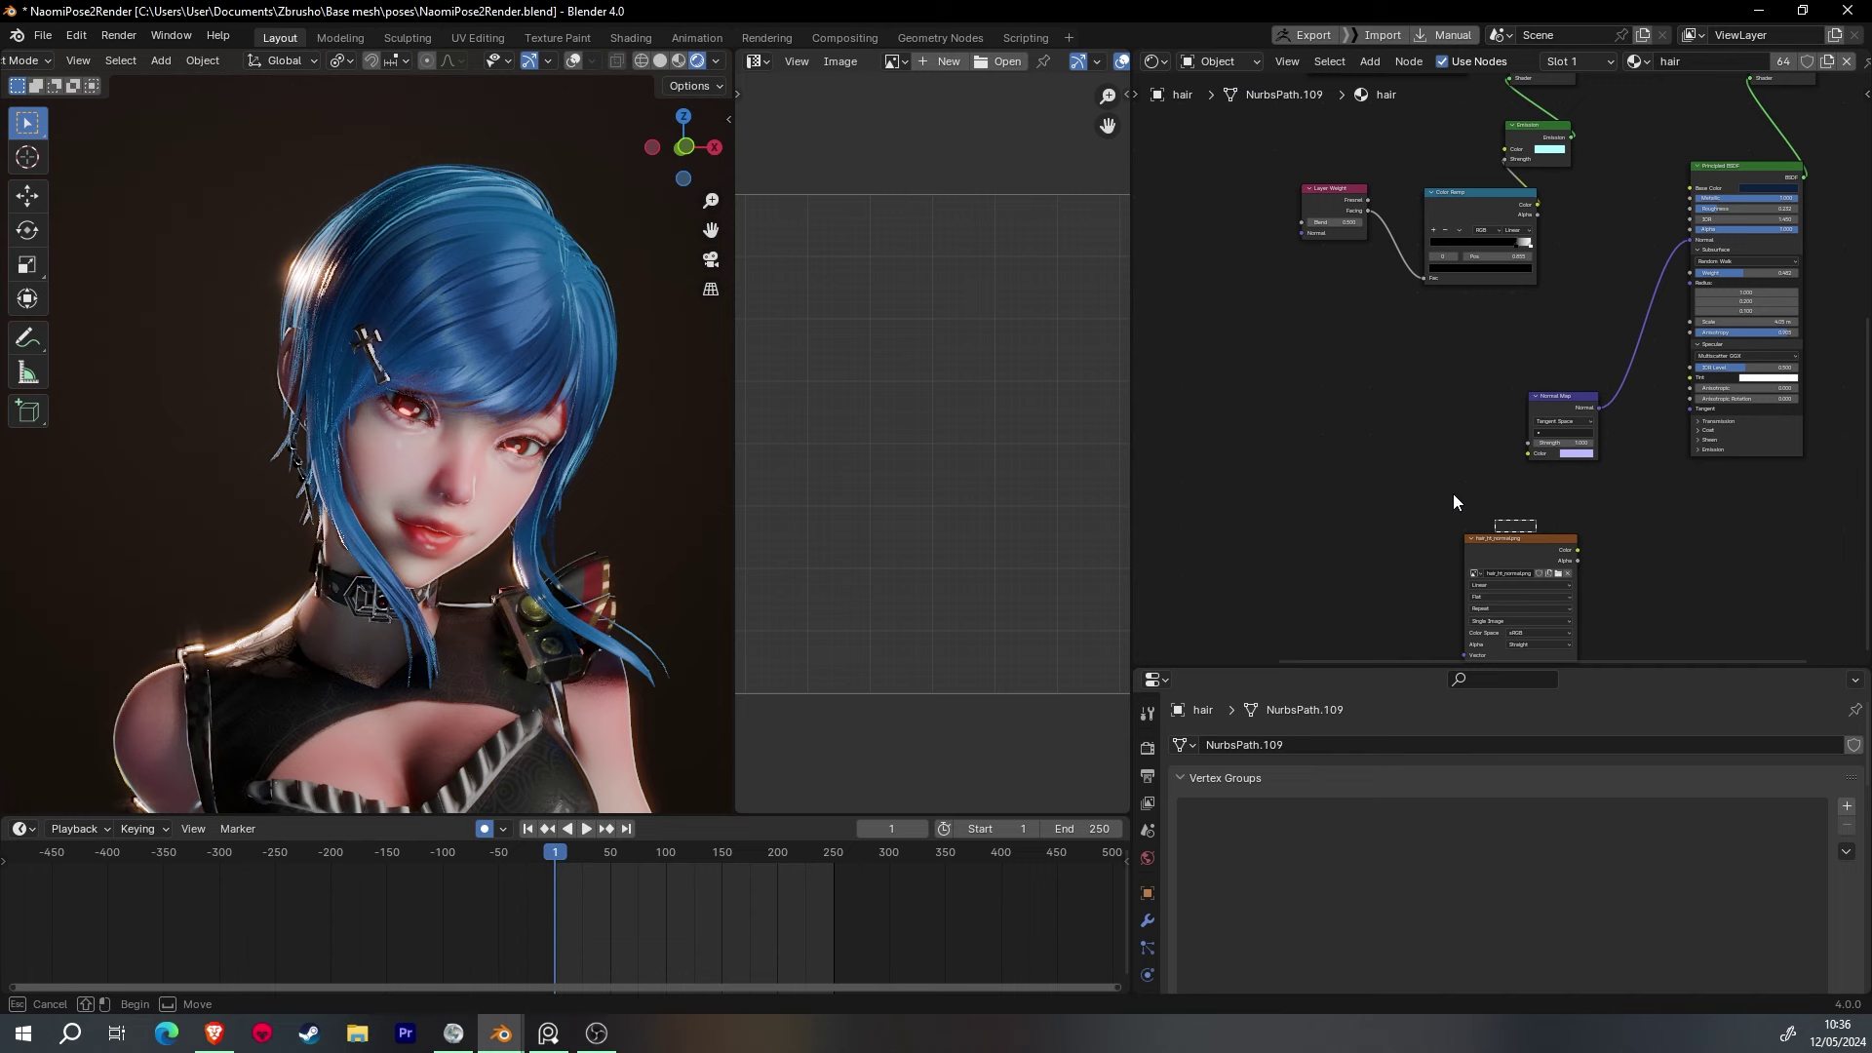
- Set the image to Non-Color and link its Color to the Normal Map Color input
scroll(1452, 494, up, 3)
click(1301, 539)
scroll(1248, 569, up, 1)
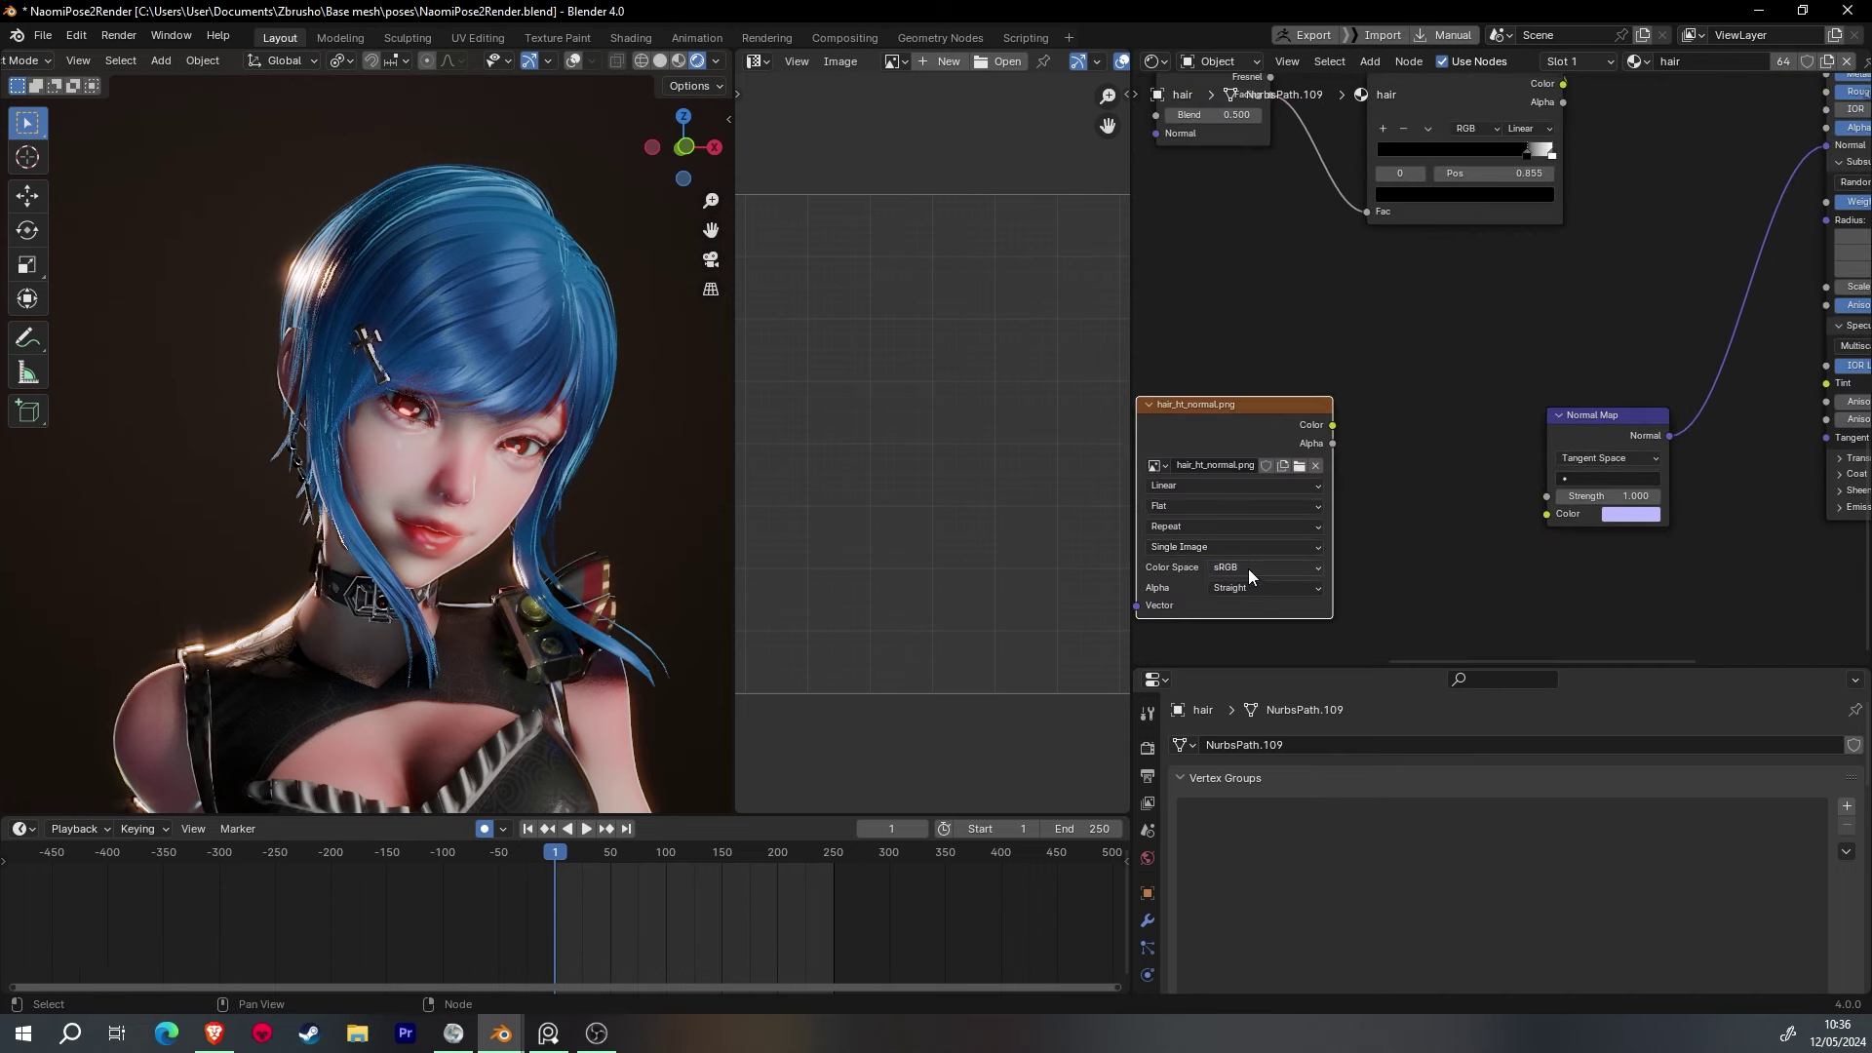
click(1376, 694)
scroll(1418, 538, down, 1)
drag(1357, 418, 1539, 493)
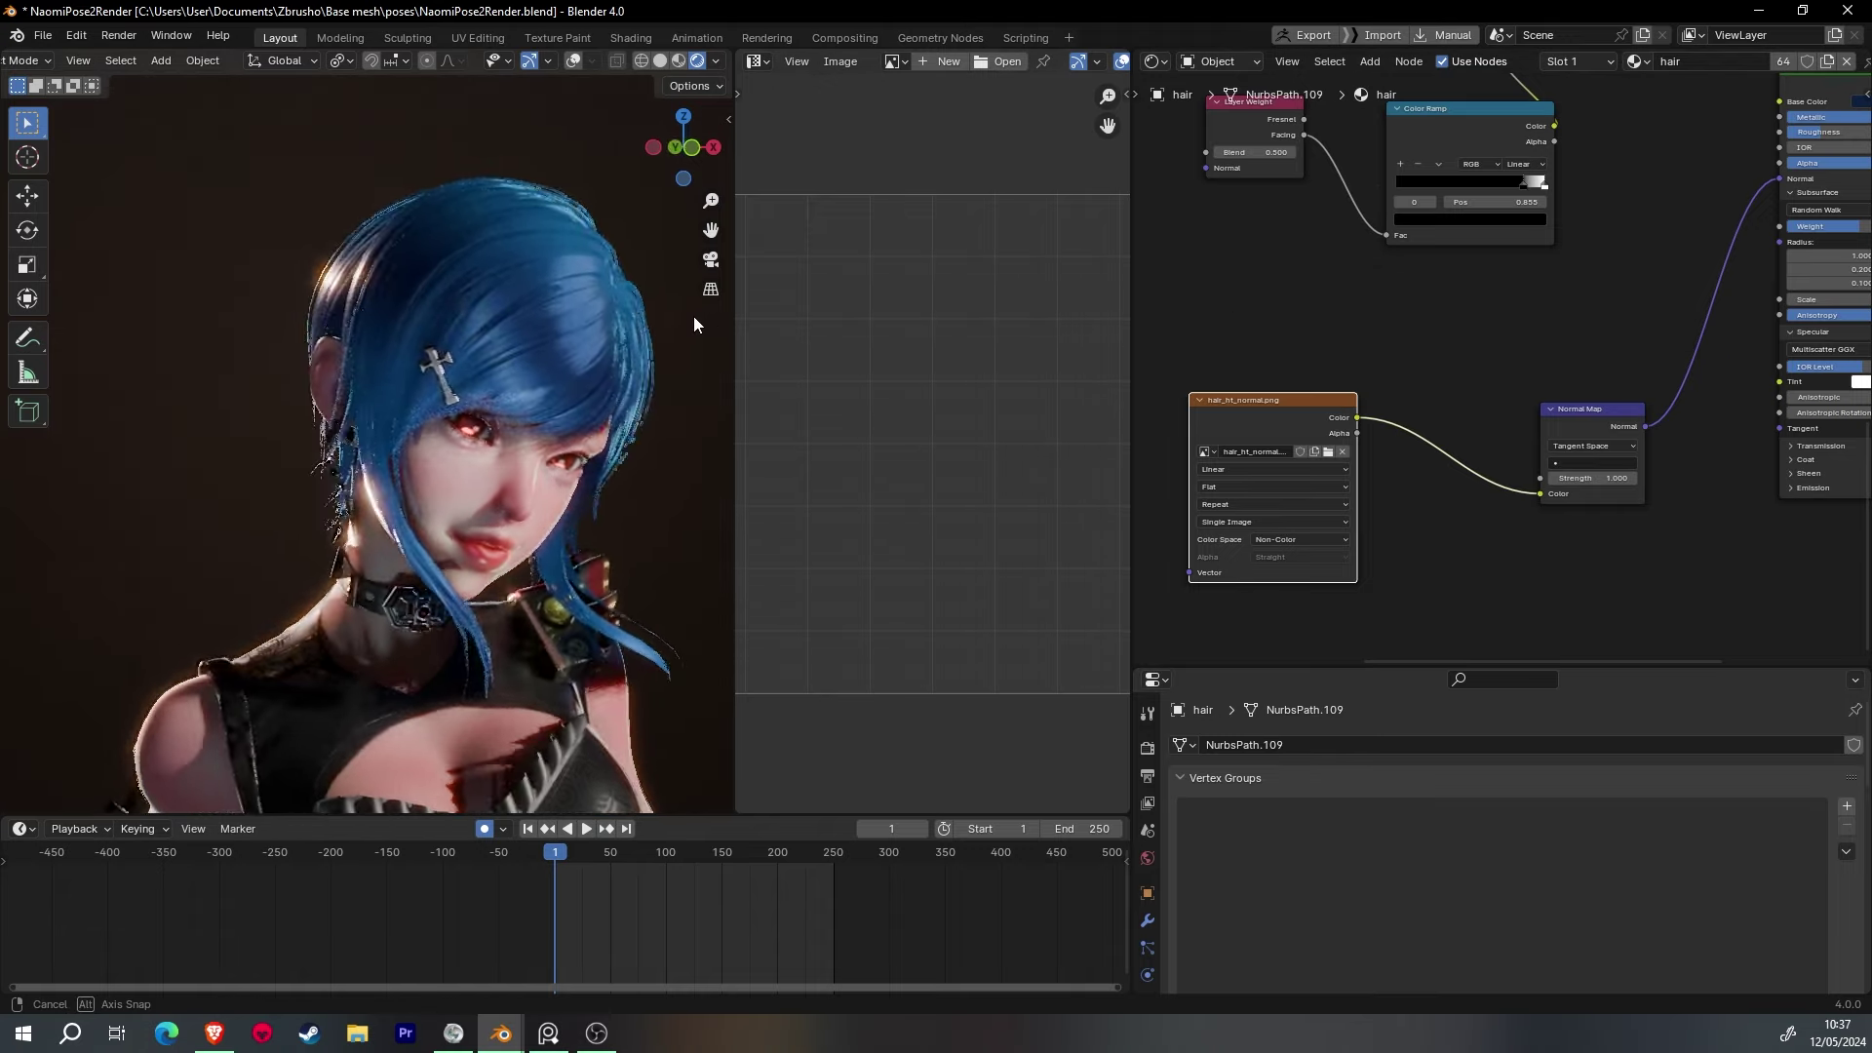
- Add a colour node and a Color Ramp node to the hair shader tree
scroll(1414, 390, down, 1)
key(shift+a)
text(colo)
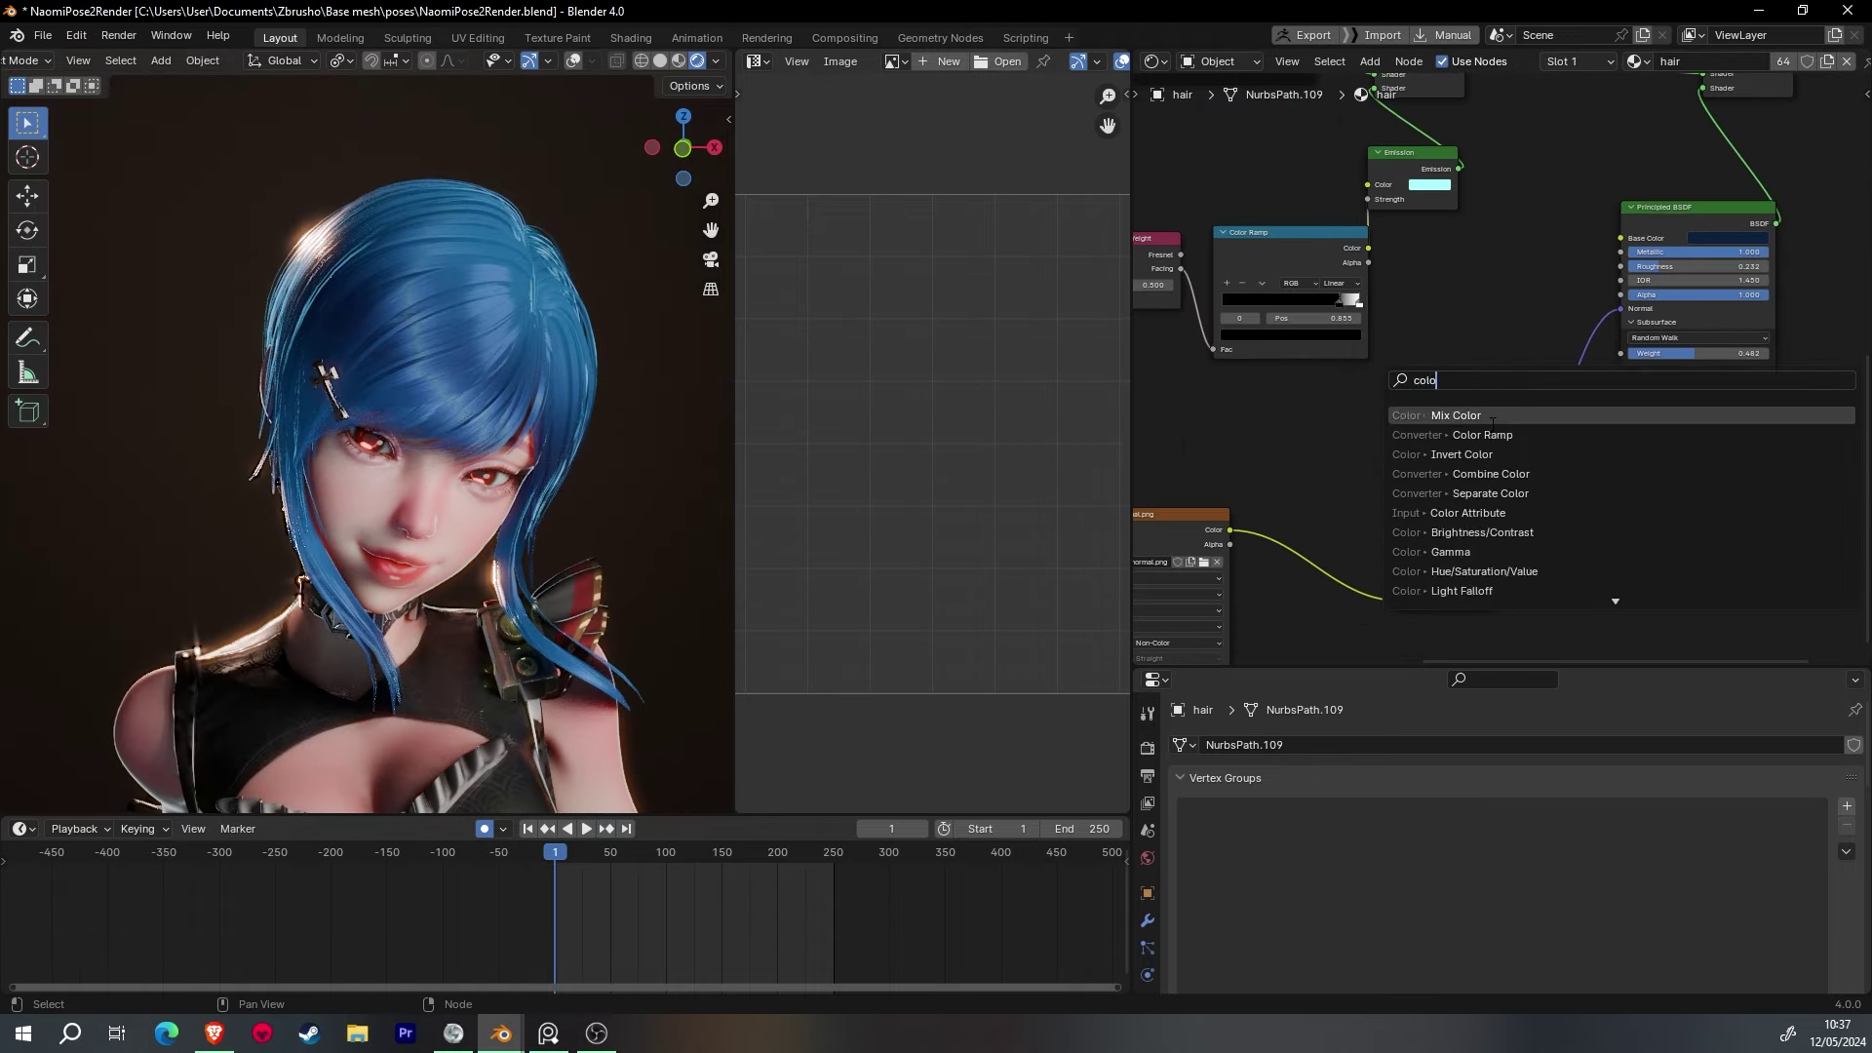
click(1492, 417)
click(1425, 345)
key(shift+a)
click(1482, 400)
click(1380, 375)
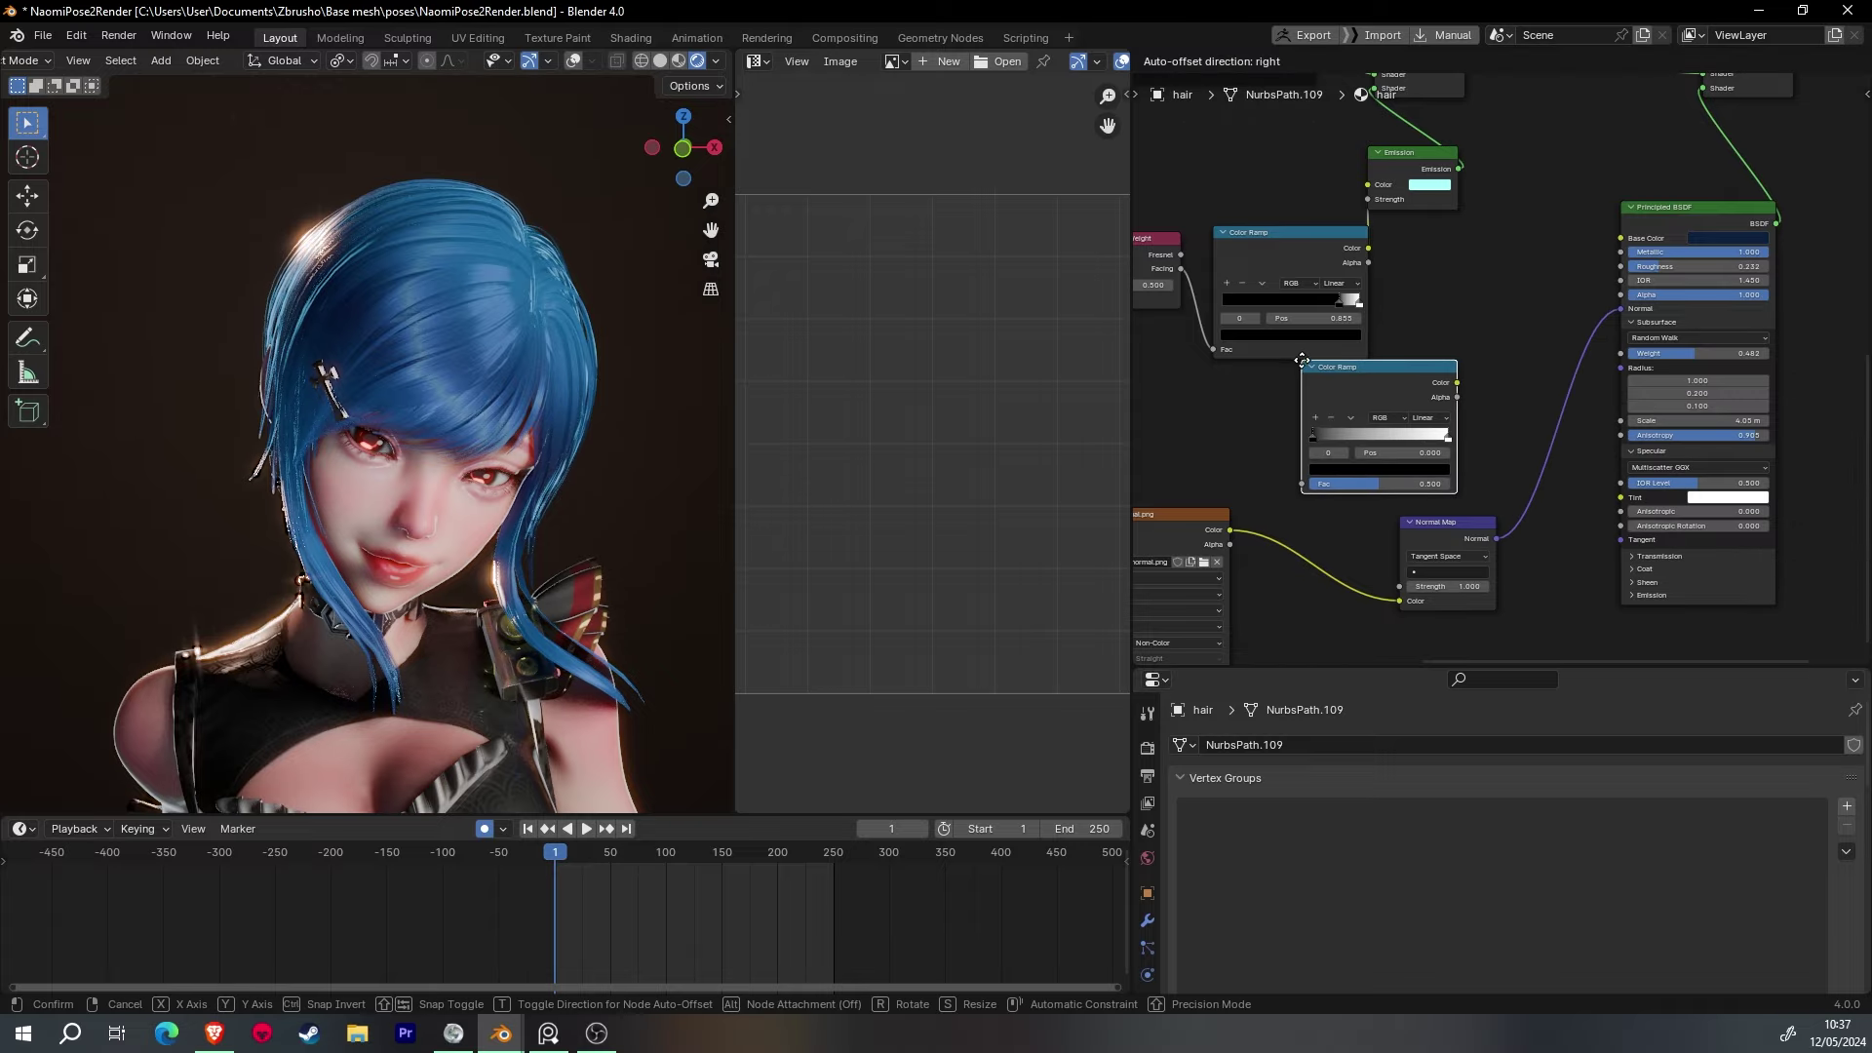
- Connect the Color Ramp to Base Color, then to Roughness, tightening its stops
scroll(465, 386, up, 5)
middle_drag(459, 446, 489, 384)
scroll(489, 392, down, 3)
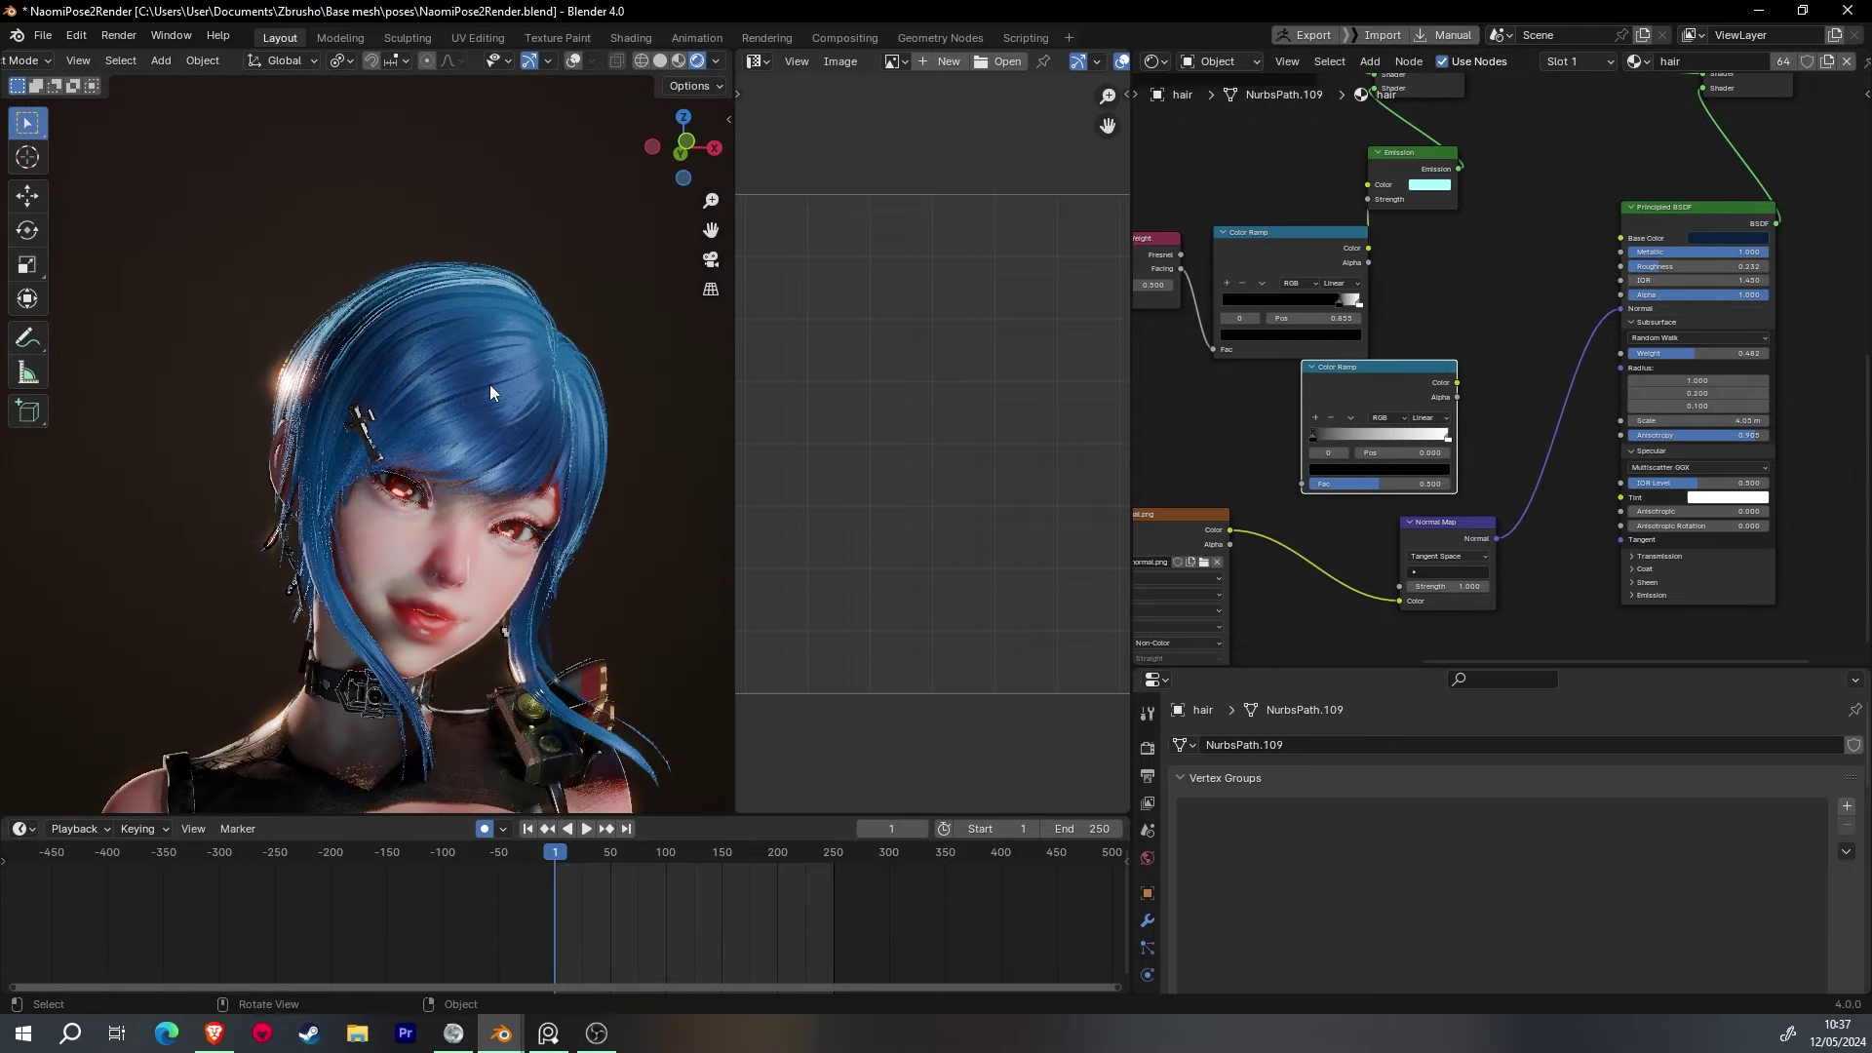
drag(1638, 240, 1629, 239)
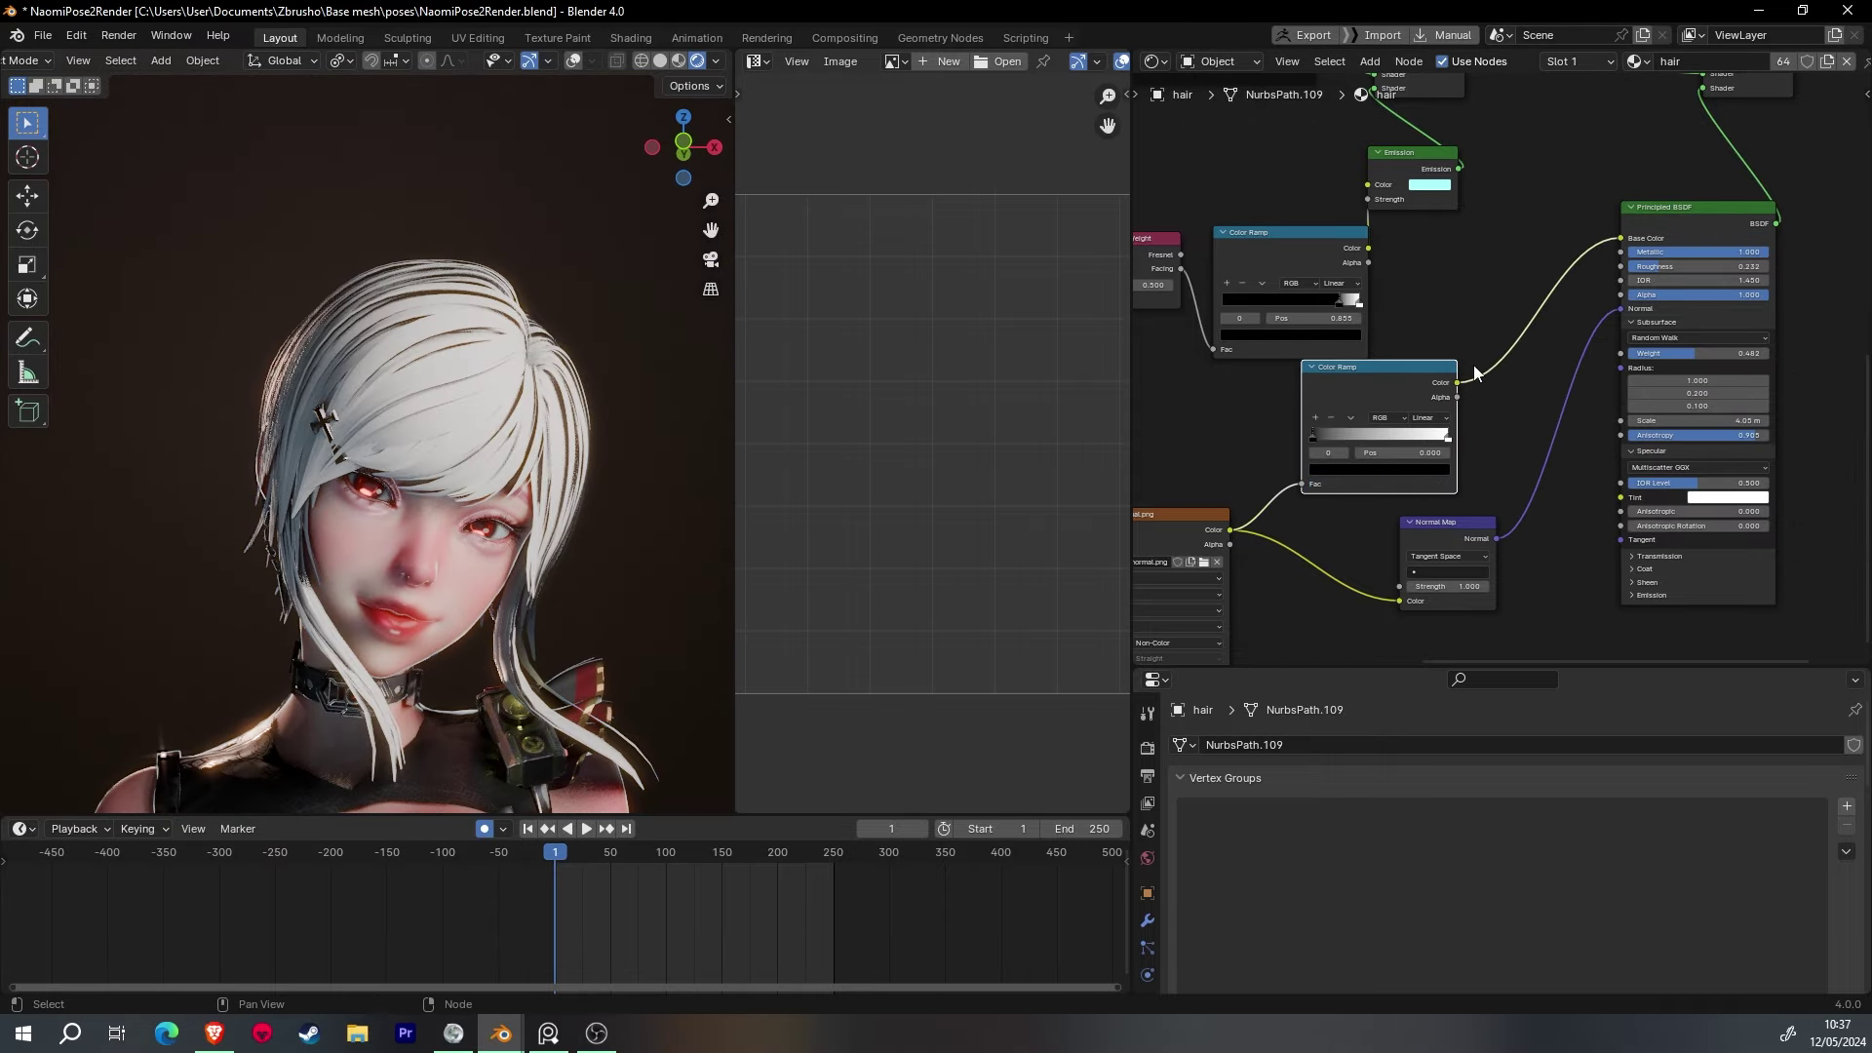
drag(1312, 437, 1334, 452)
scroll(1328, 436, up, 1)
drag(1606, 273, 1623, 257)
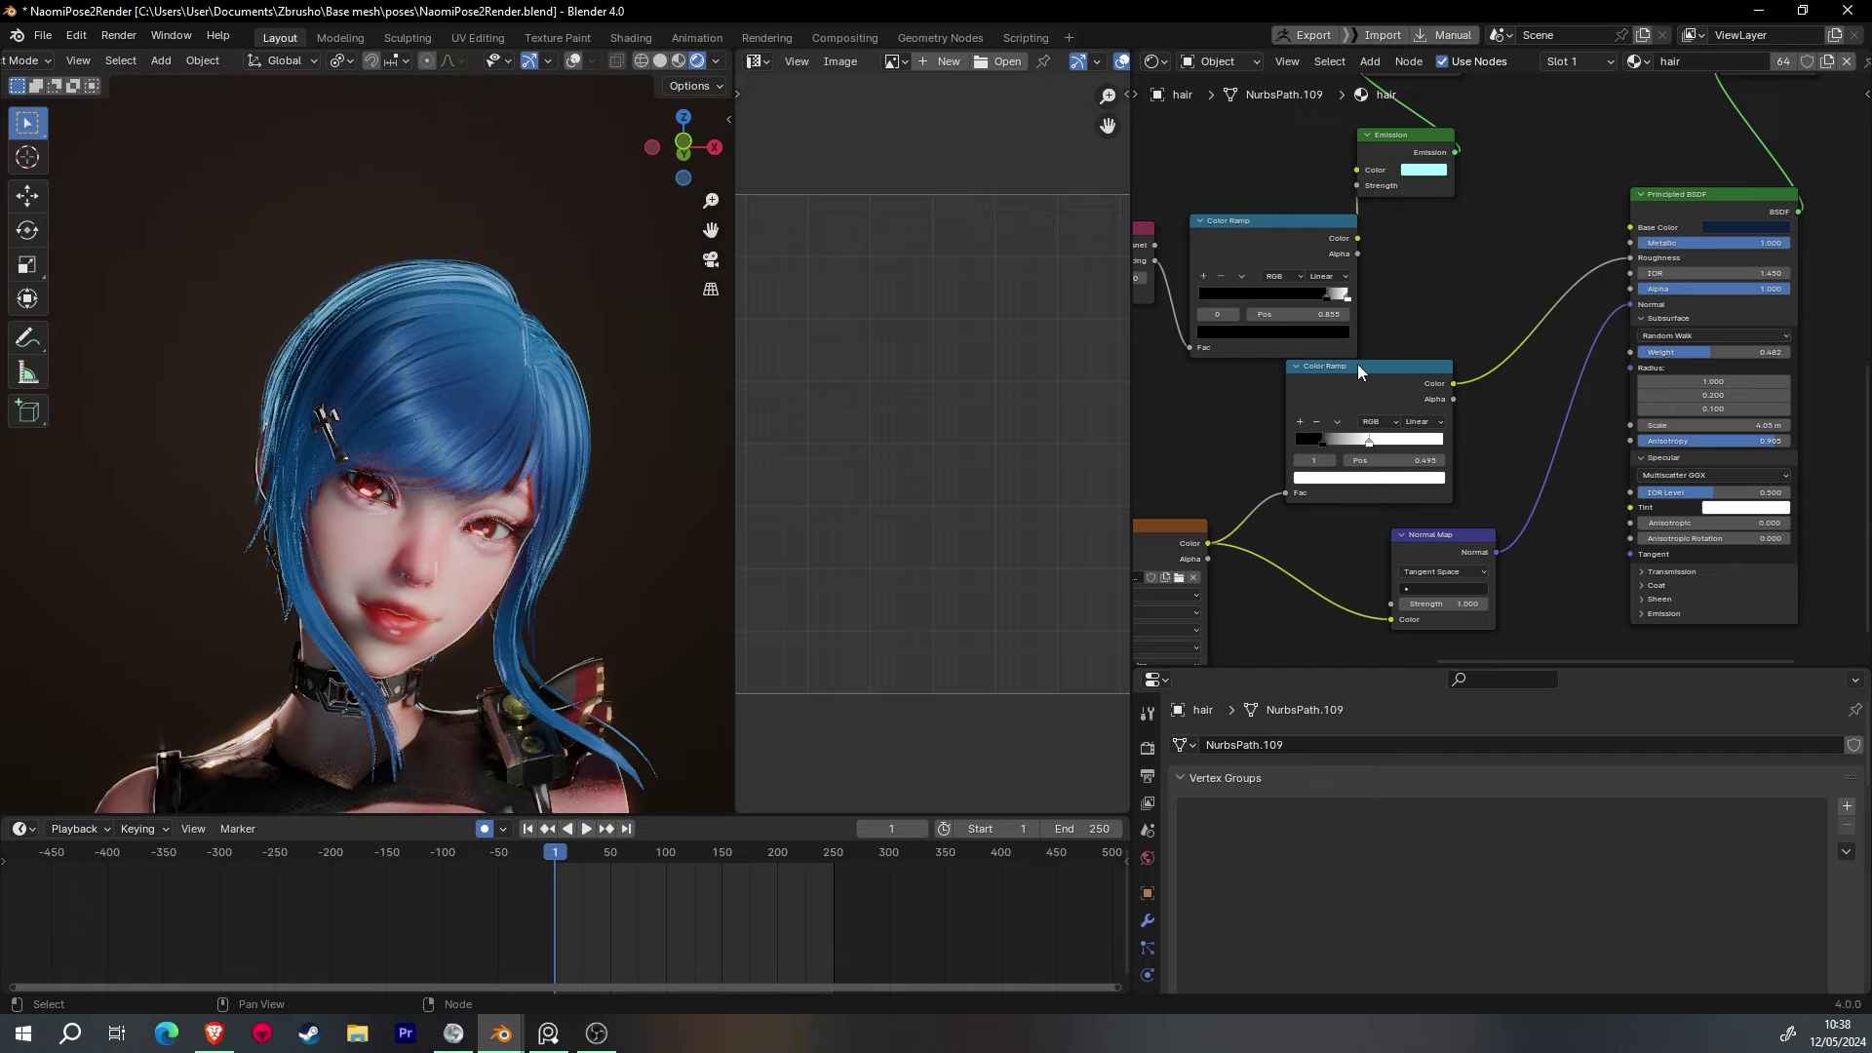
- Put the white stop at 1.000, lighten the dark stop to Value 0.157, move it to 0.373
scroll(1357, 365, up, 1)
drag(1334, 458, 1457, 462)
drag(1303, 468, 1345, 468)
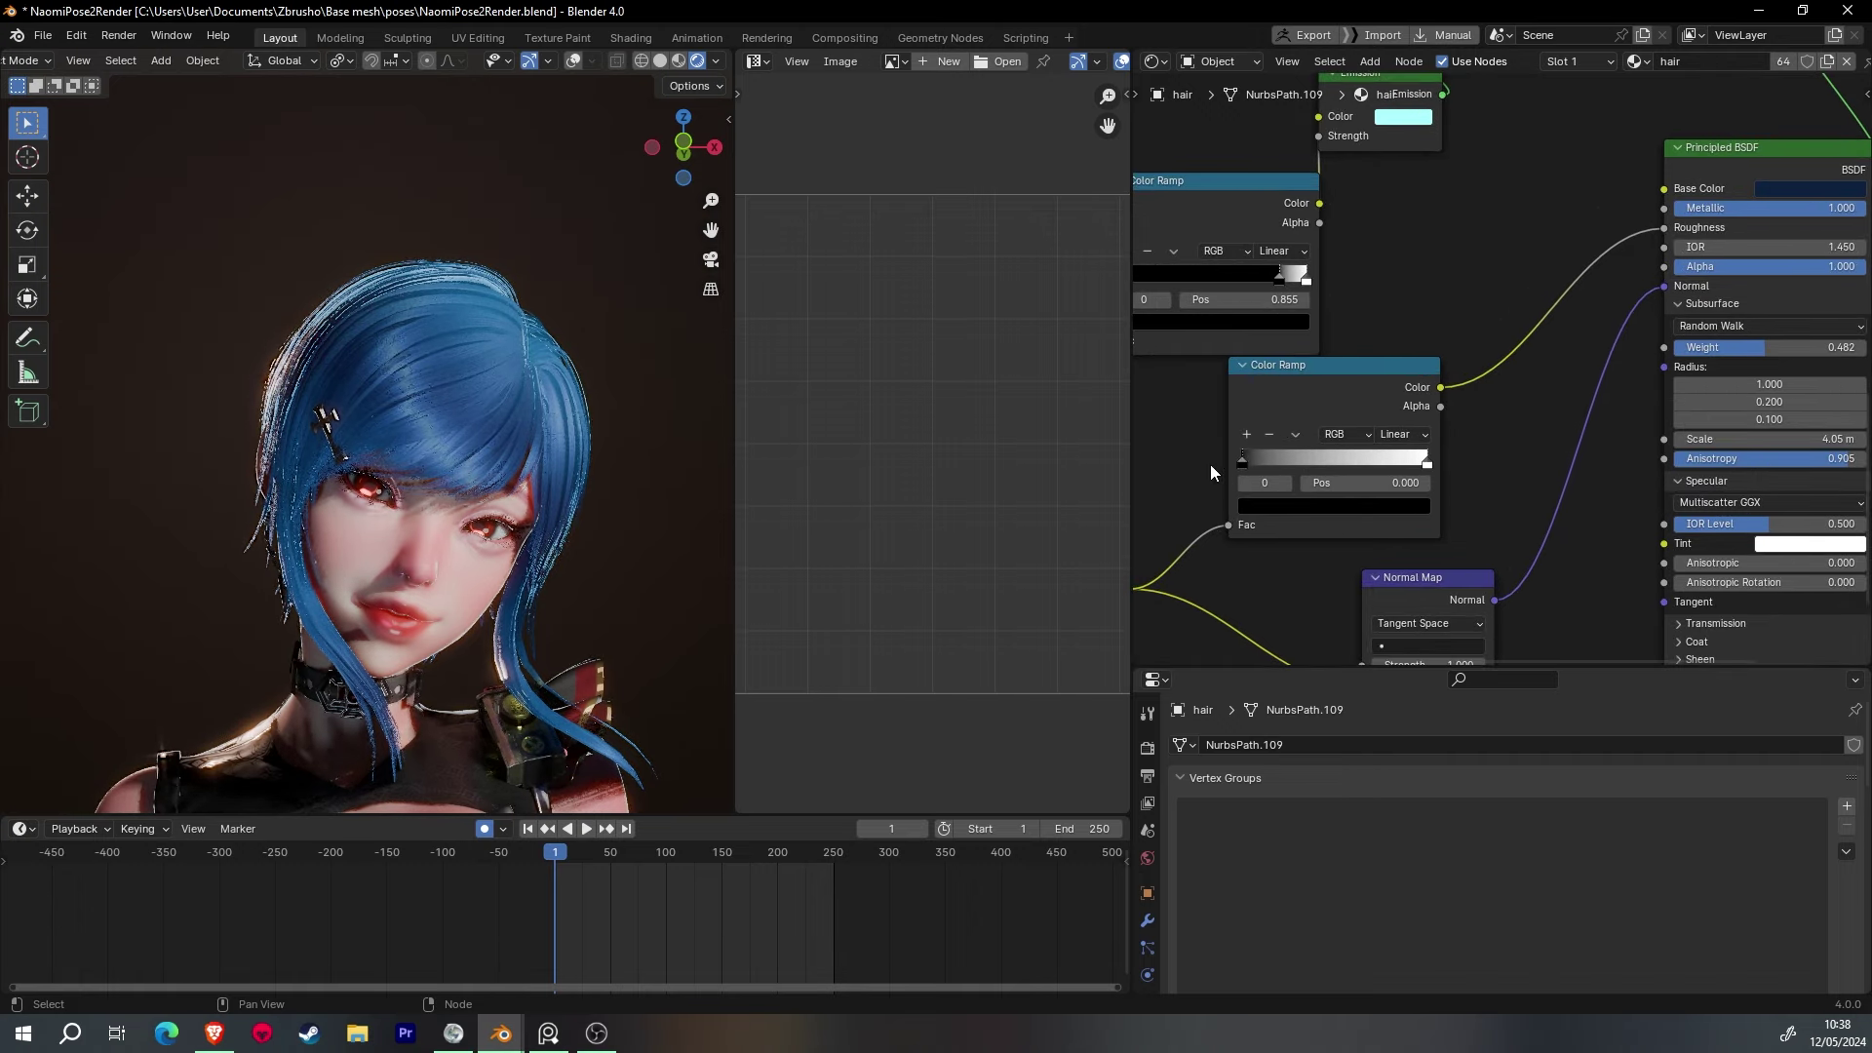
click(1267, 506)
drag(1416, 302, 1419, 322)
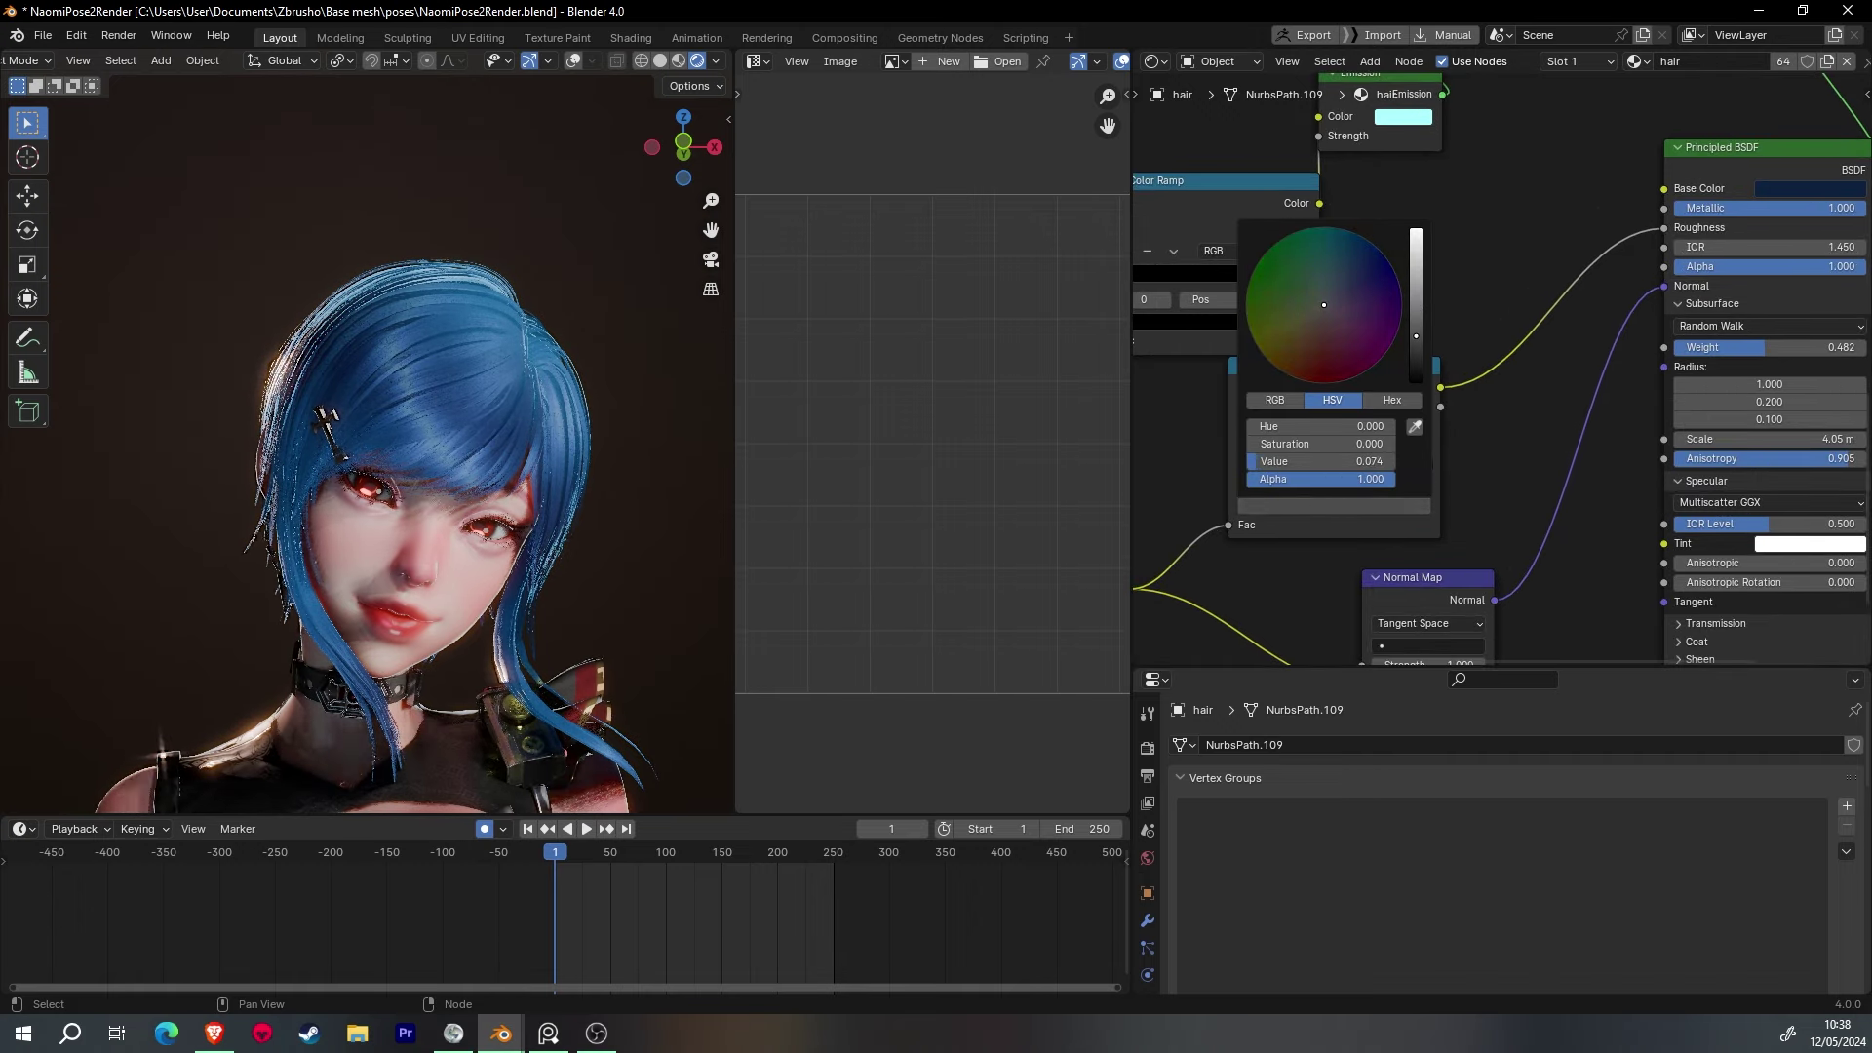
drag(1422, 460, 1310, 462)
mouse_move(330, 378)
middle_down()
mouse_move(284, 445)
mouse_move(447, 441)
mouse_move(359, 382)
middle_up()
- Try a brighter hair Base Color on the Principled BSDF
middle_drag(1823, 195, 1487, 299)
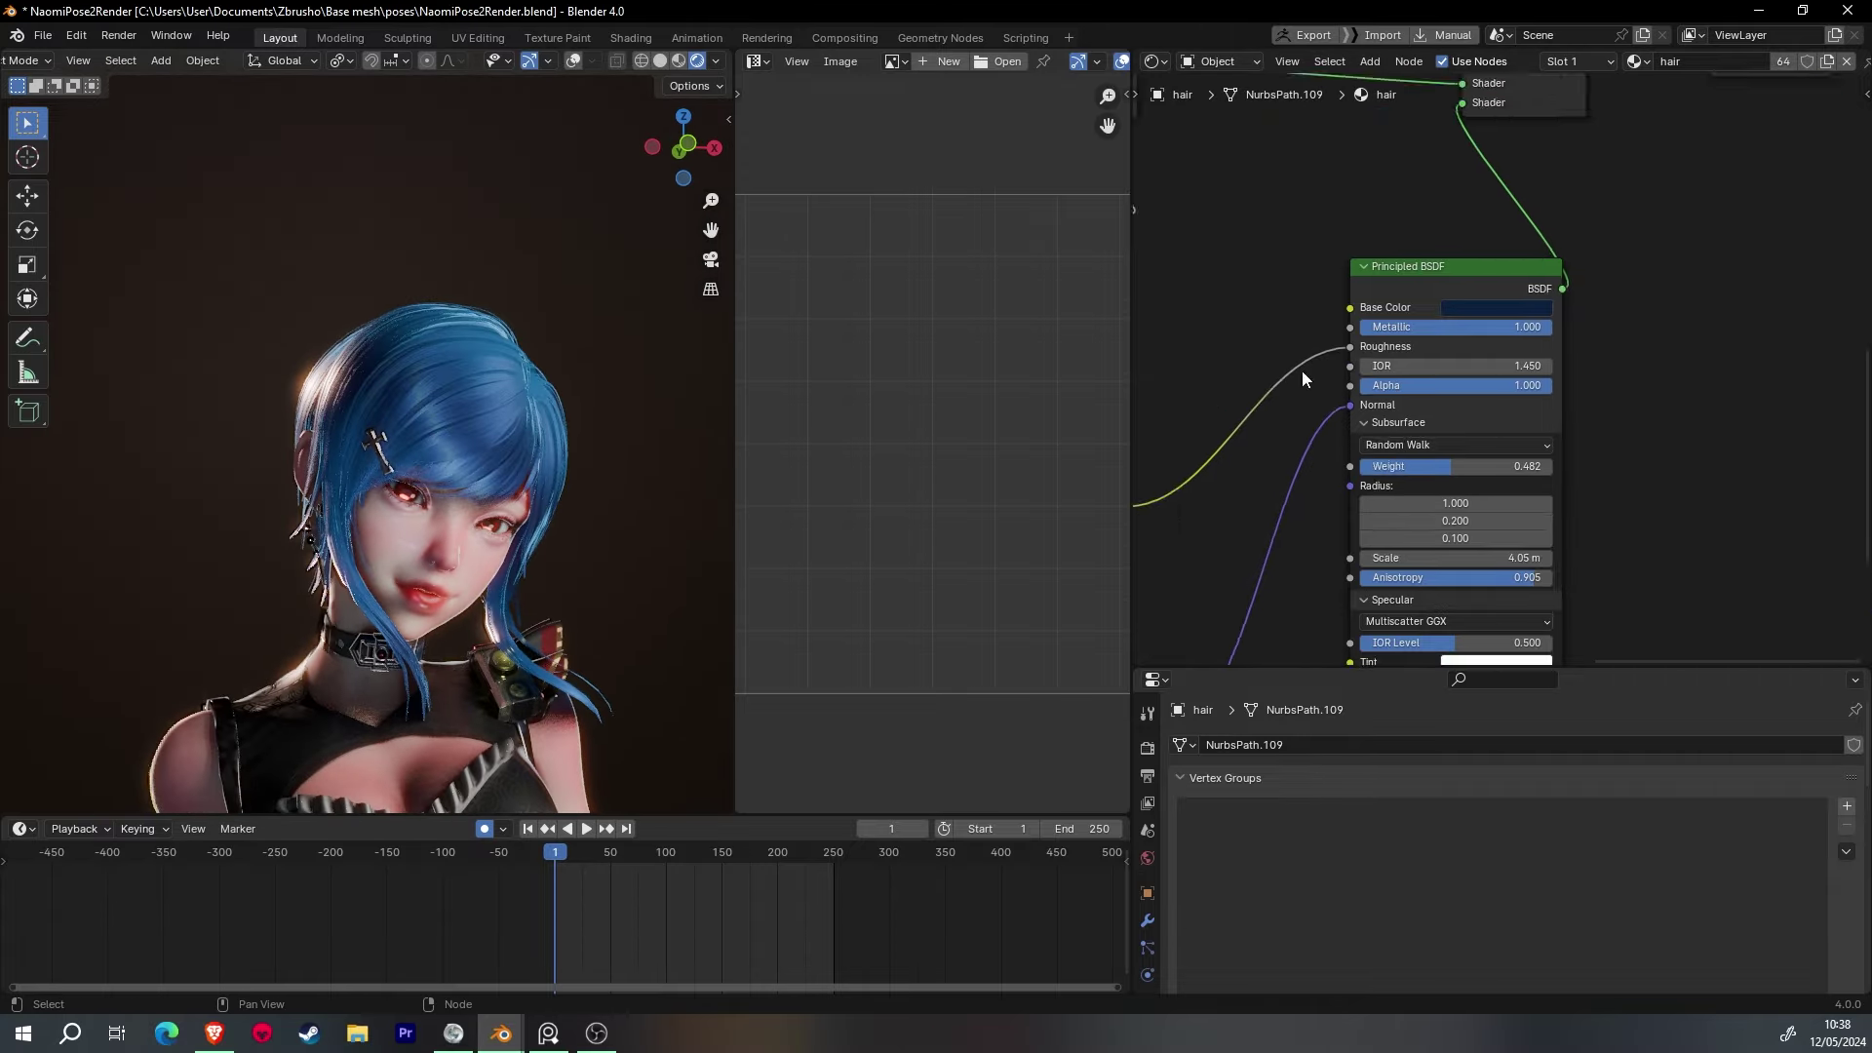
click(1492, 301)
mouse_move(1635, 457)
mouse_down()
mouse_move(1635, 390)
mouse_move(1635, 457)
mouse_up()
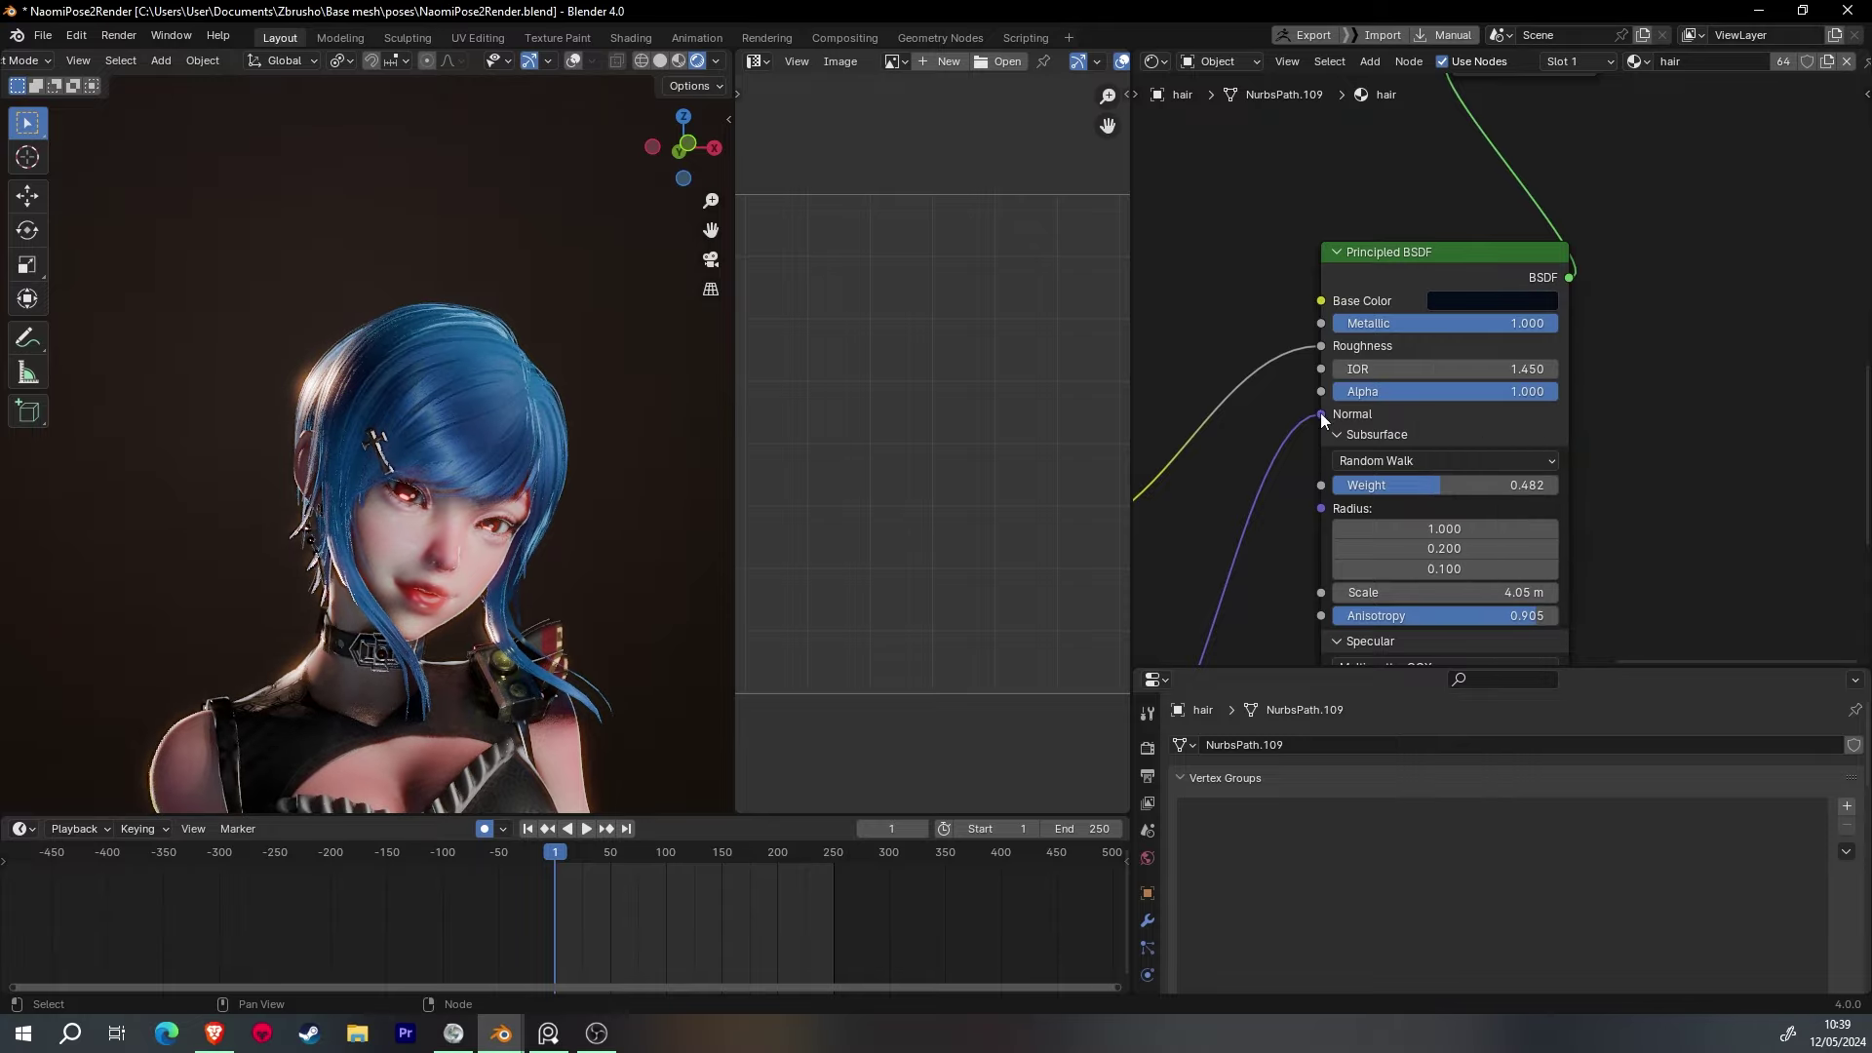
mouse_move(390, 468)
middle_down()
mouse_move(337, 513)
mouse_move(390, 488)
middle_up()
- Select the body_low mesh from a face close-up view
key(KP_0)
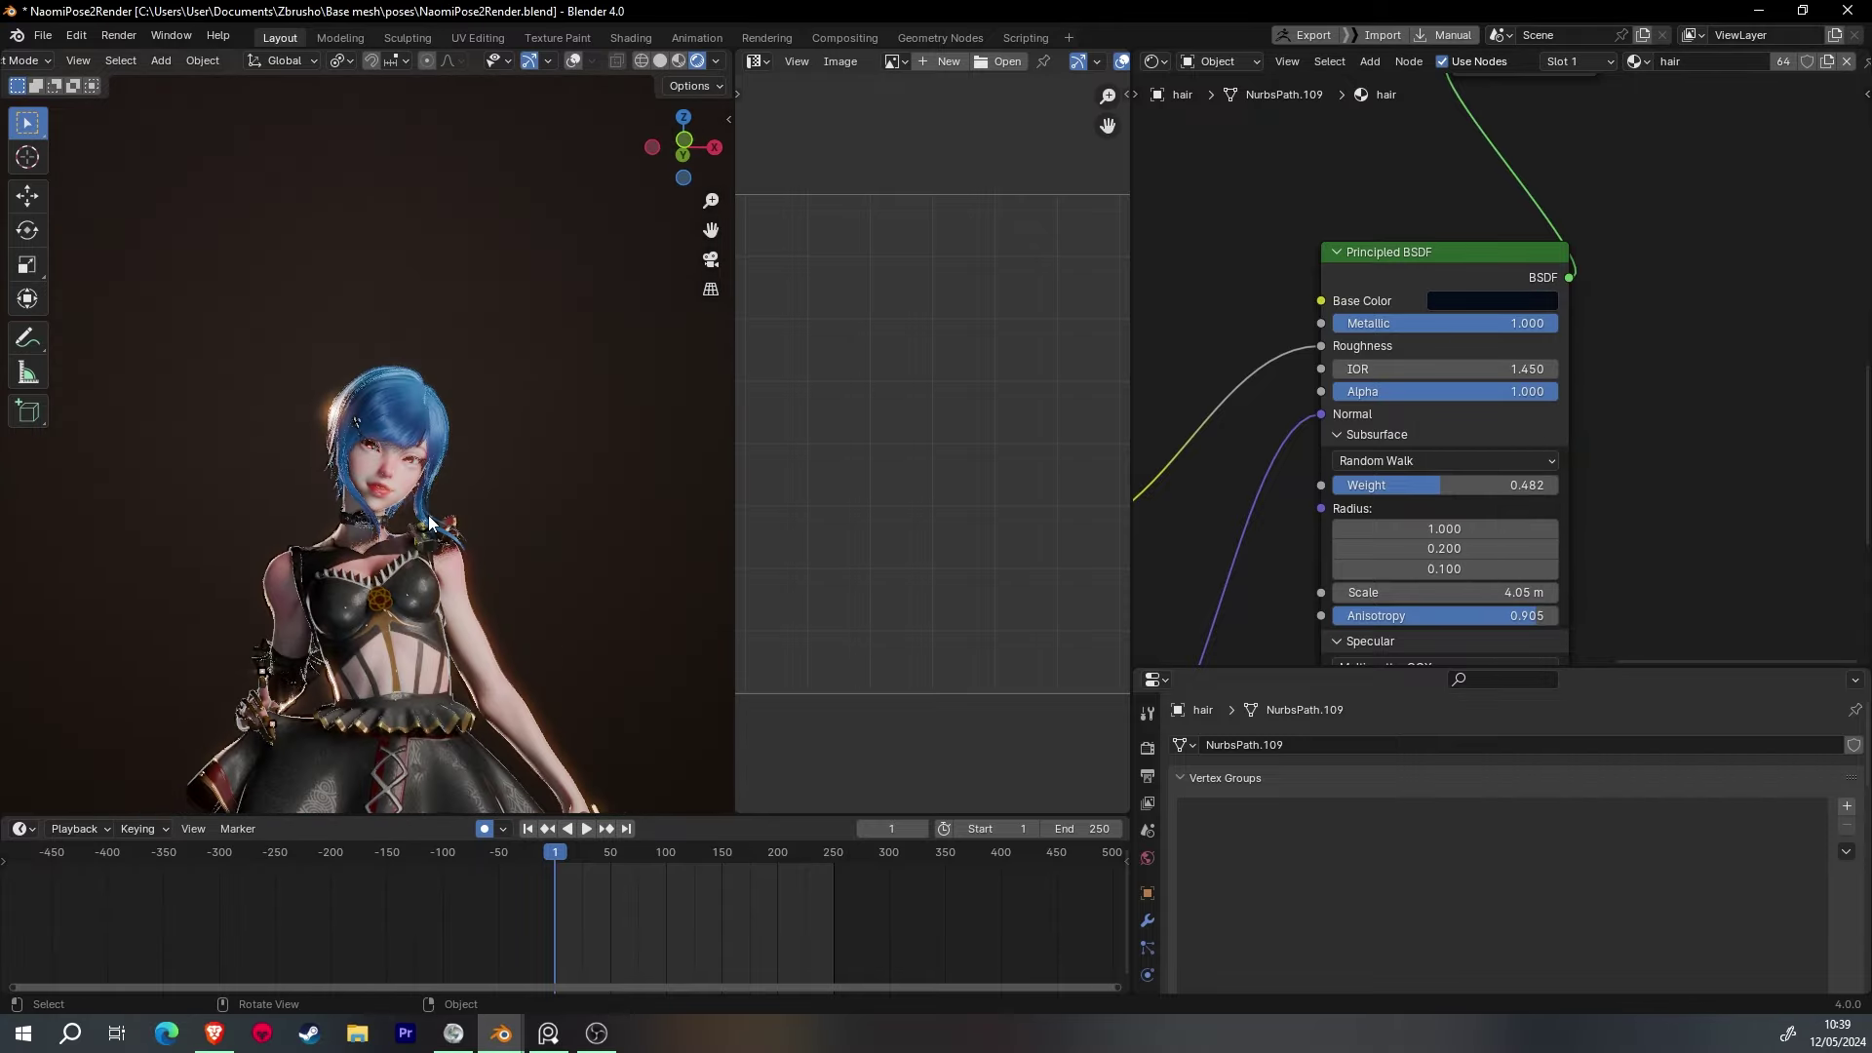
mouse_move(387, 348)
middle_down()
mouse_move(522, 321)
mouse_move(405, 535)
mouse_move(412, 416)
mouse_move(411, 490)
middle_up()
scroll(521, 321, up, 5)
click(411, 490)
scroll(1509, 374, up, 3)
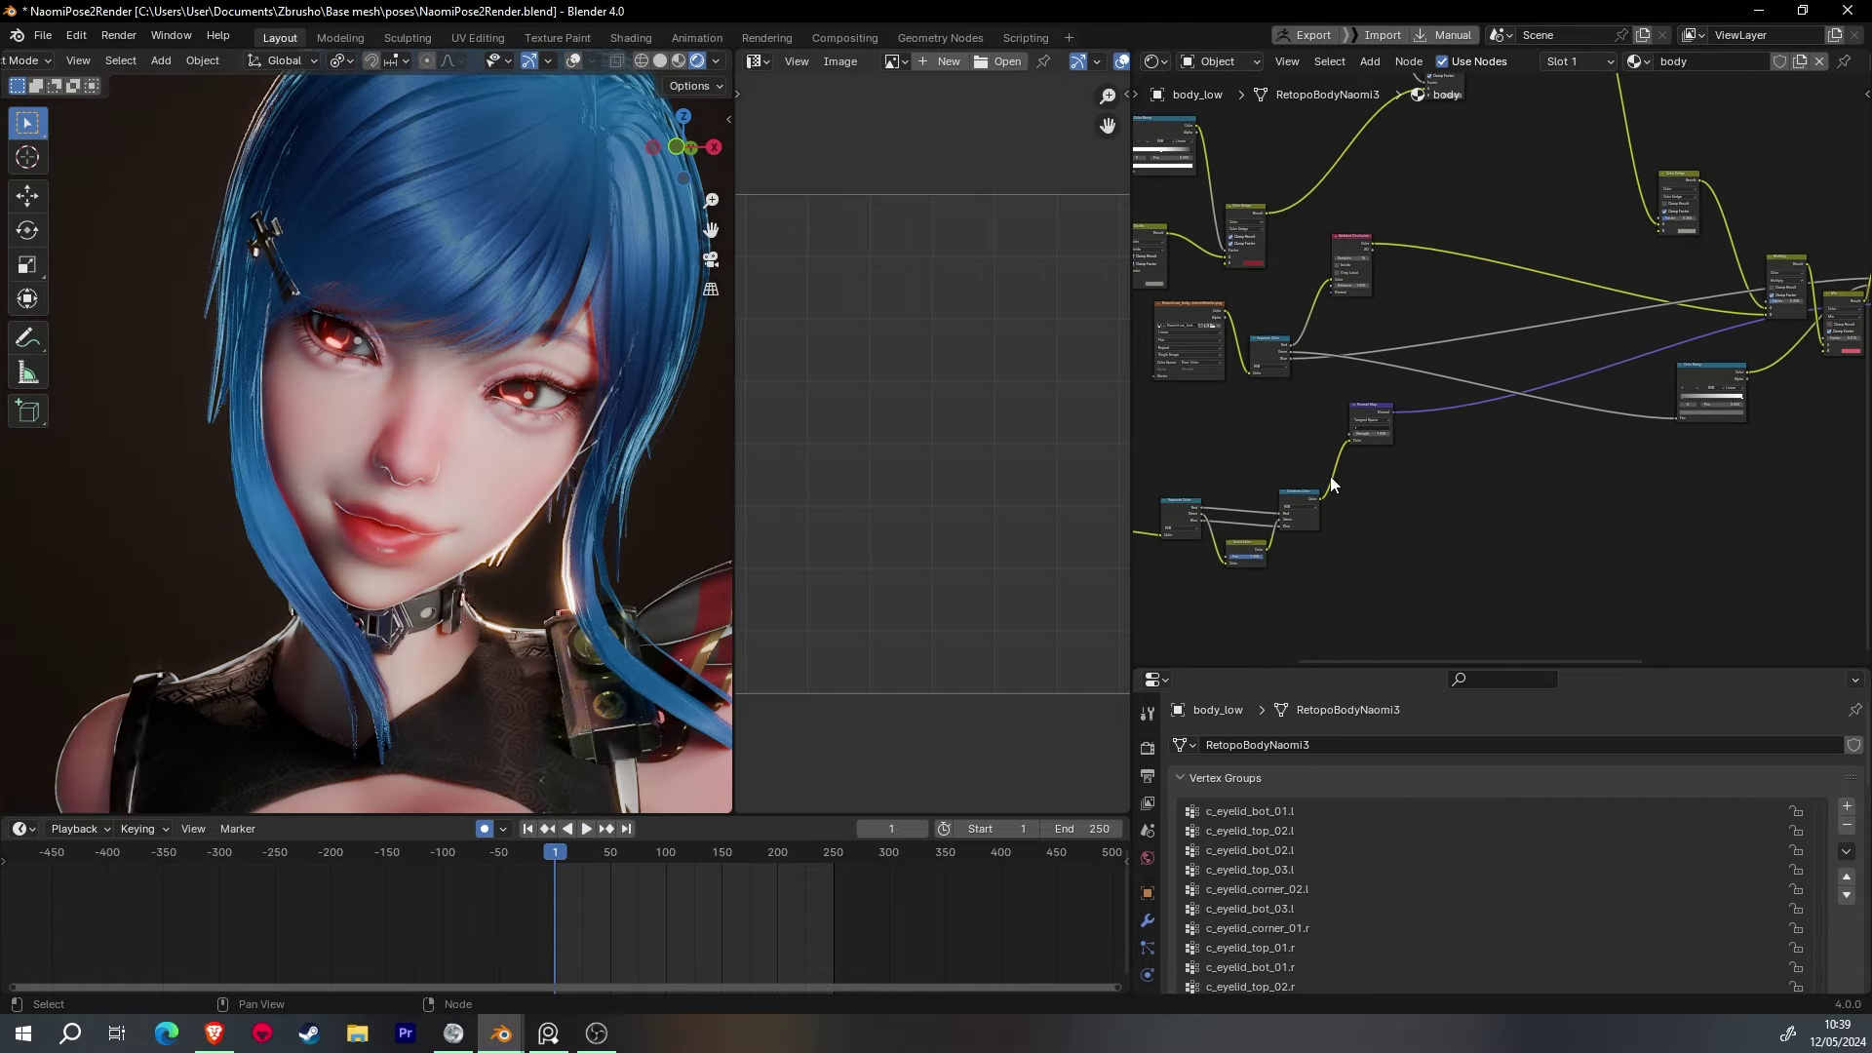
scroll(1509, 375, up, 3)
scroll(1443, 410, up, 3)
- Set the skin's Subsurface Scale to about 0.025 and Weight to 0.568
click(1414, 480)
scroll(1412, 583, up, 2)
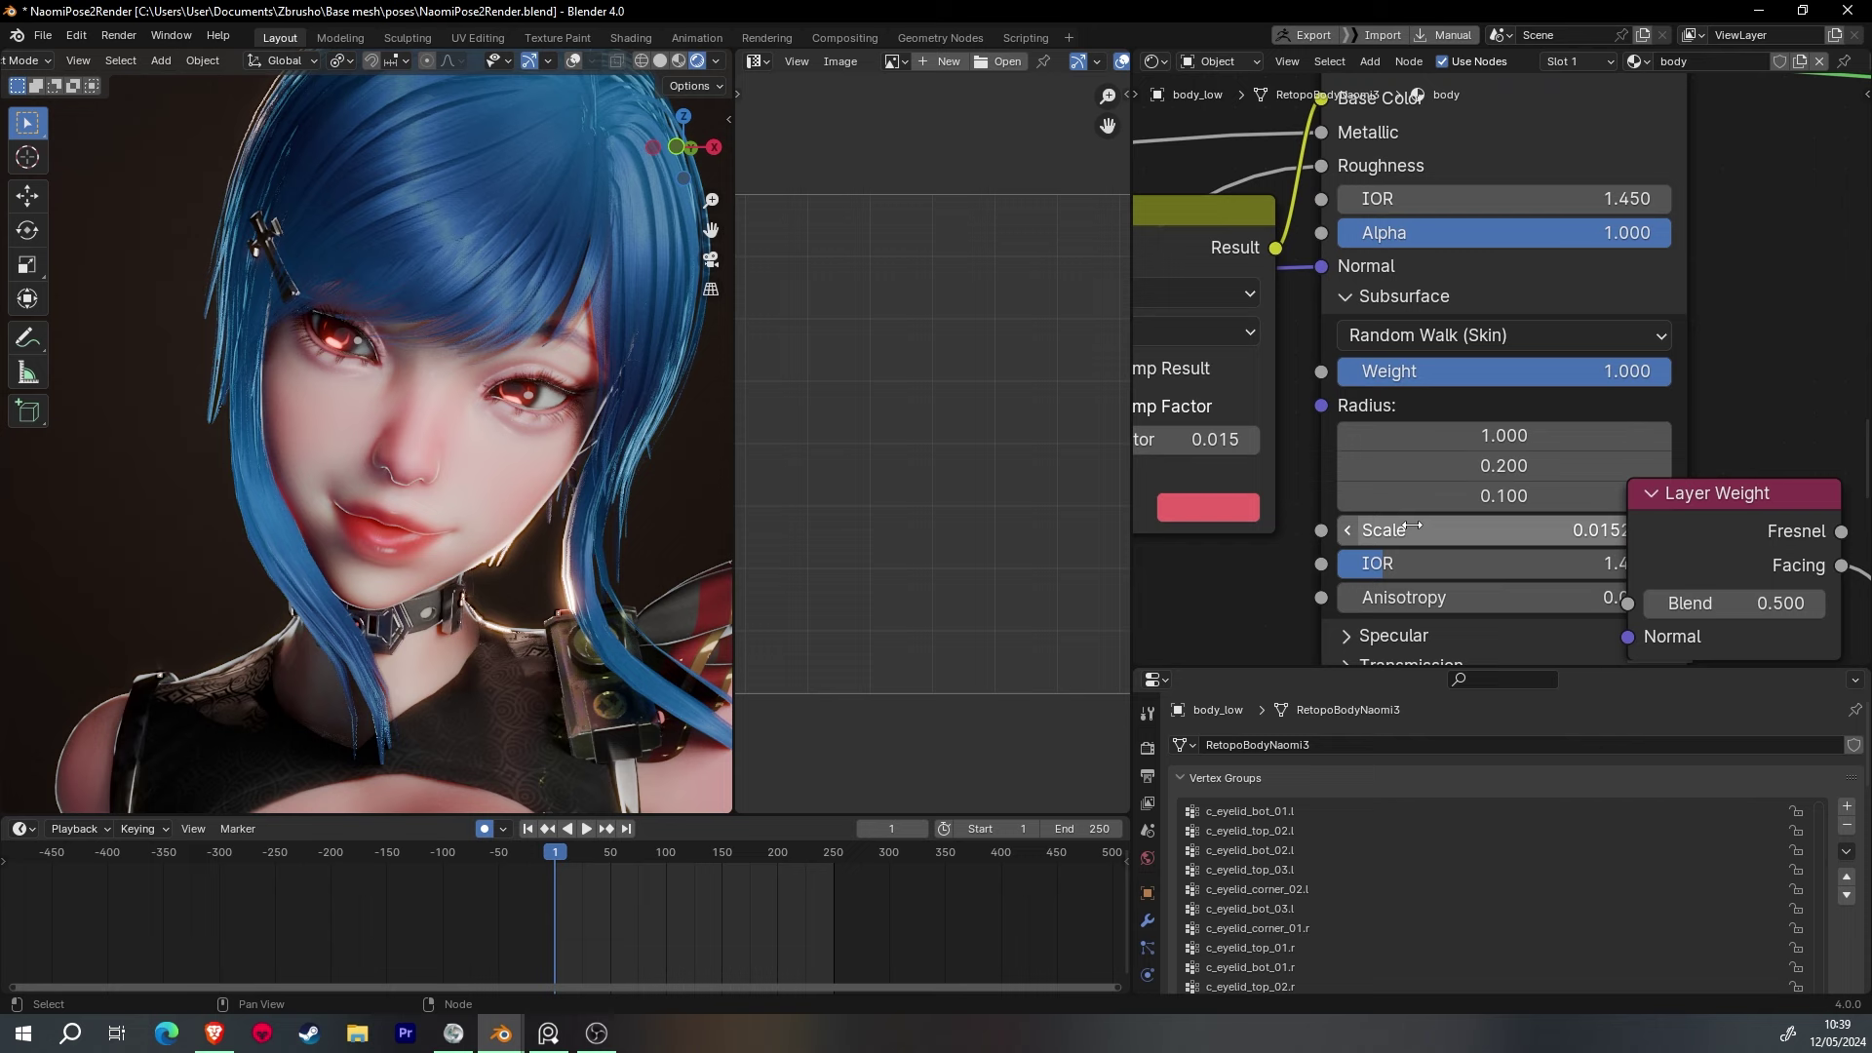
mouse_move(1382, 530)
mouse_down()
mouse_move(1443, 530)
mouse_move(1404, 530)
mouse_up()
key(ctrl+z)
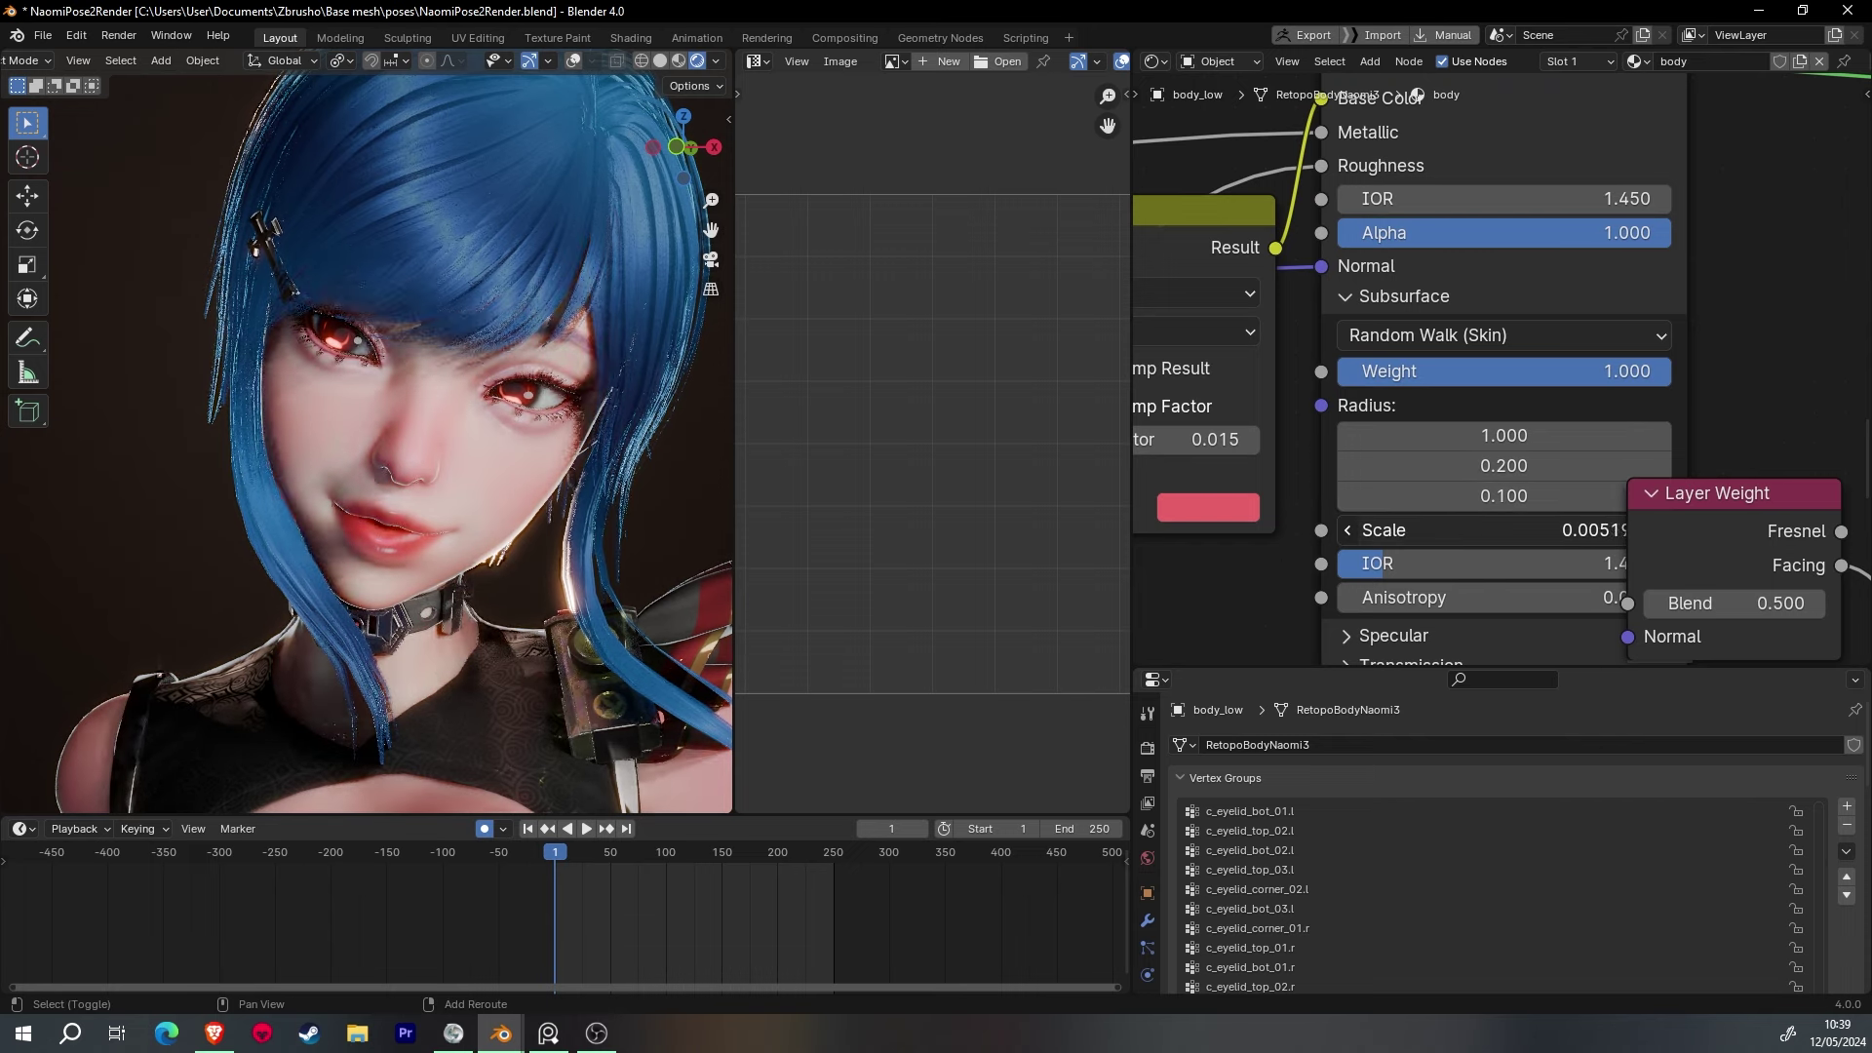
drag(1657, 371, 1531, 372)
scroll(556, 484, down, 5)
scroll(486, 459, up, 5)
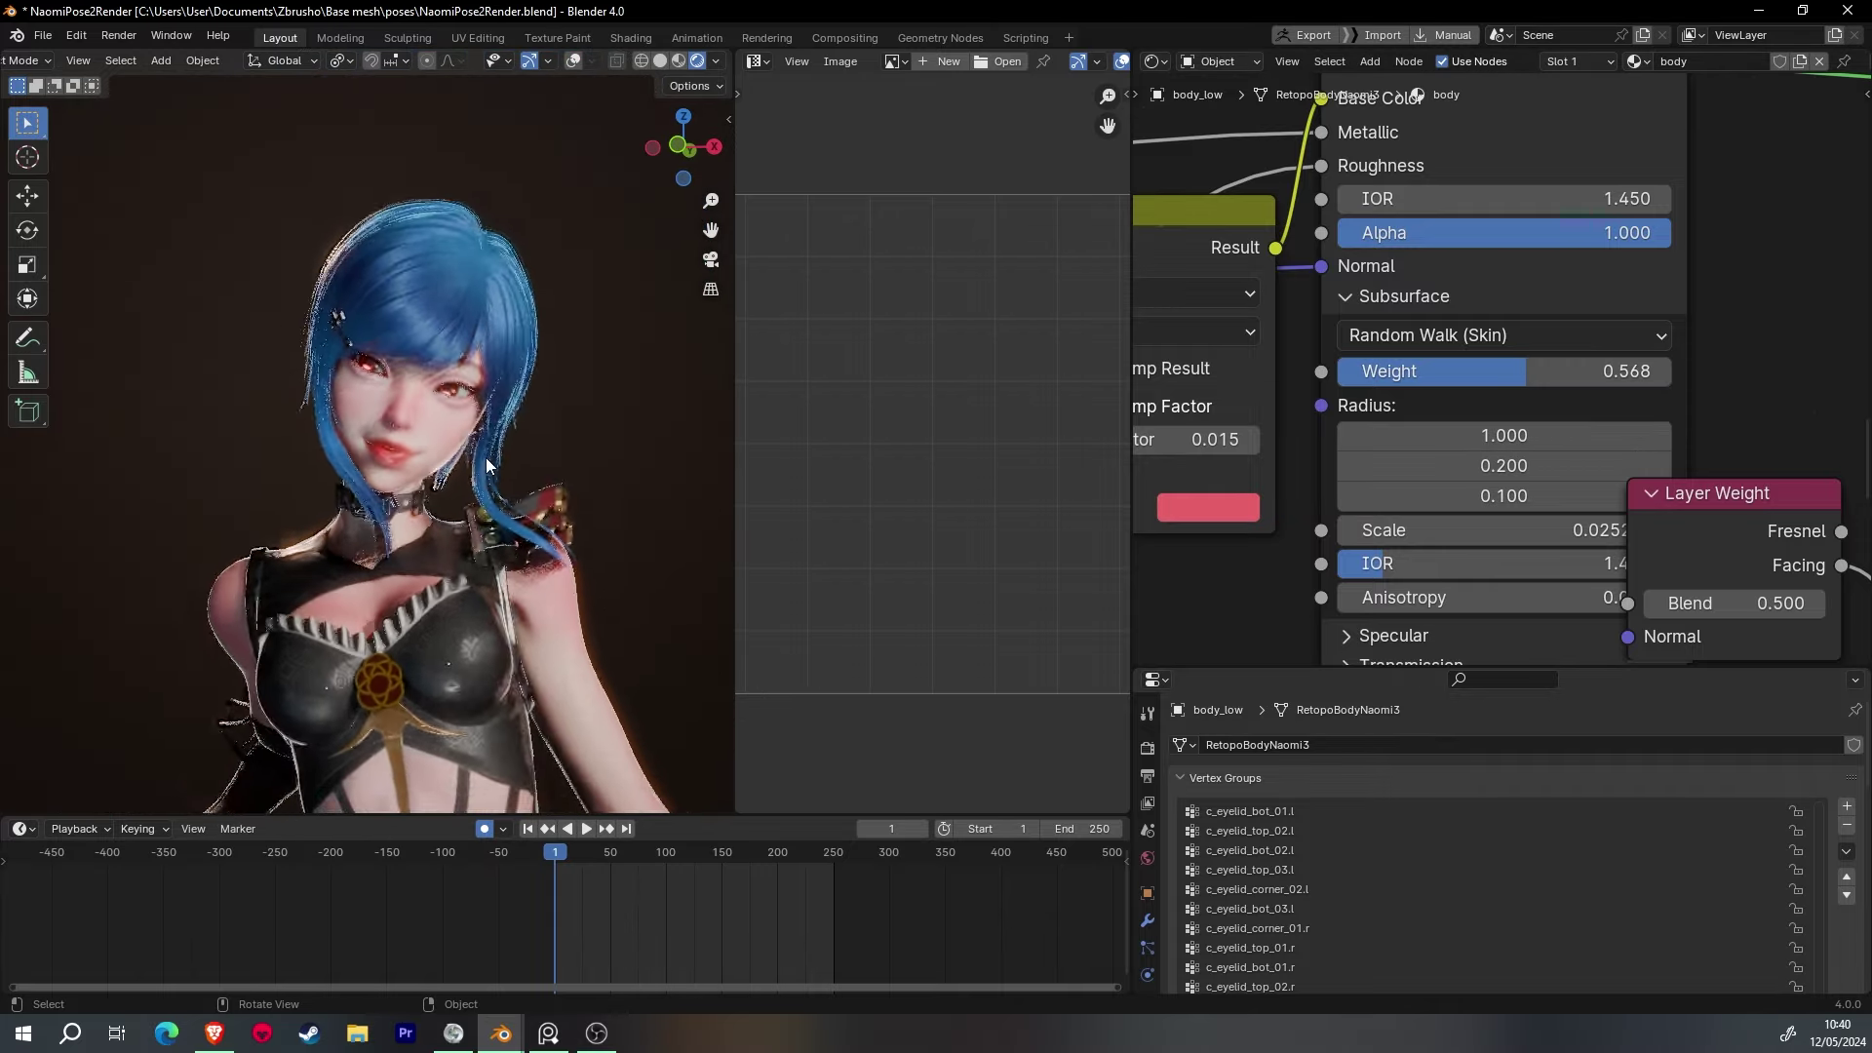
scroll(485, 458, up, 2)
scroll(482, 459, up, 3)
scroll(592, 476, down, 2)
- Set the viewport shading Compositor option to Always
scroll(499, 360, down, 5)
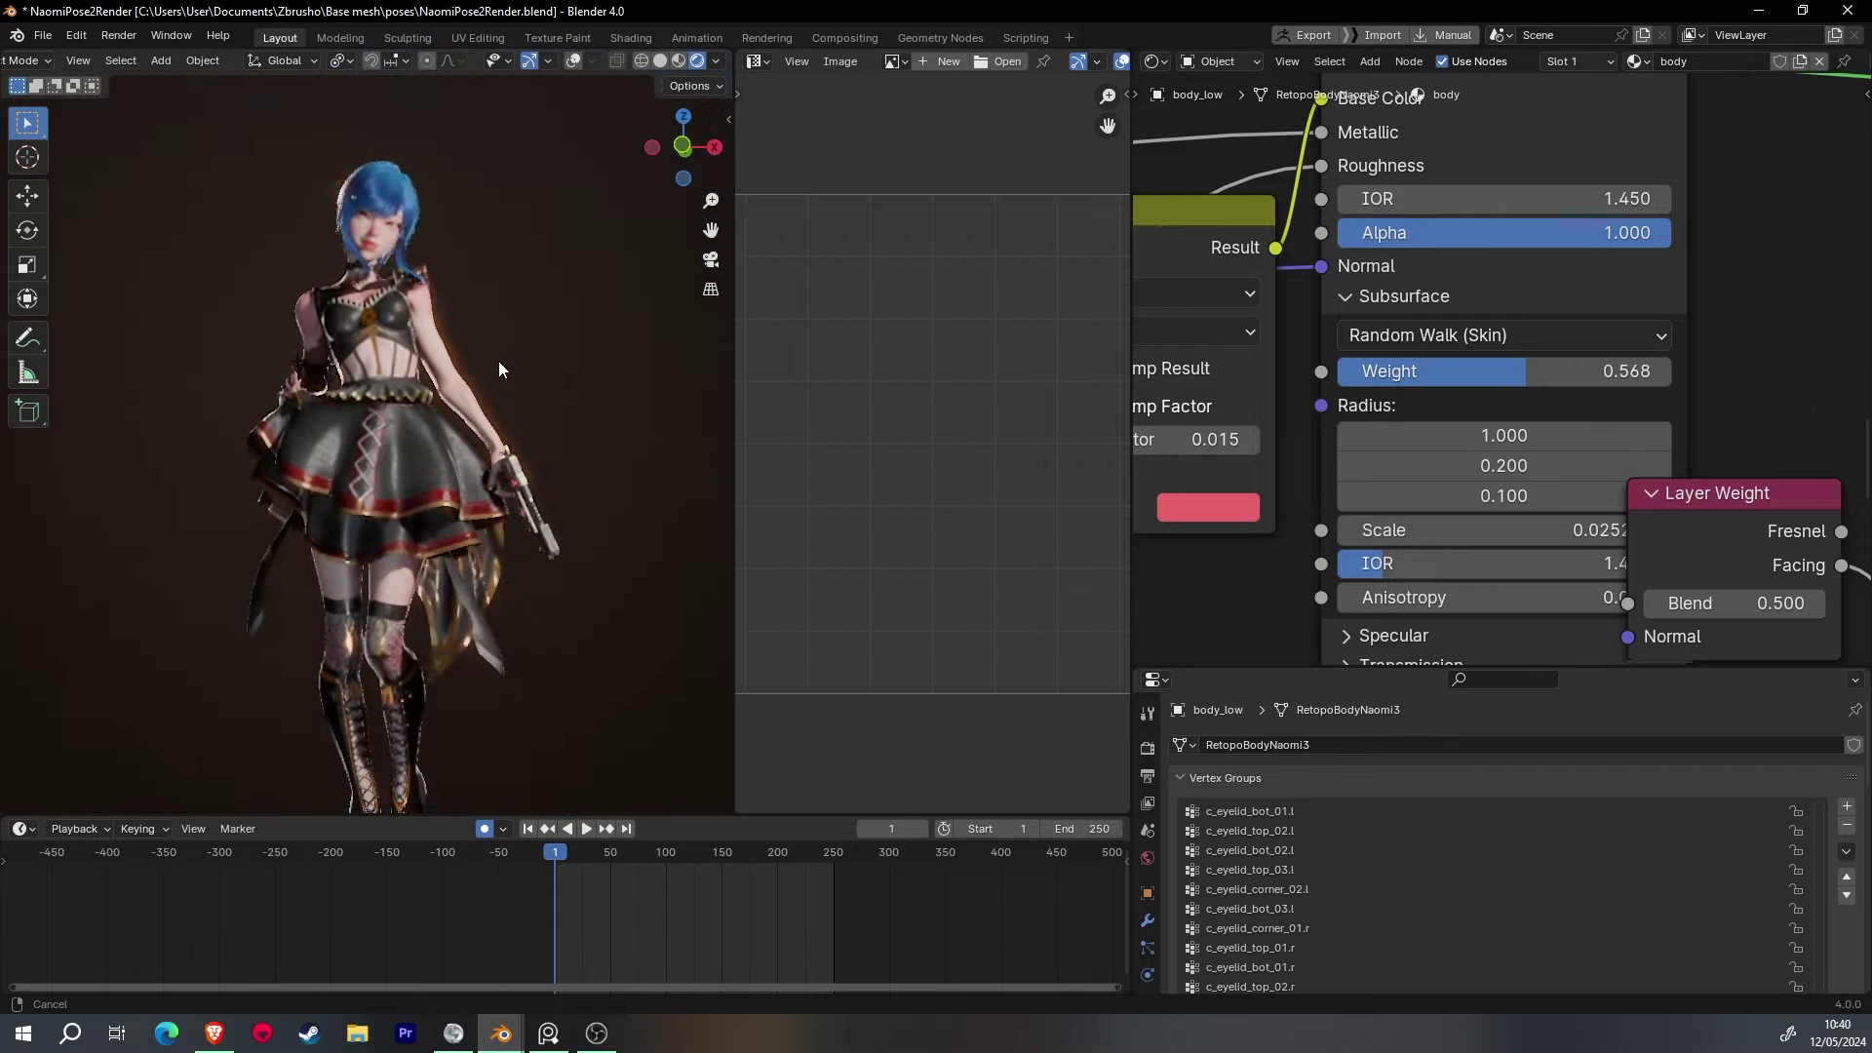
mouse_move(499, 361)
middle_down()
mouse_move(571, 397)
mouse_move(496, 396)
middle_up()
scroll(496, 403, up, 5)
scroll(530, 501, down, 6)
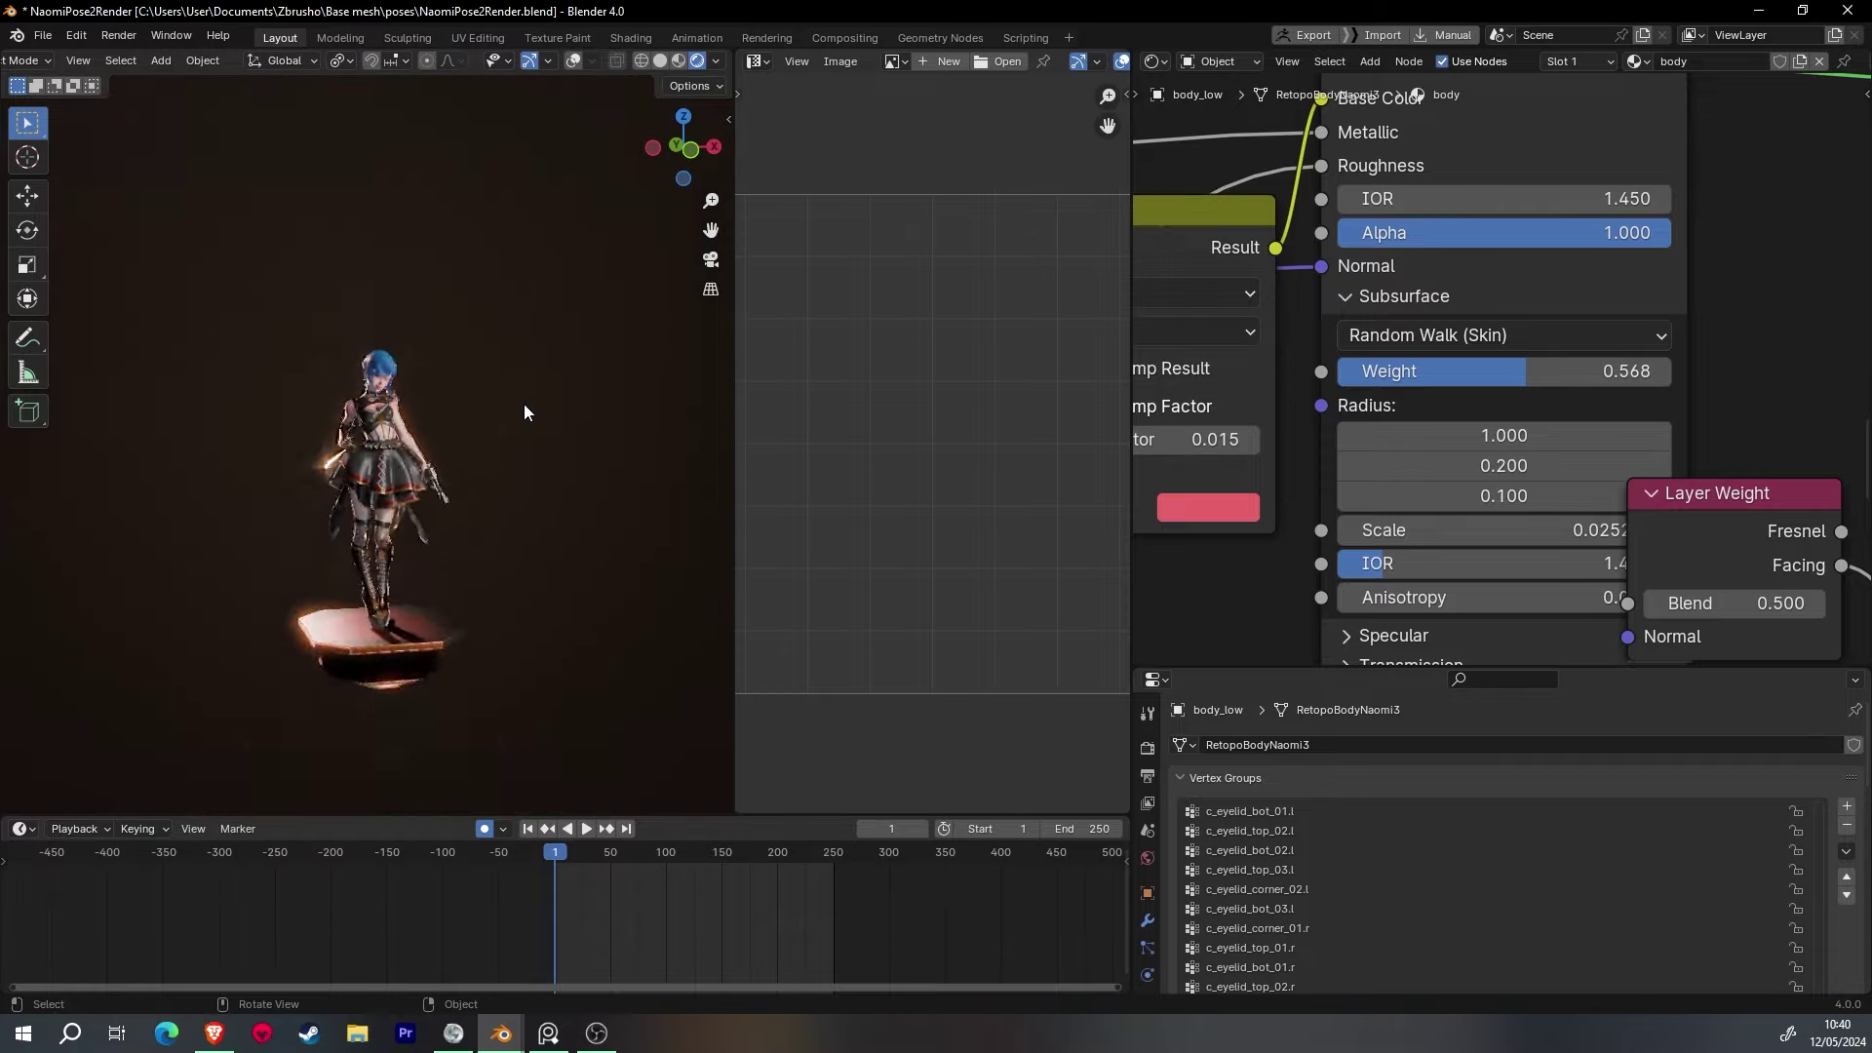
scroll(524, 404, up, 3)
scroll(500, 475, up, 3)
middle_drag(499, 475, 506, 465)
scroll(506, 465, up, 3)
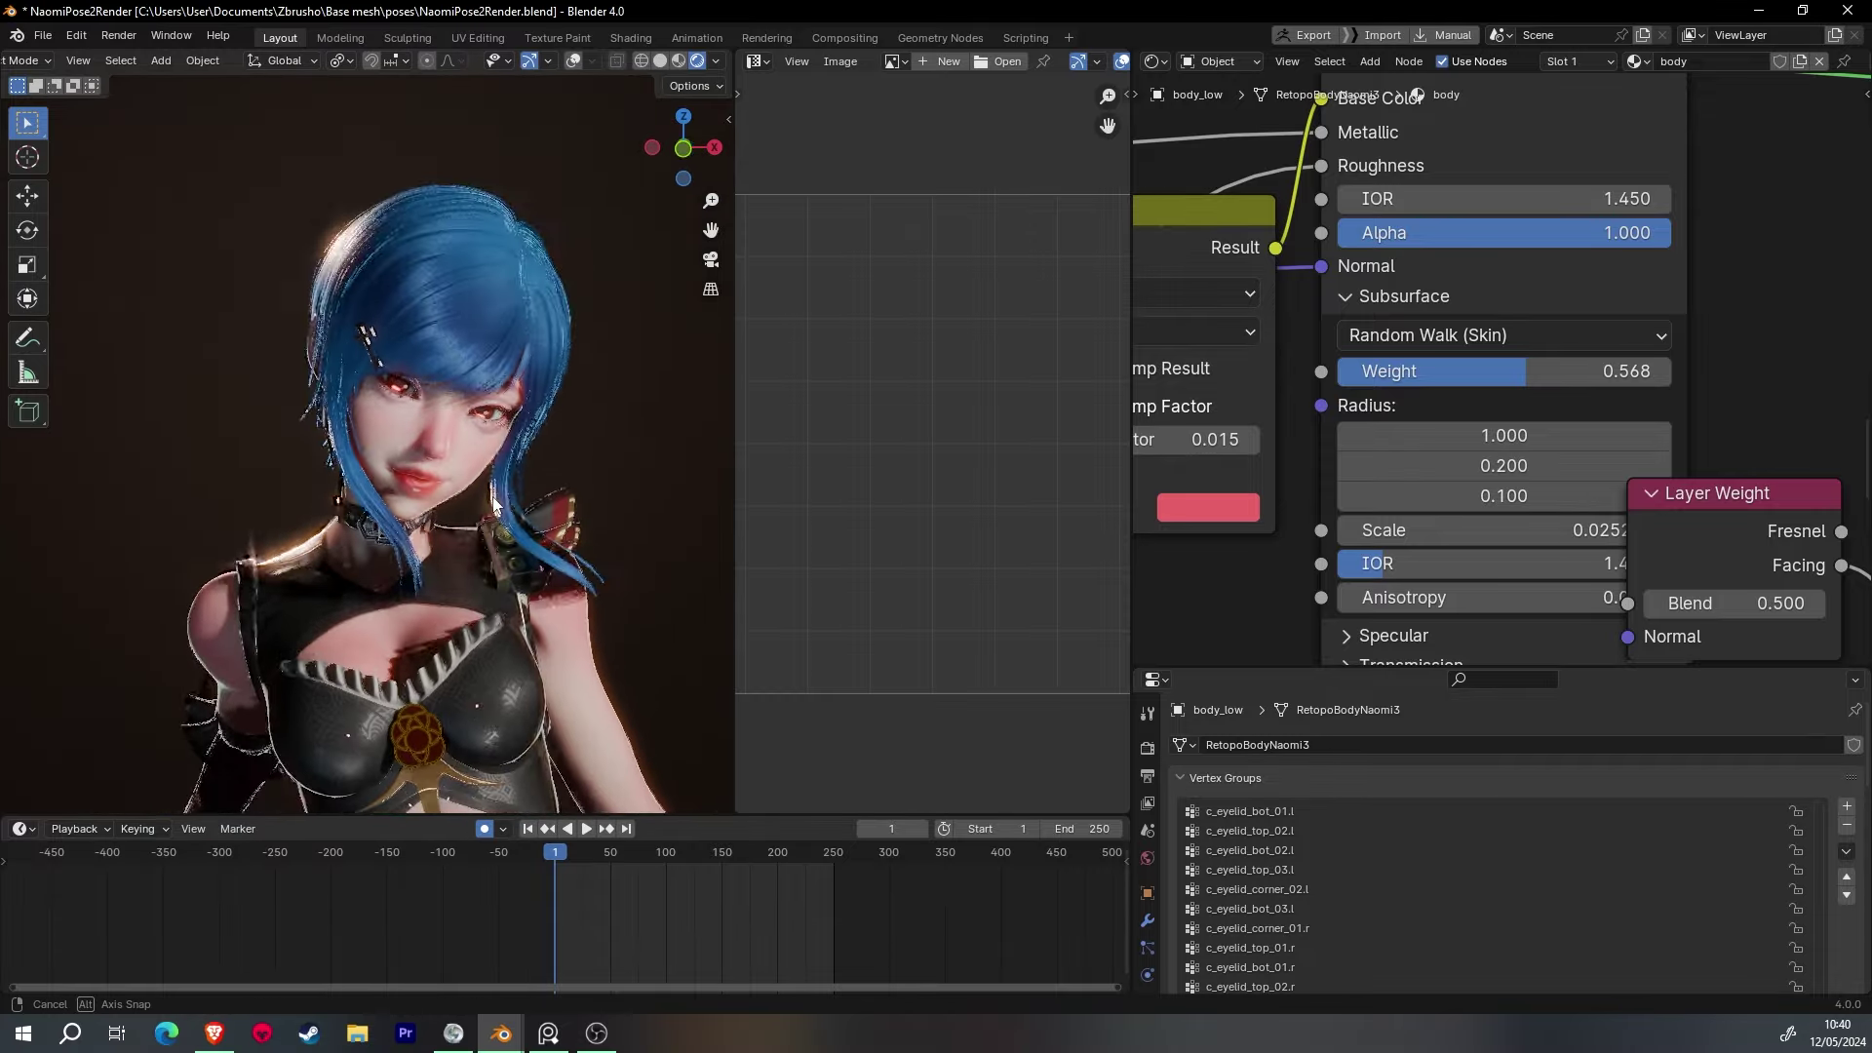
scroll(710, 302, up, 2)
scroll(616, 335, down, 2)
scroll(616, 335, down, 2)
click(717, 61)
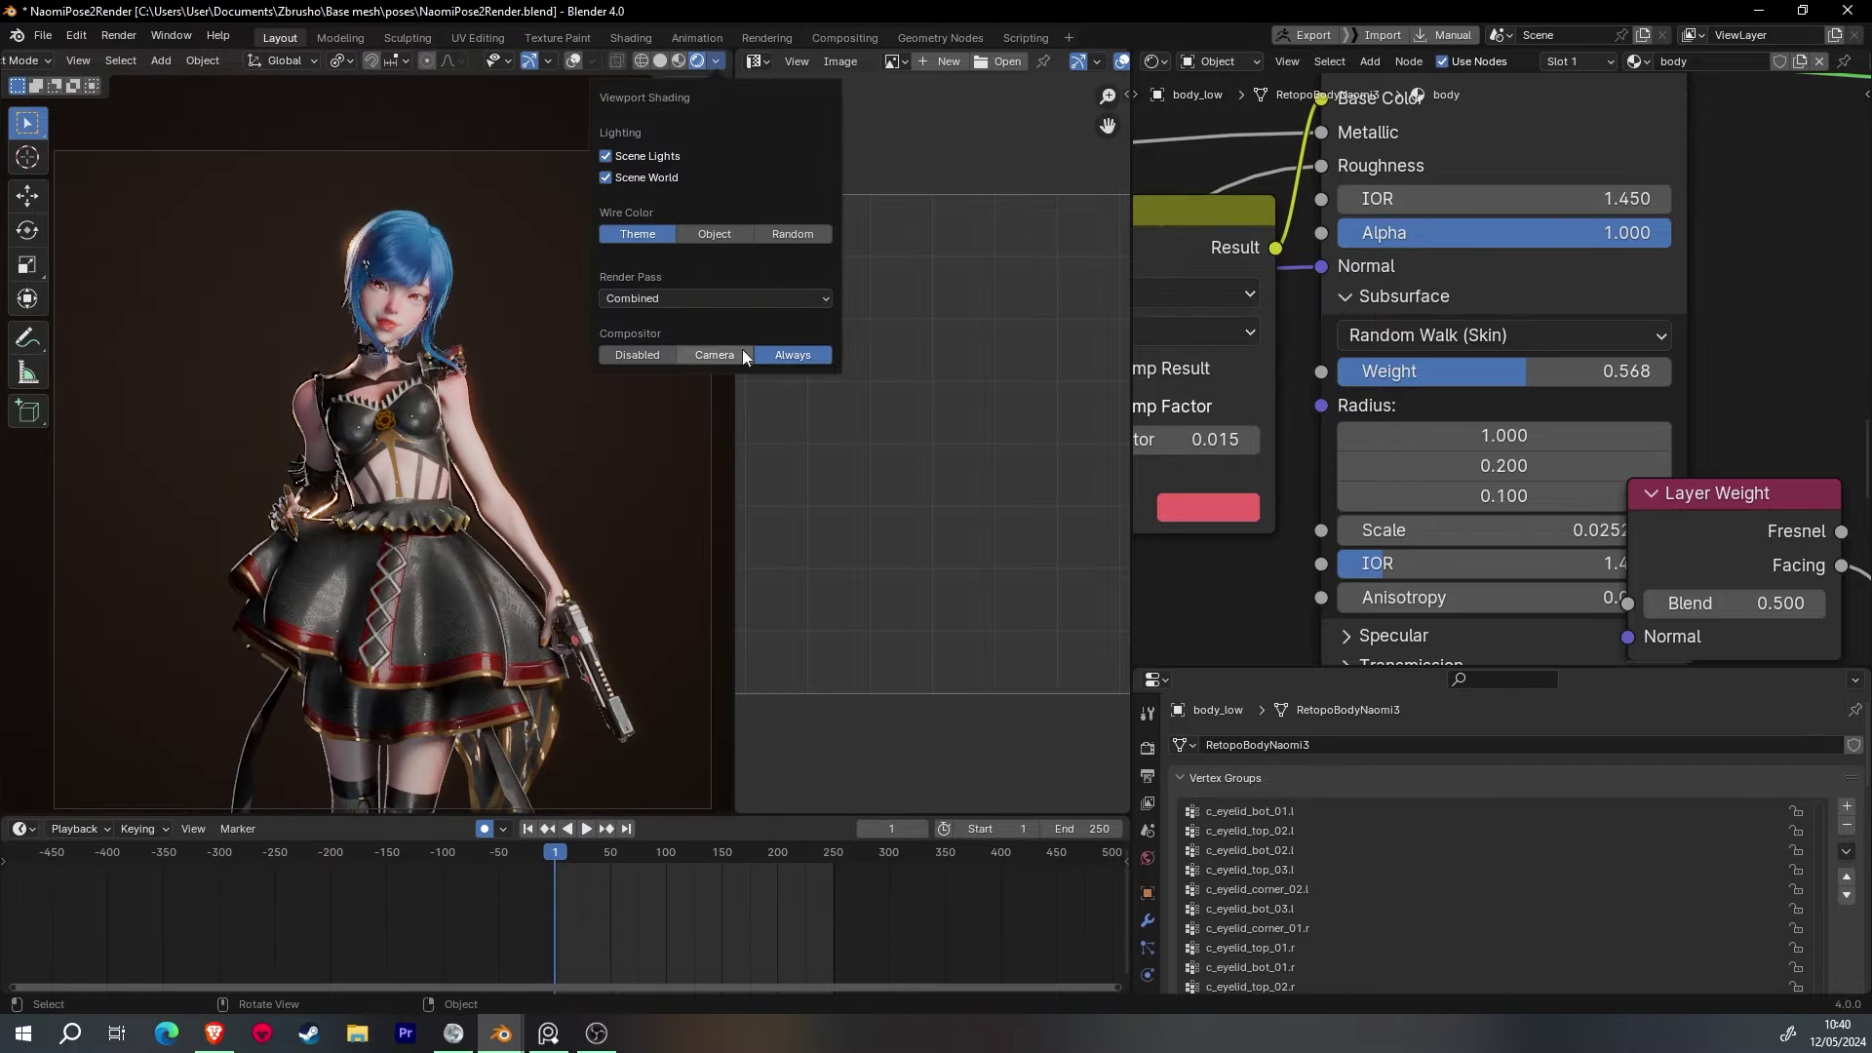
click(785, 355)
- Widen the image editor and expand the Photographer Camera Post FX panel
key(n)
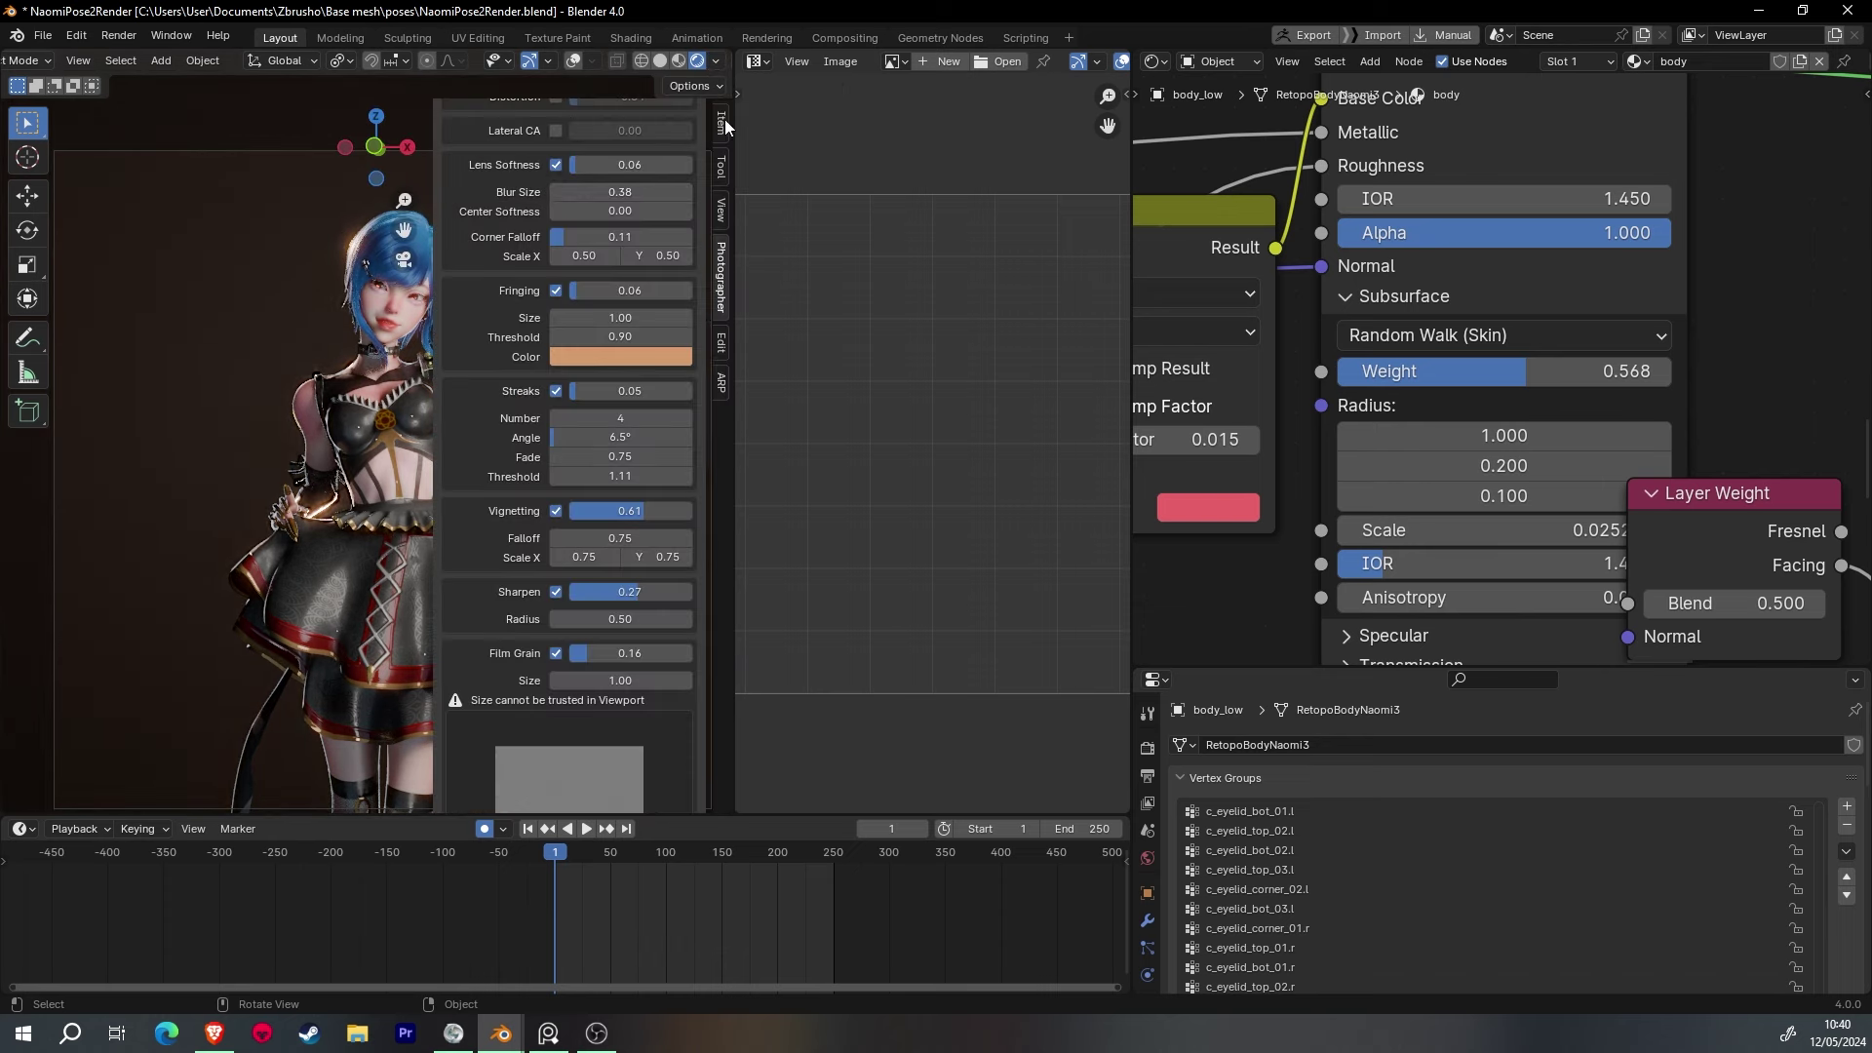
key(n)
drag(1128, 147, 1389, 110)
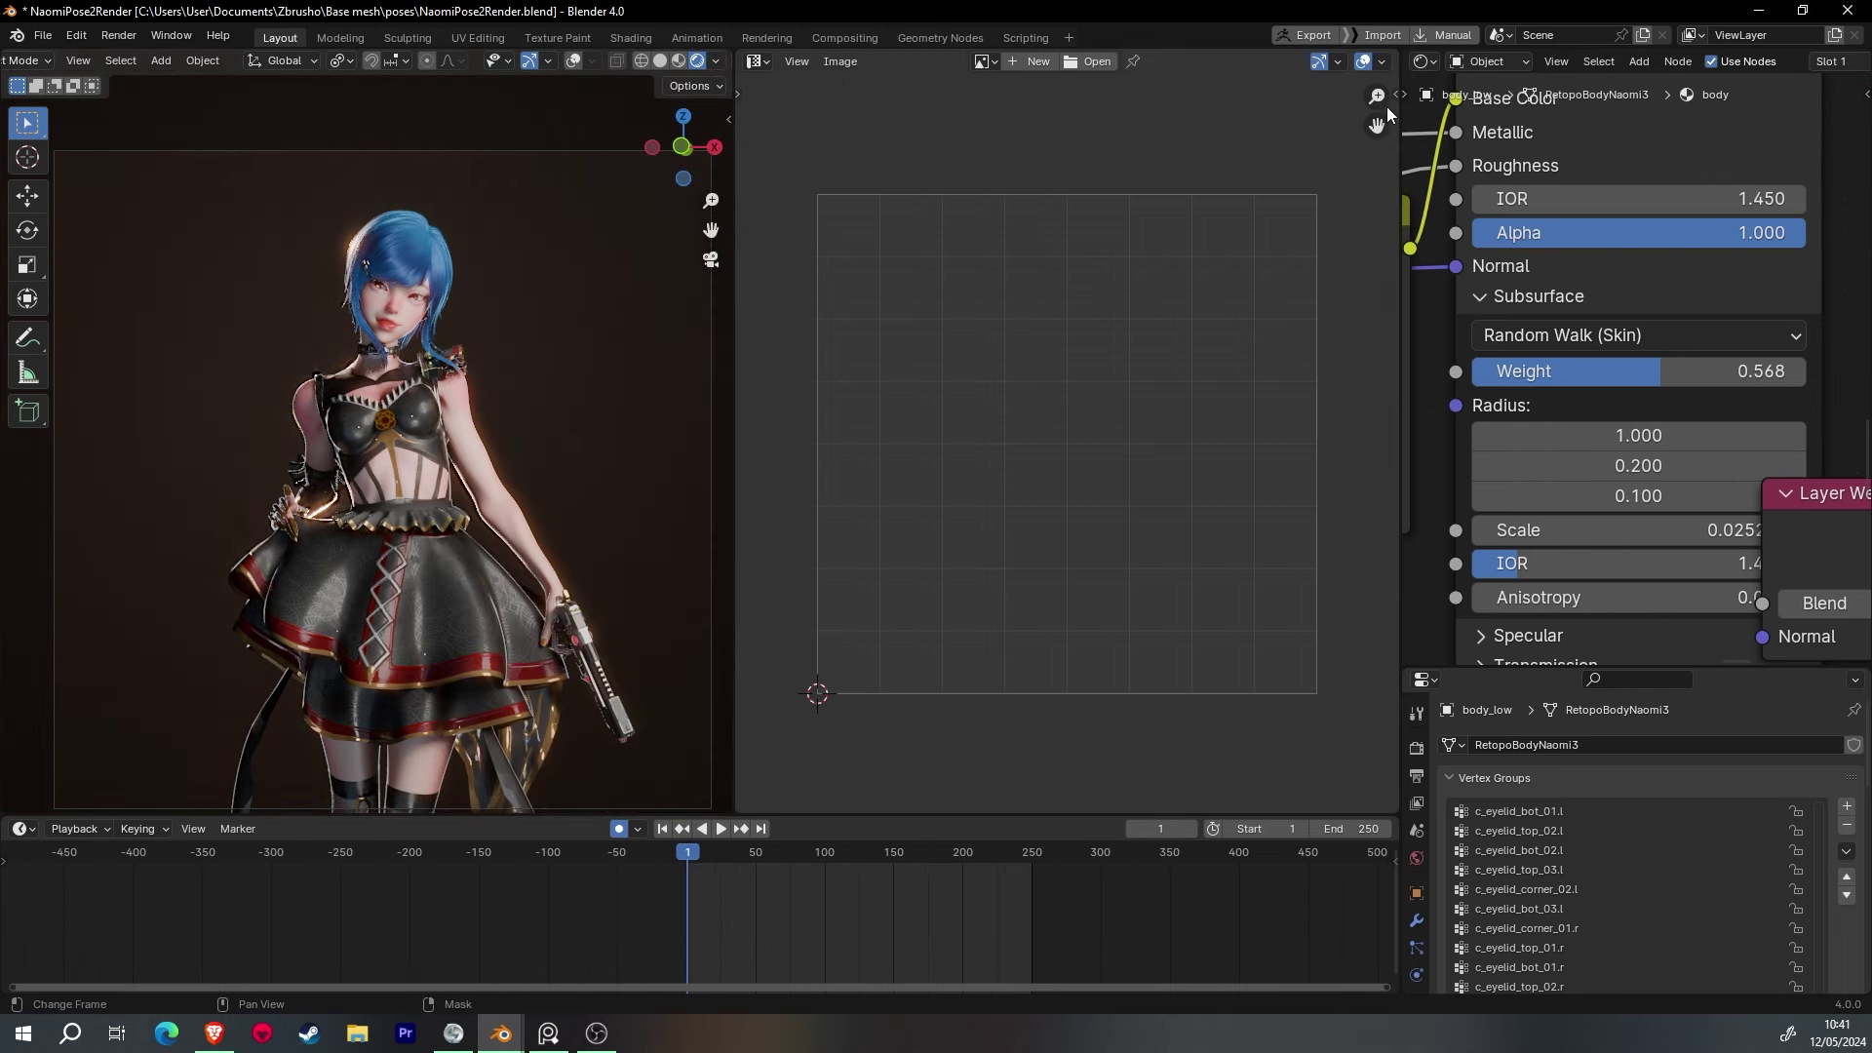
click(1207, 191)
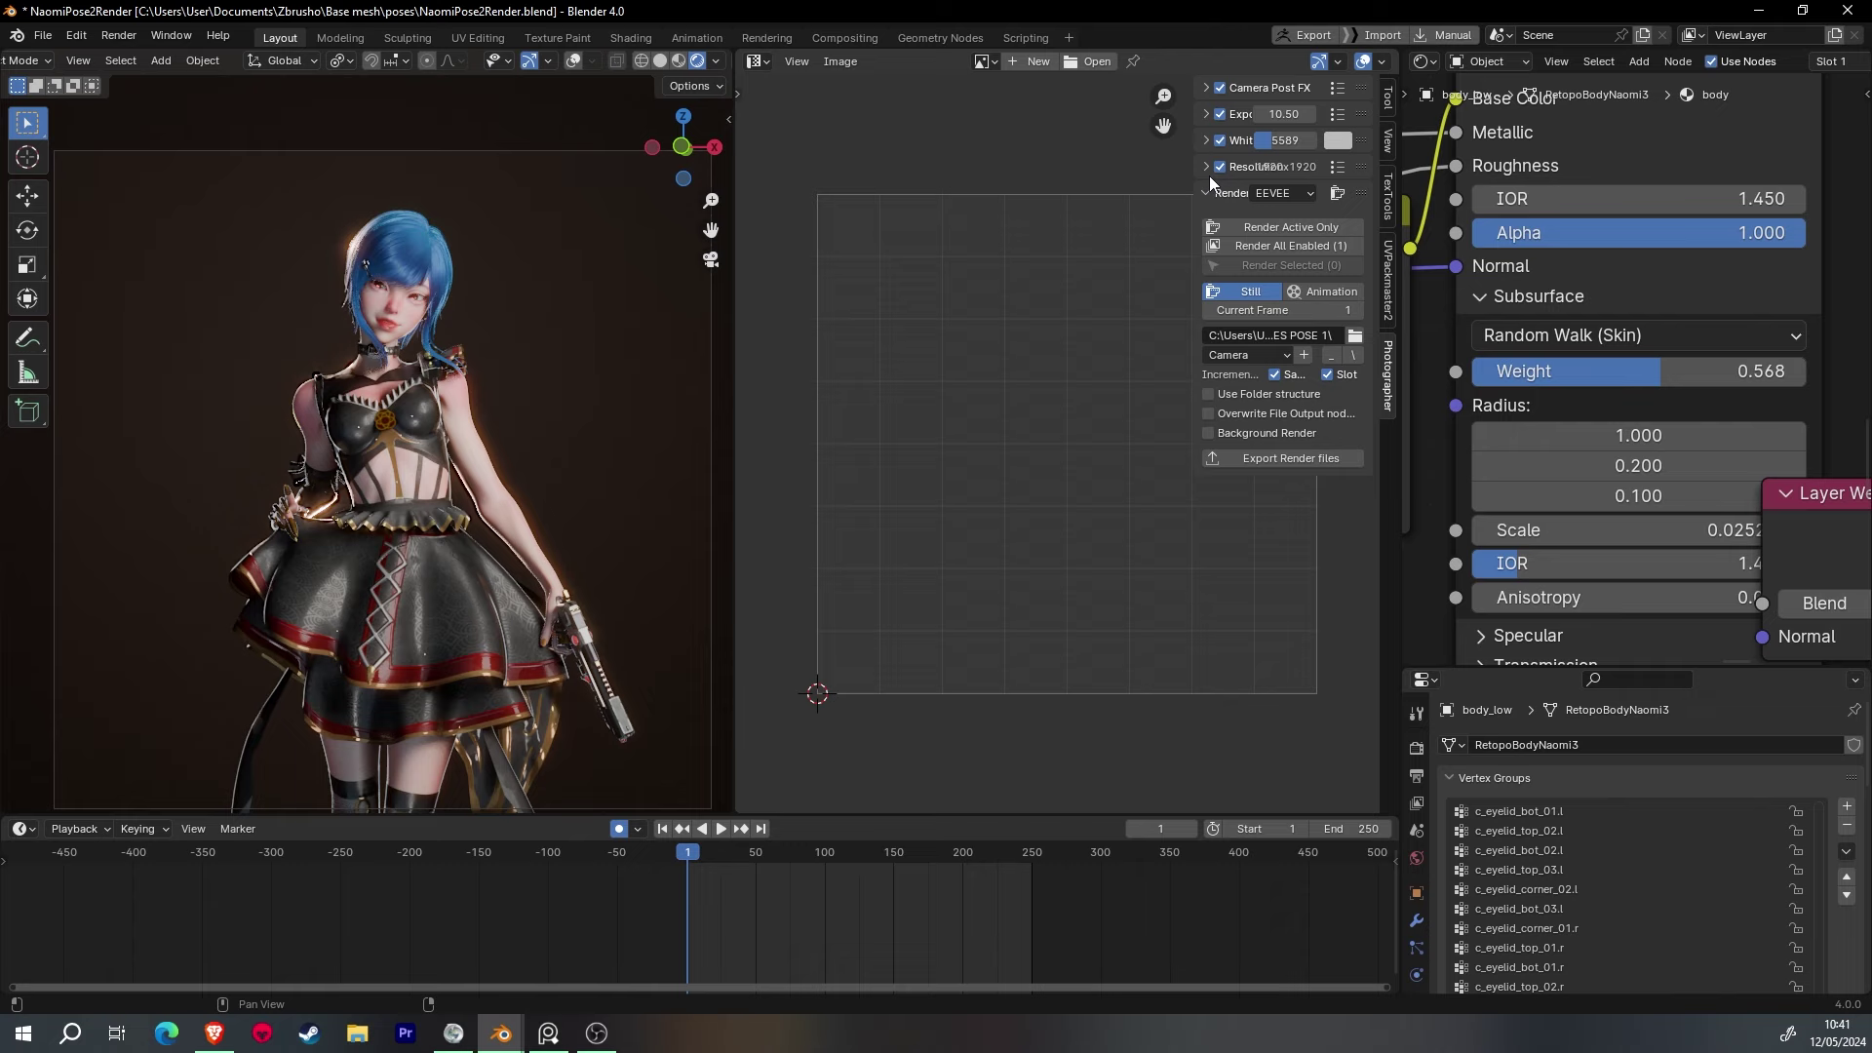
click(1209, 142)
click(1207, 87)
scroll(539, 255, up, 3)
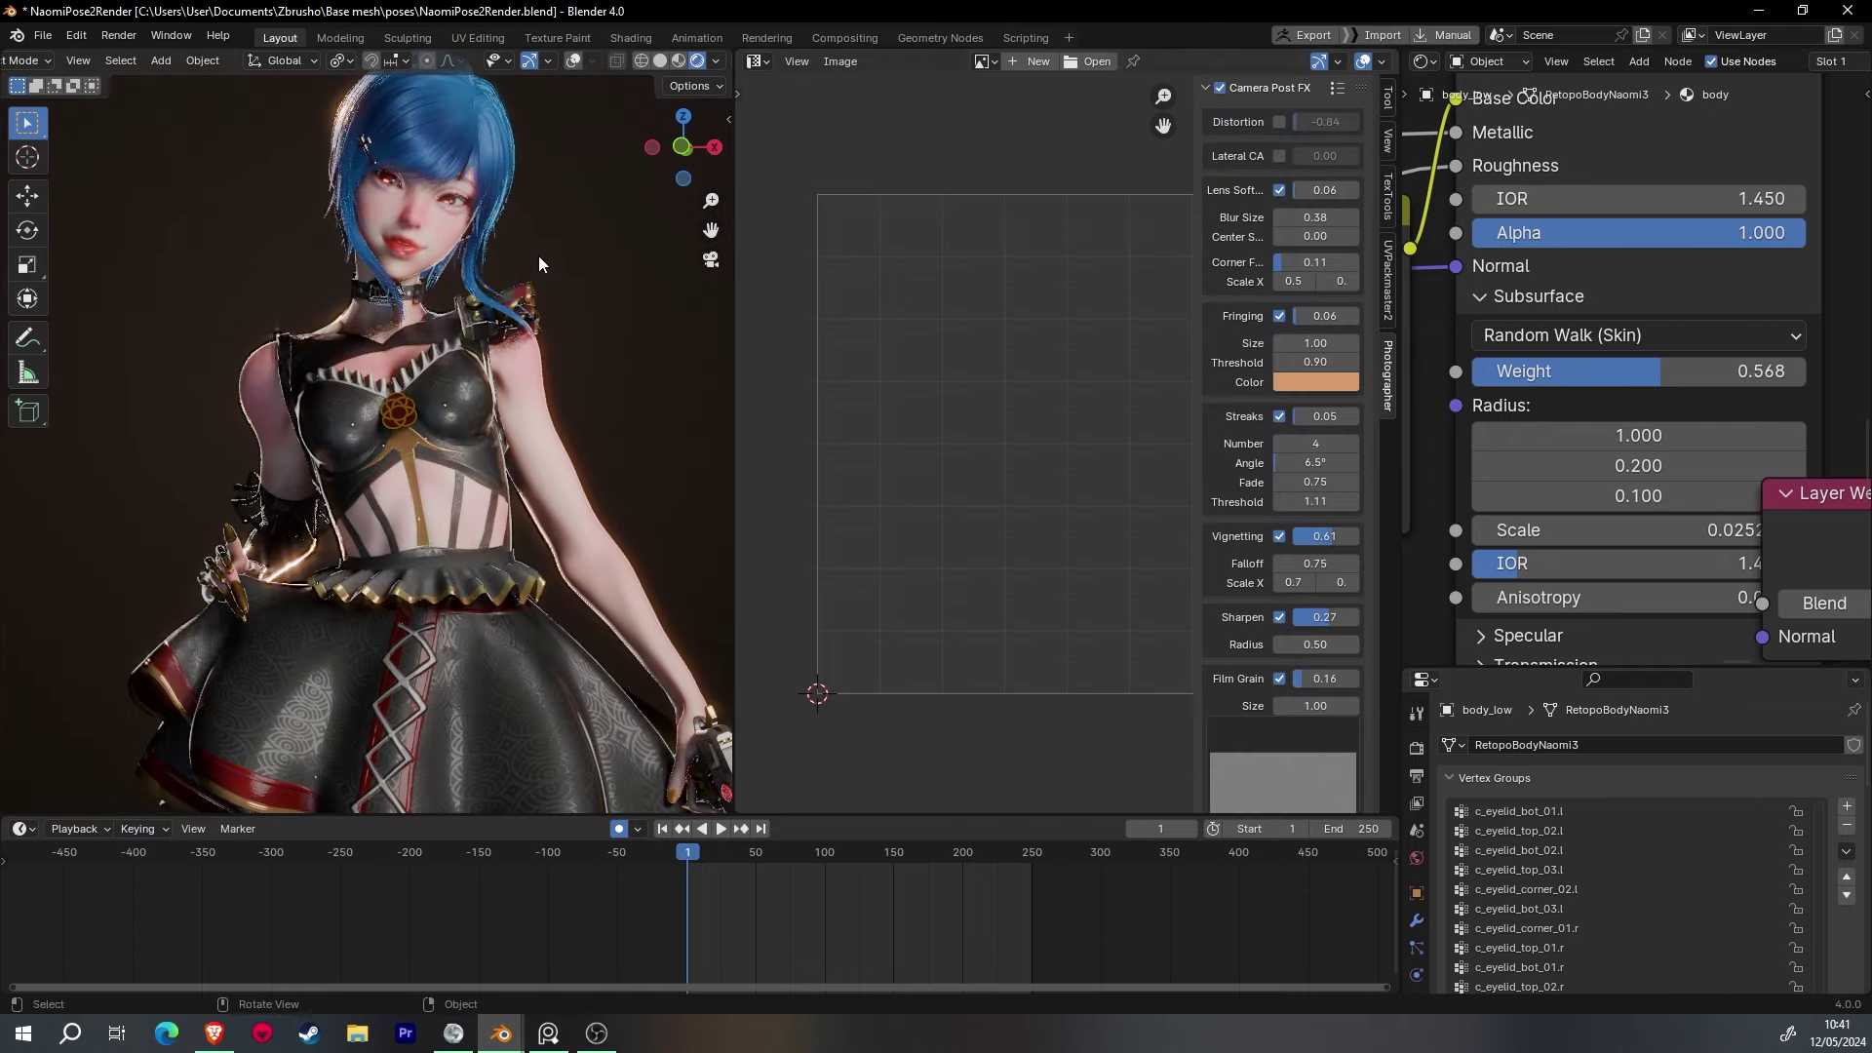
middle_drag(646, 367, 668, 359)
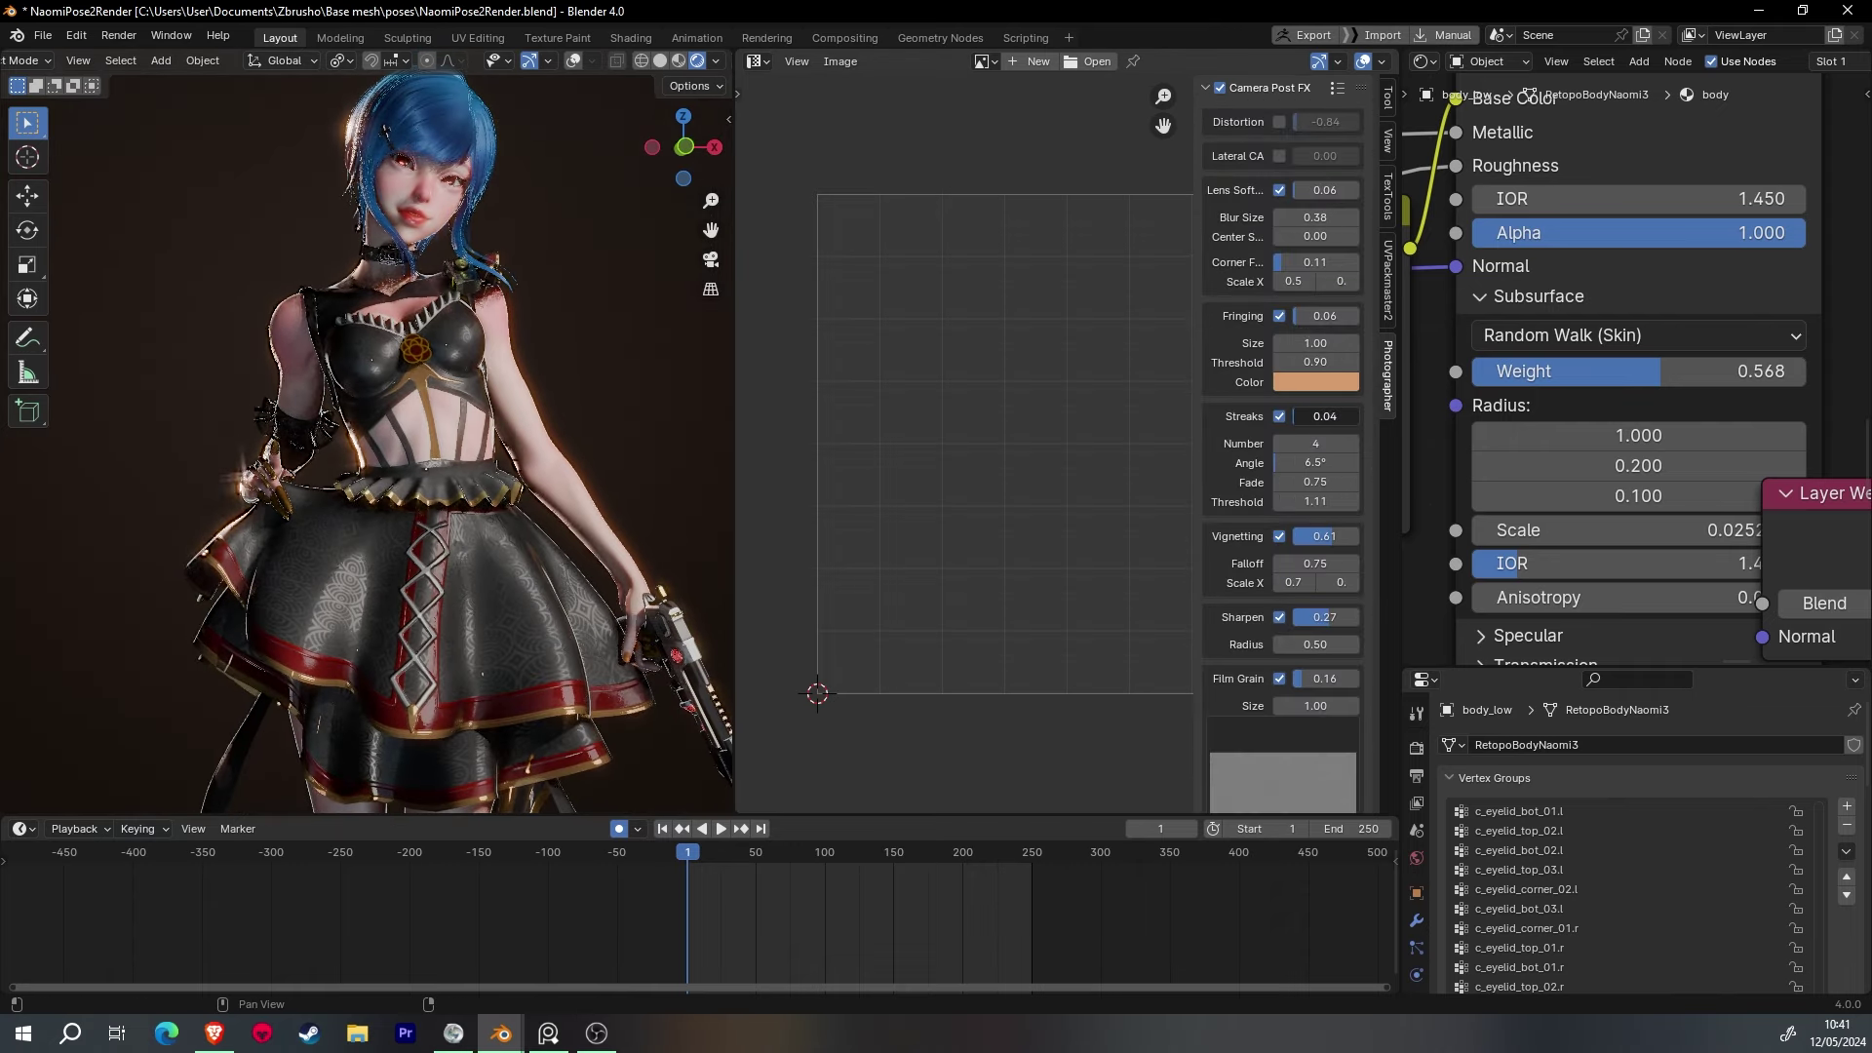
- Raise lens Streaks to 0.14 and Fringing to 0.22
drag(1310, 412, 1334, 416)
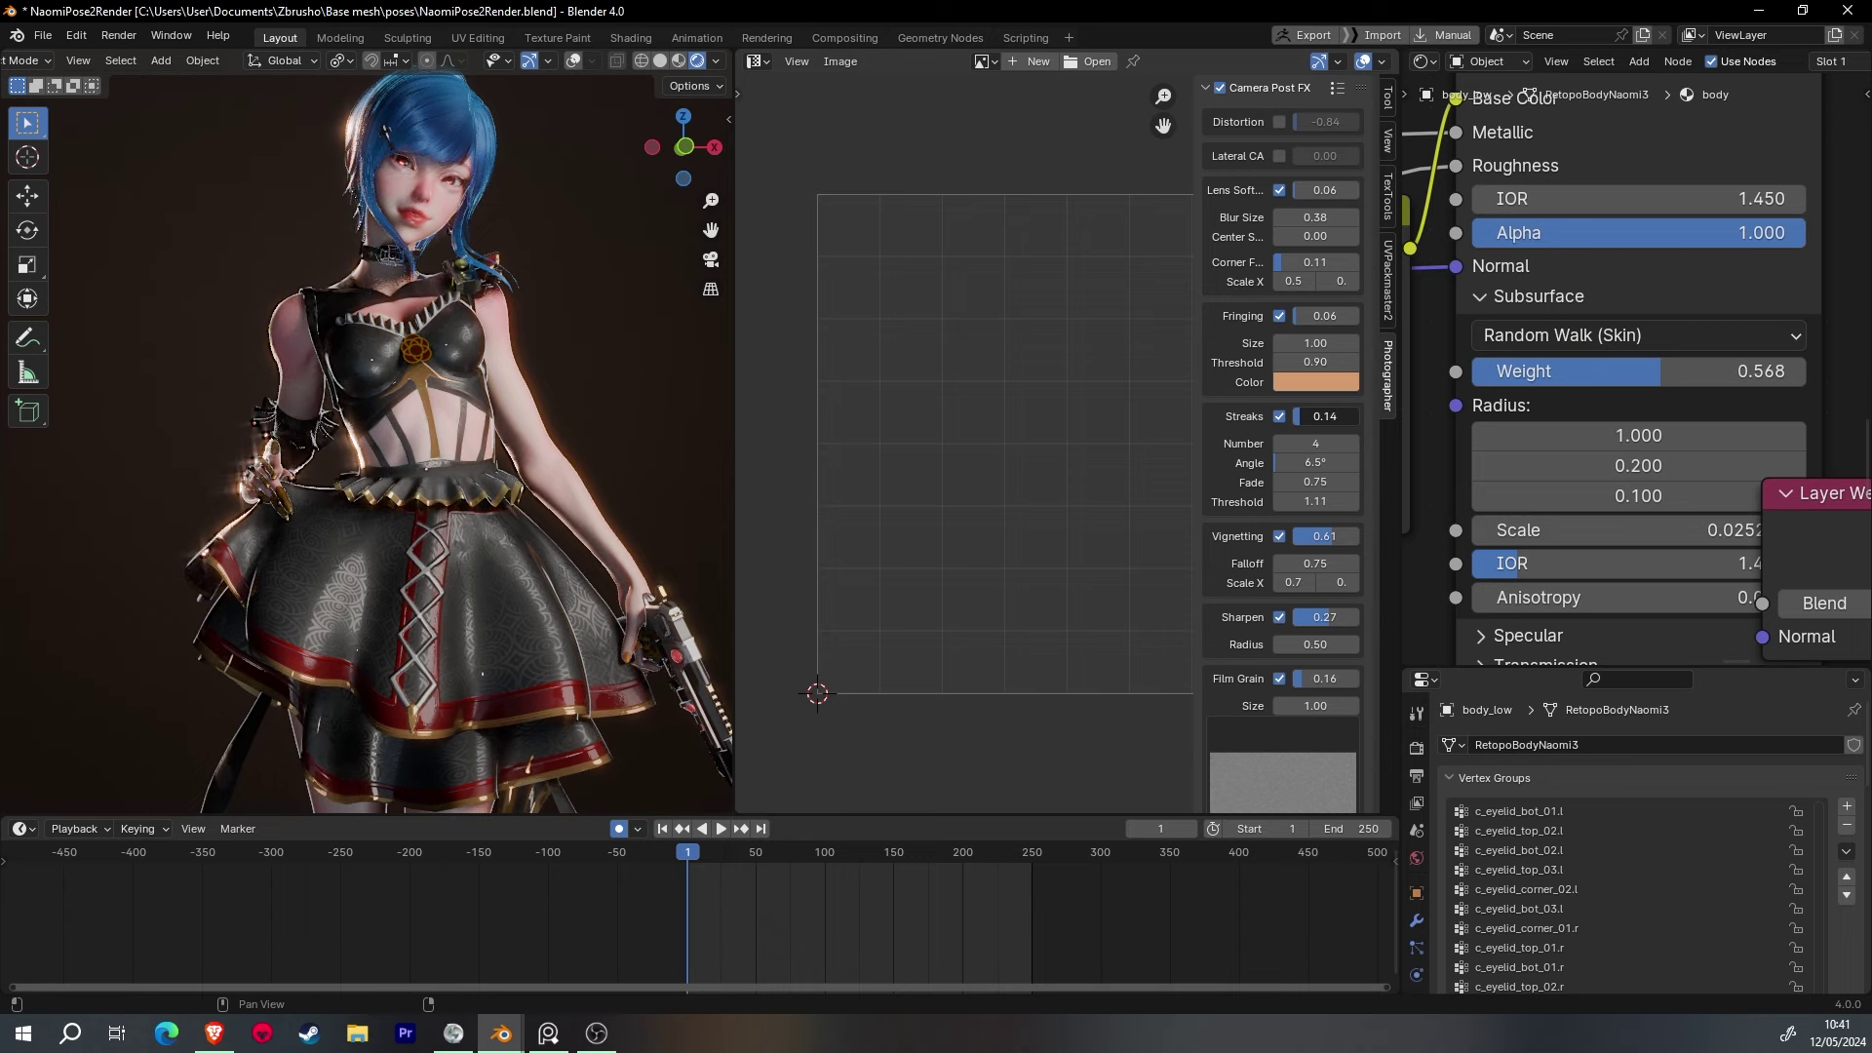
drag(1324, 313, 1287, 315)
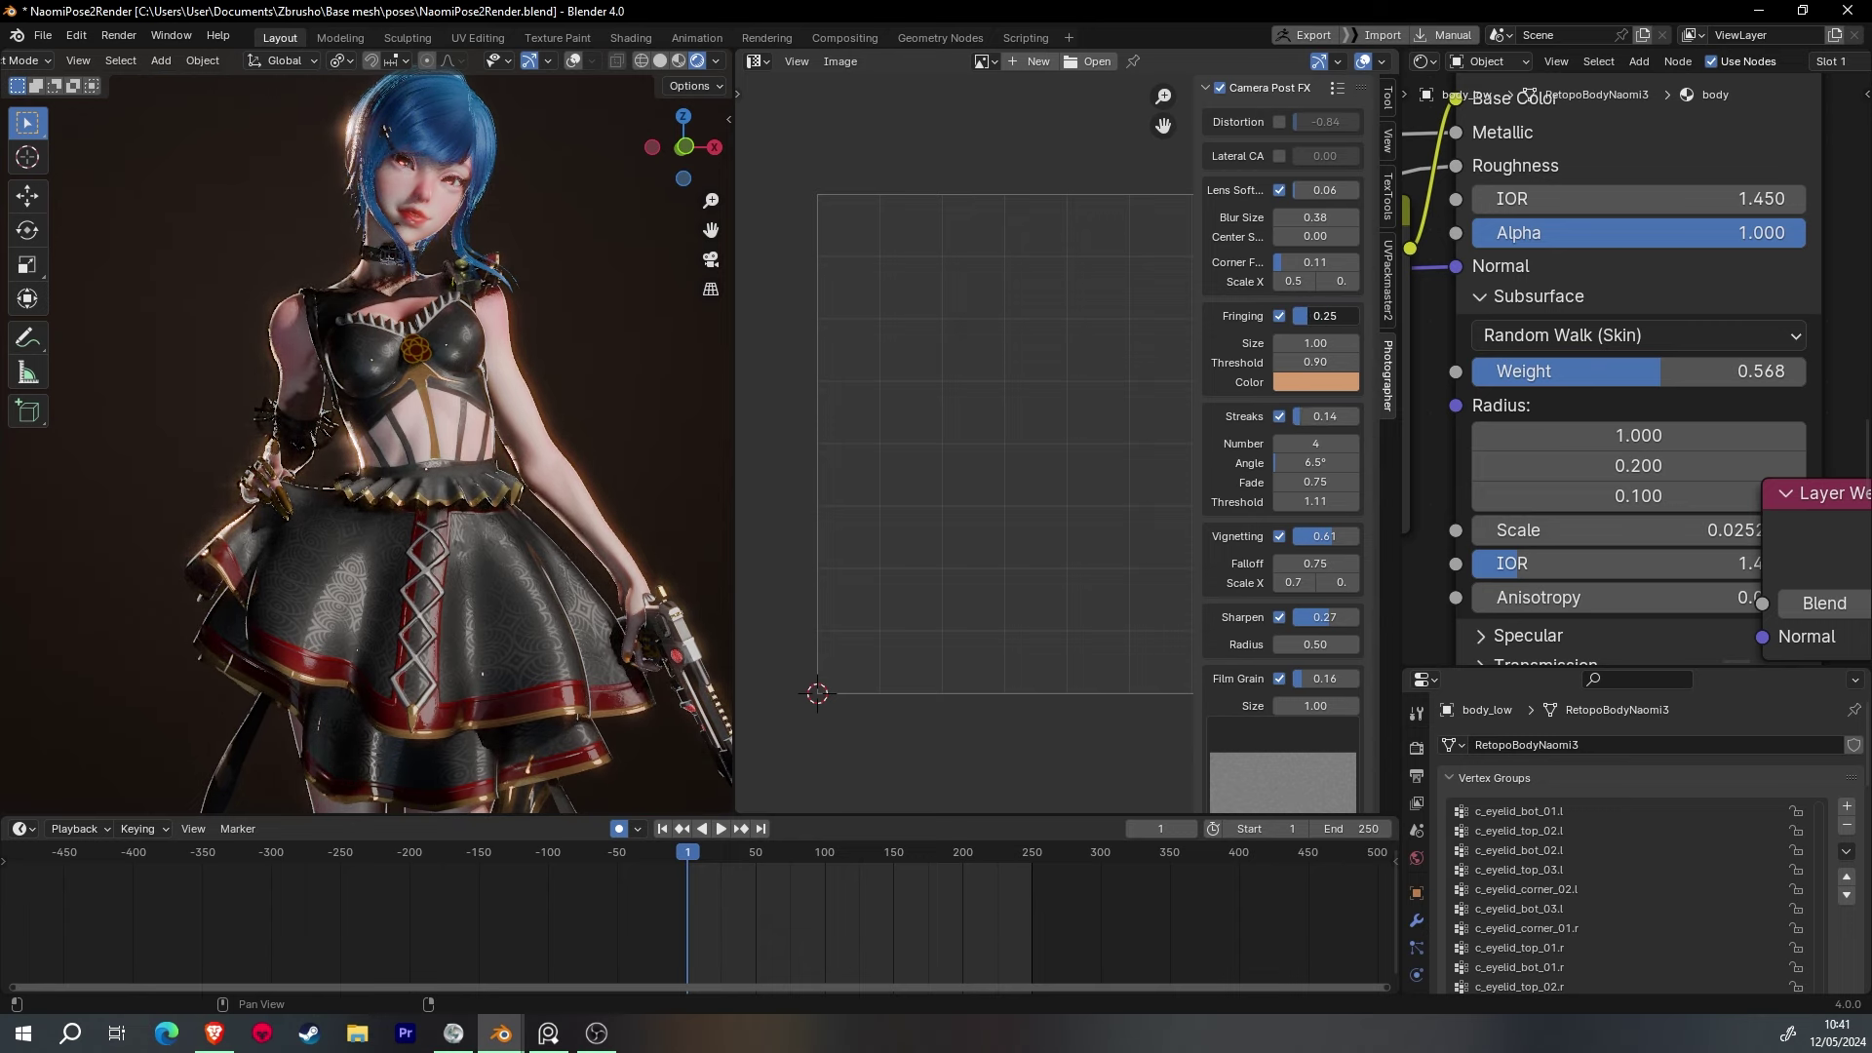
scroll(480, 378, down, 3)
scroll(484, 382, up, 3)
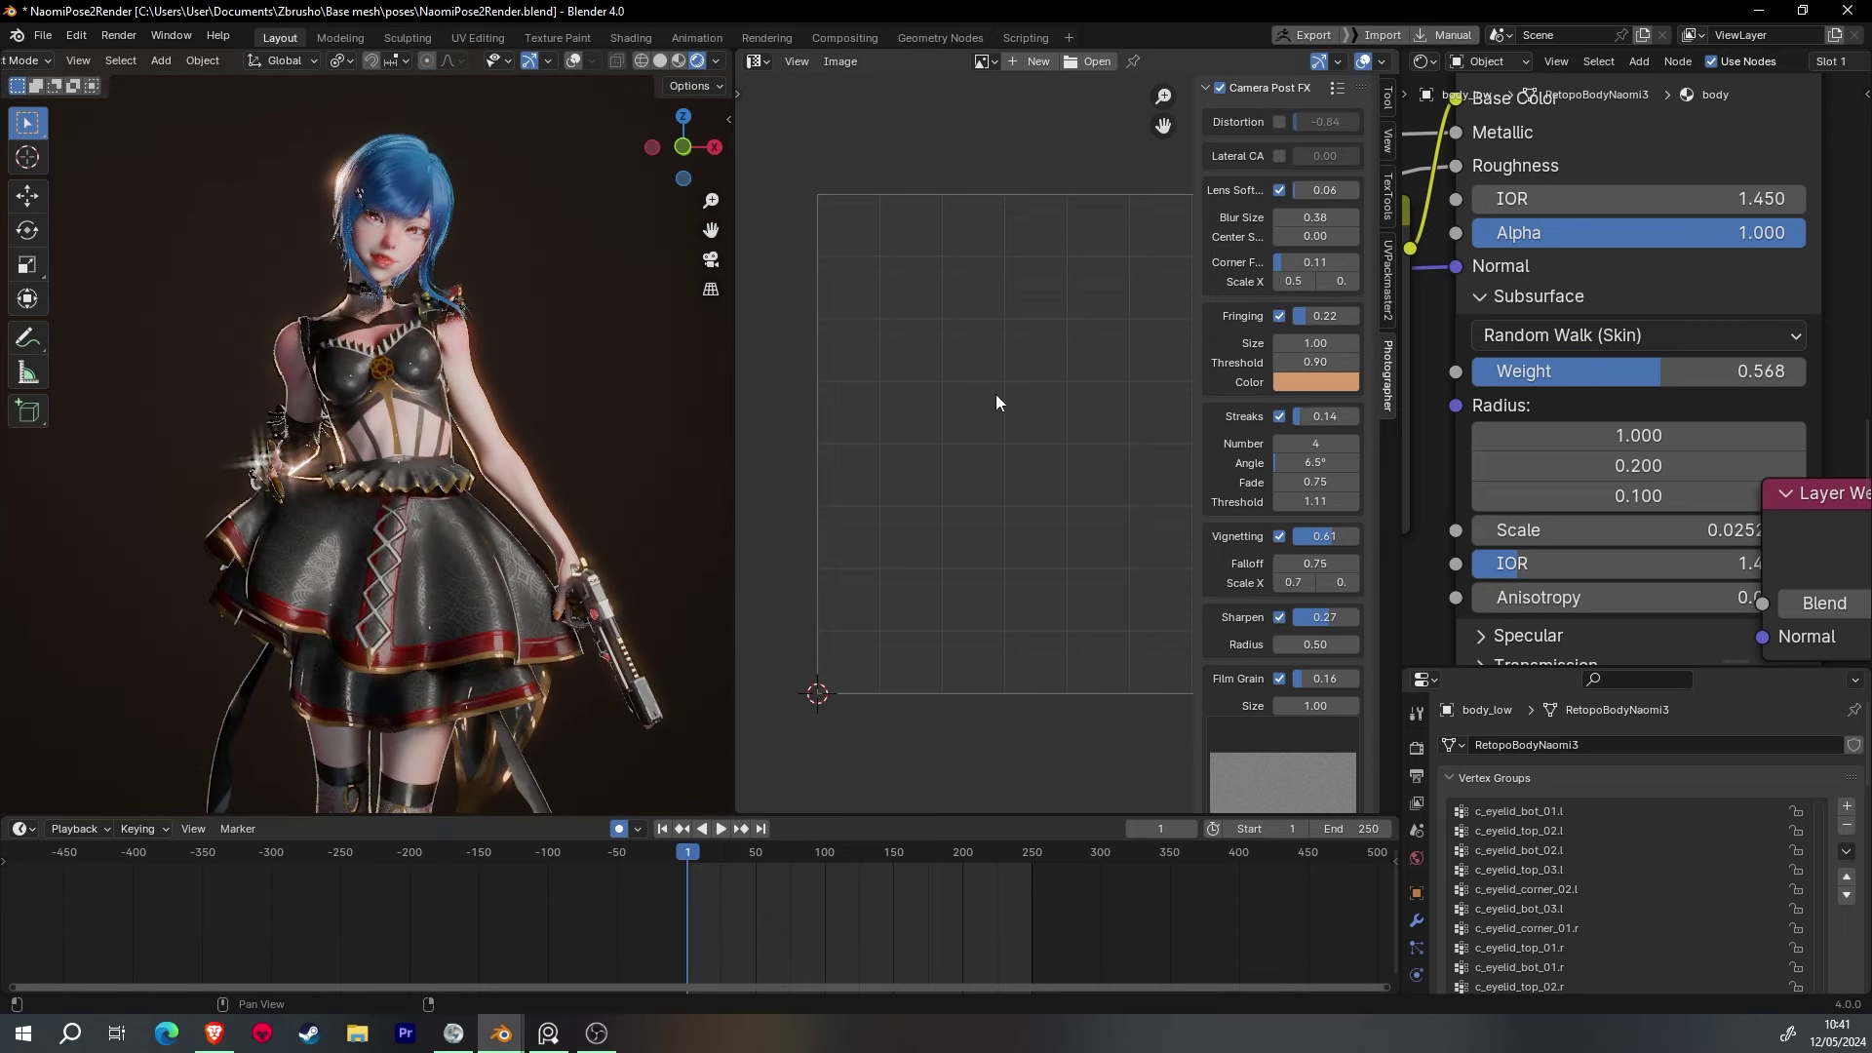
scroll(308, 386, down, 4)
scroll(398, 404, up, 2)
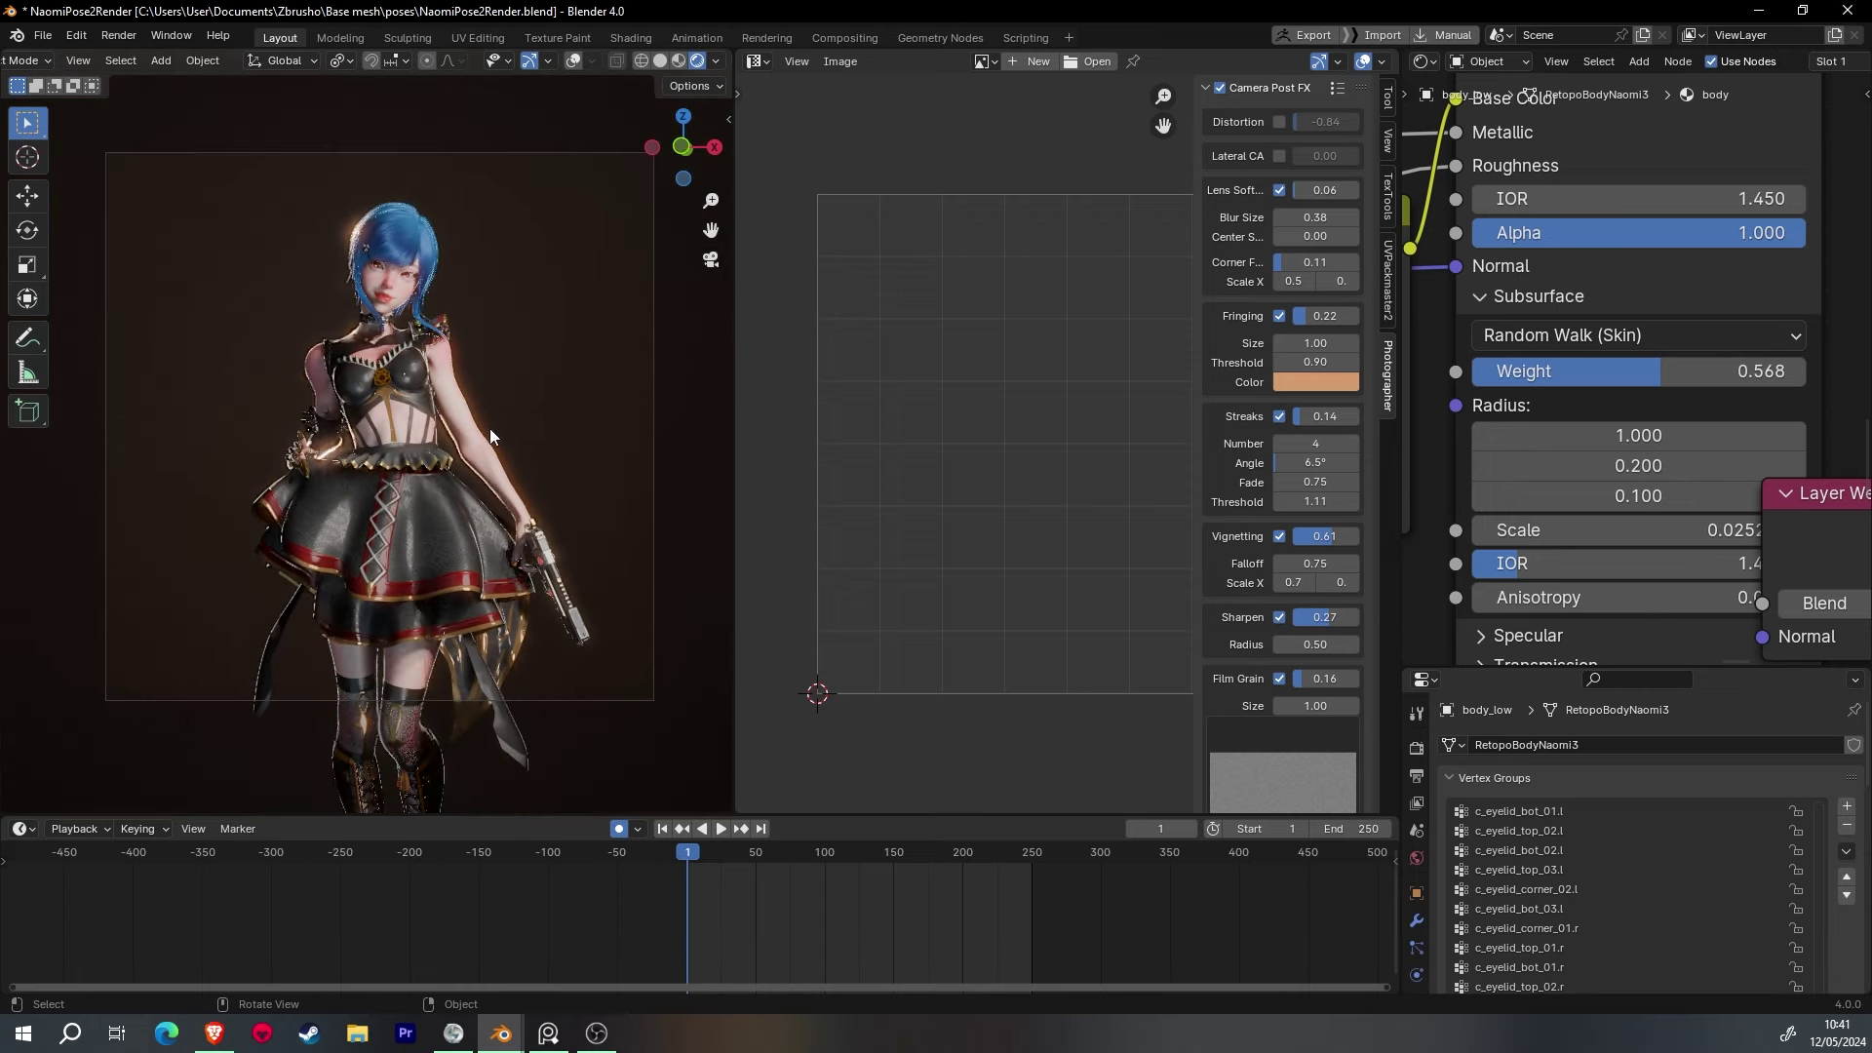
- Raise Vignetting to 0.91 and check the darkened edges from a side view
drag(1324, 535, 1365, 535)
scroll(604, 499, up, 2)
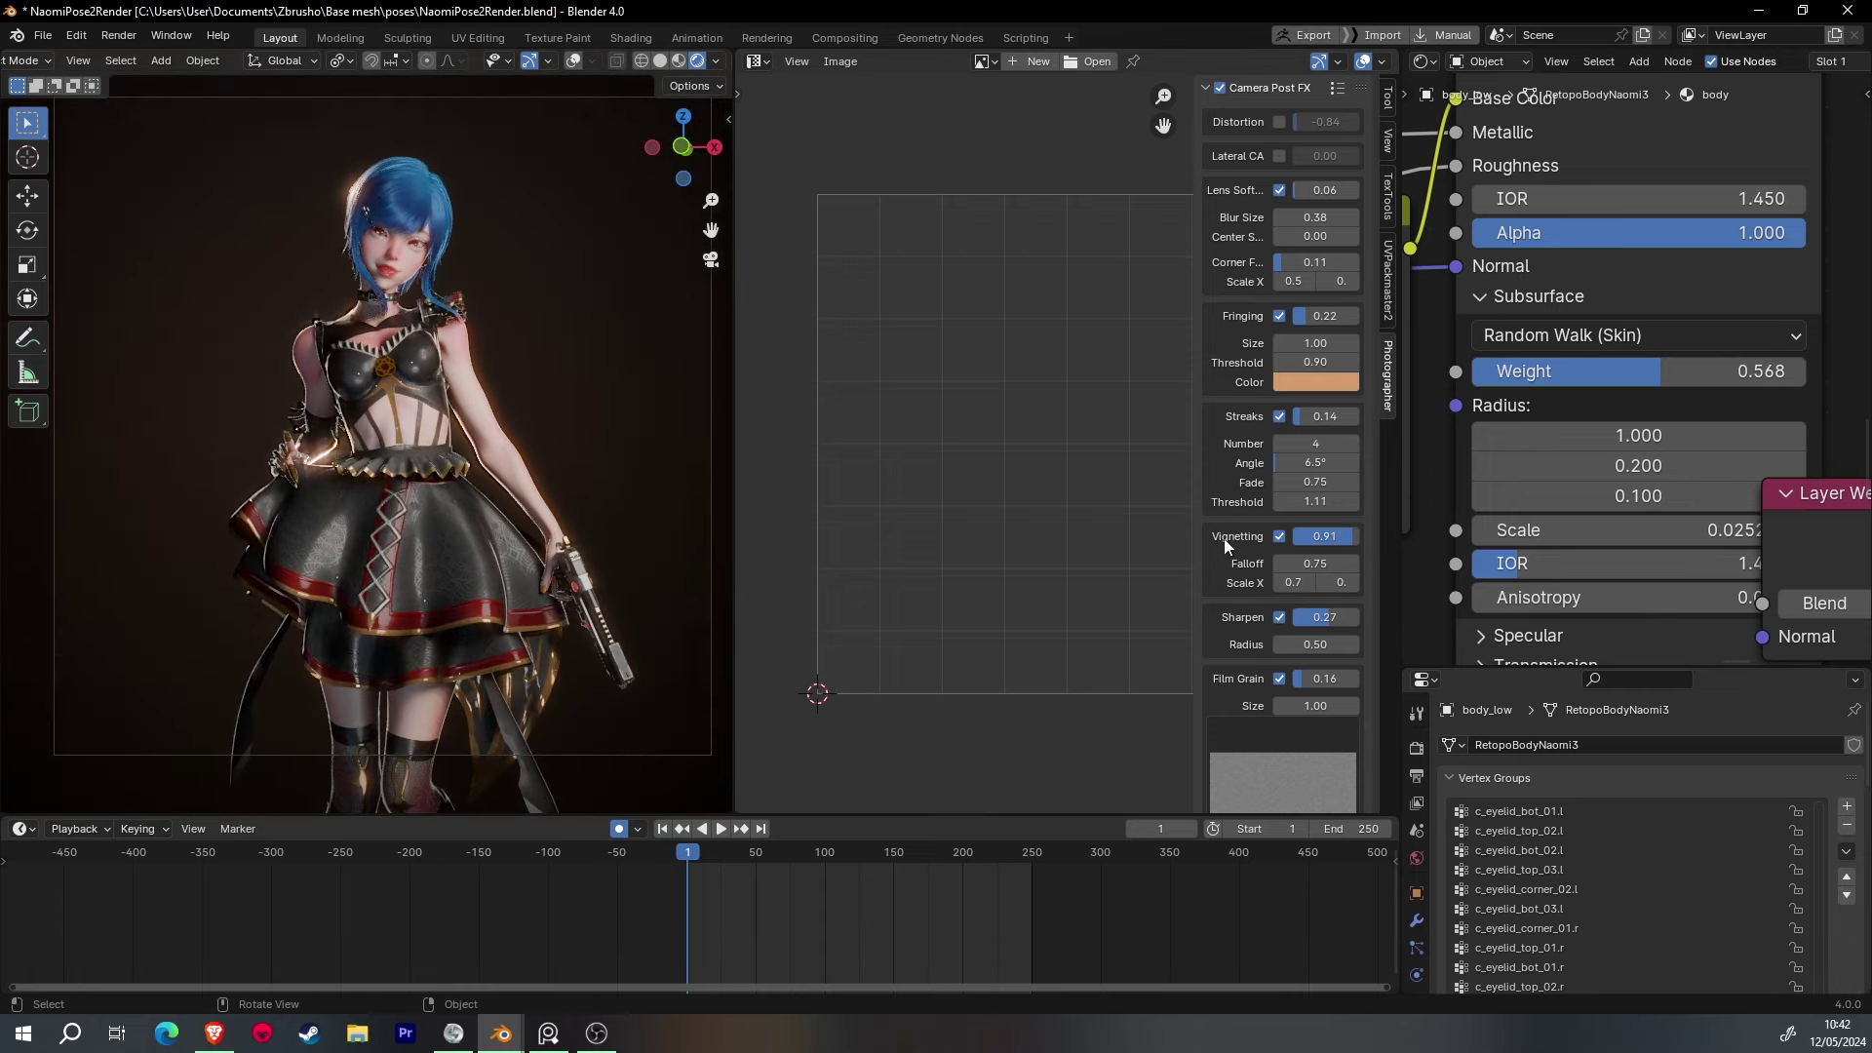
mouse_move(663, 353)
middle_down()
mouse_move(525, 364)
mouse_move(526, 453)
mouse_move(445, 460)
middle_up()
scroll(444, 468, up, 2)
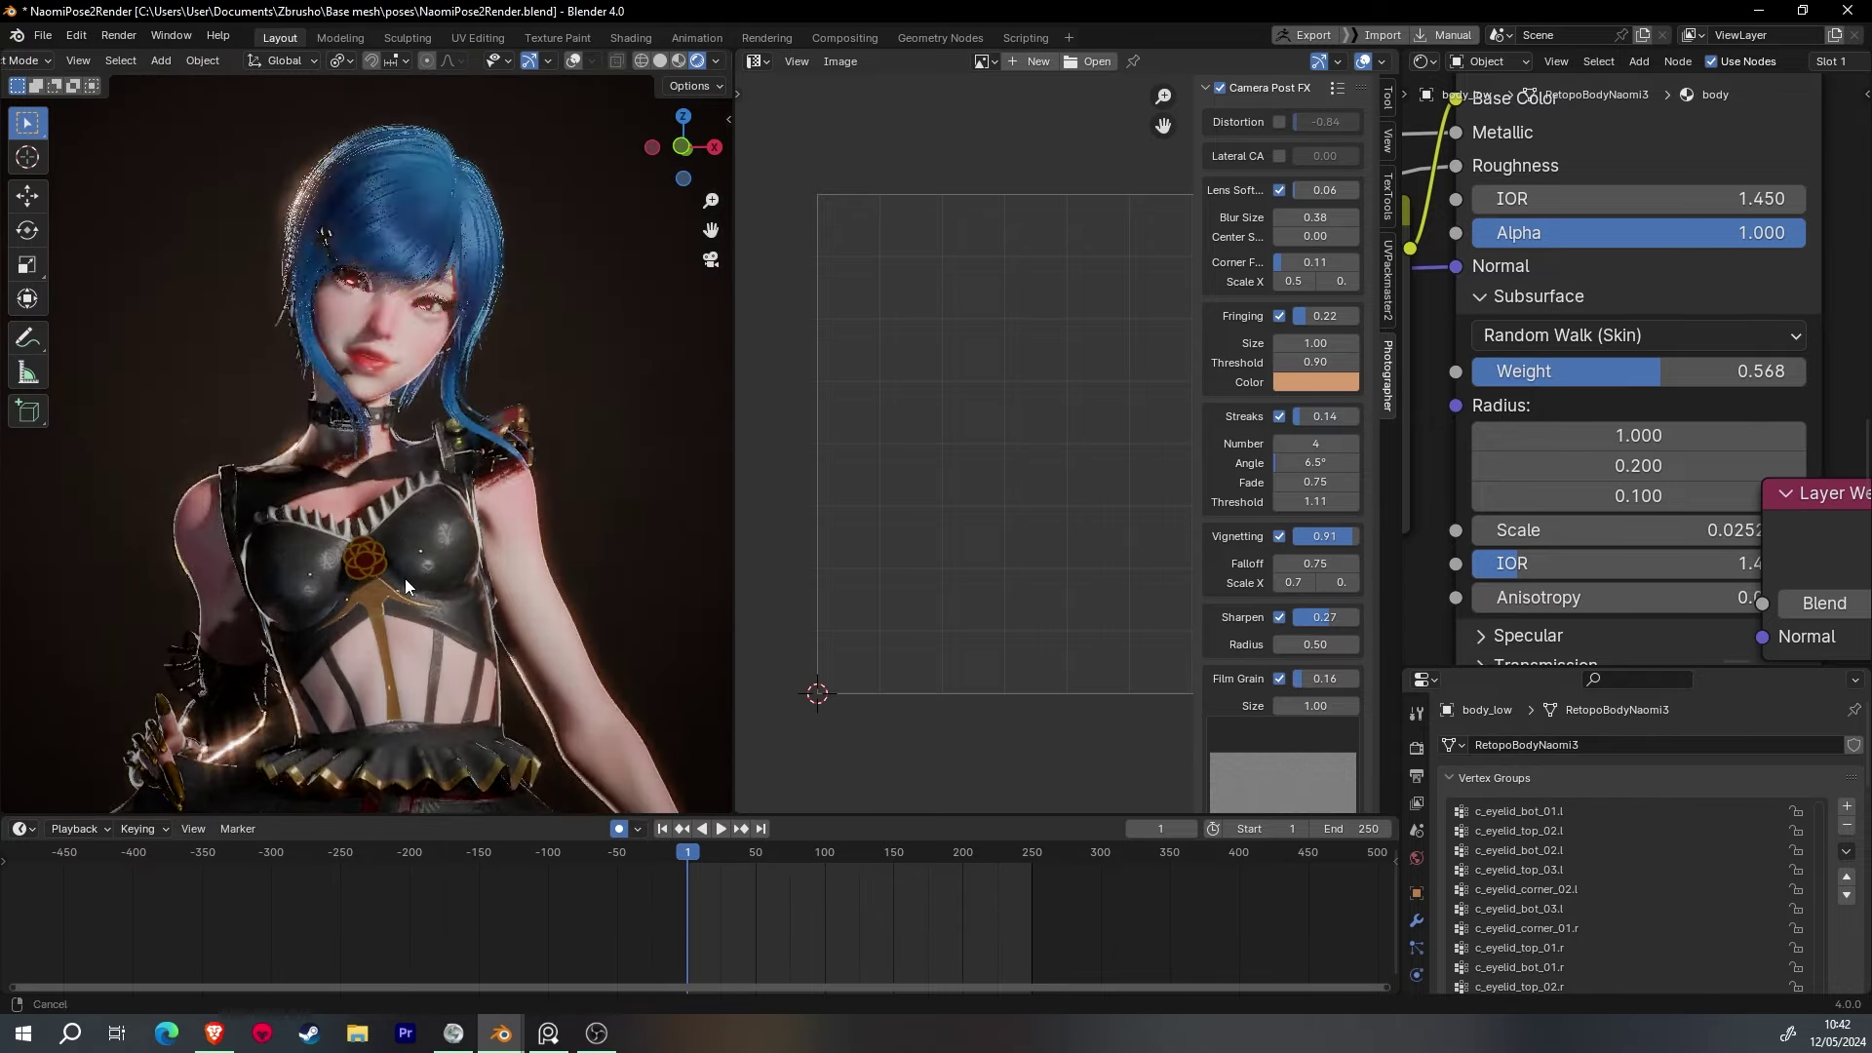
scroll(445, 478, up, 2)
scroll(445, 478, down, 2)
scroll(897, 472, down, 2)
- Turn the image area into a 3D viewport and move the selected point light
click(758, 66)
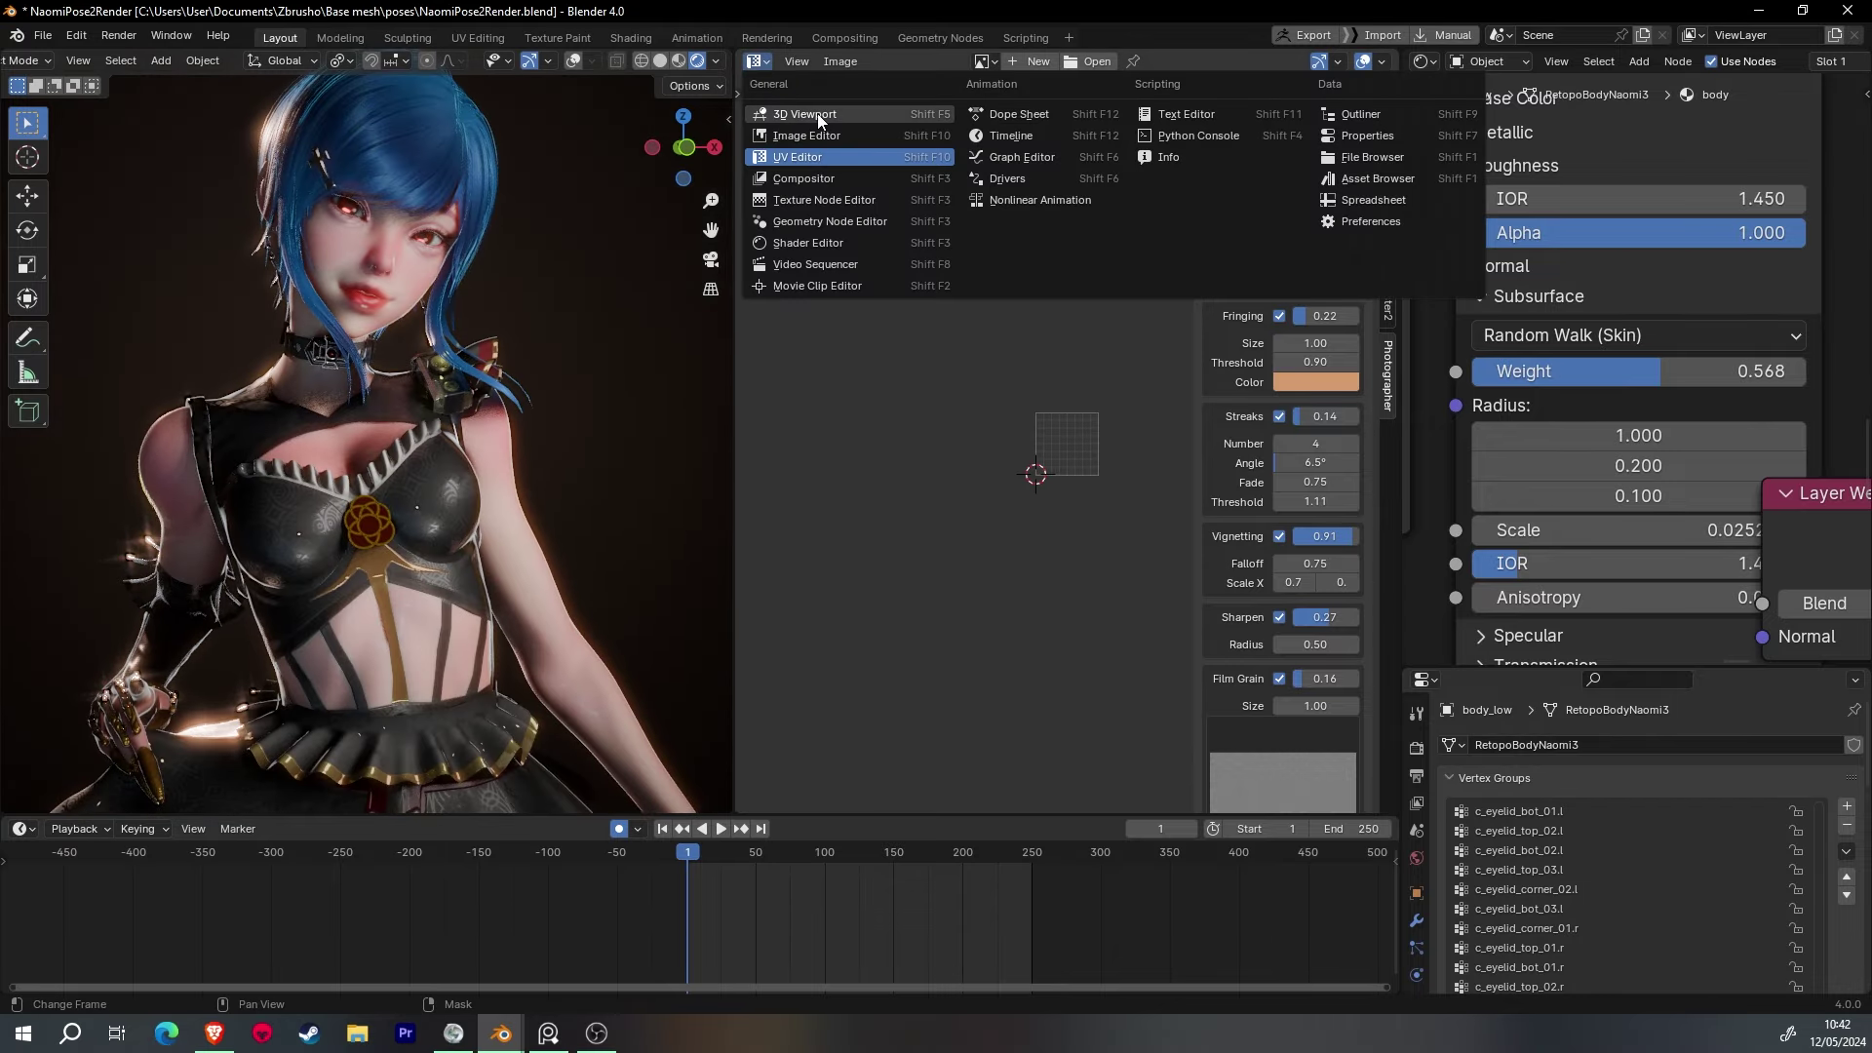
click(815, 125)
click(1180, 447)
scroll(1743, 900, down, 3)
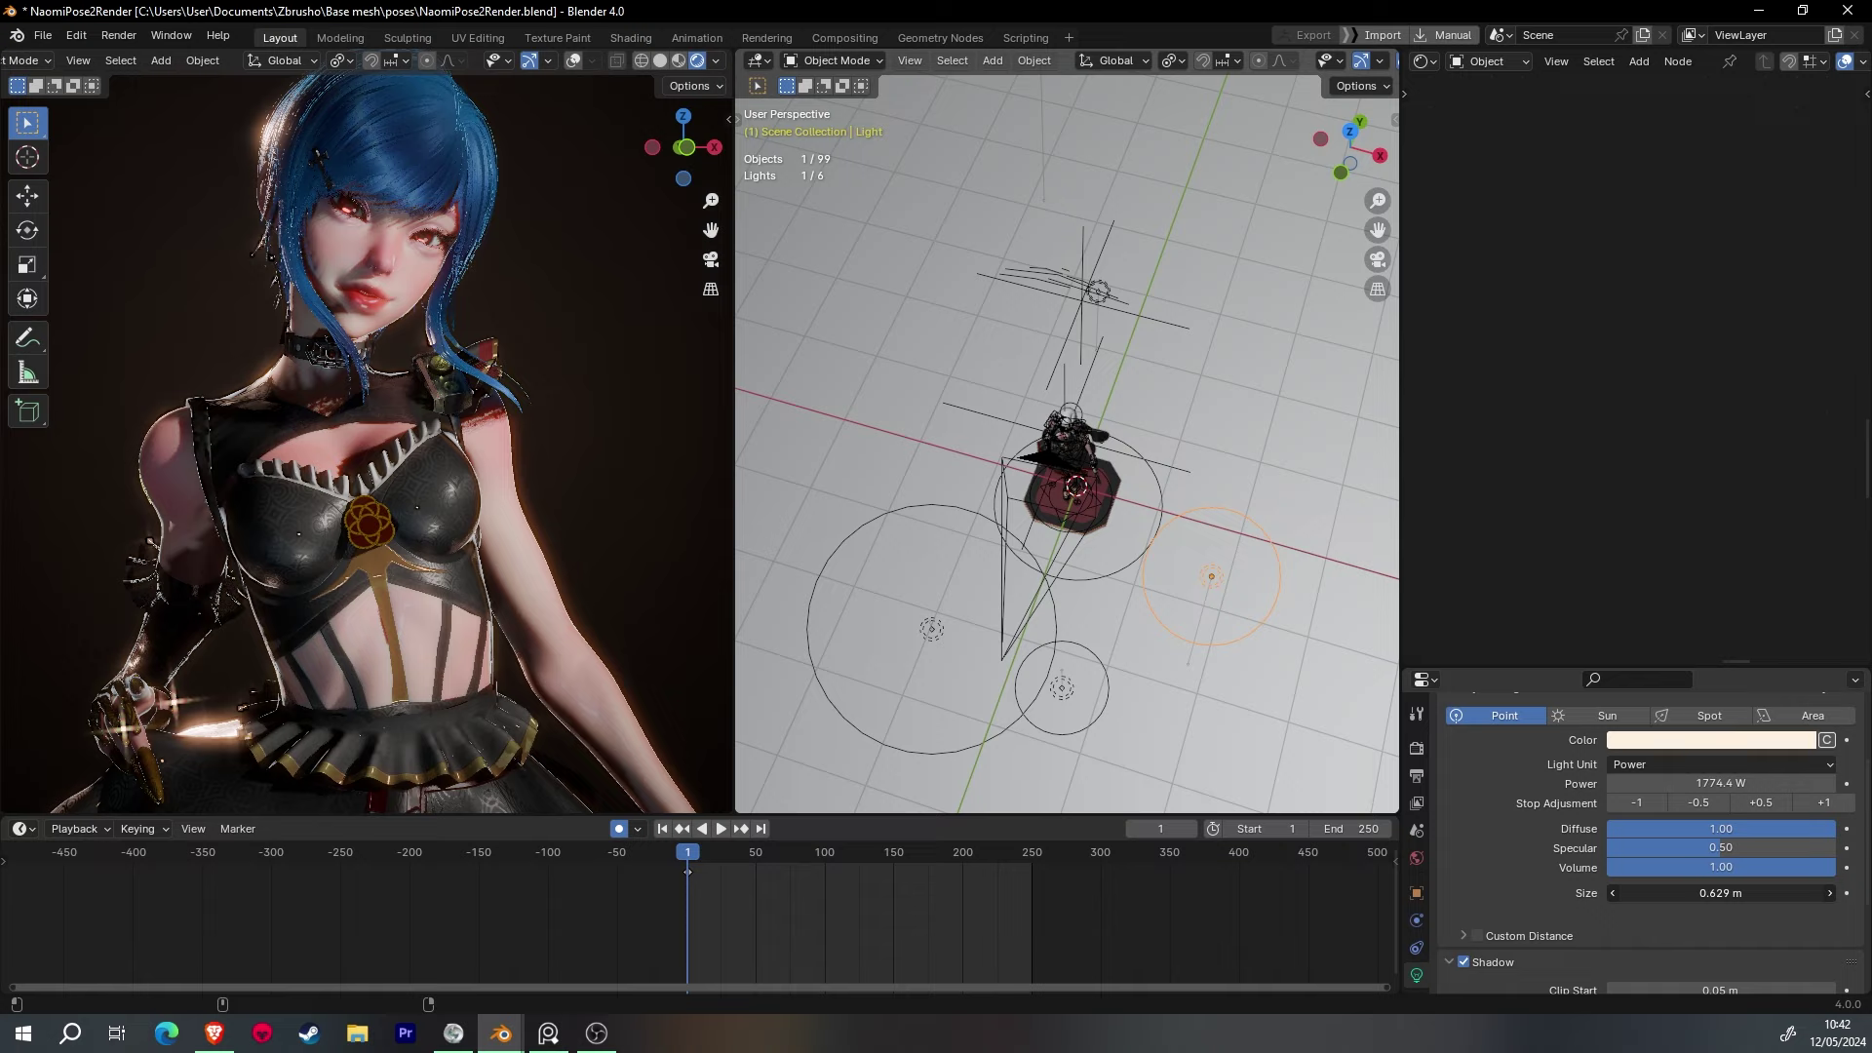
middle_drag(1120, 615, 1004, 370)
key(g)
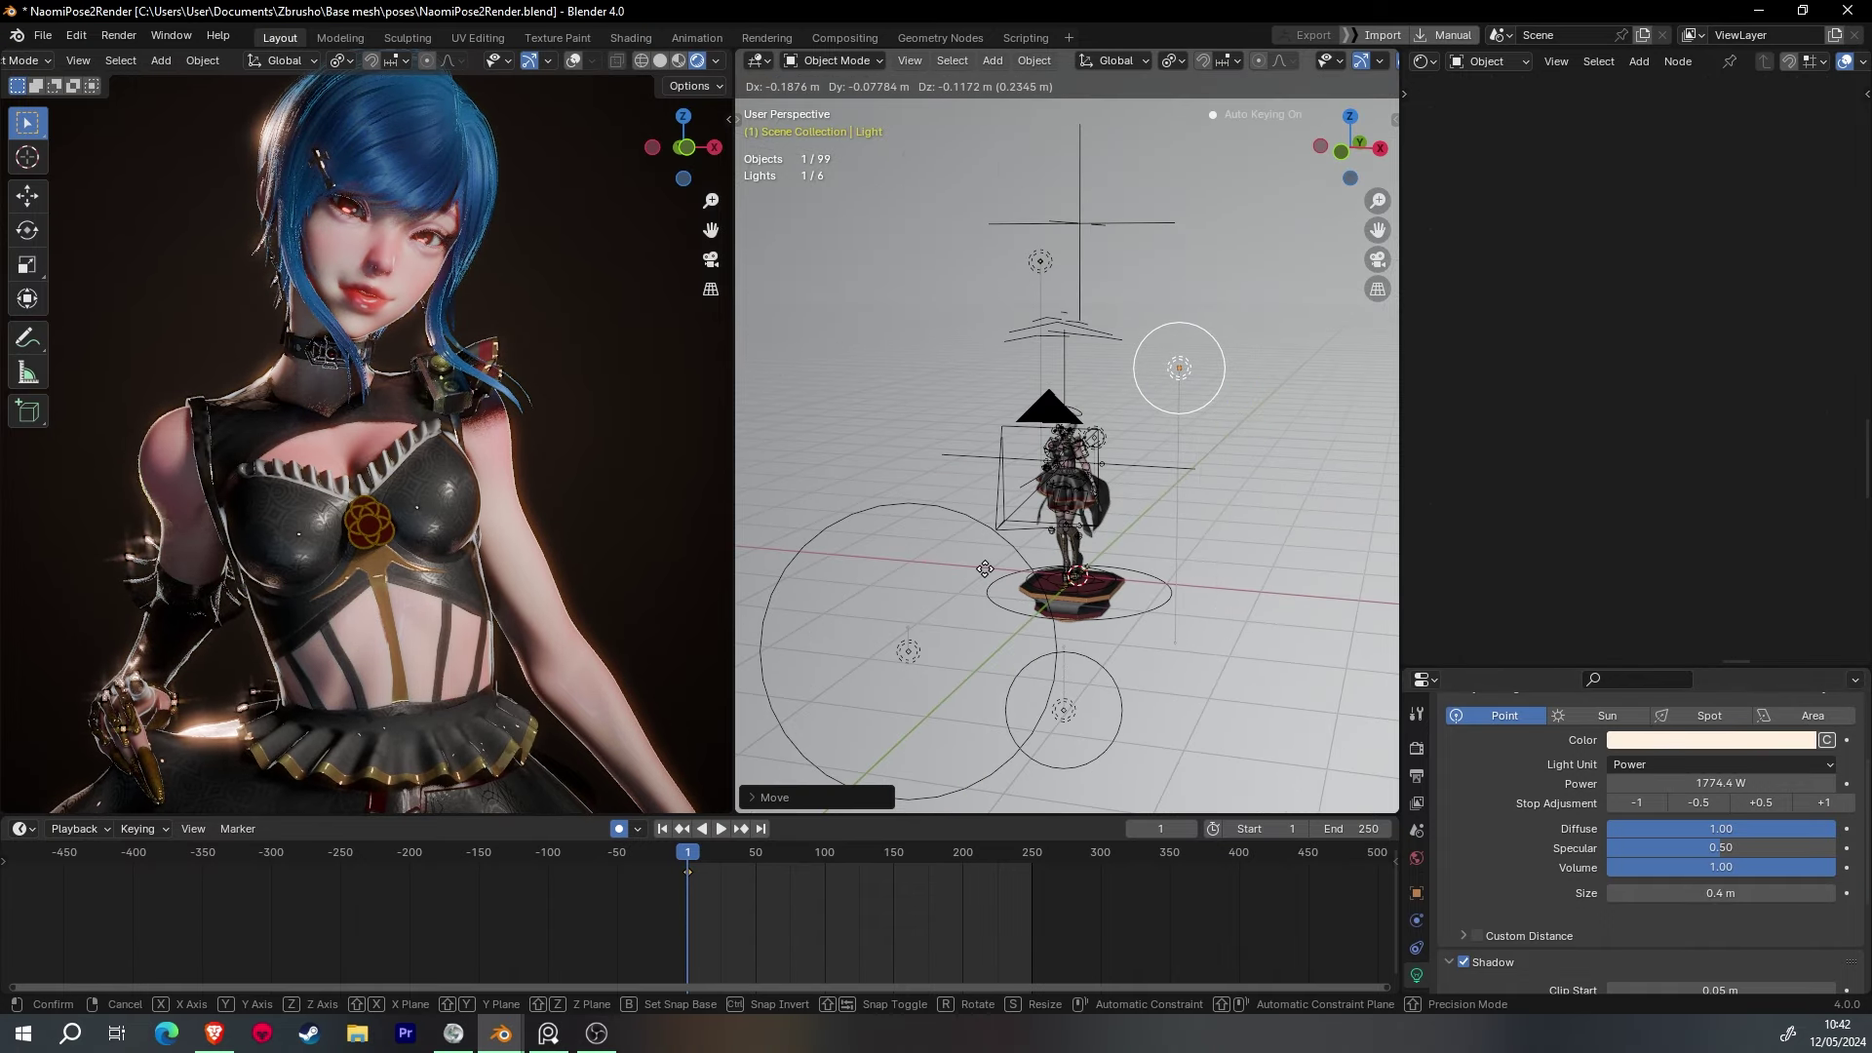
click(1198, 438)
- Reposition the point light again after checking the face from a frontal angle
scroll(389, 529, up, 3)
middle_drag(389, 529, 419, 492)
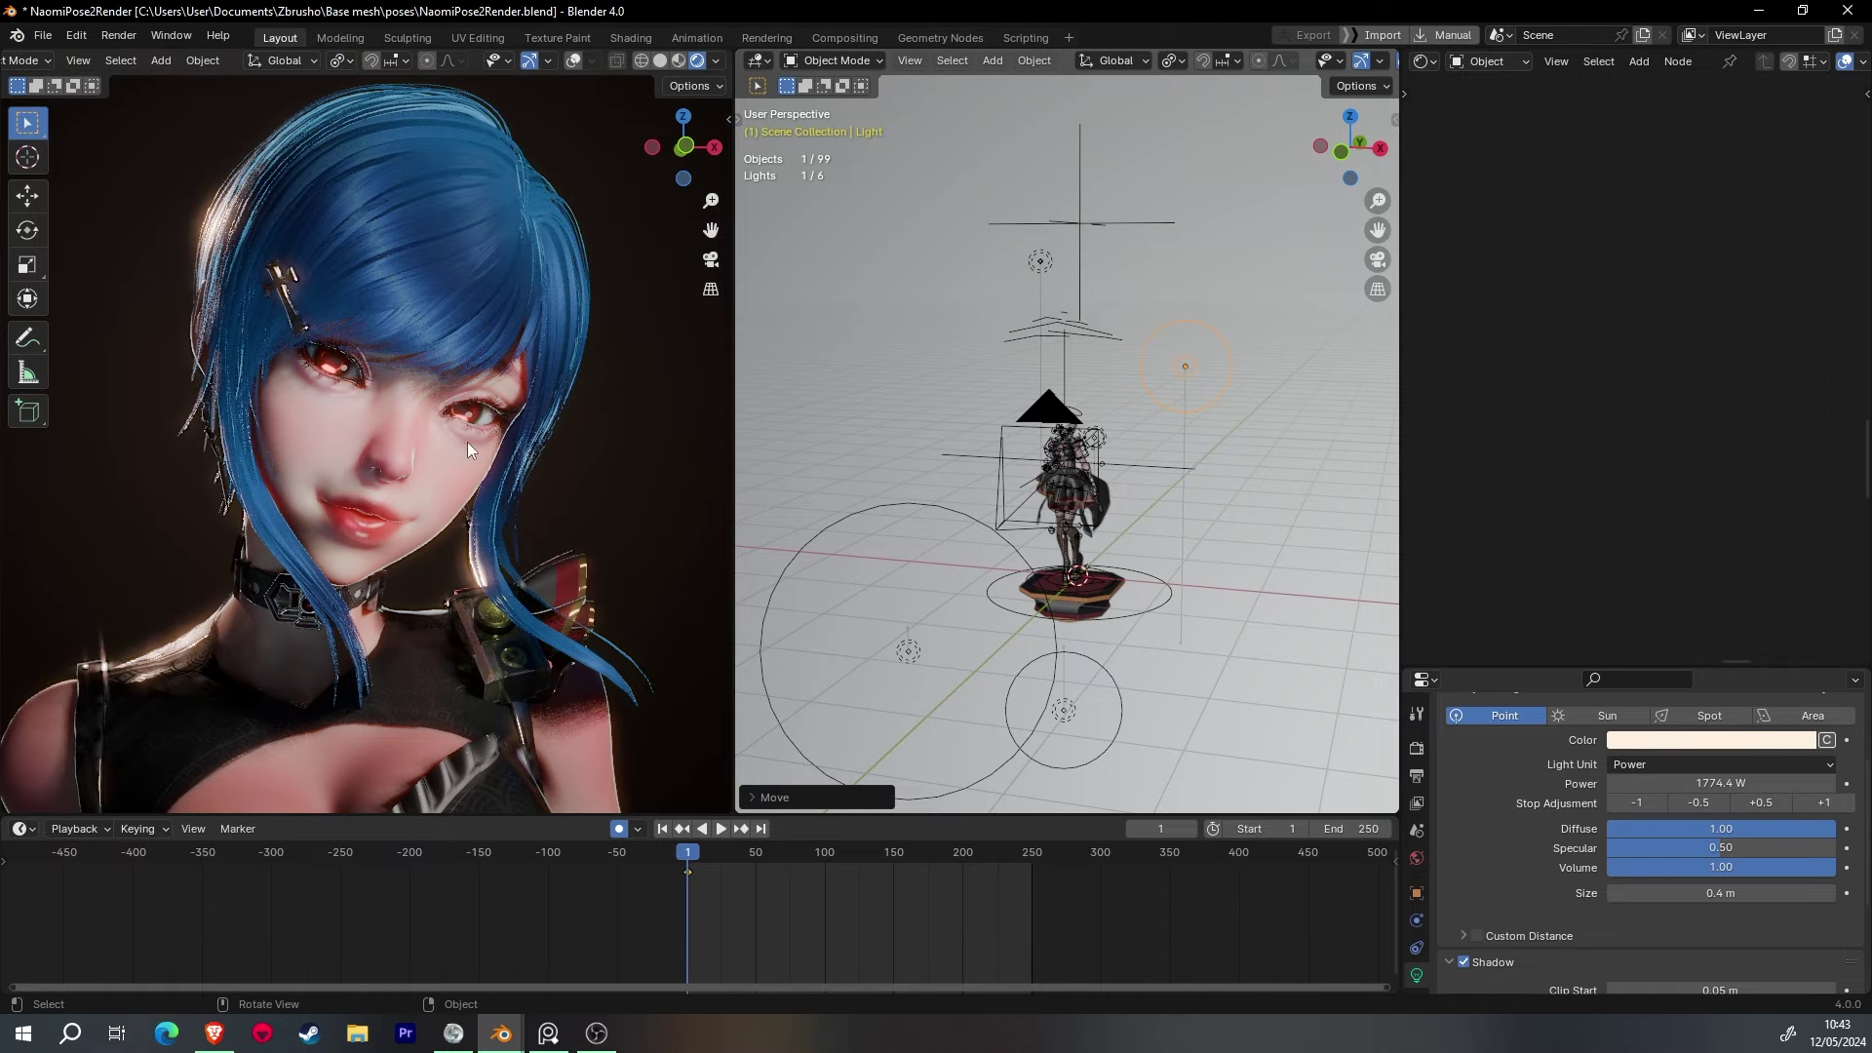
scroll(466, 442, down, 4)
middle_drag(505, 400, 521, 390)
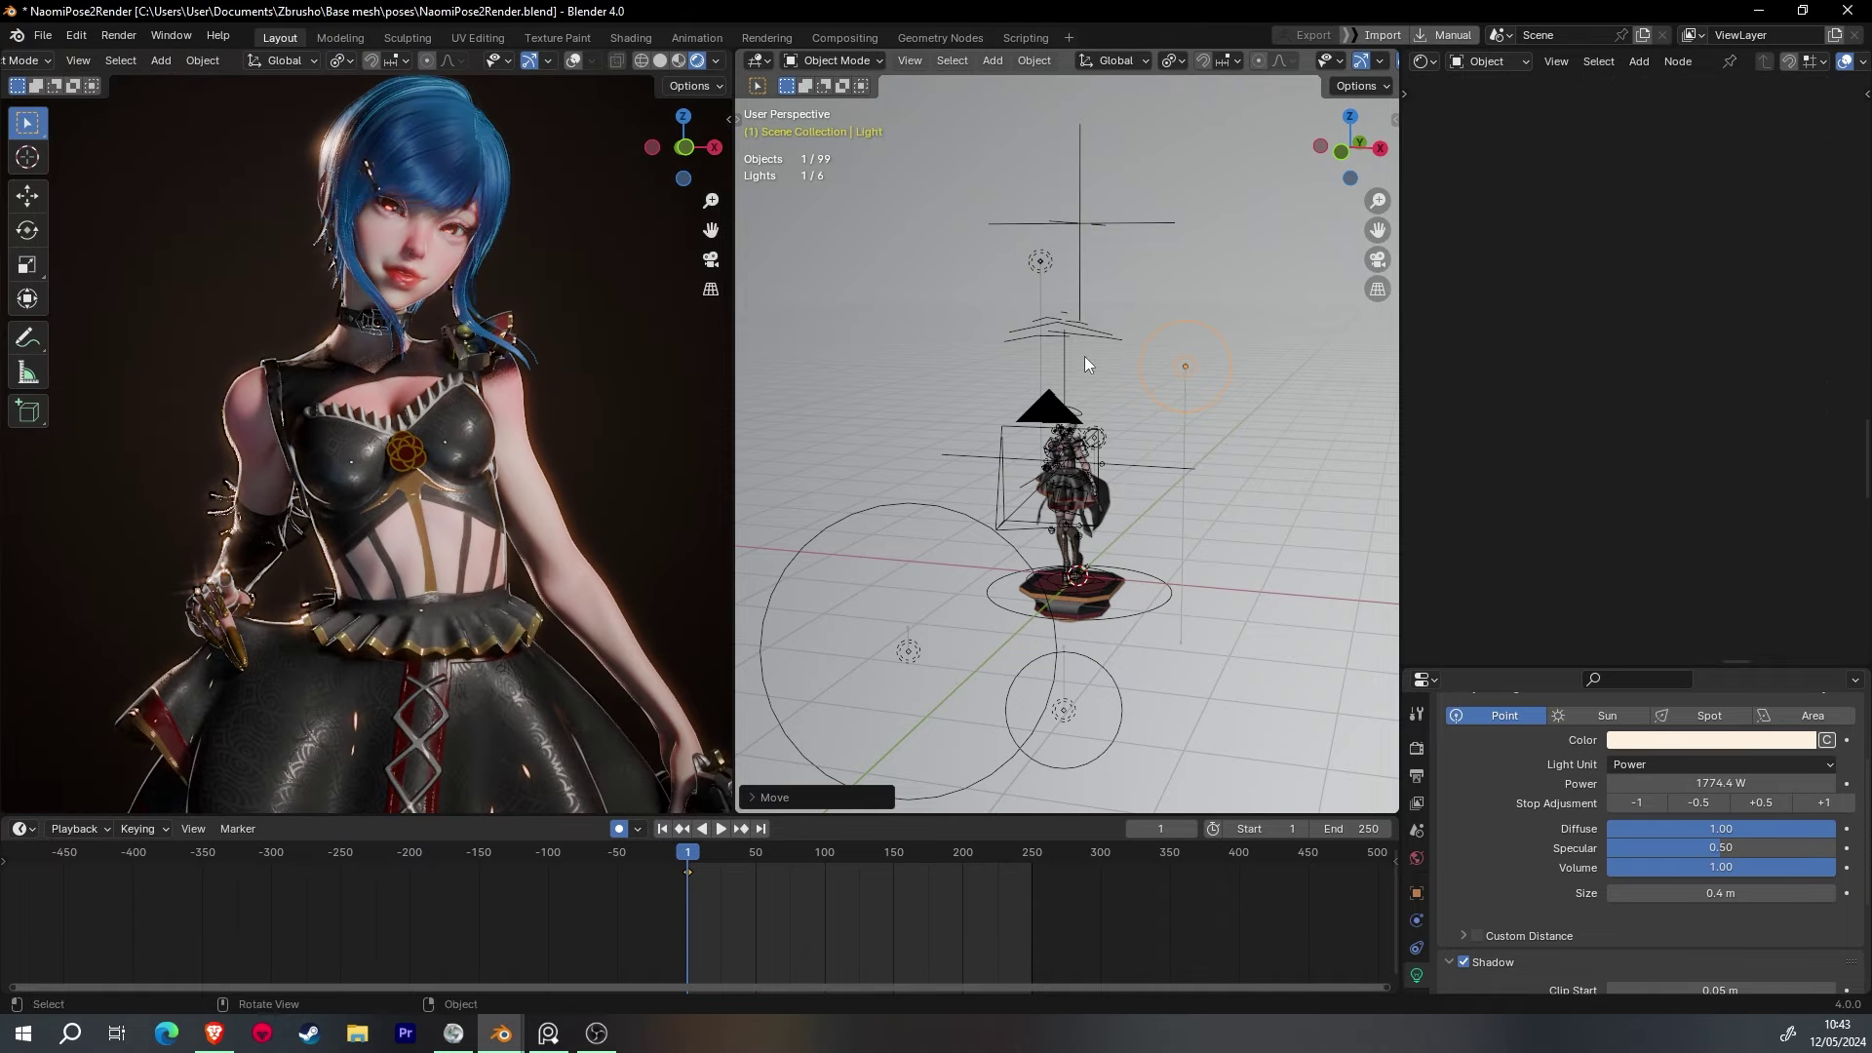
key(g)
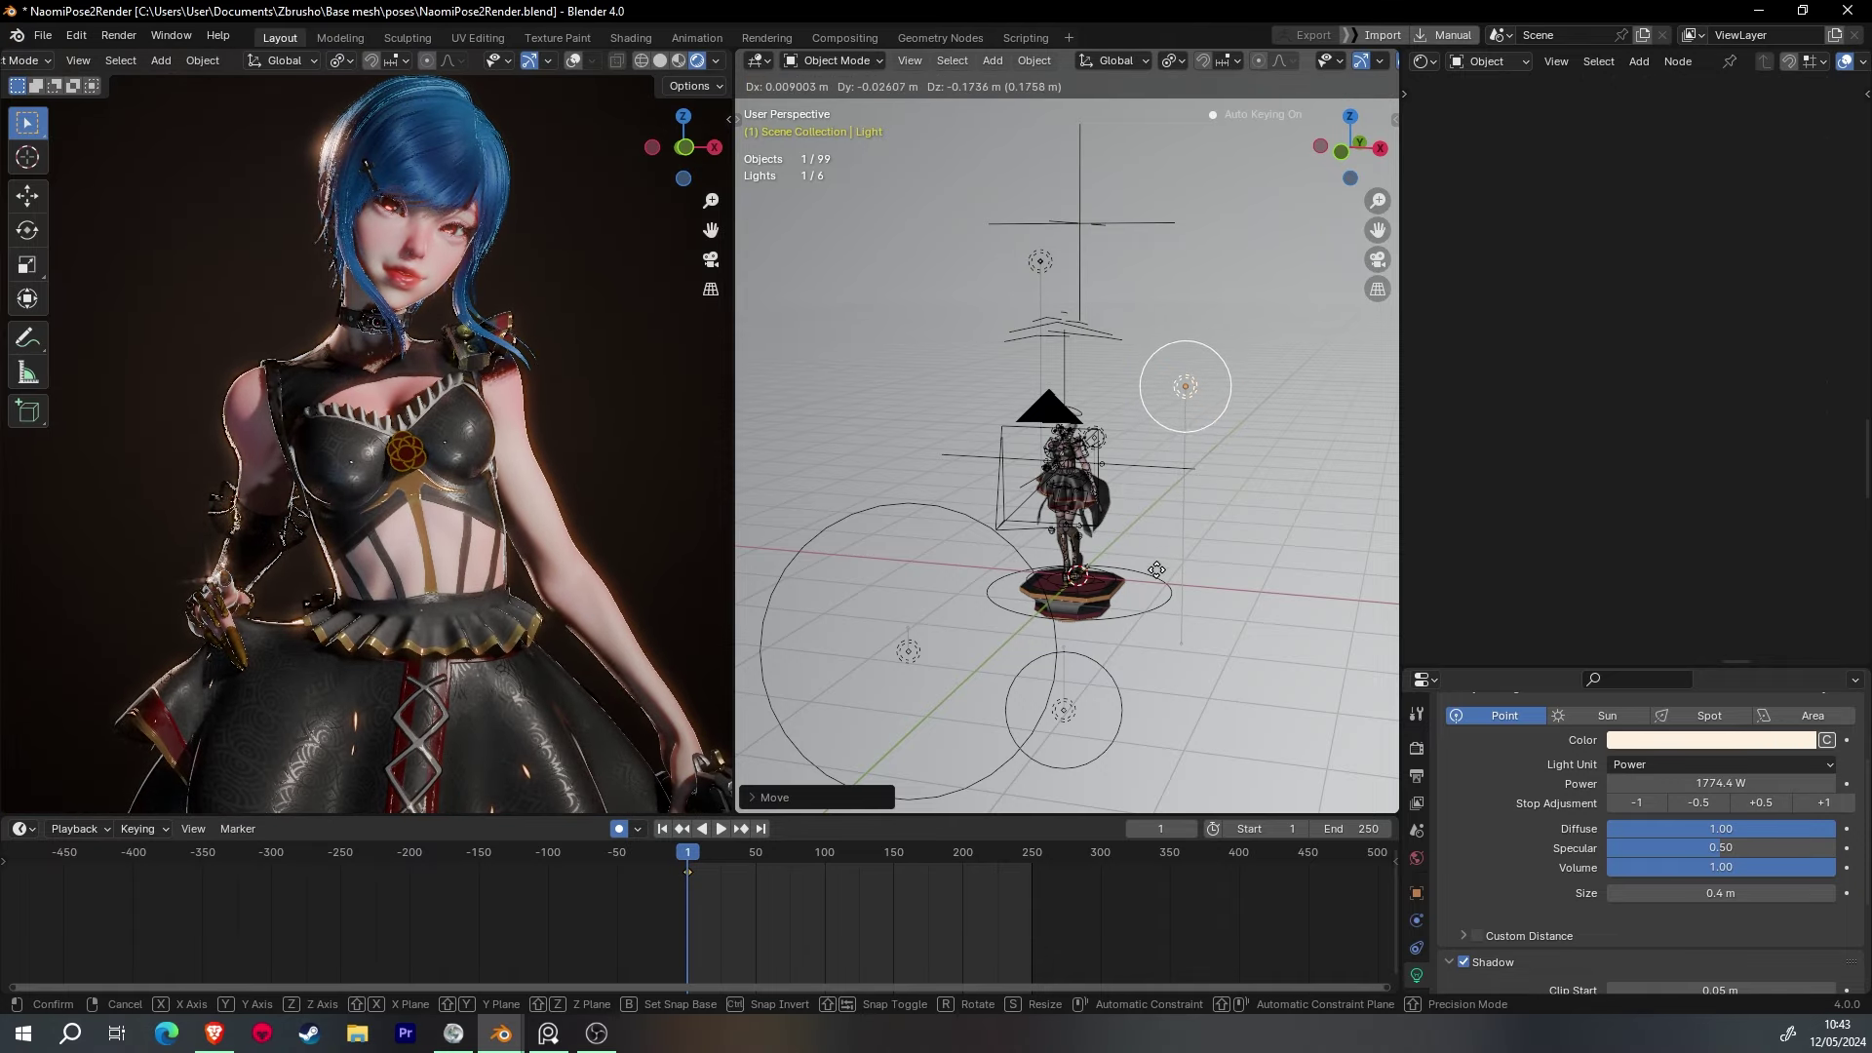
click(1156, 569)
- Select the hair object and enter Edit Mode
scroll(538, 414, up, 3)
scroll(536, 419, down, 2)
middle_drag(536, 419, 610, 528)
scroll(959, 447, up, 2)
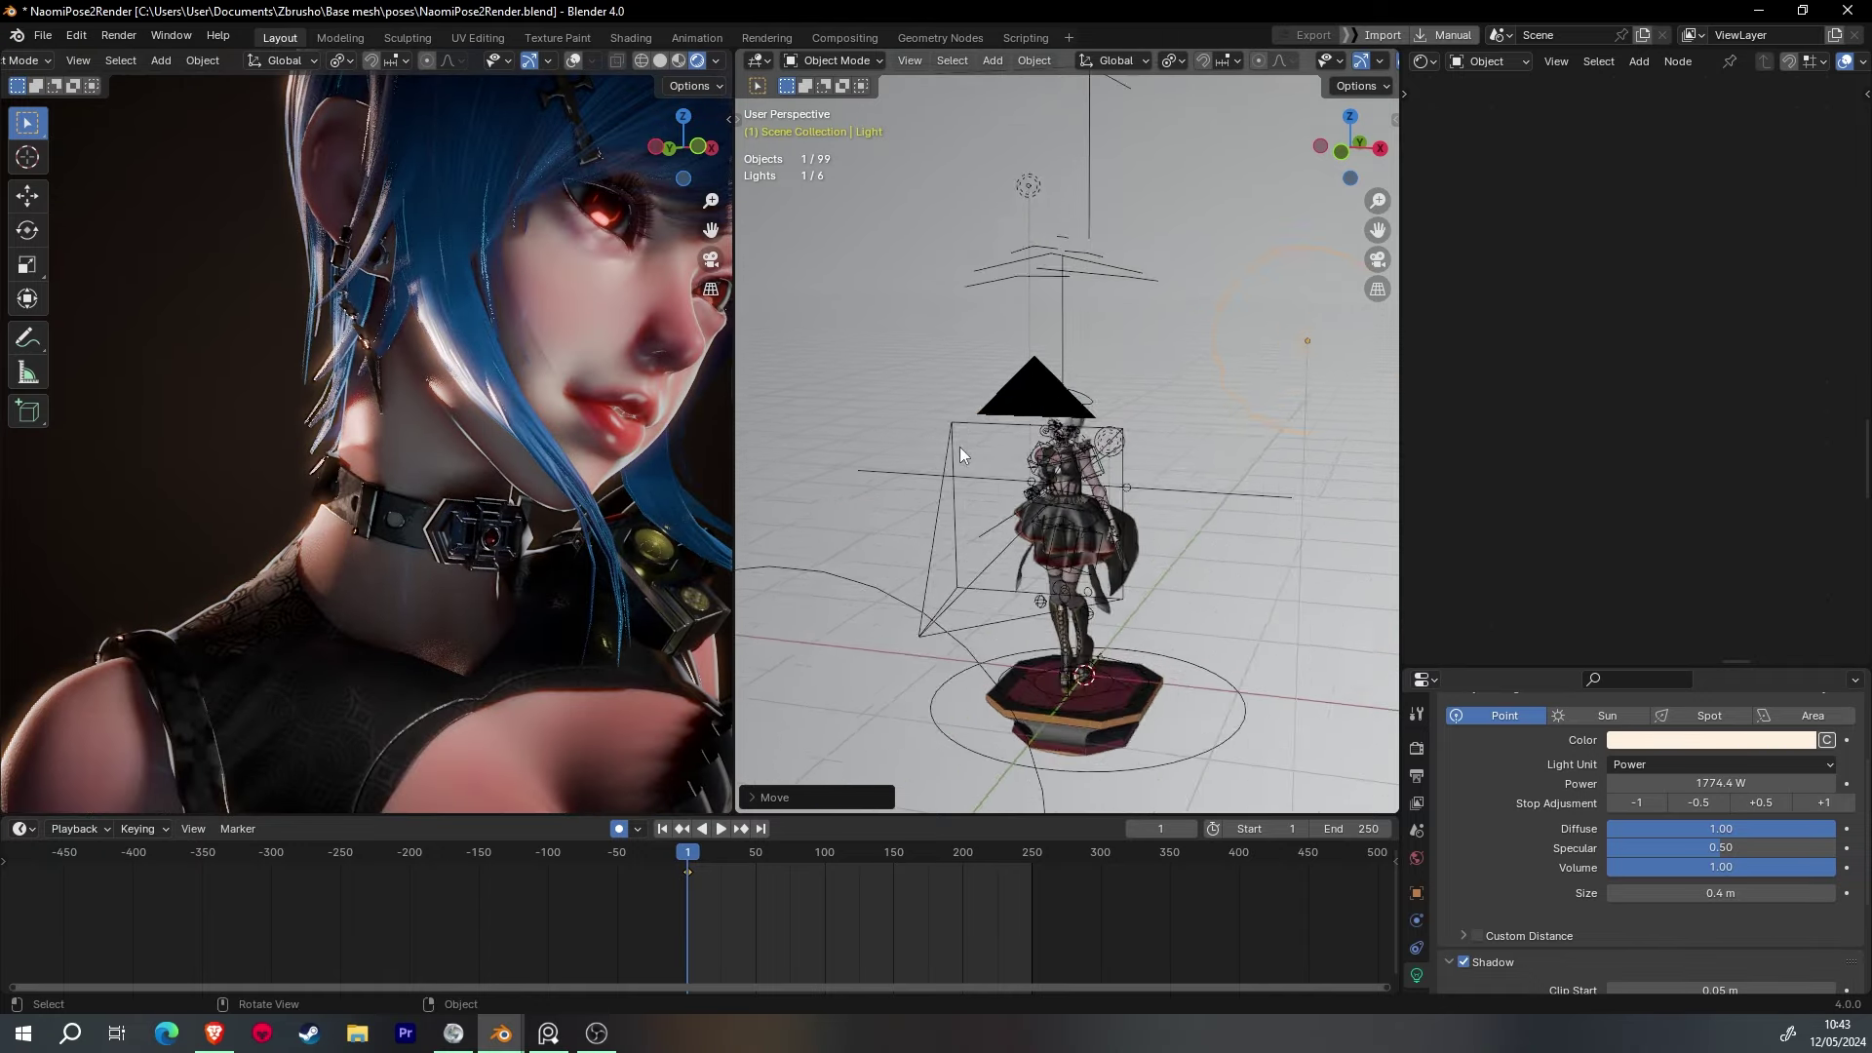
scroll(1009, 333, up, 5)
click(1009, 333)
key(Tab)
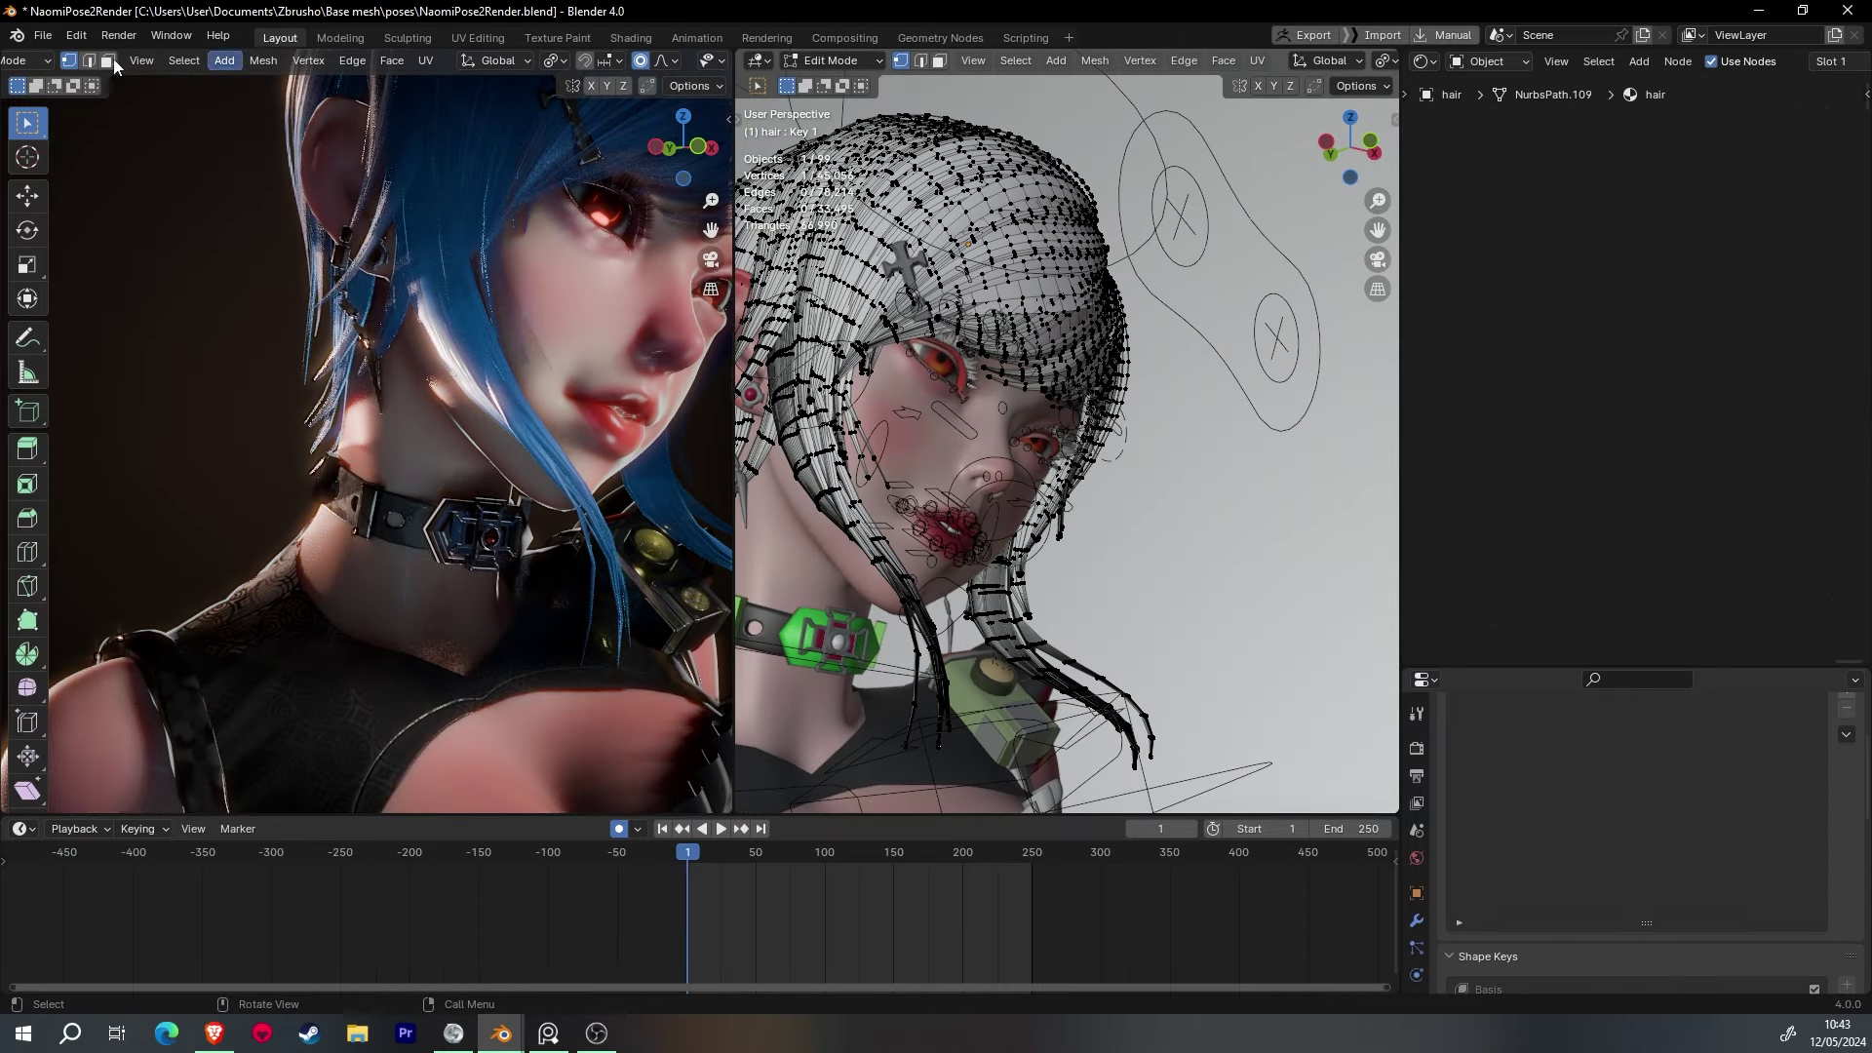
- Switch the hair to Sculpt Mode, inspect the face, then return to Object Mode
click(24, 60)
click(39, 126)
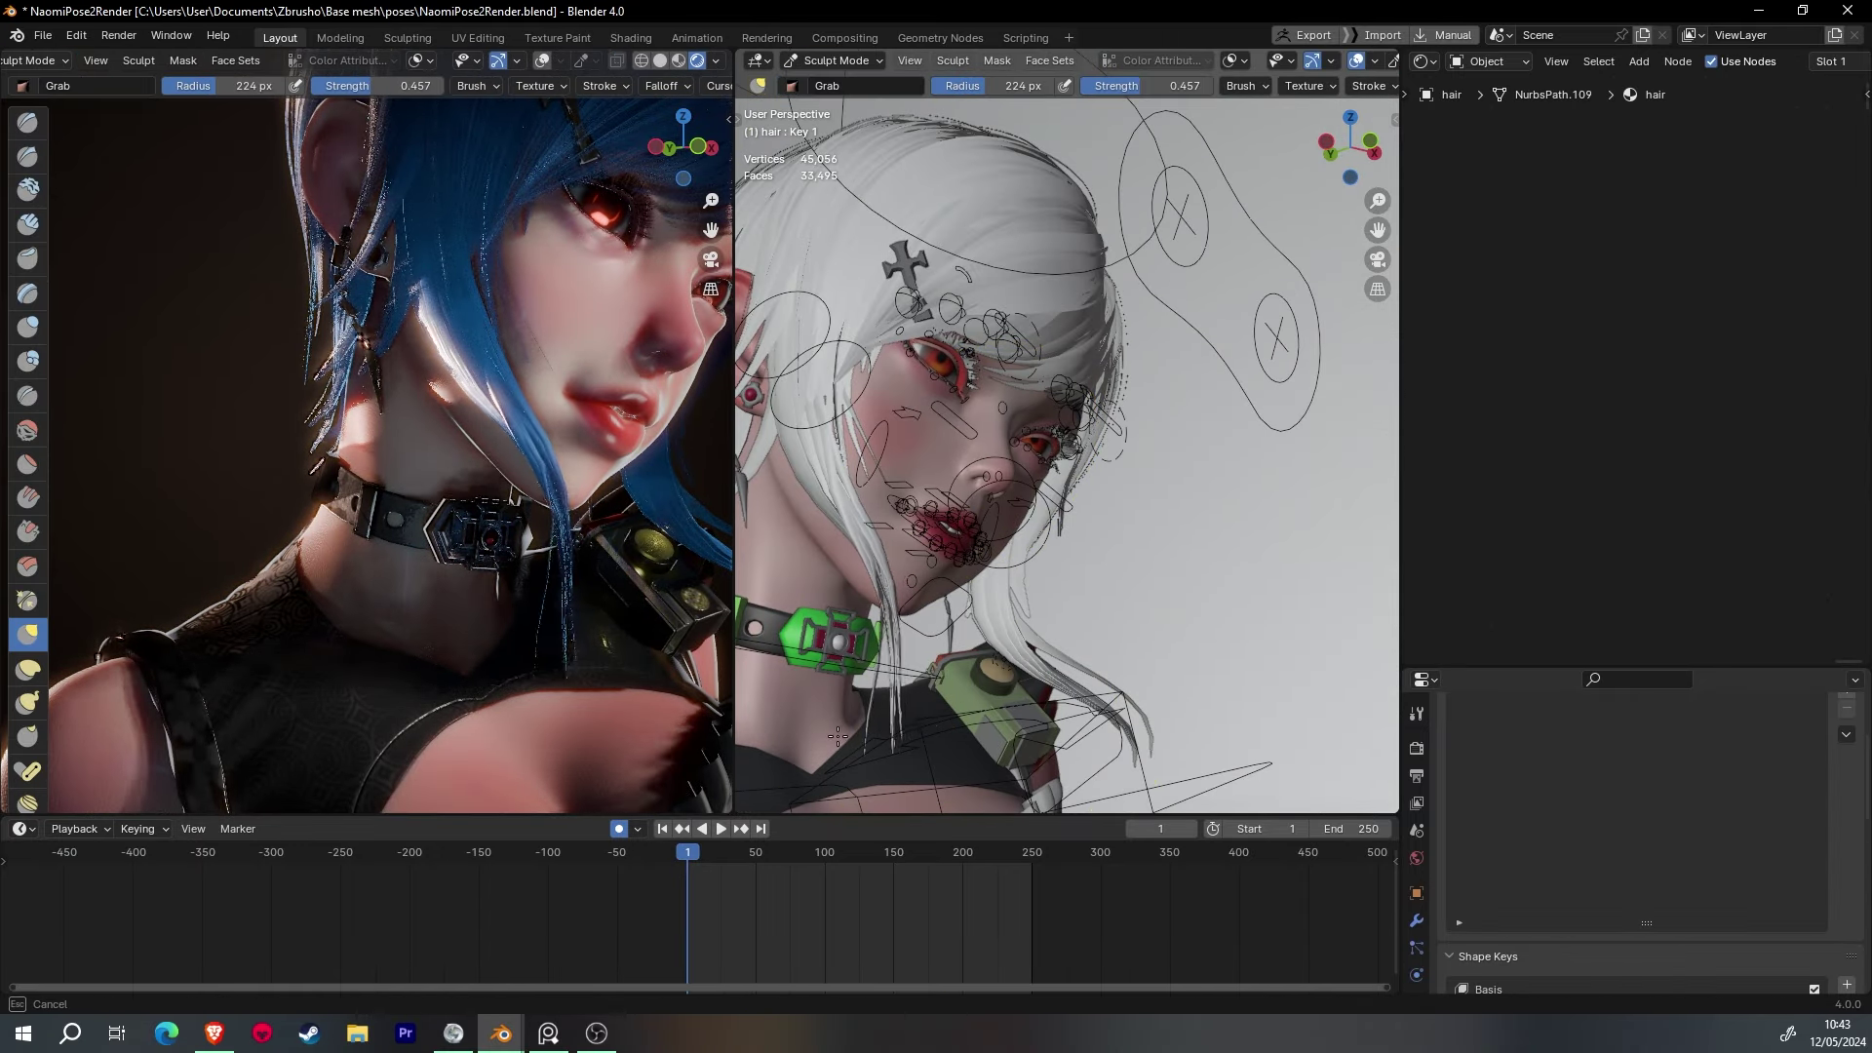
middle_drag(838, 722, 925, 698)
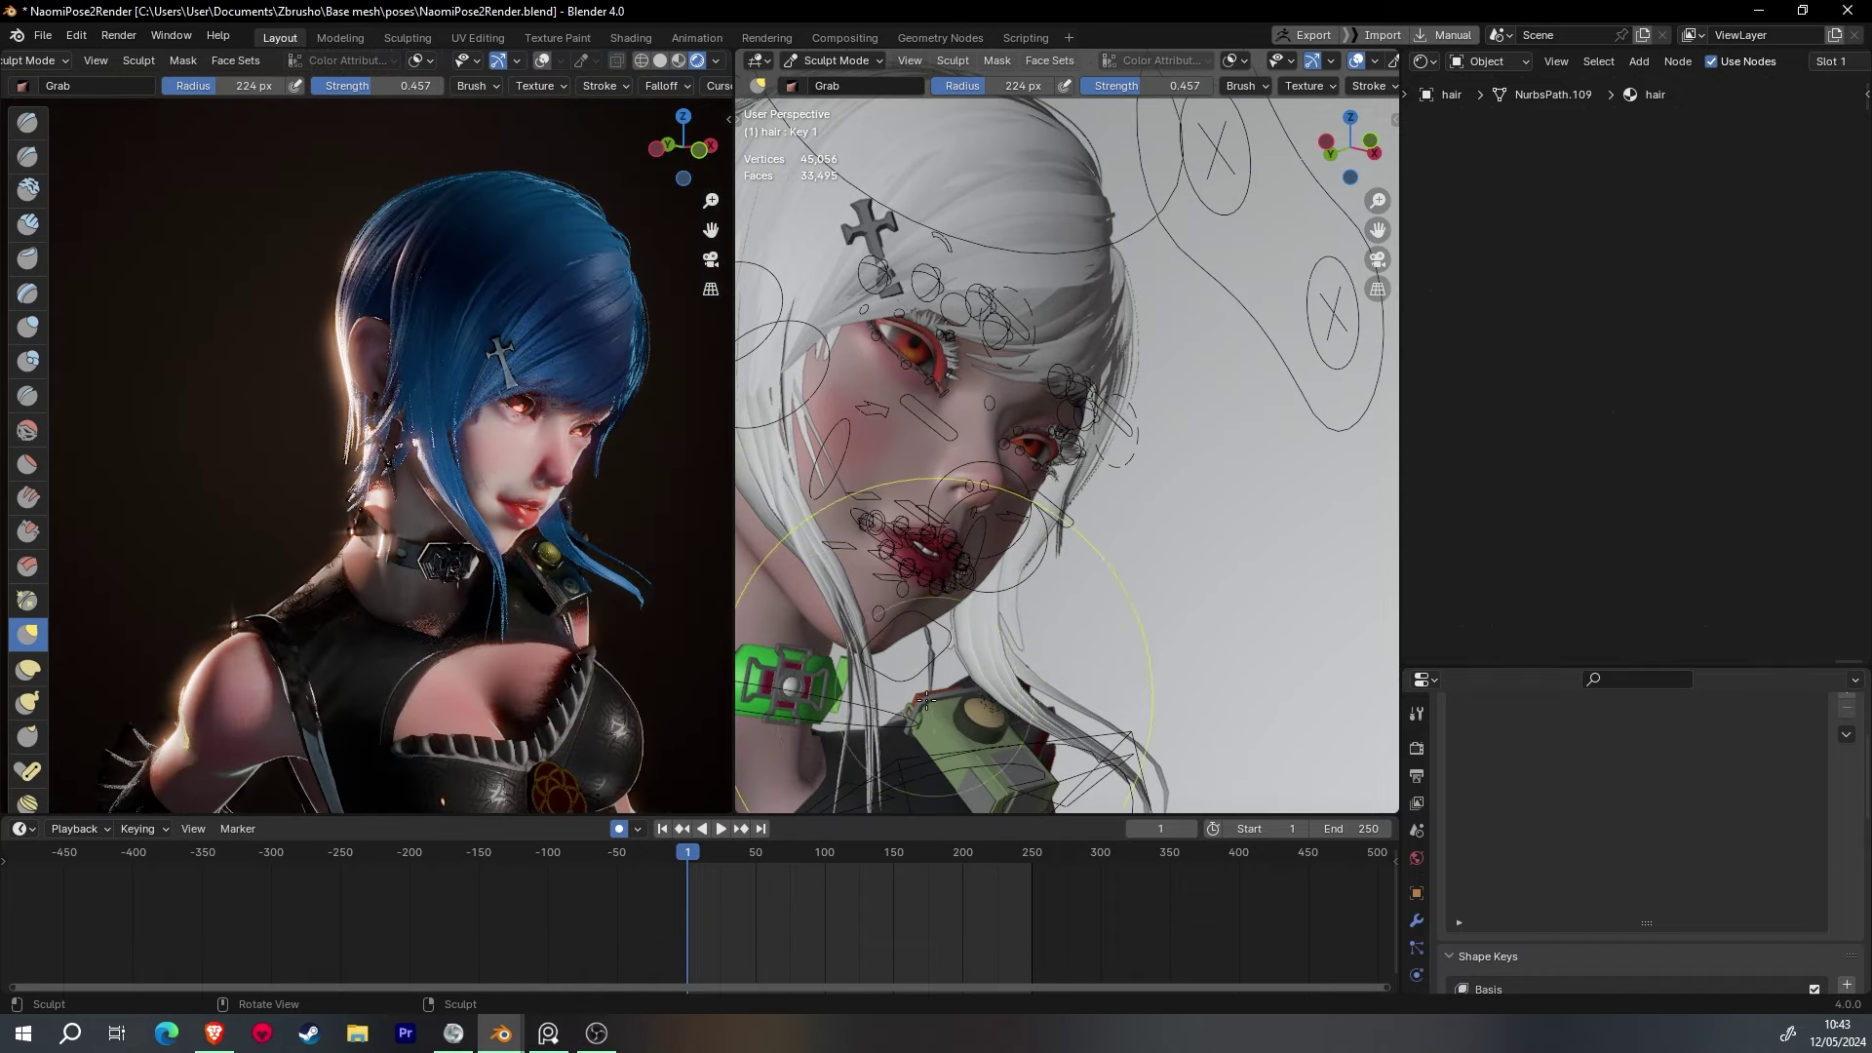
middle_drag(864, 771, 810, 390)
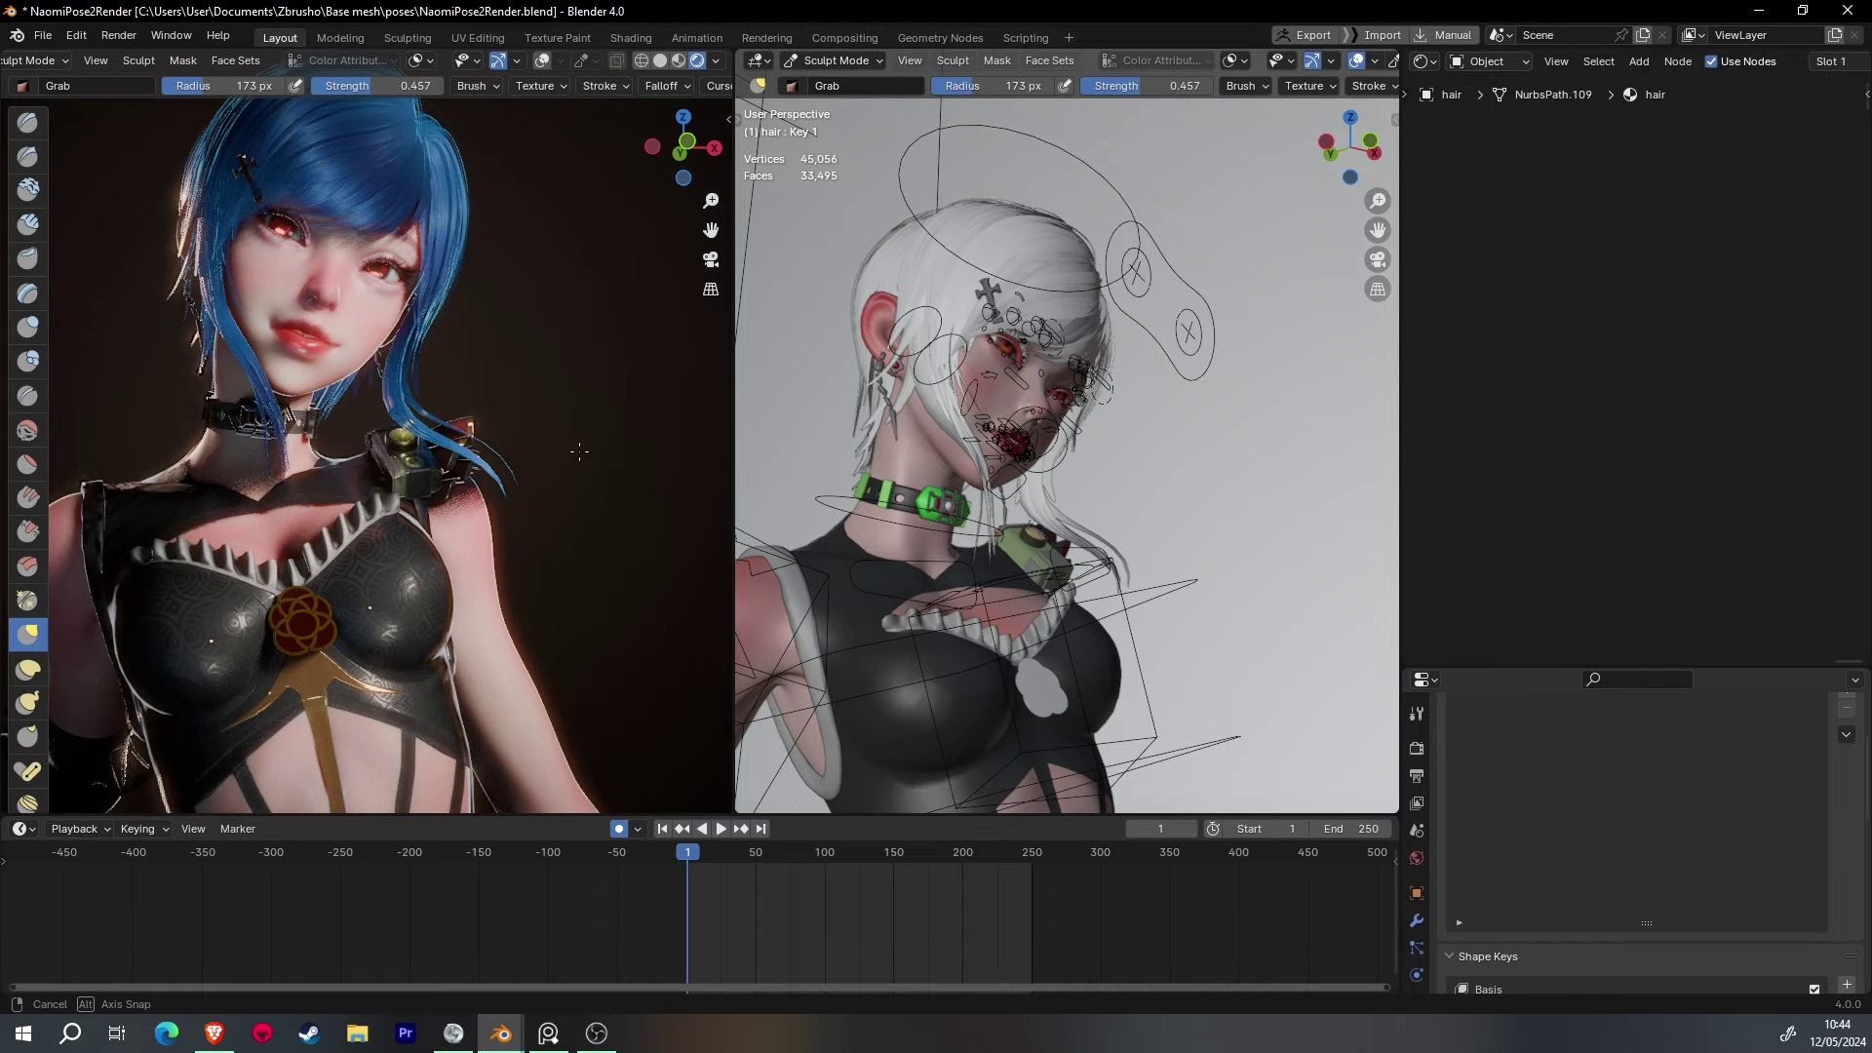
click(108, 83)
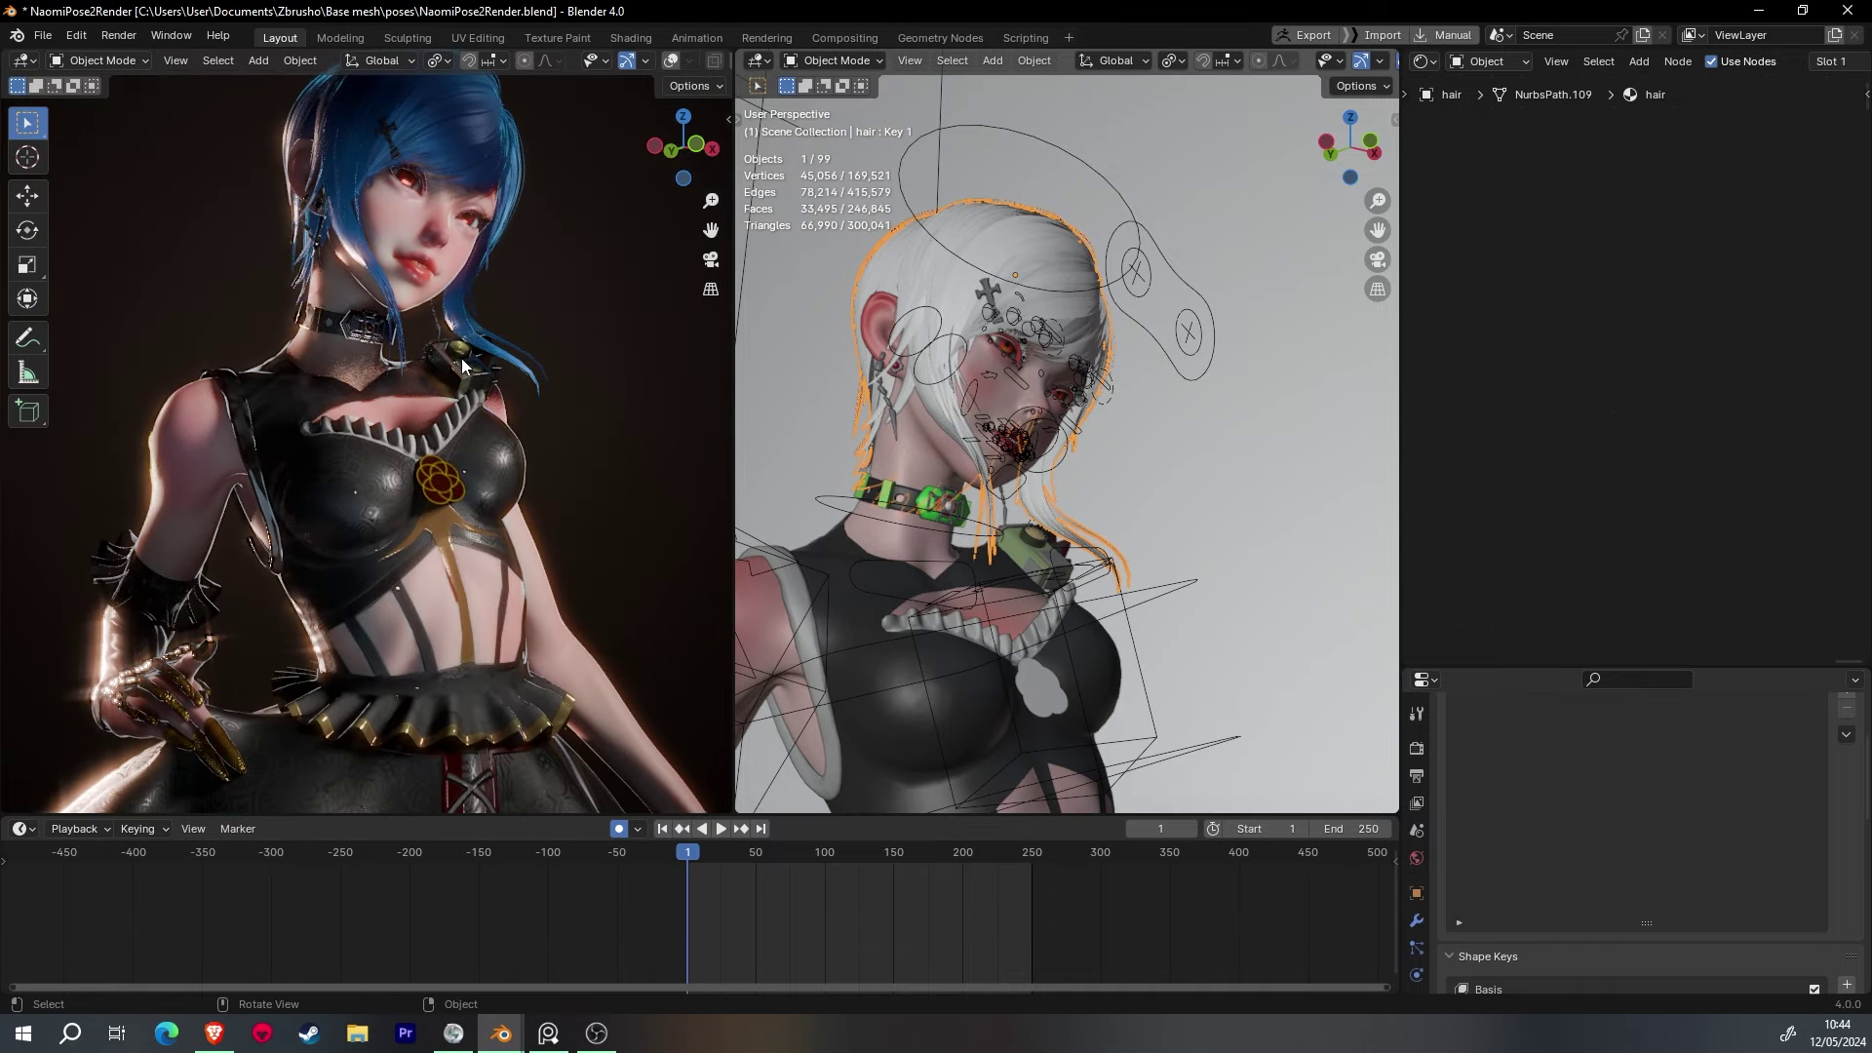
- Widen the rendered view, scrub the timeline to frame 47, and select the clothes object
scroll(401, 404, down, 5)
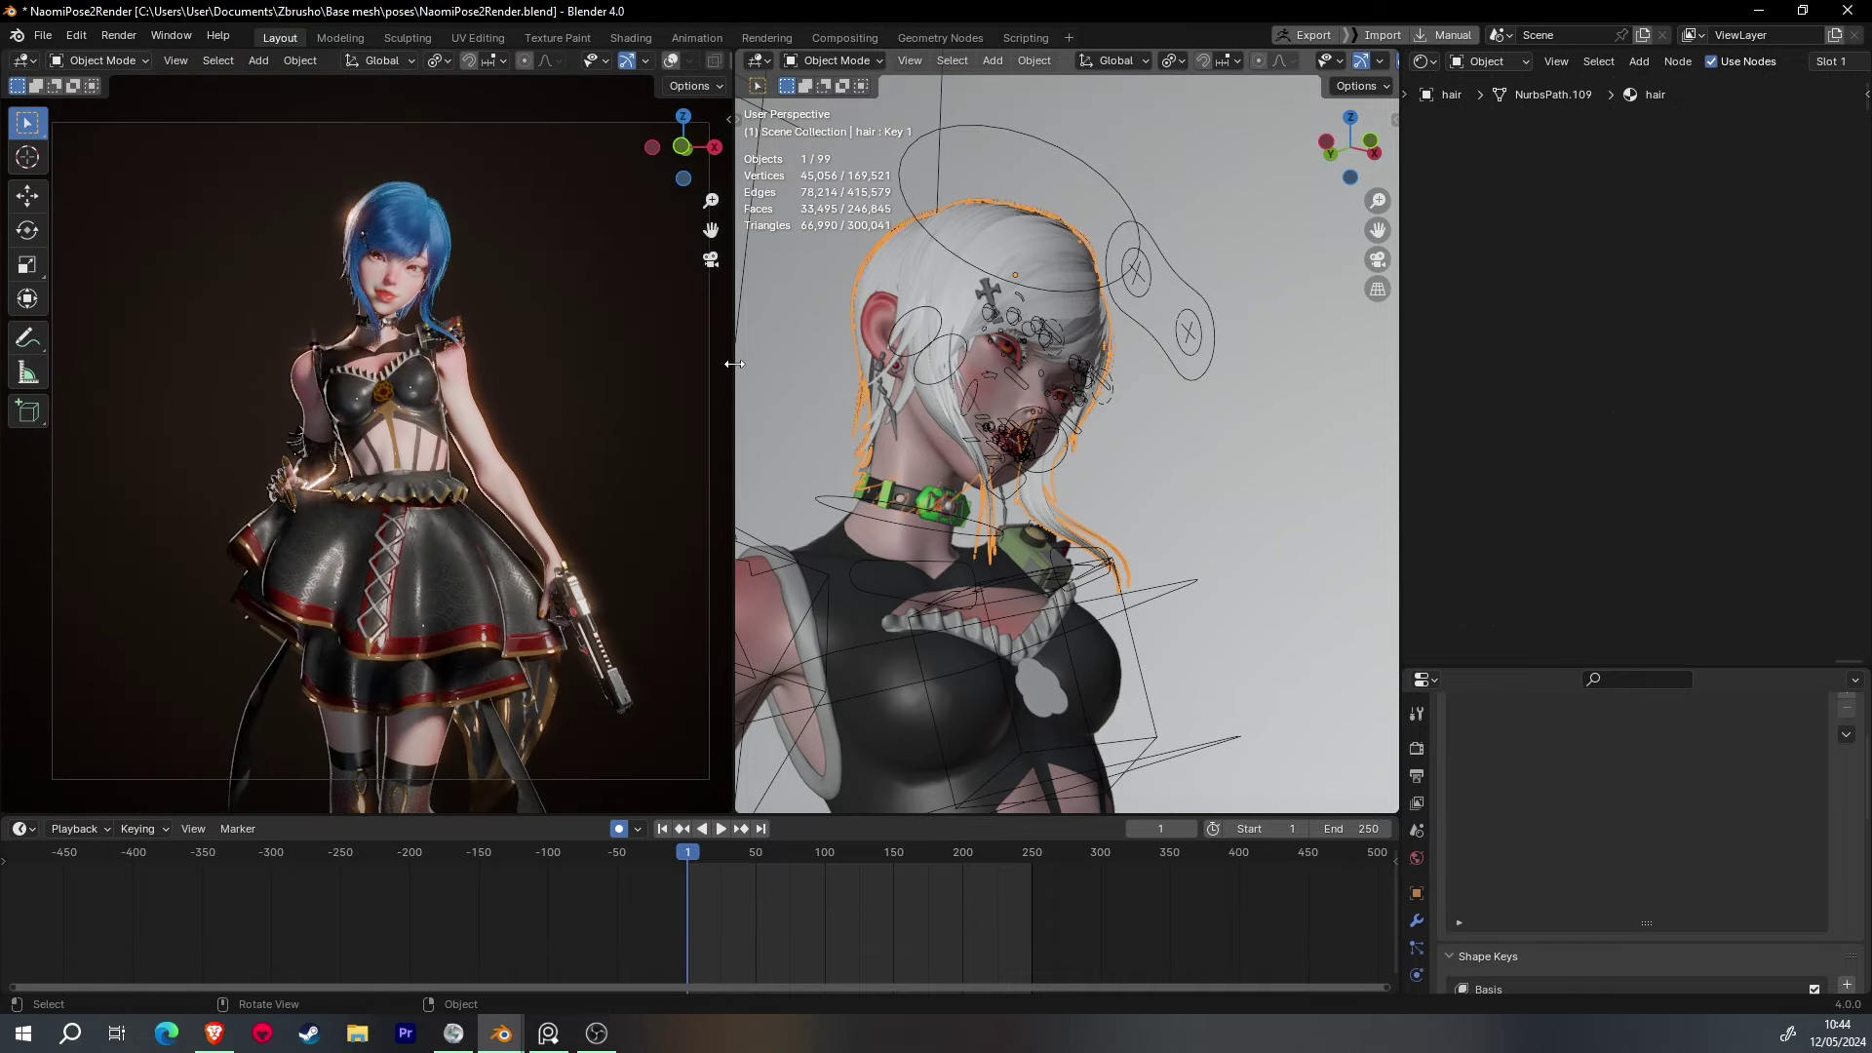
drag(734, 395, 1057, 390)
click(776, 61)
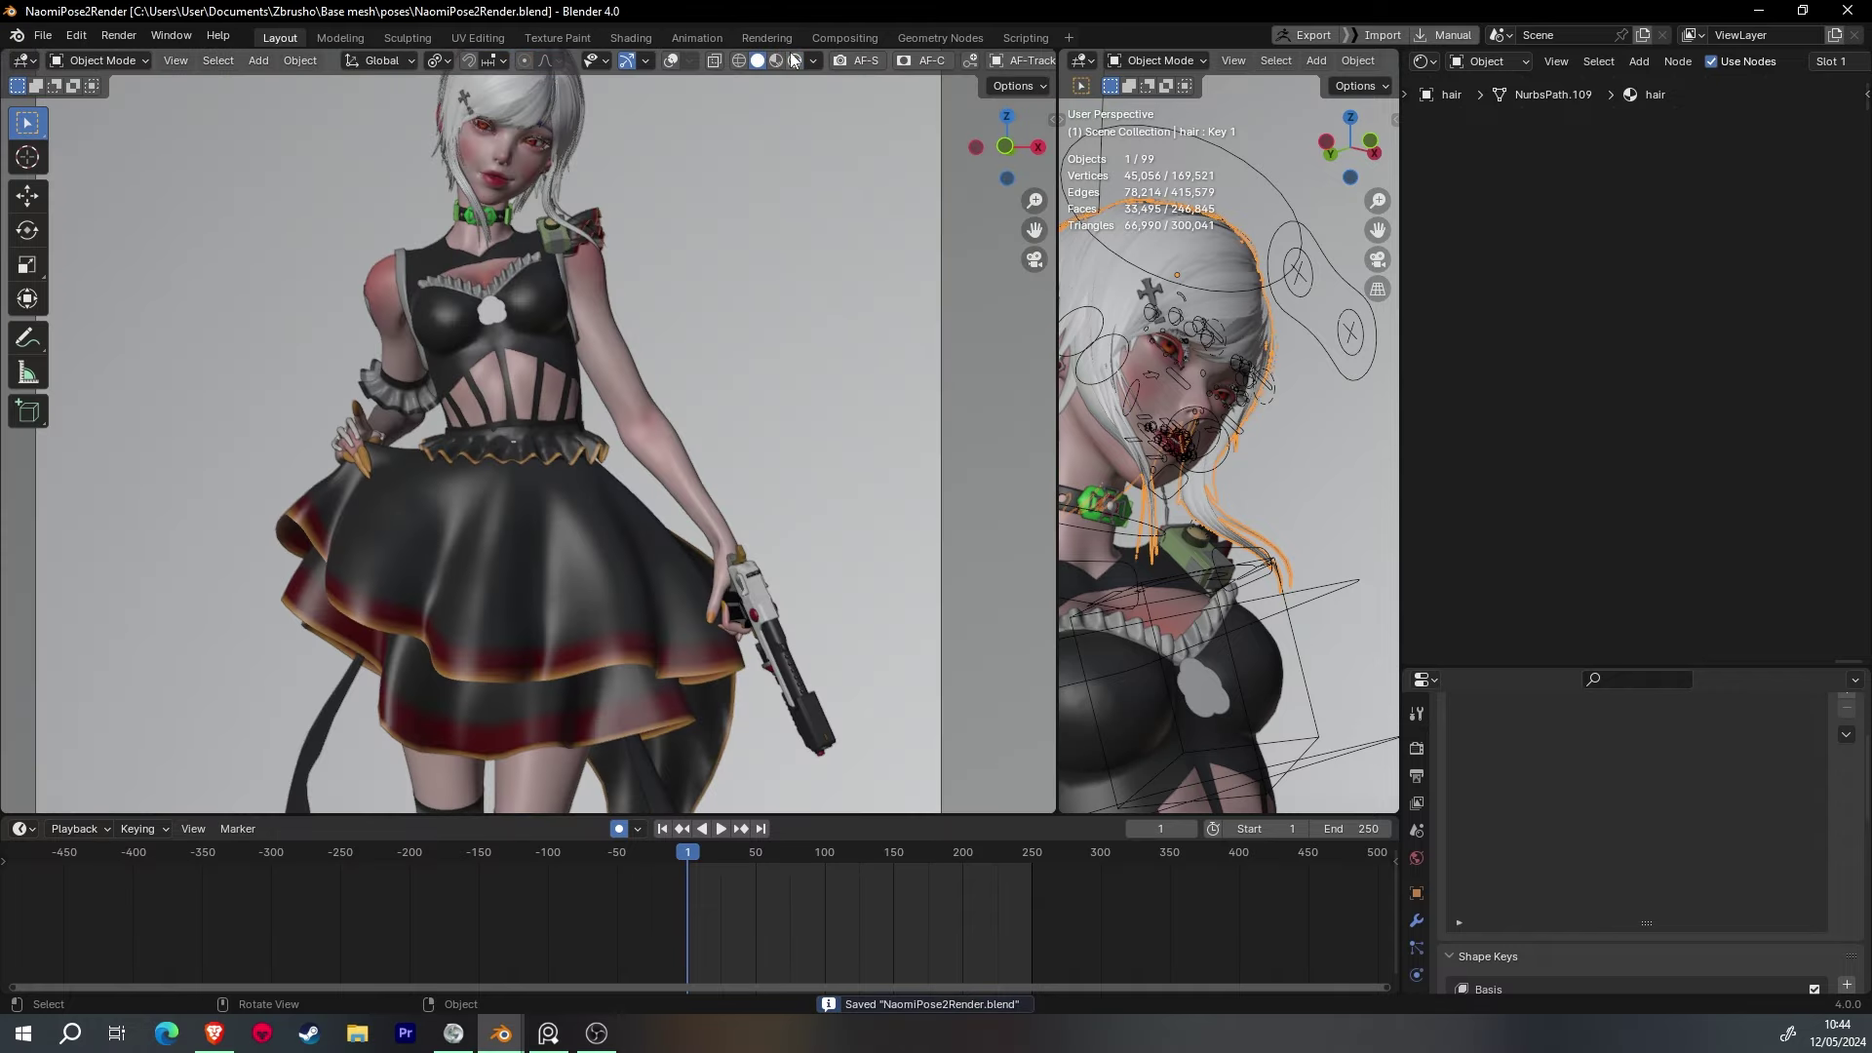
mouse_move(723, 846)
mouse_down()
mouse_move(776, 846)
mouse_move(751, 848)
mouse_up()
scroll(756, 547, up, 2)
scroll(1203, 536, down, 5)
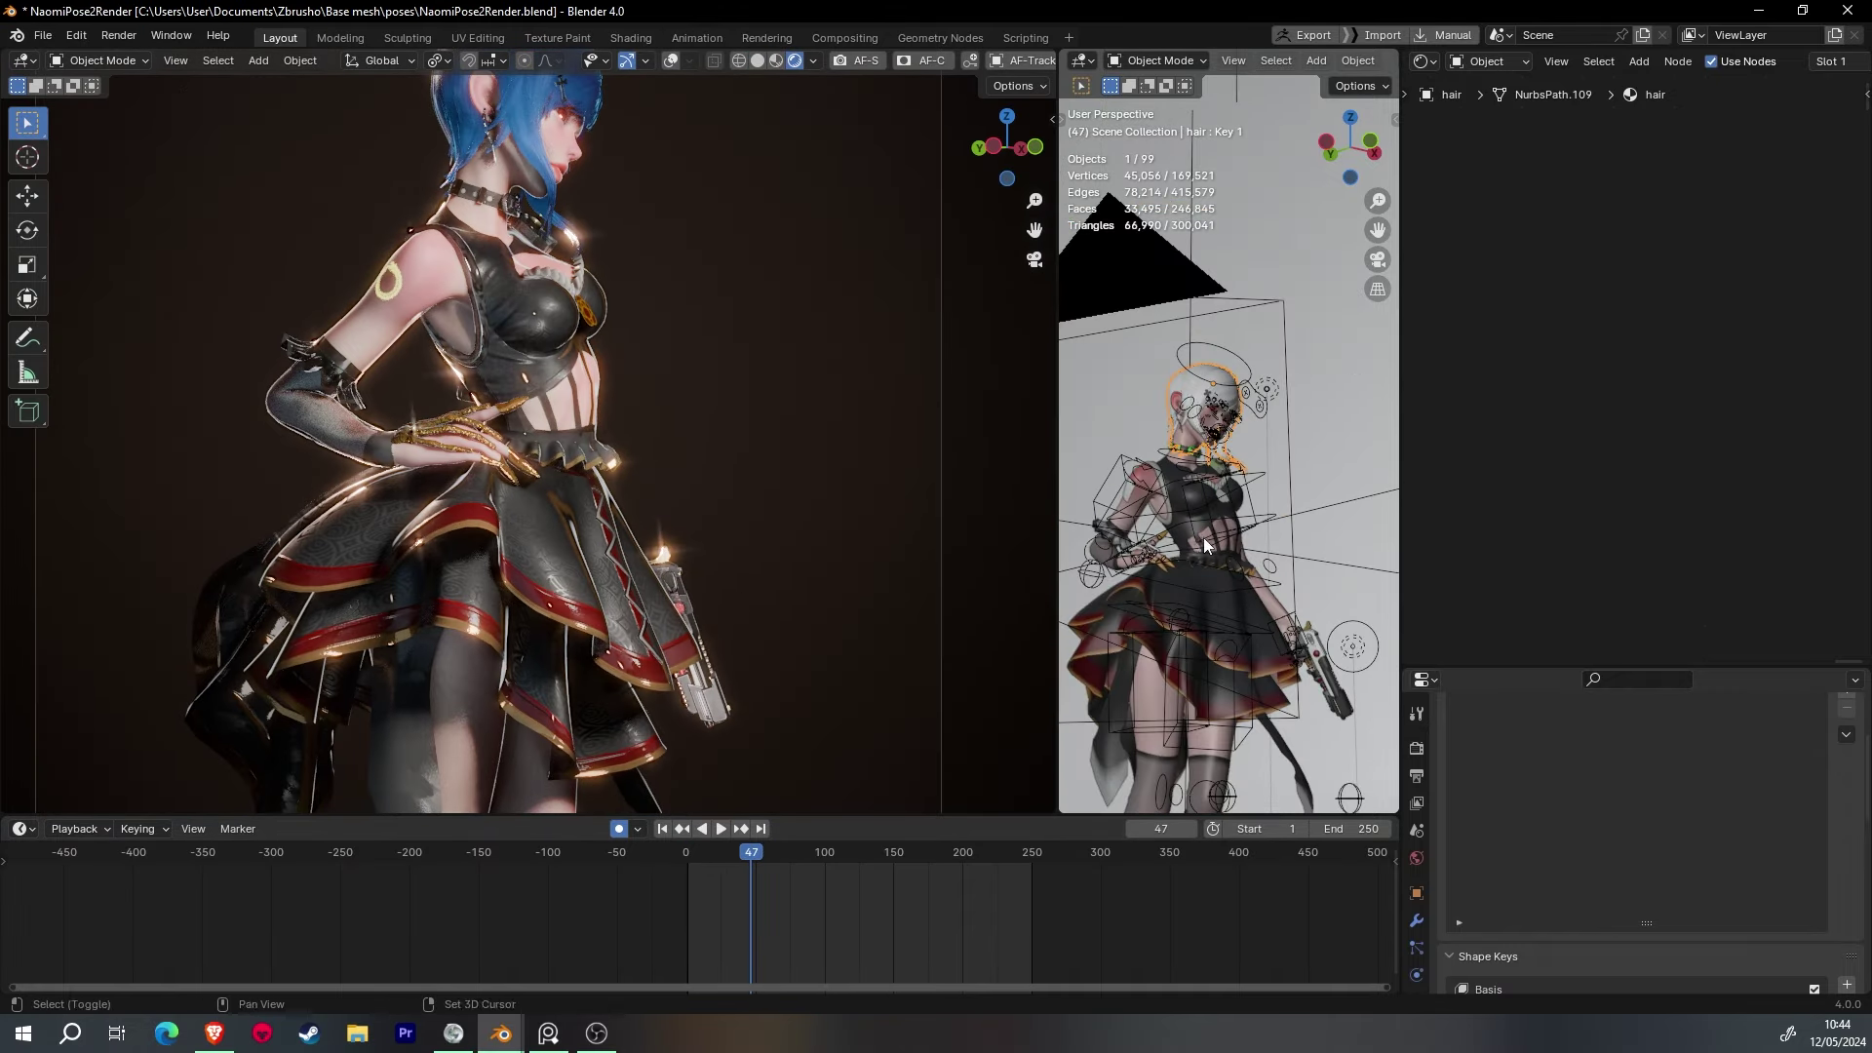
click(1204, 537)
- Switch the clothes to Sculpt Mode and grab-sculpt the skirt, toggling solid and rendered shading
click(1156, 60)
click(1155, 125)
click(740, 60)
scroll(1229, 643, up, 3)
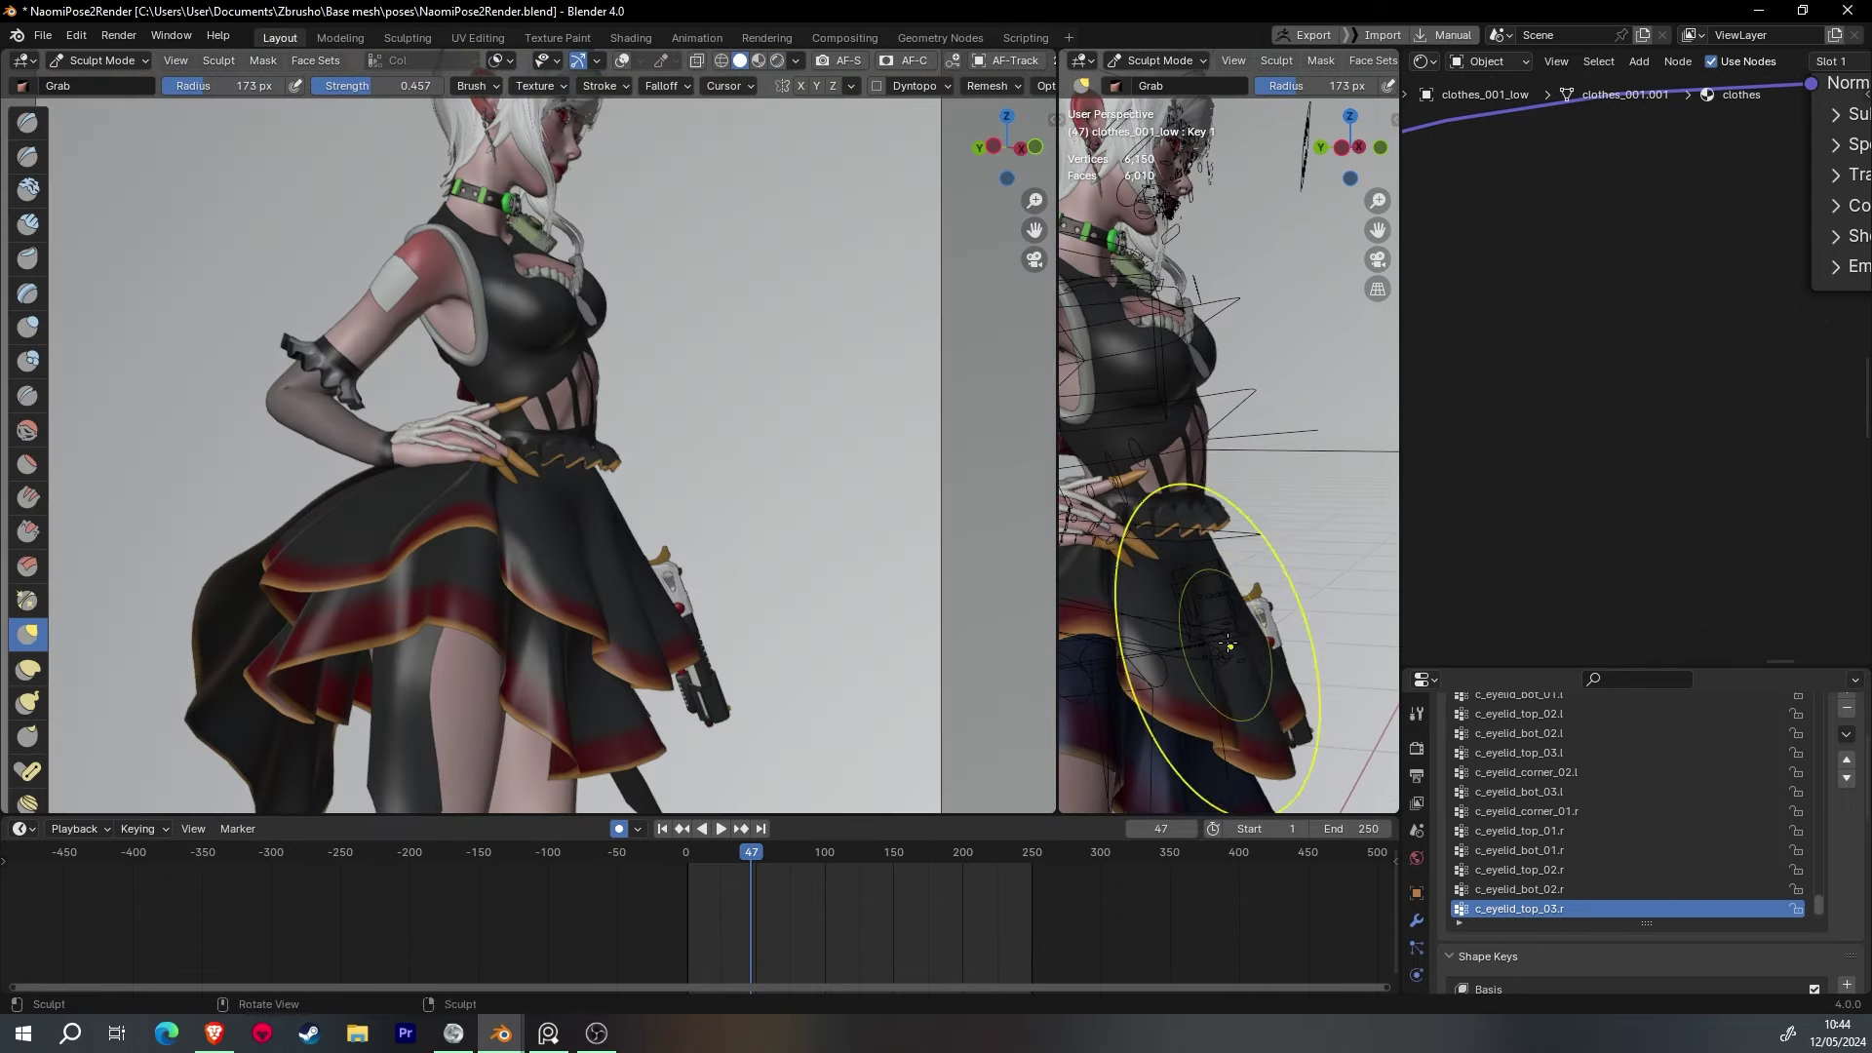
mouse_move(1261, 636)
middle_down()
mouse_move(1238, 509)
mouse_move(1283, 468)
mouse_move(1248, 488)
middle_up()
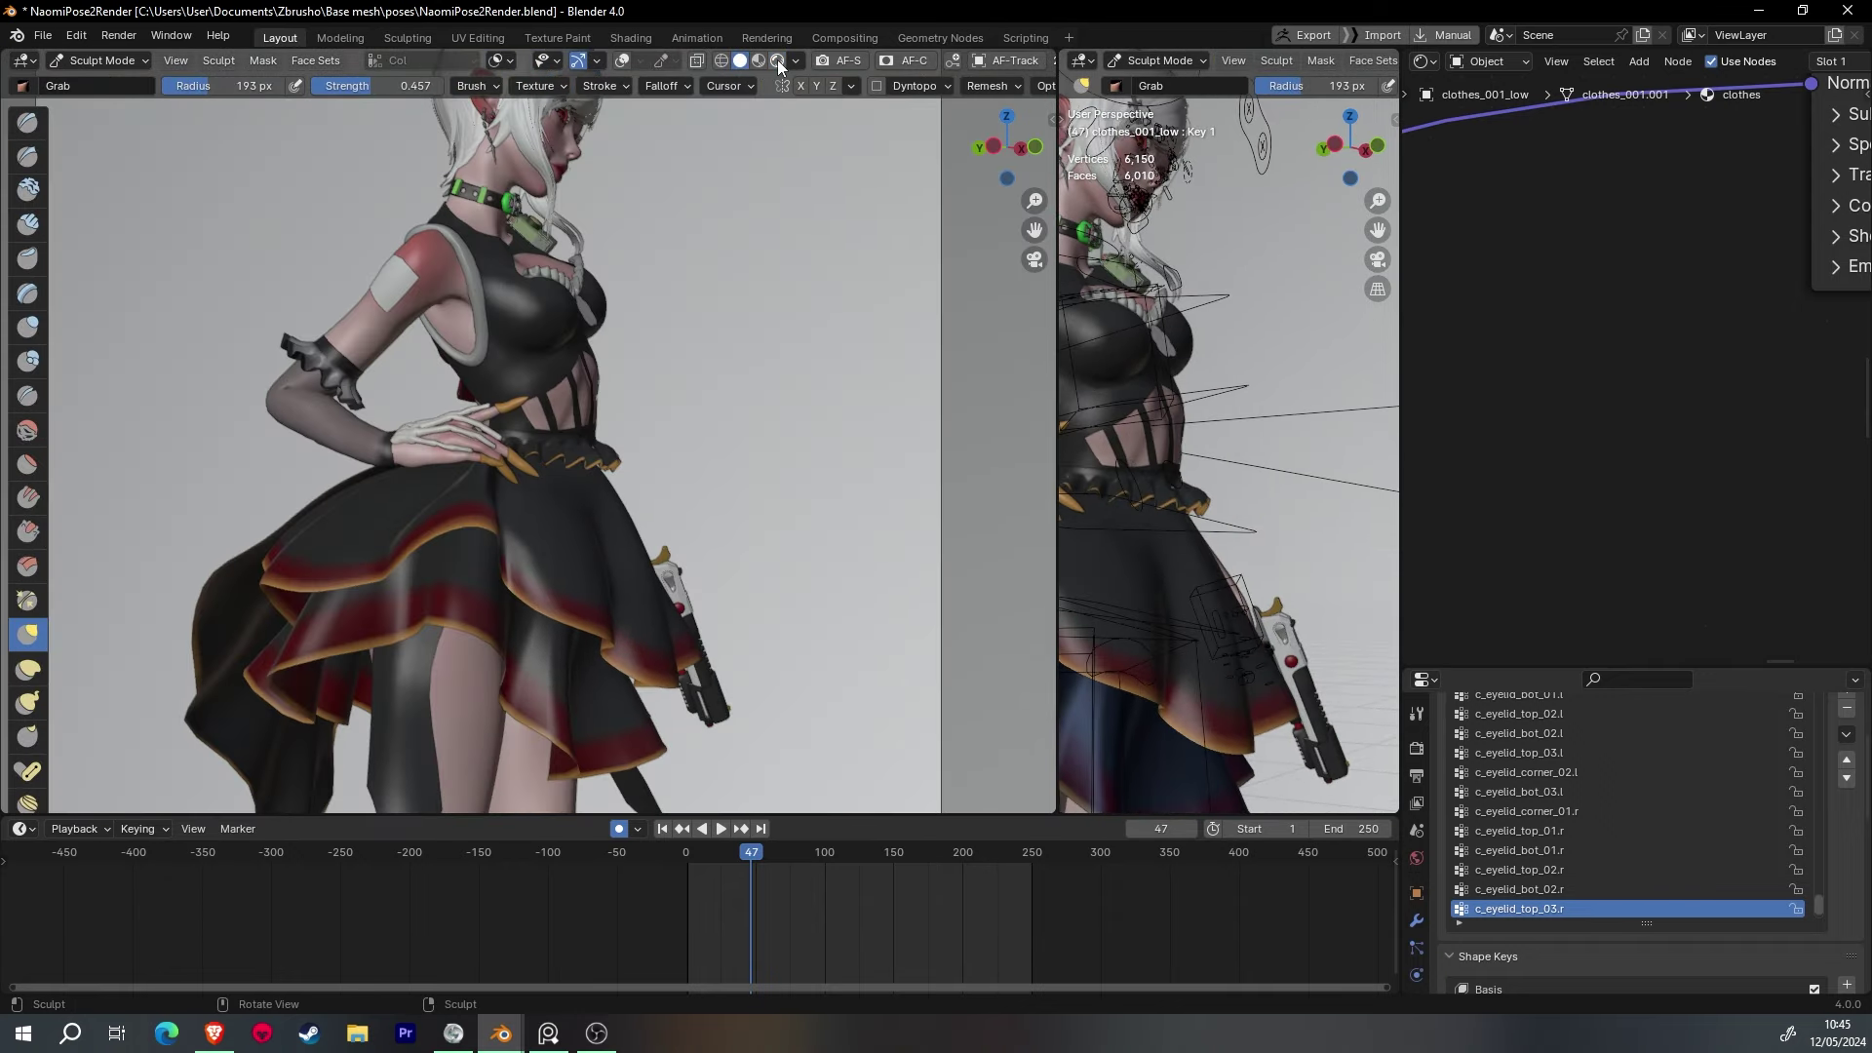
click(777, 61)
scroll(1257, 459, up, 2)
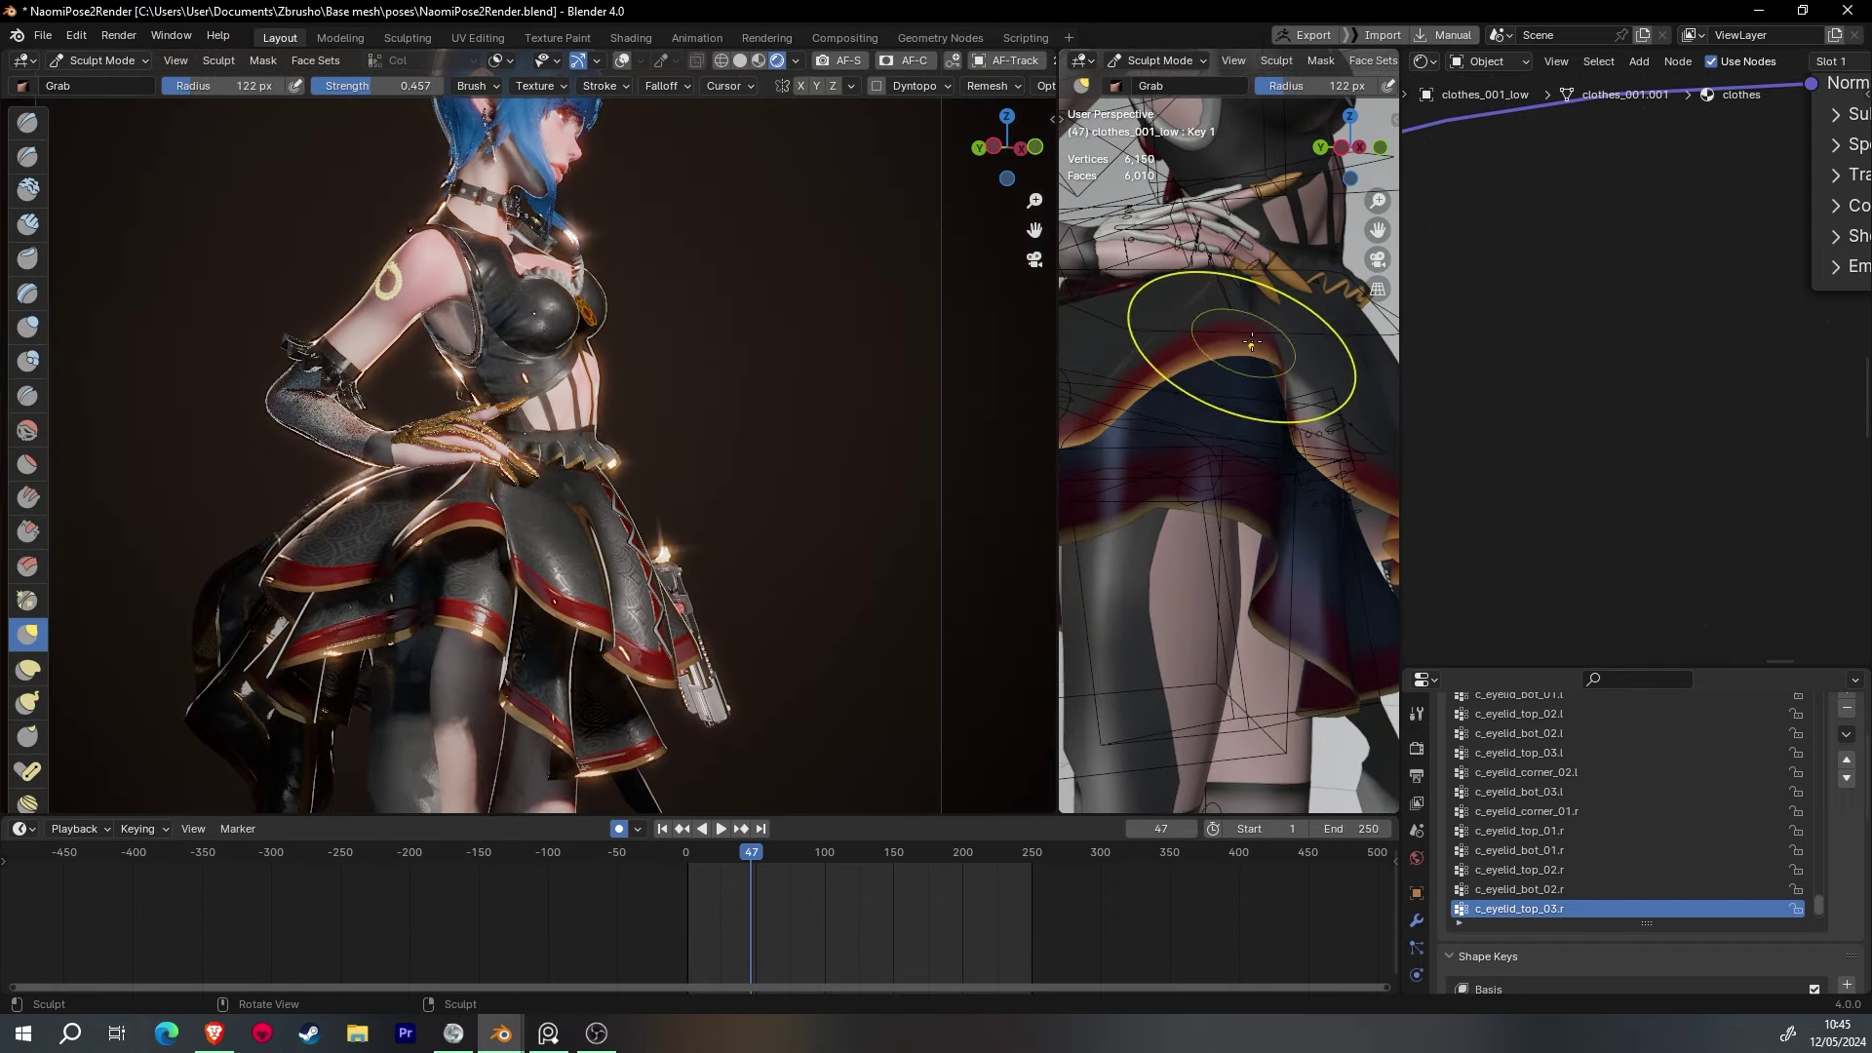
scroll(1109, 383, down, 4)
middle_drag(1109, 383, 1190, 505)
- Play the animation through the camera, checking the skirt's back panel at frames 114 and 244
key(KP_0)
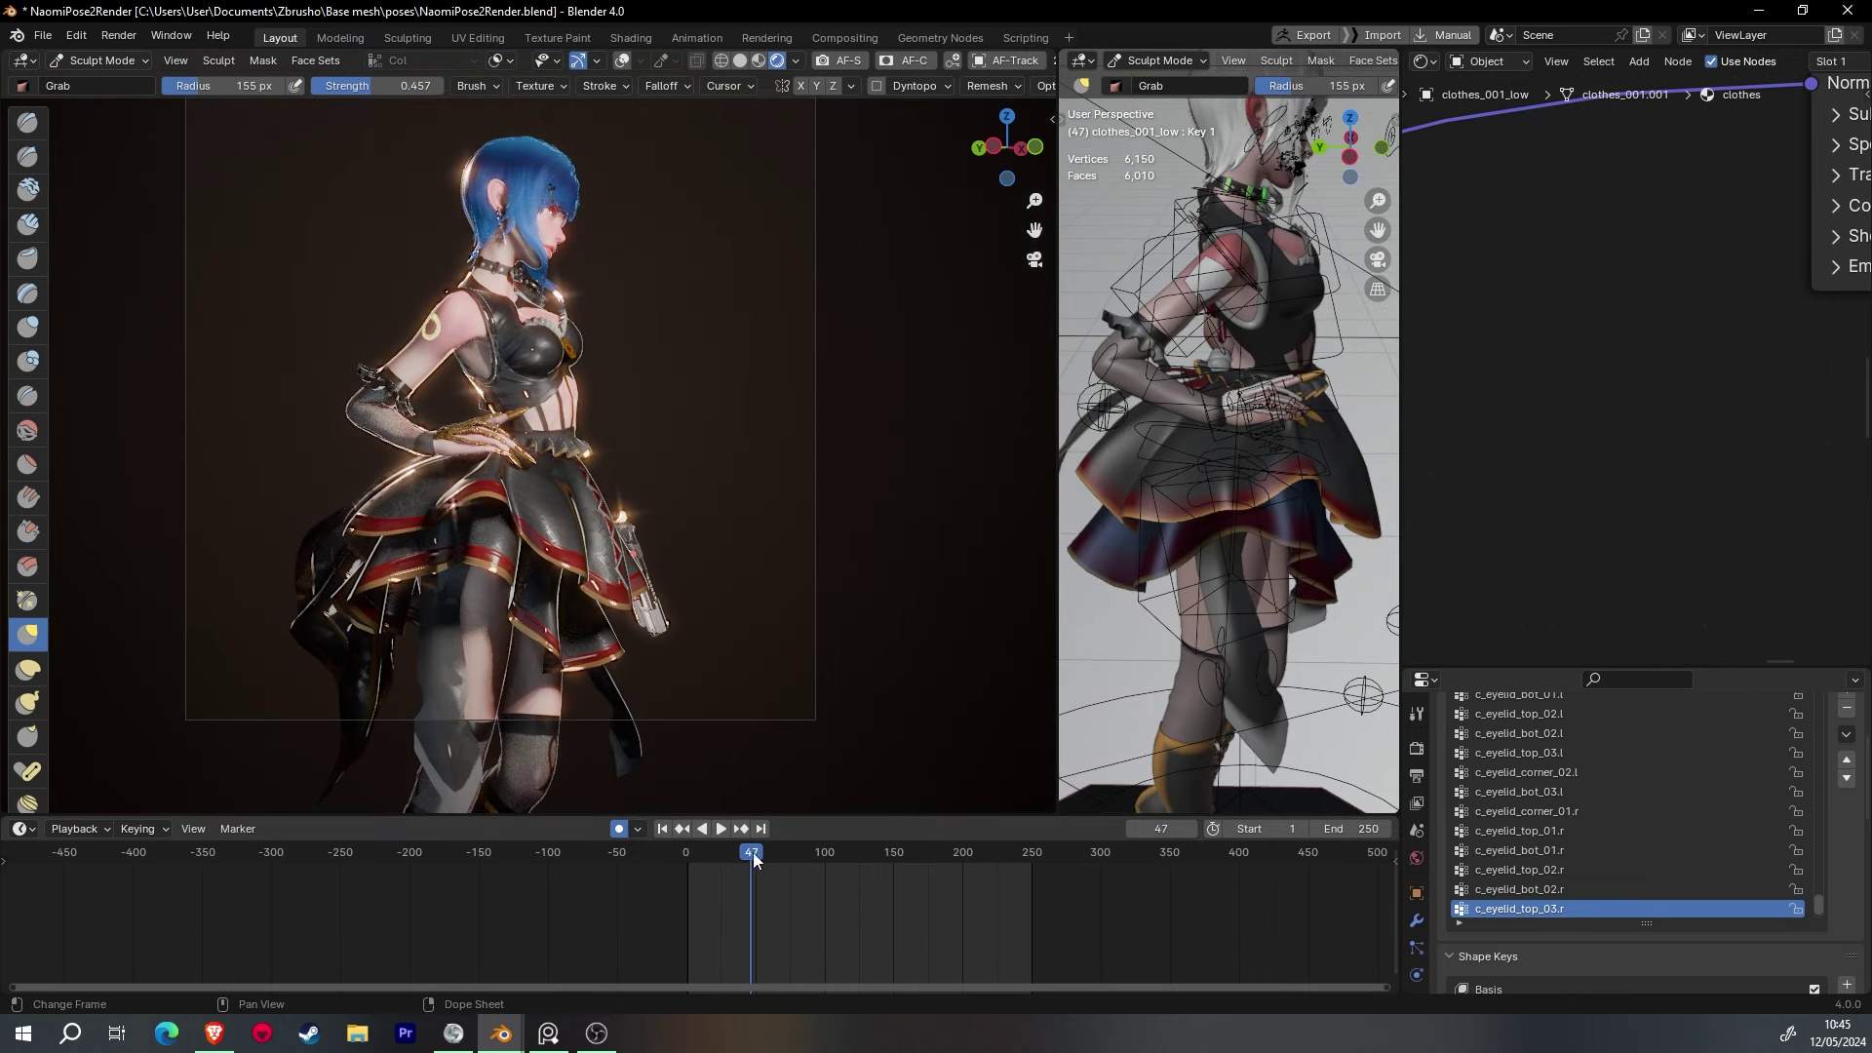
key(space)
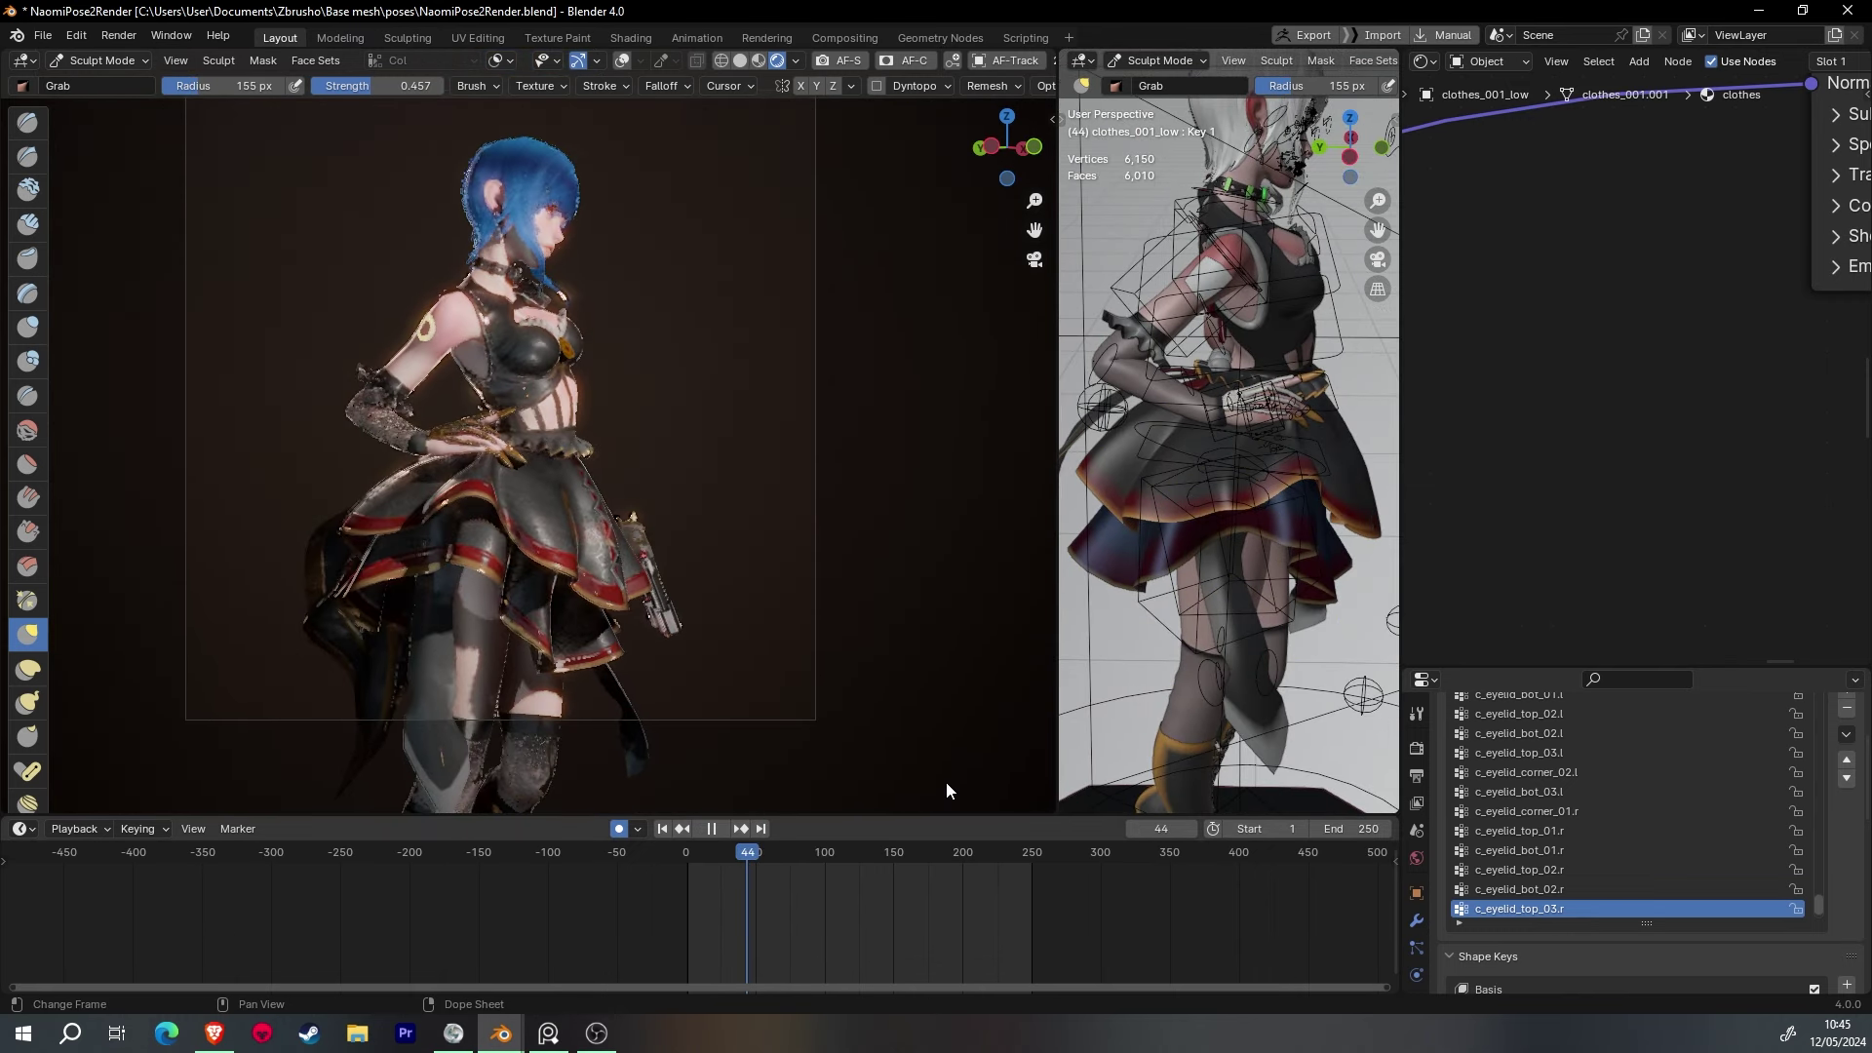
key(space)
click(845, 852)
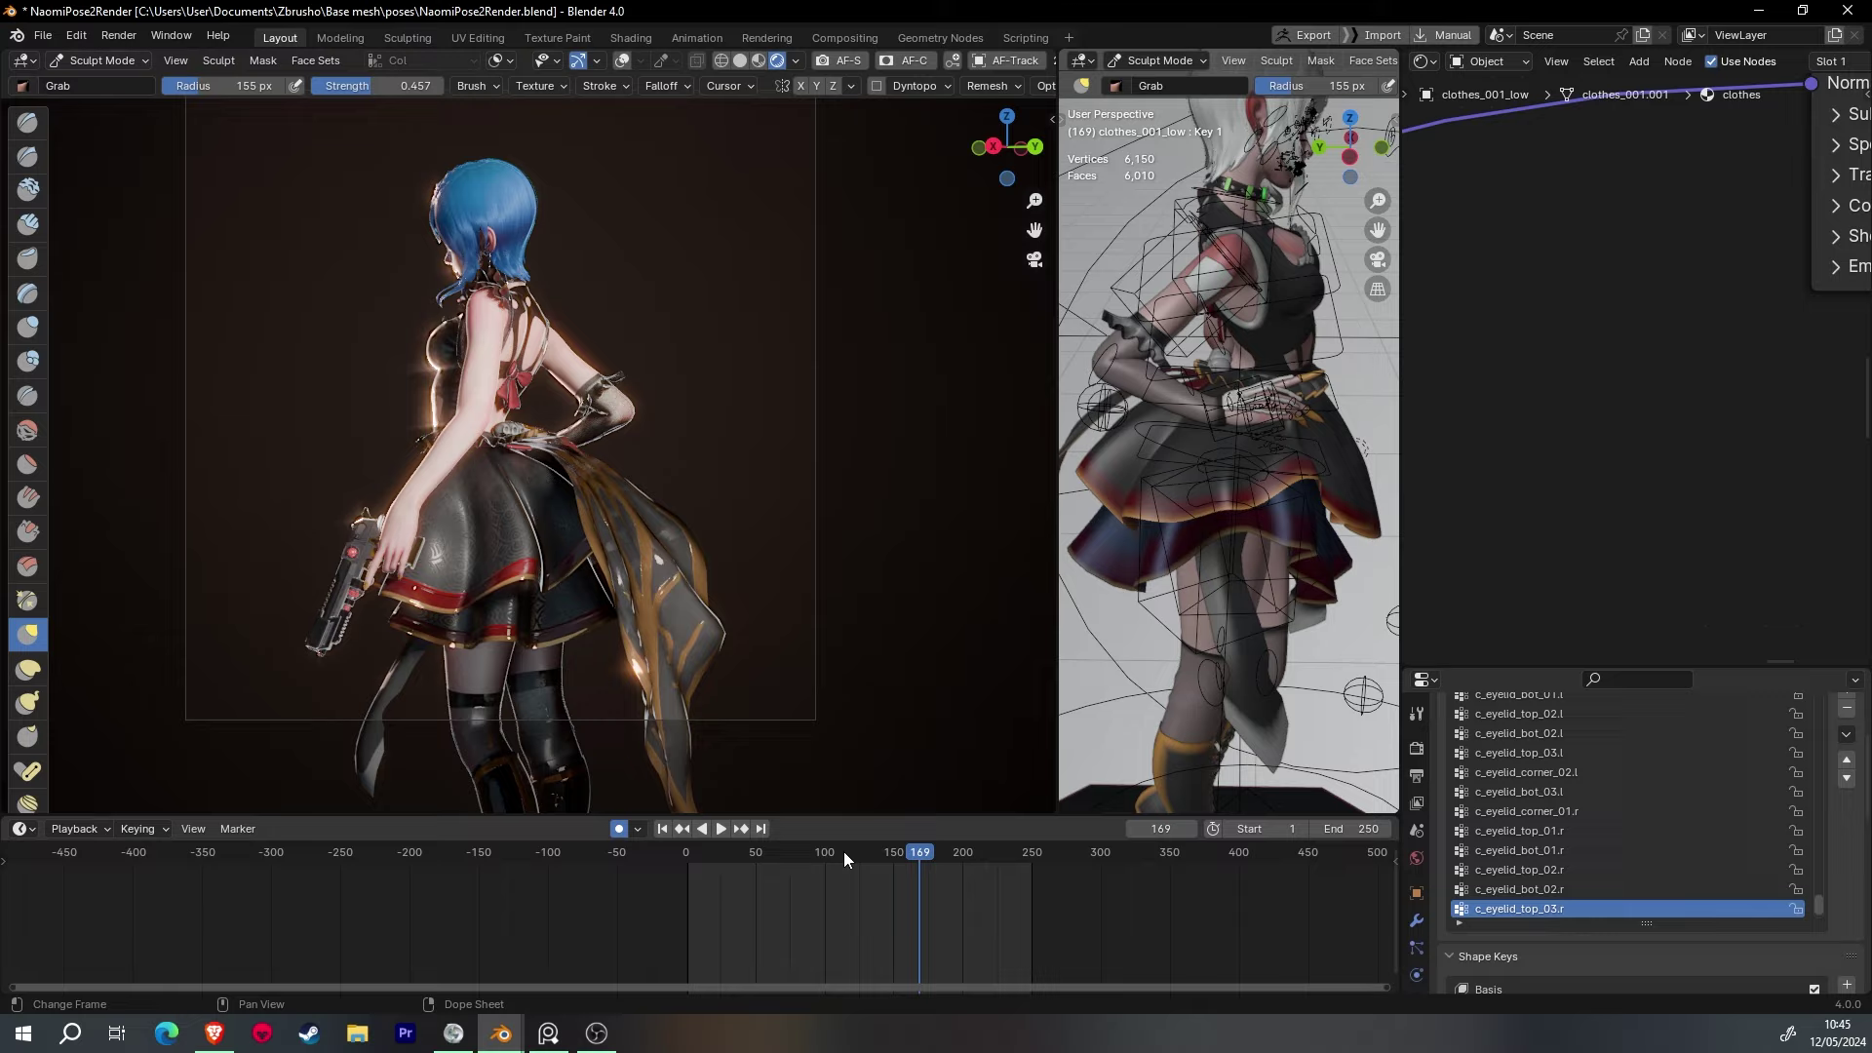
scroll(459, 585, up, 5)
middle_drag(458, 585, 583, 472)
key(space)
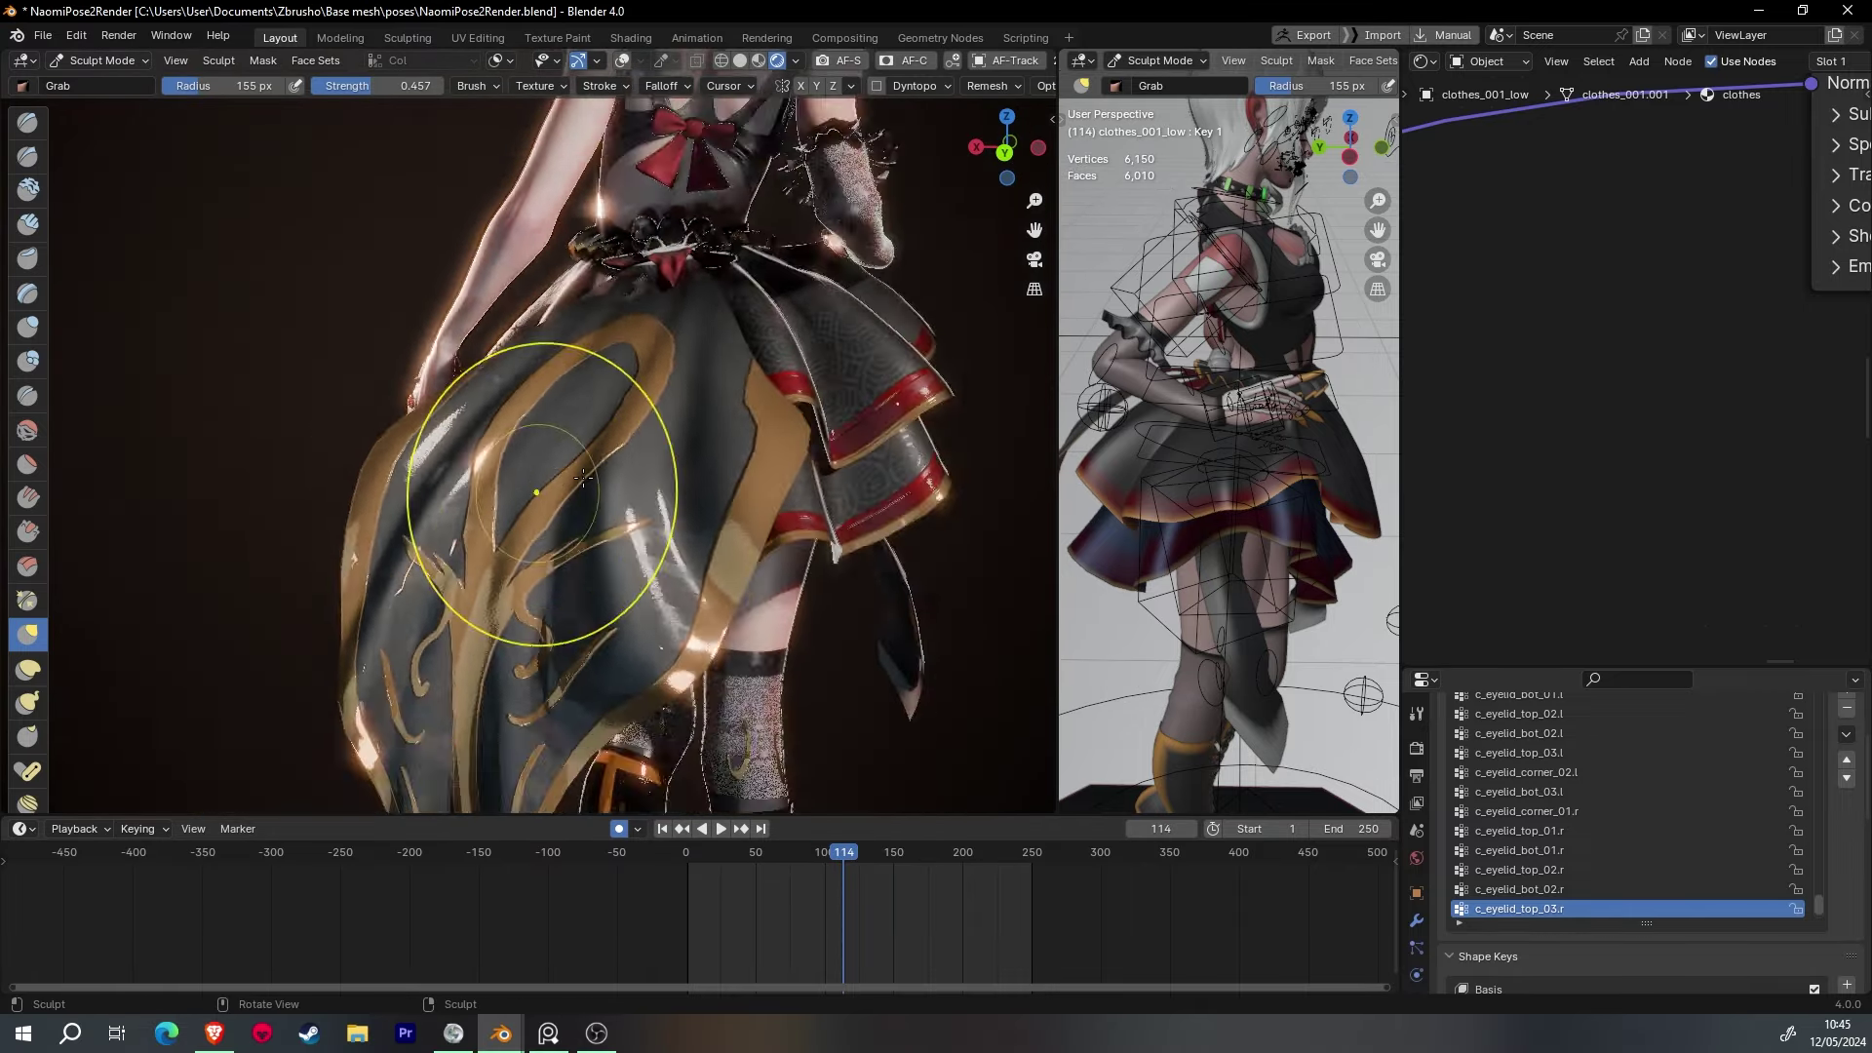
key(KP_0)
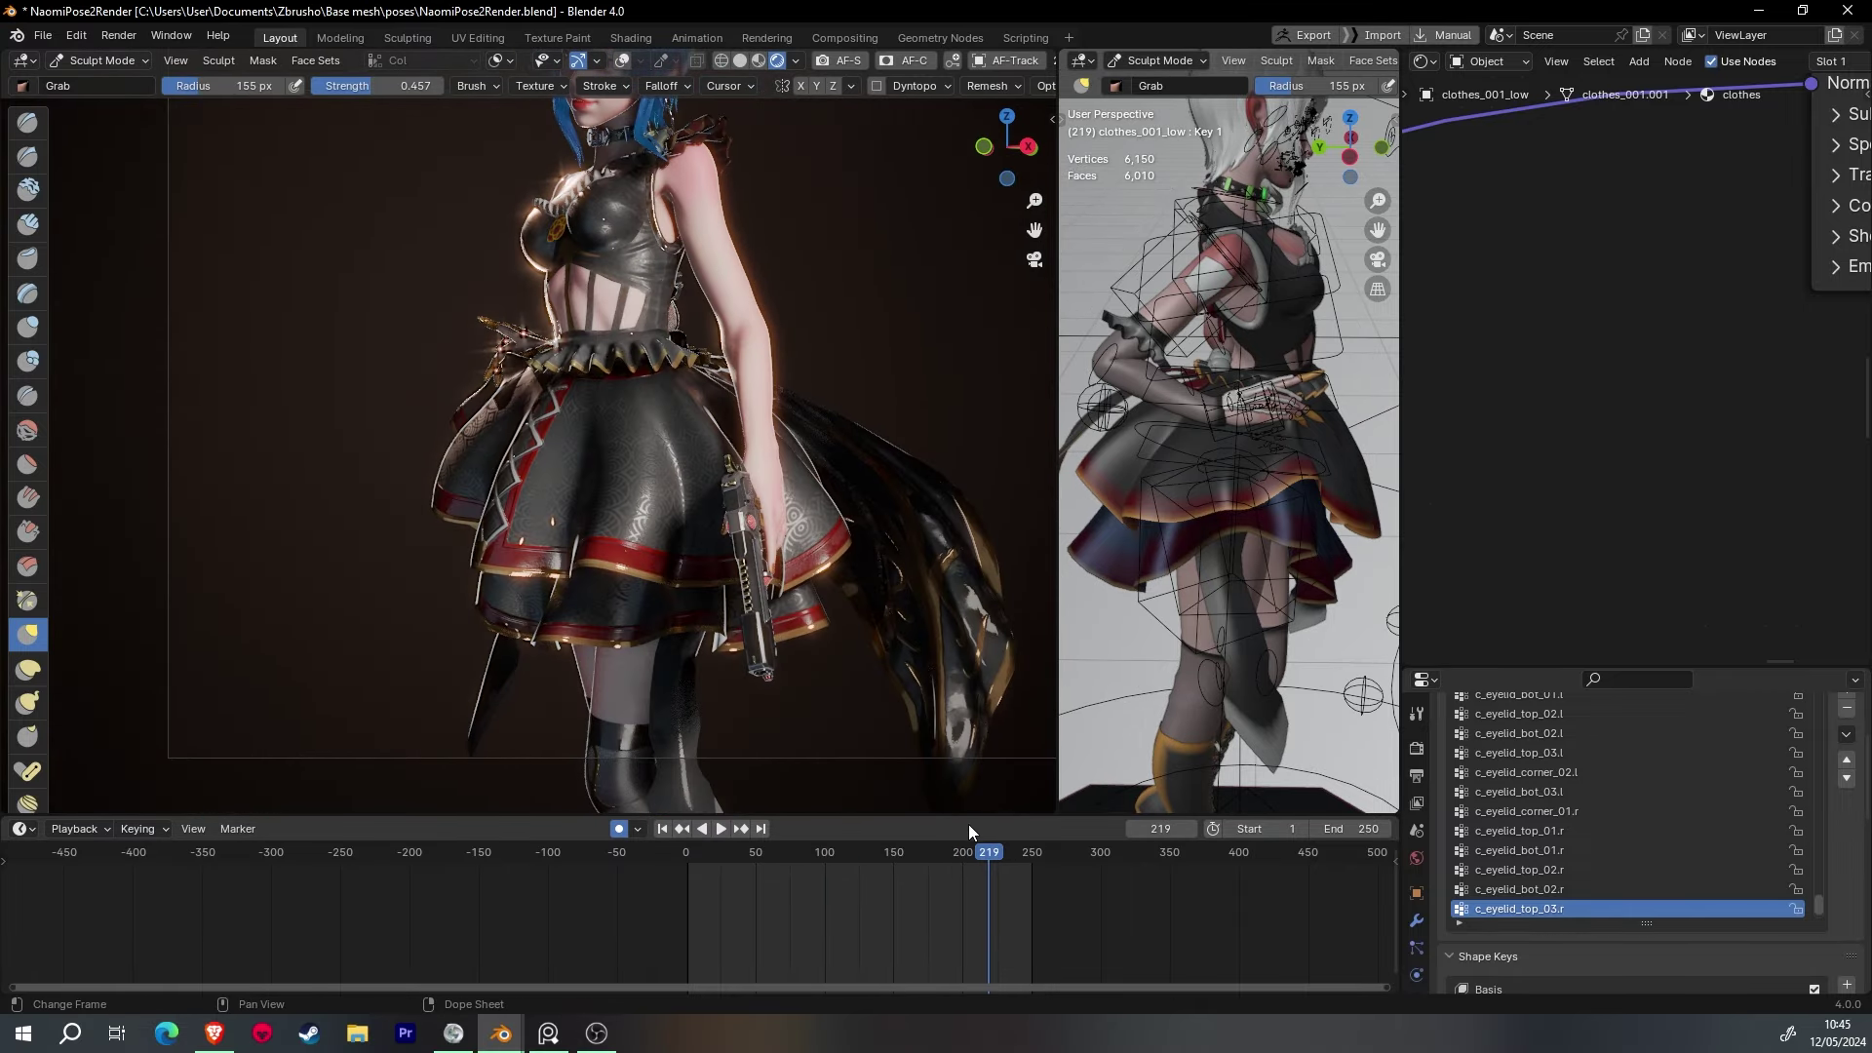
key(space)
click(1024, 855)
- Review the torso across more animation frames, then rewind near the start
middle_drag(736, 458, 556, 417)
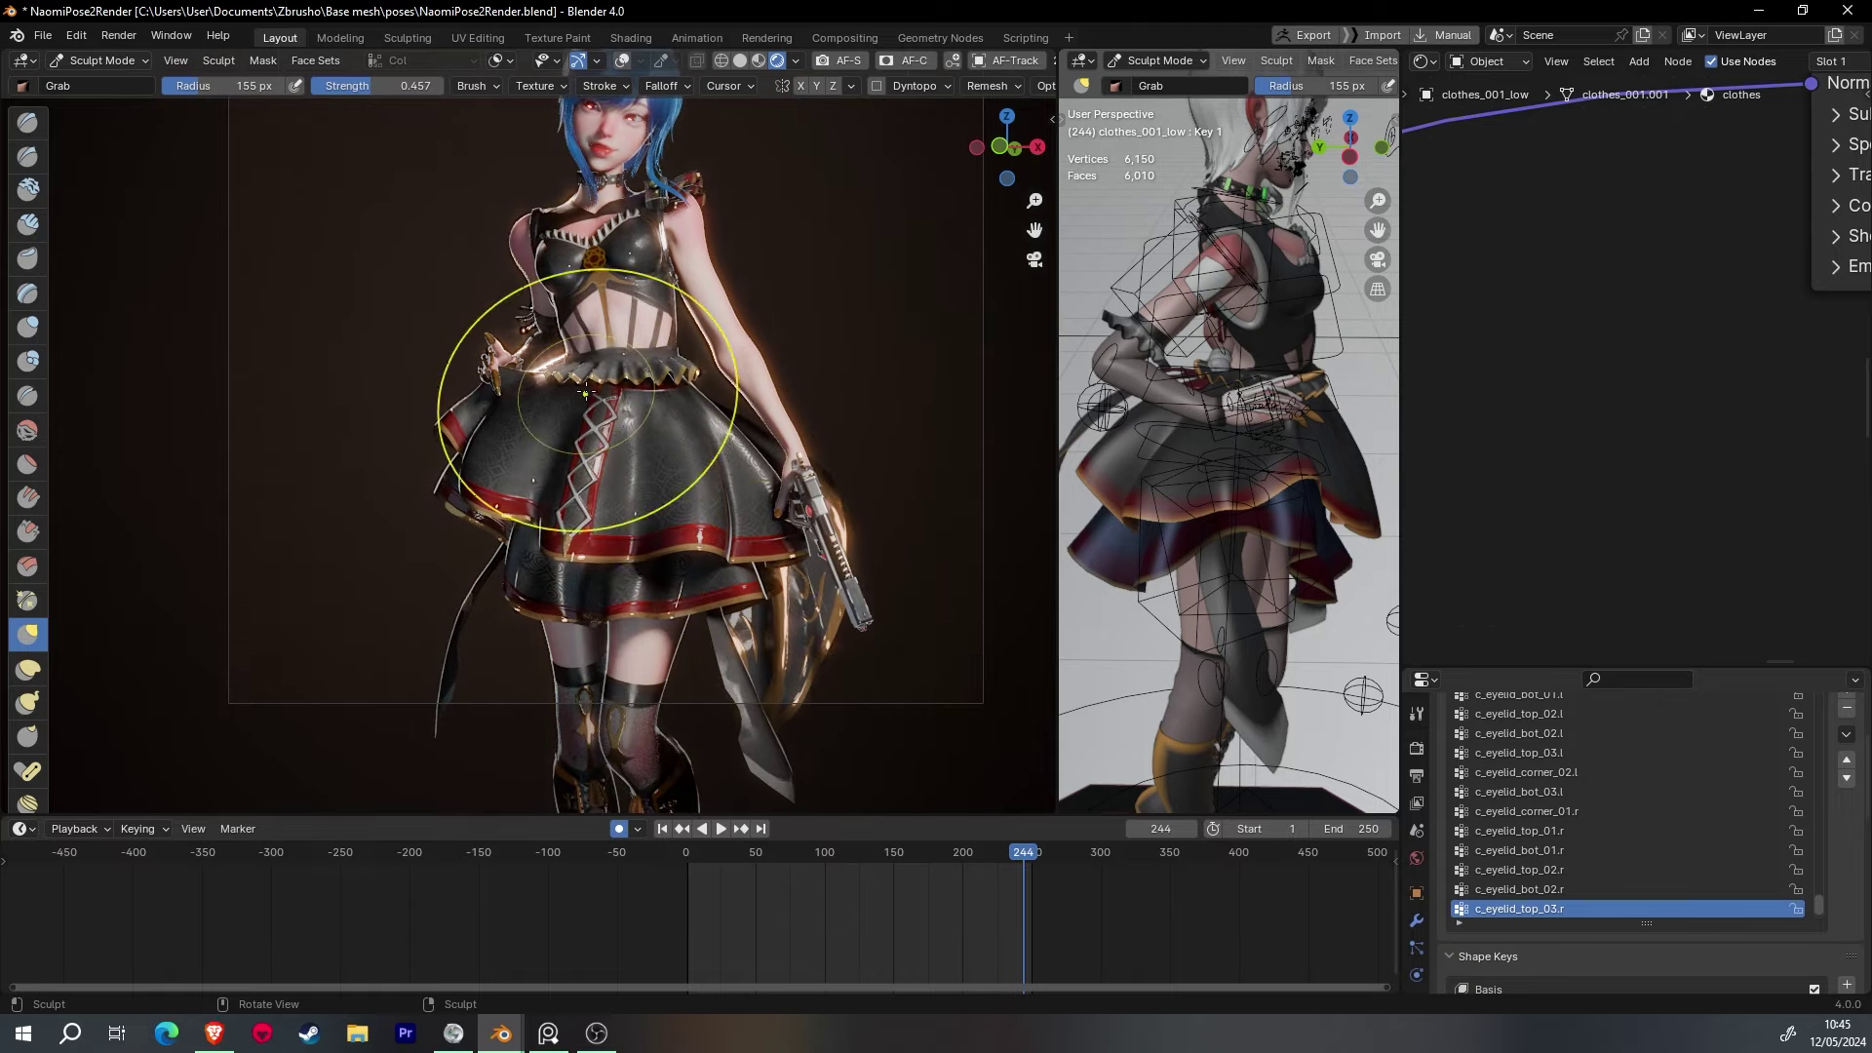
scroll(556, 417, up, 4)
scroll(637, 508, up, 2)
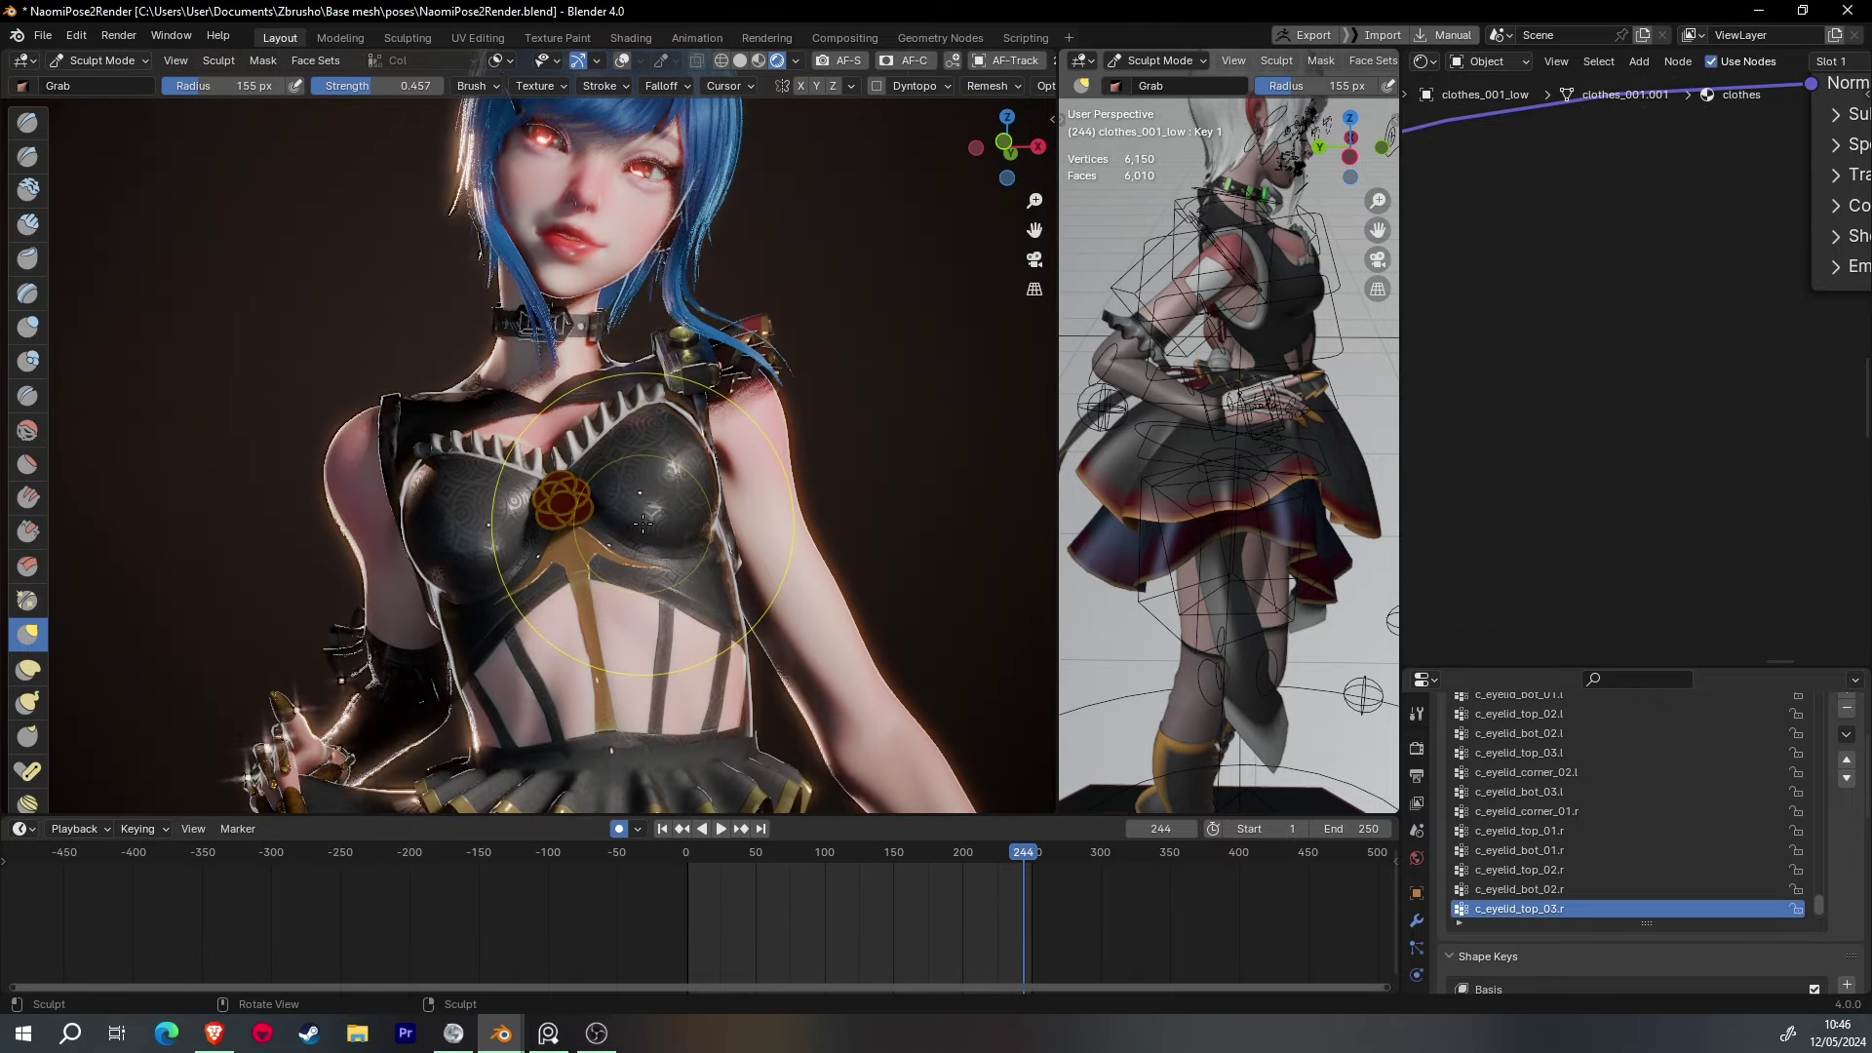
click(704, 850)
key(space)
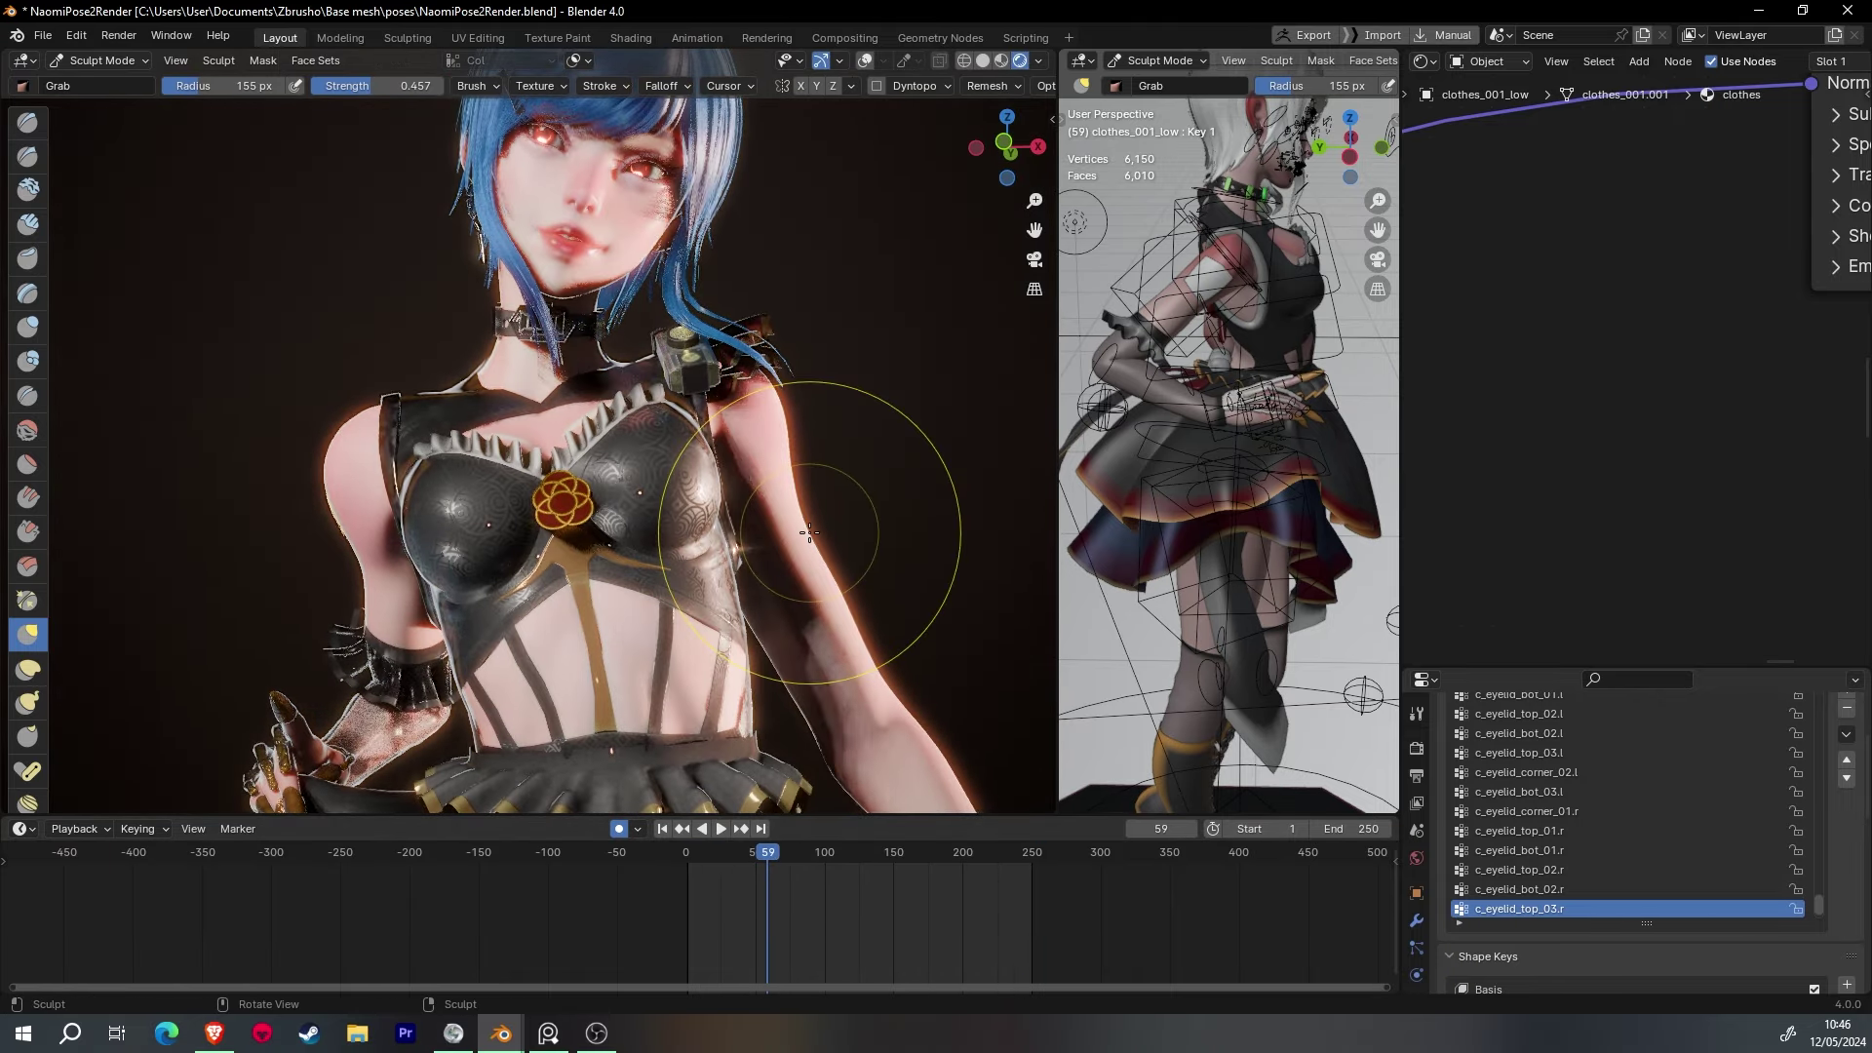
key(KP_0)
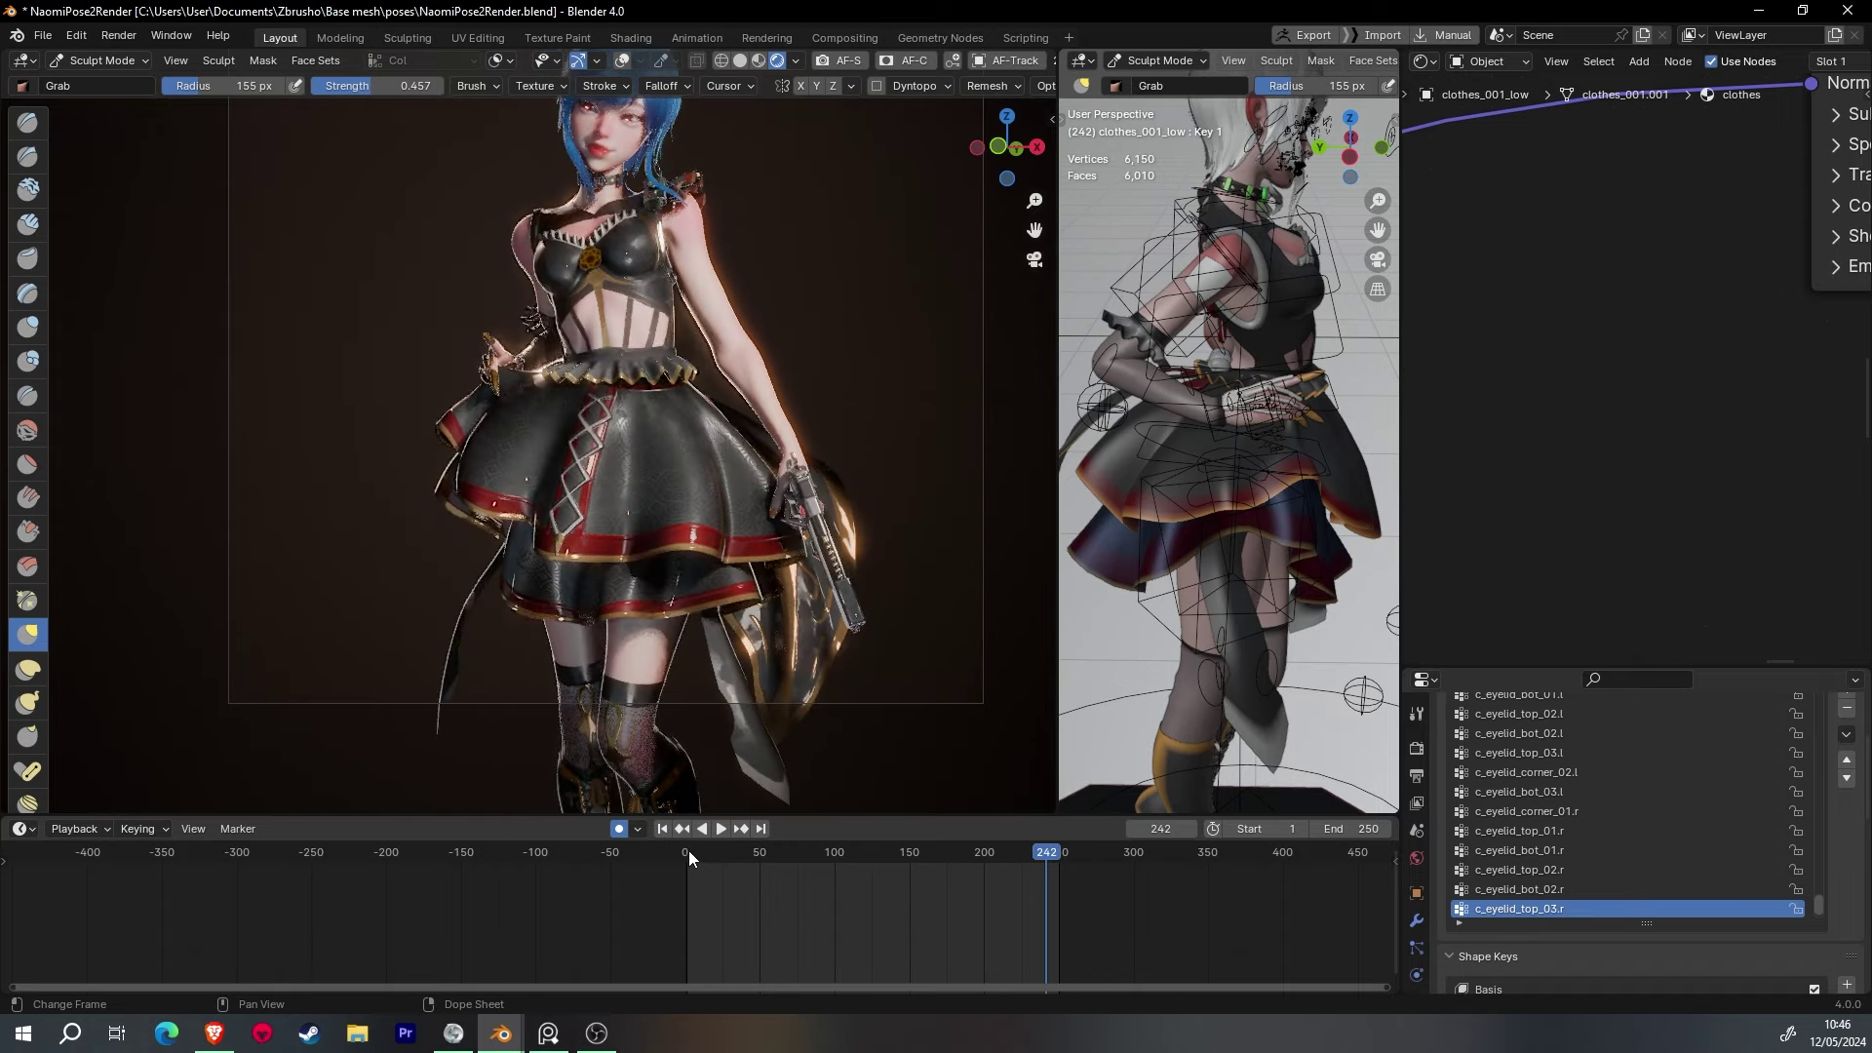
key(space)
click(688, 851)
- Return the clothes to Object Mode and lower the scene camera about 0.40 m along Z
click(97, 60)
click(104, 86)
scroll(1268, 400, down, 5)
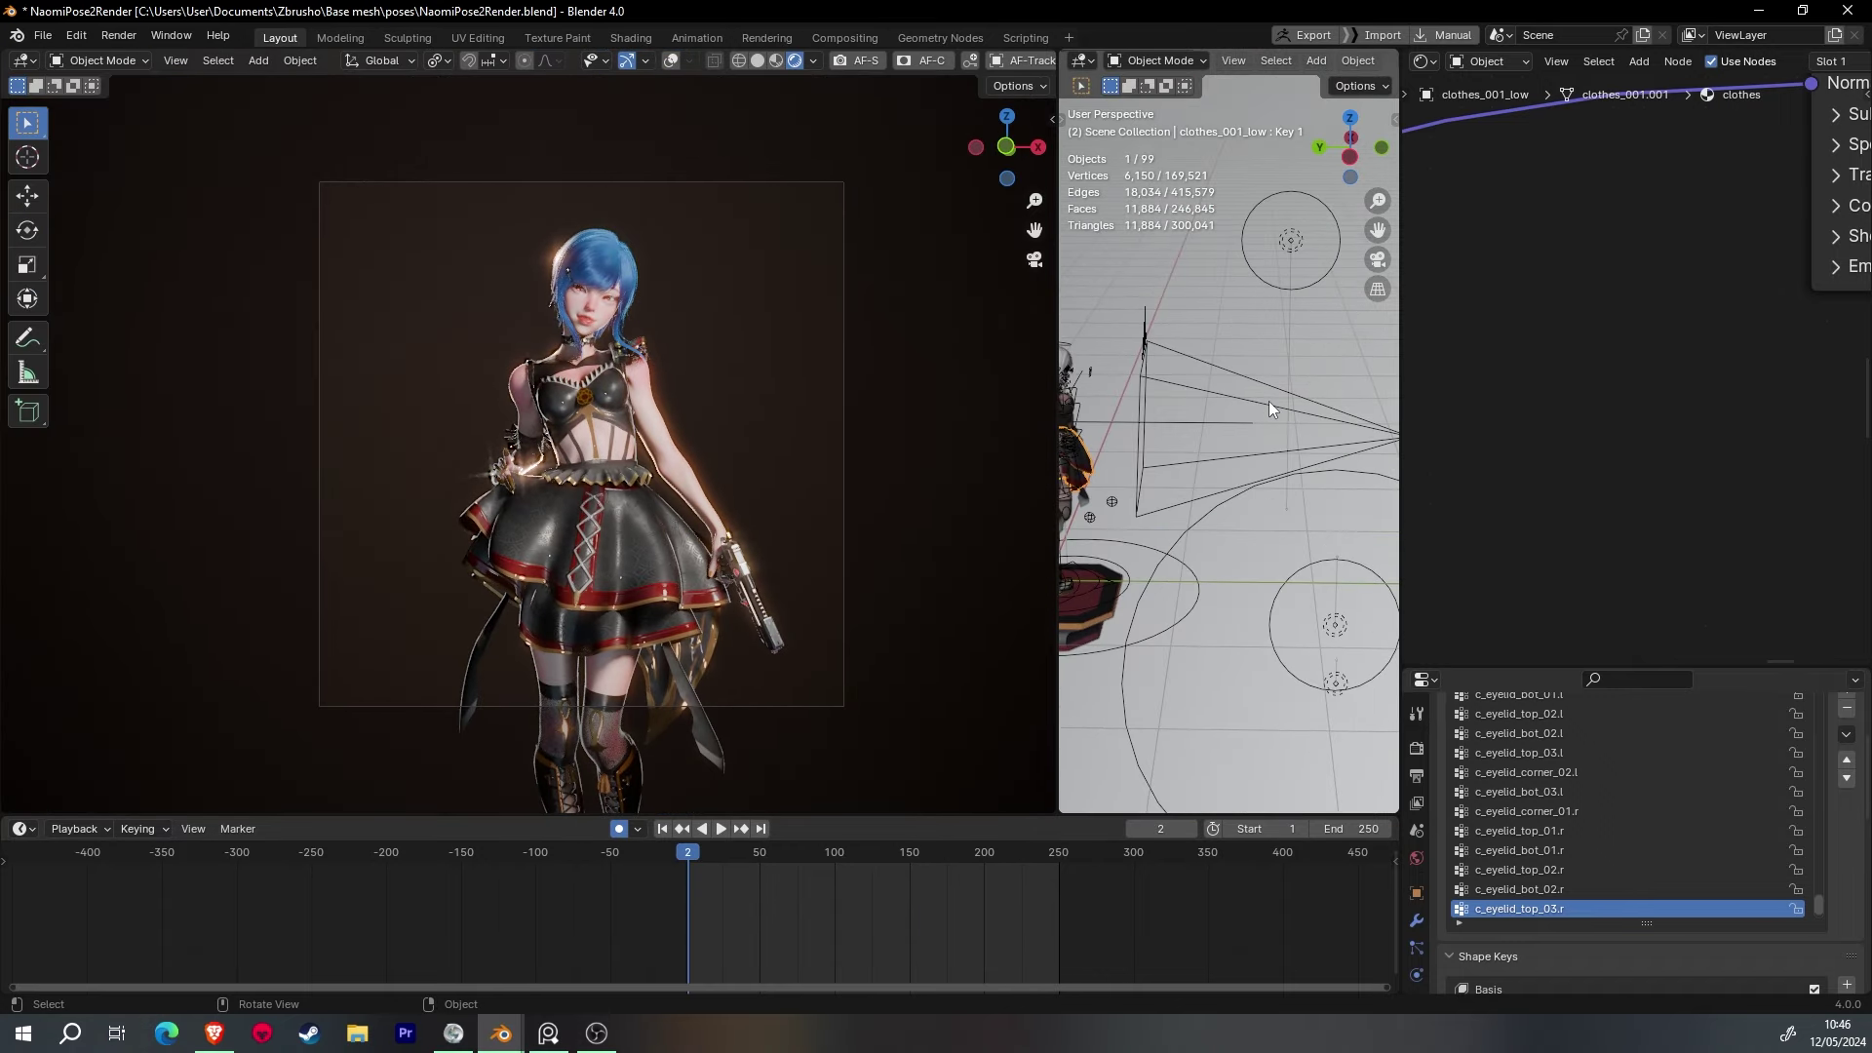
click(1268, 400)
middle_drag(577, 399, 848, 493)
key(KP_0)
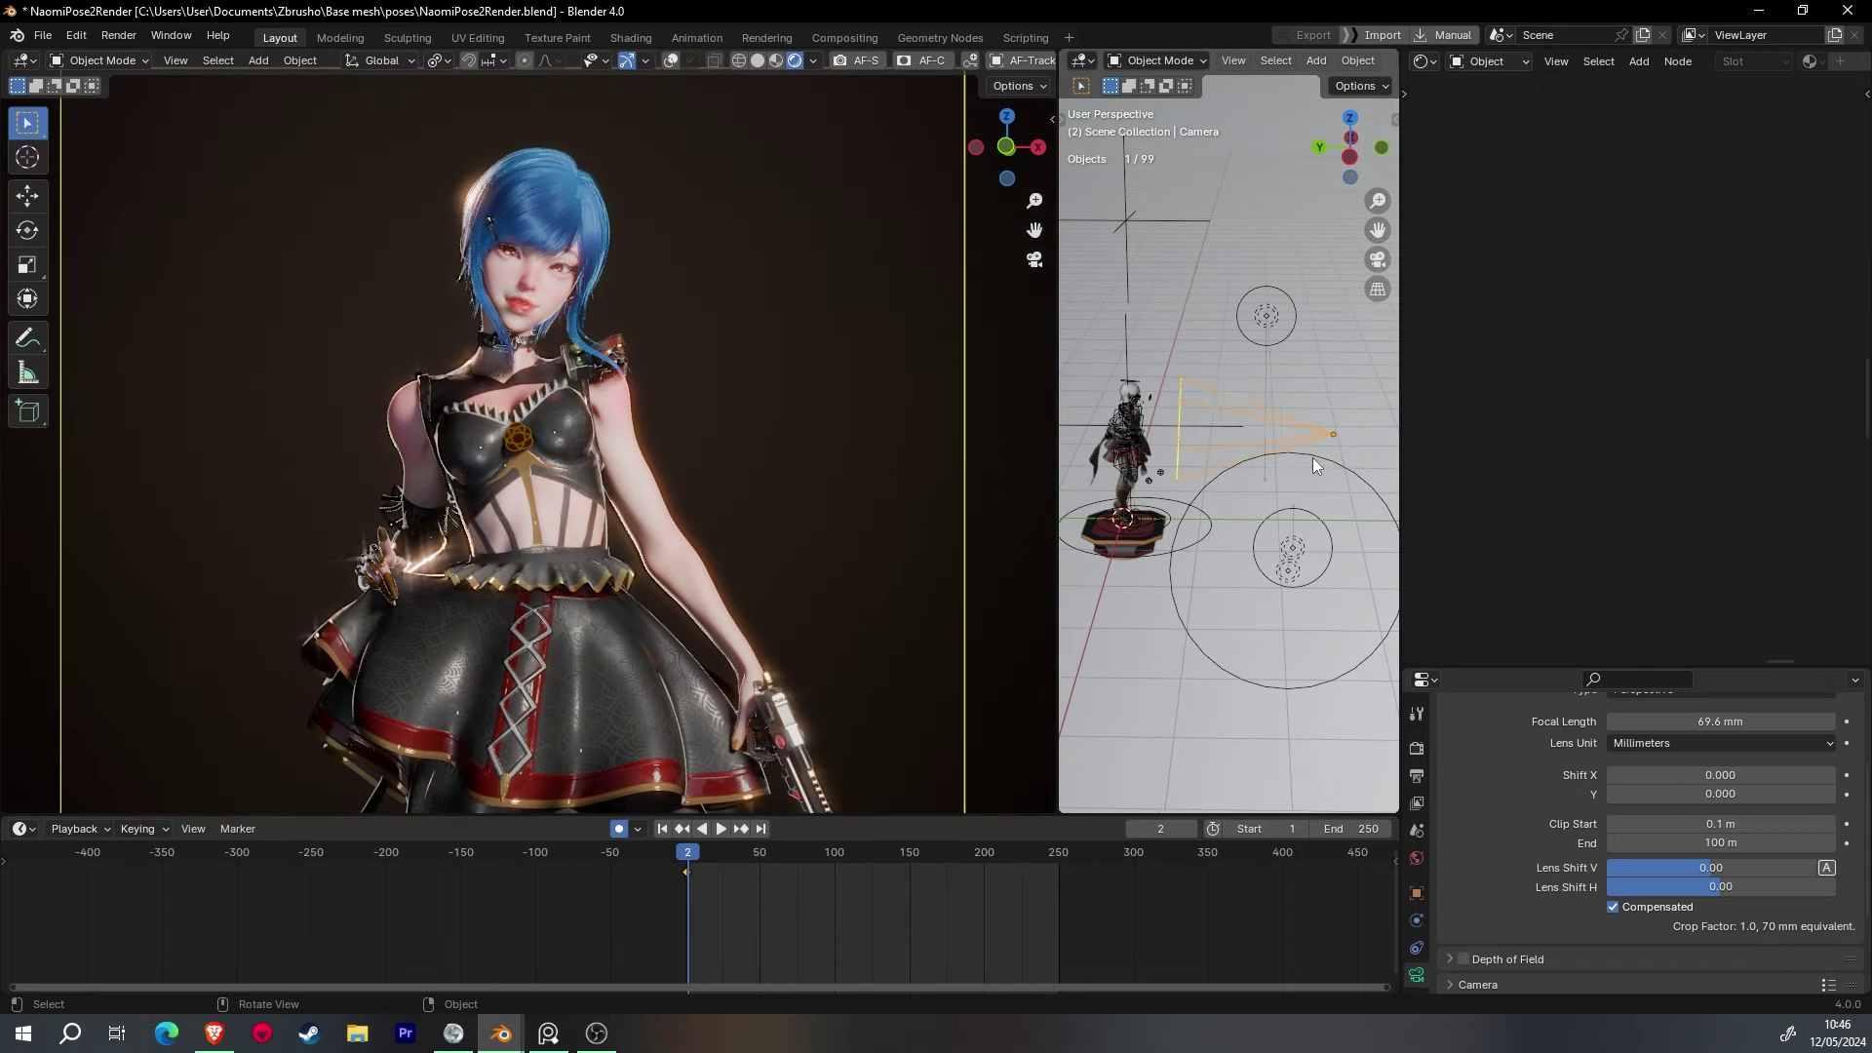
key(g)
key(z)
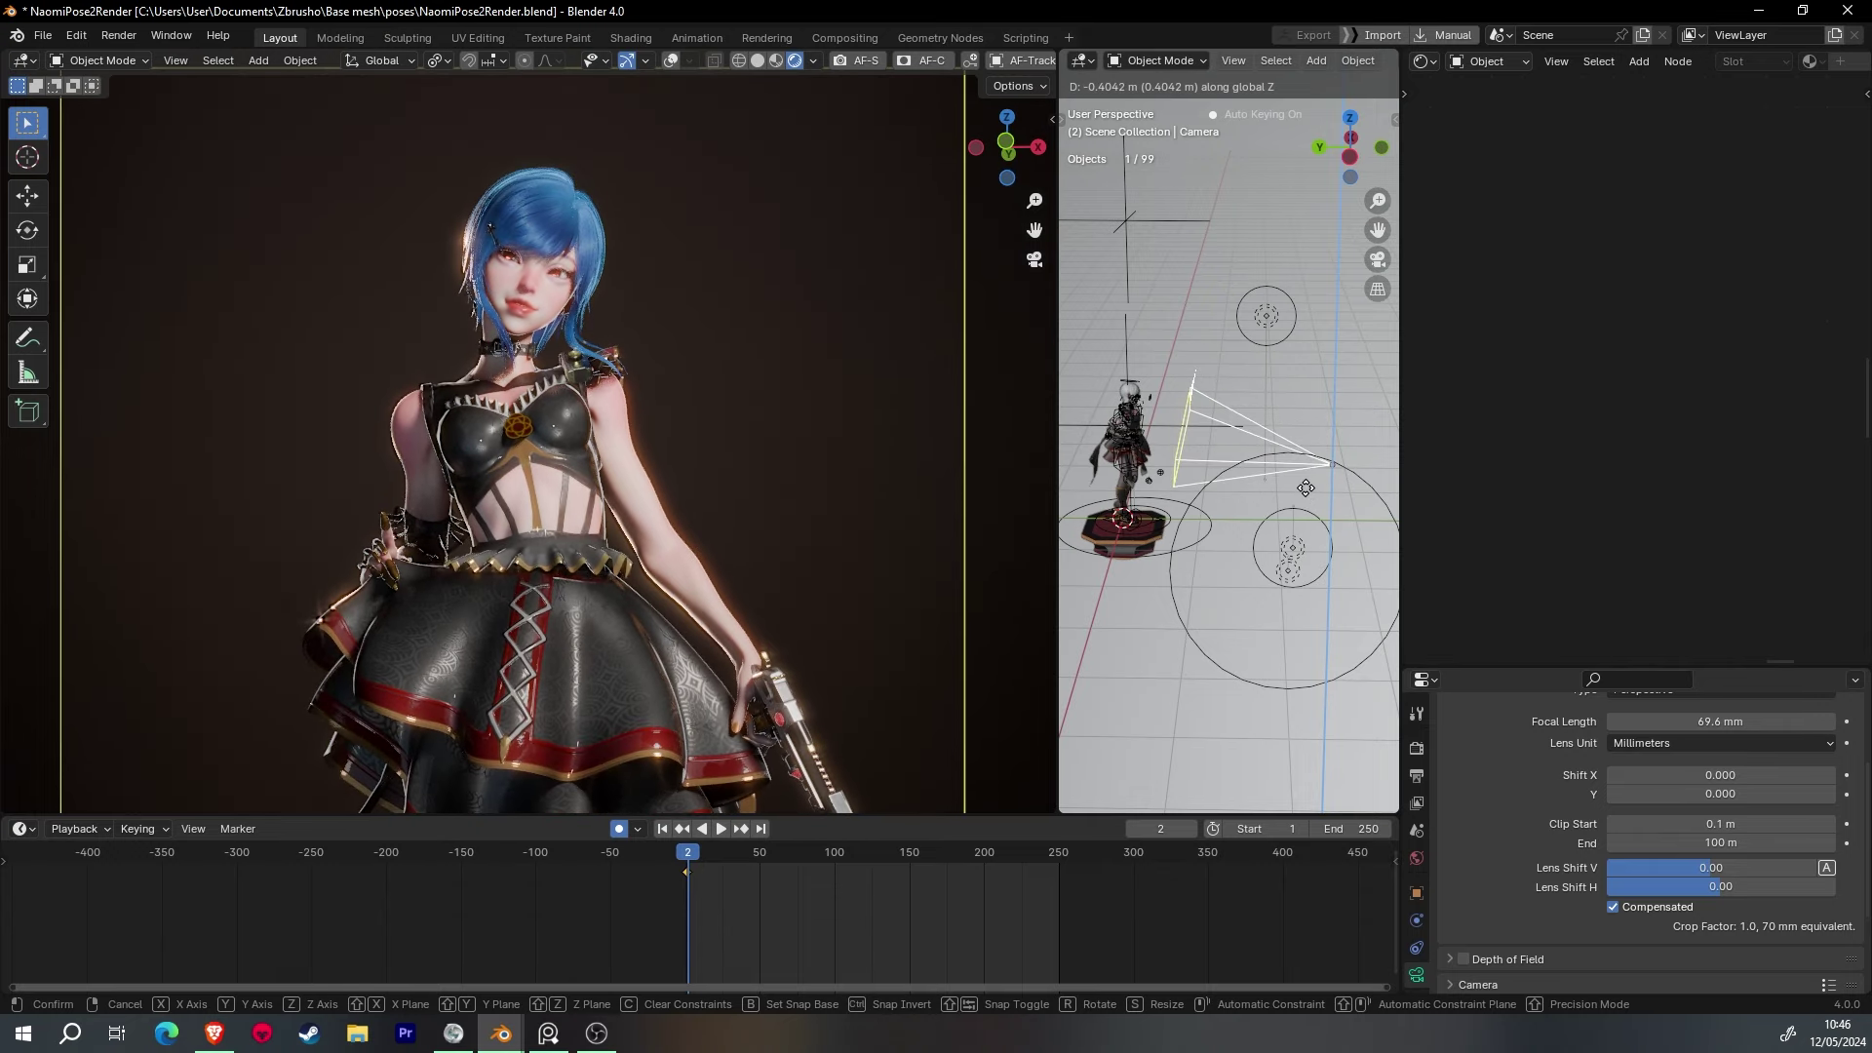
click(1219, 538)
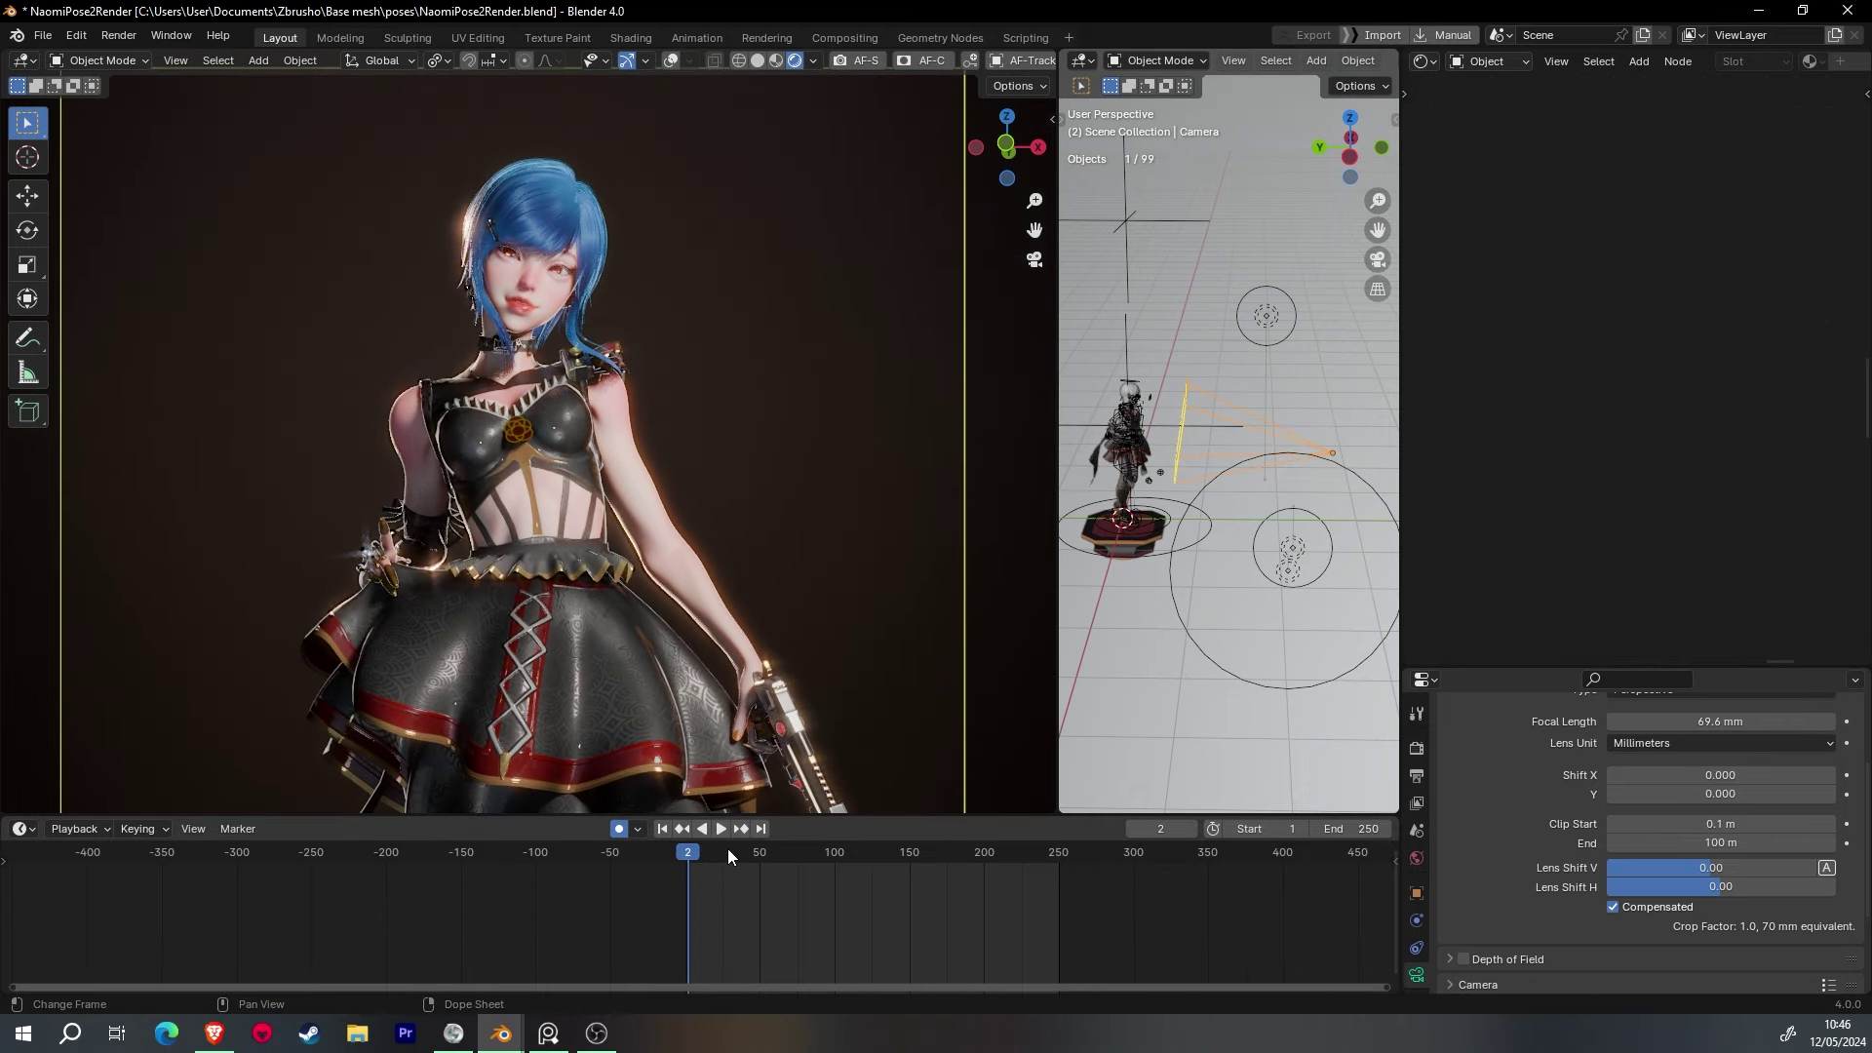
- Scrub the timeline through frames 51, 227 and 29, ending at frame 8
drag(727, 848, 767, 835)
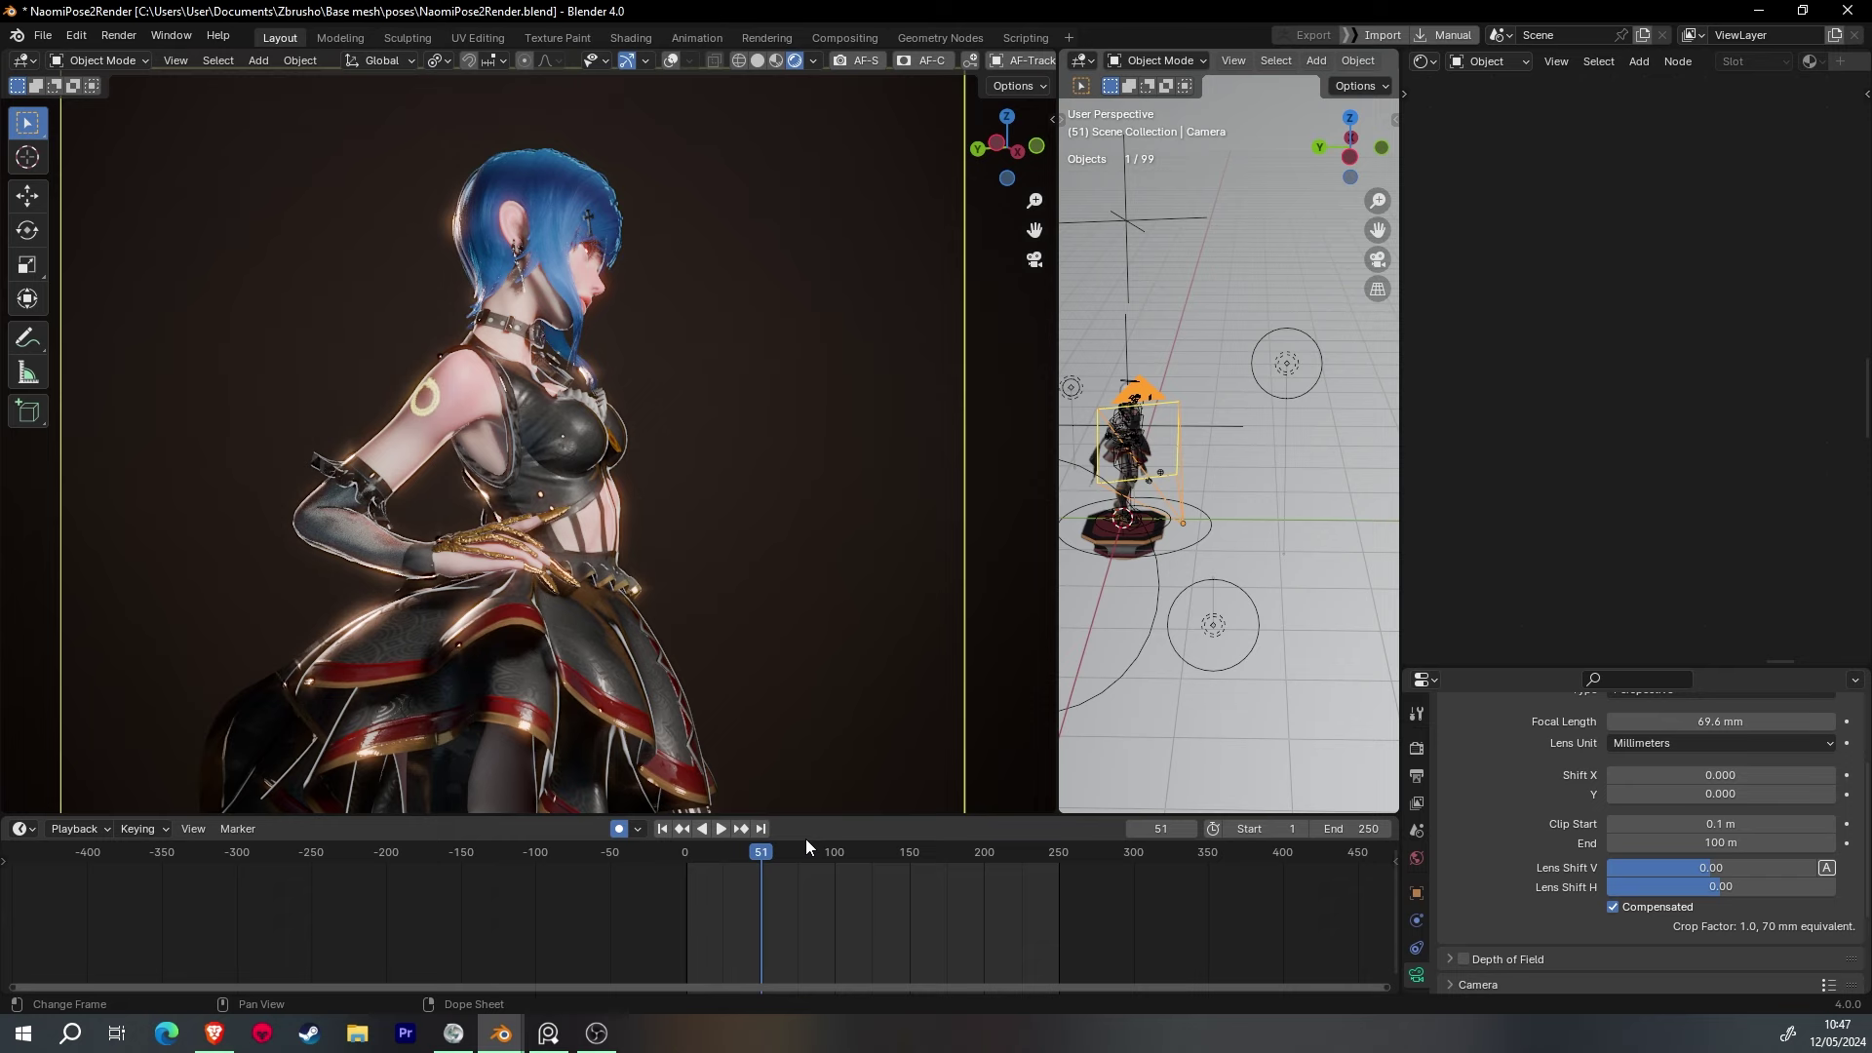
key(space)
drag(897, 844, 1056, 848)
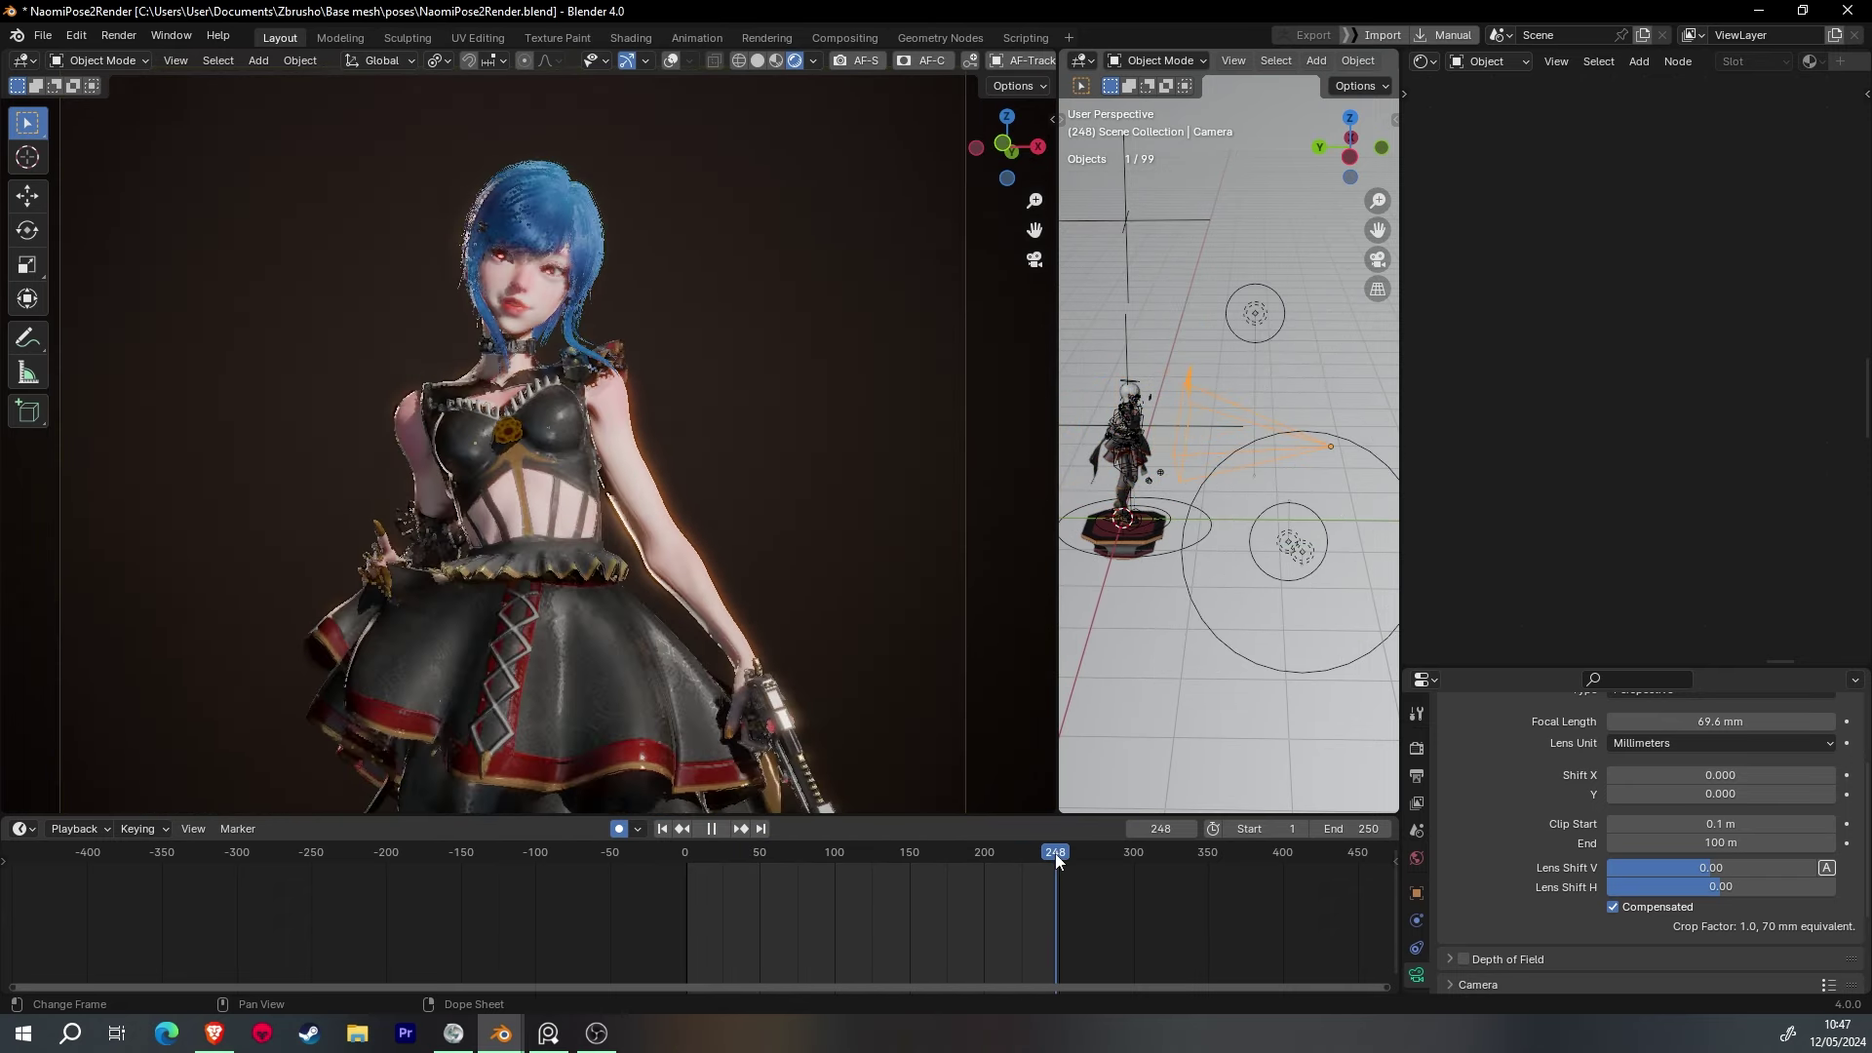
click(728, 854)
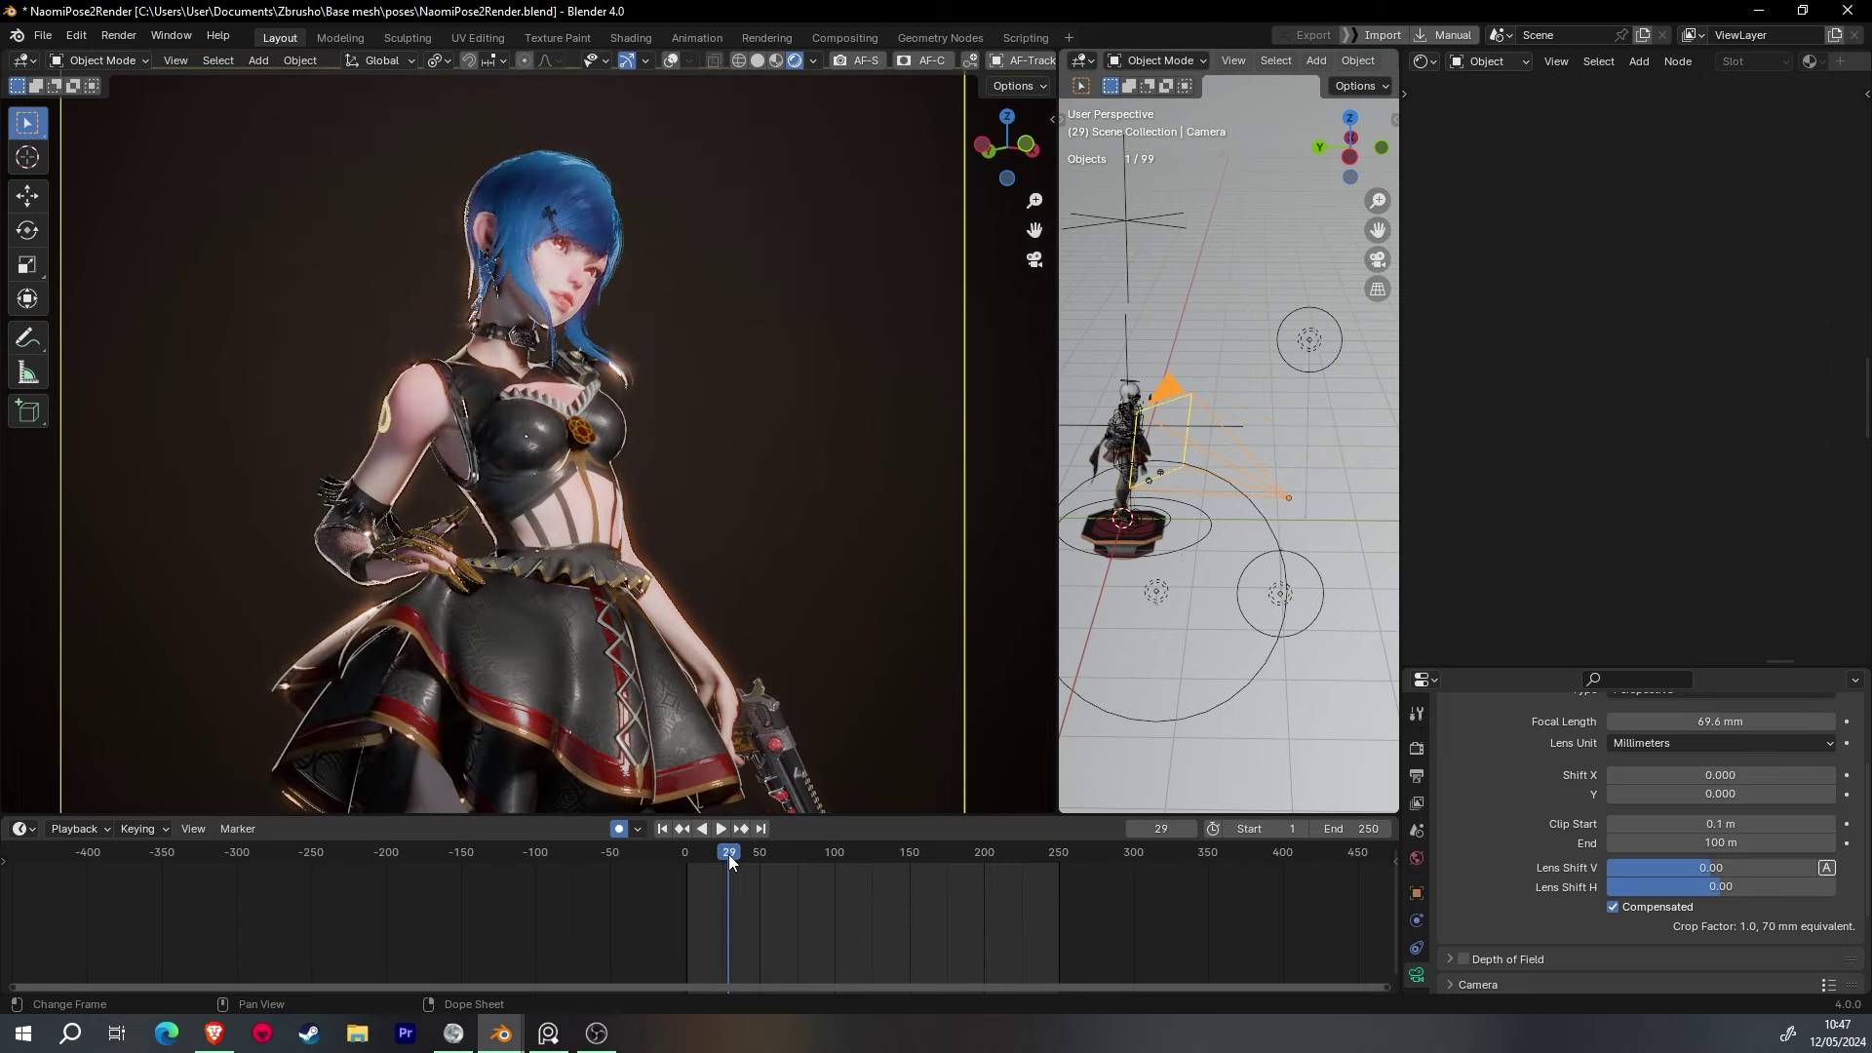
drag(734, 857, 698, 854)
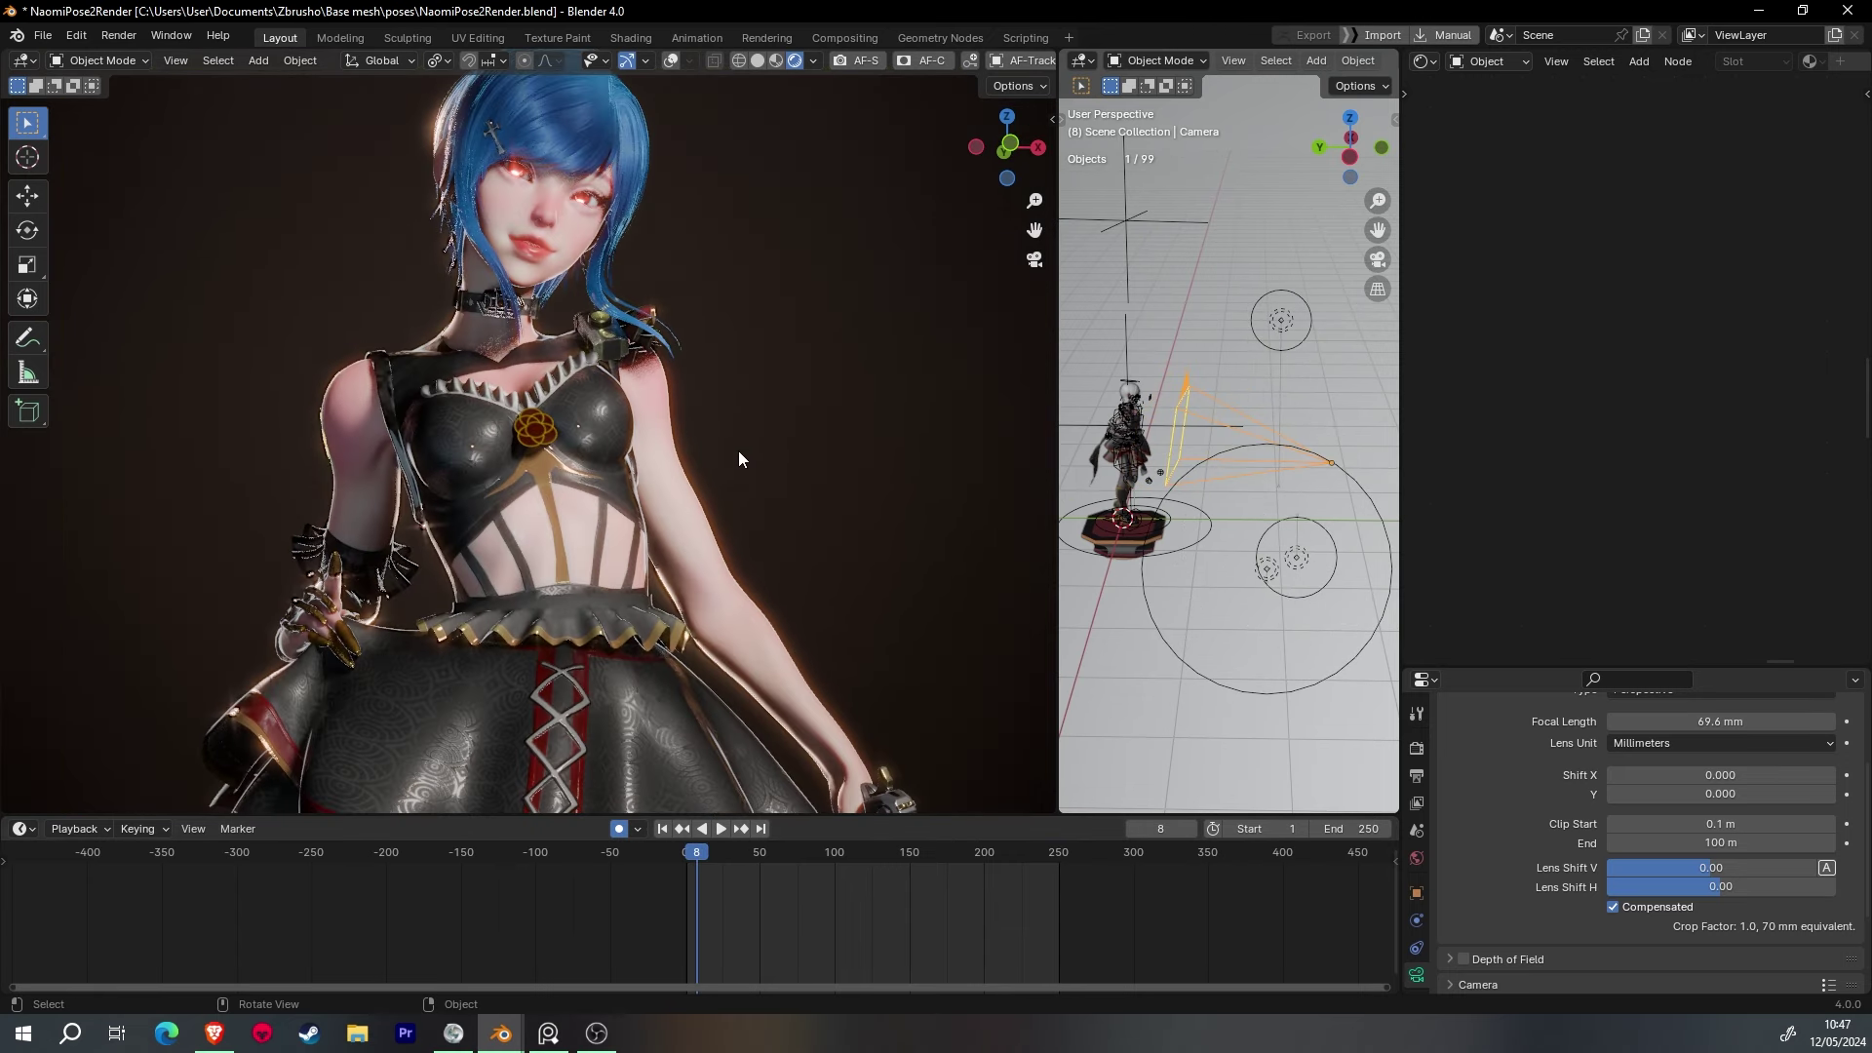
- Select the body_low mesh, show its shader nodes, and save the blend file
click(671, 440)
click(1426, 60)
click(1316, 132)
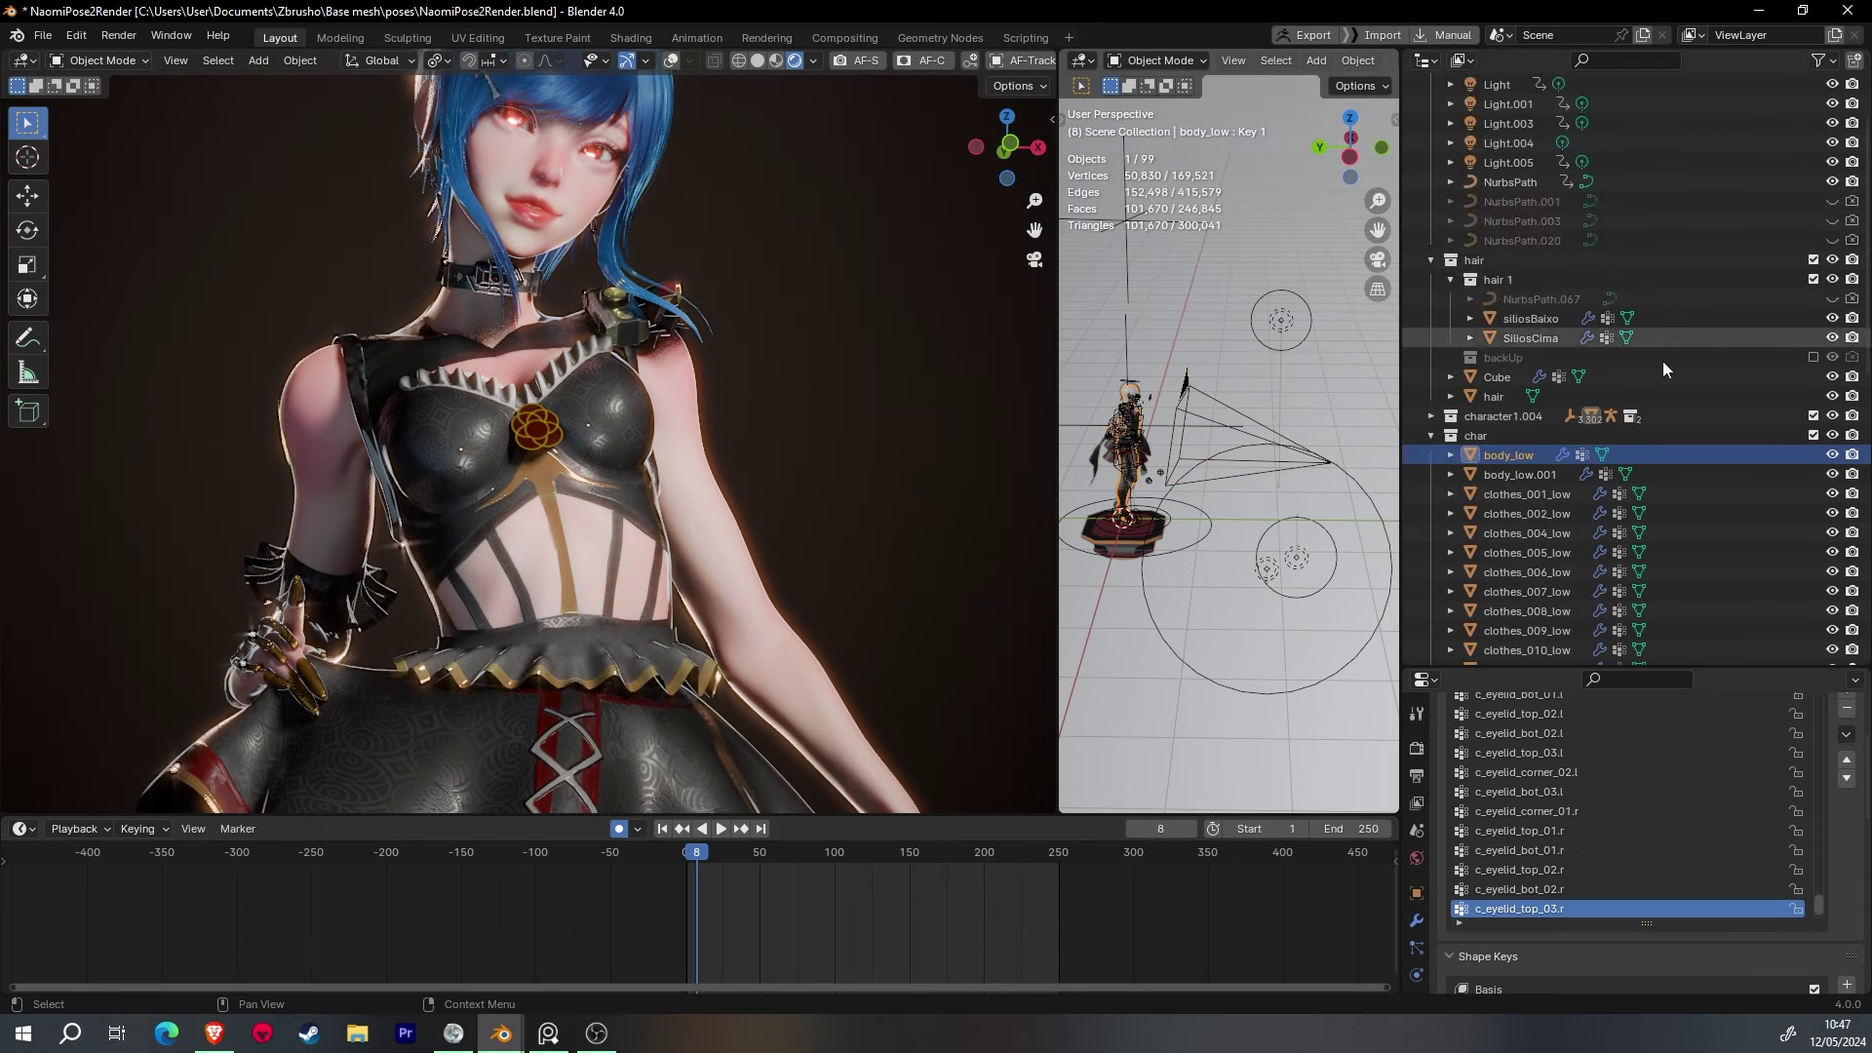
click(1426, 61)
click(780, 244)
click(43, 35)
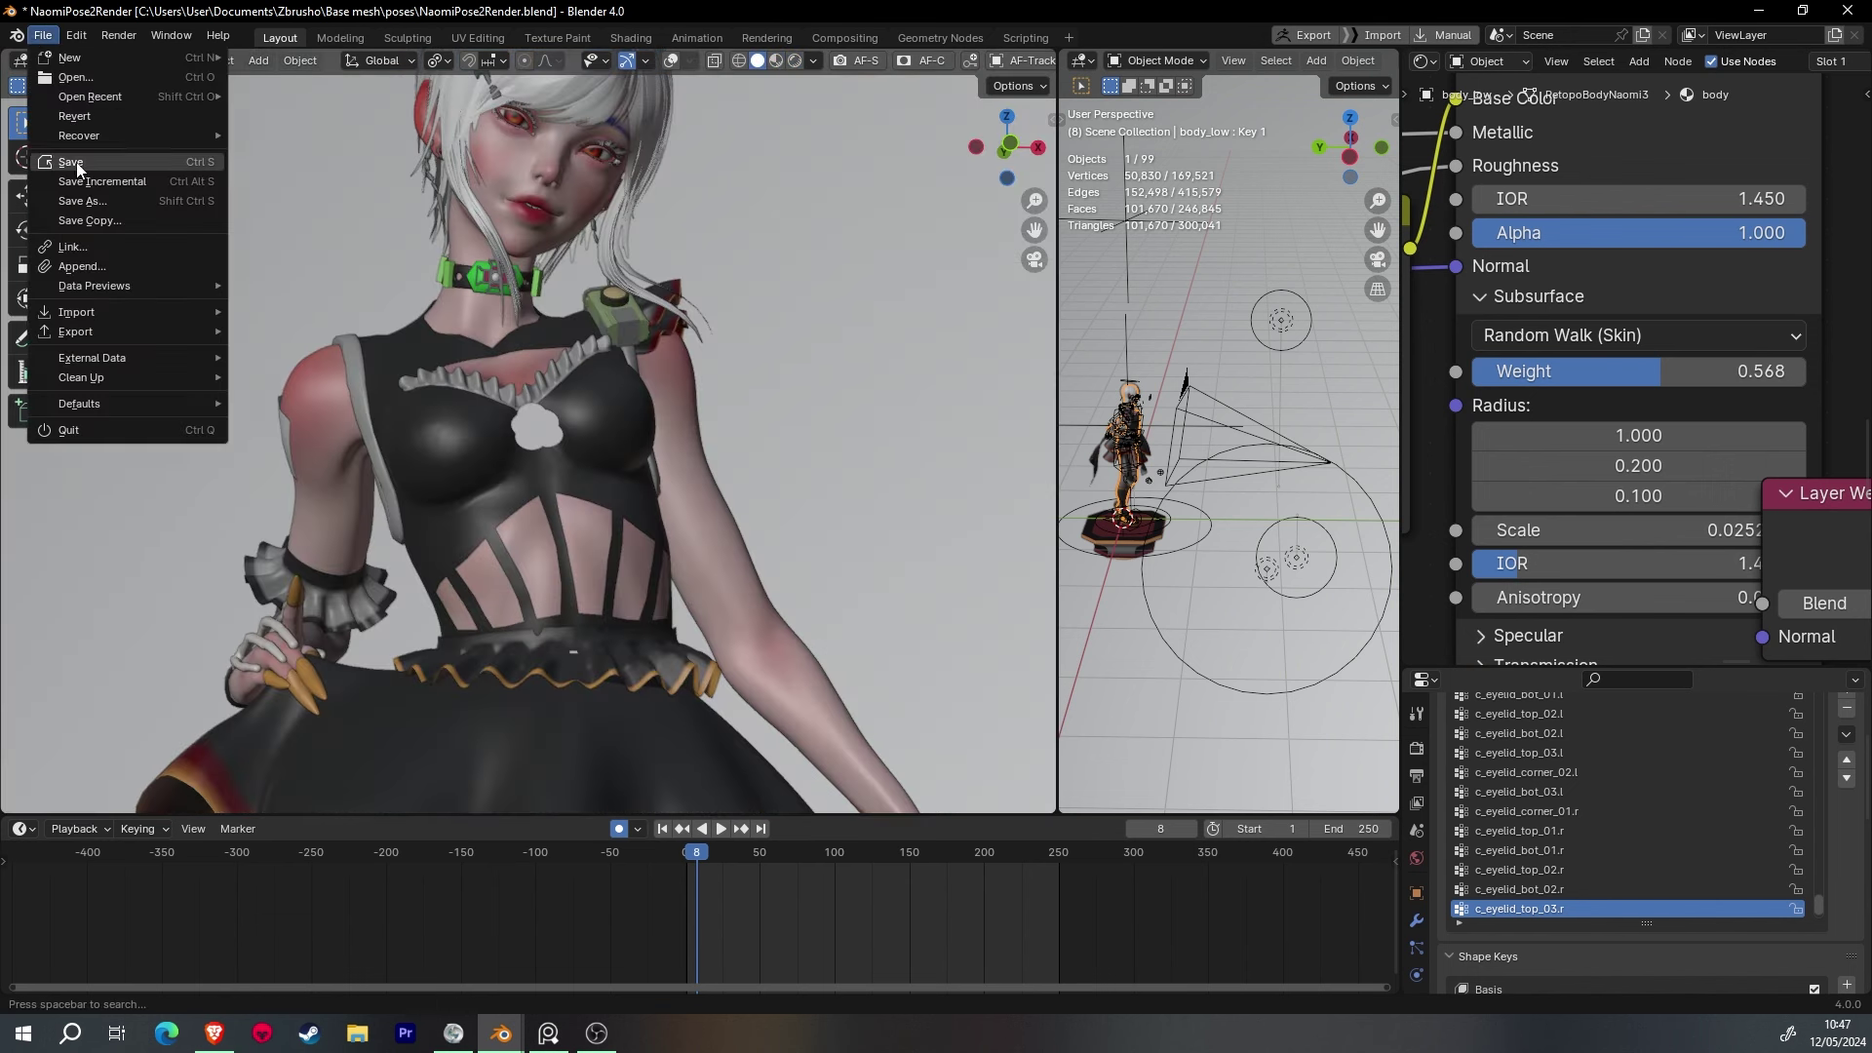
click(59, 161)
- Darken a body-shader node colour to value 0.091
scroll(1609, 390, down, 5)
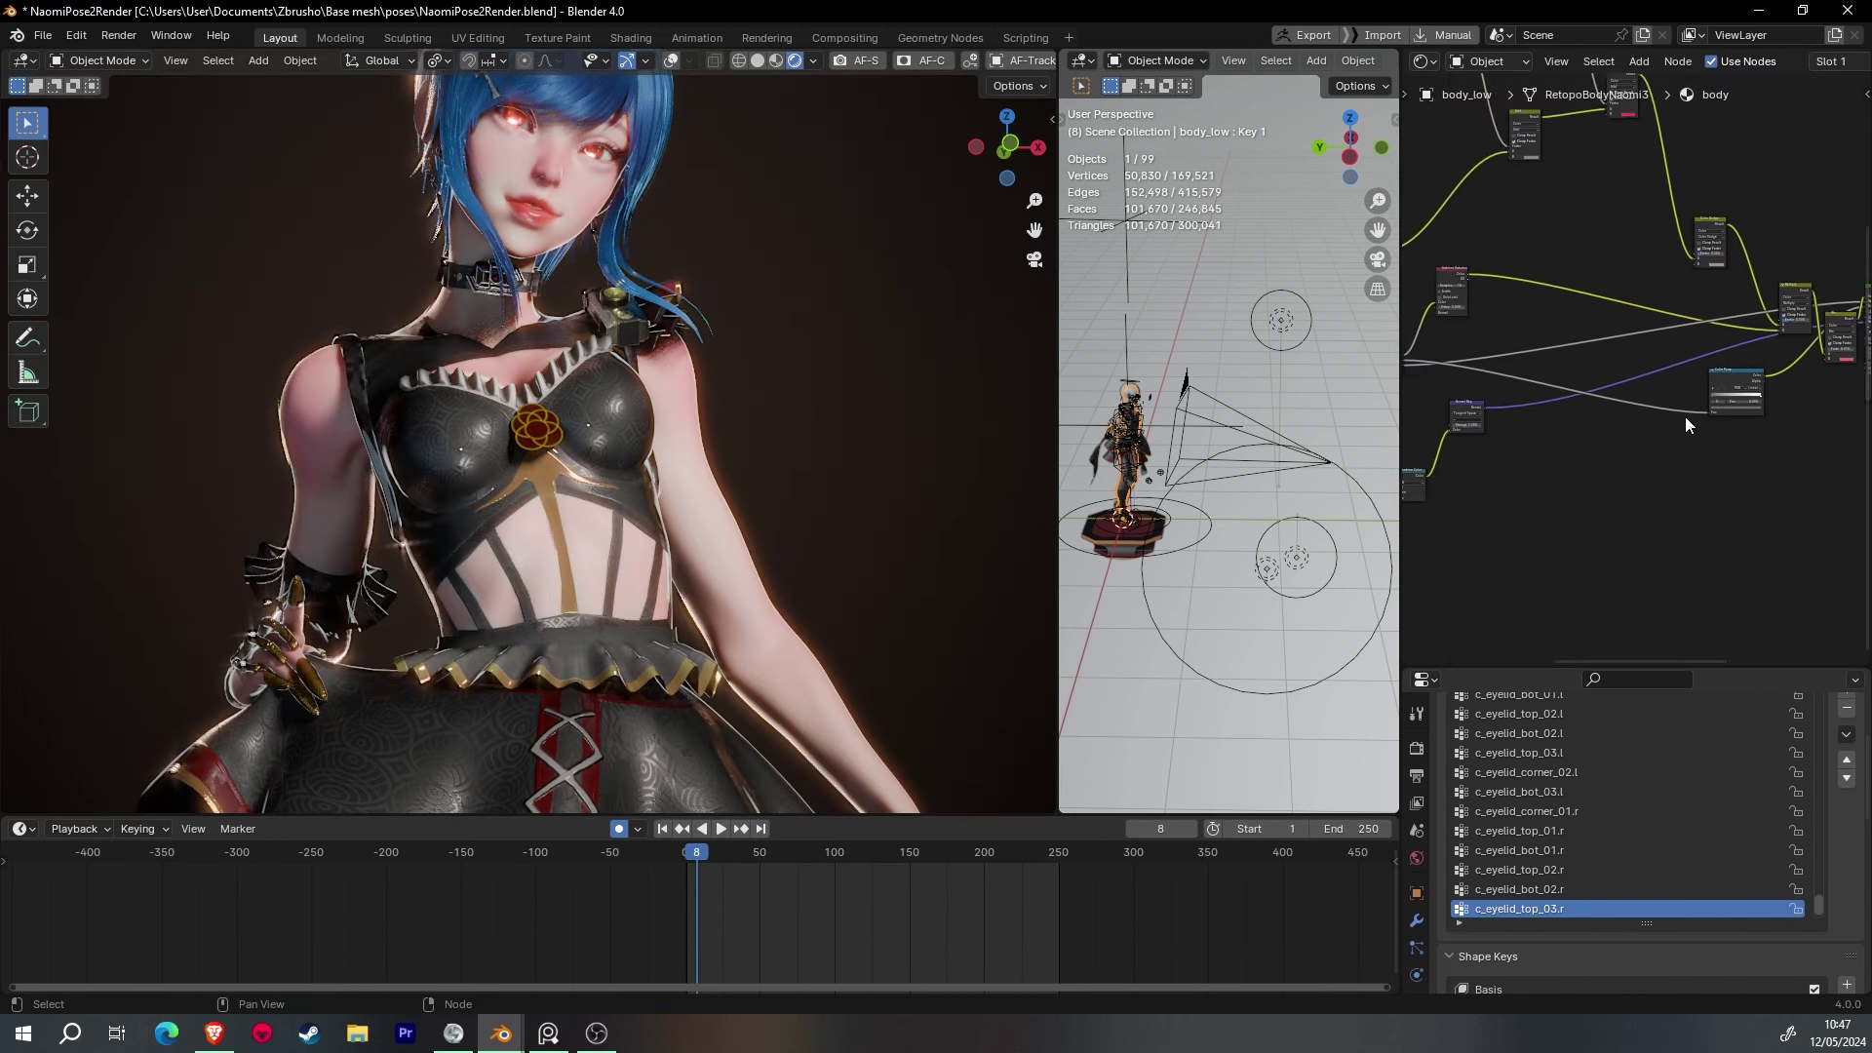
middle_drag(1609, 370, 1553, 459)
scroll(1553, 459, up, 5)
click(1716, 539)
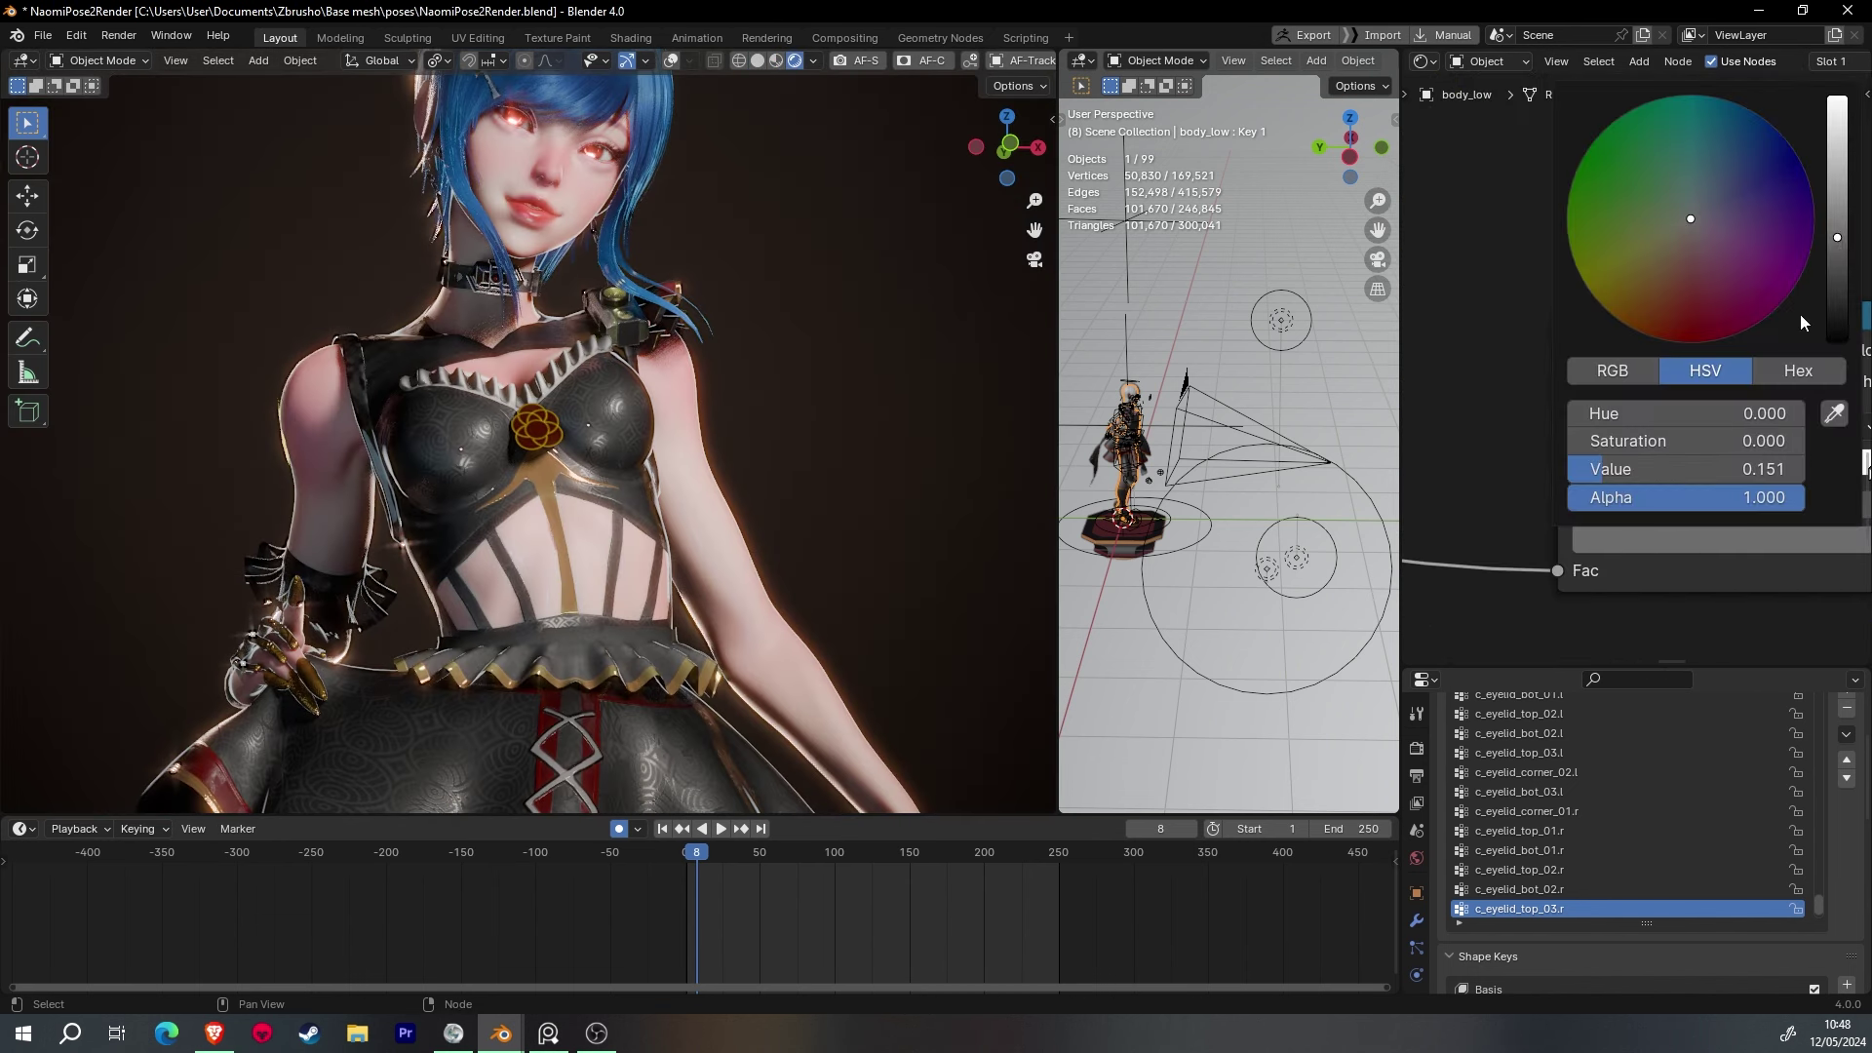
drag(1837, 340, 1837, 156)
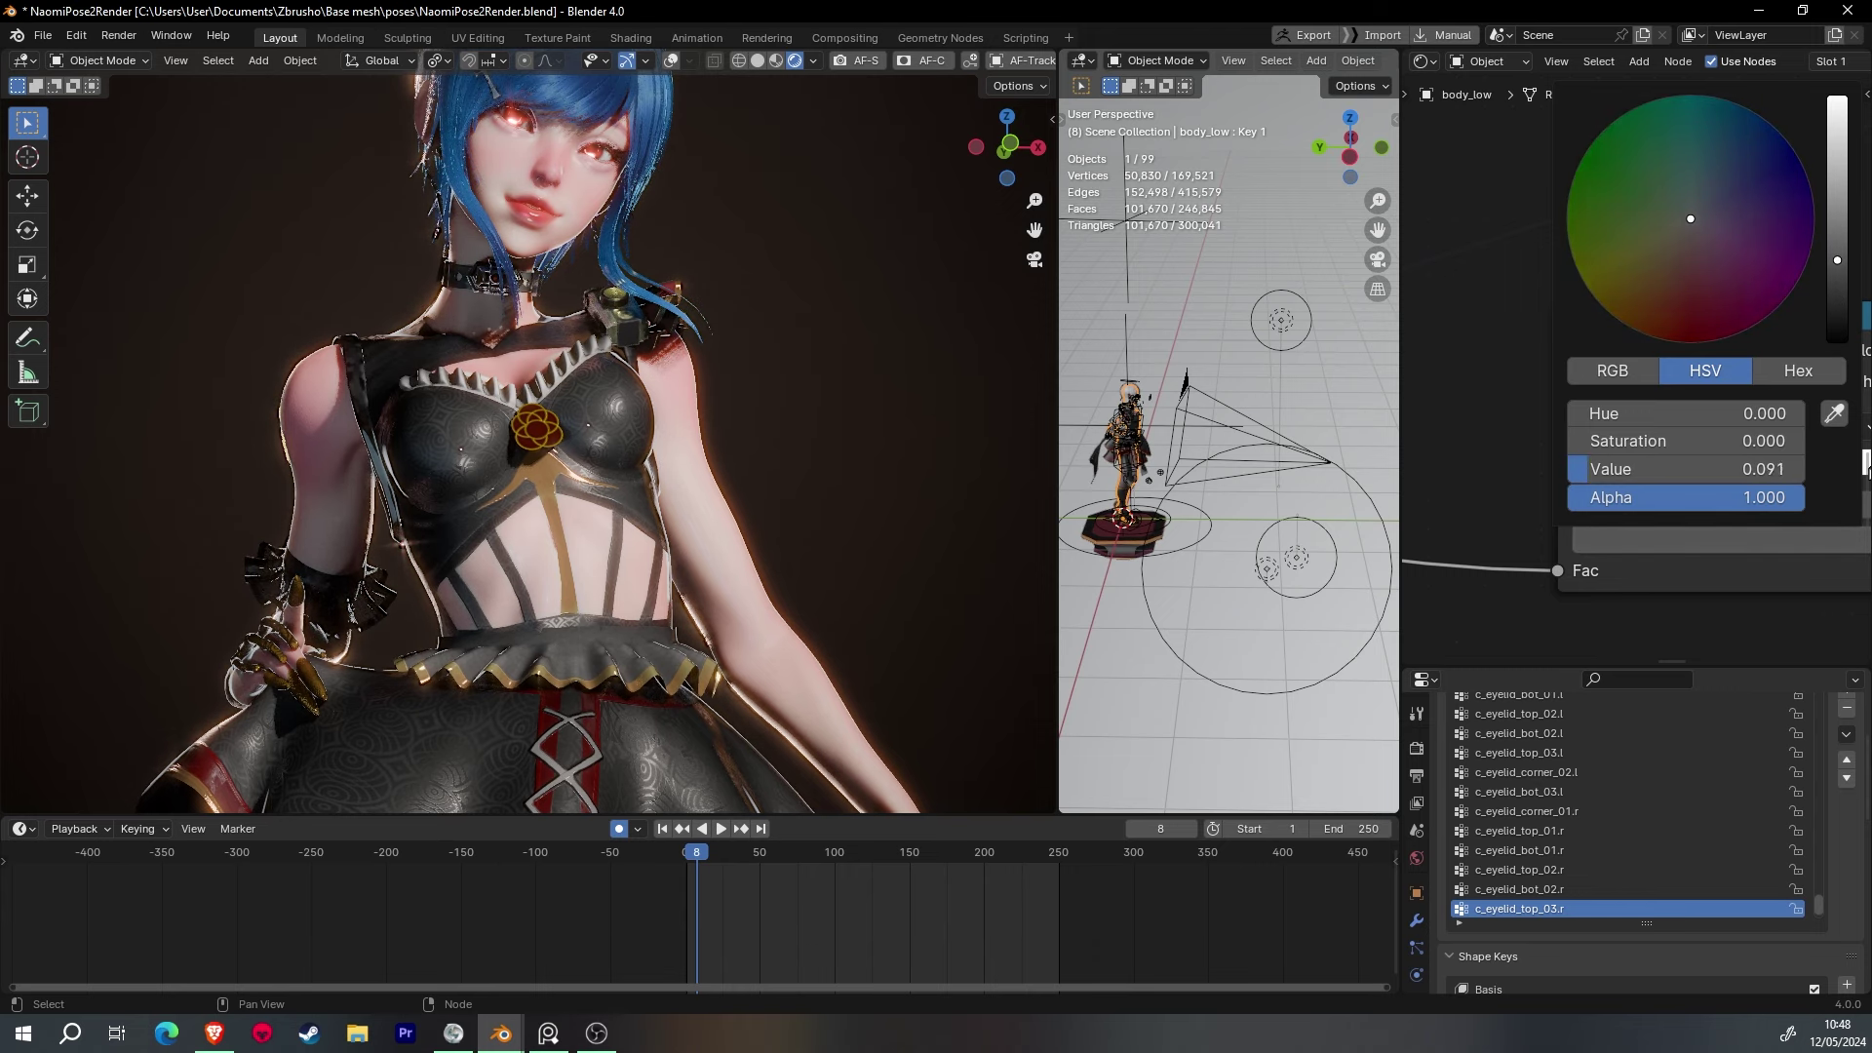
- Move the body shader's Color Ramp dark stop to the left
scroll(734, 544, up, 2)
scroll(734, 544, down, 2)
scroll(1604, 433, down, 3)
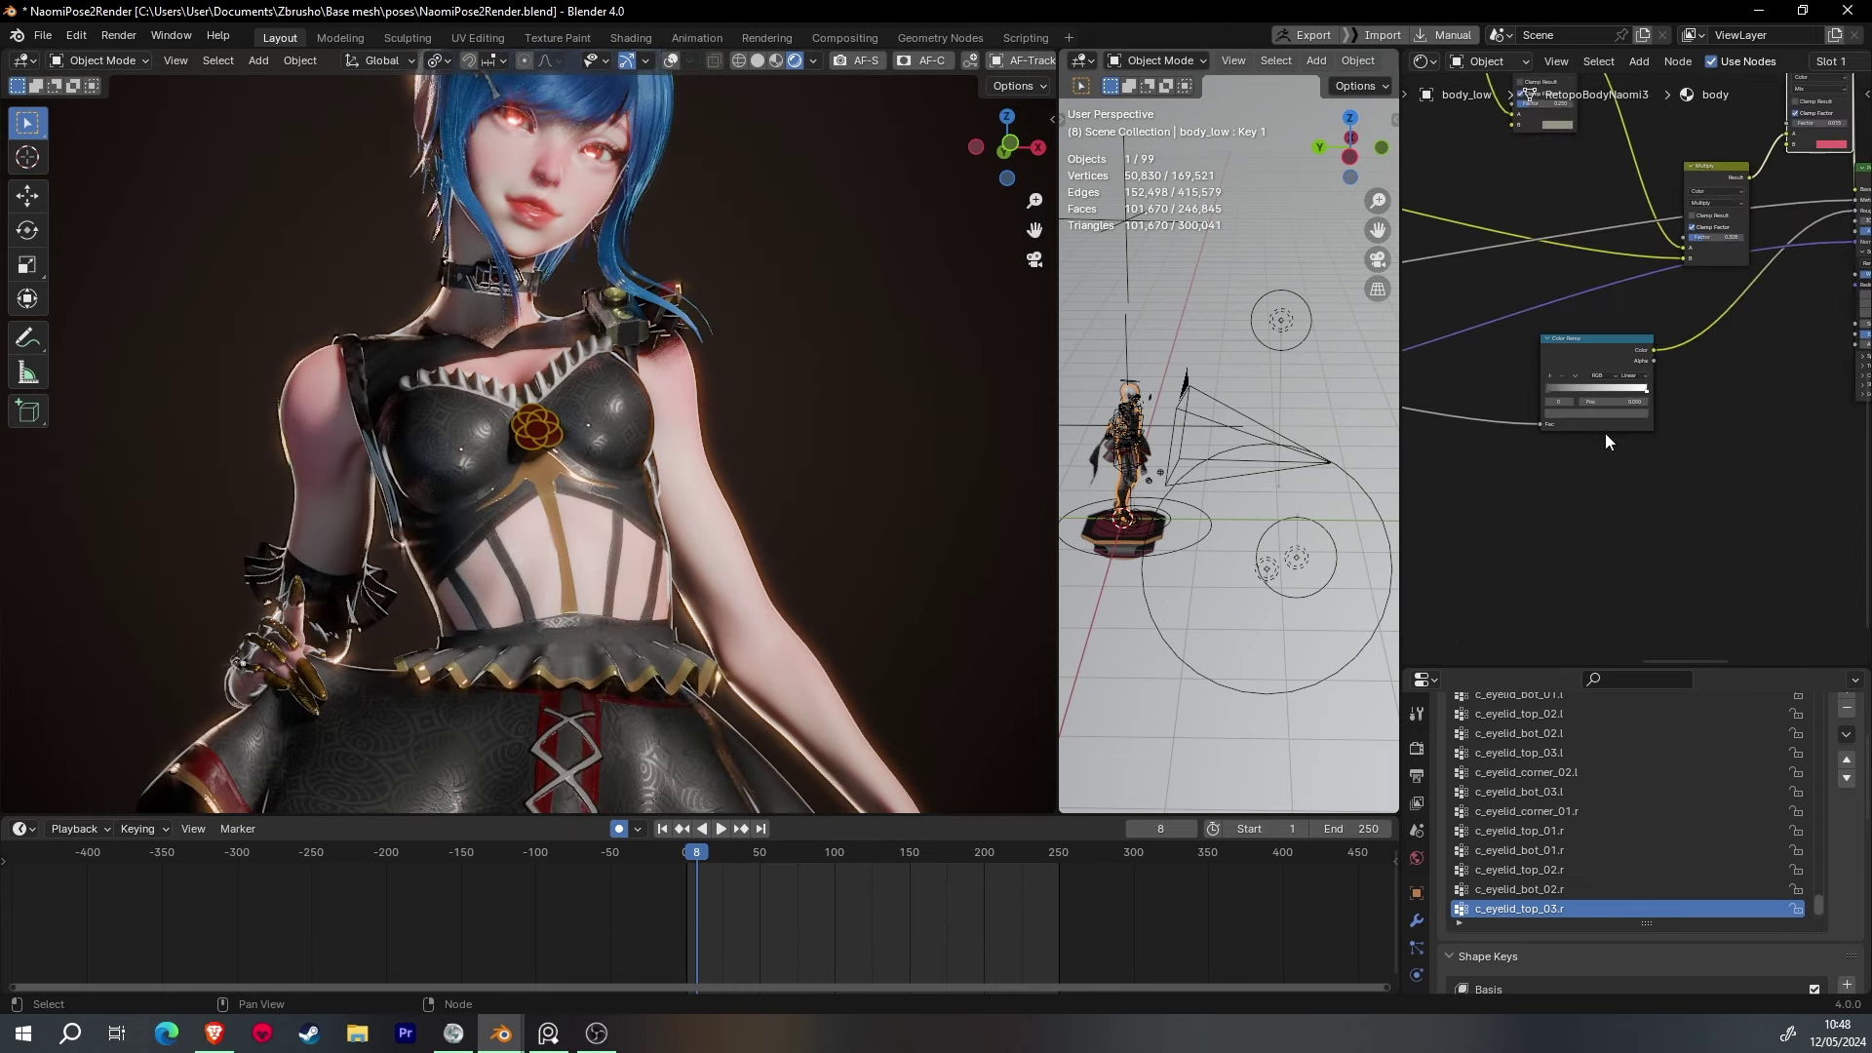
middle_drag(1605, 433, 1589, 440)
scroll(1588, 439, up, 2)
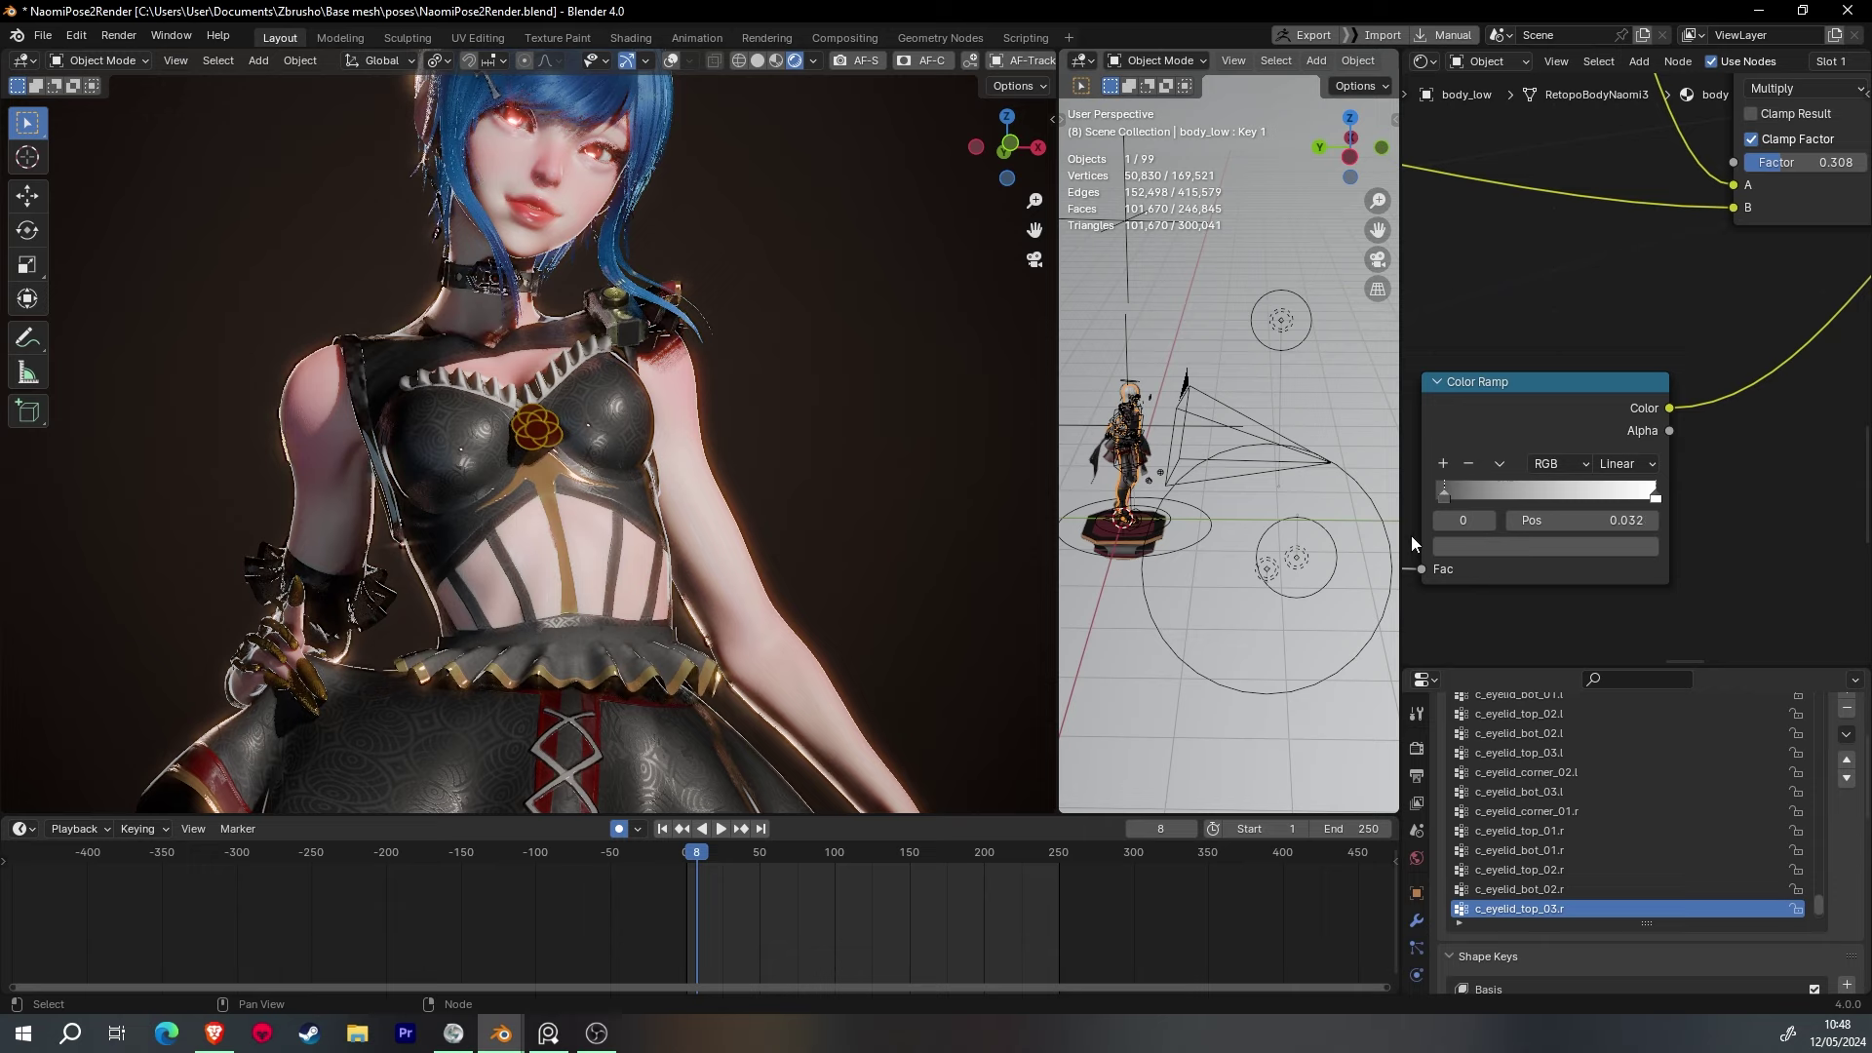
drag(1437, 494, 1499, 494)
scroll(628, 184, up, 2)
shift+middle_drag(628, 184, 616, 449)
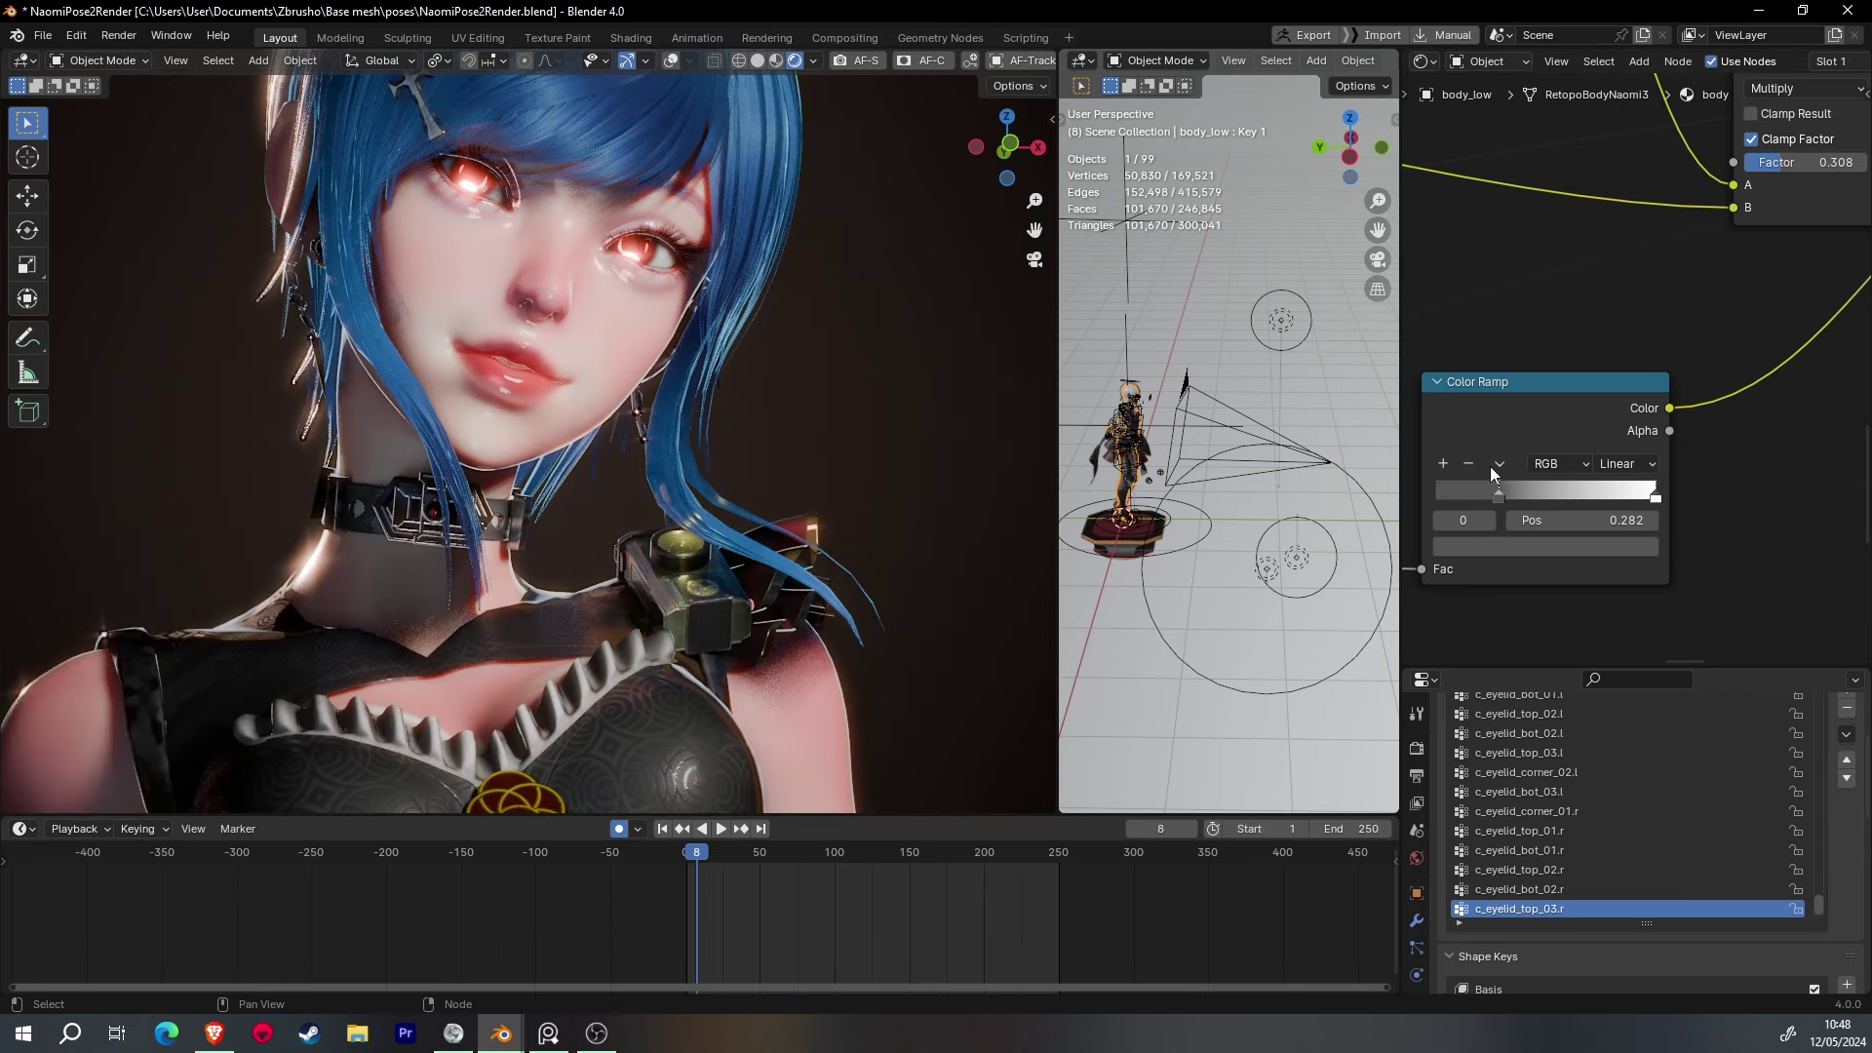
- Review the face through the camera during playback and settle the ramp stop at 0.155
mouse_move(1499, 494)
mouse_down()
mouse_move(1482, 505)
mouse_move(1496, 517)
mouse_up()
key(KP_0)
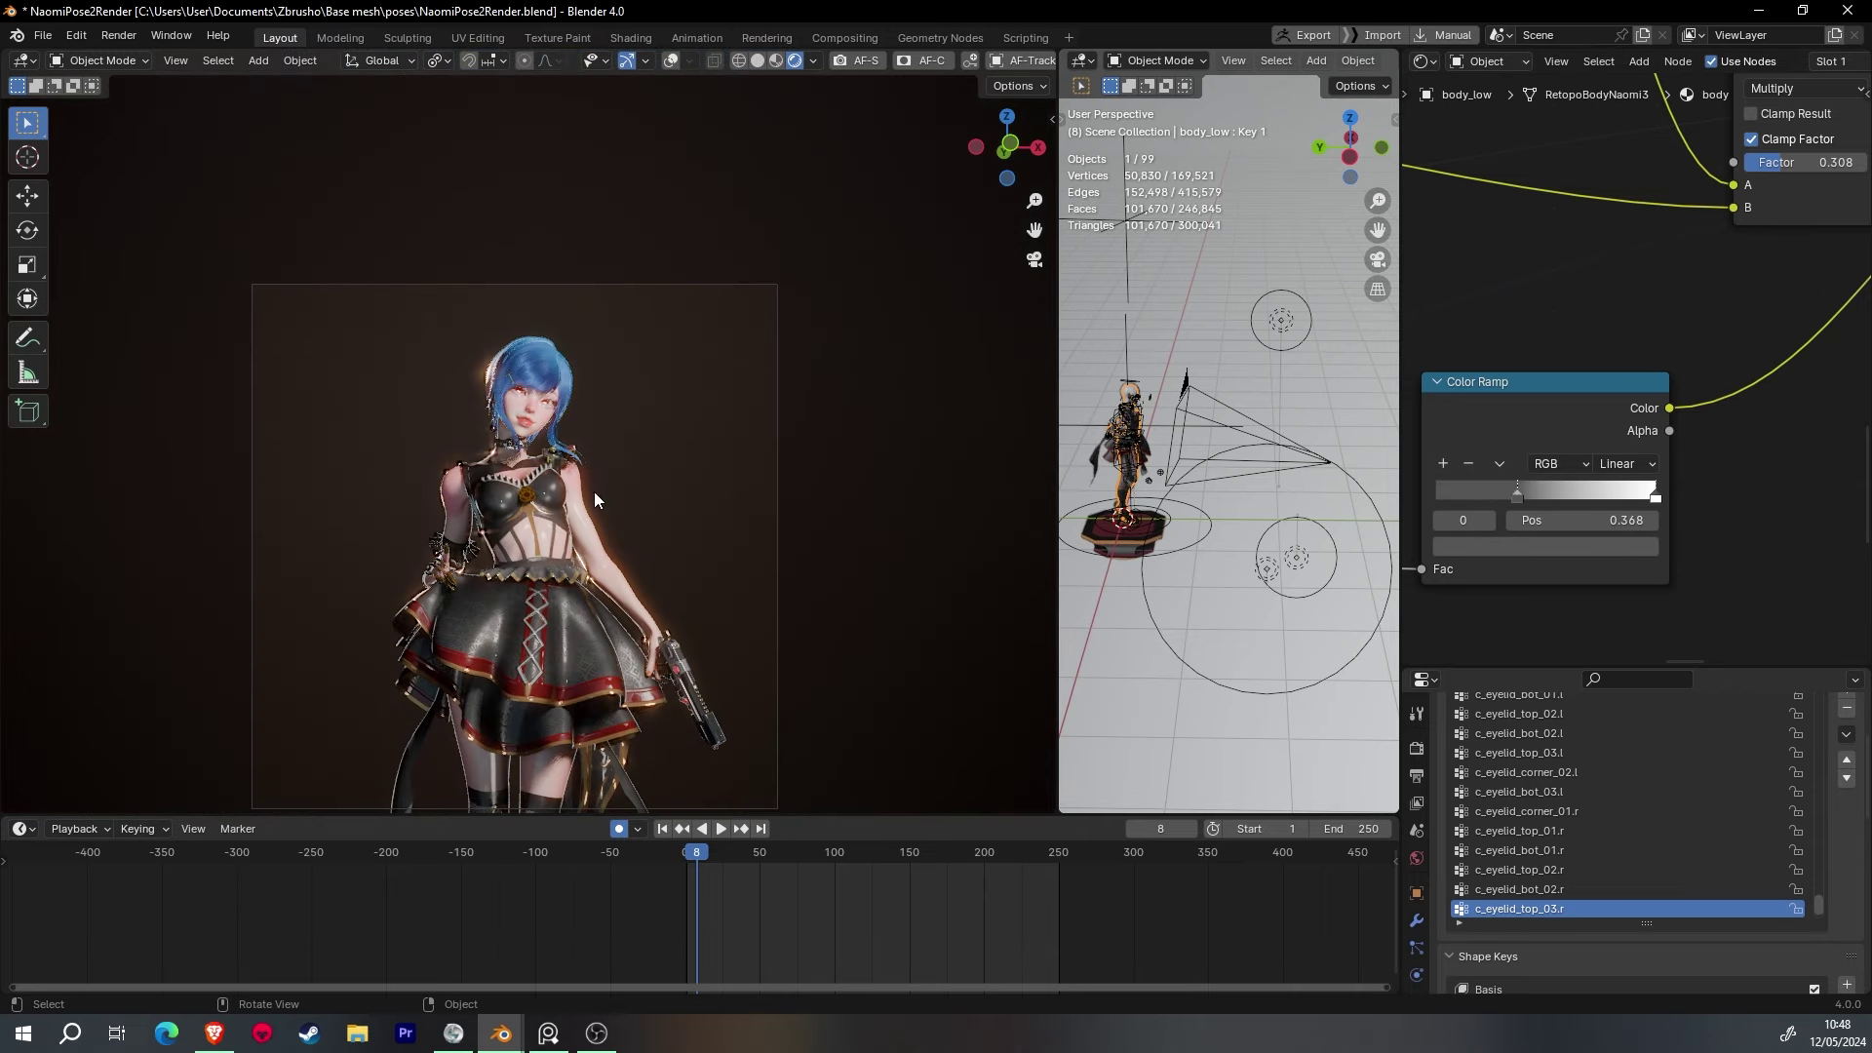
click(688, 850)
key(space)
key(space)
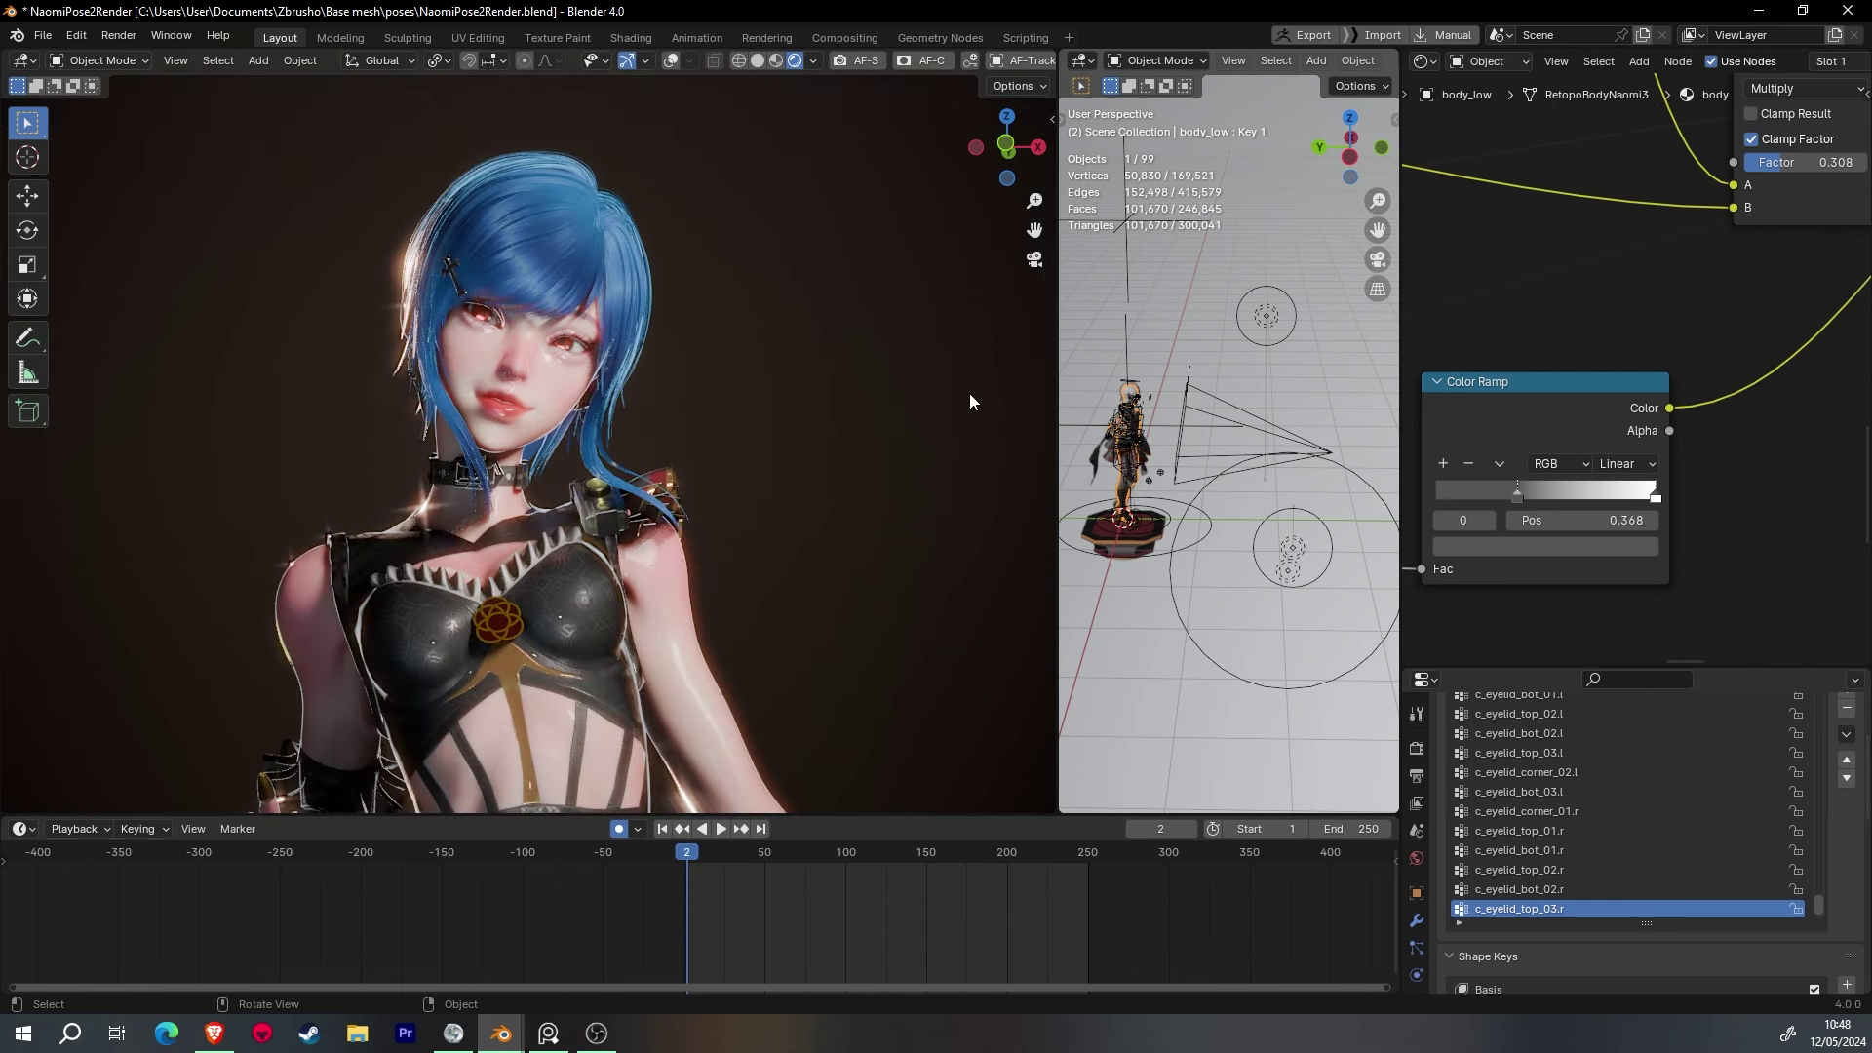
mouse_move(1507, 495)
mouse_down()
mouse_move(1437, 493)
mouse_move(1466, 493)
mouse_up()
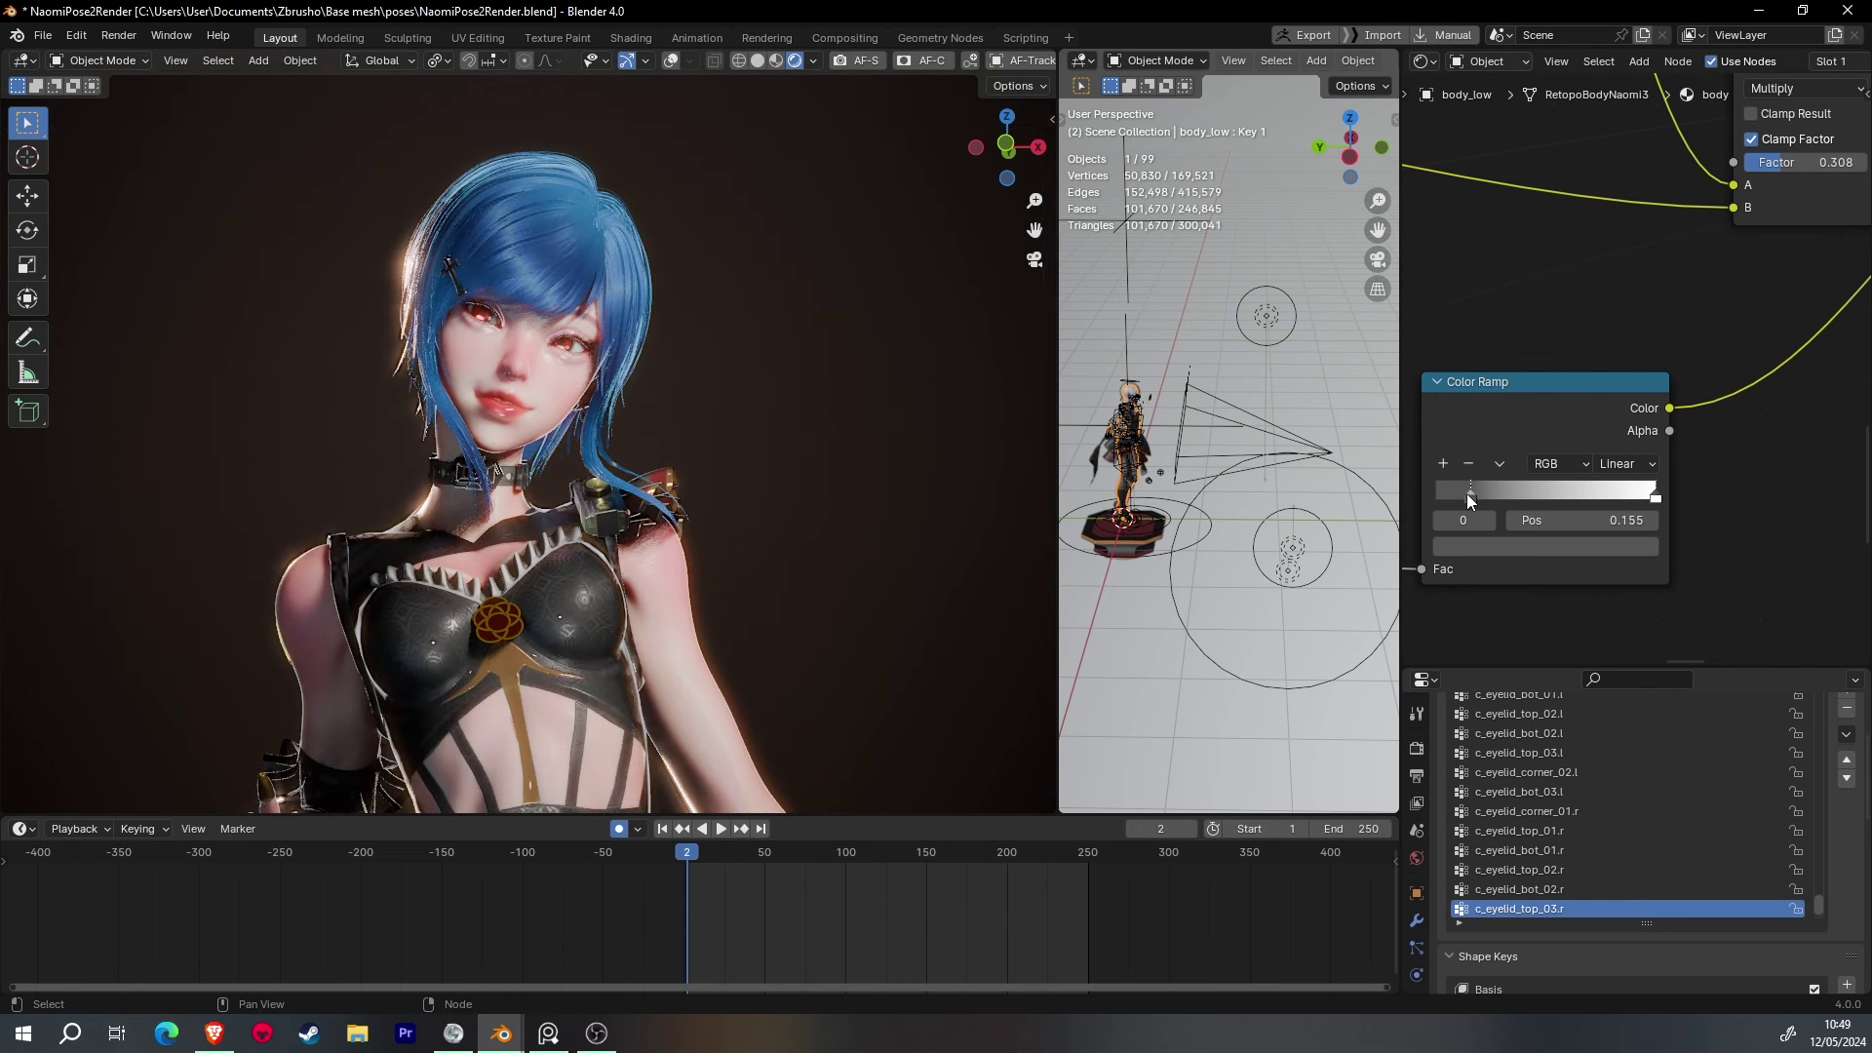
click(1267, 316)
middle_drag(1266, 317, 1272, 377)
- Drop the point light from 1774.4 W to 1006.4 W, then view from frame 1 through the camera
scroll(696, 893, up, 8)
click(600, 854)
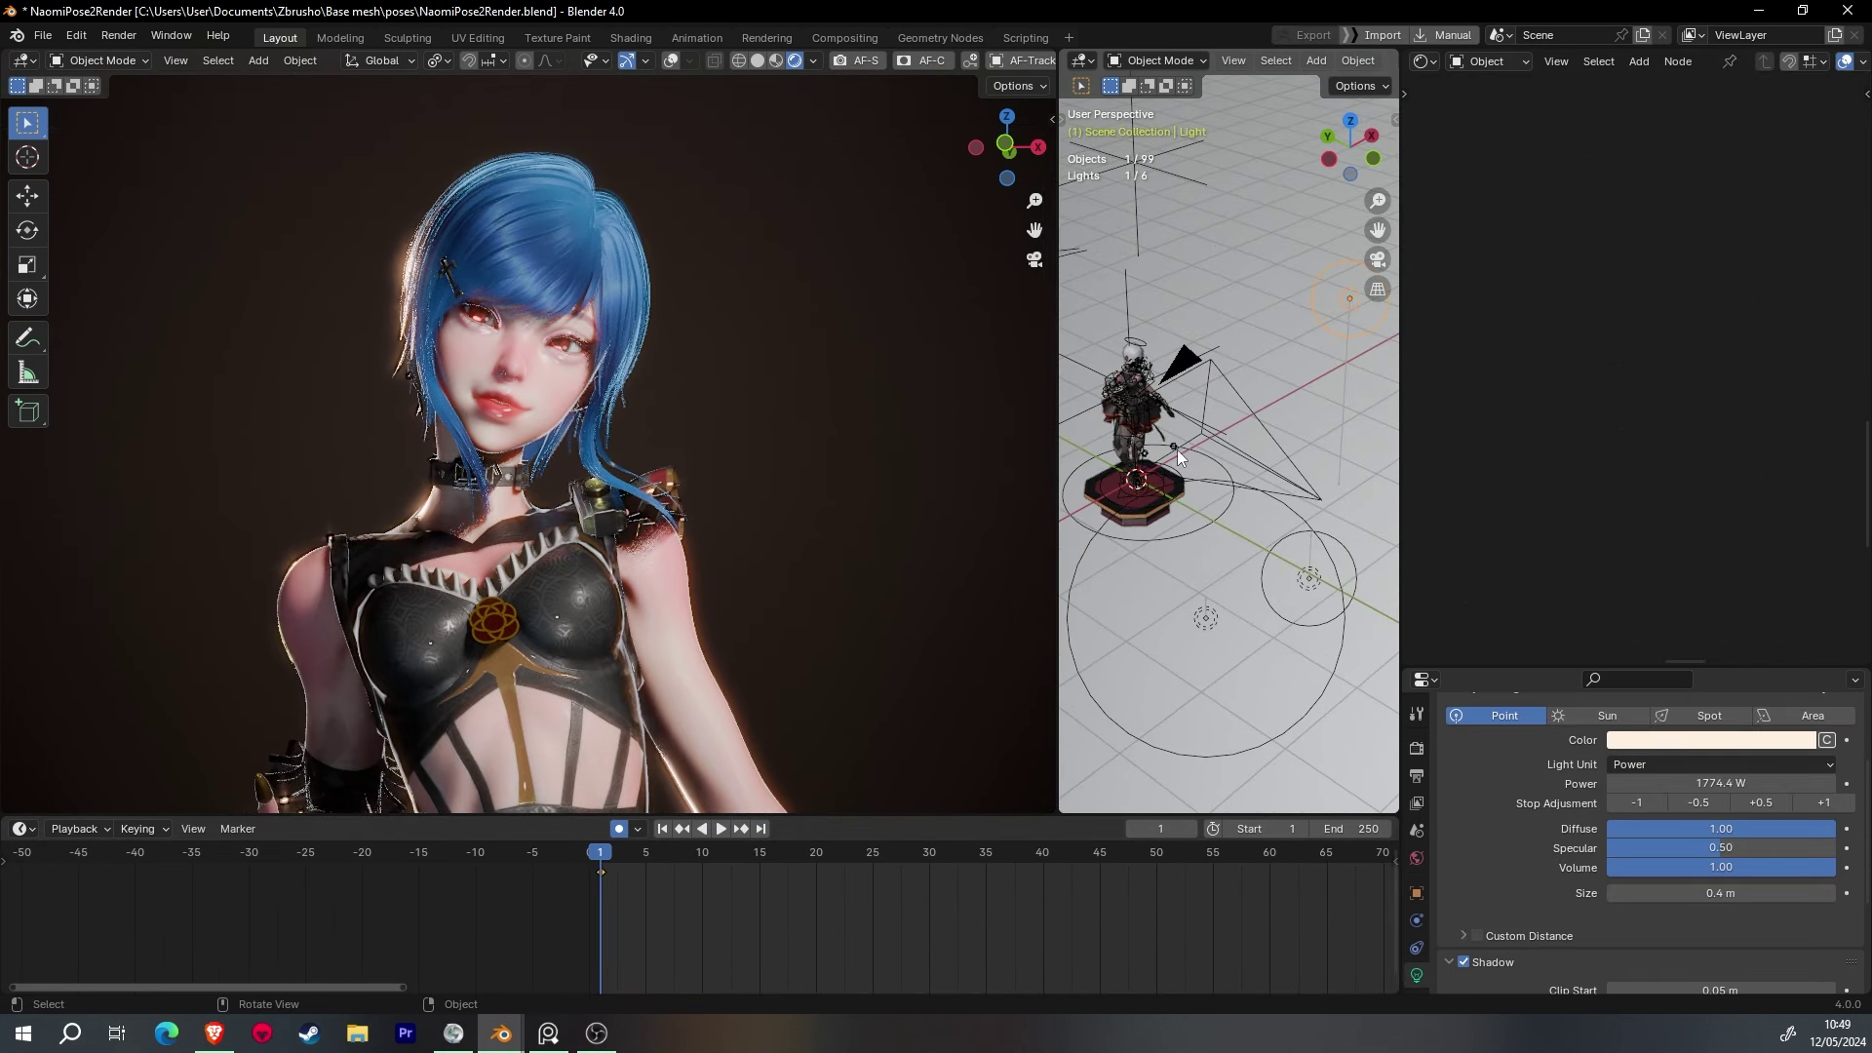
middle_drag(1228, 439, 1268, 390)
drag(1720, 783, 1669, 783)
mouse_move(546, 438)
middle_down()
mouse_move(534, 423)
mouse_move(598, 260)
mouse_move(600, 341)
middle_up()
scroll(652, 490, up, 4)
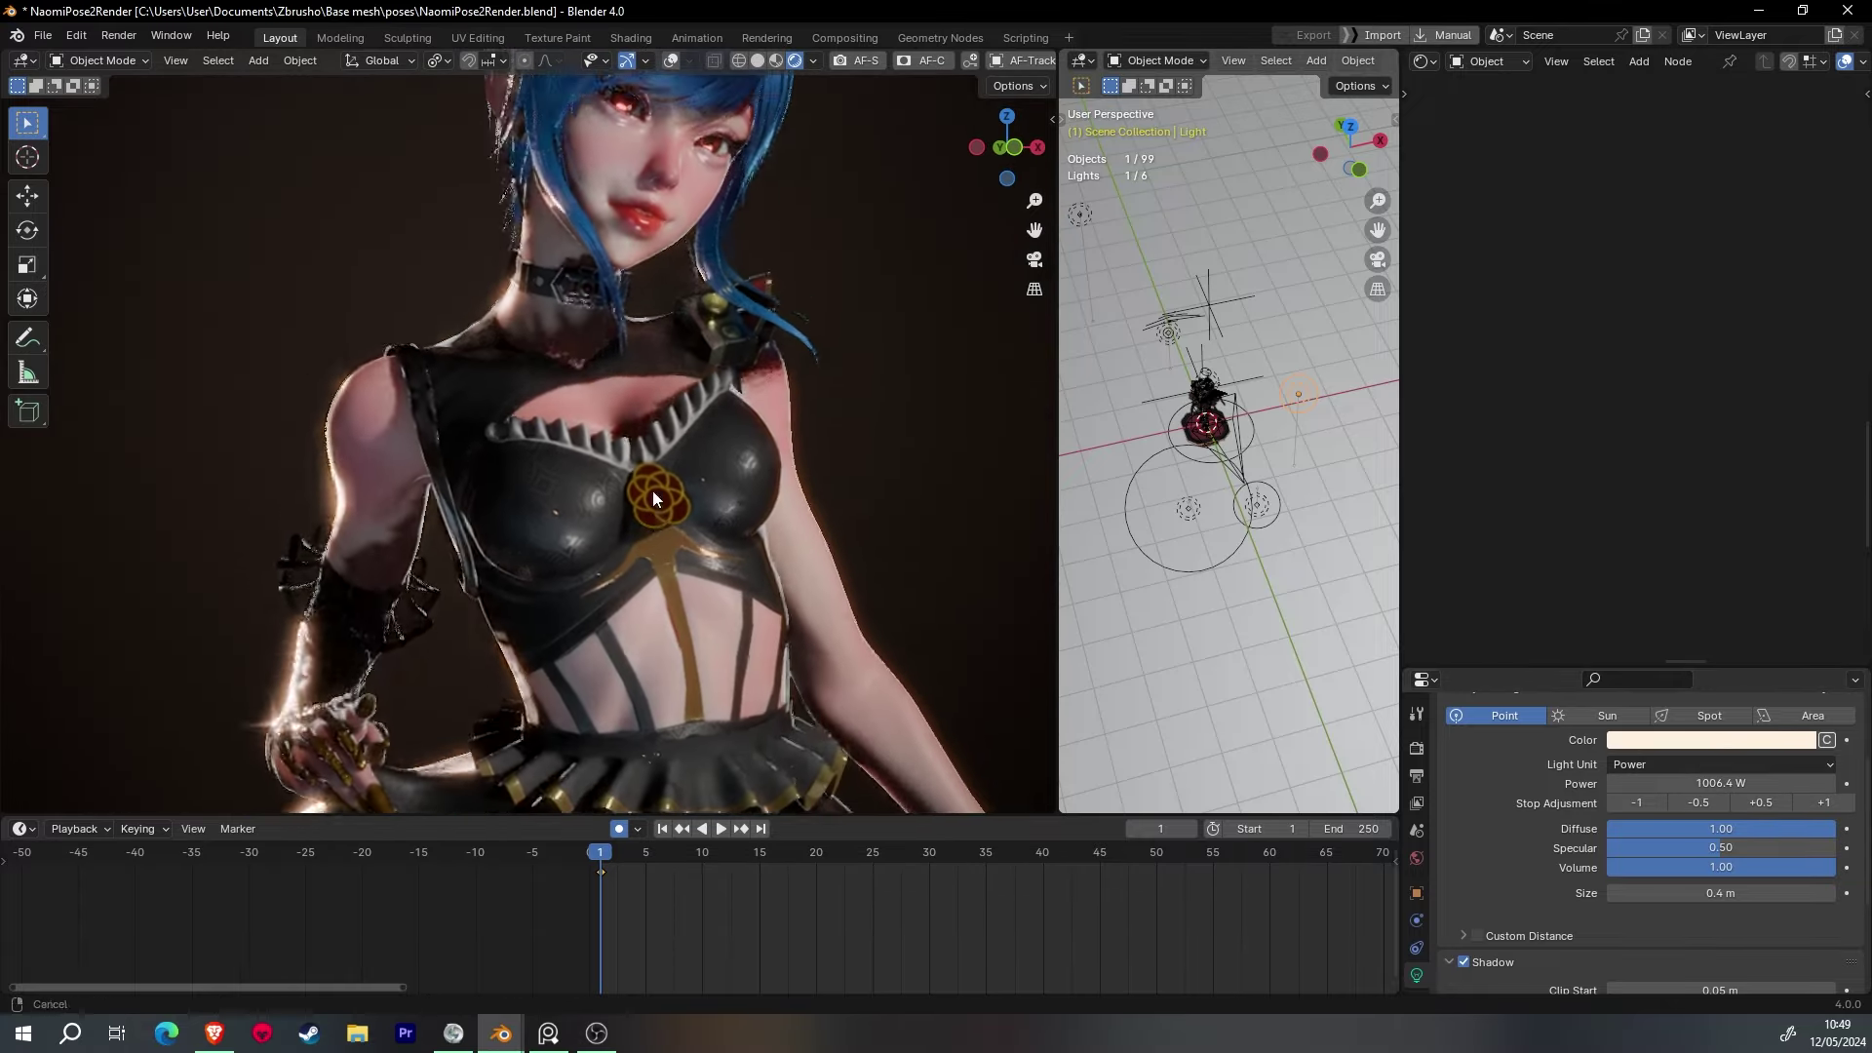
scroll(652, 489, up, 4)
click(1731, 765)
click(1206, 419)
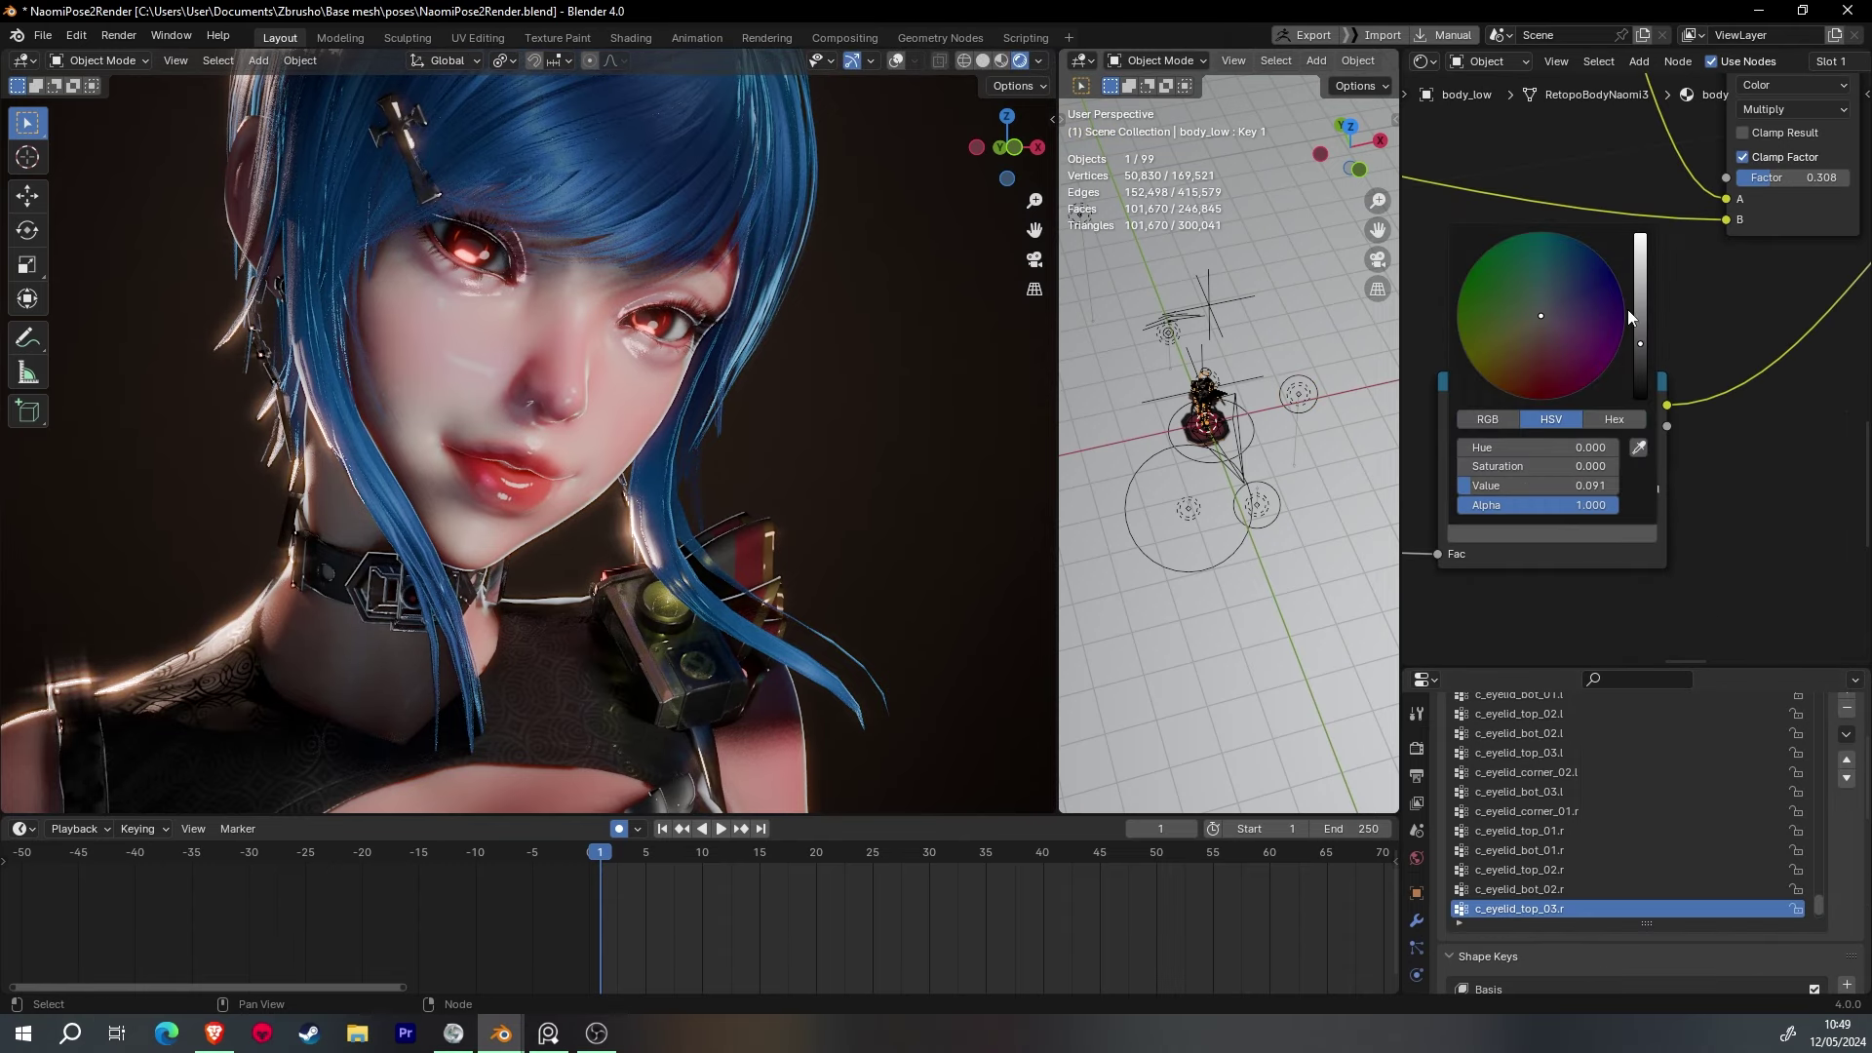
click(1551, 533)
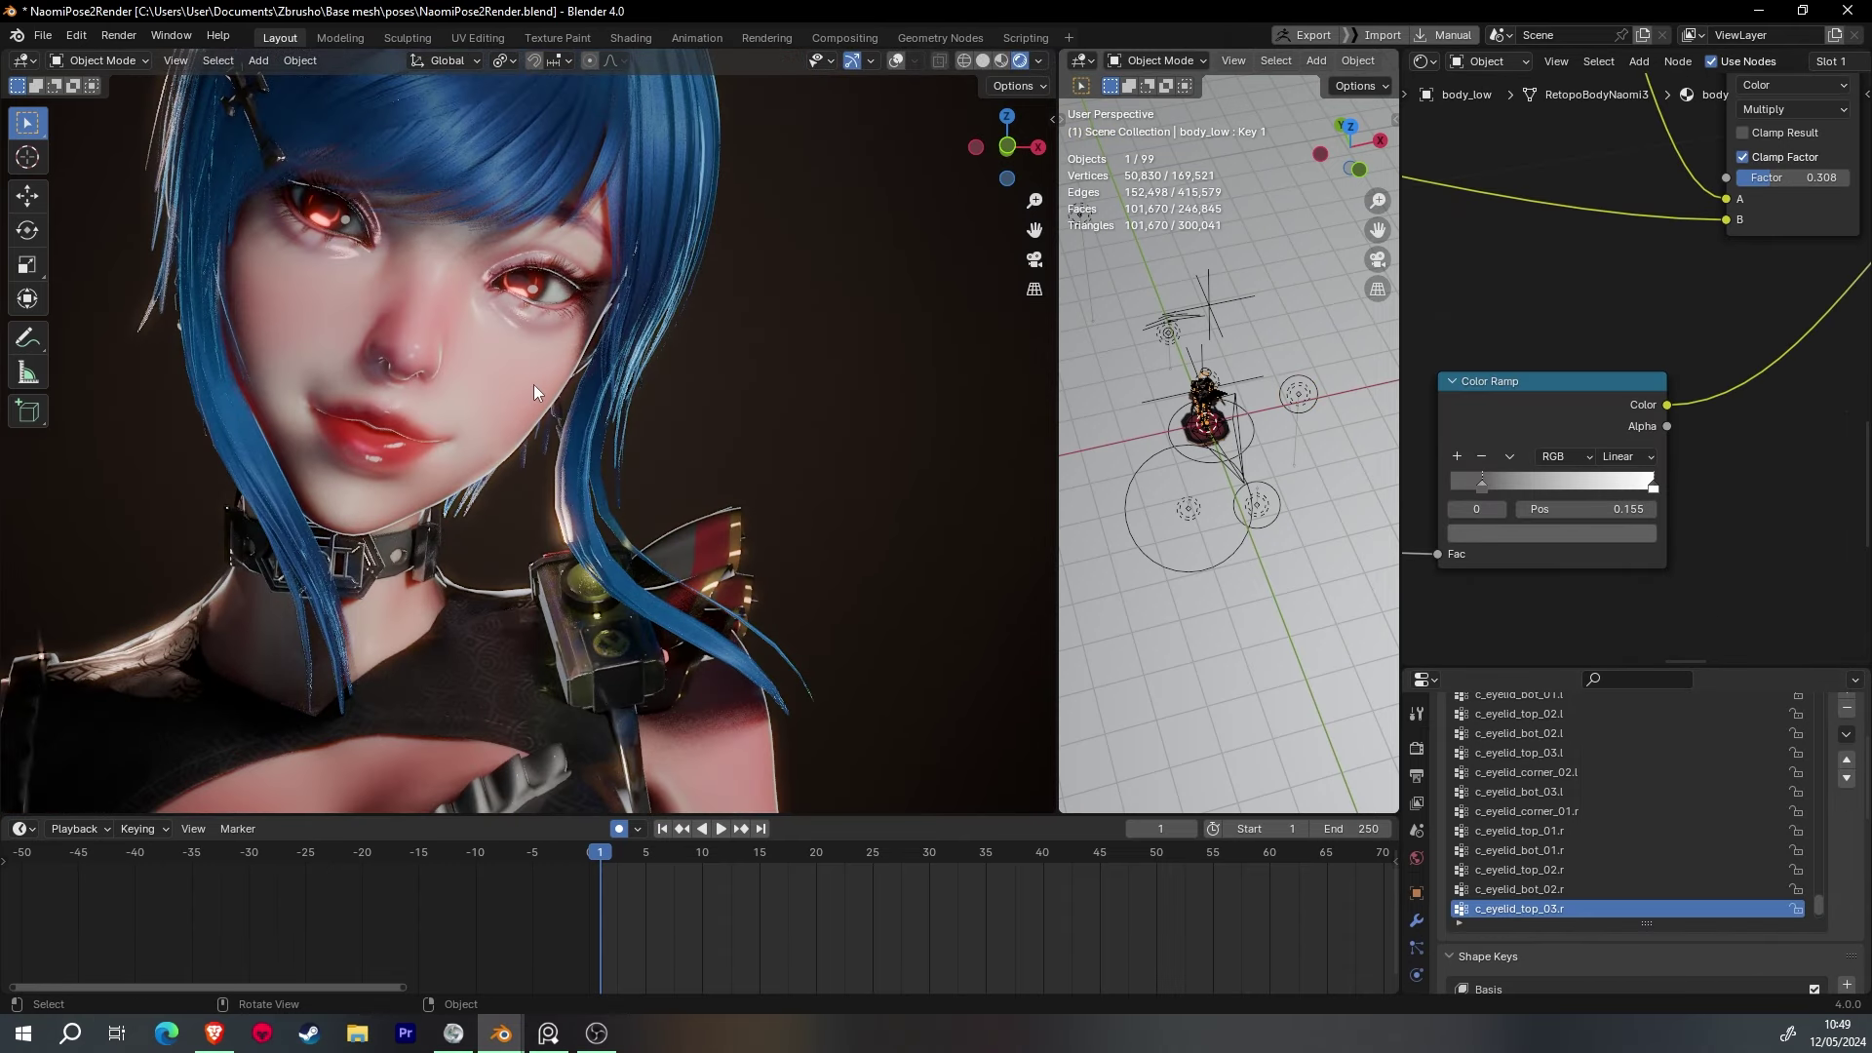
key(KP_0)
drag(671, 844, 725, 848)
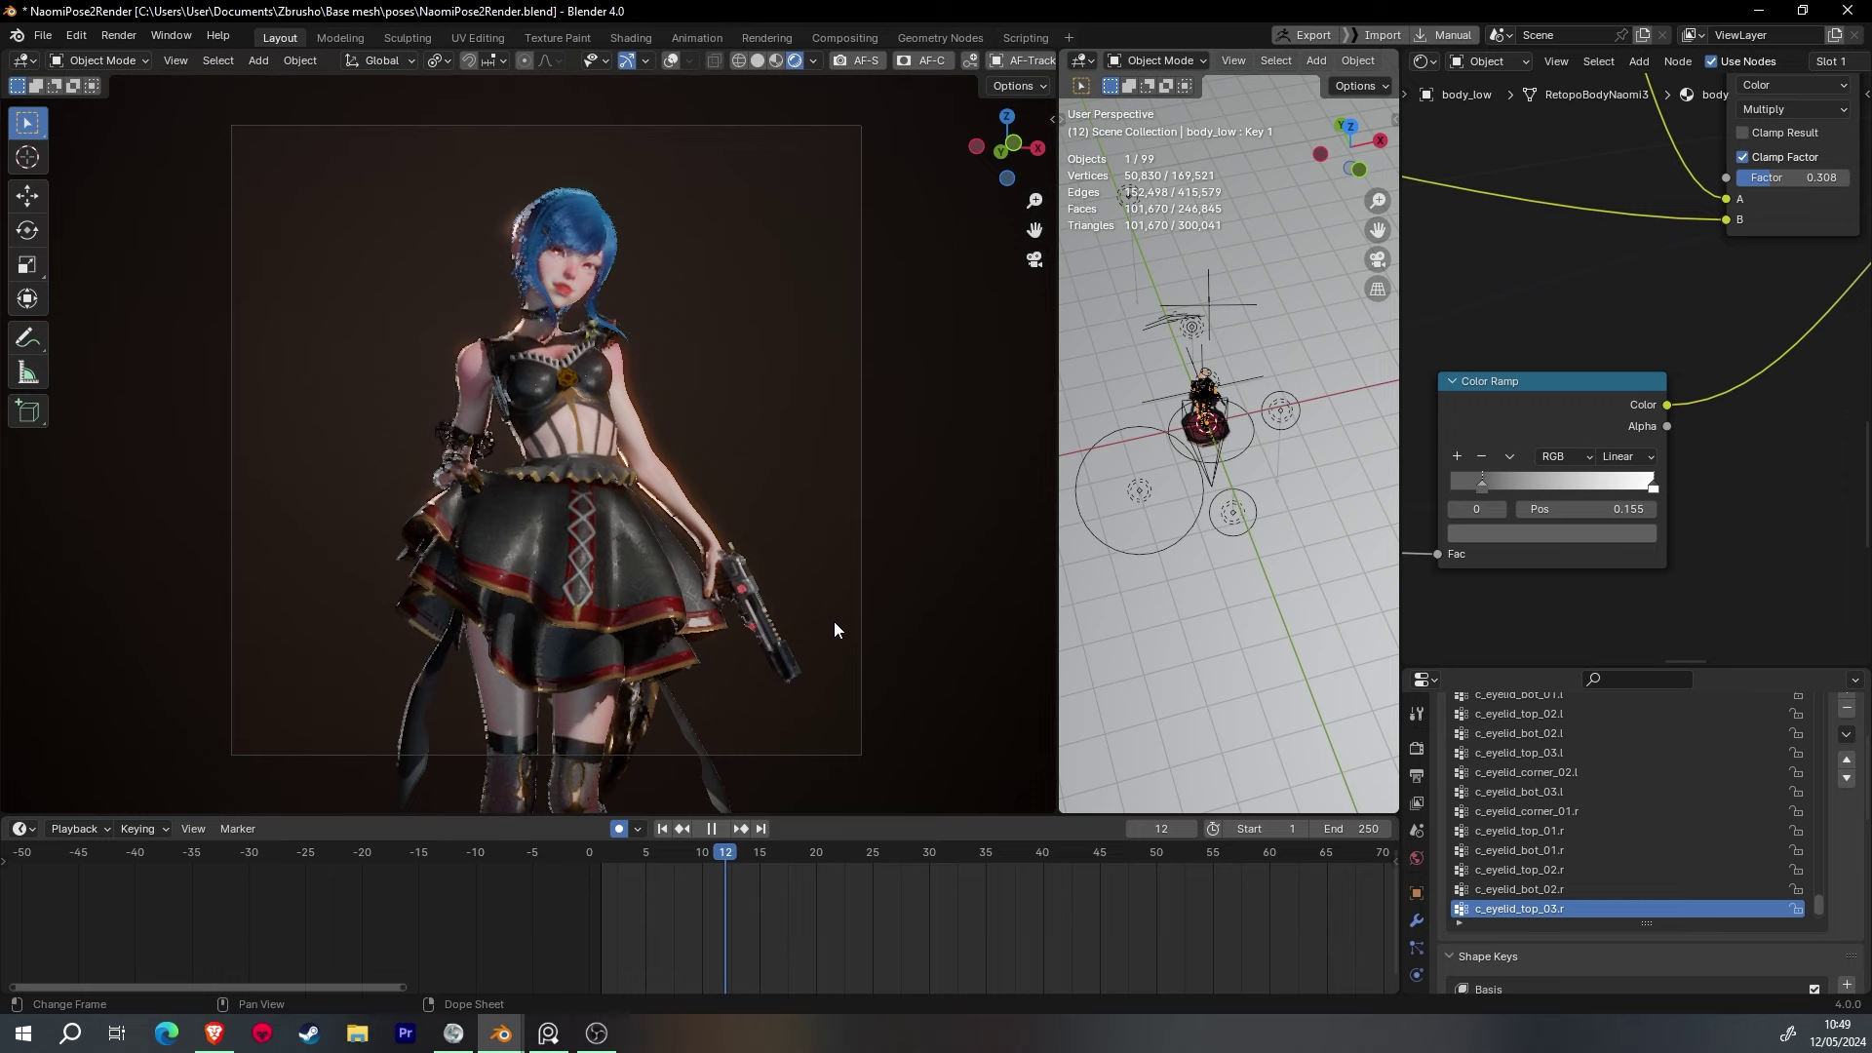
drag(800, 744, 1361, 854)
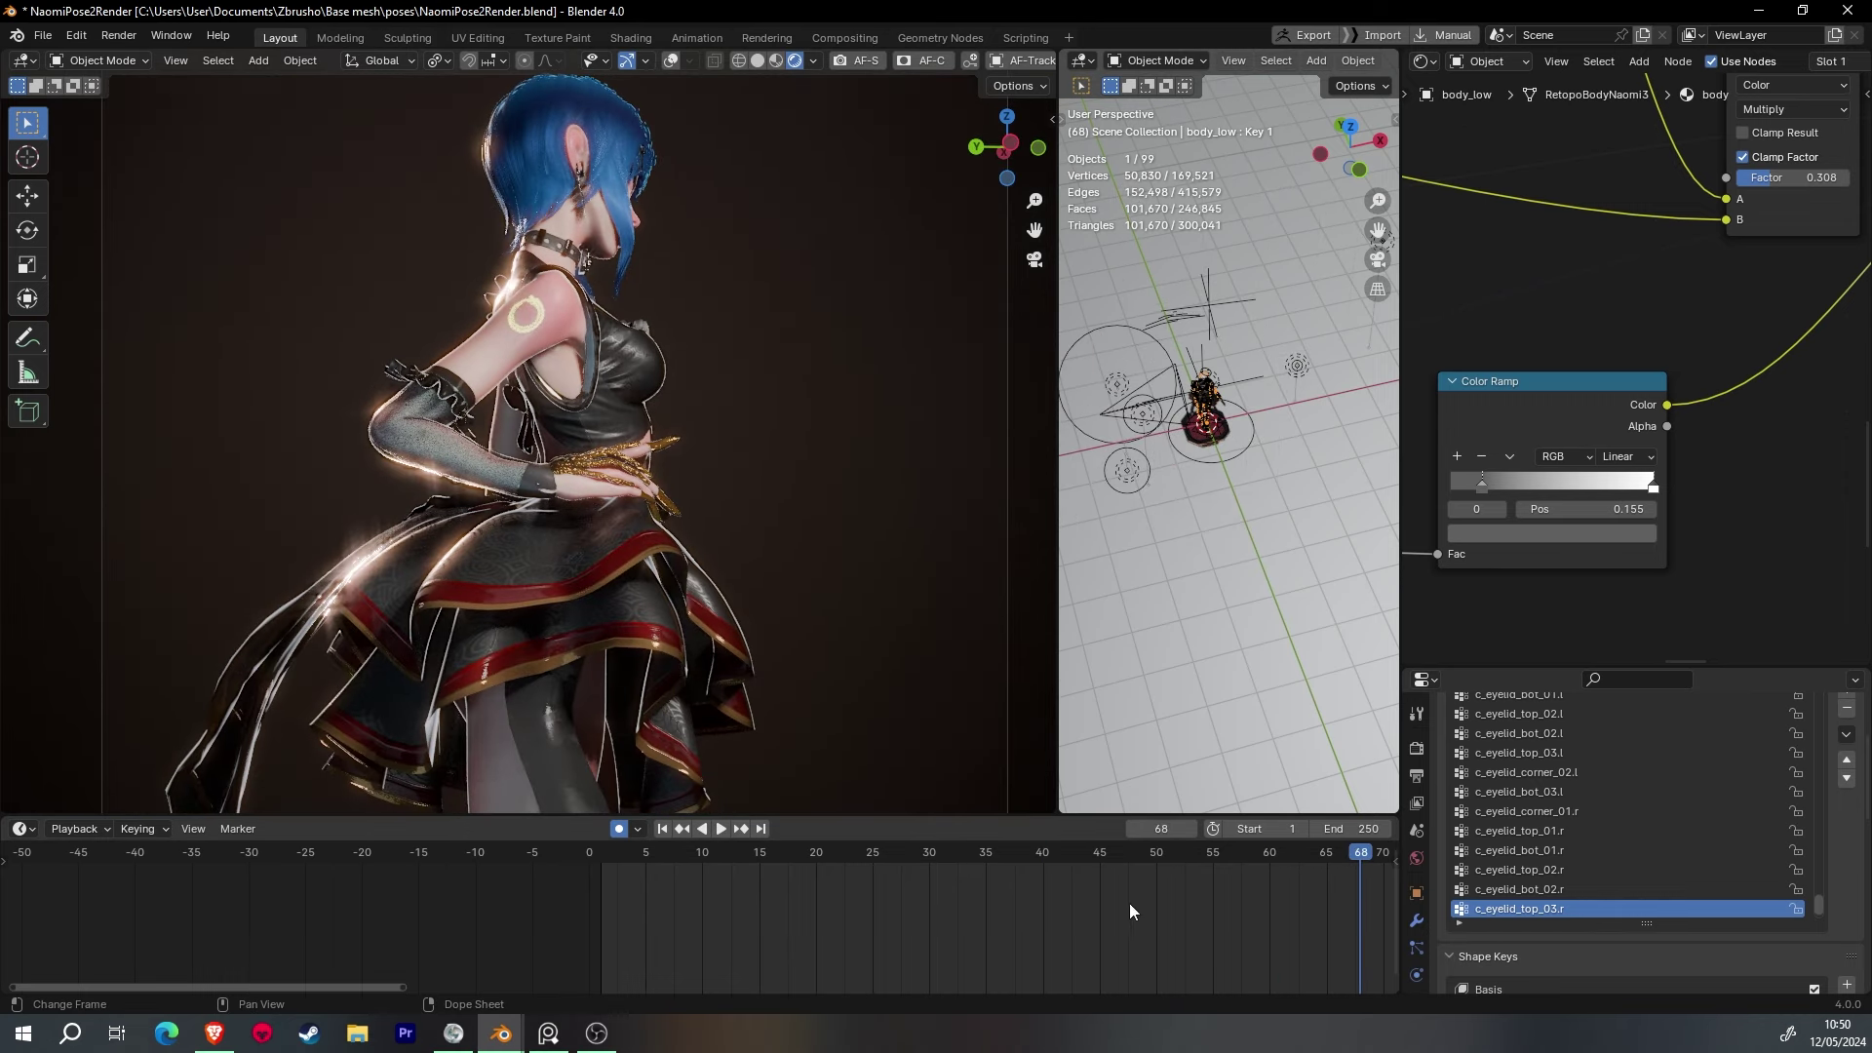
scroll(1129, 903, down, 3)
scroll(1180, 850, down, 1)
key(space)
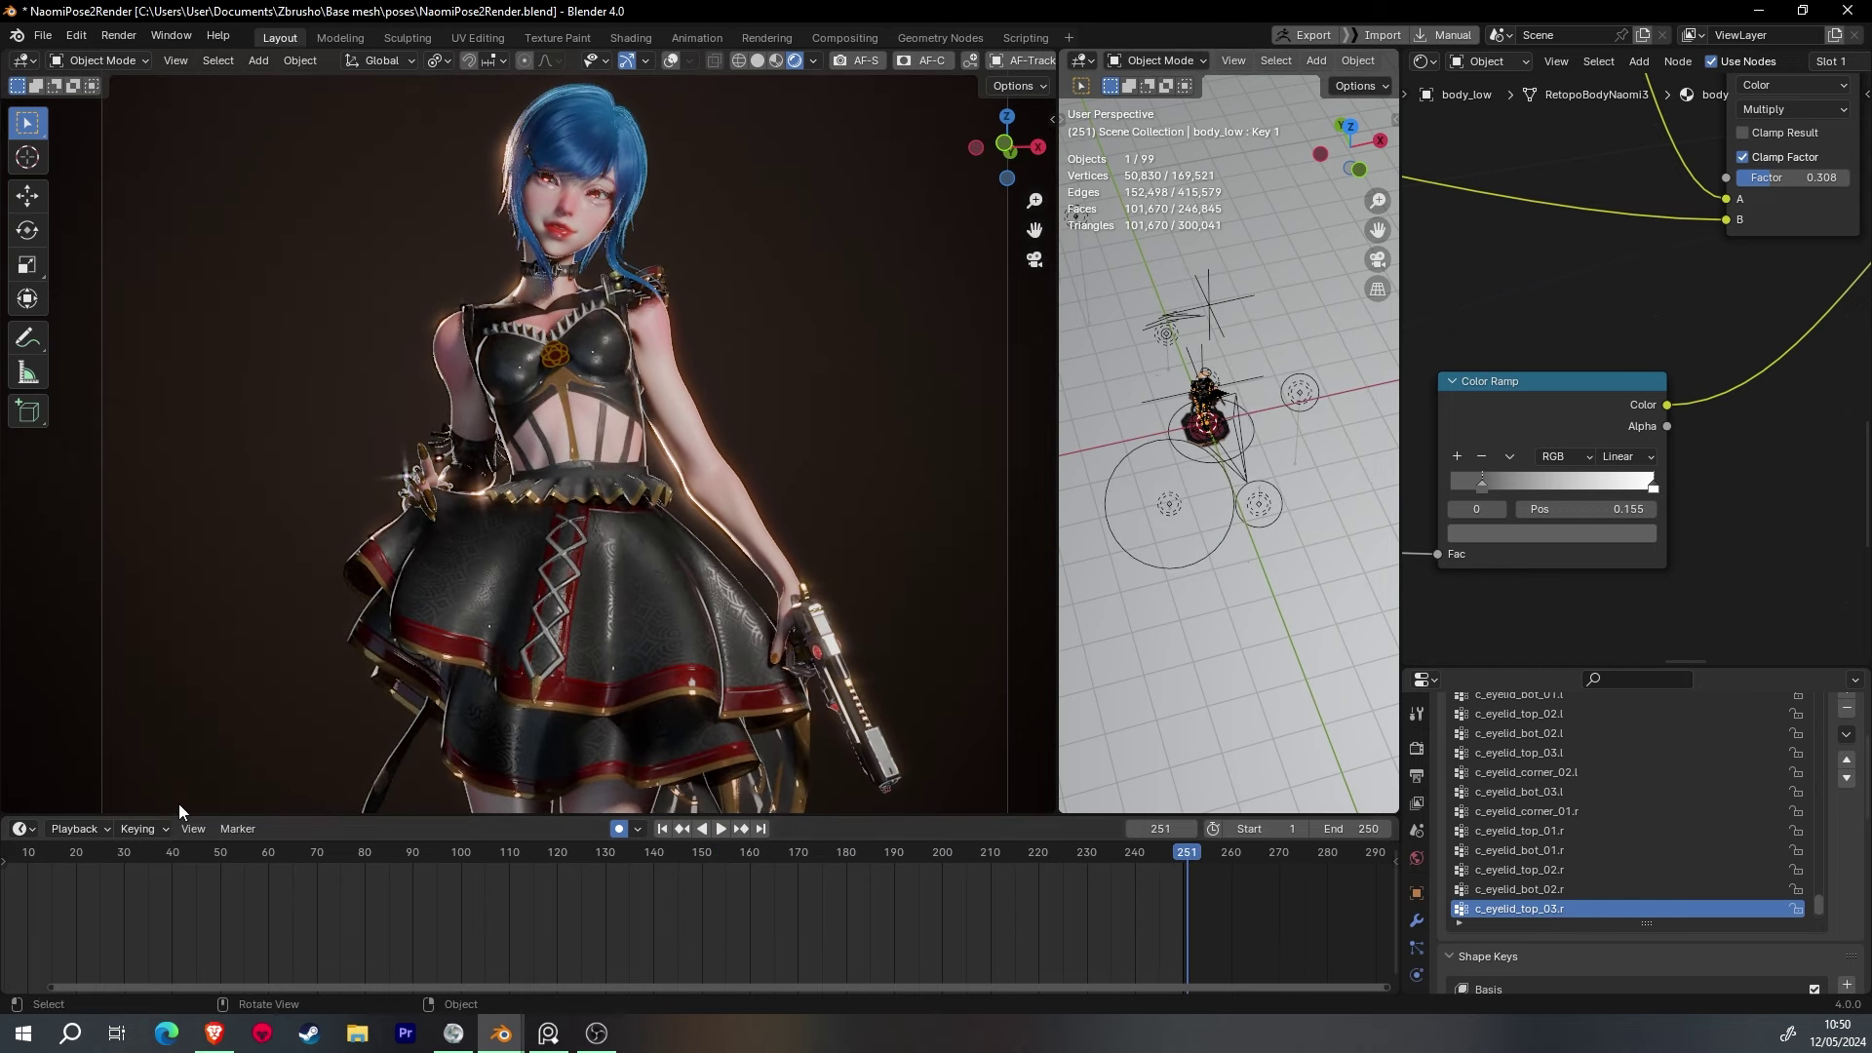
scroll(244, 906, down, 2)
key(space)
click(421, 850)
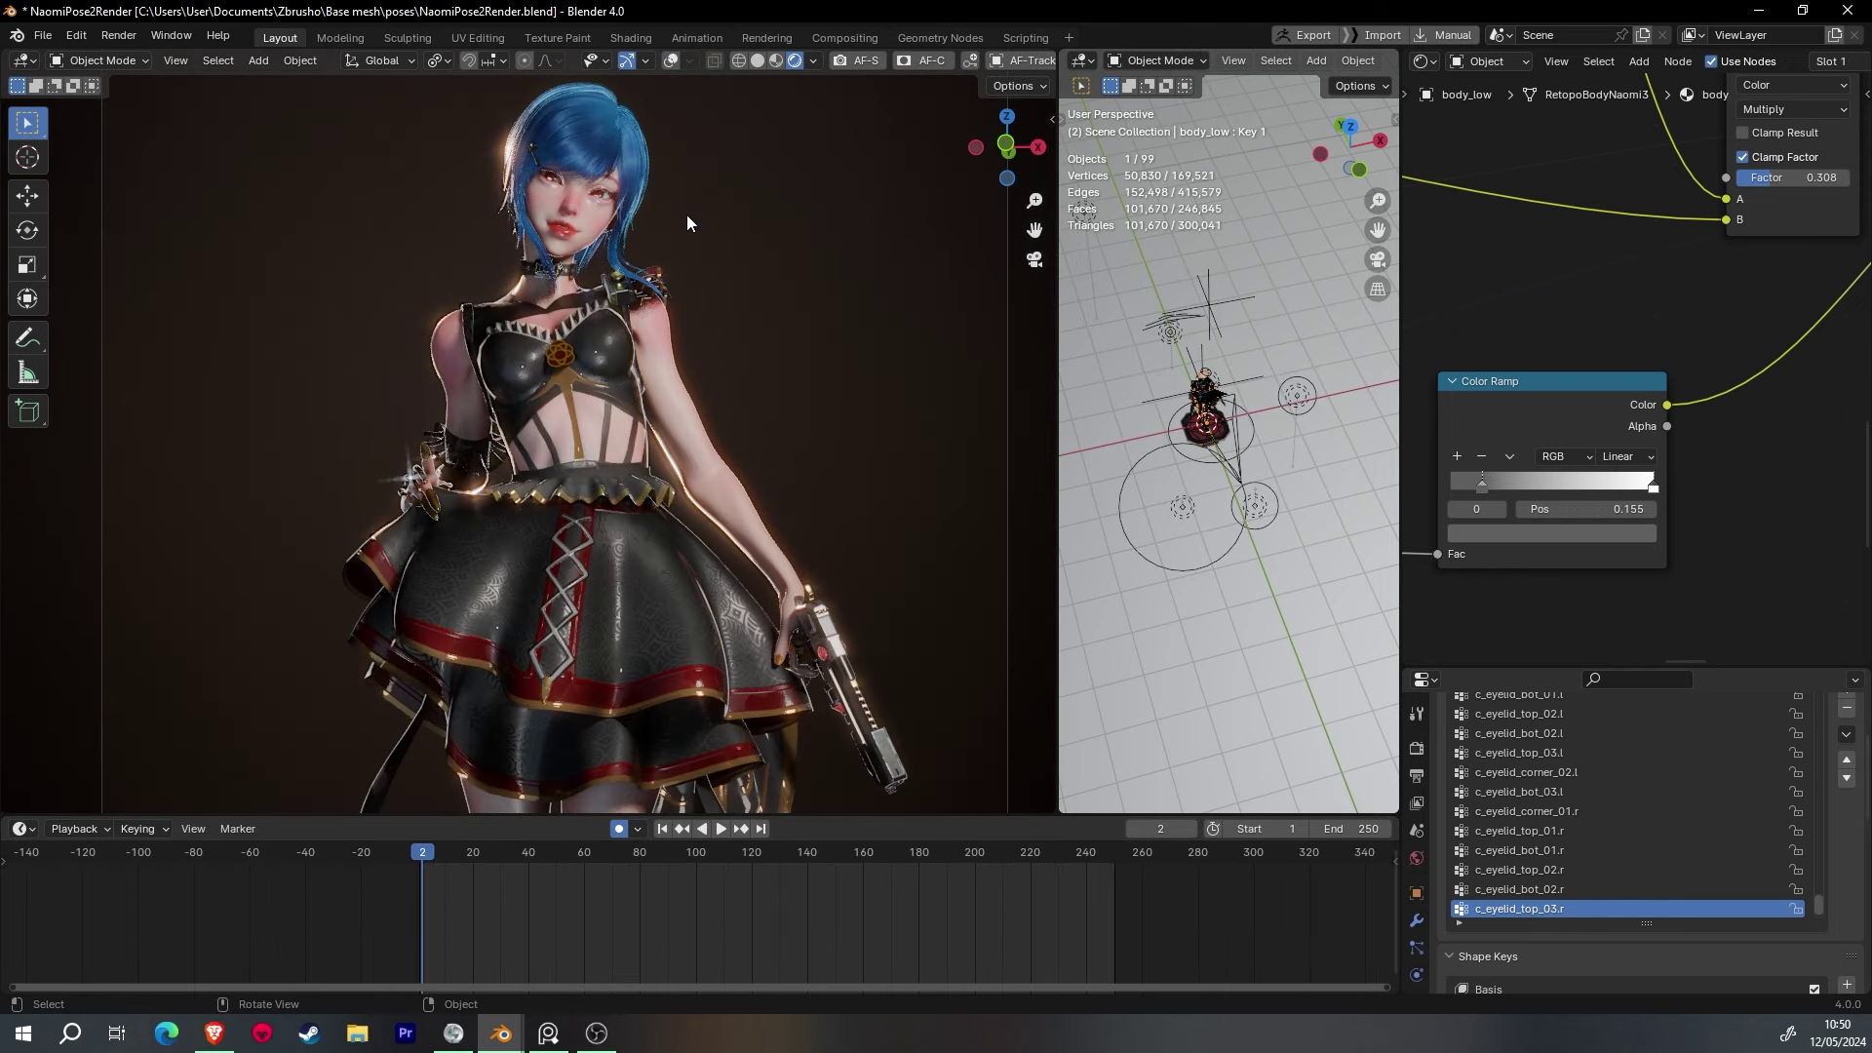
drag(447, 863, 425, 858)
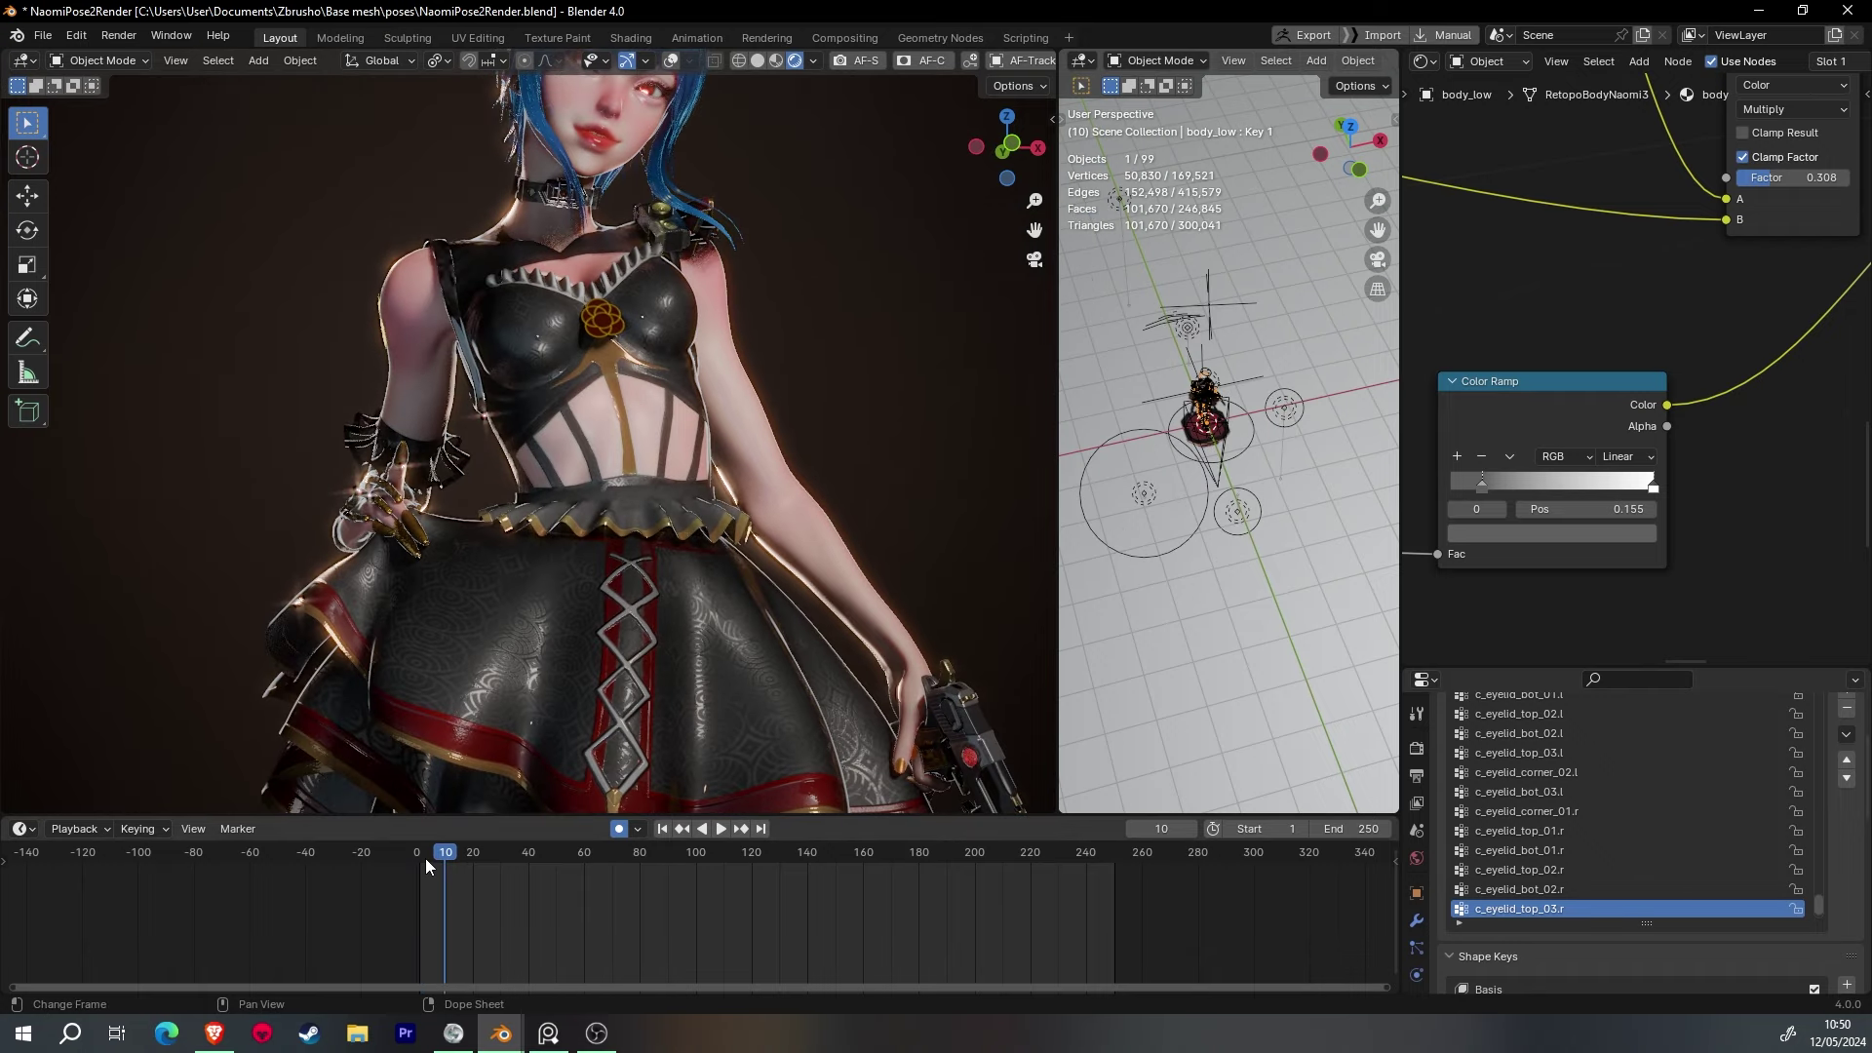
middle_drag(764, 482, 618, 456)
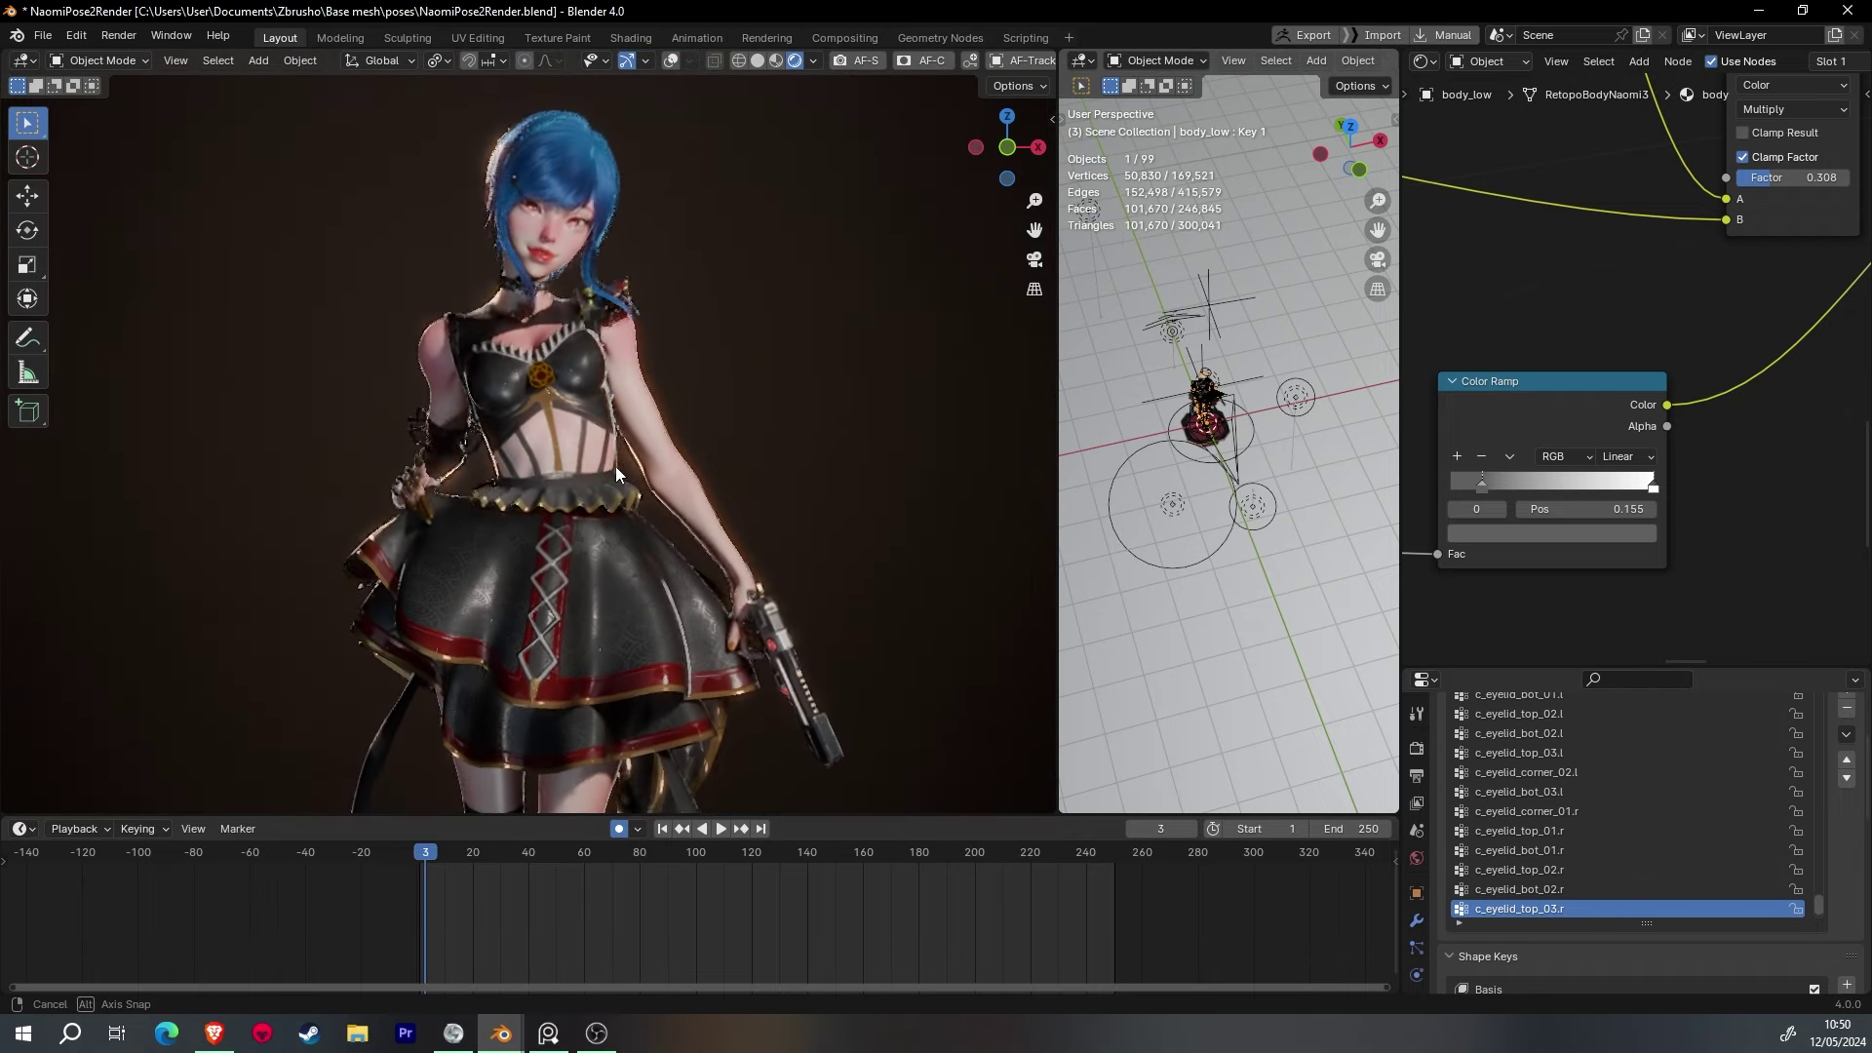